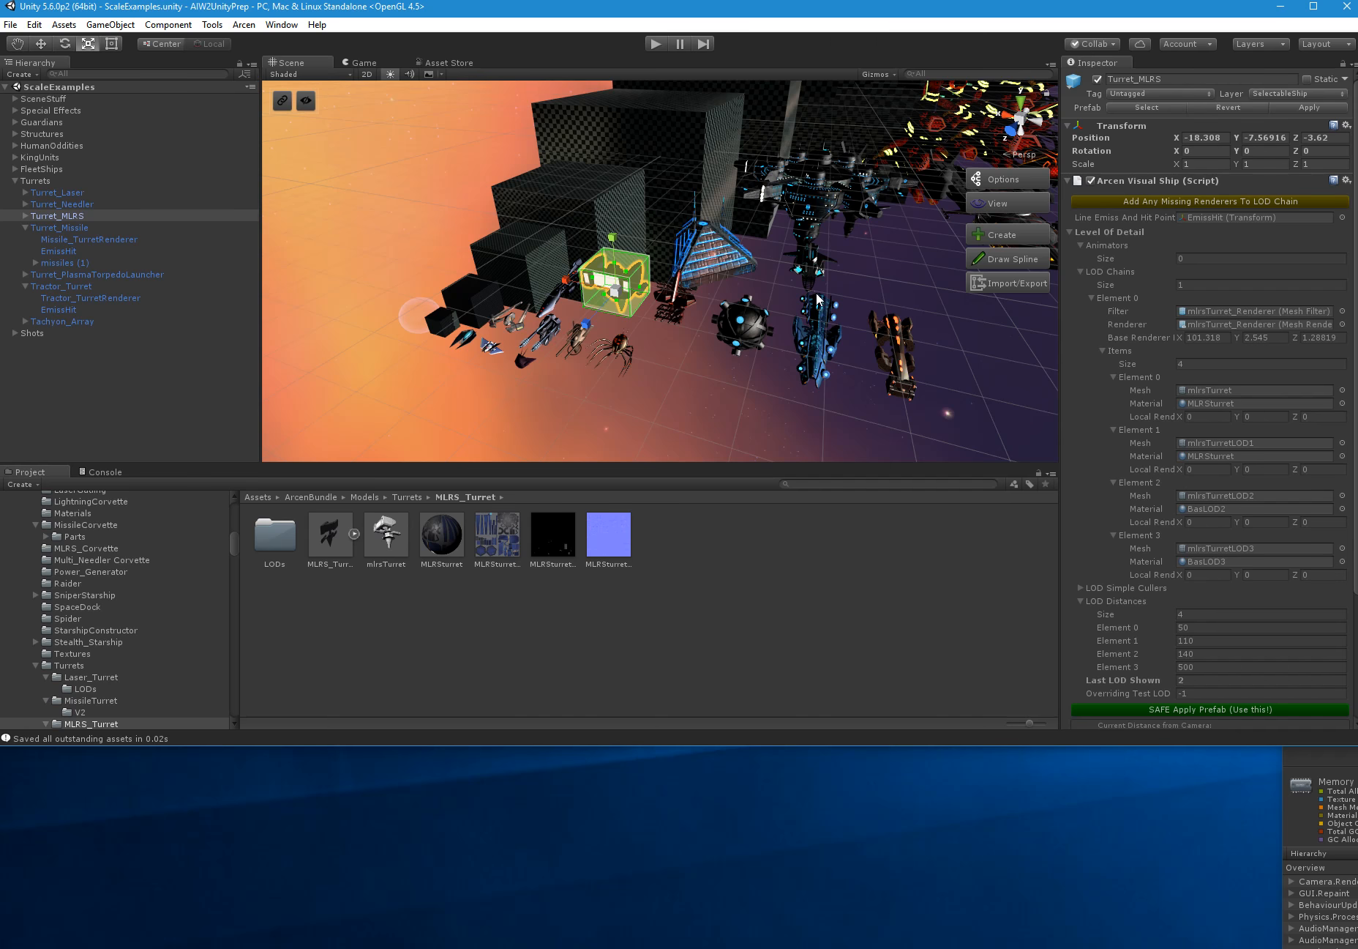
Clear the Turret_MLRS selection and collapse Tractor_Turret and Turret_Missile in the scene hierarchy
key(w)
right_drag(817, 294, 865, 309)
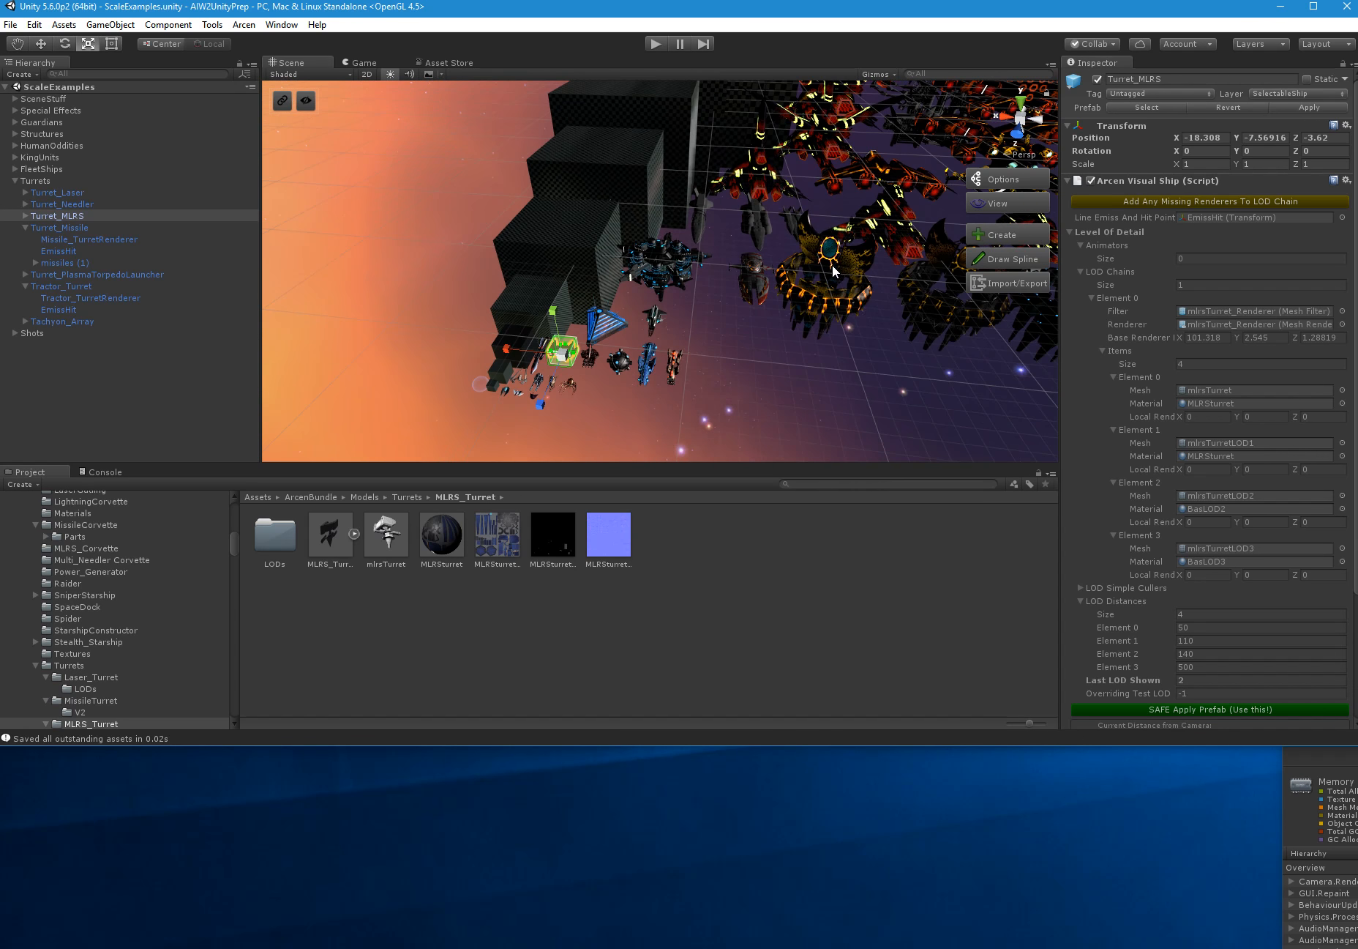
click(766, 351)
right_drag(699, 356, 673, 328)
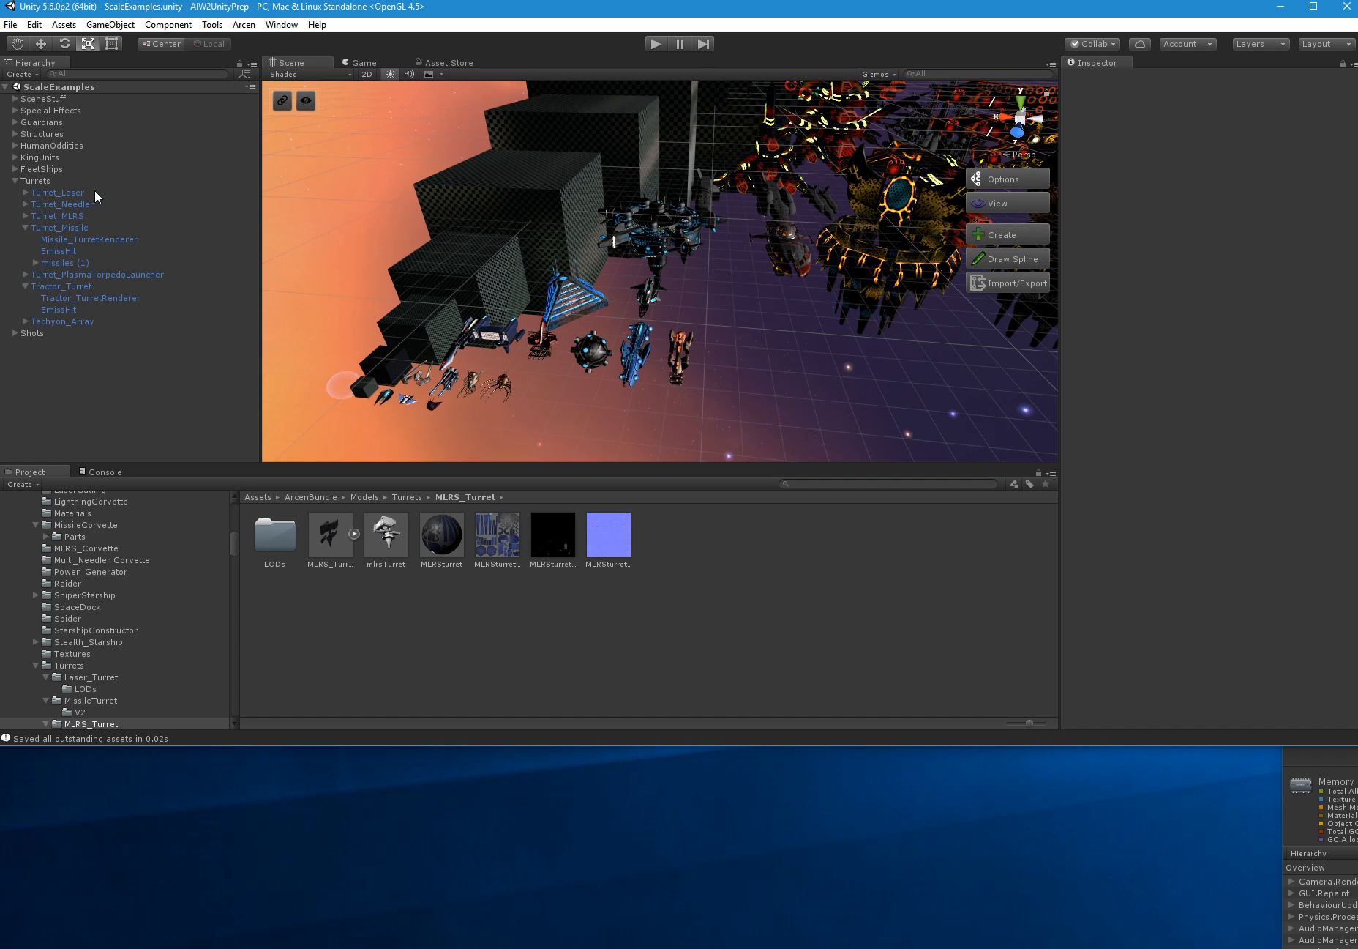
click(25, 286)
click(26, 227)
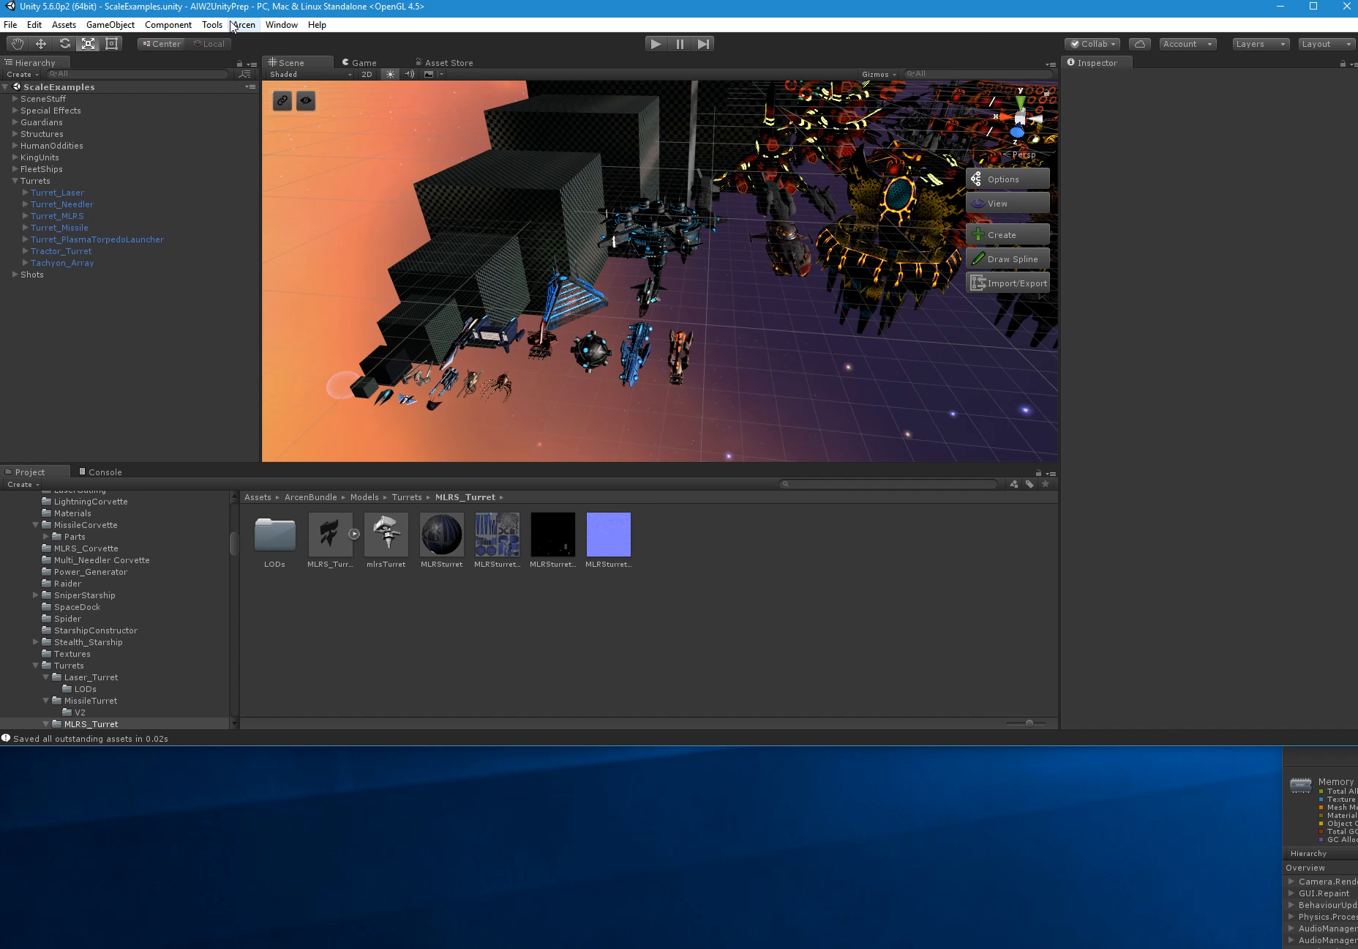
Create a Mesh Baker Batch Prefab Baker object in the scene and select it
right_click(99, 318)
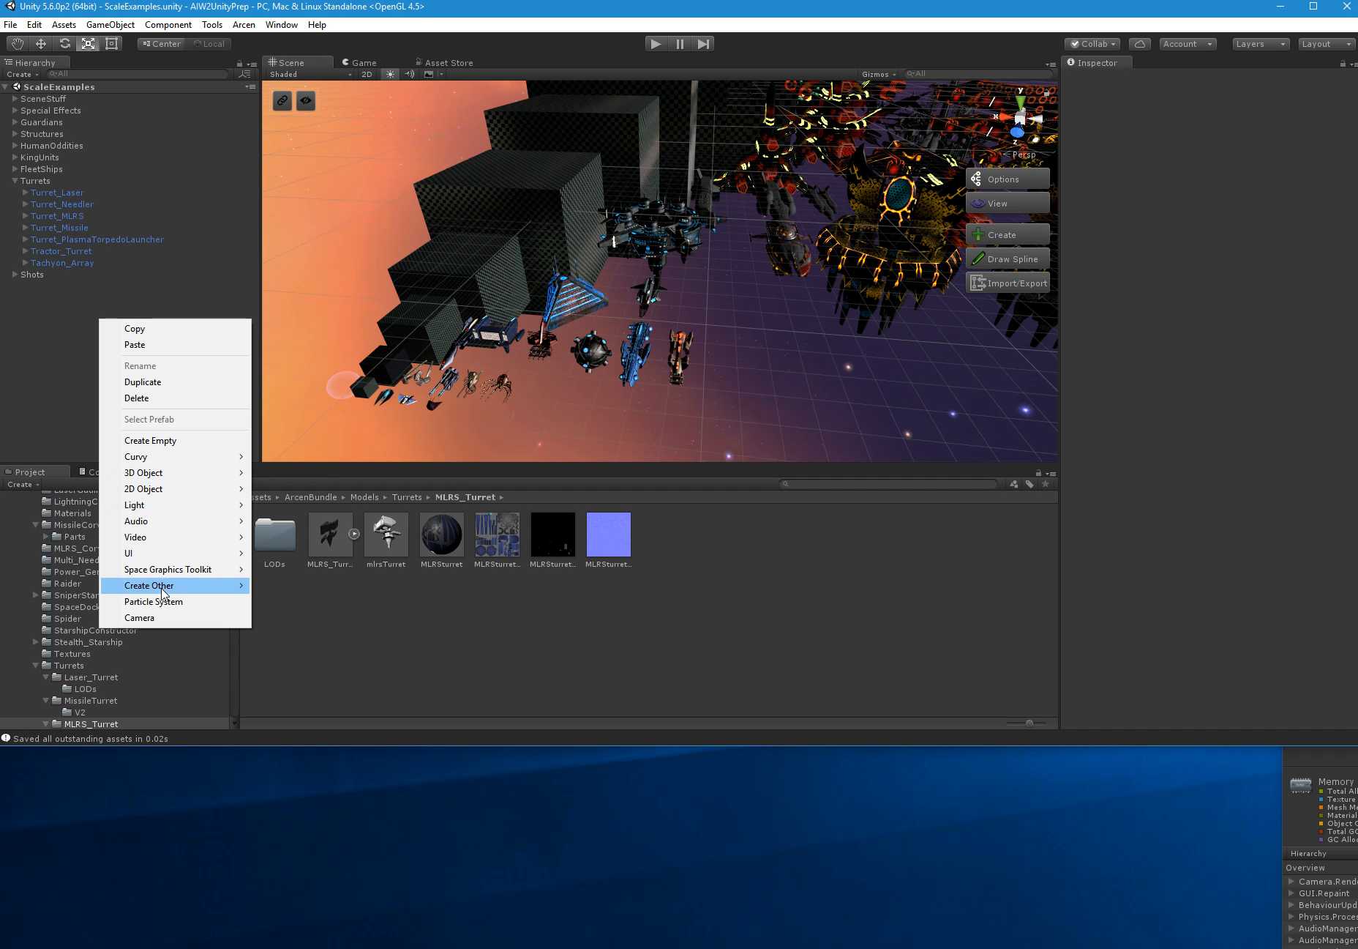
mouse_move(220, 585)
mouse_move(308, 591)
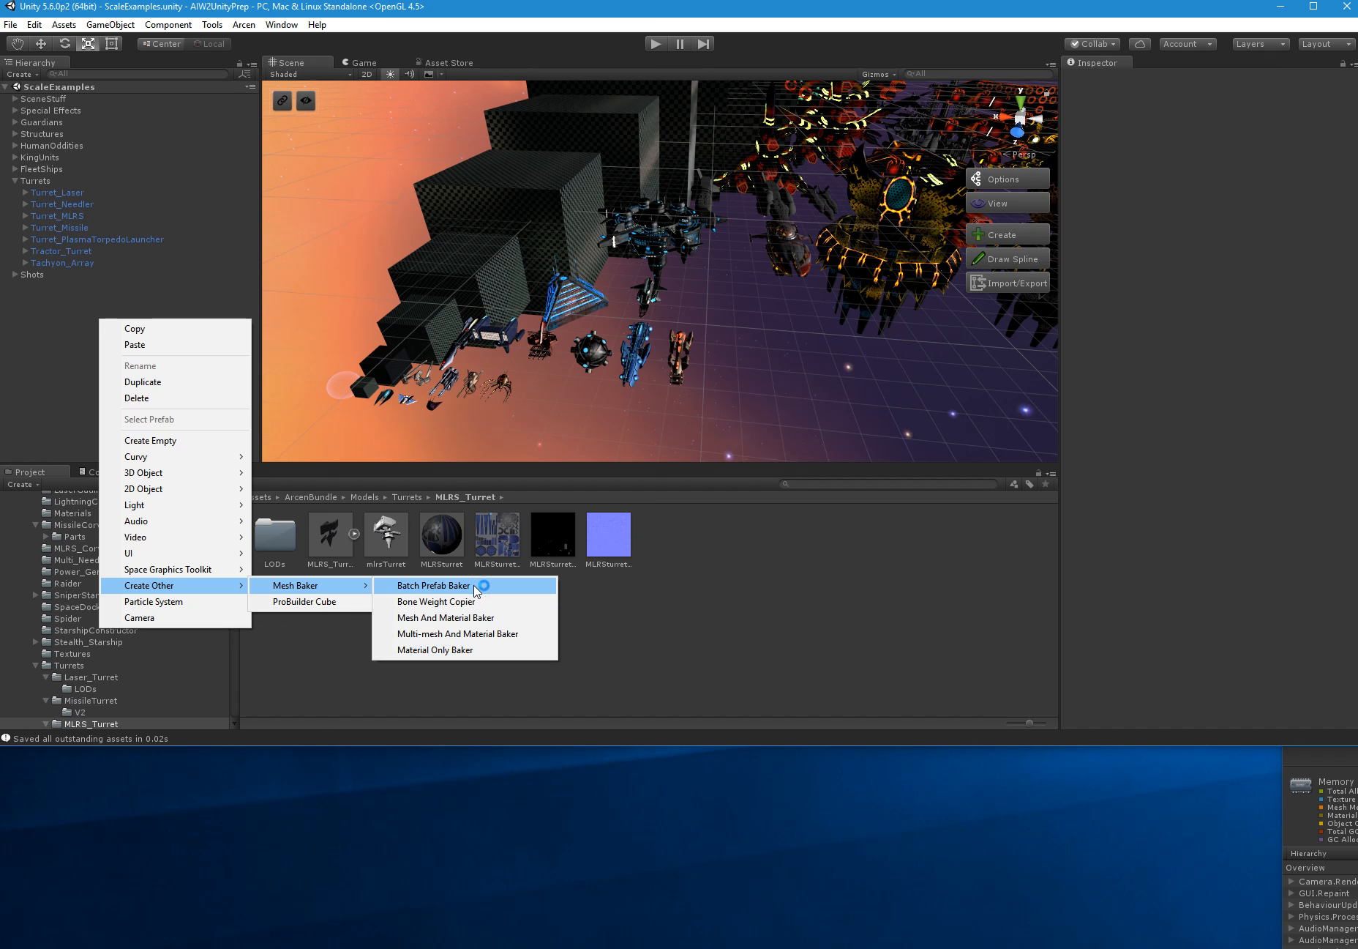
click(474, 587)
click(99, 285)
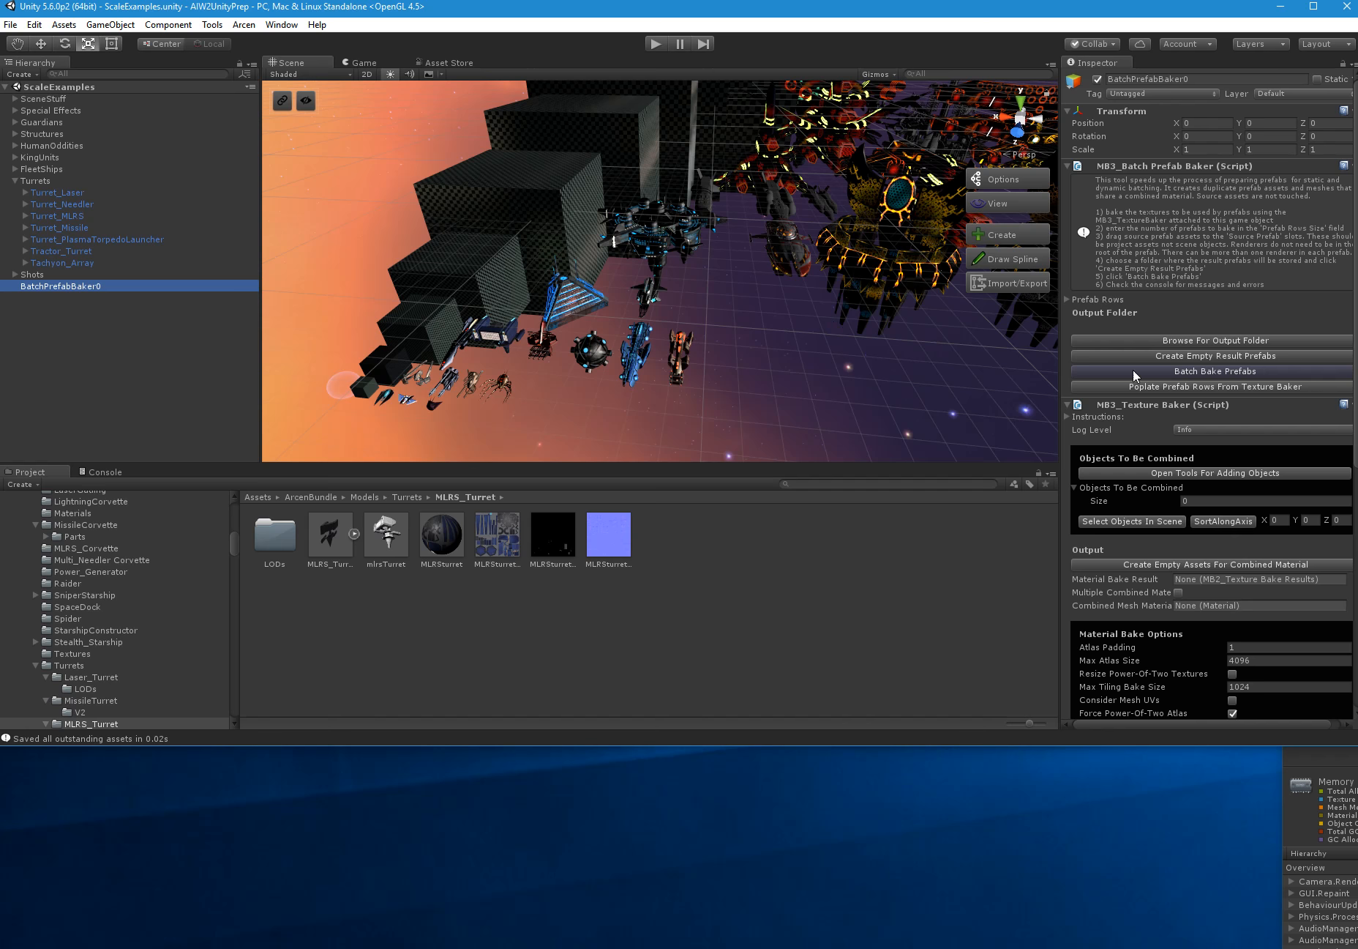
Set the batch prefab baker's output folder to Assets/(Temporary) in the AIW2UnityPrep project
scroll(1128, 591, down, 5)
scroll(1128, 589, up, 5)
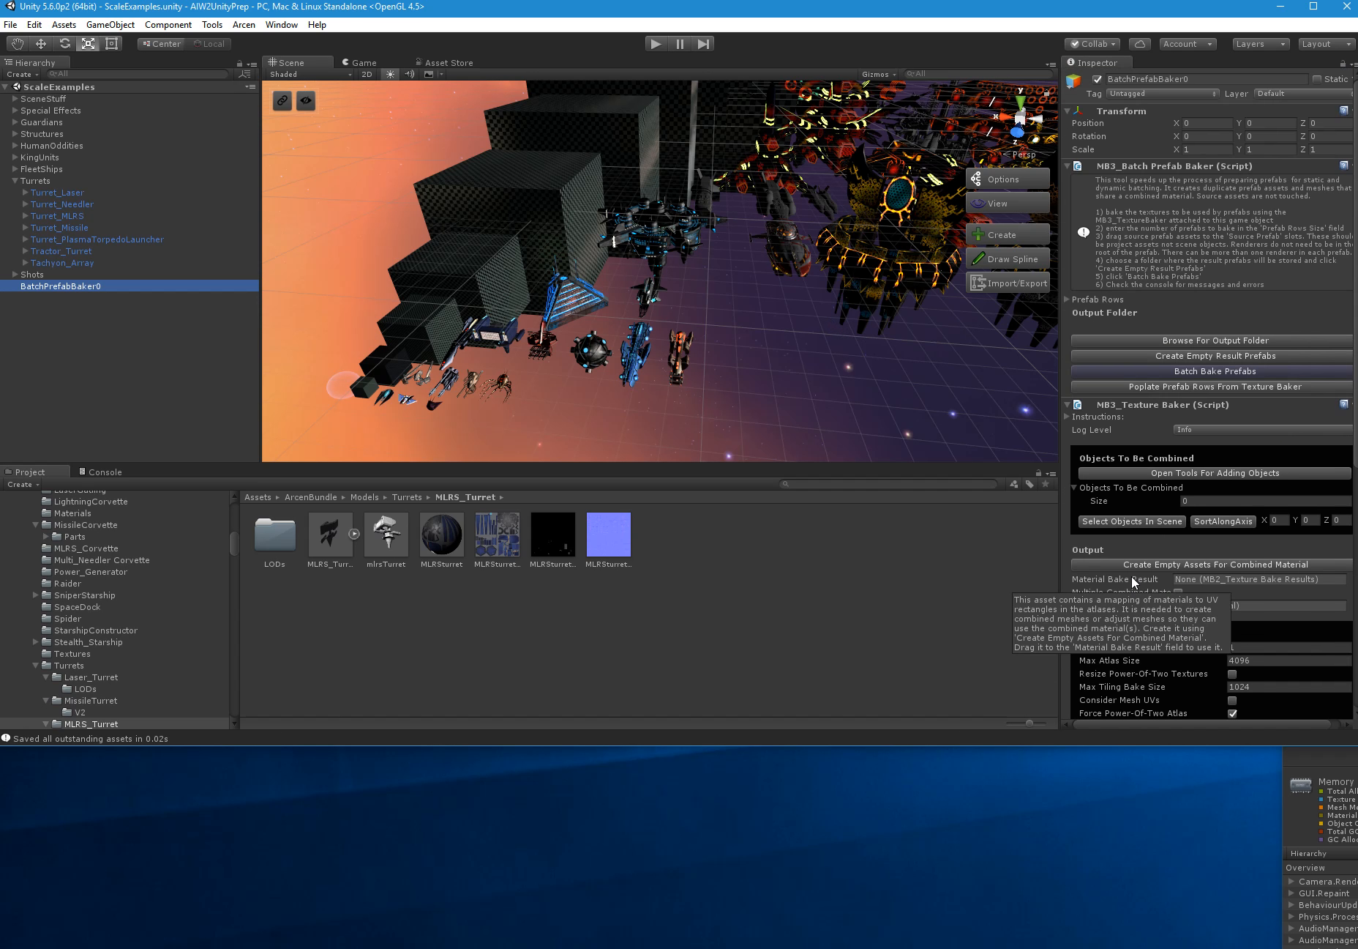
scroll(1134, 576, down, 5)
scroll(1137, 569, up, 5)
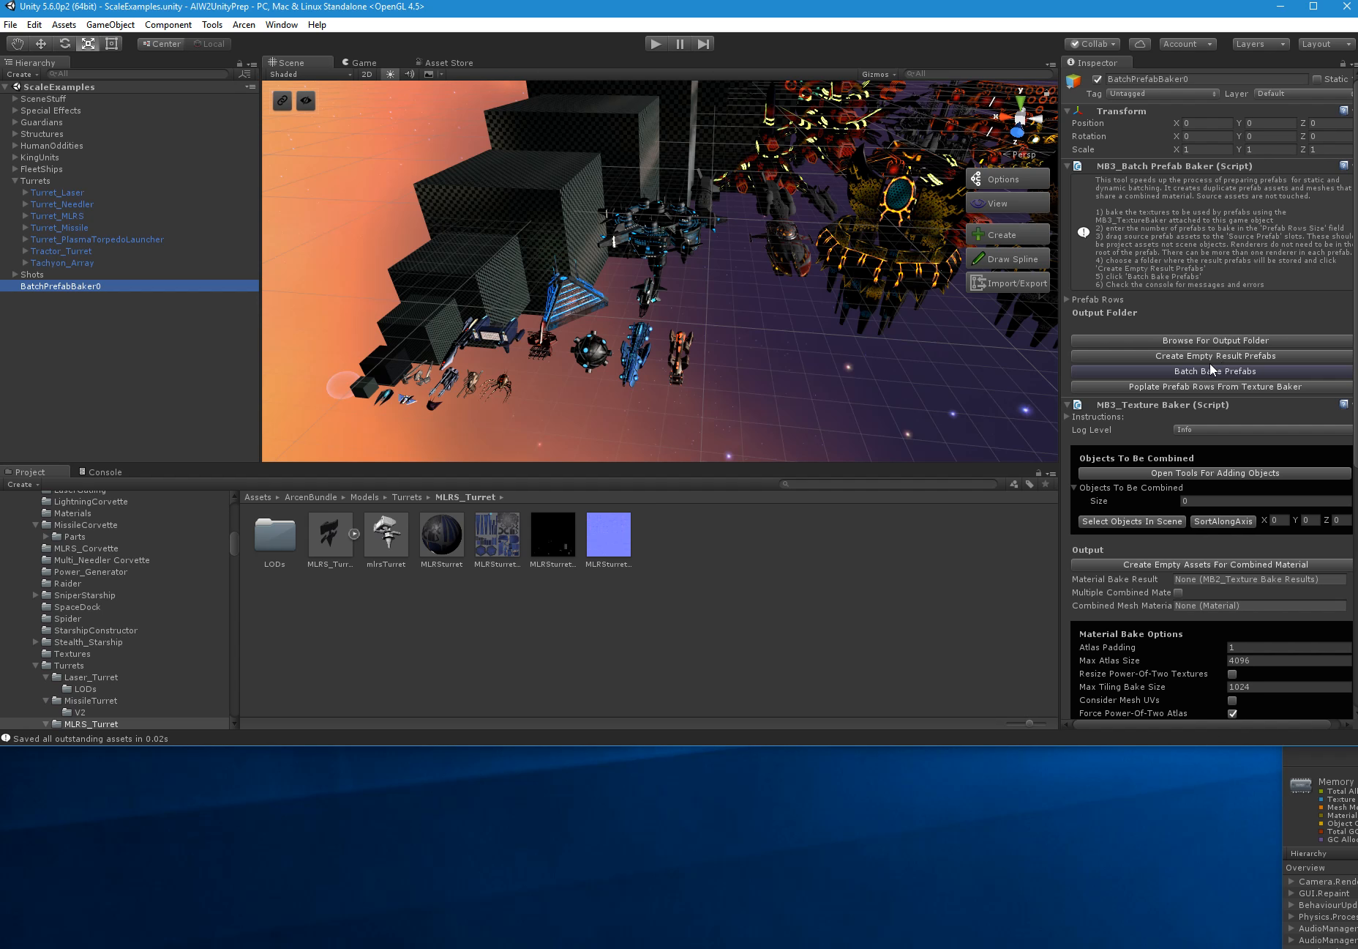
click(1211, 341)
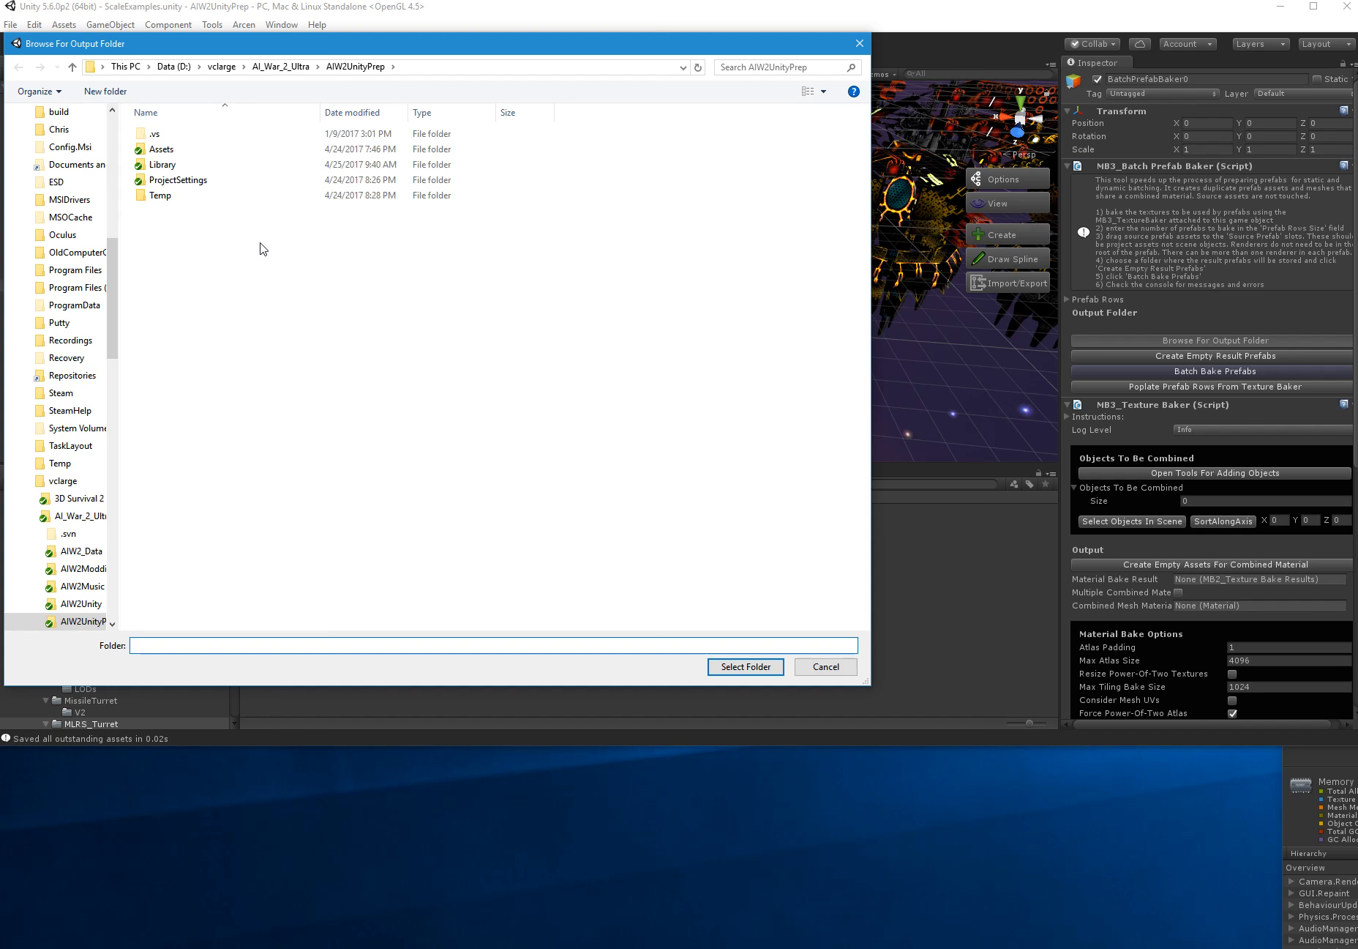
double_click(172, 150)
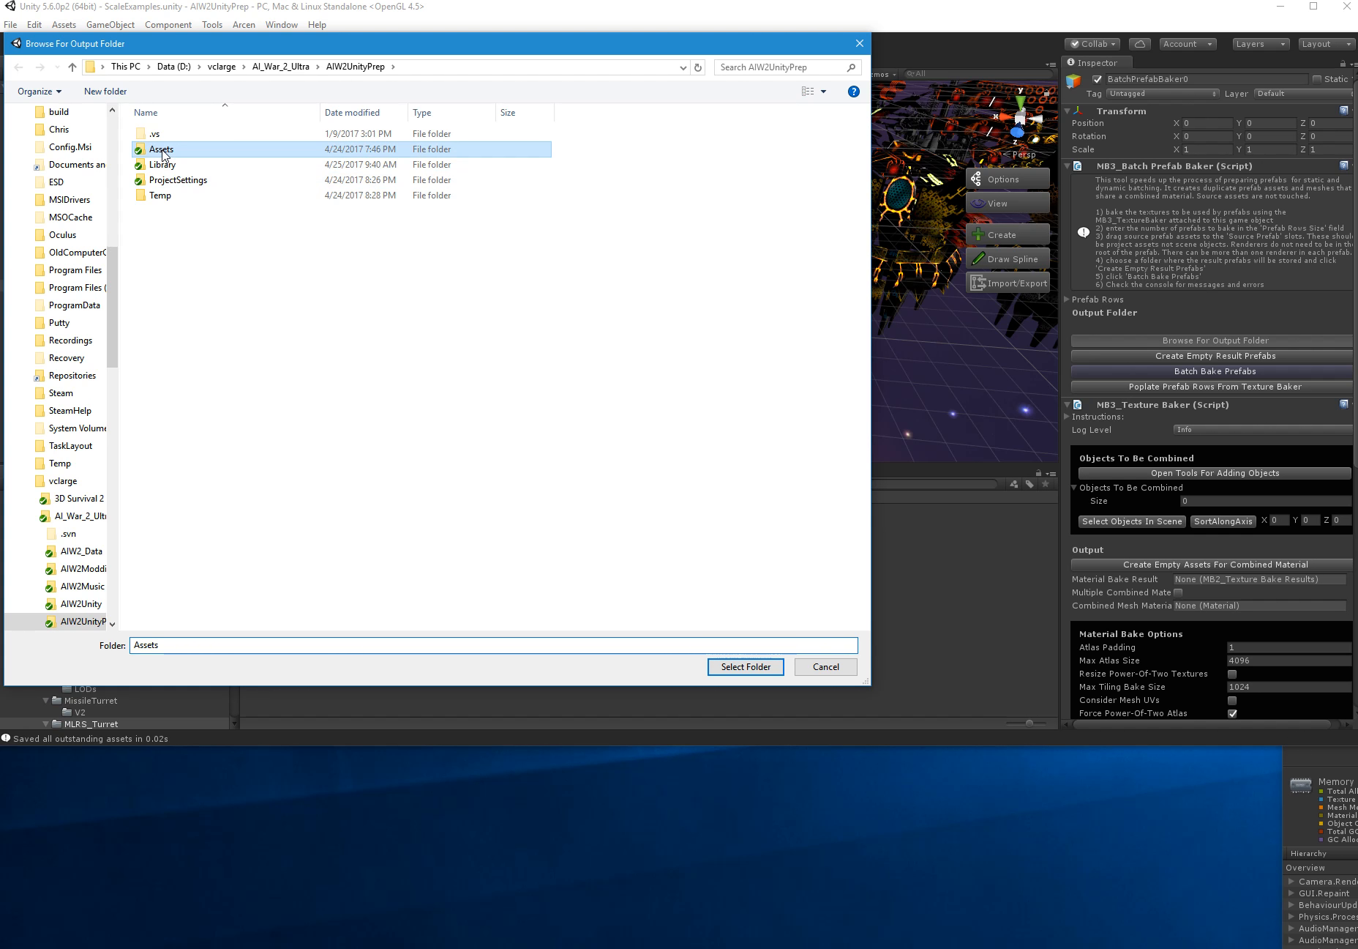
double_click(173, 134)
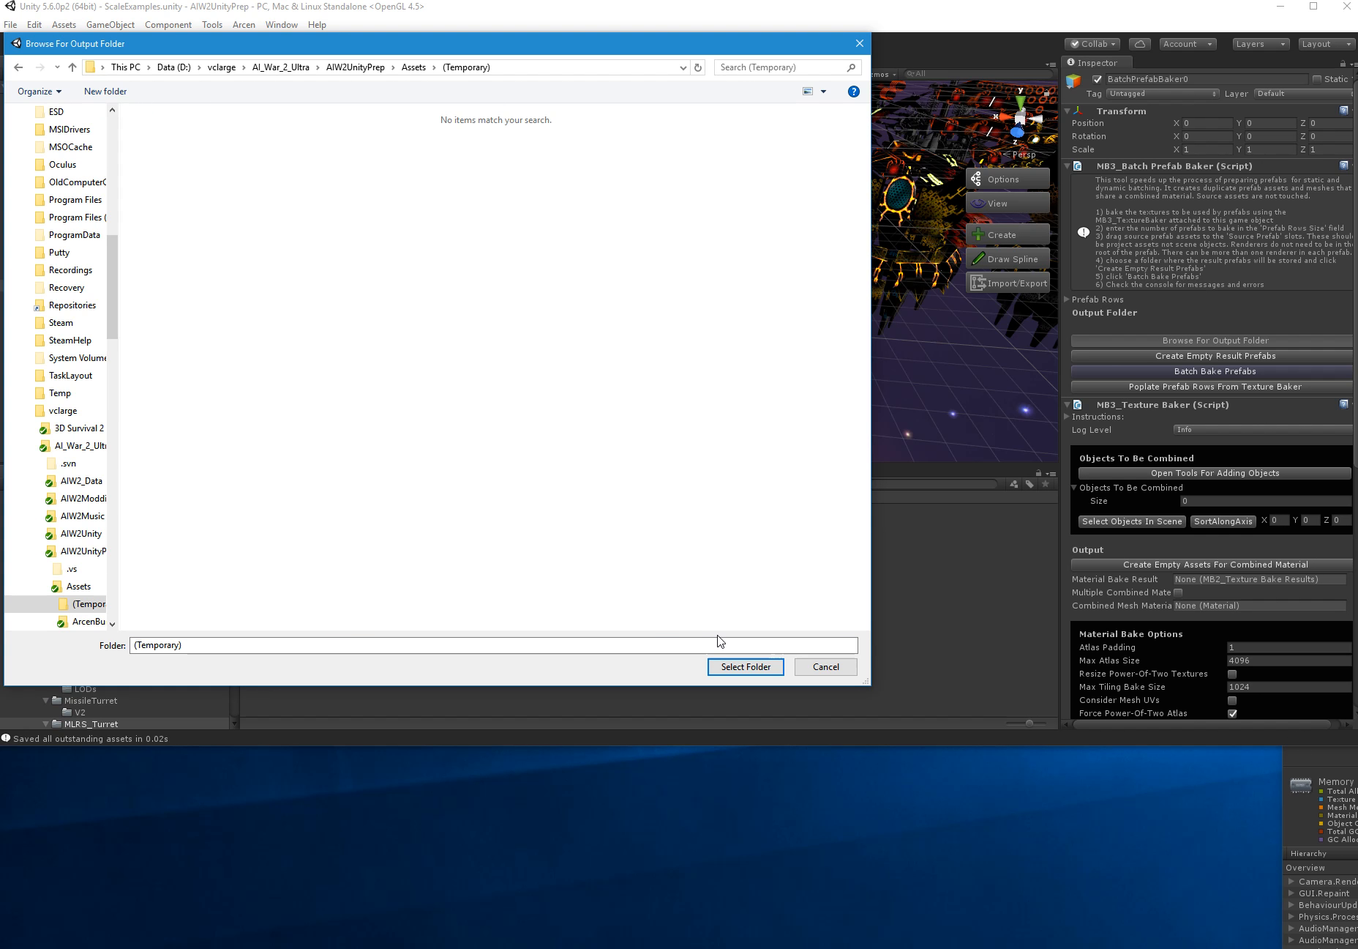
click(744, 669)
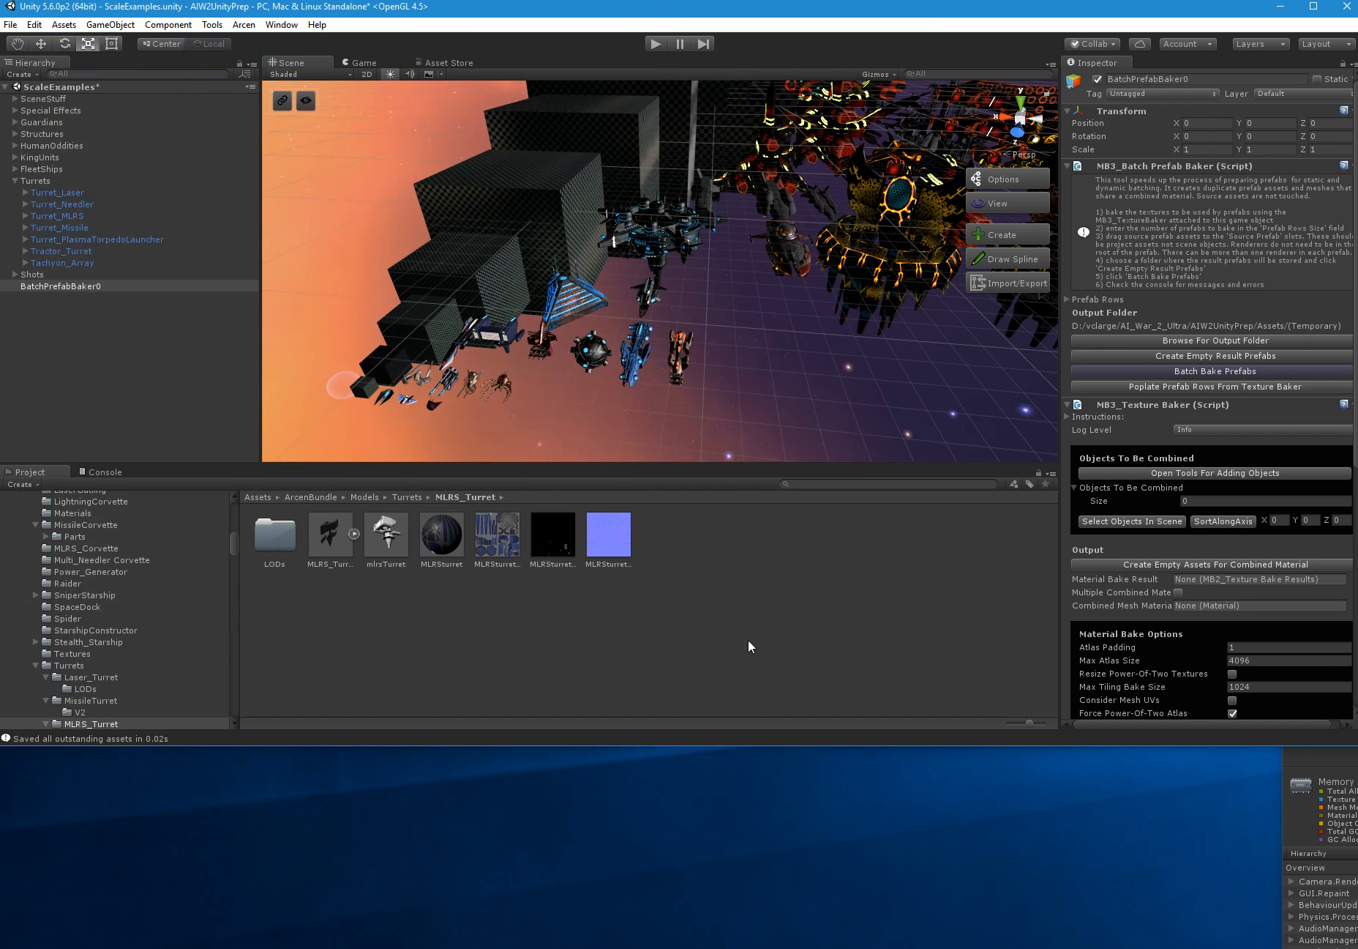
Try to create empty result prefabs from the batch baker and check the project's (Temporary) folder for them
click(1222, 357)
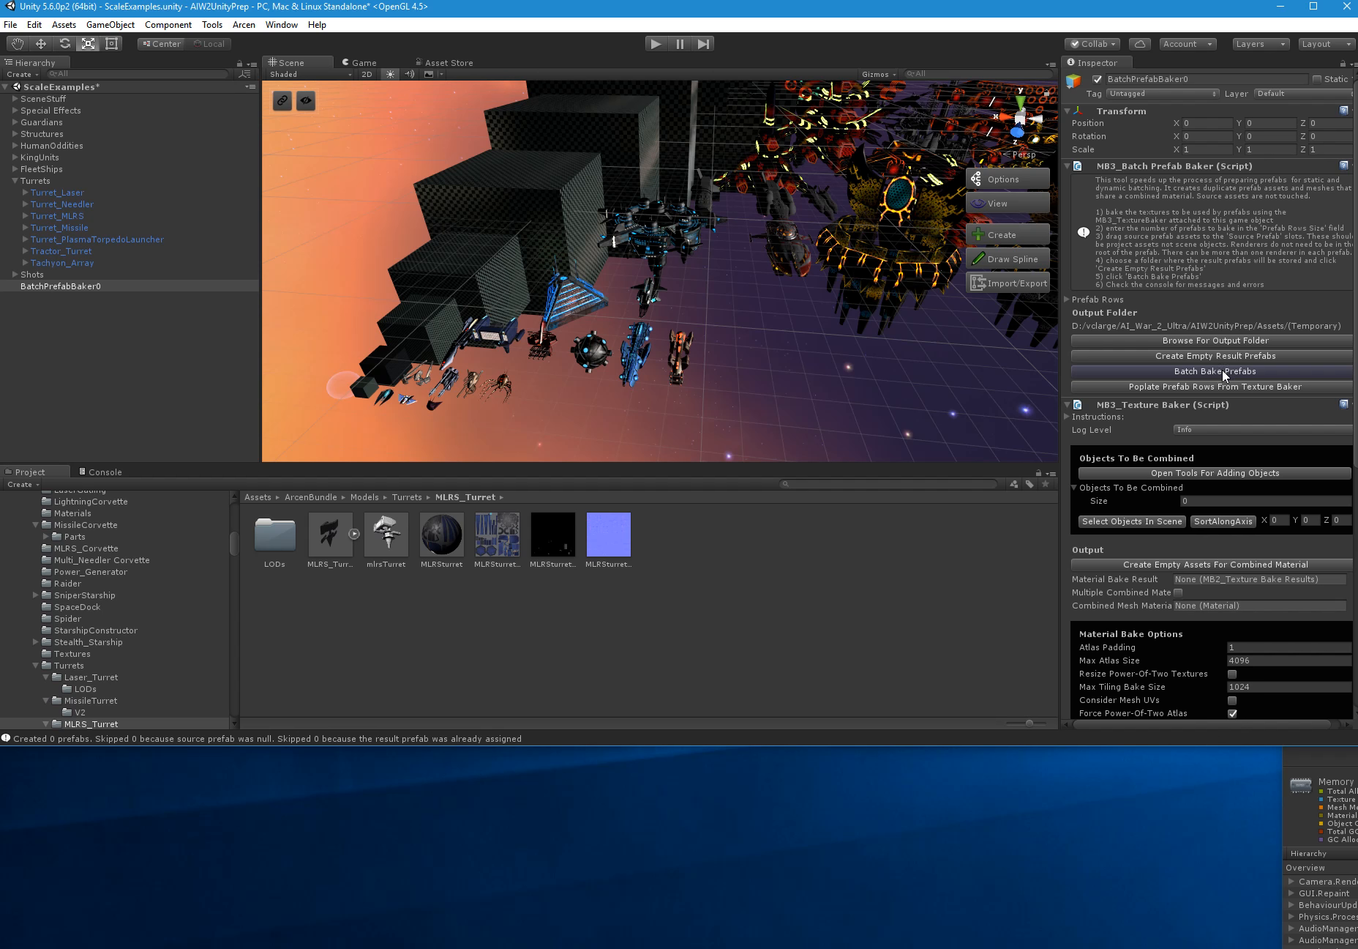
scroll(186, 558, up, 10)
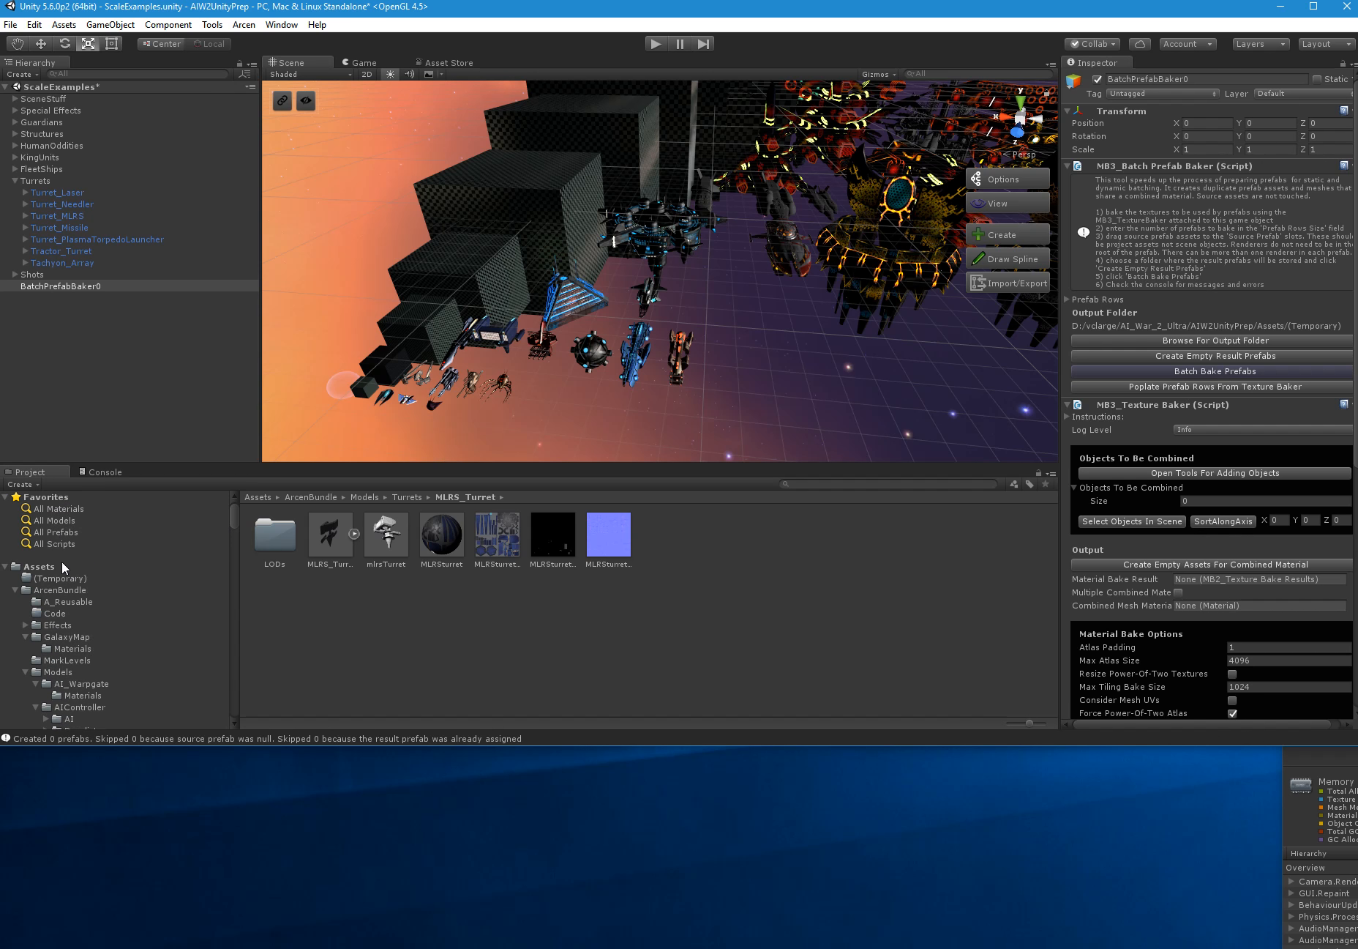
click(62, 577)
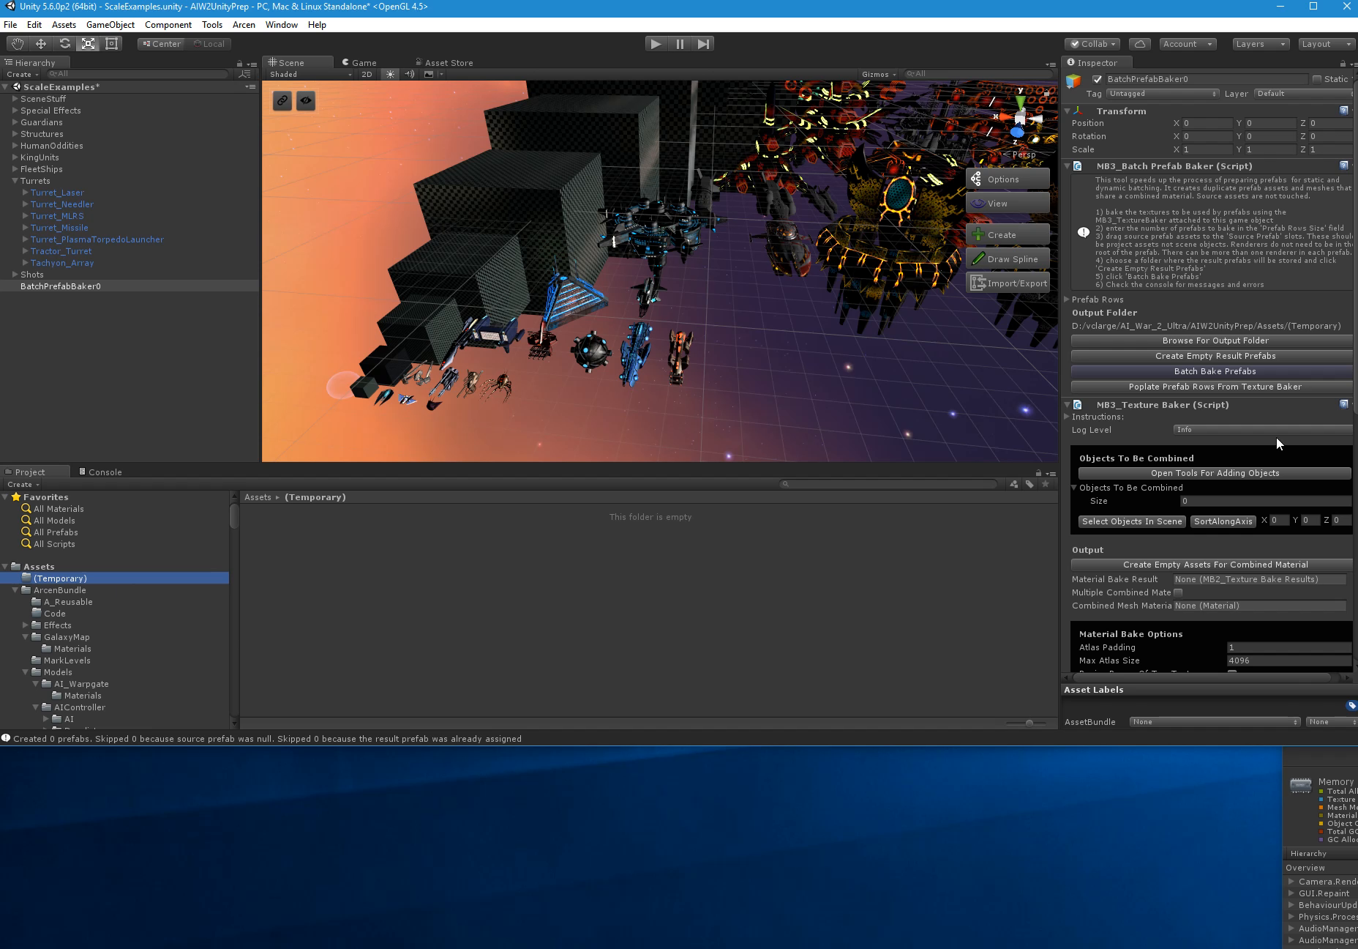
click(1207, 358)
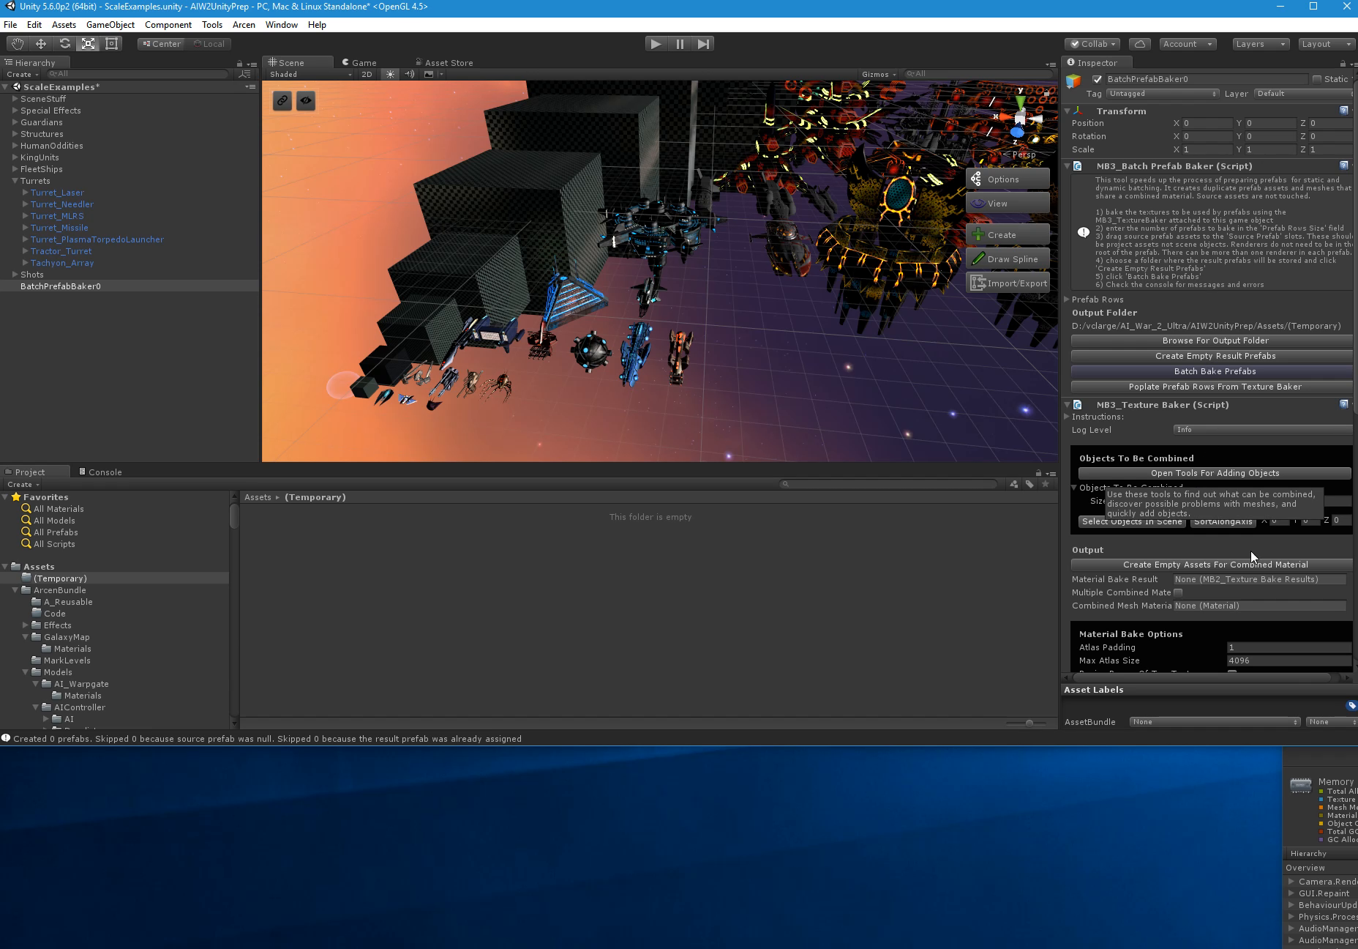
Open the Texture Baker's tools for adding objects in Search For Meshes To Add mode and move the window clear of the scene
click(1189, 472)
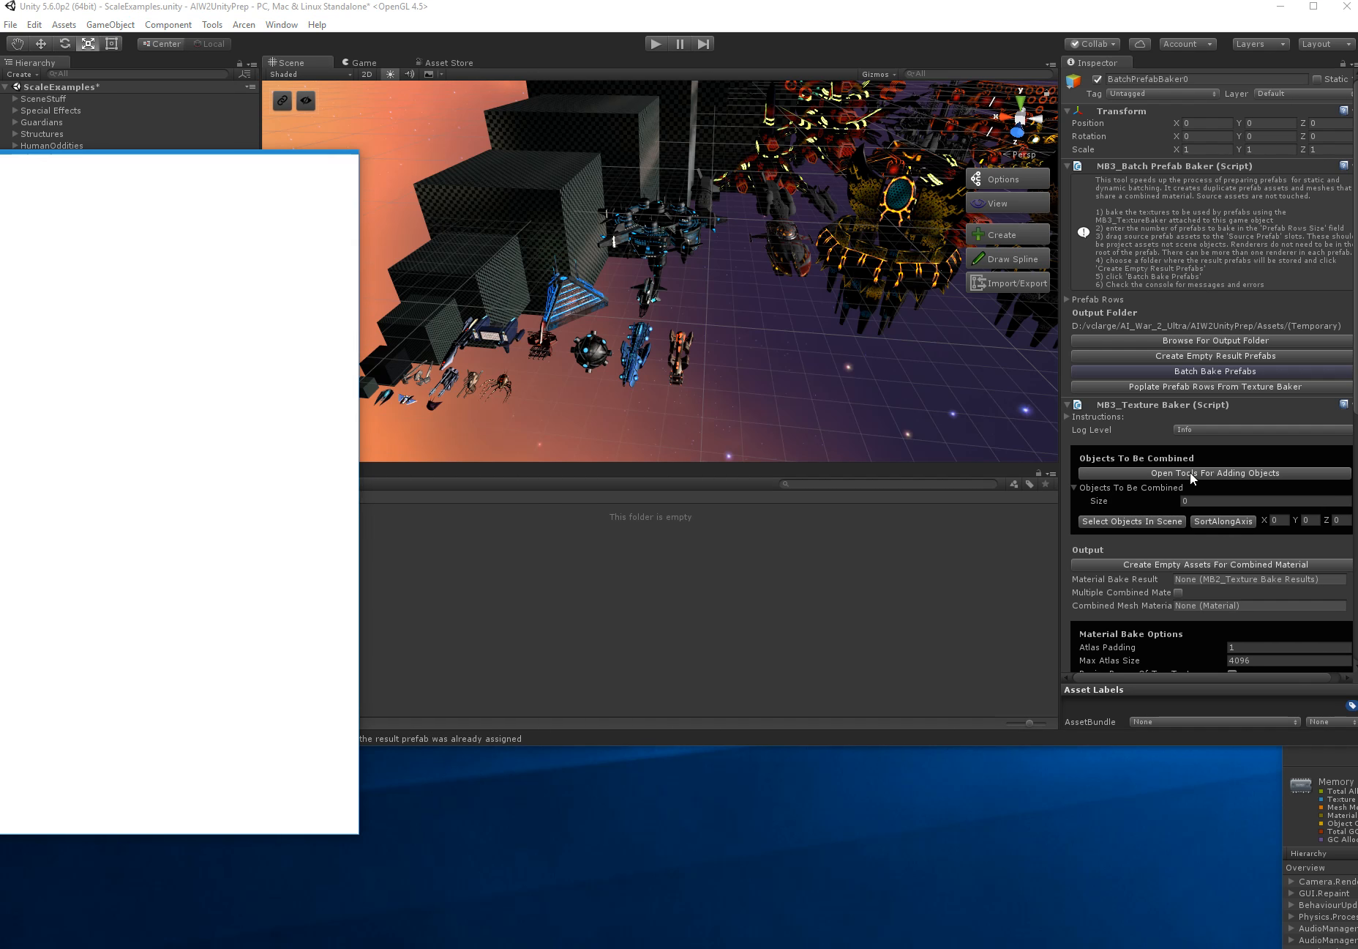
drag(85, 163, 820, 211)
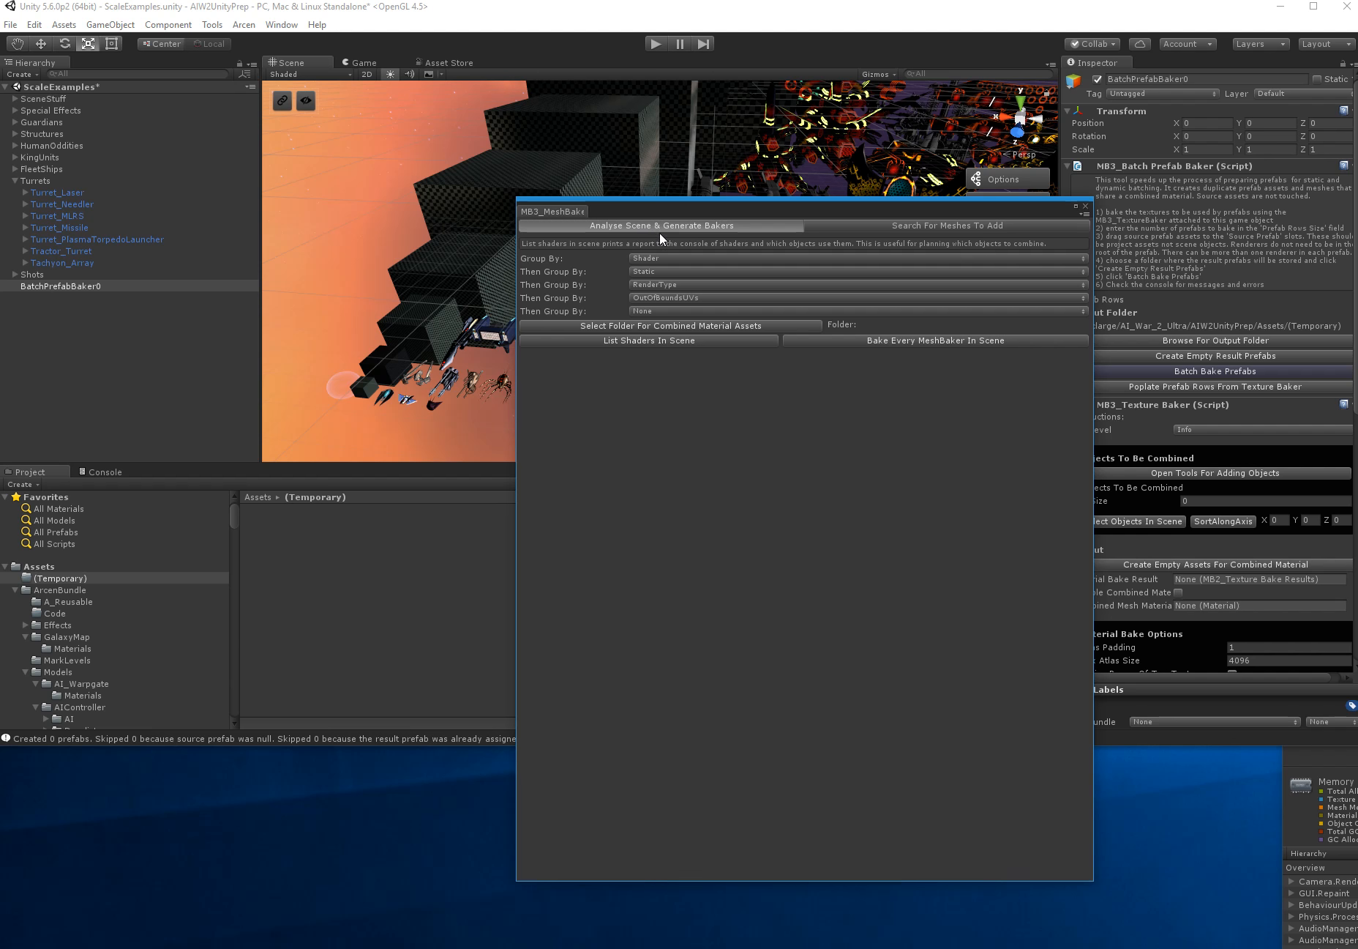
click(953, 225)
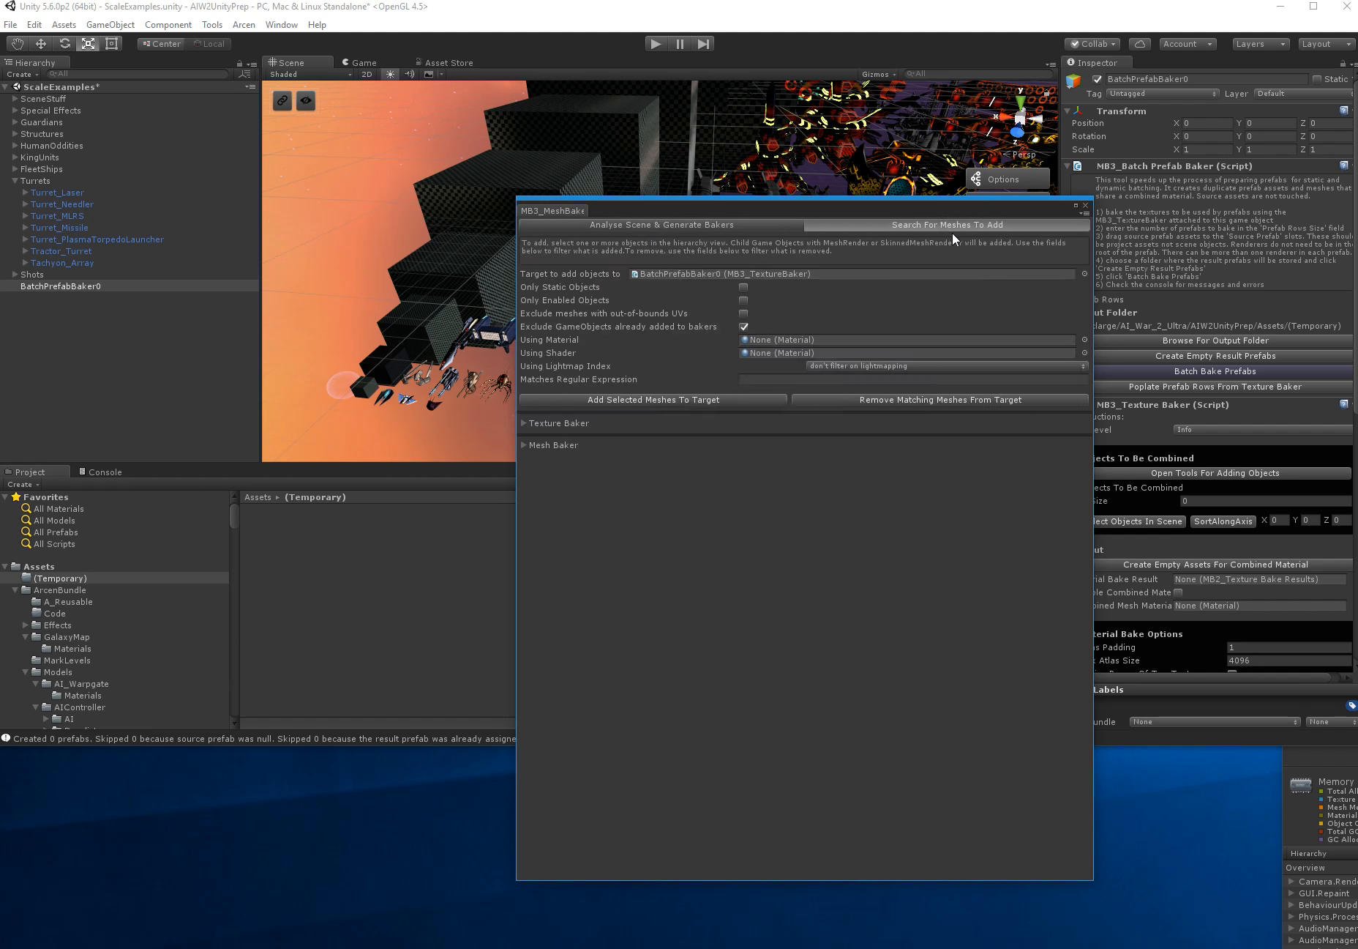
drag(858, 208, 971, 236)
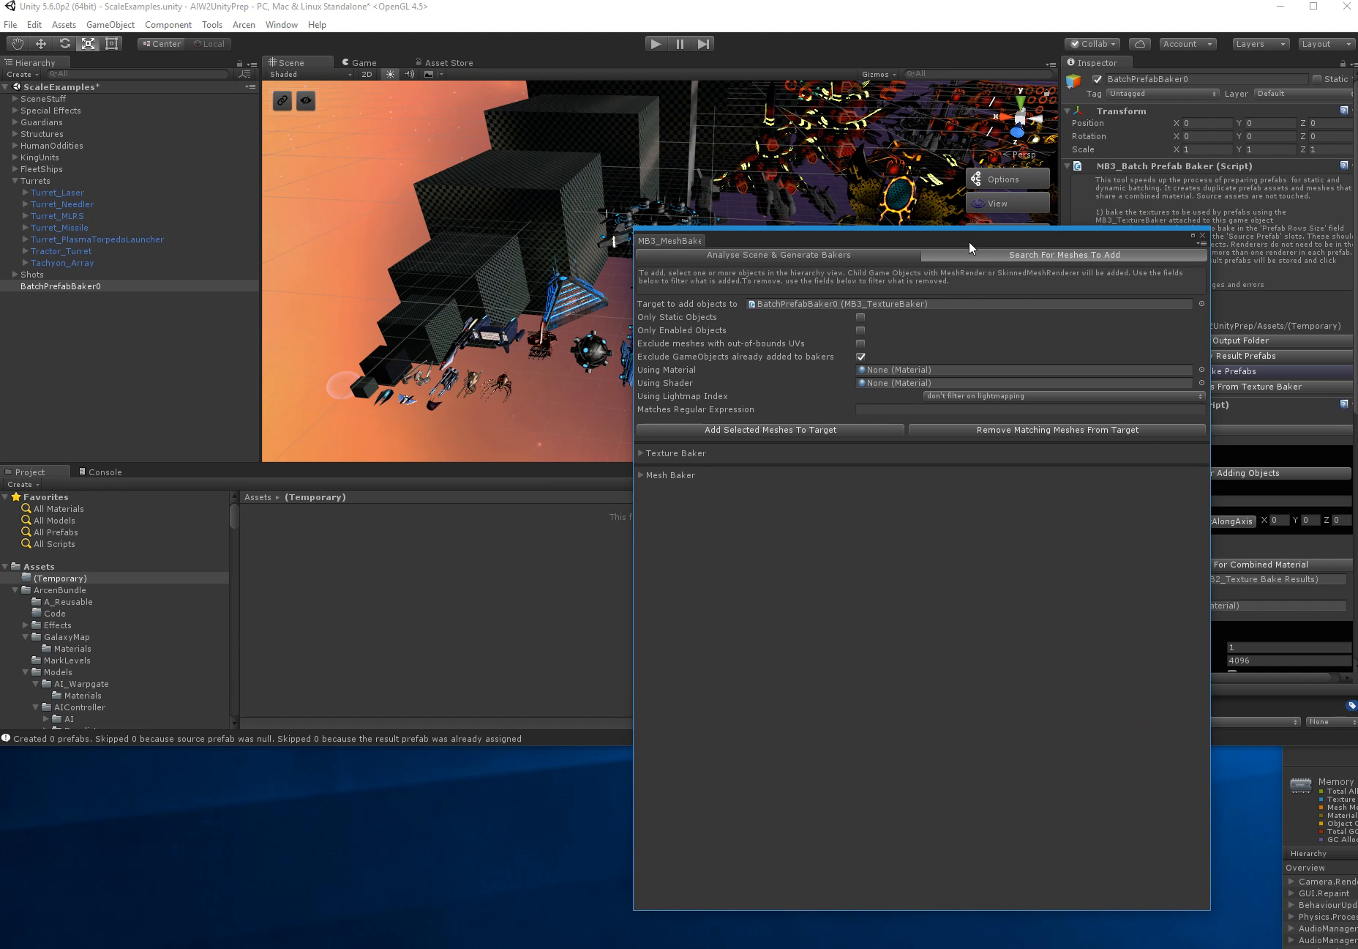
drag(728, 239, 838, 348)
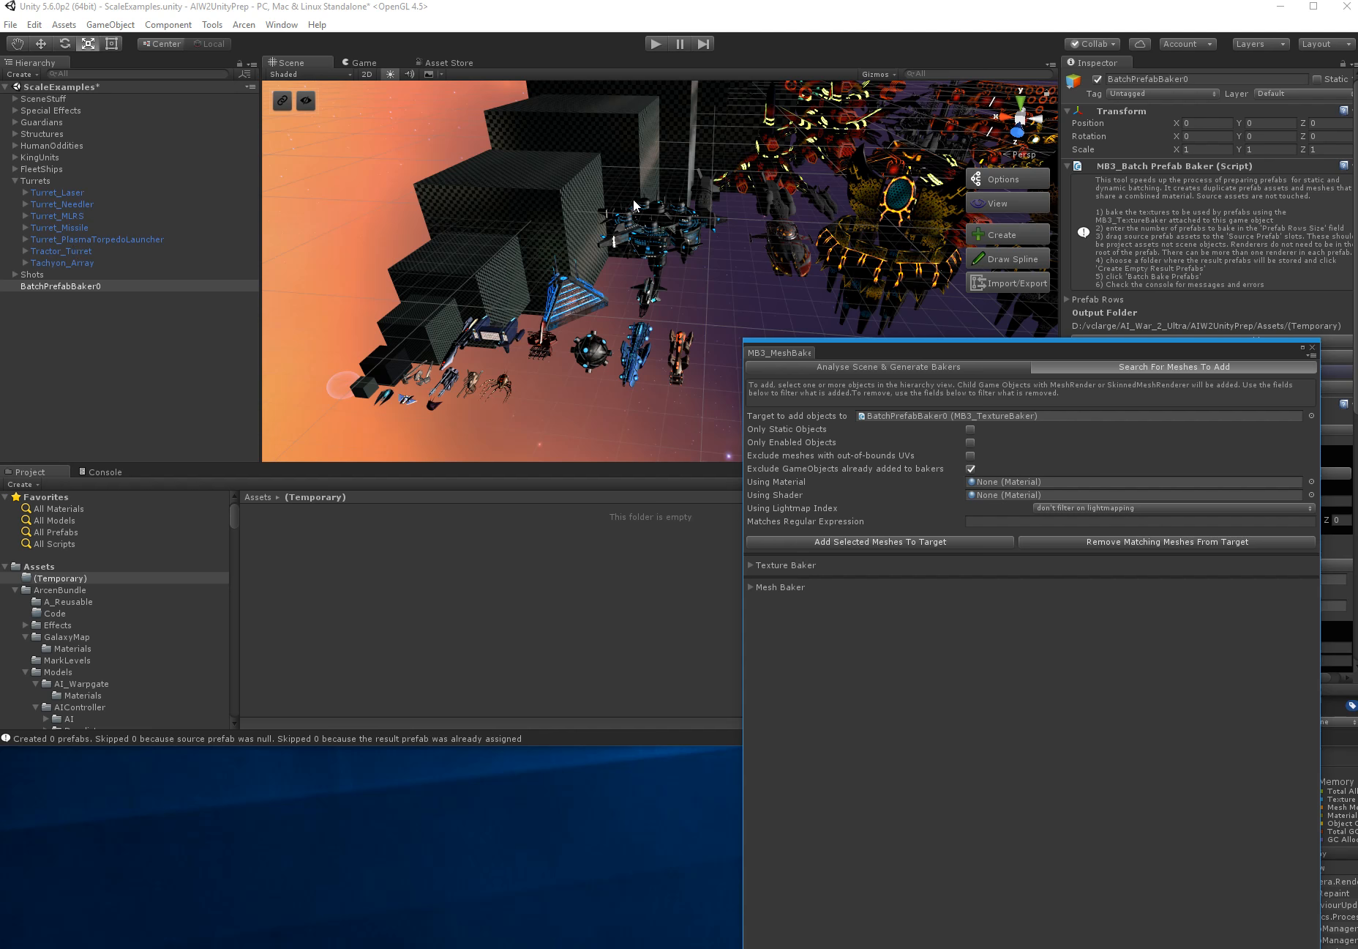
Select Tyrianite_Leader_Merc and Turret_MLRS and add their meshes to the BatchPrefabBaker0 target
click(769, 264)
click(67, 180)
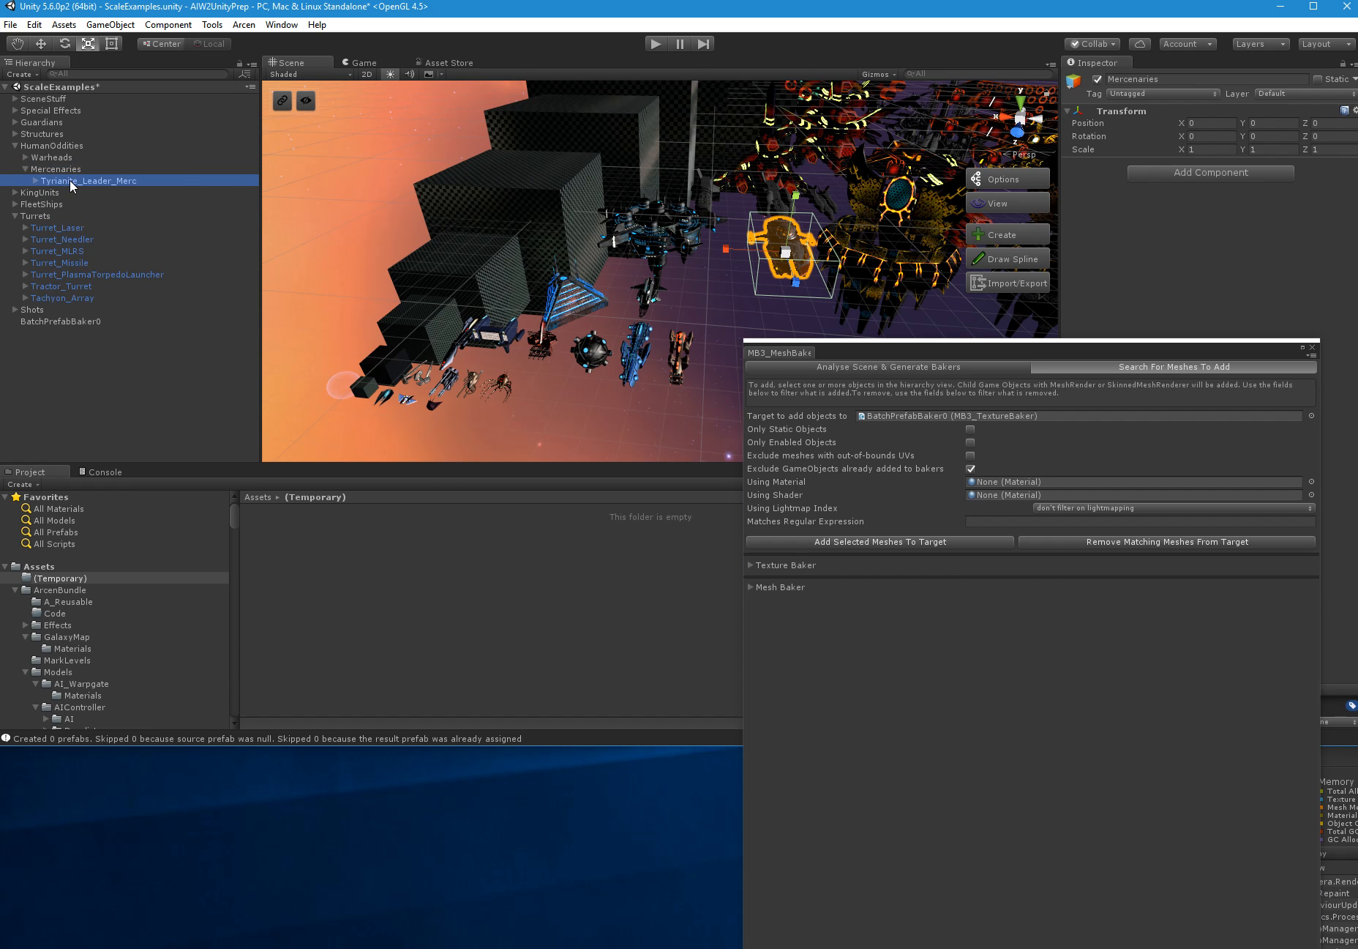
ctrl+click(66, 250)
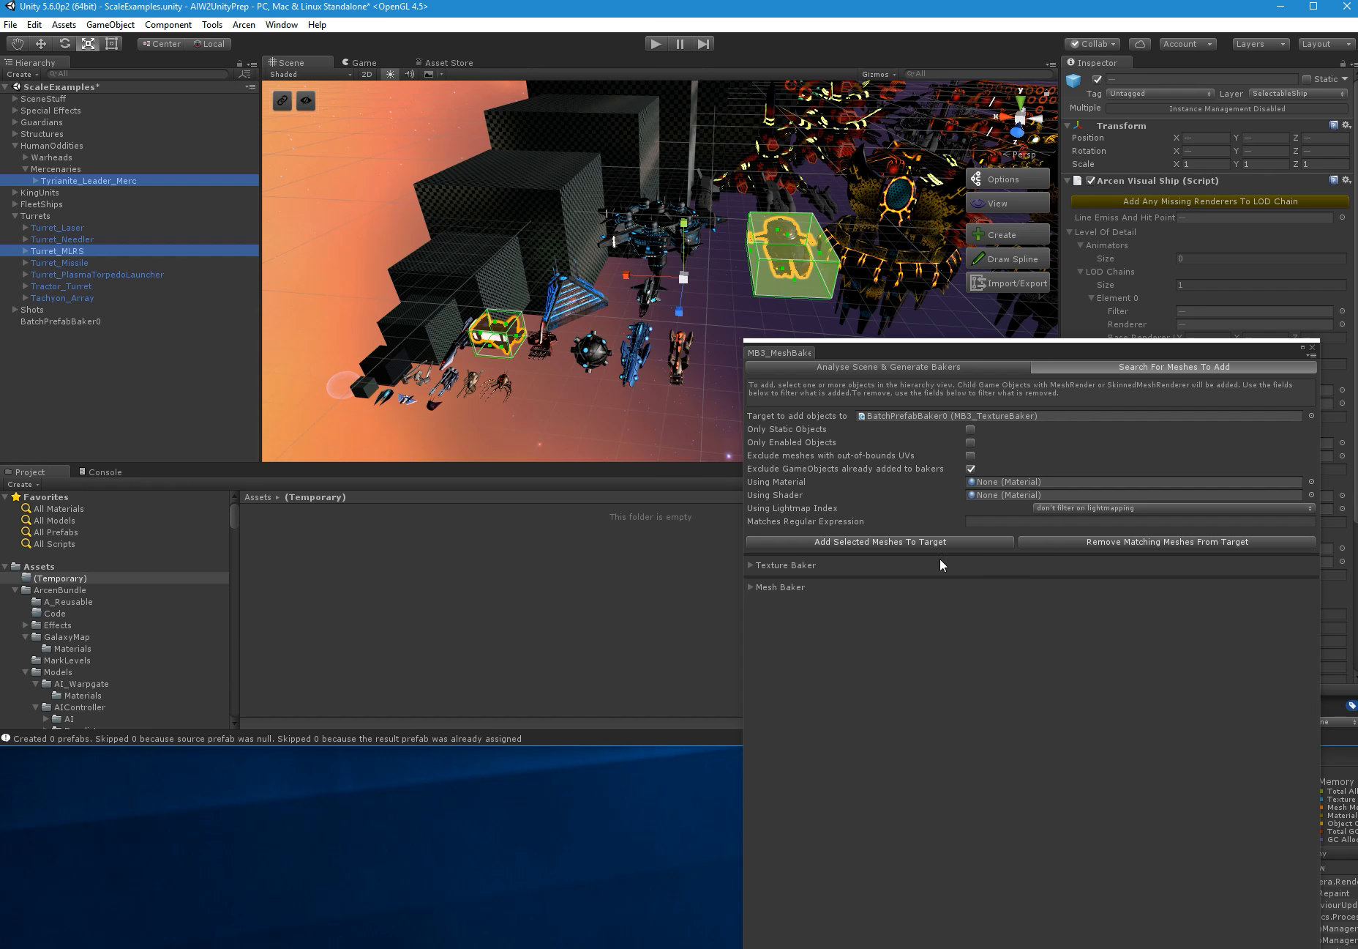
click(881, 545)
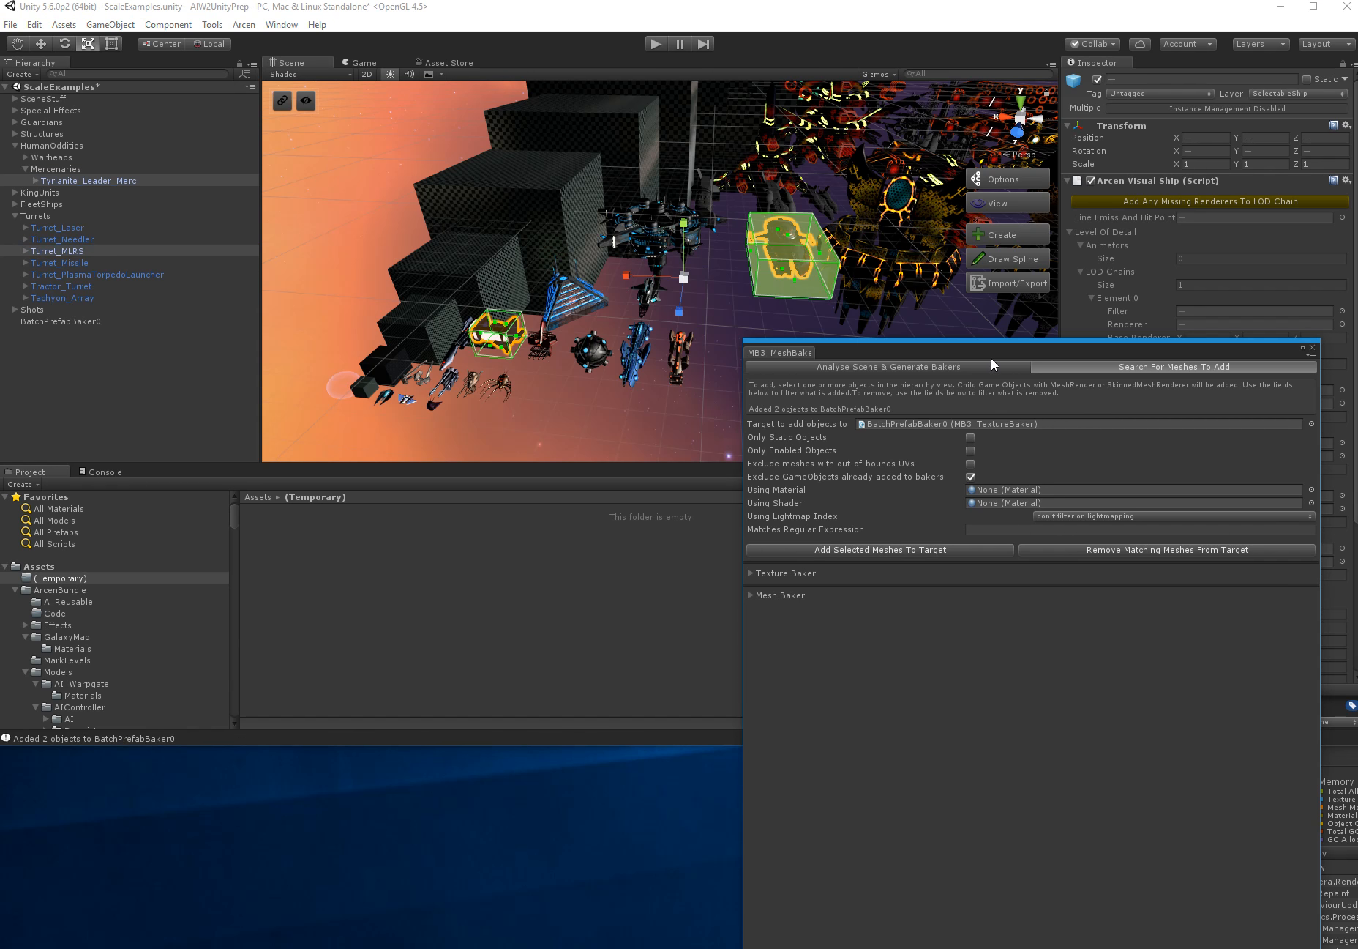
Display BatchPrefabBaker0's list of objects to be combined and close the mesh search window
drag(991, 358, 442, 304)
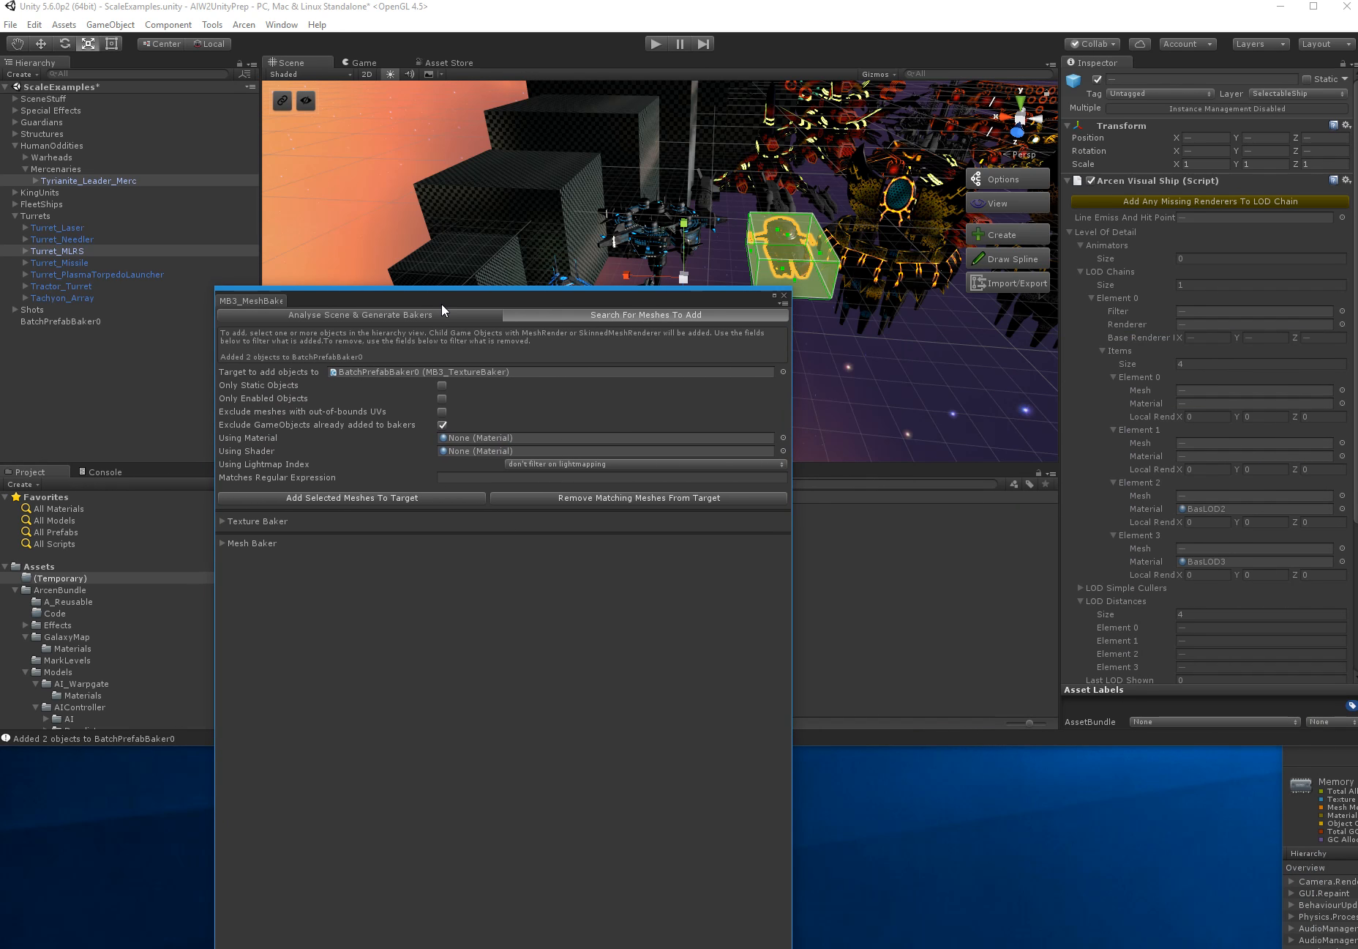
click(32, 320)
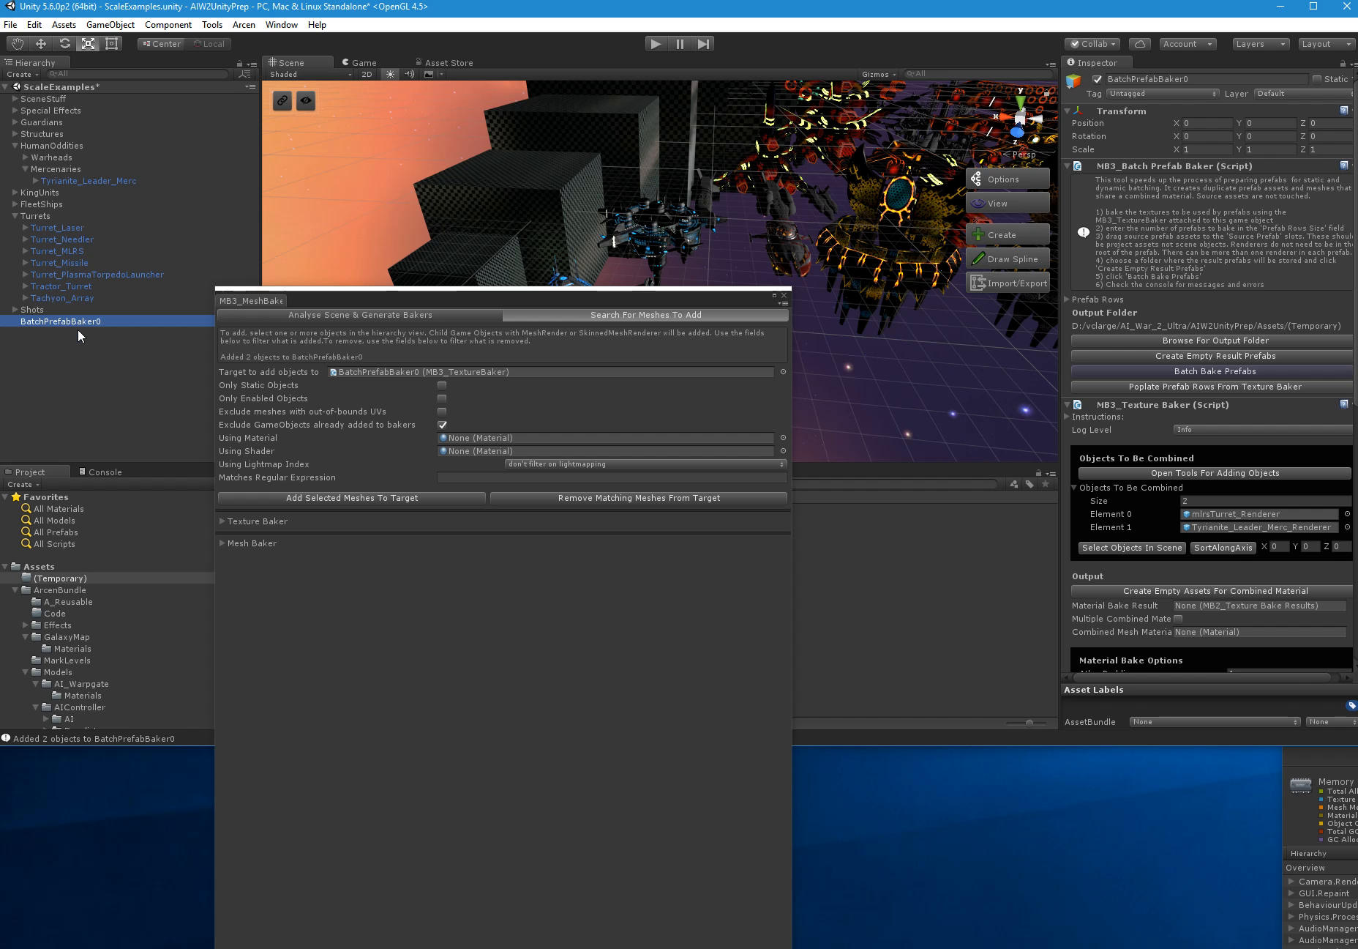
scroll(1186, 448, down, 1)
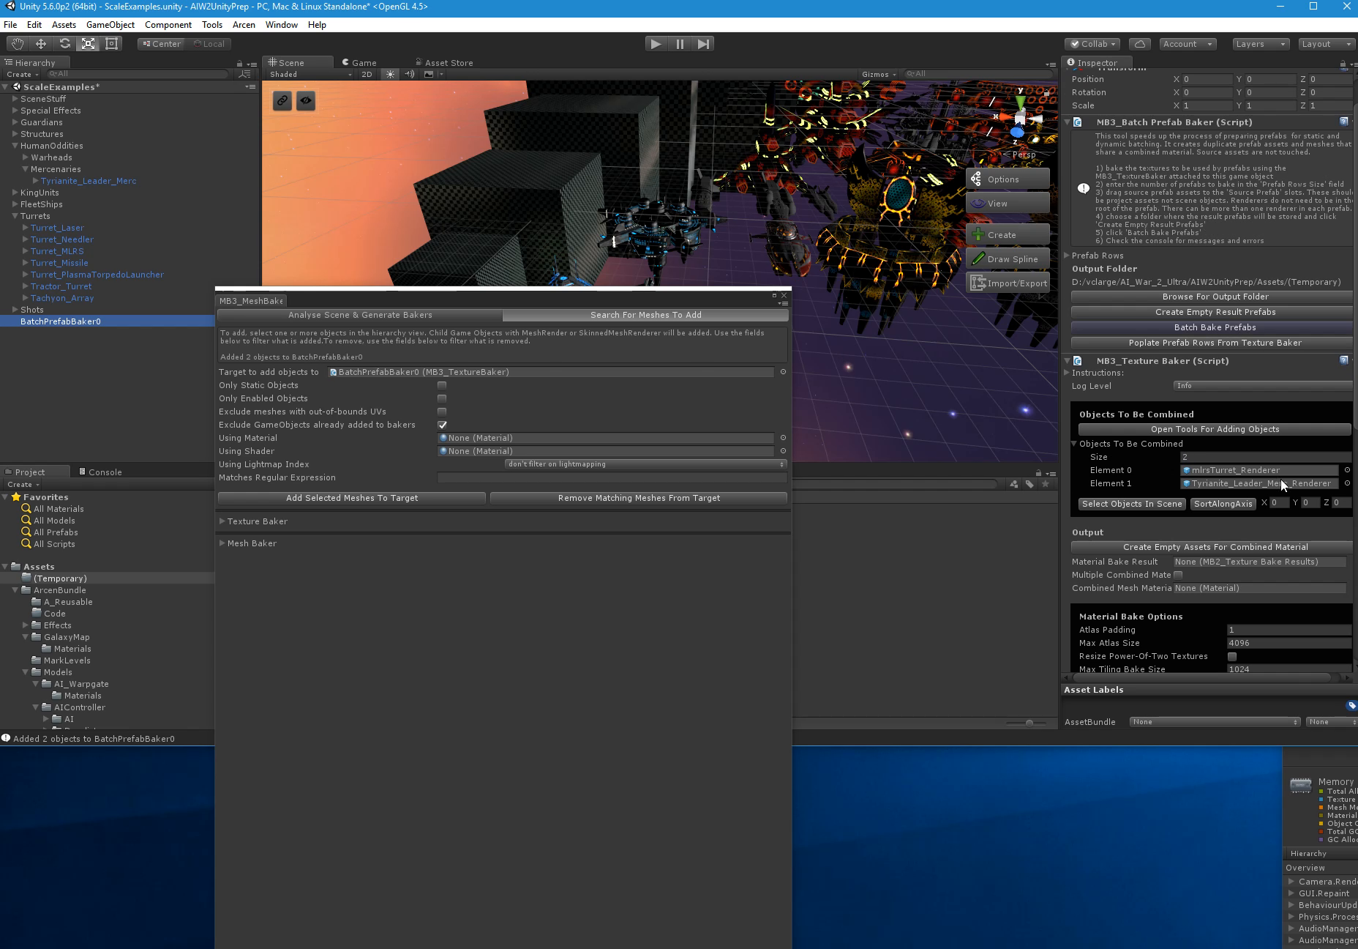
click(785, 295)
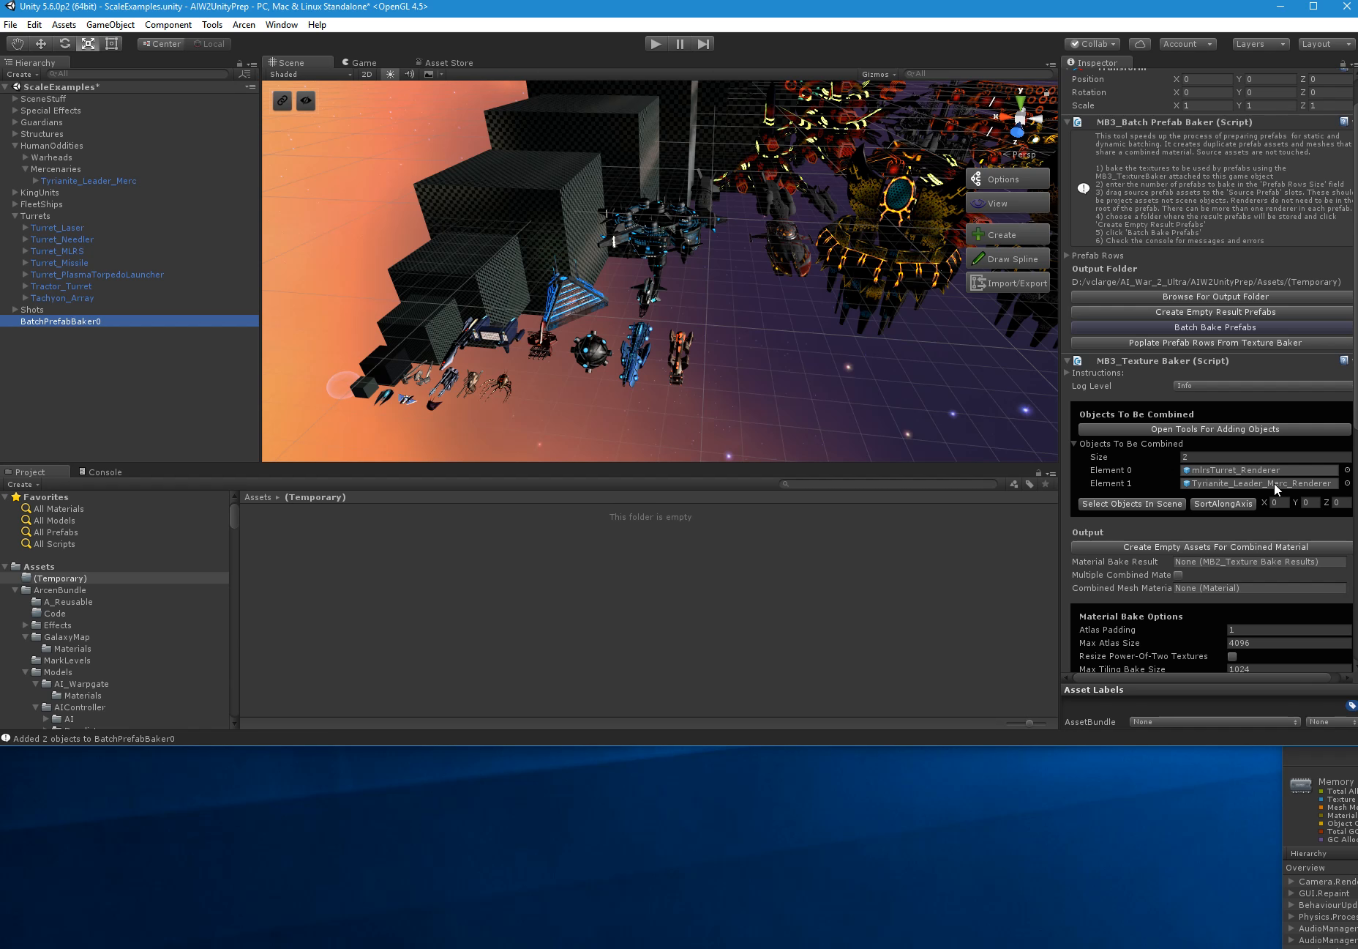
Select the Texture Baker's objects to be combined in the scene and bring both renderers into view
scroll(1274, 482, down, 3)
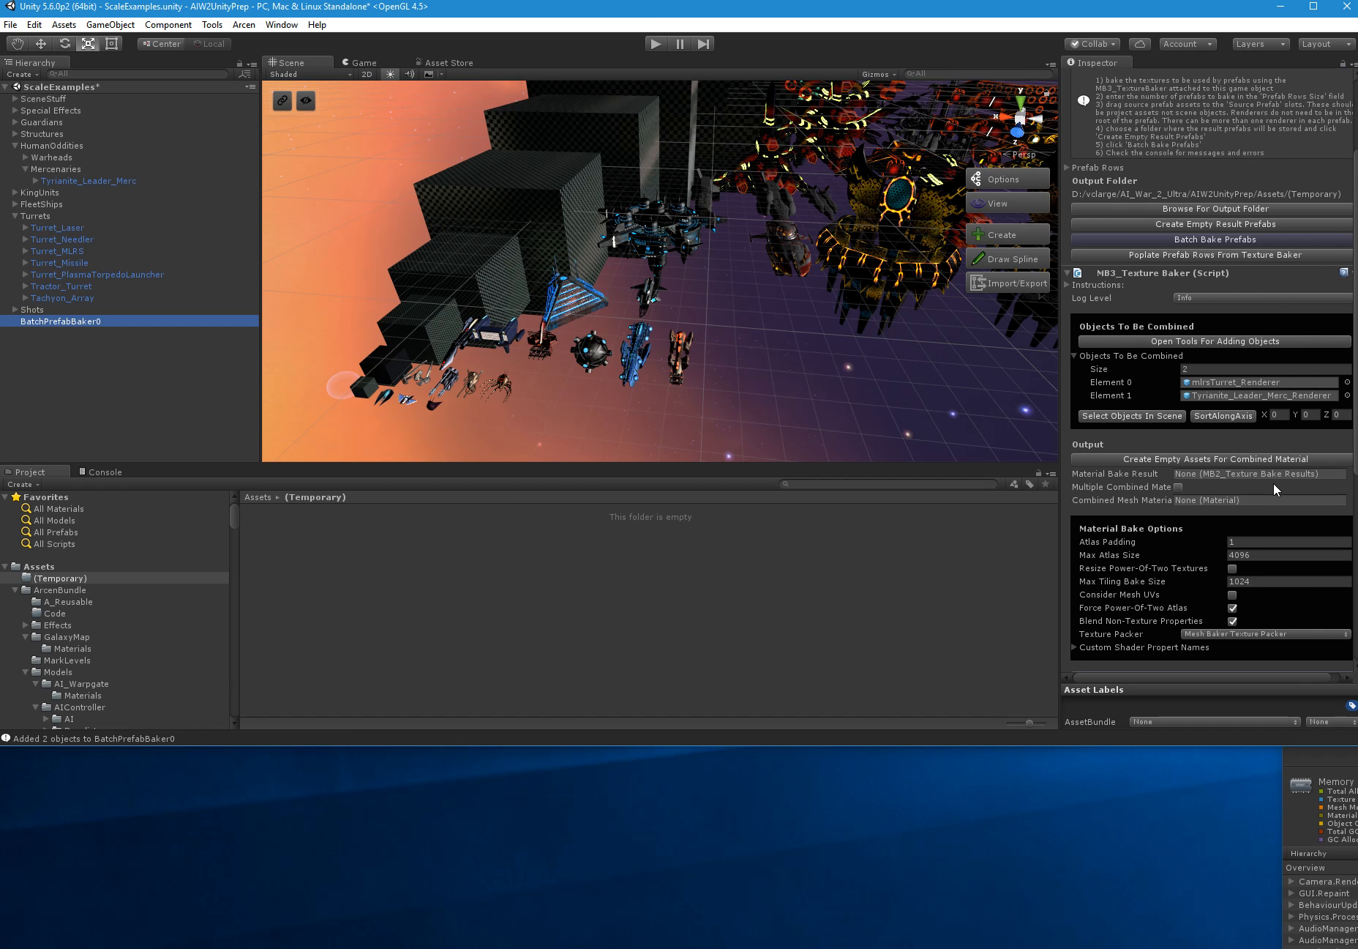
click(1117, 416)
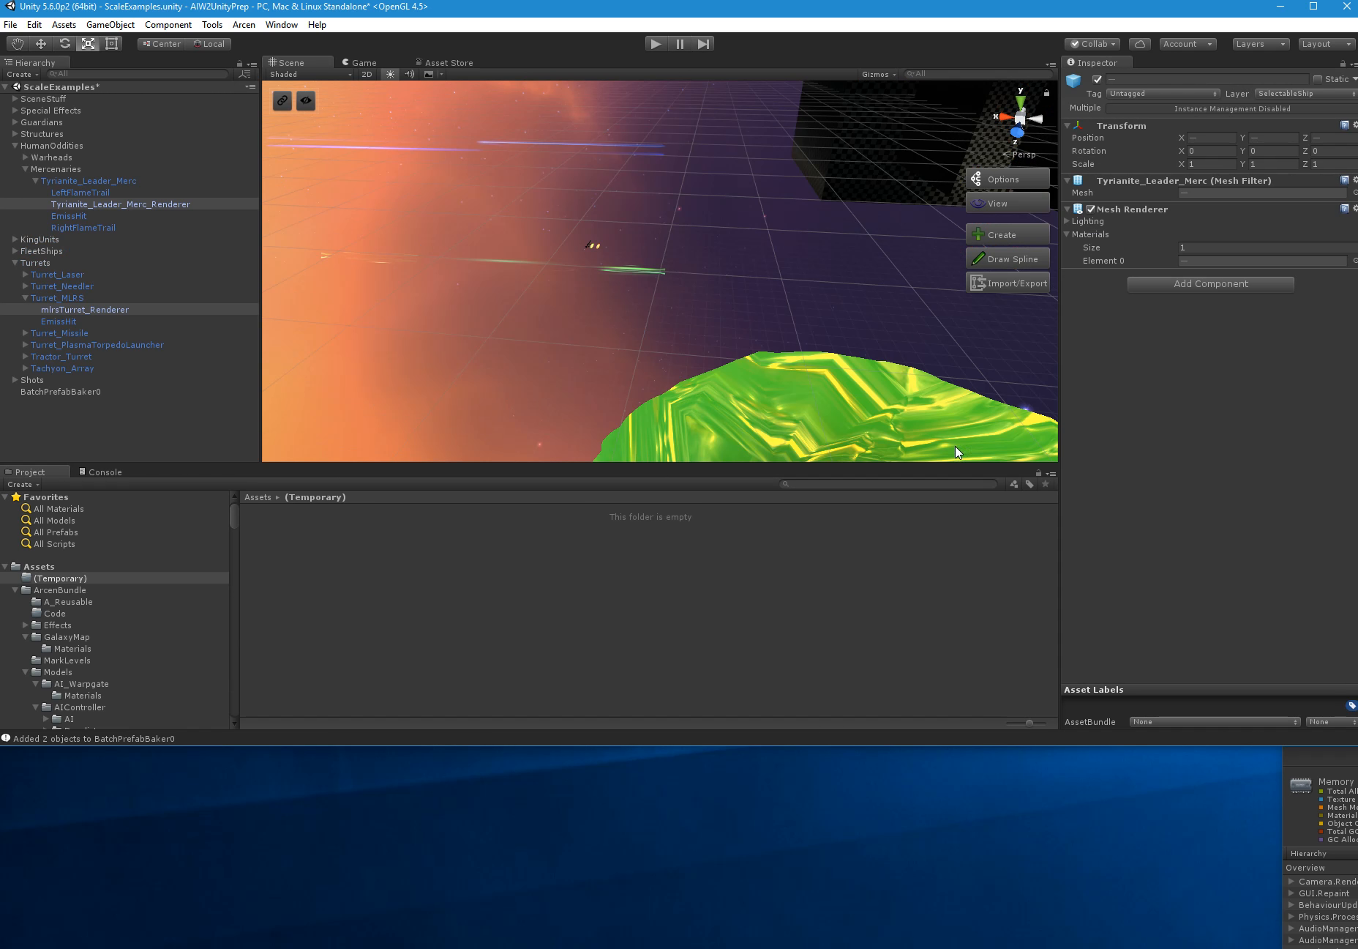
scroll(631, 239, down, 2)
alt+drag(630, 238, 173, 247)
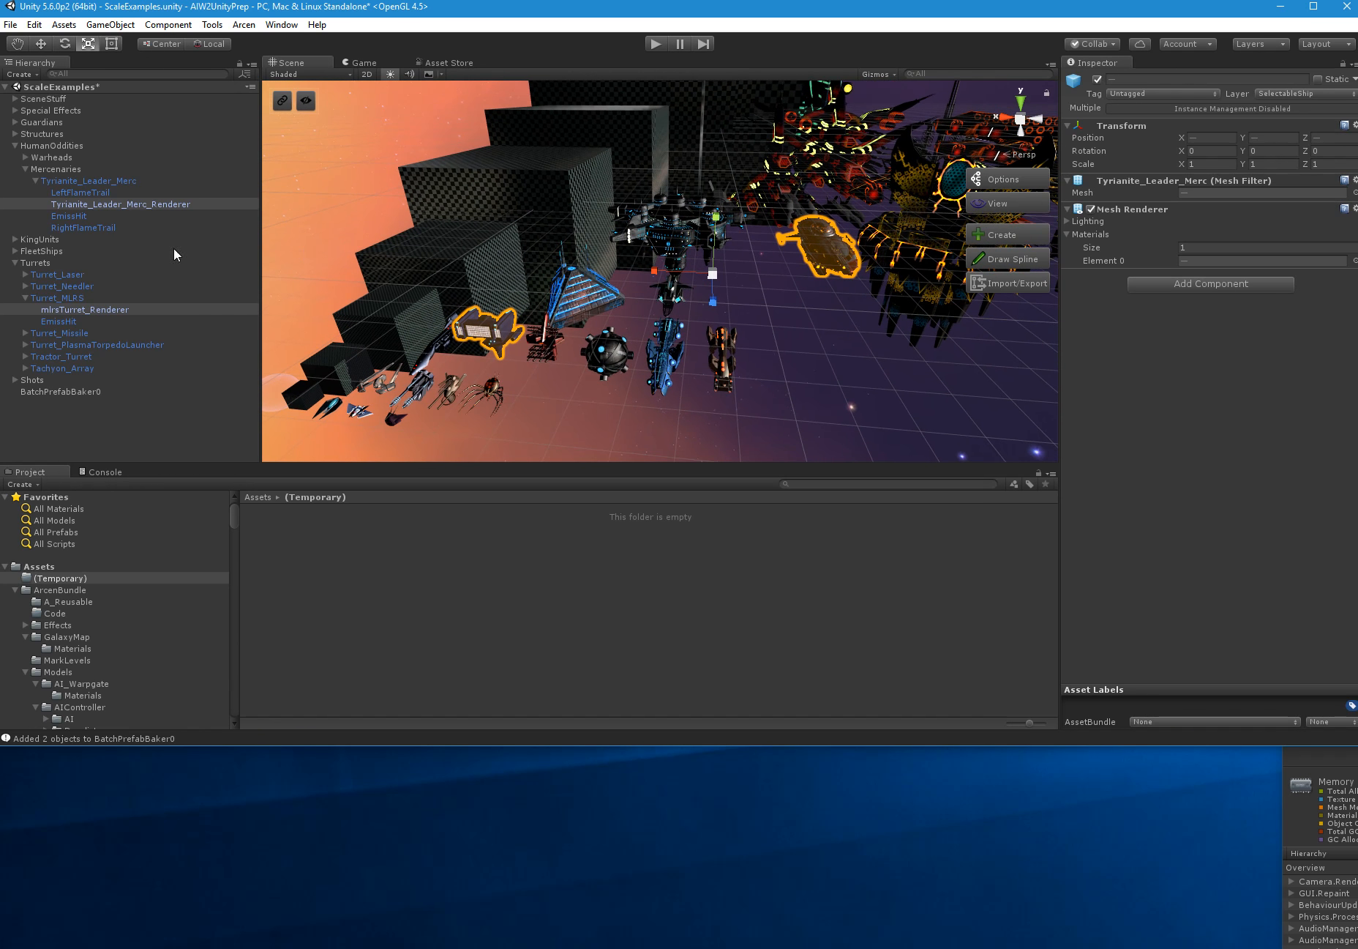
Reselect BatchPrefabBaker0 and review its batch baker, combined material output and material bake options
click(66, 392)
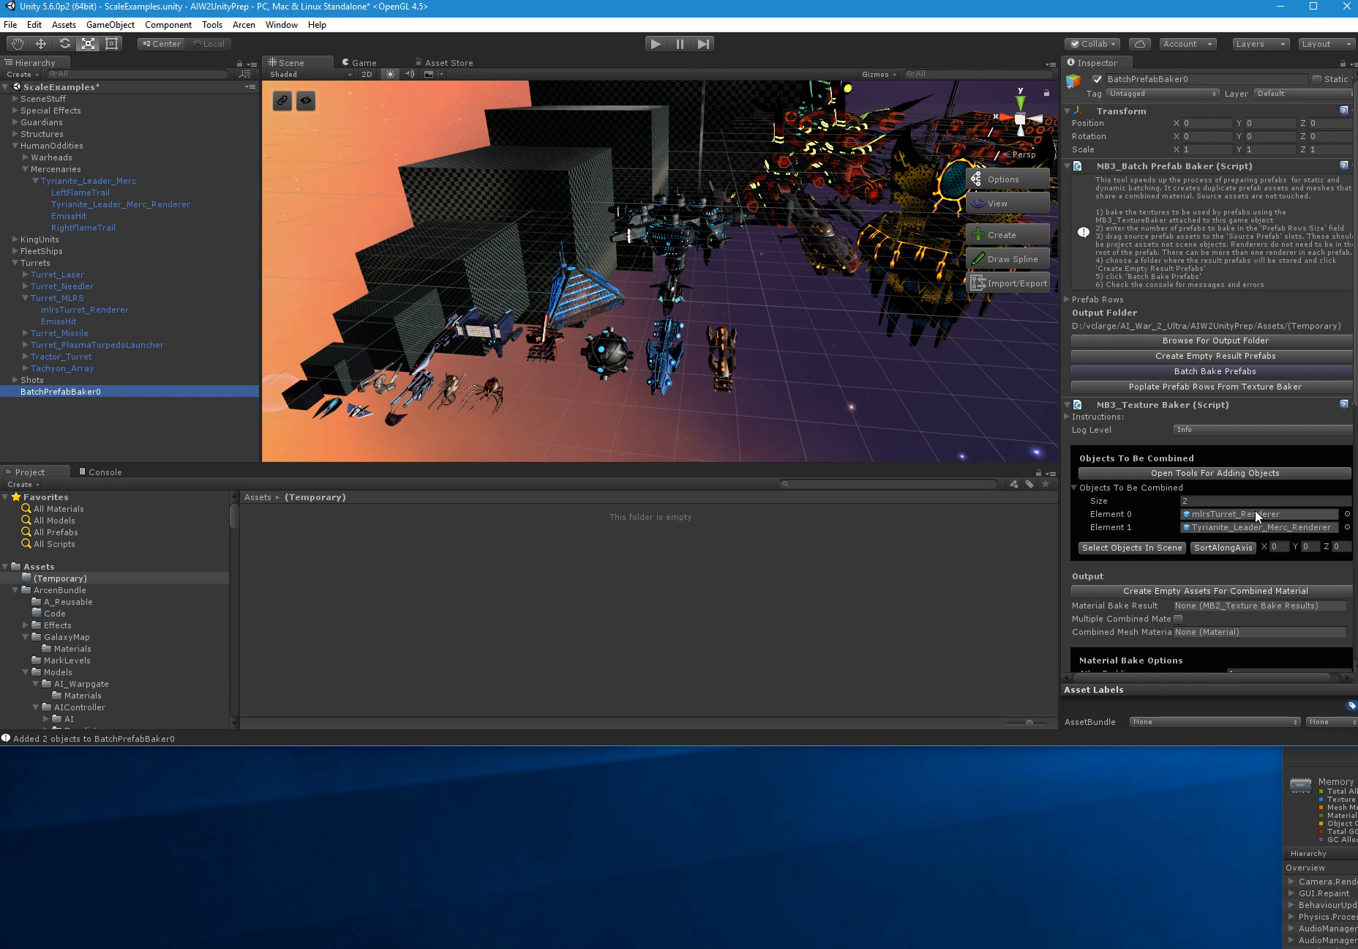
scroll(1255, 510, down, 3)
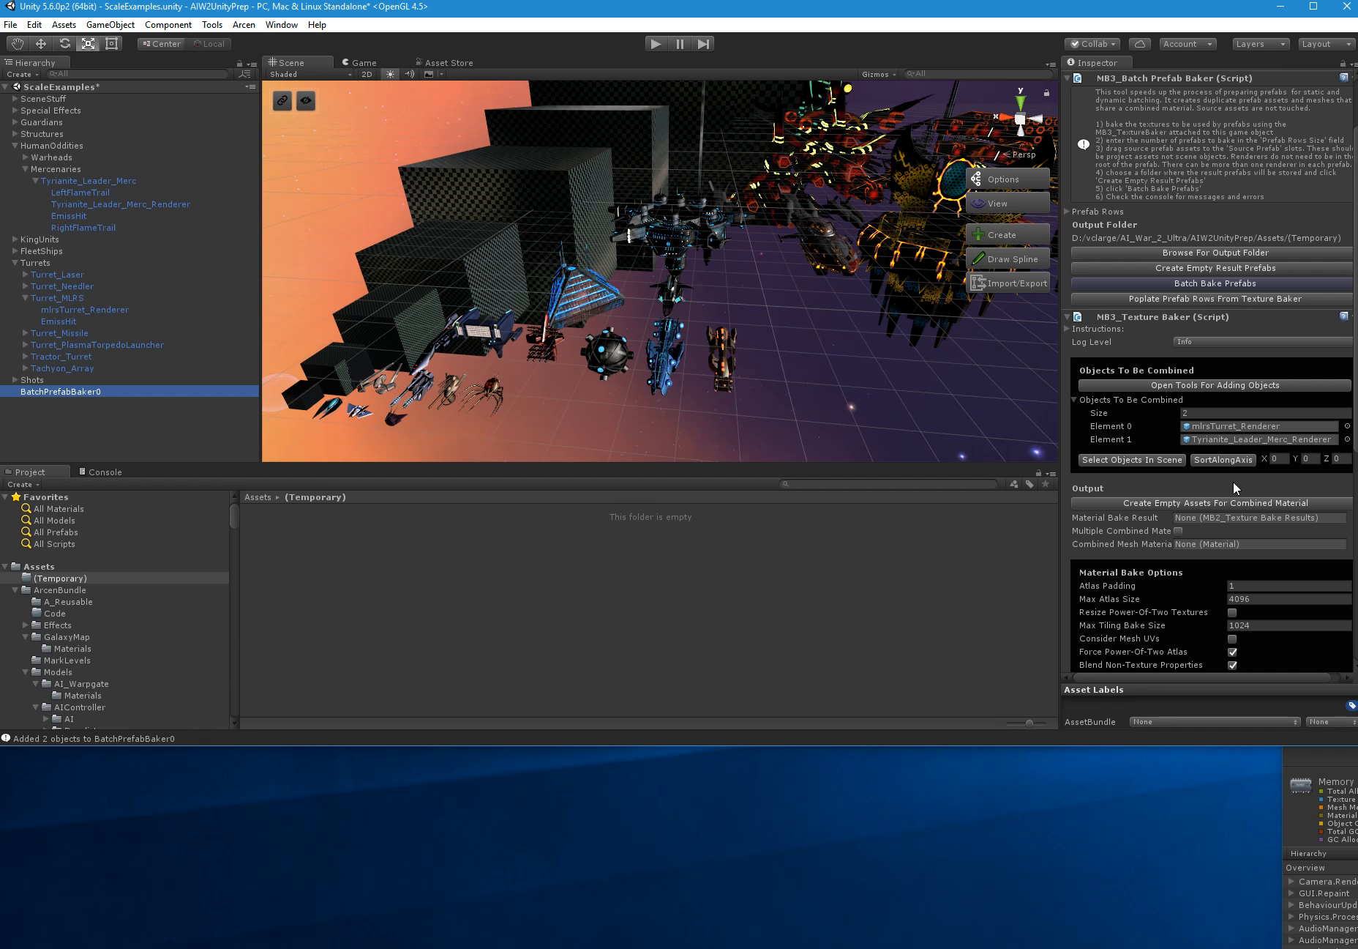
scroll(1233, 480, up, 3)
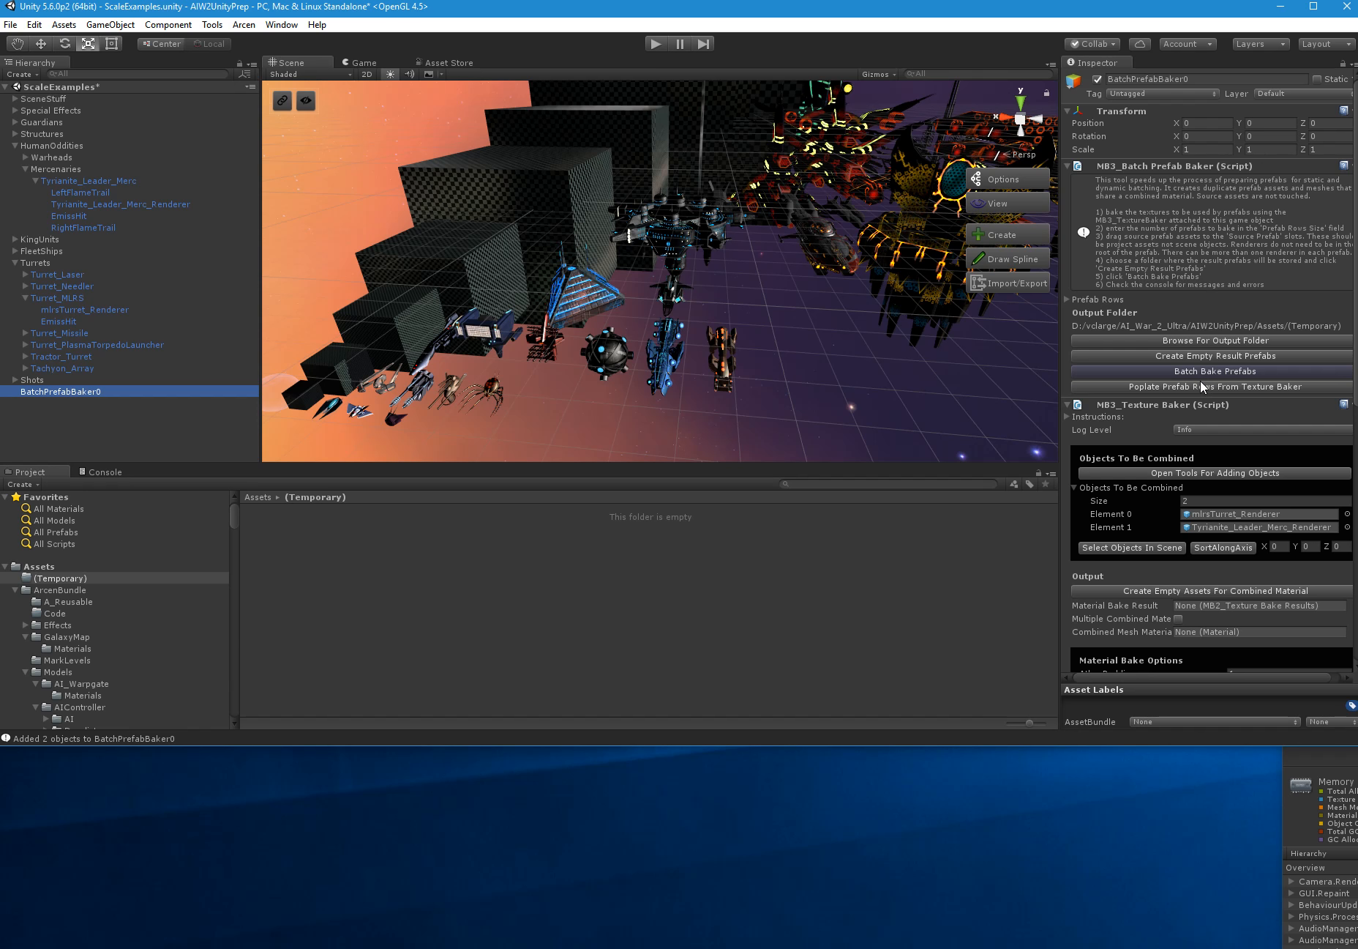
scroll(1189, 249, down, 5)
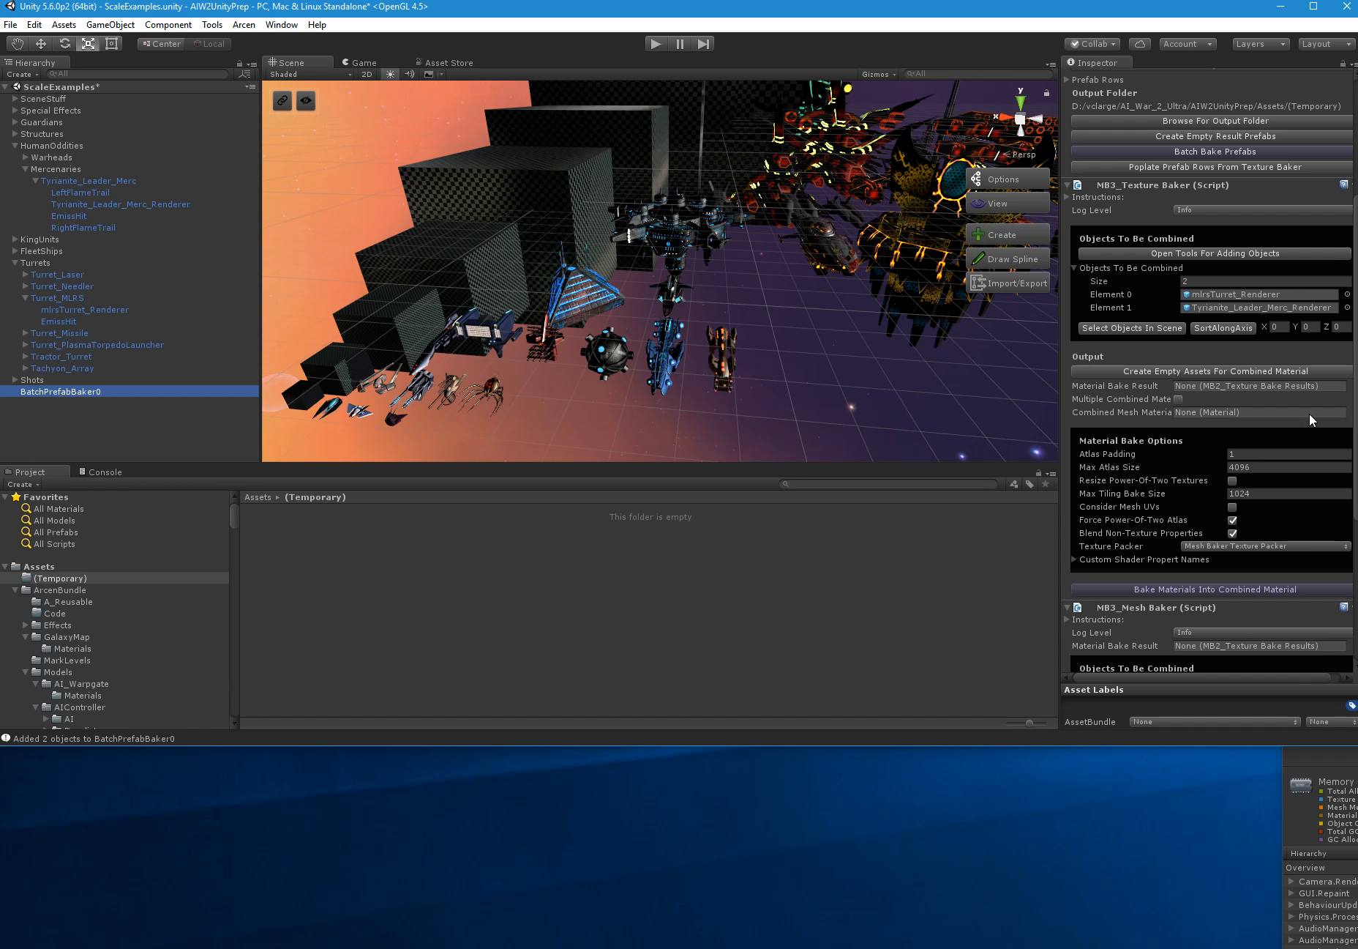
Create the Texture Baker's empty combined material assets in the (Temporary) folder under the name TestResult
scroll(1308, 413, down, 3)
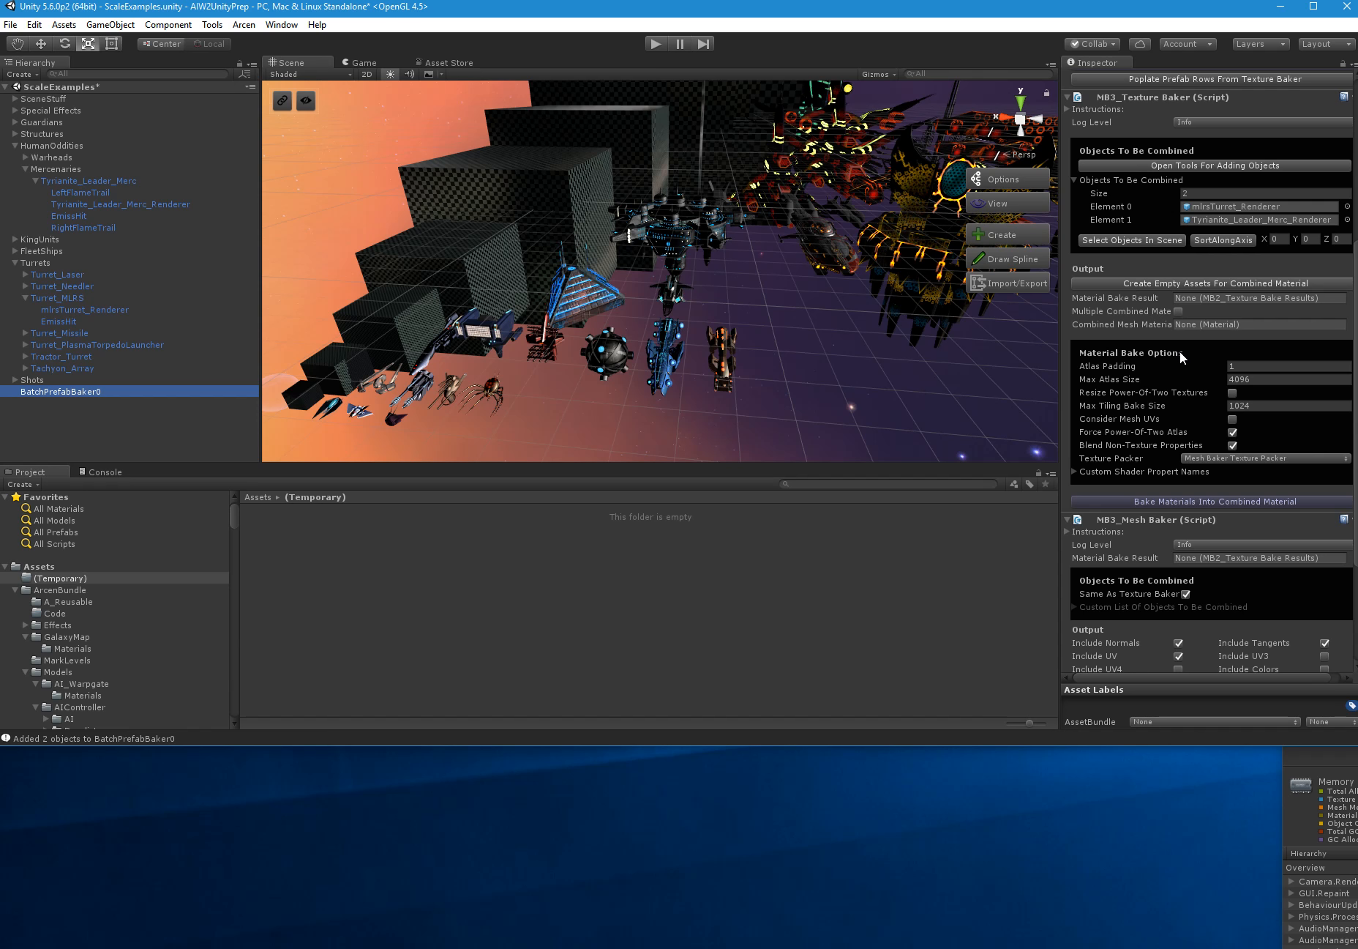
click(1159, 282)
double_click(264, 134)
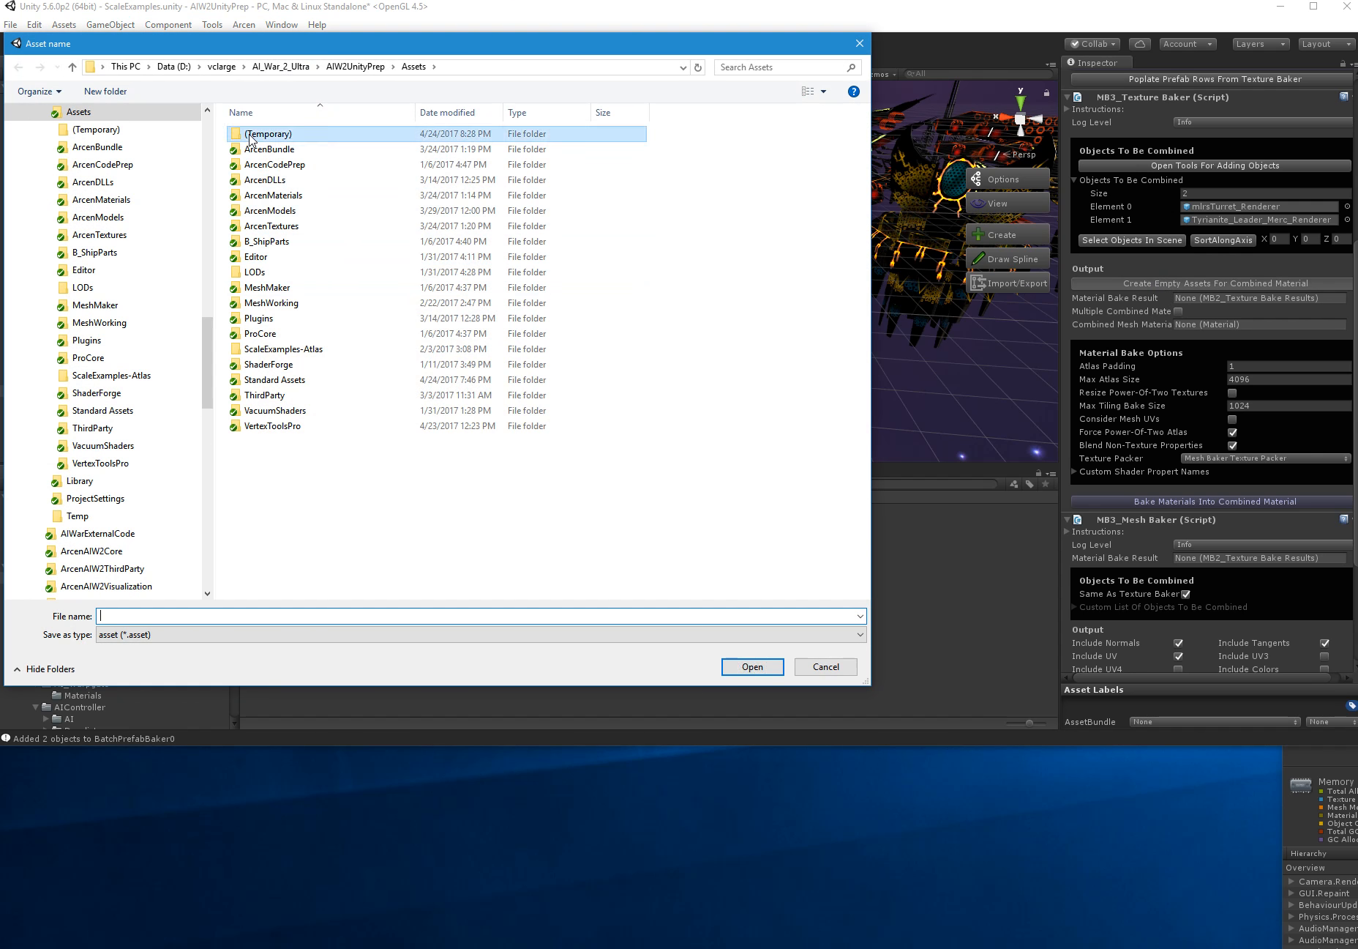
click(274, 616)
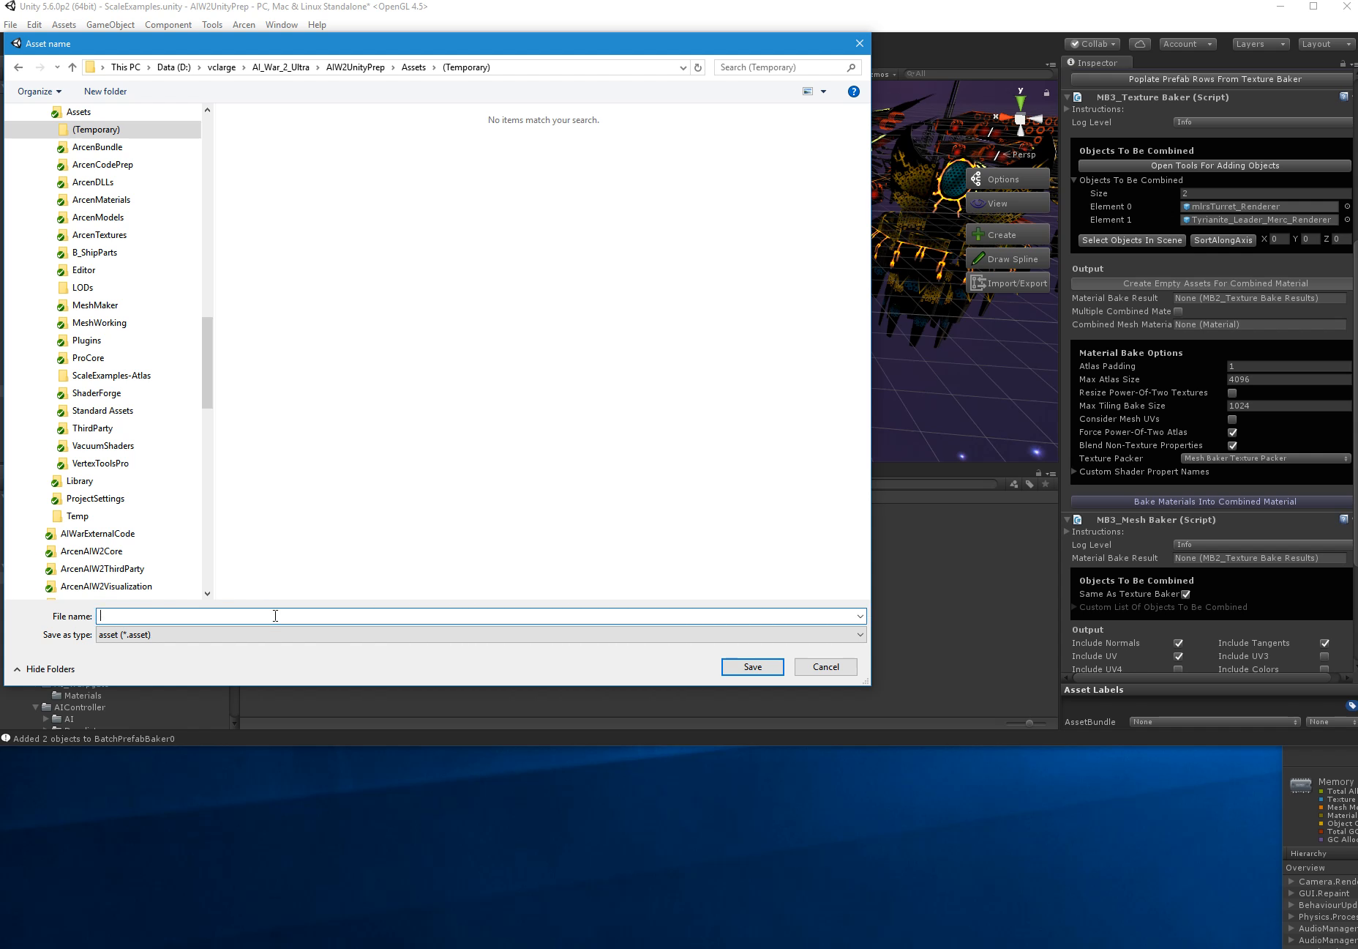
text(TestResult)
key(Return)
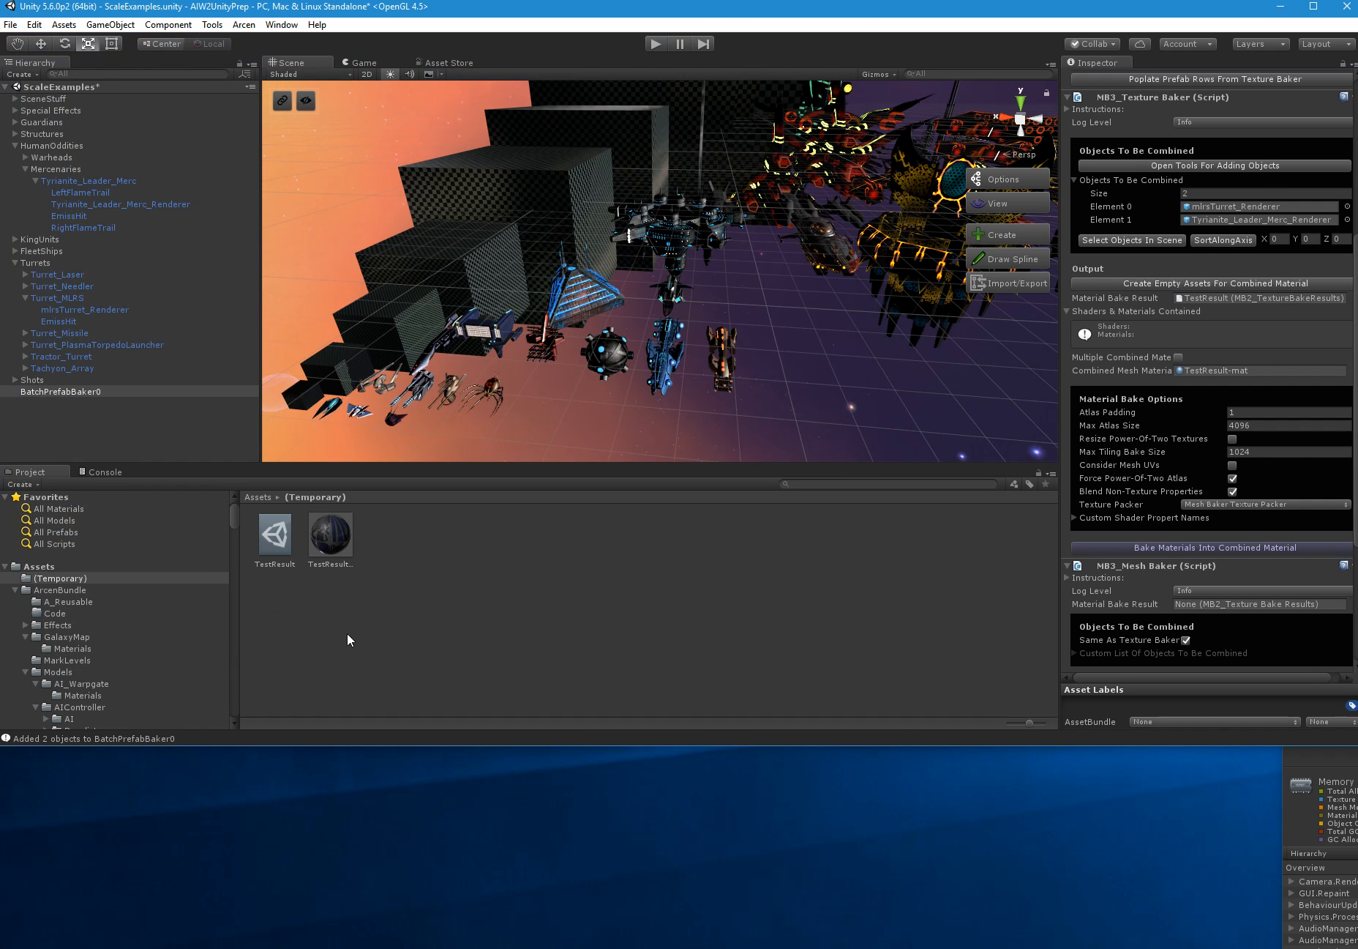
Inspect the TestResult-mat material and TestResult bake asset, and return to BatchPrefabBaker0
click(331, 561)
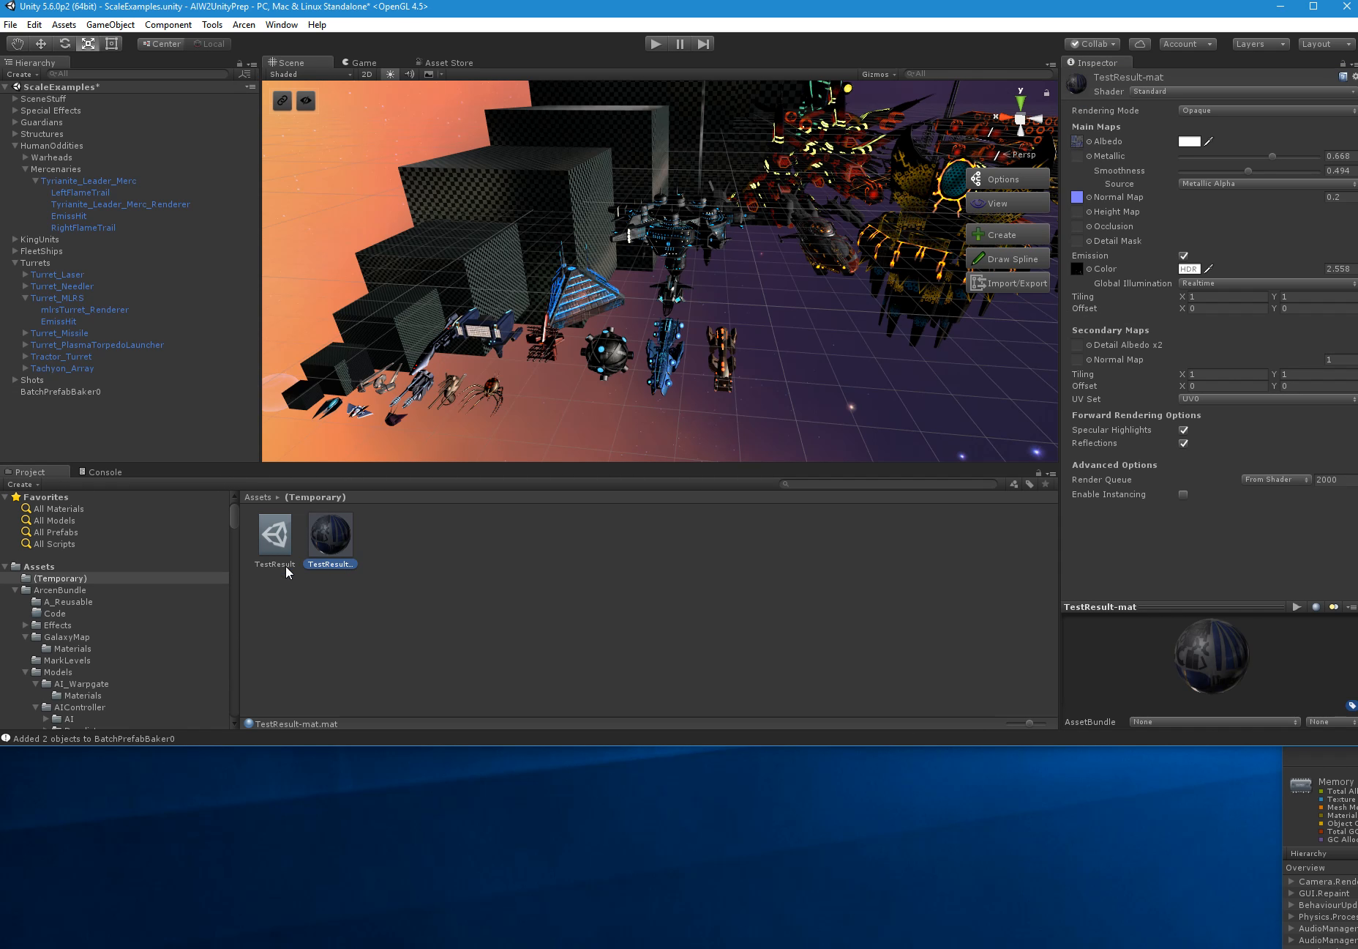
click(264, 560)
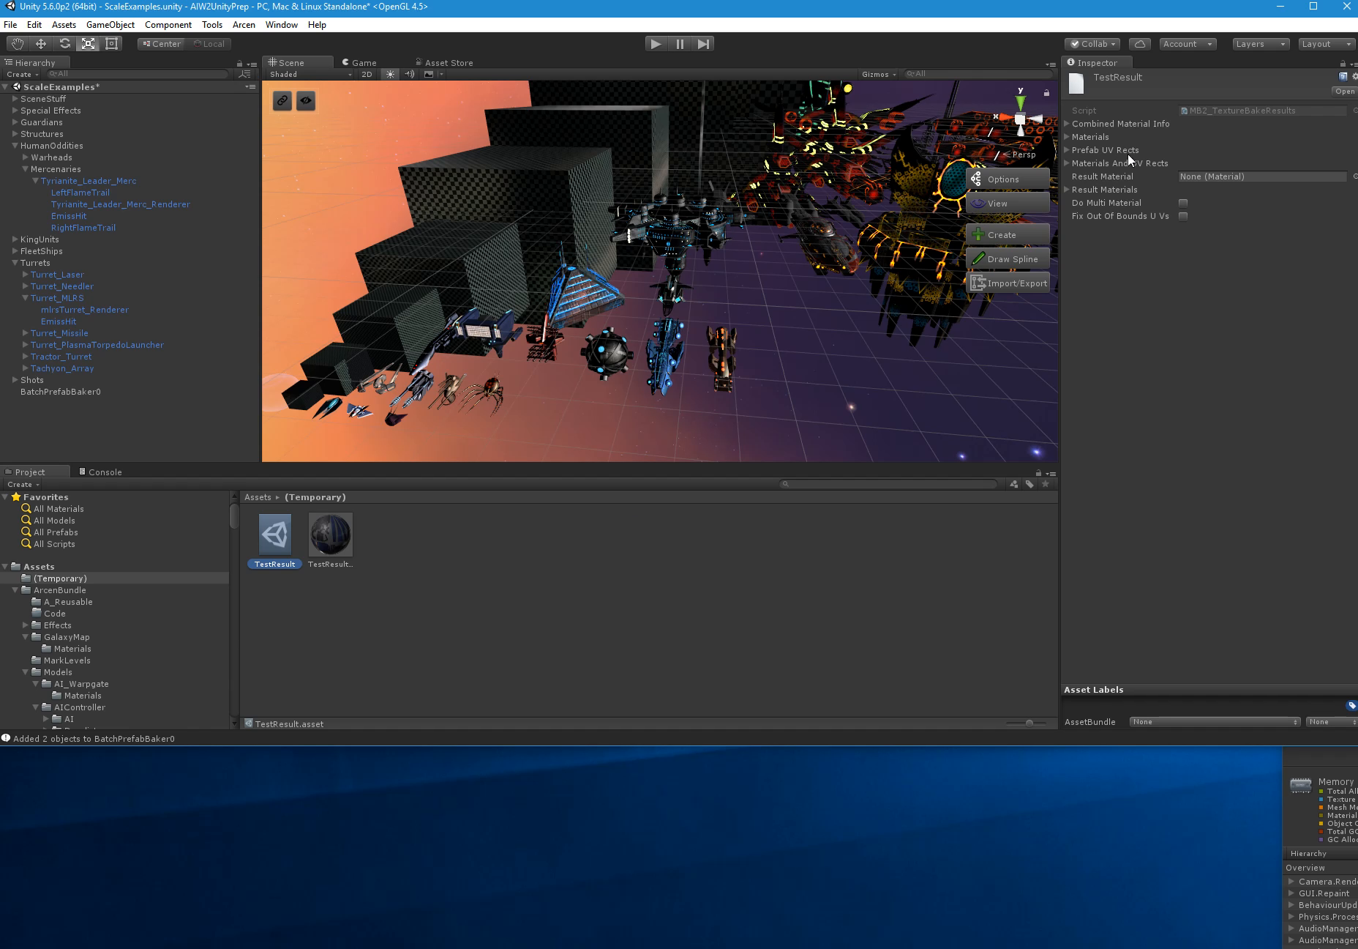
click(49, 392)
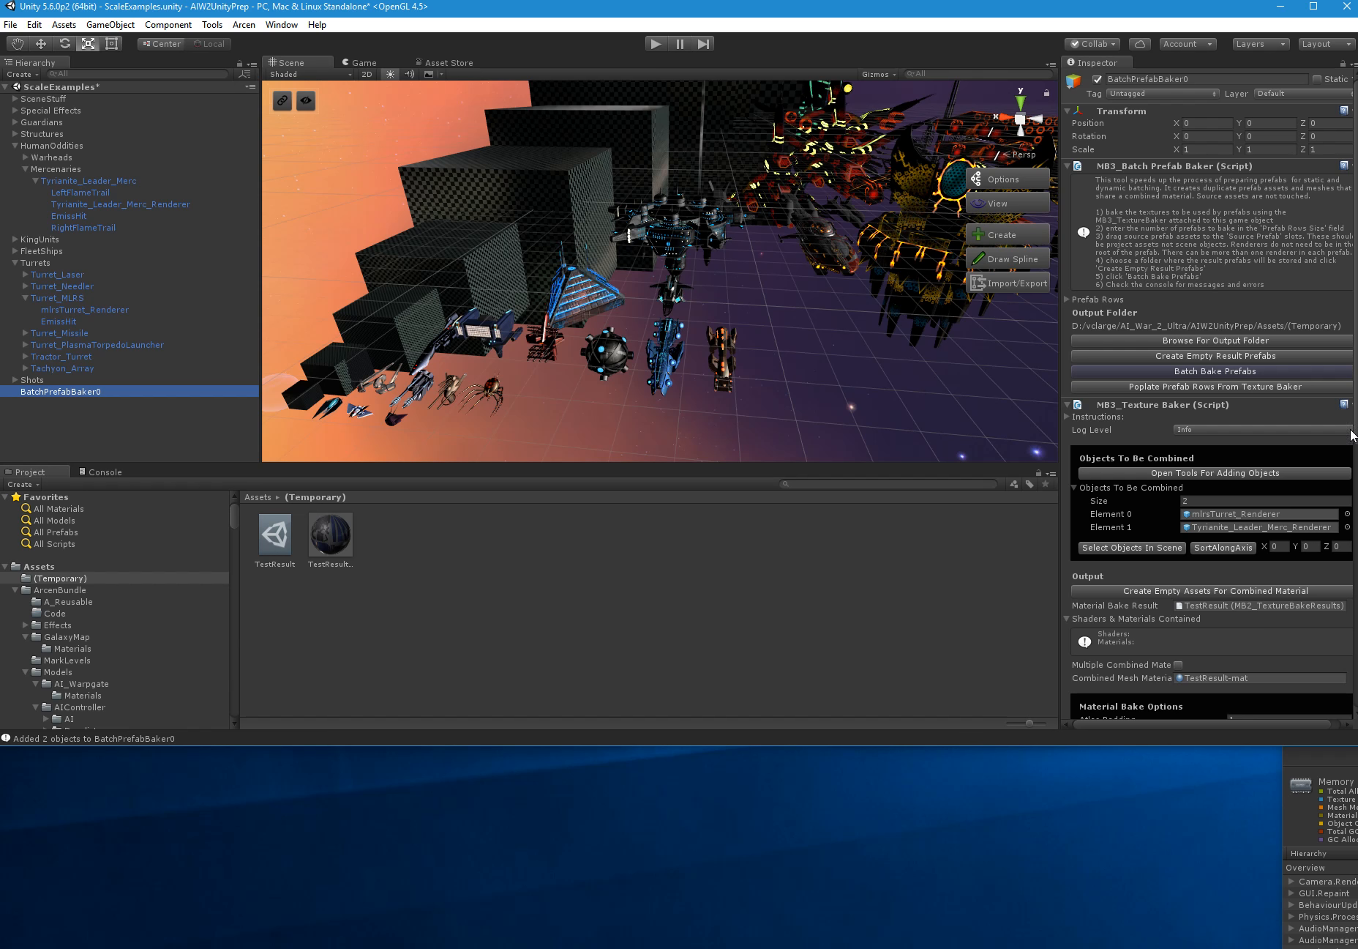
scroll(1193, 545, down, 3)
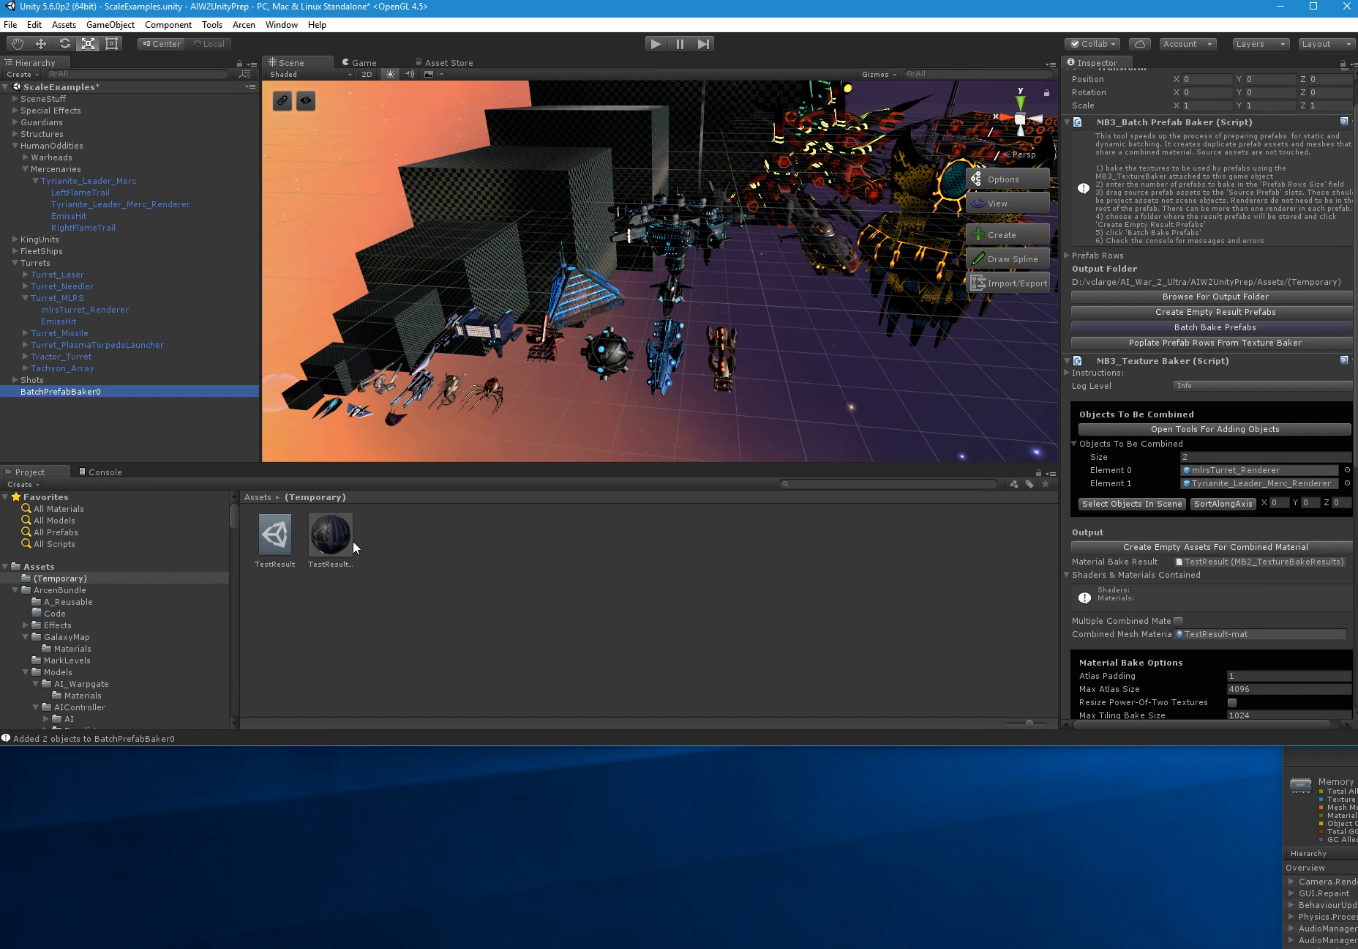
scroll(1264, 424, down, 4)
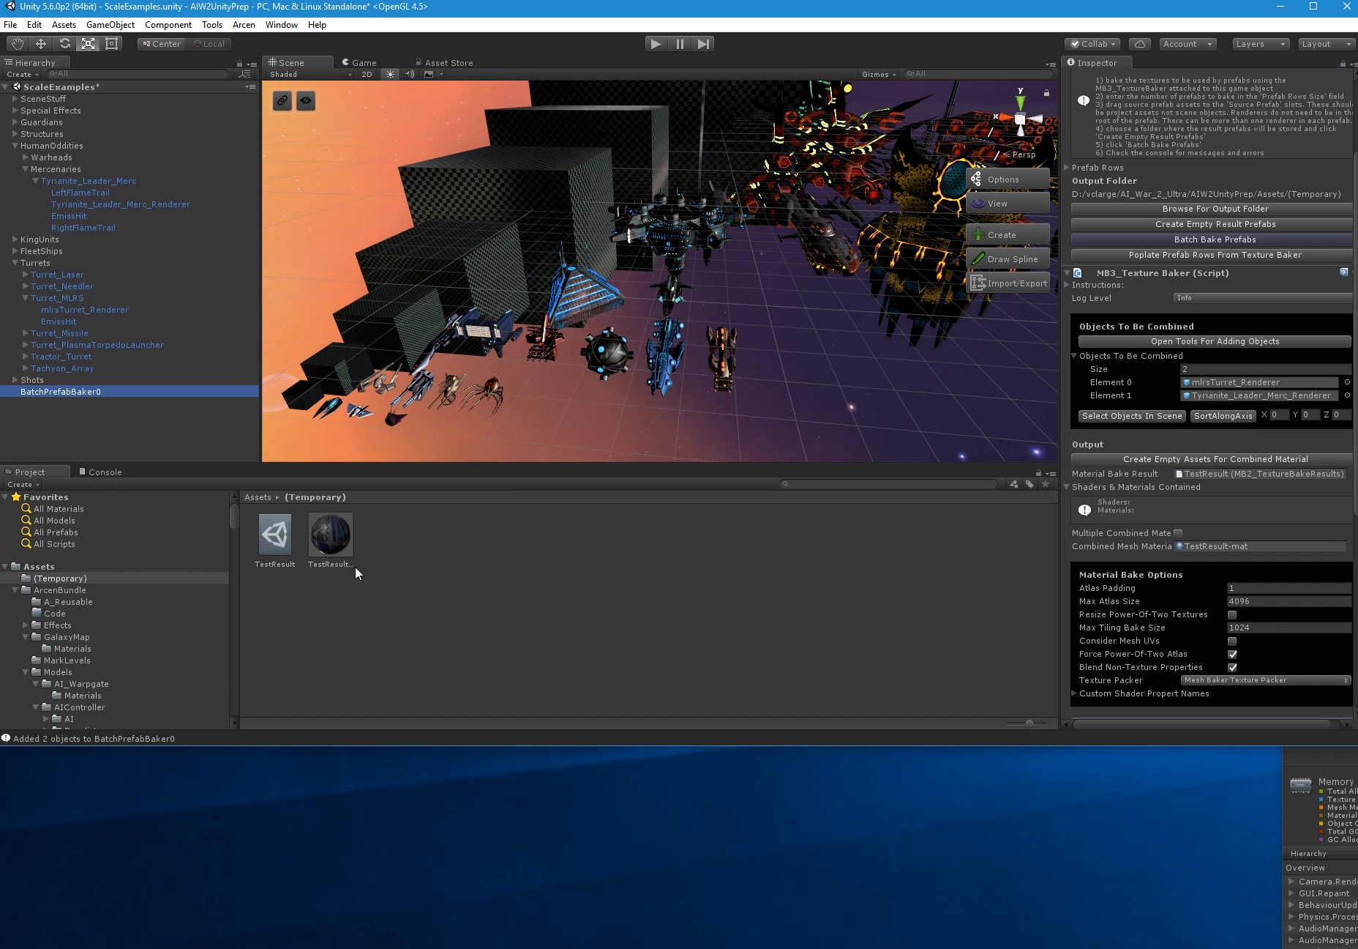
click(331, 541)
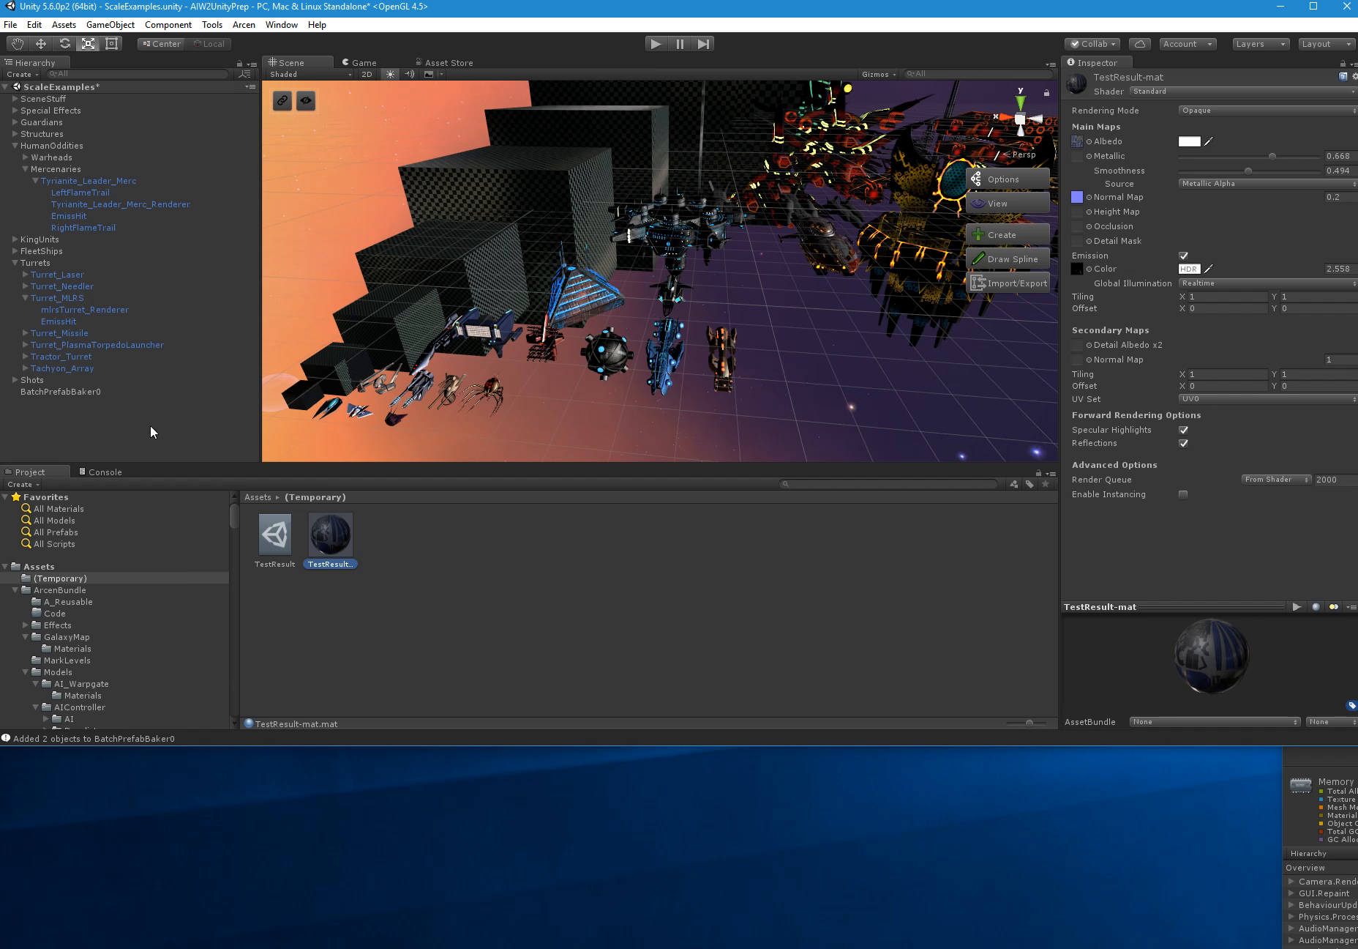
click(81, 390)
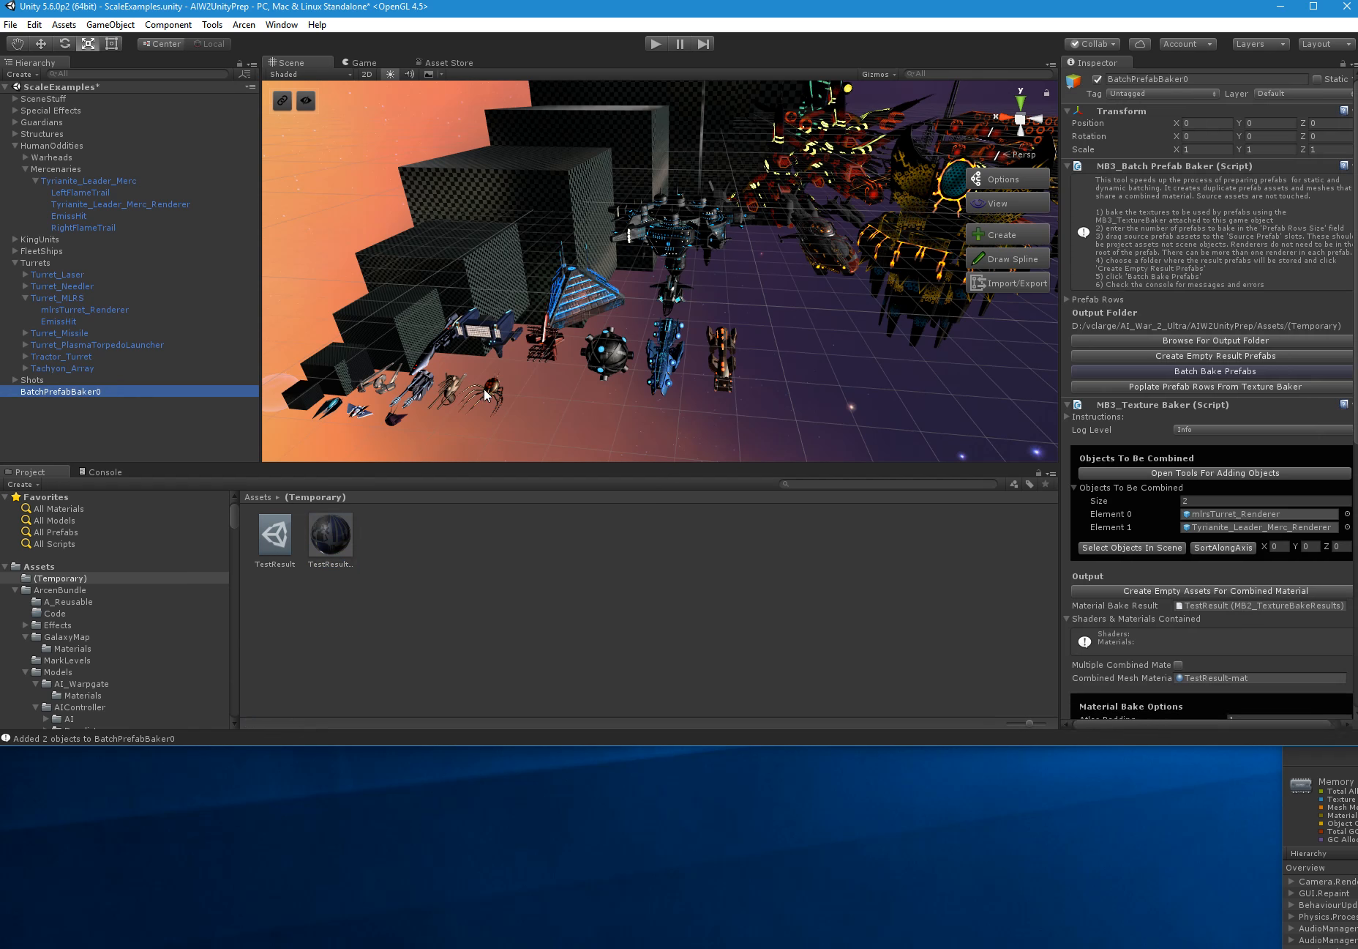
Review the Texture Baker's material bake options, including the available texture packers and the option descriptions
scroll(1167, 466, down, 4)
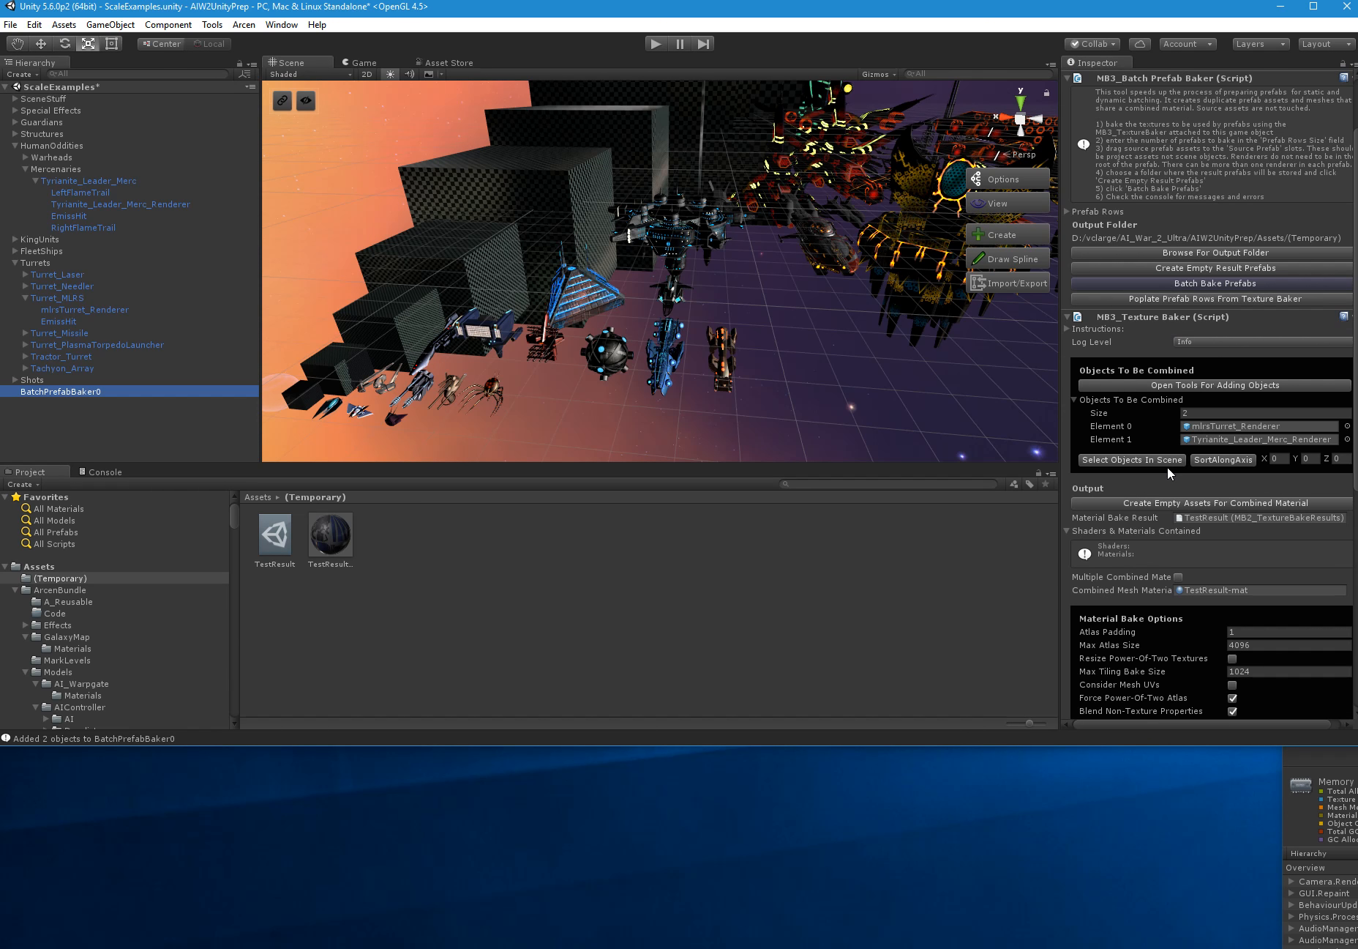
scroll(1167, 466, down, 6)
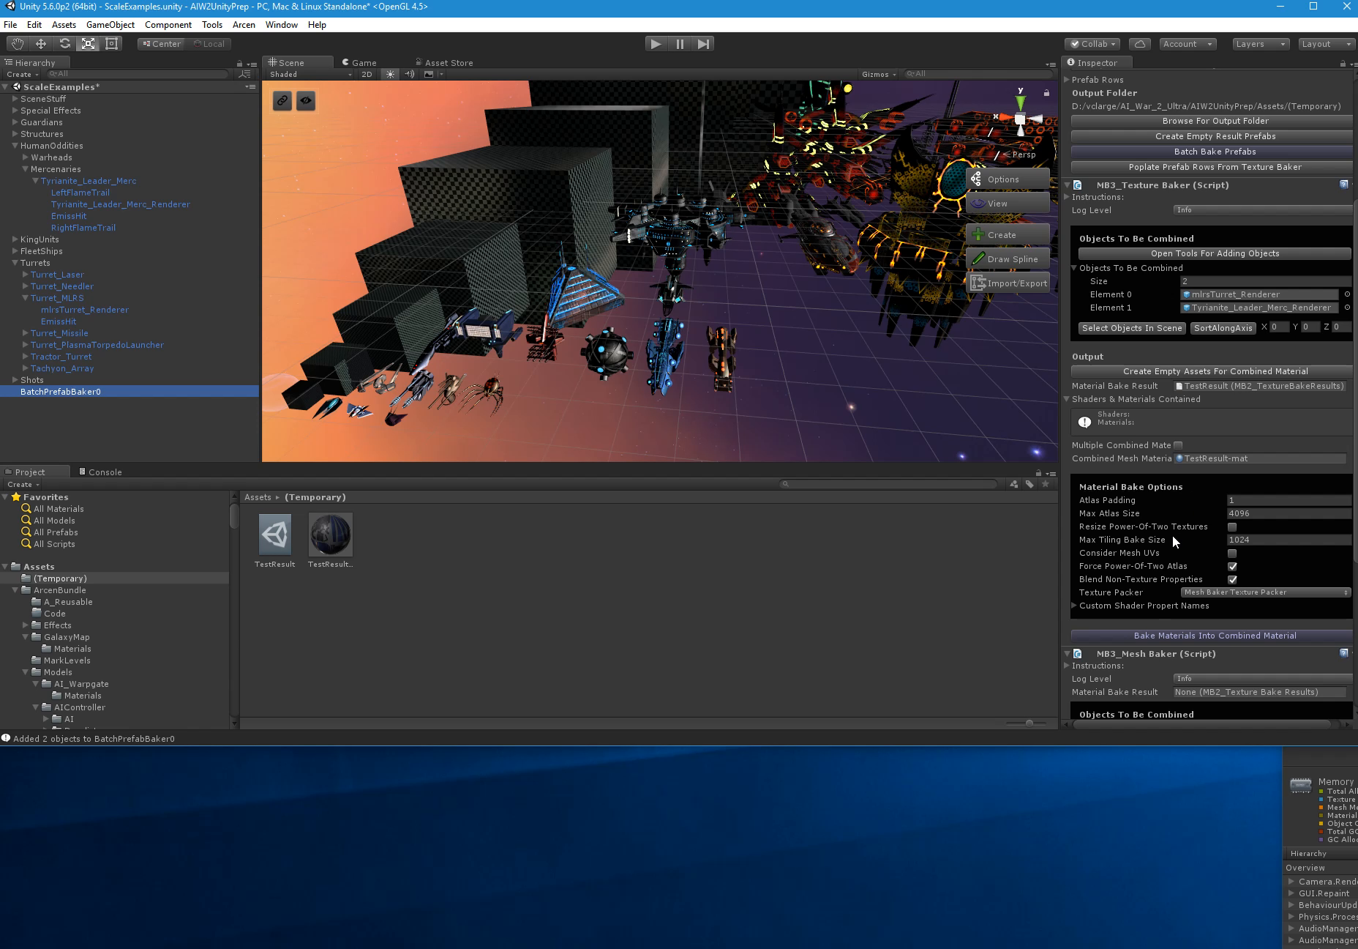
mouse_move(1172, 535)
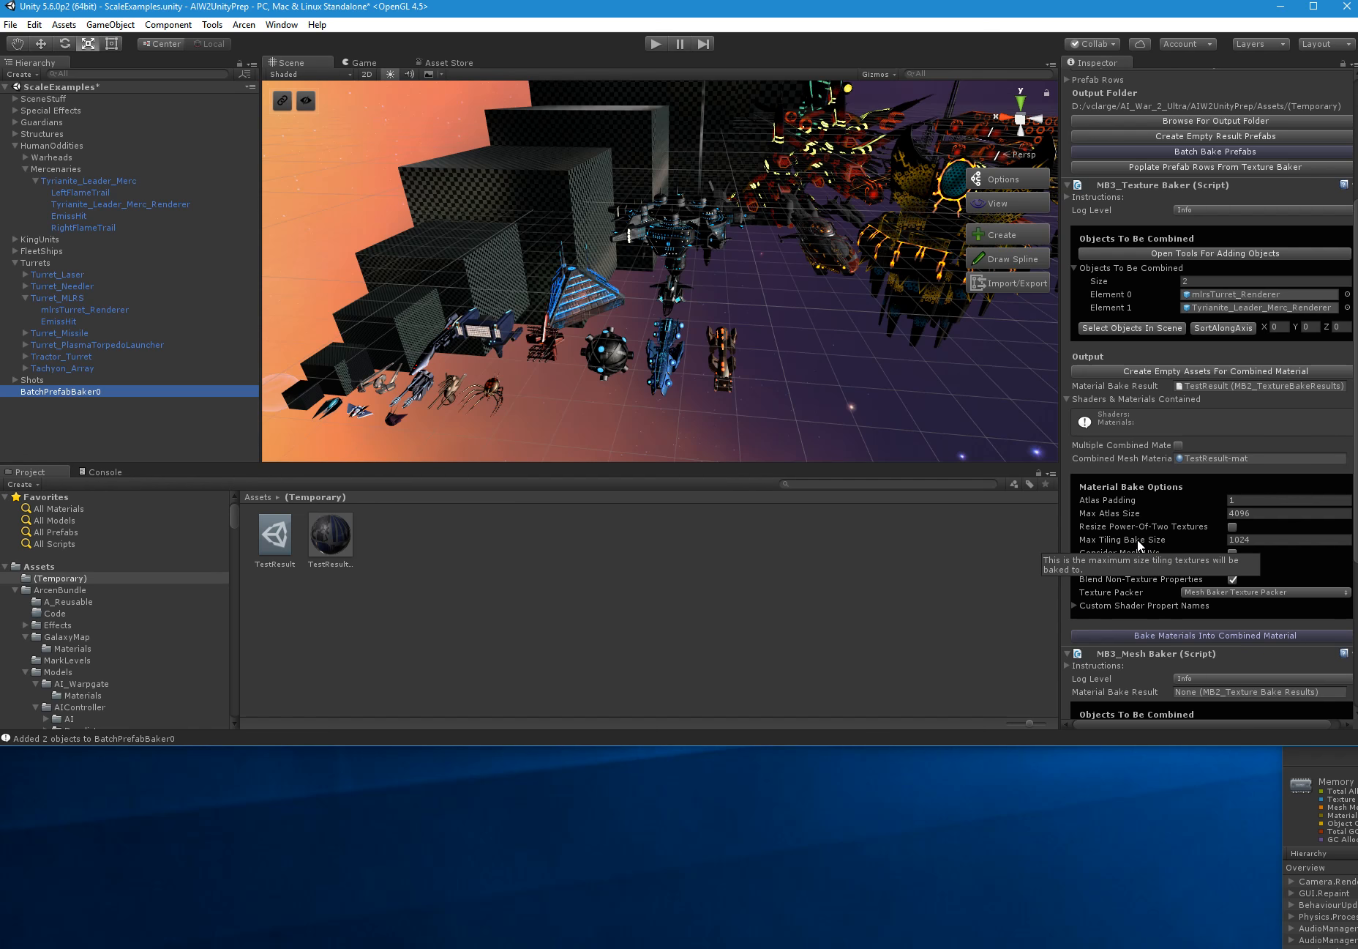
scroll(1137, 538, down, 1)
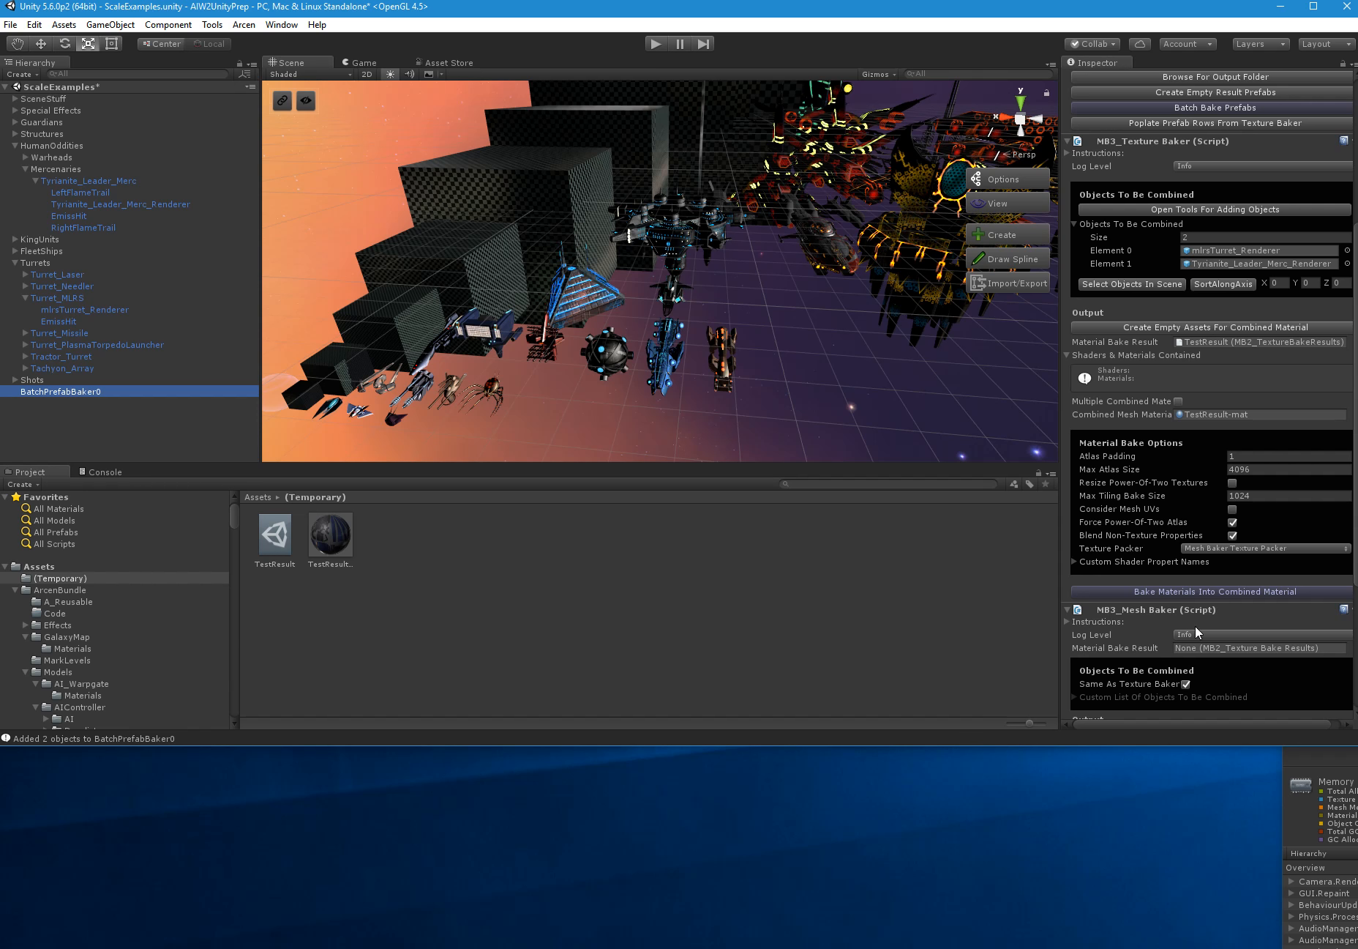
scroll(1168, 494, down, 1)
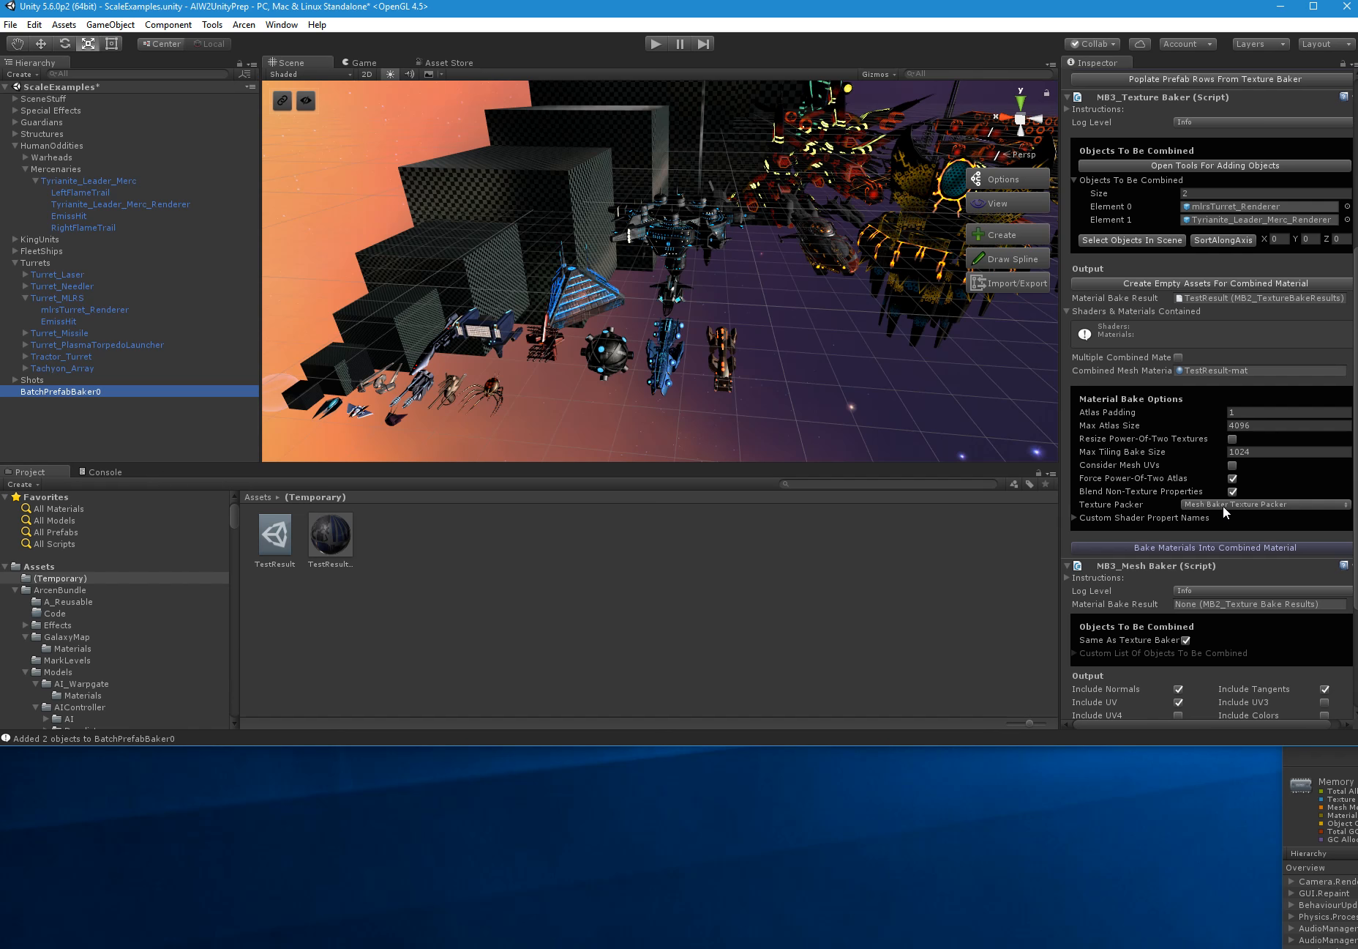
click(1223, 505)
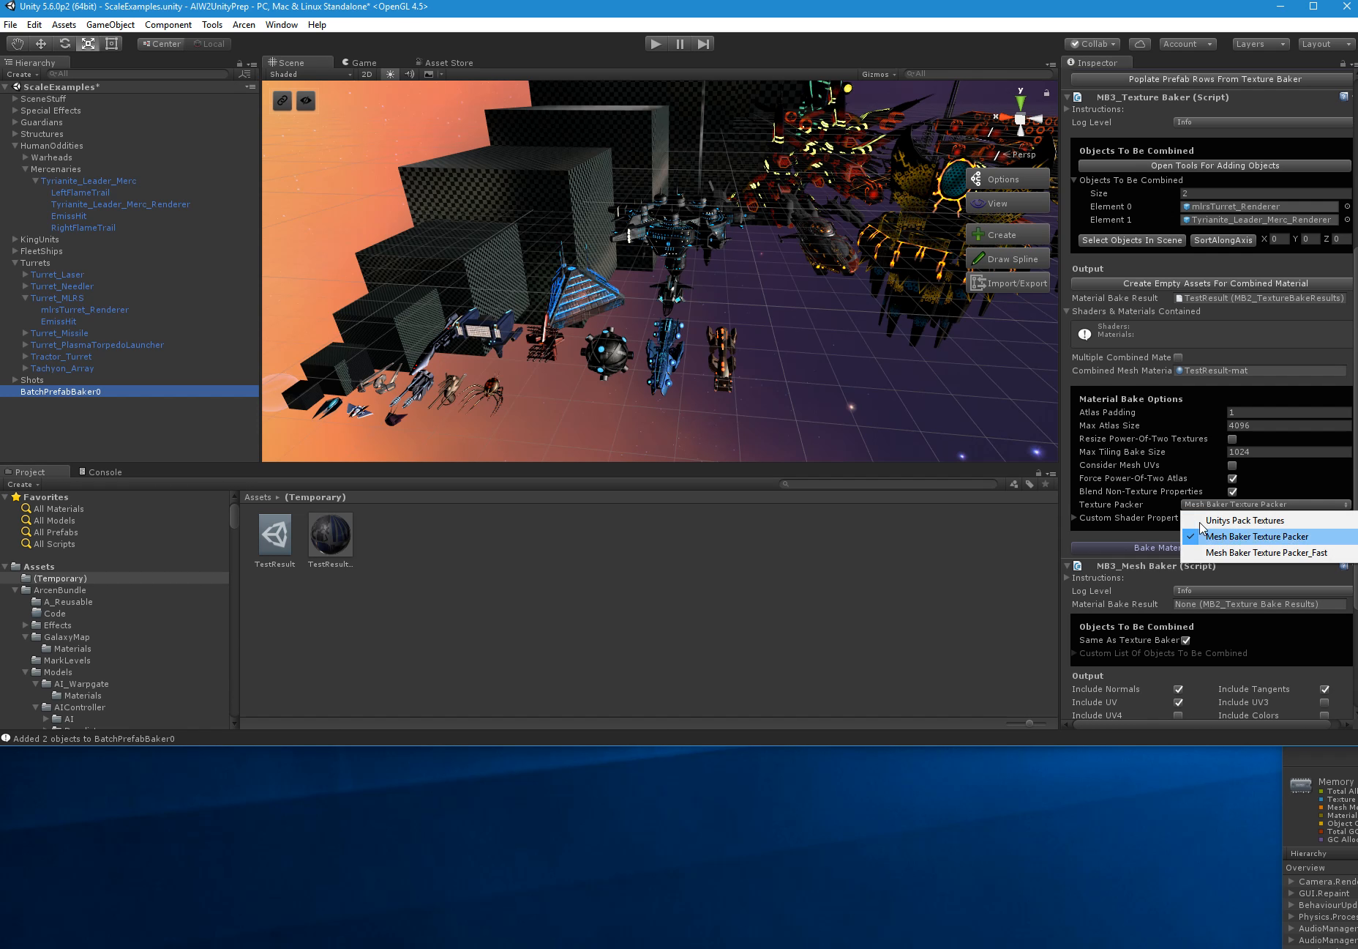
click(1122, 496)
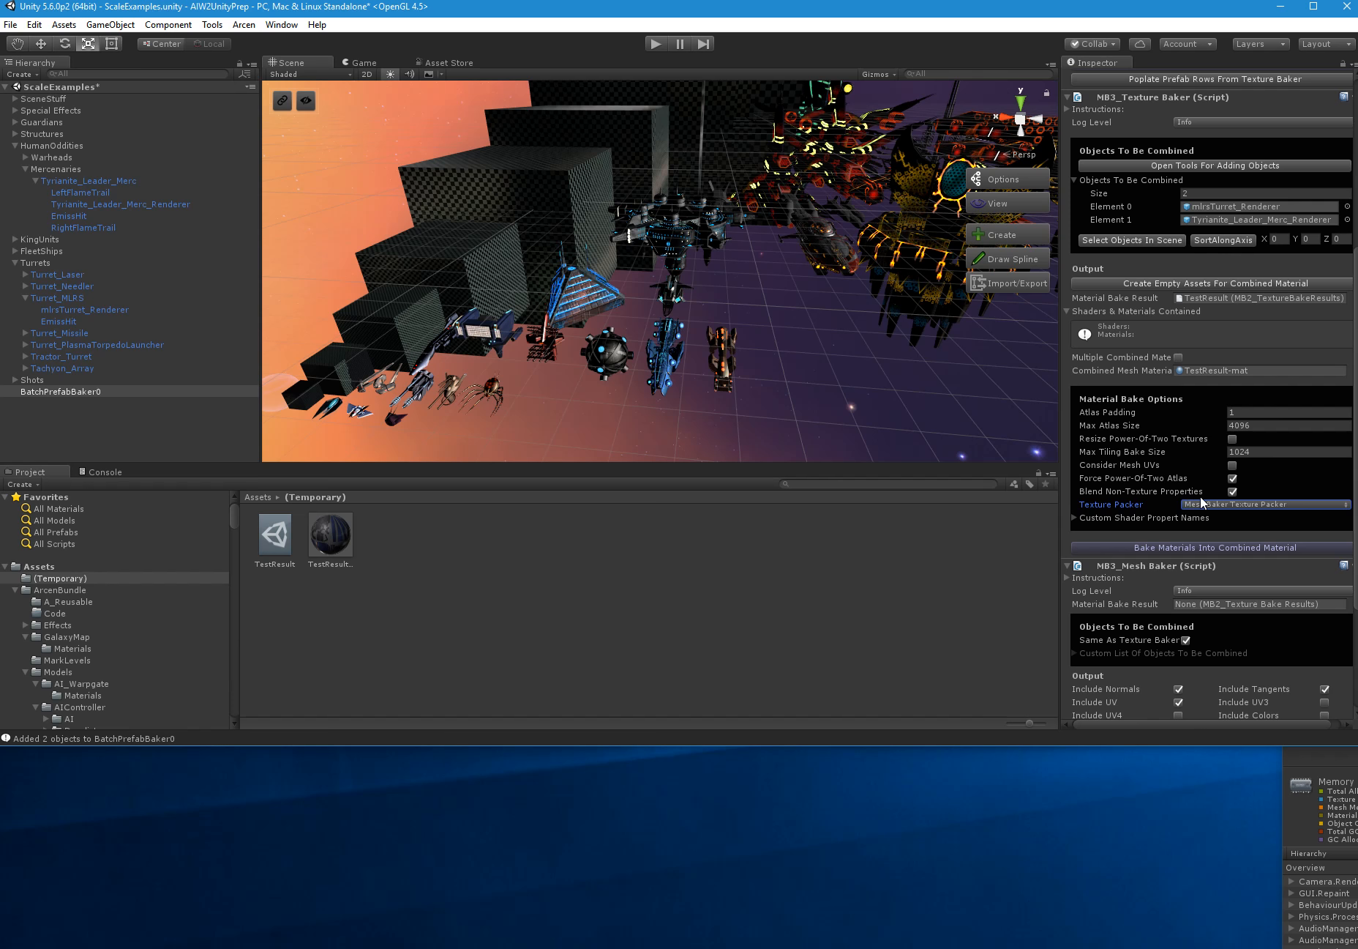
mouse_move(1219, 495)
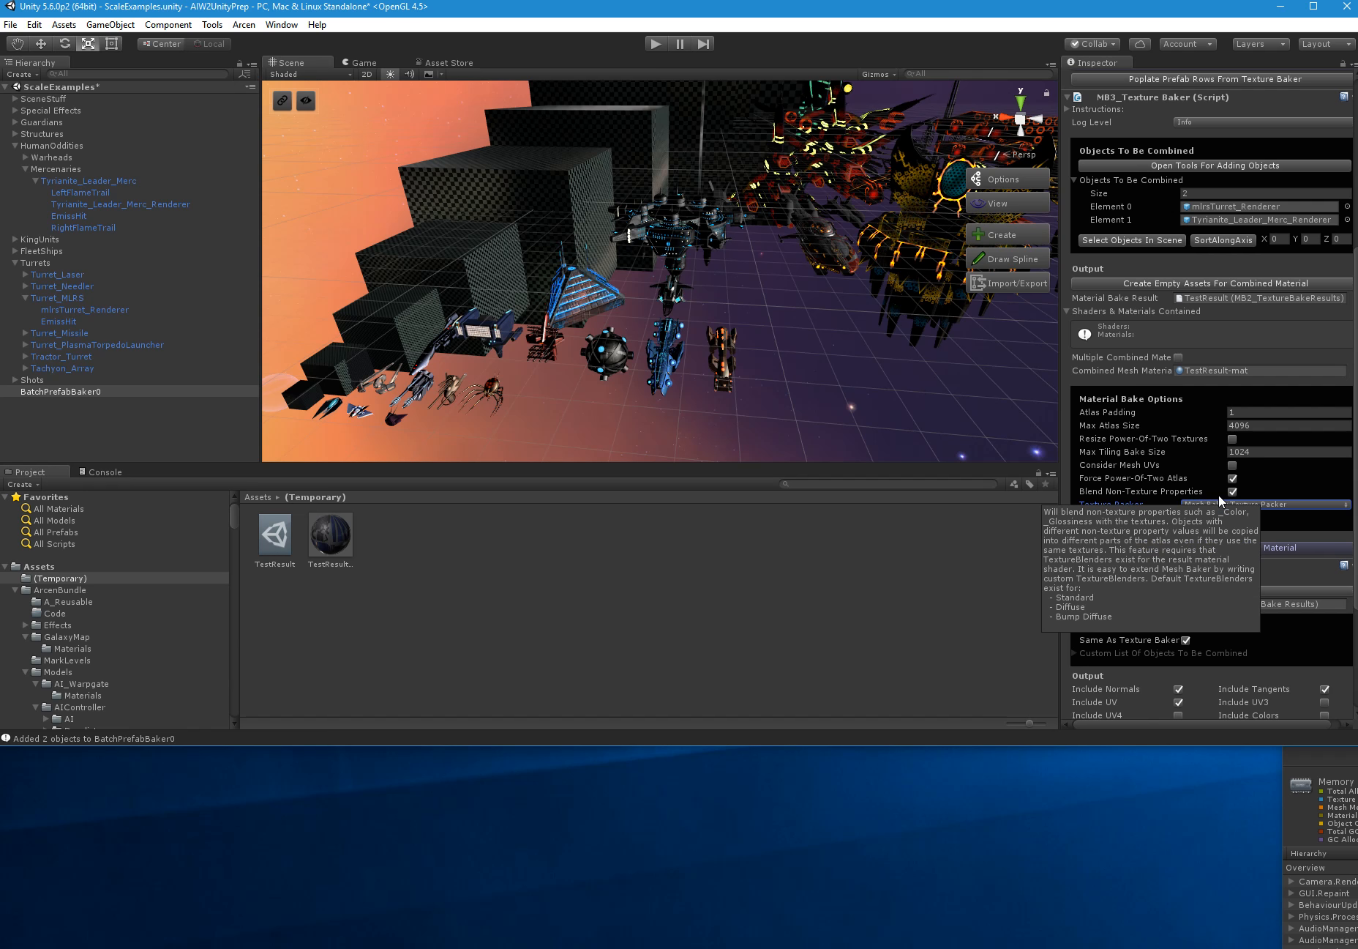
mouse_move(1150, 466)
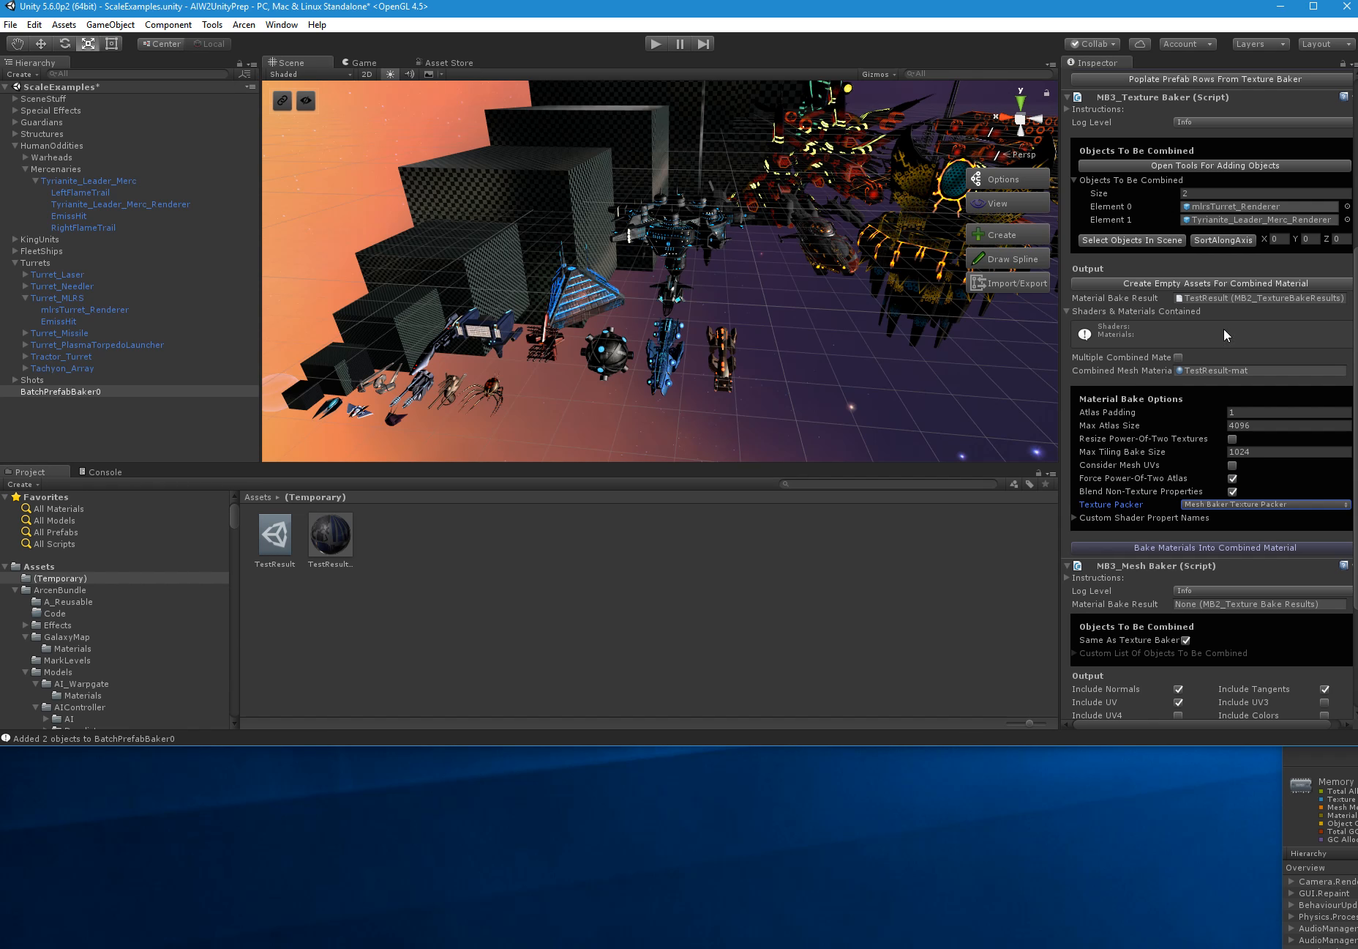
Check the mesh search filters in the tools for adding objects, including the out-of-bounds UV exclusion, and close the window
click(1183, 167)
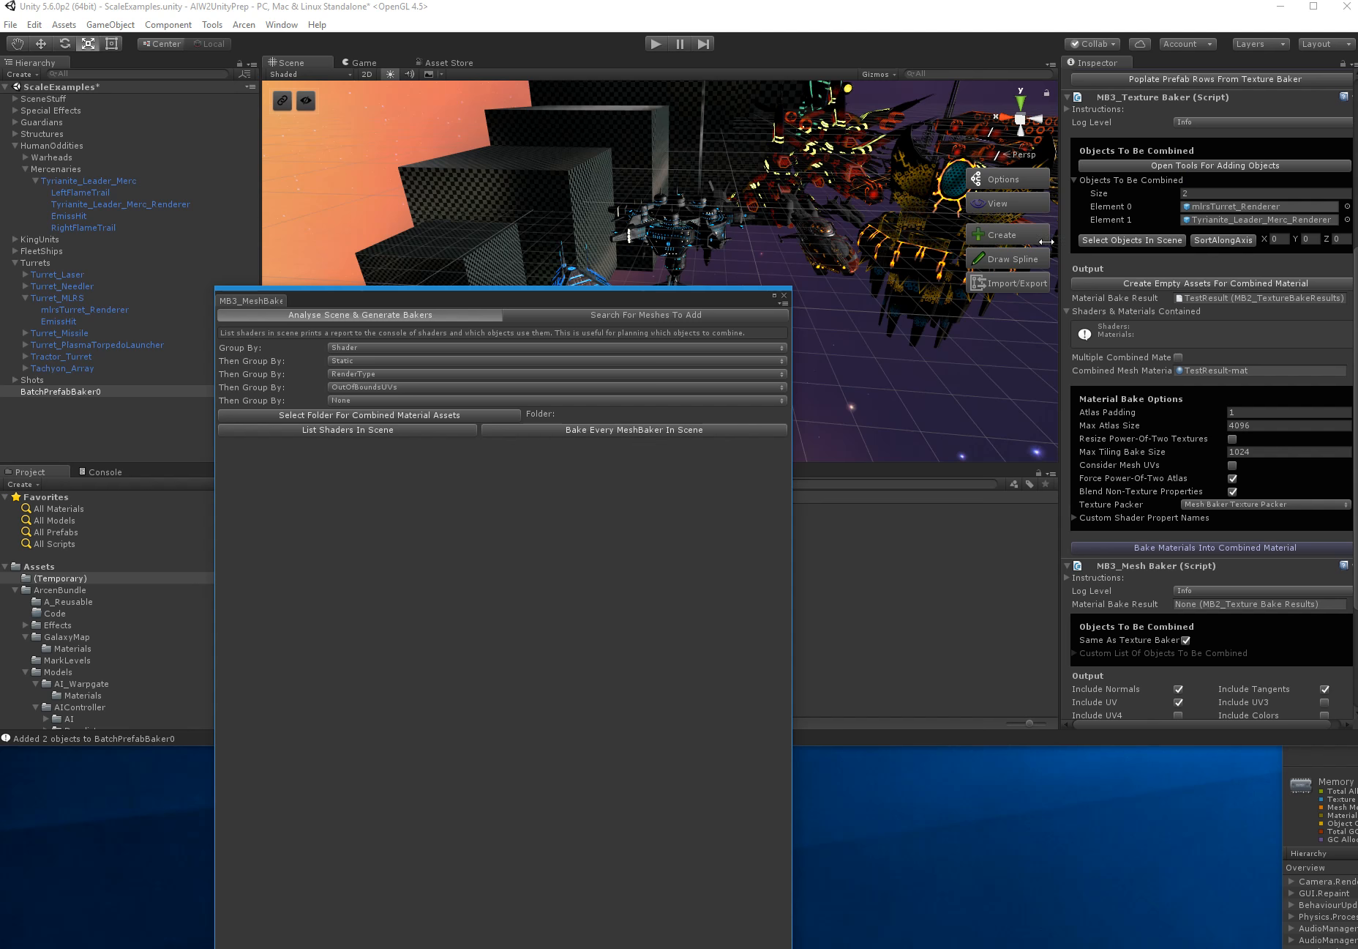
click(563, 316)
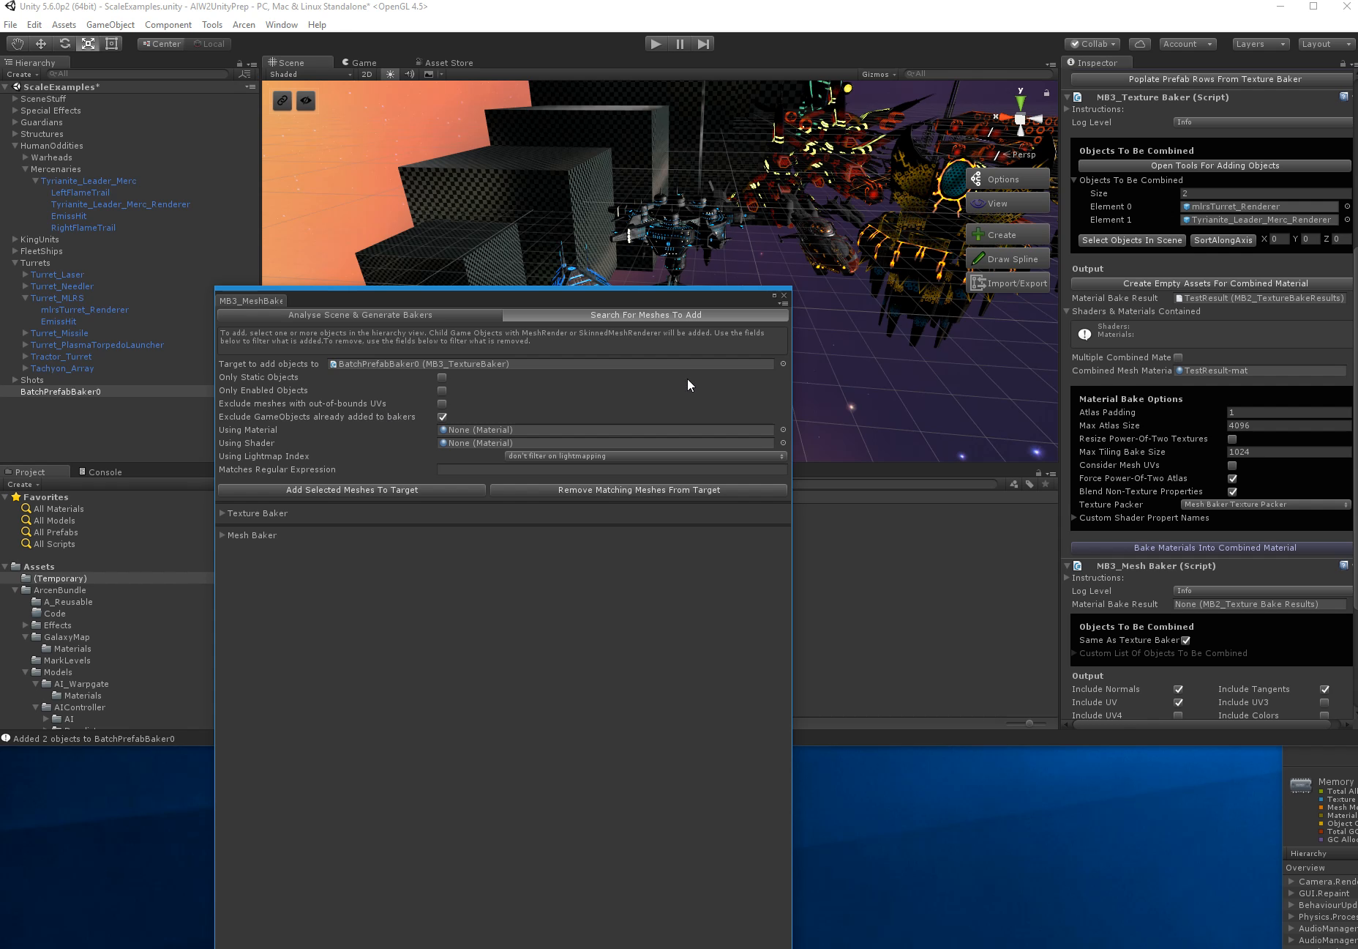
click(785, 296)
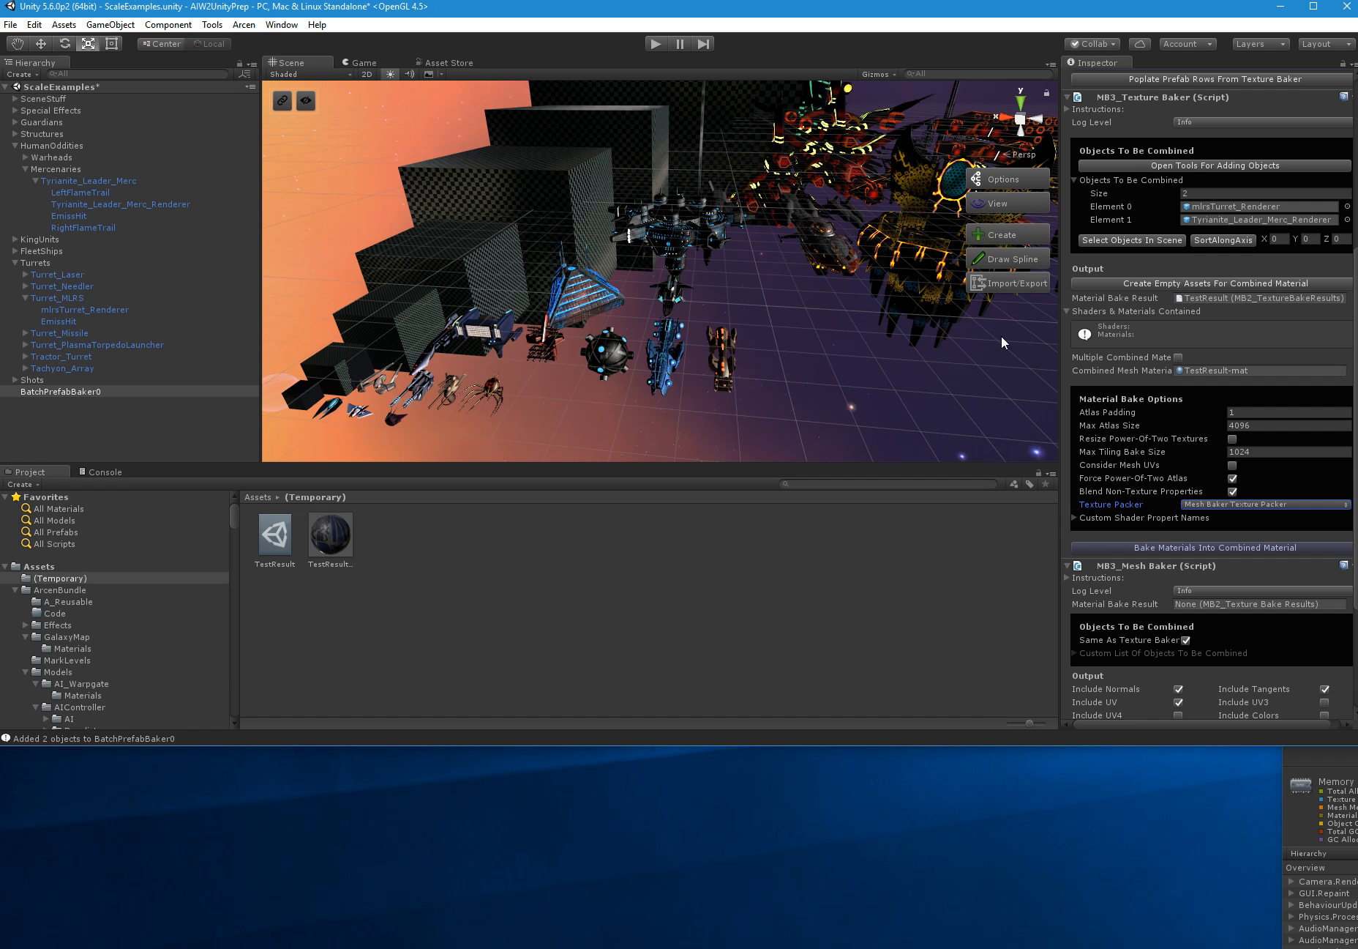
Enable Consider Mesh UVs and bake the materials into the combined material
click(1233, 464)
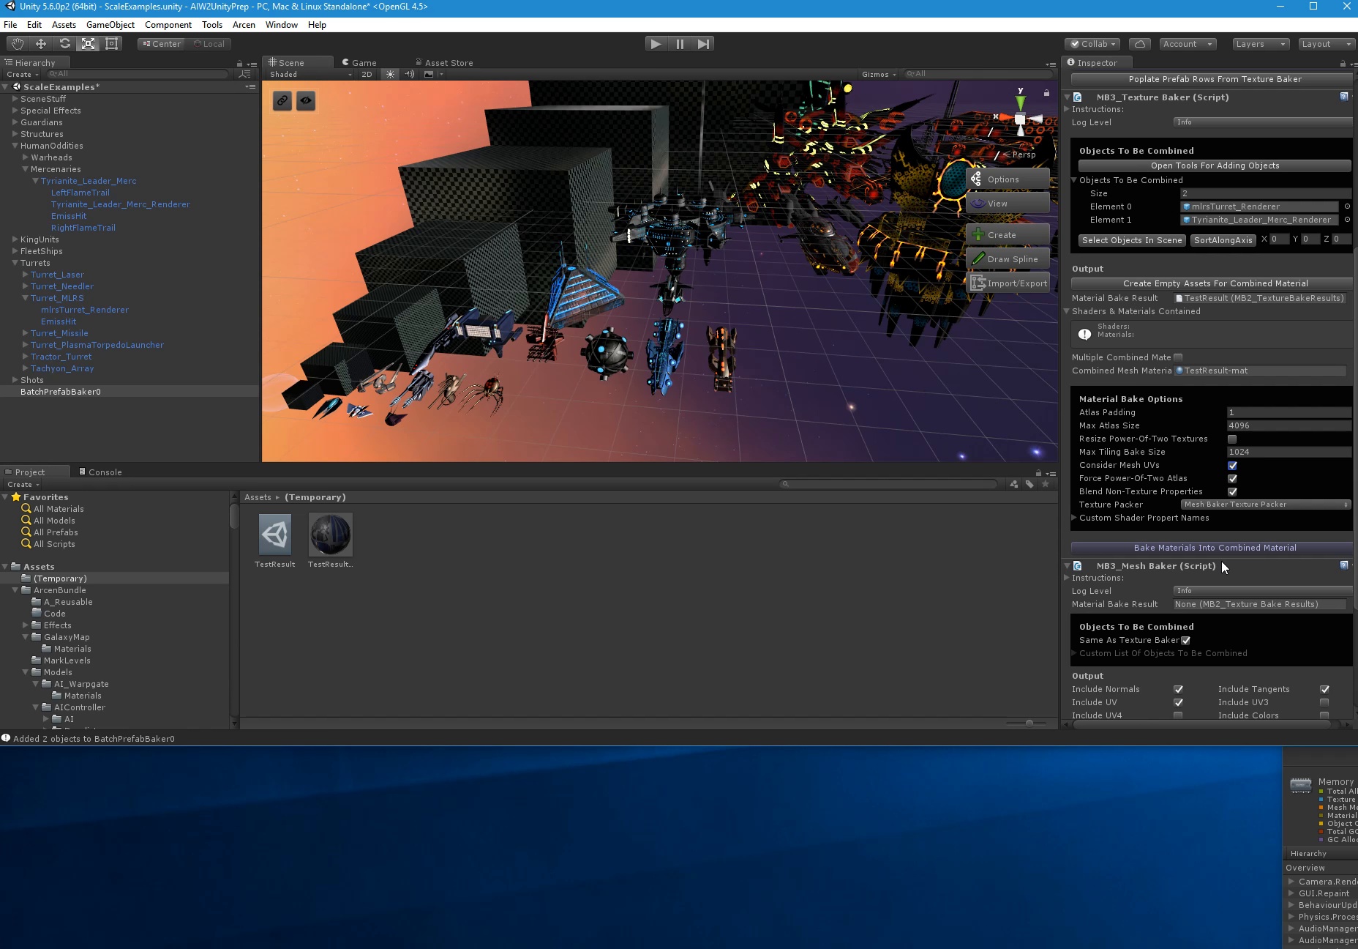
click(1203, 546)
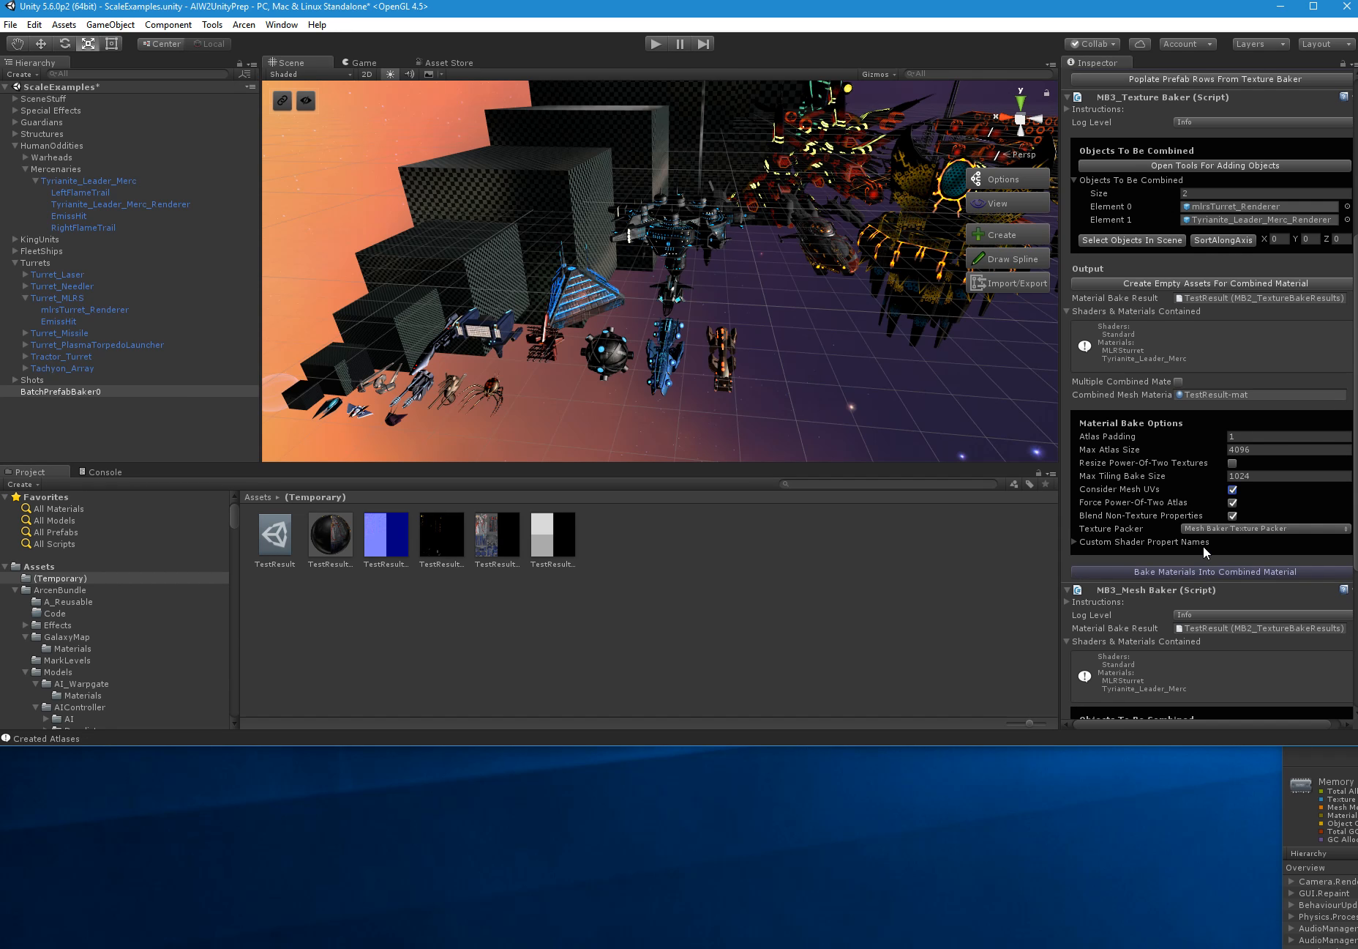
Examine both entries of Materials And UV Rects in the baked TestResult asset, and inspect the TestResult-mat material
click(265, 549)
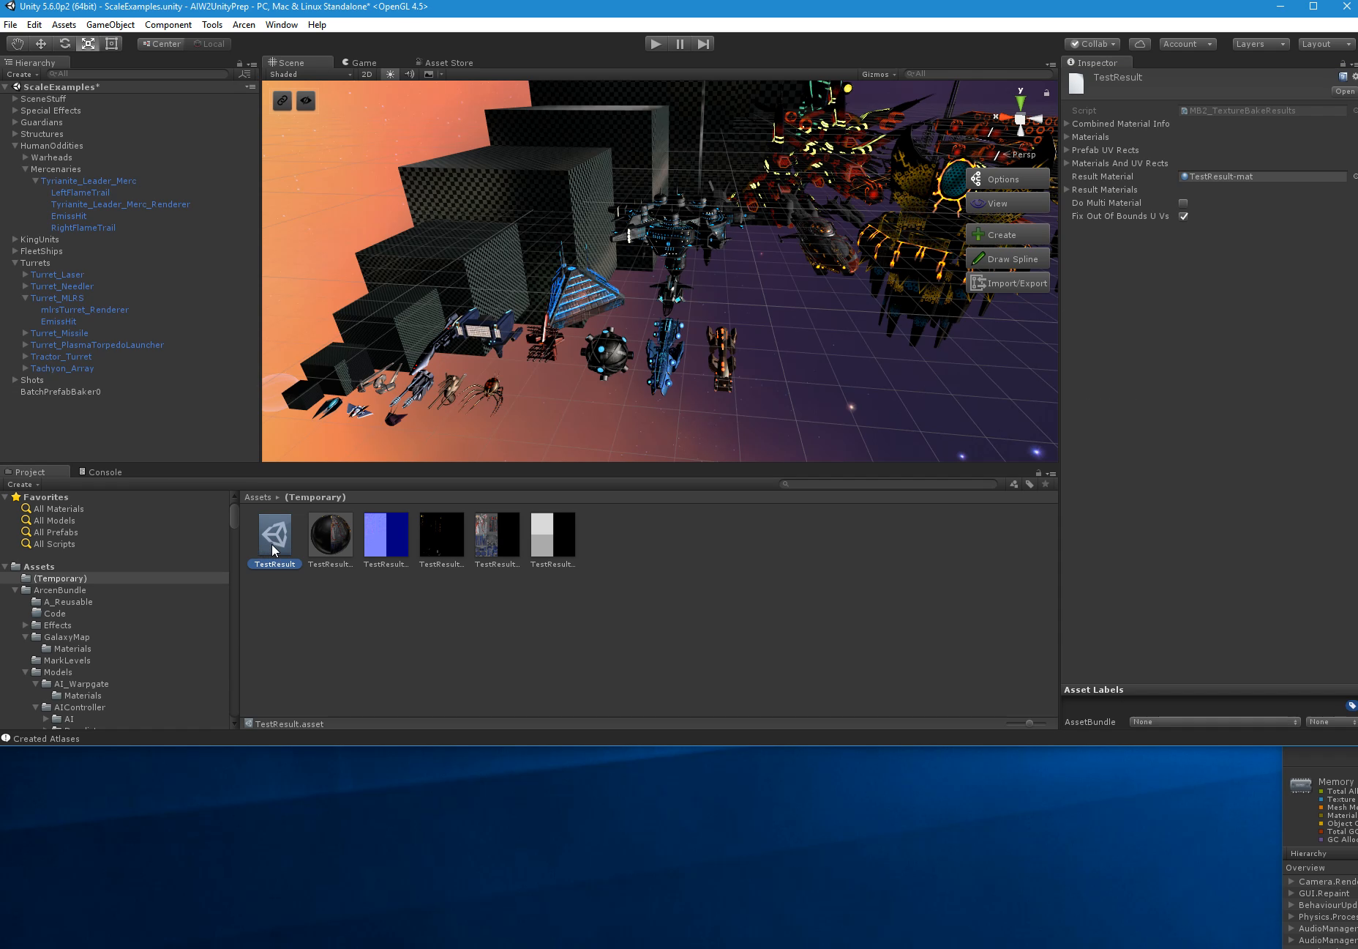
click(1070, 162)
click(1077, 189)
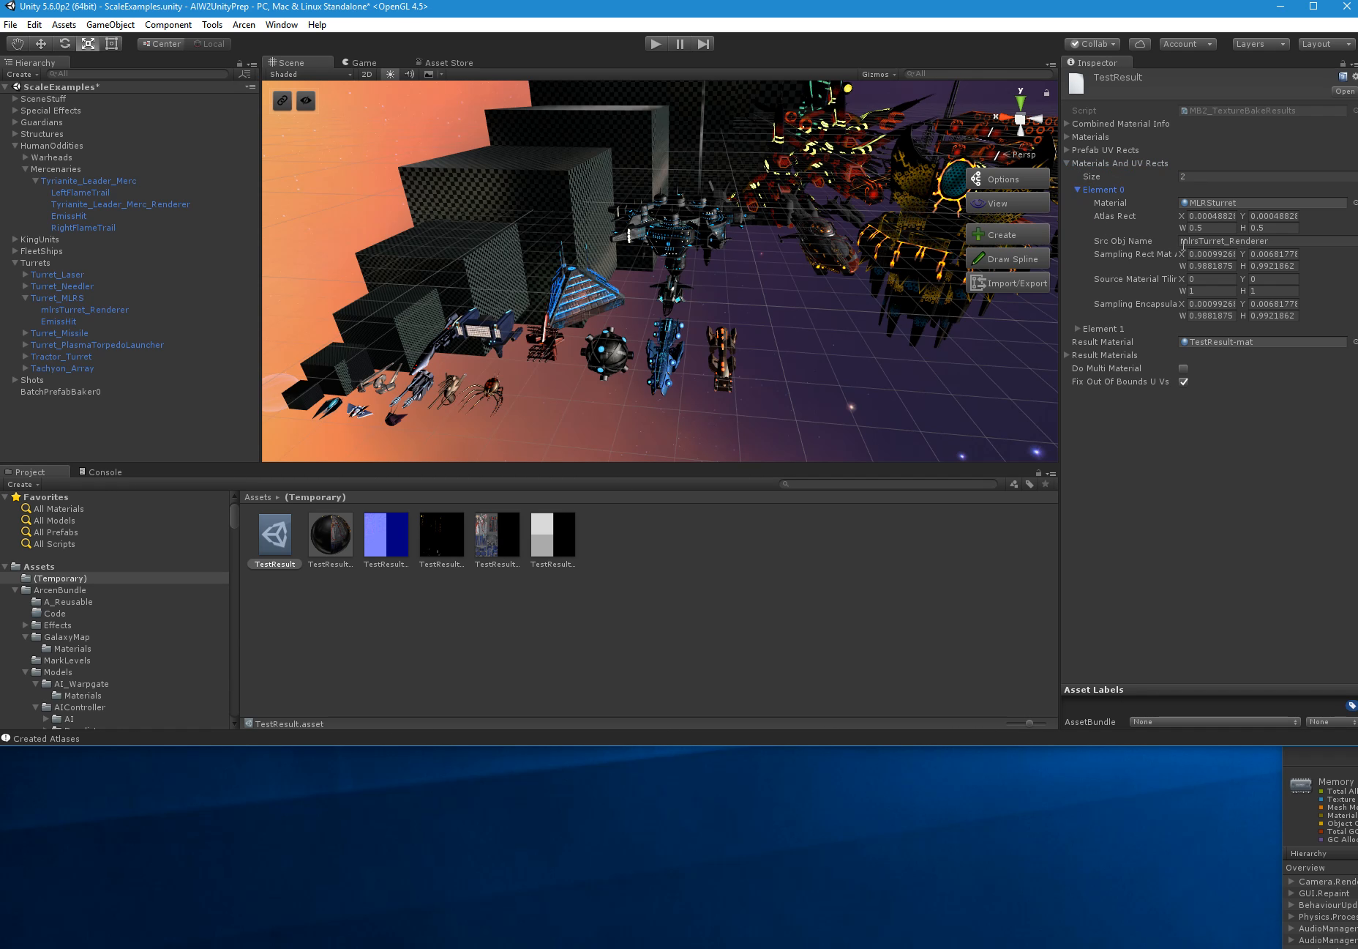
click(1083, 191)
click(1082, 203)
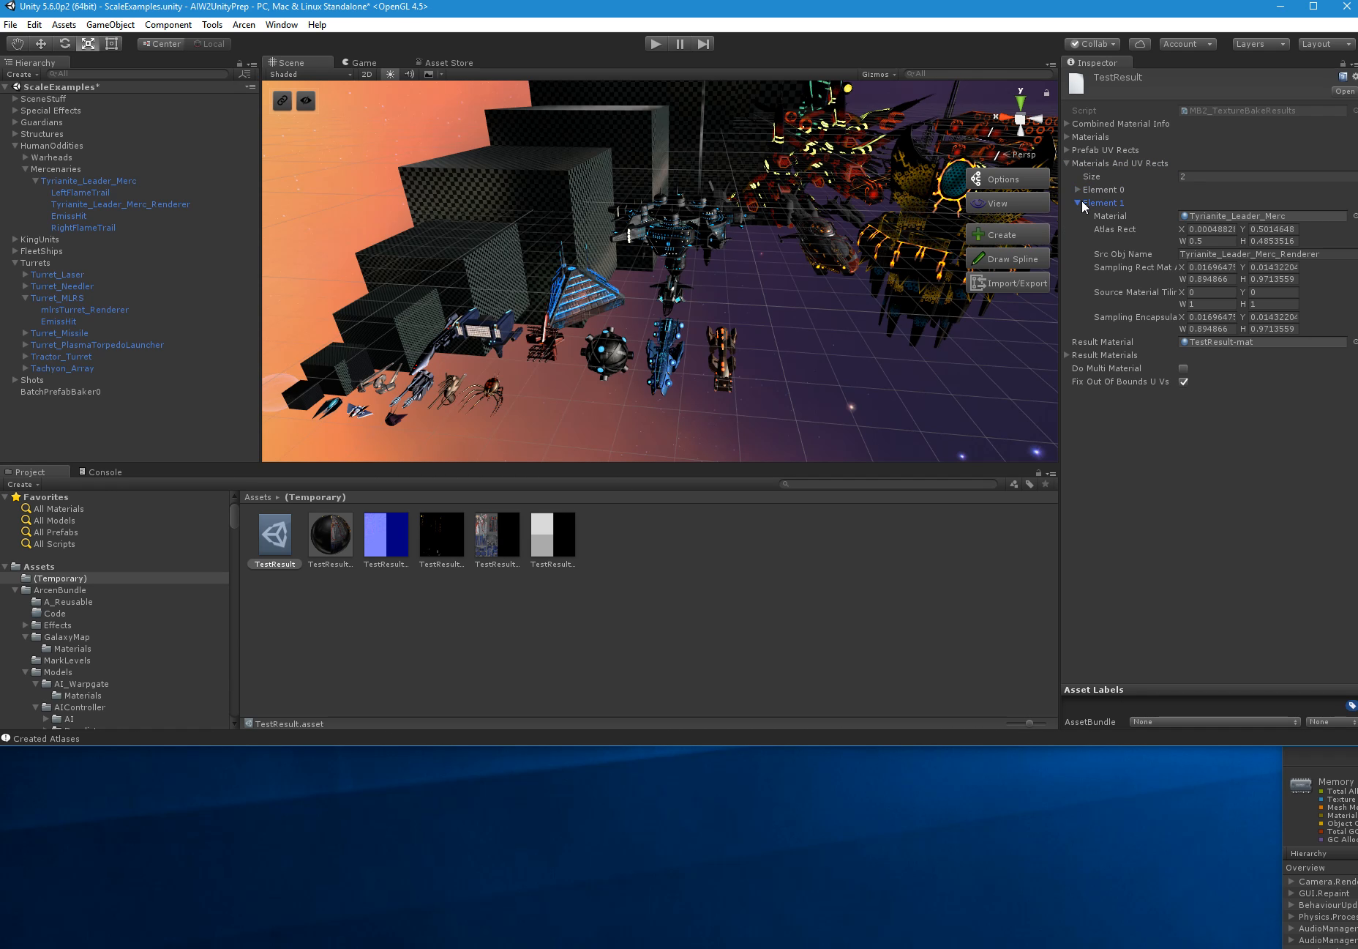
click(1079, 203)
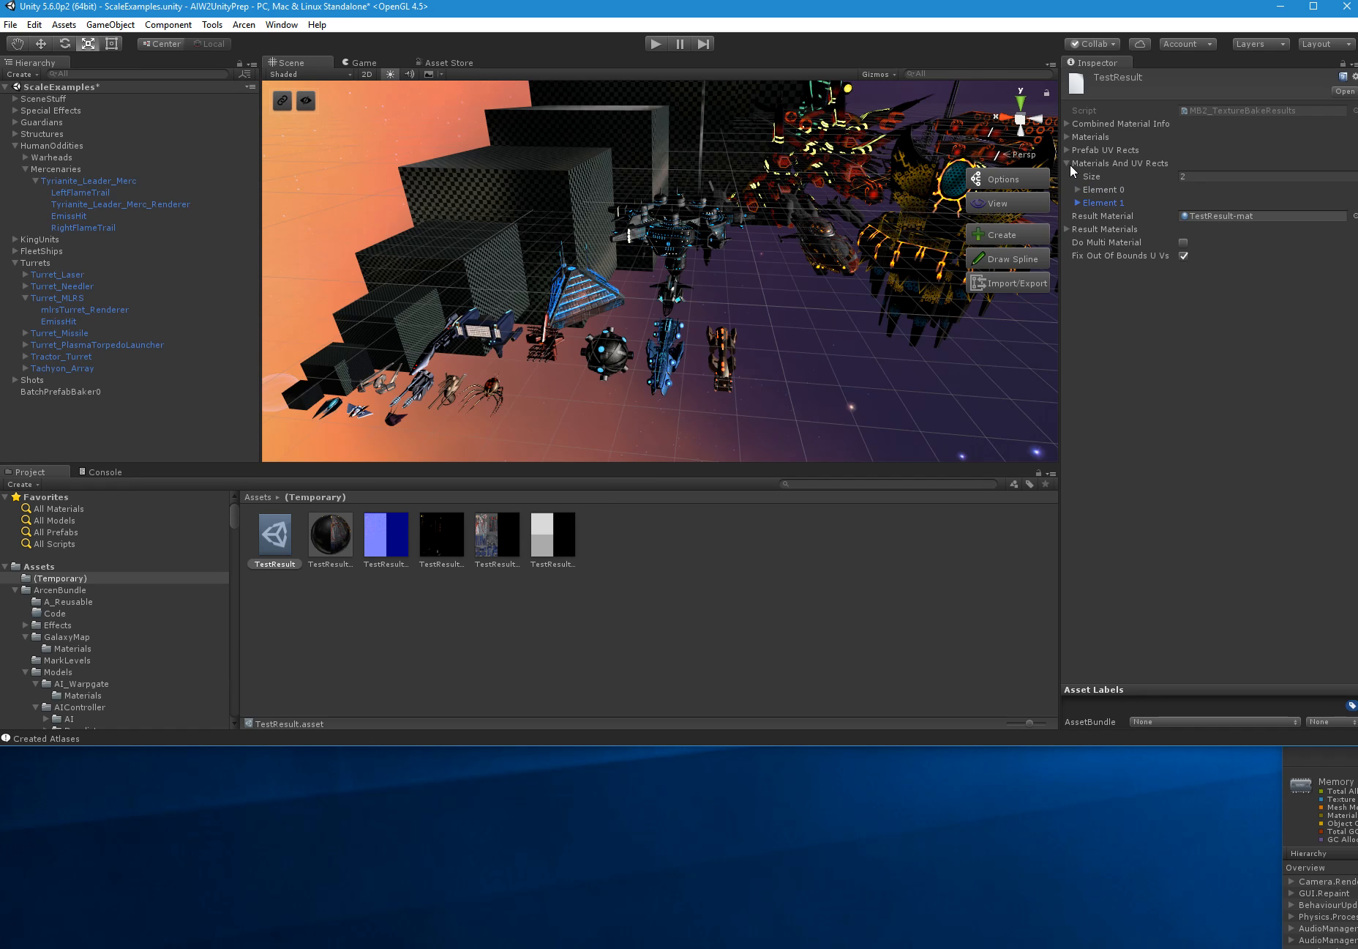
click(1069, 164)
click(349, 537)
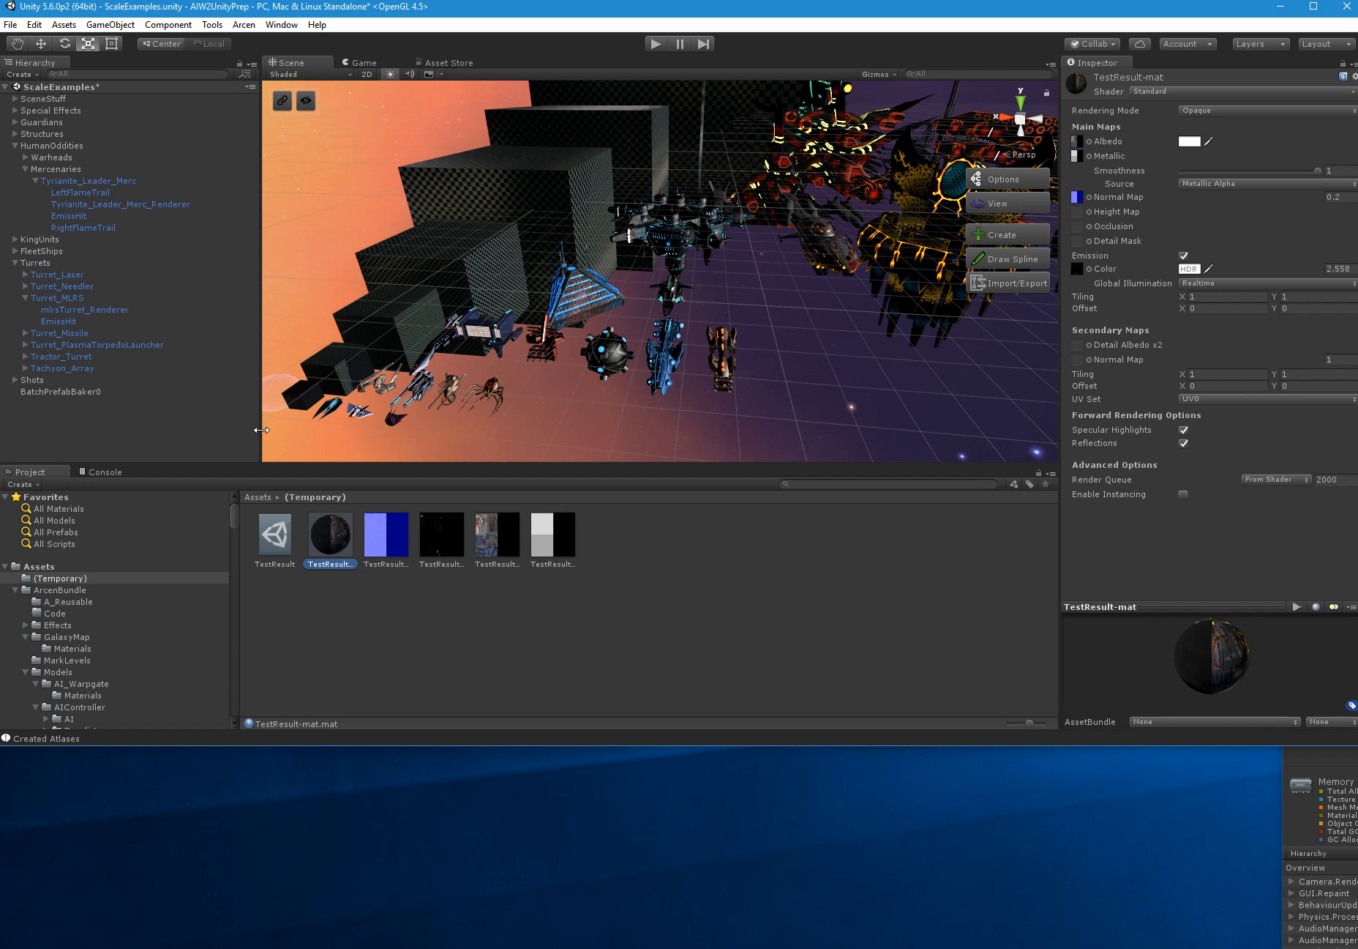
Reselect BatchPrefabBaker0, collapse its Texture Baker component and review the Mesh Baker output settings
click(81, 392)
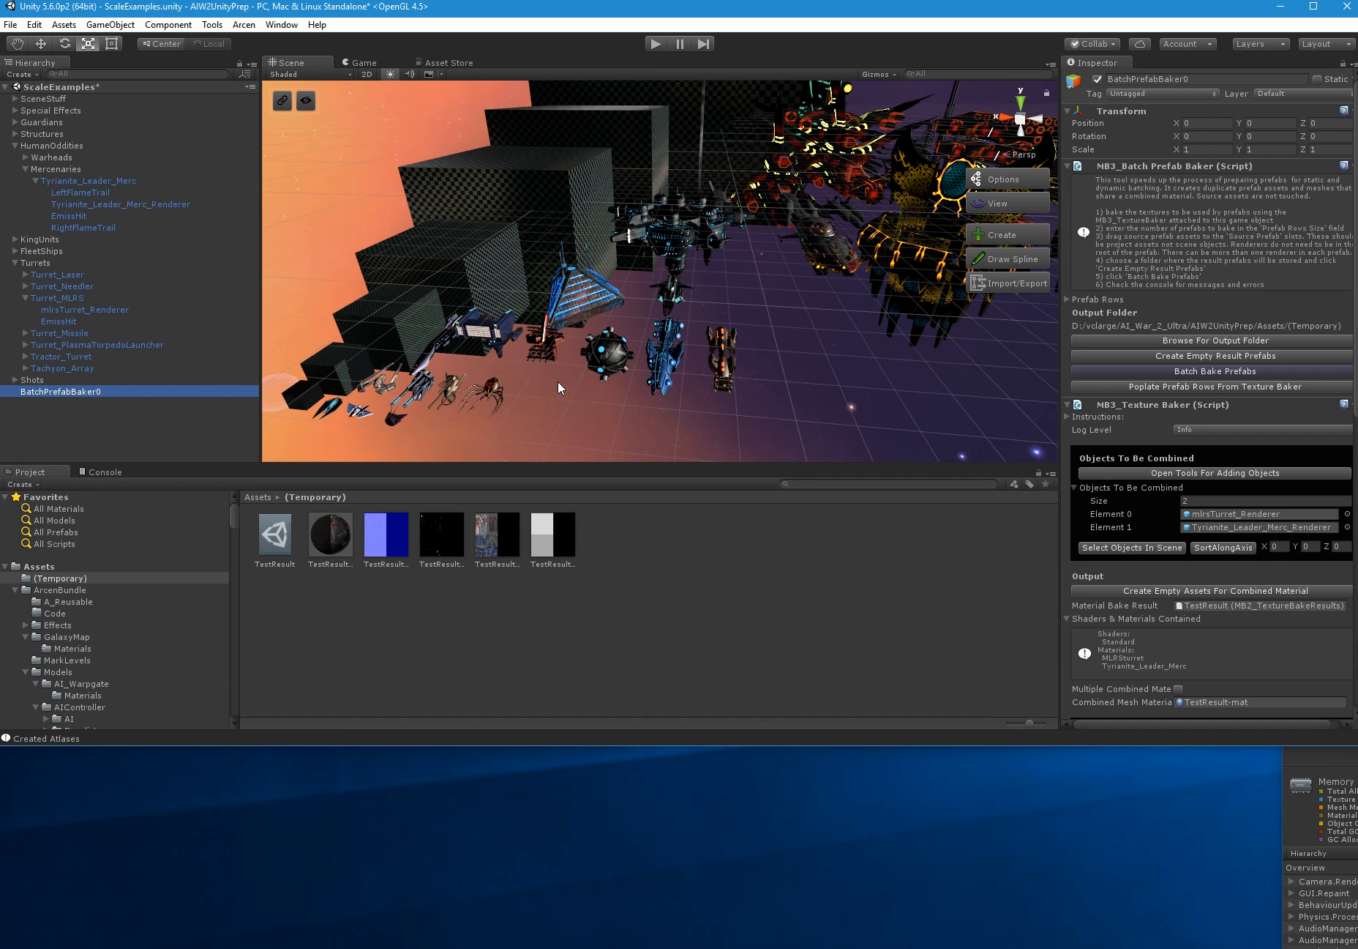
right_drag(658, 363, 616, 394)
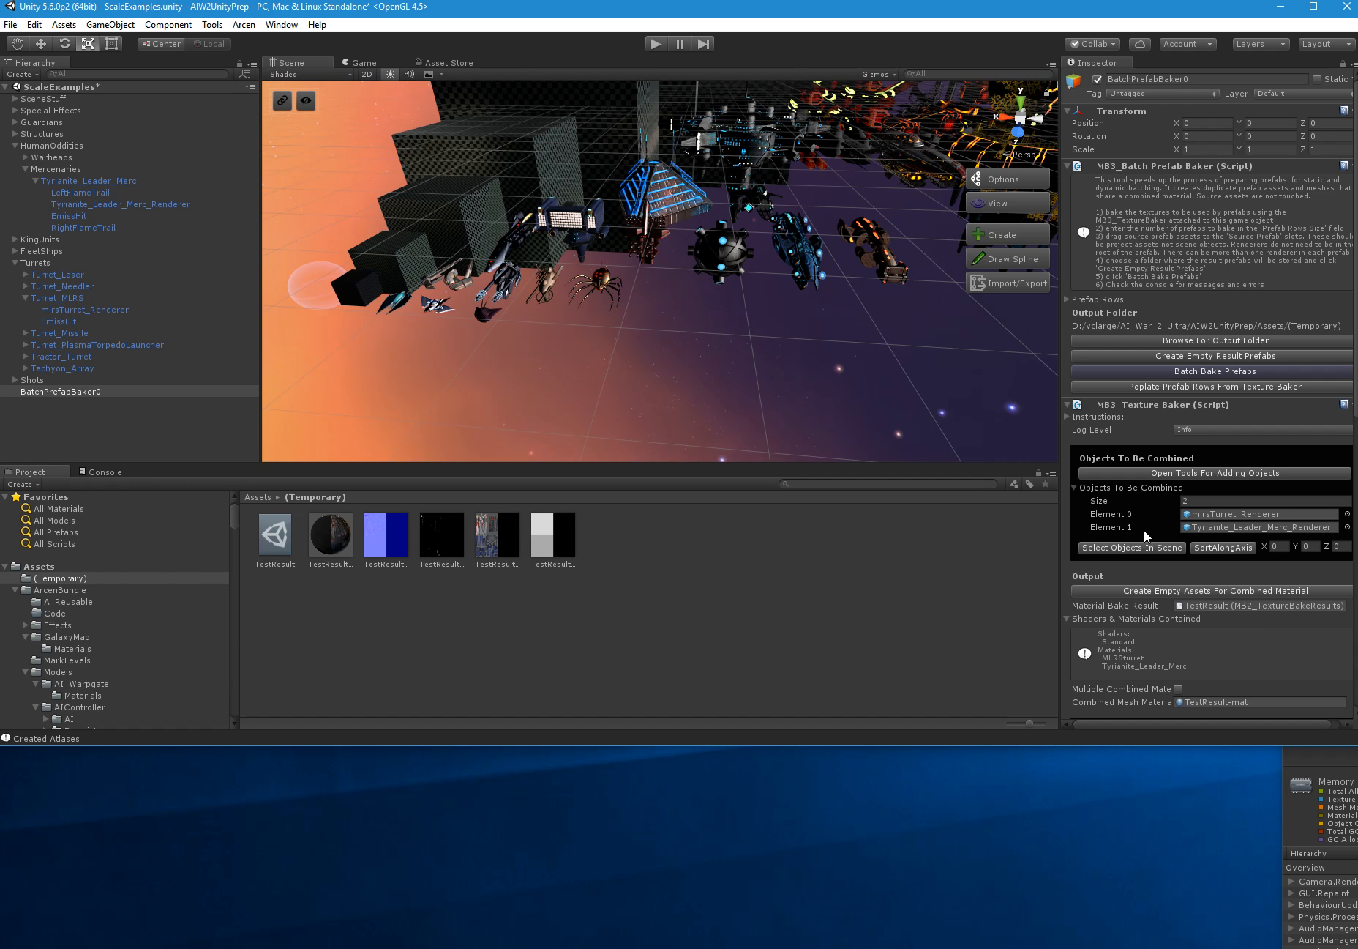
scroll(1147, 486, down, 3)
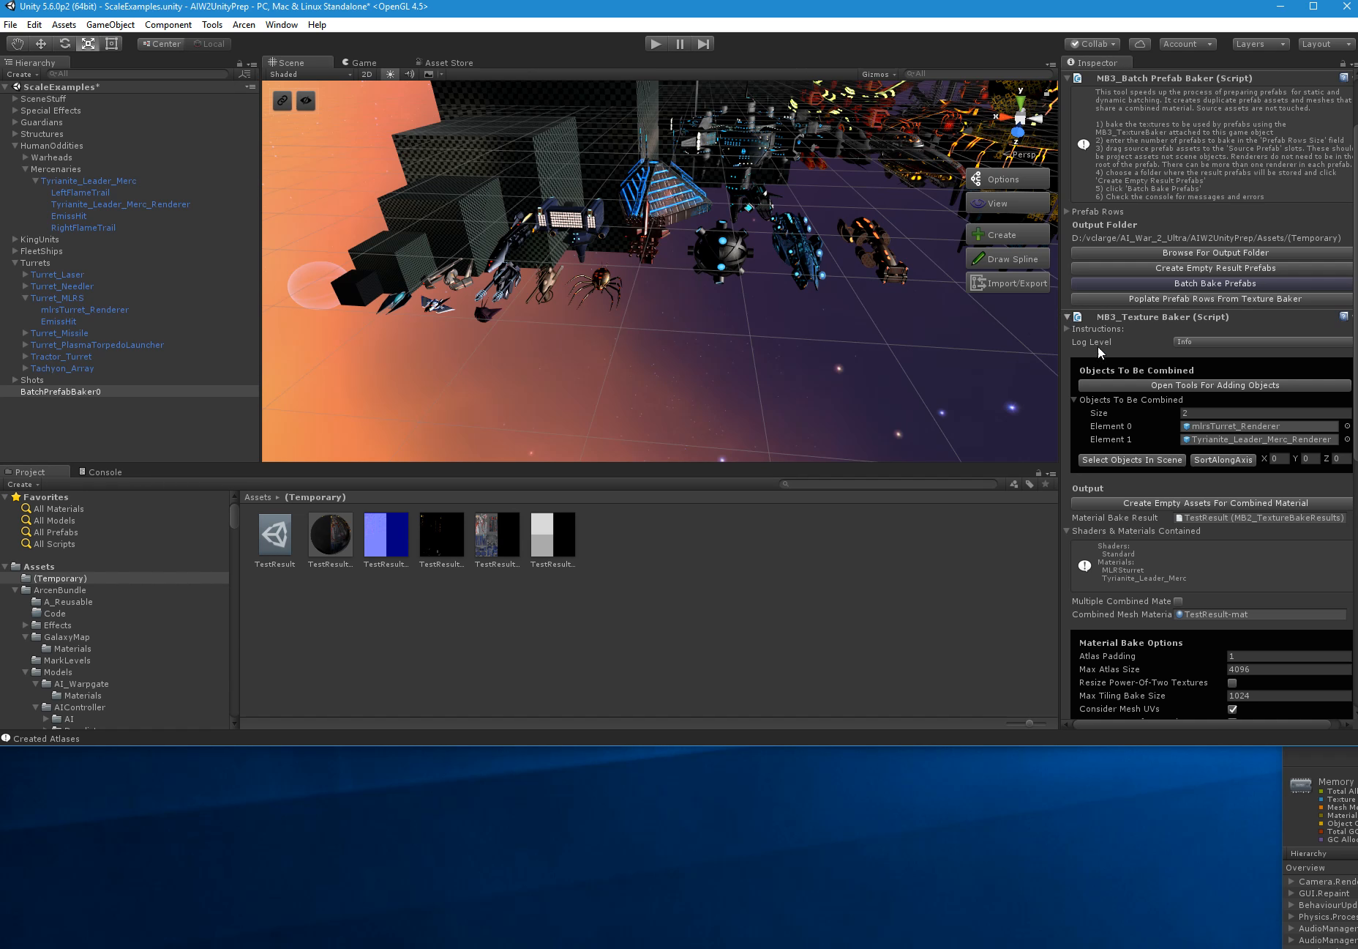
click(1068, 316)
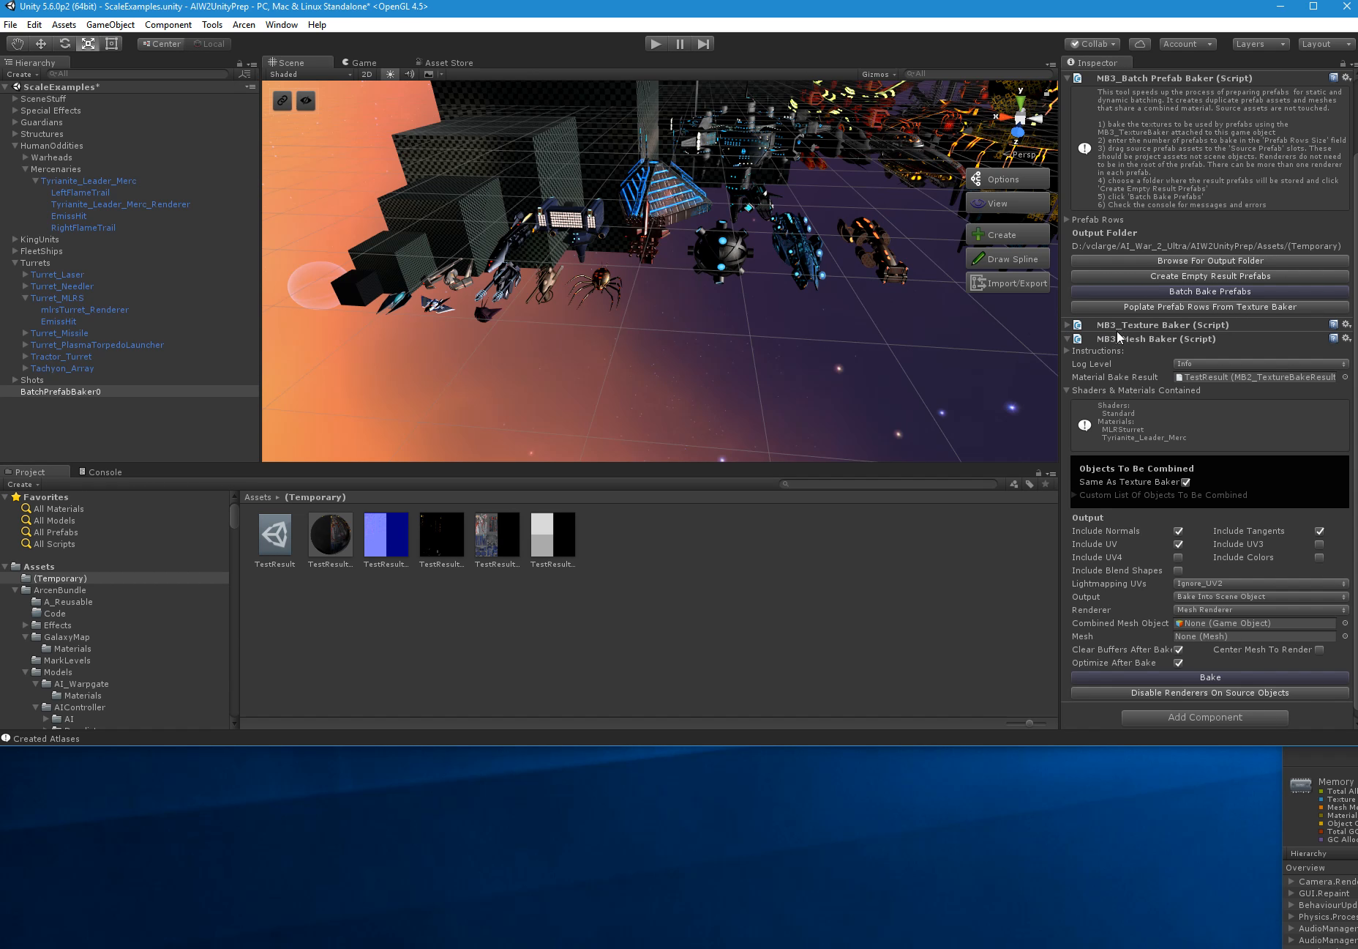
scroll(1159, 443, down, 1)
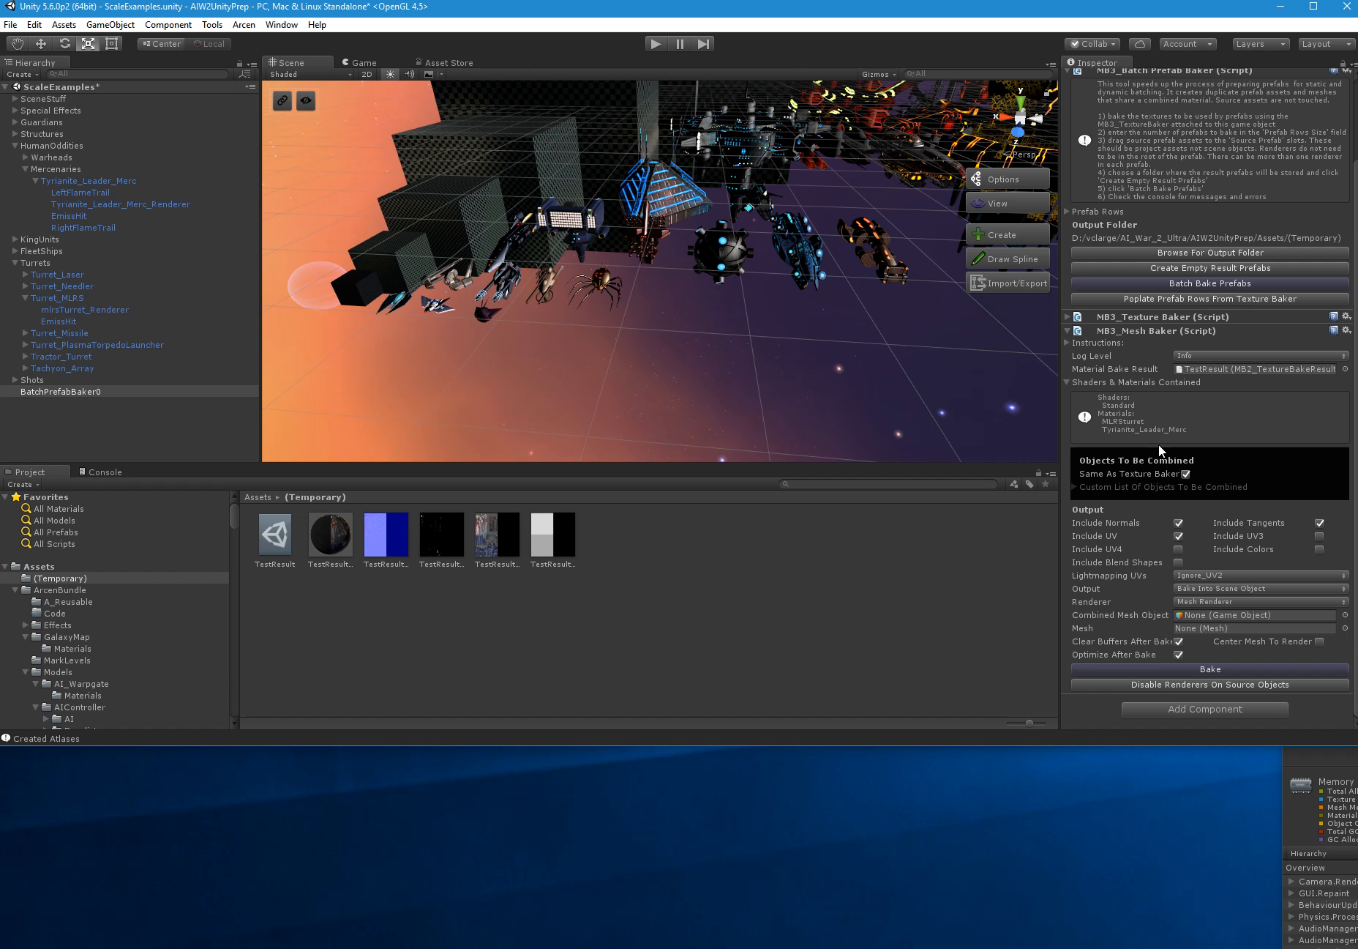
Set the Mesh Baker output to Bake Into Prefab
click(1195, 370)
click(1196, 589)
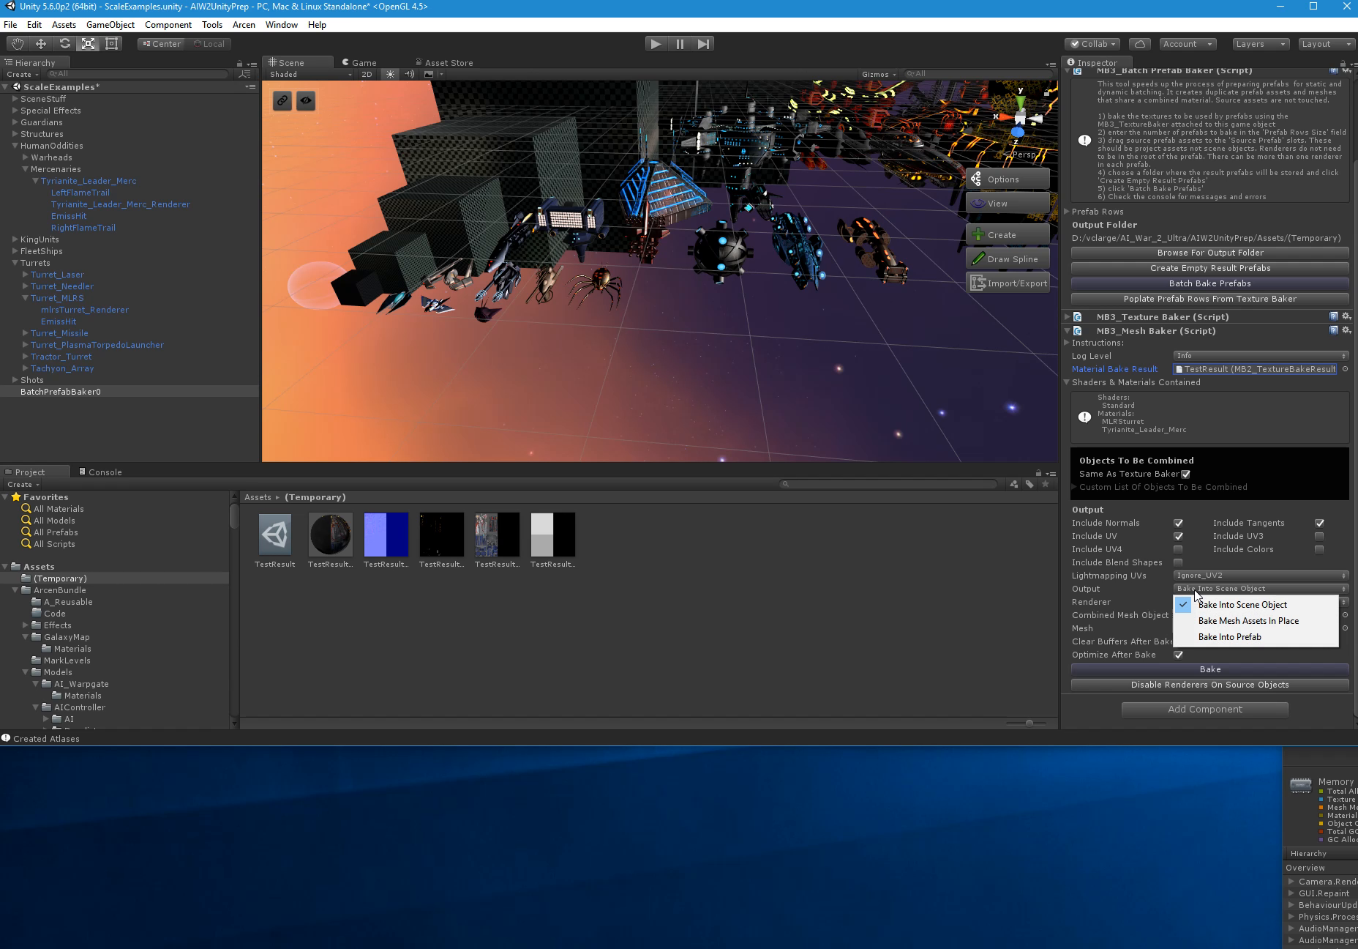
click(1244, 638)
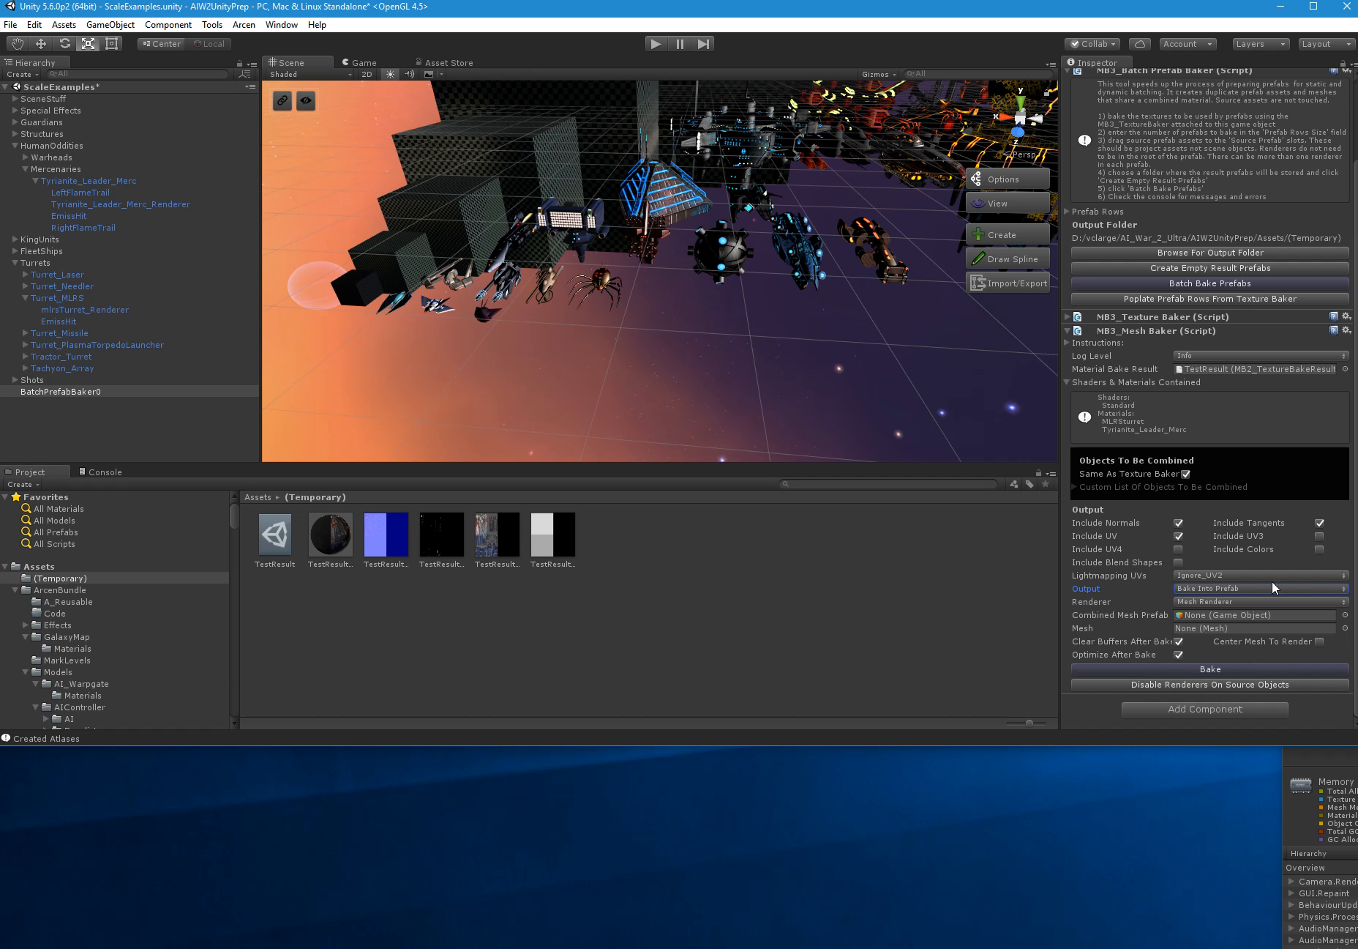
Create an empty game object in the scene named TestResult and save it as a prefab in the (Temporary) folder
click(69, 421)
right_click(58, 414)
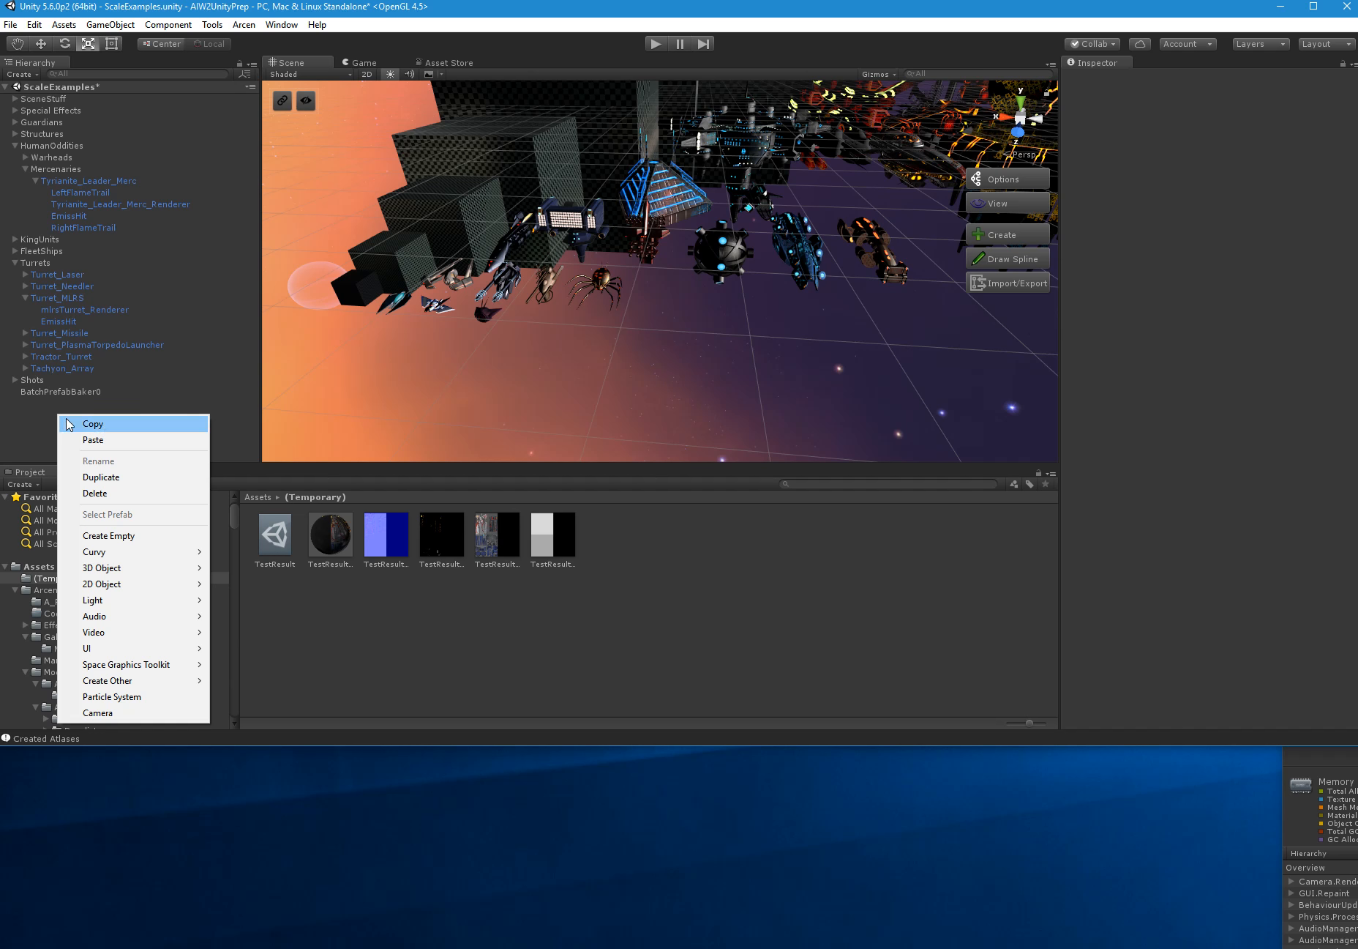
click(136, 538)
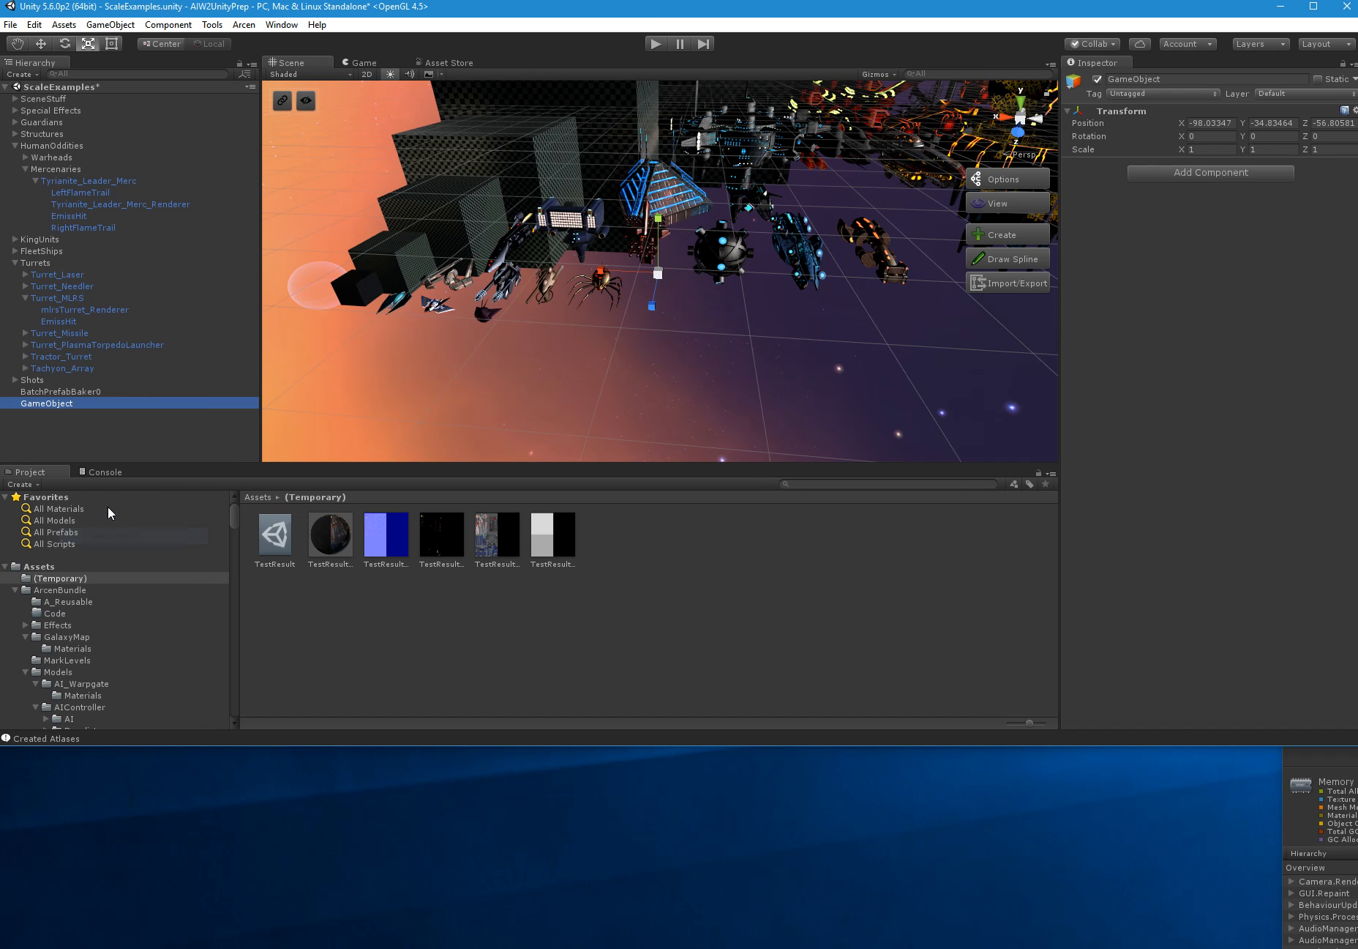
click(45, 406)
text(TestResult)
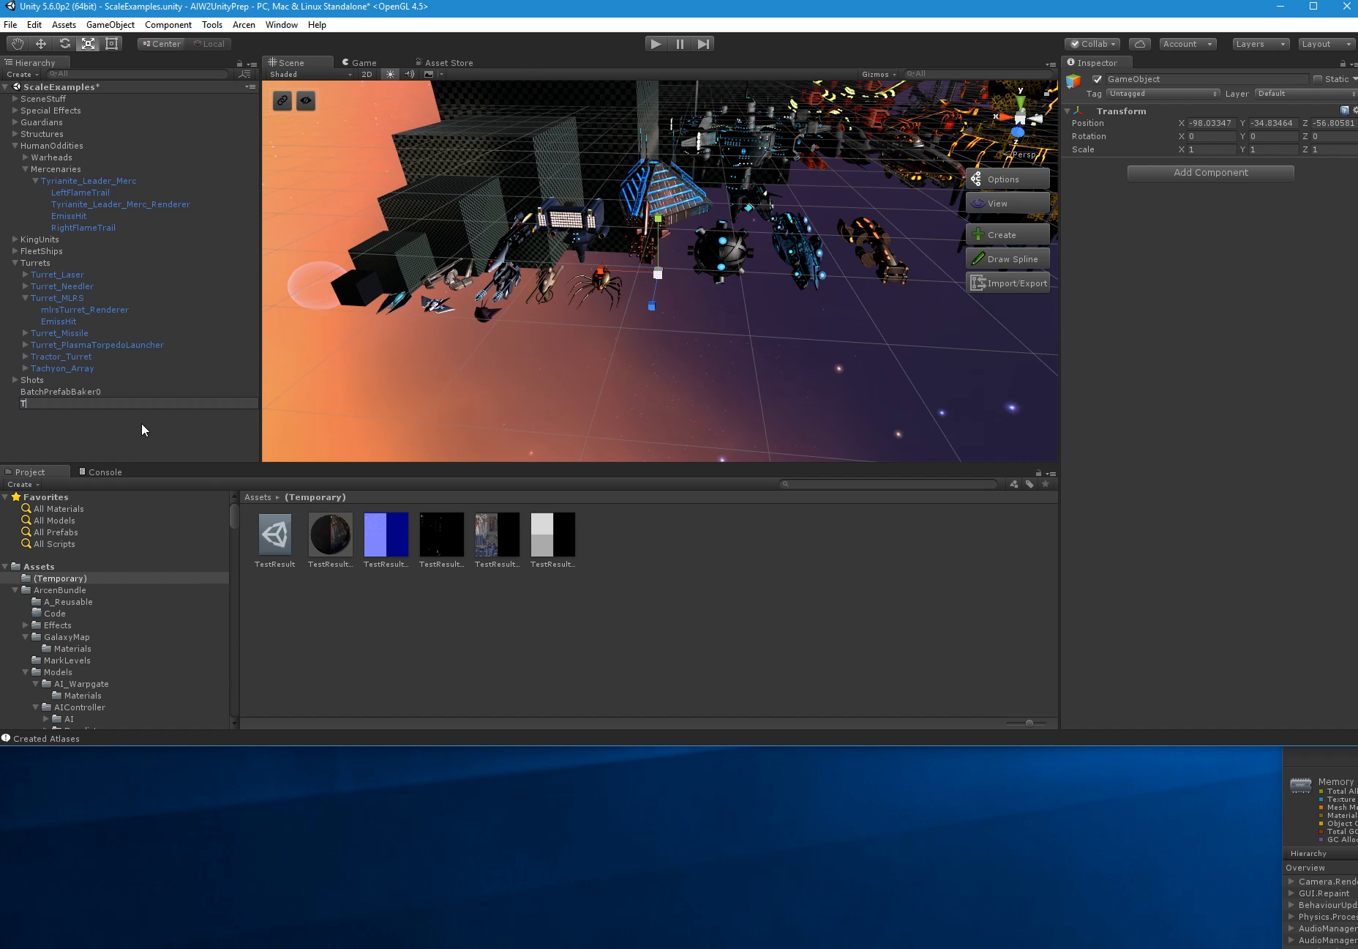
key(Return)
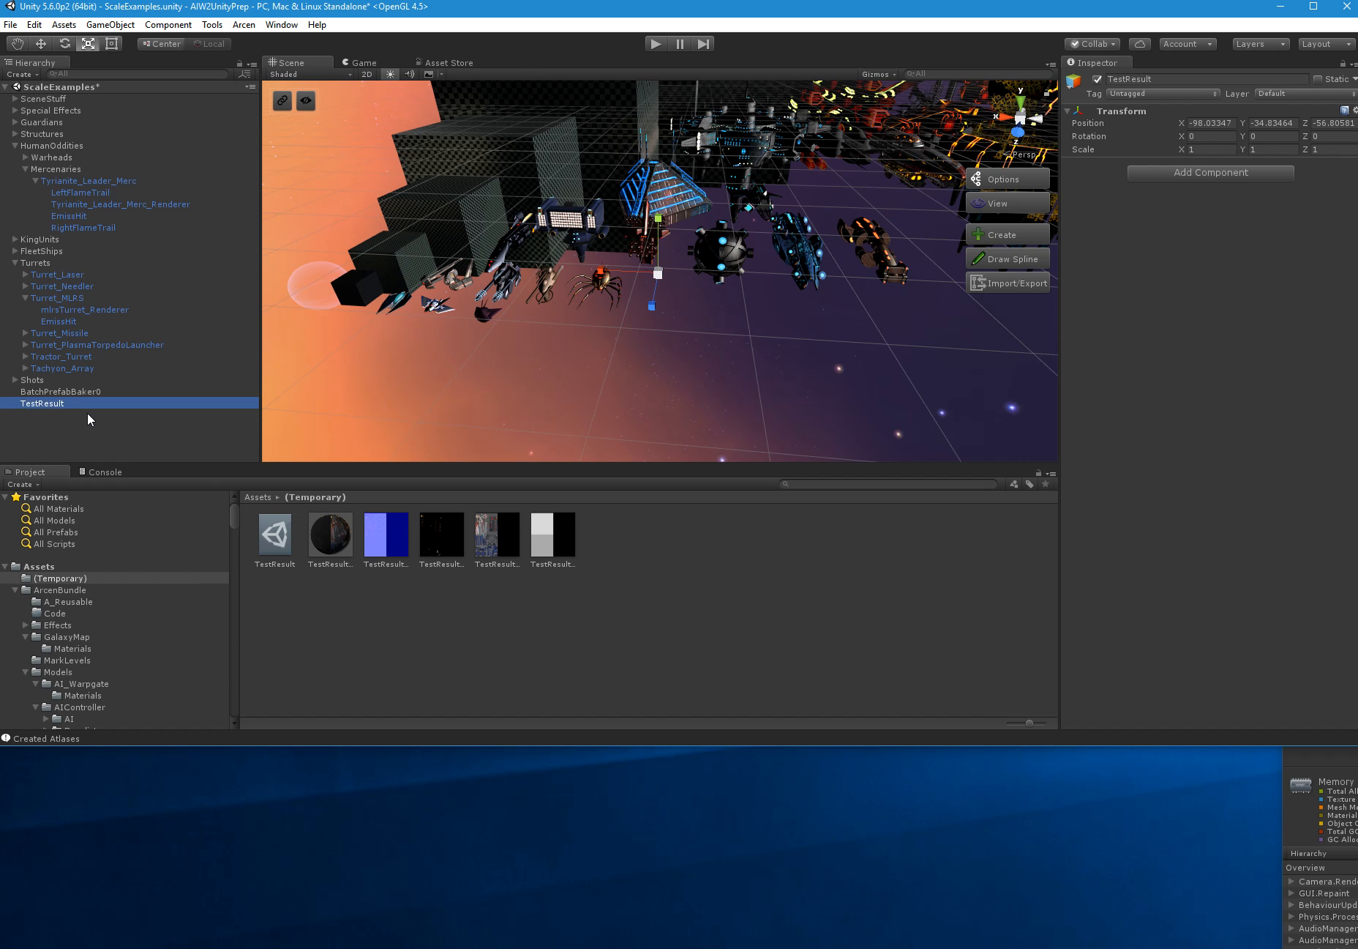
drag(53, 404, 732, 584)
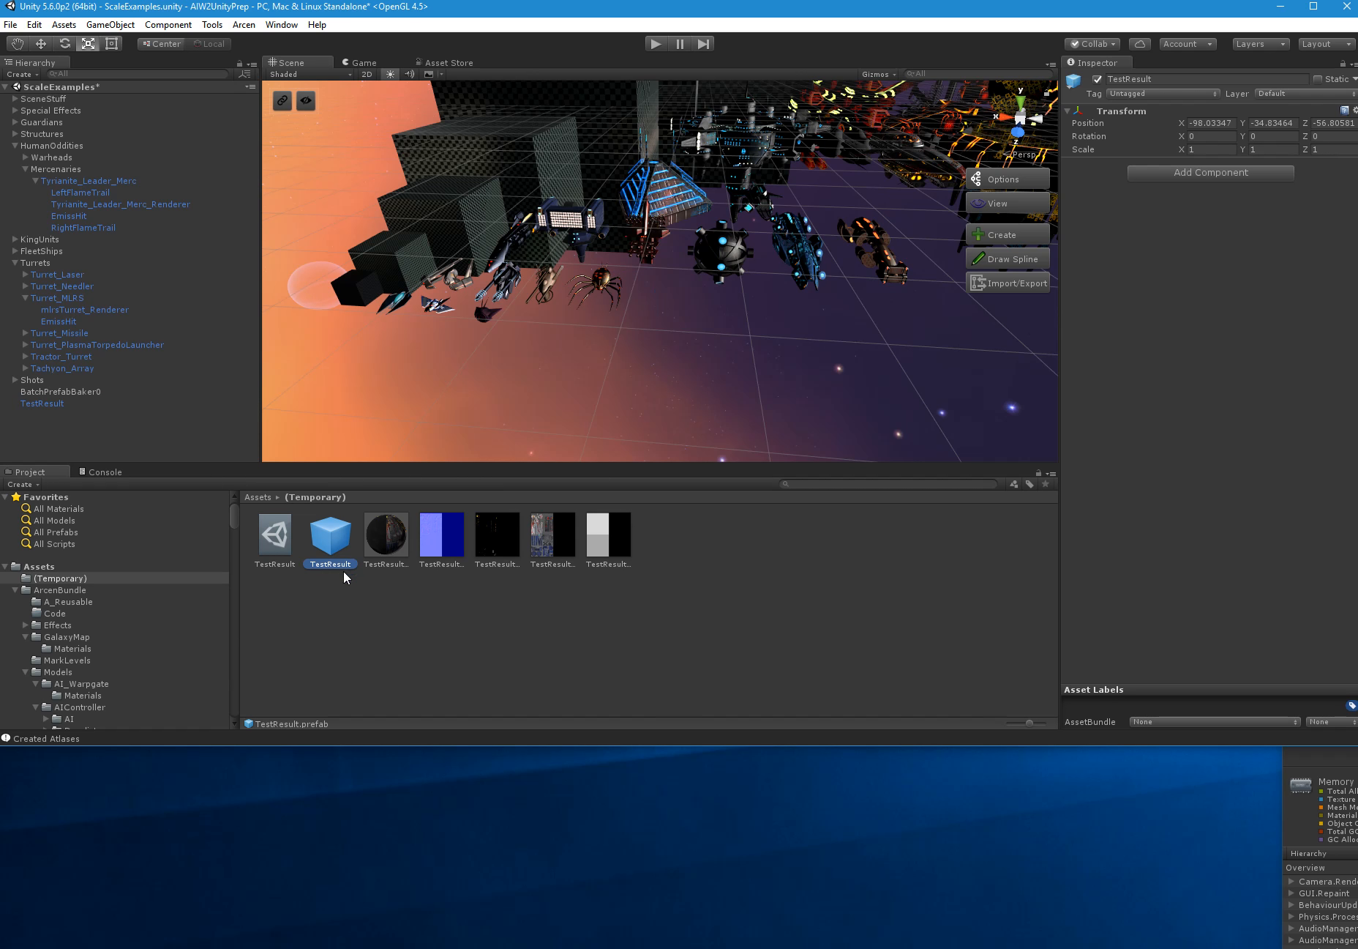
right_click(450, 616)
mouse_move(513, 626)
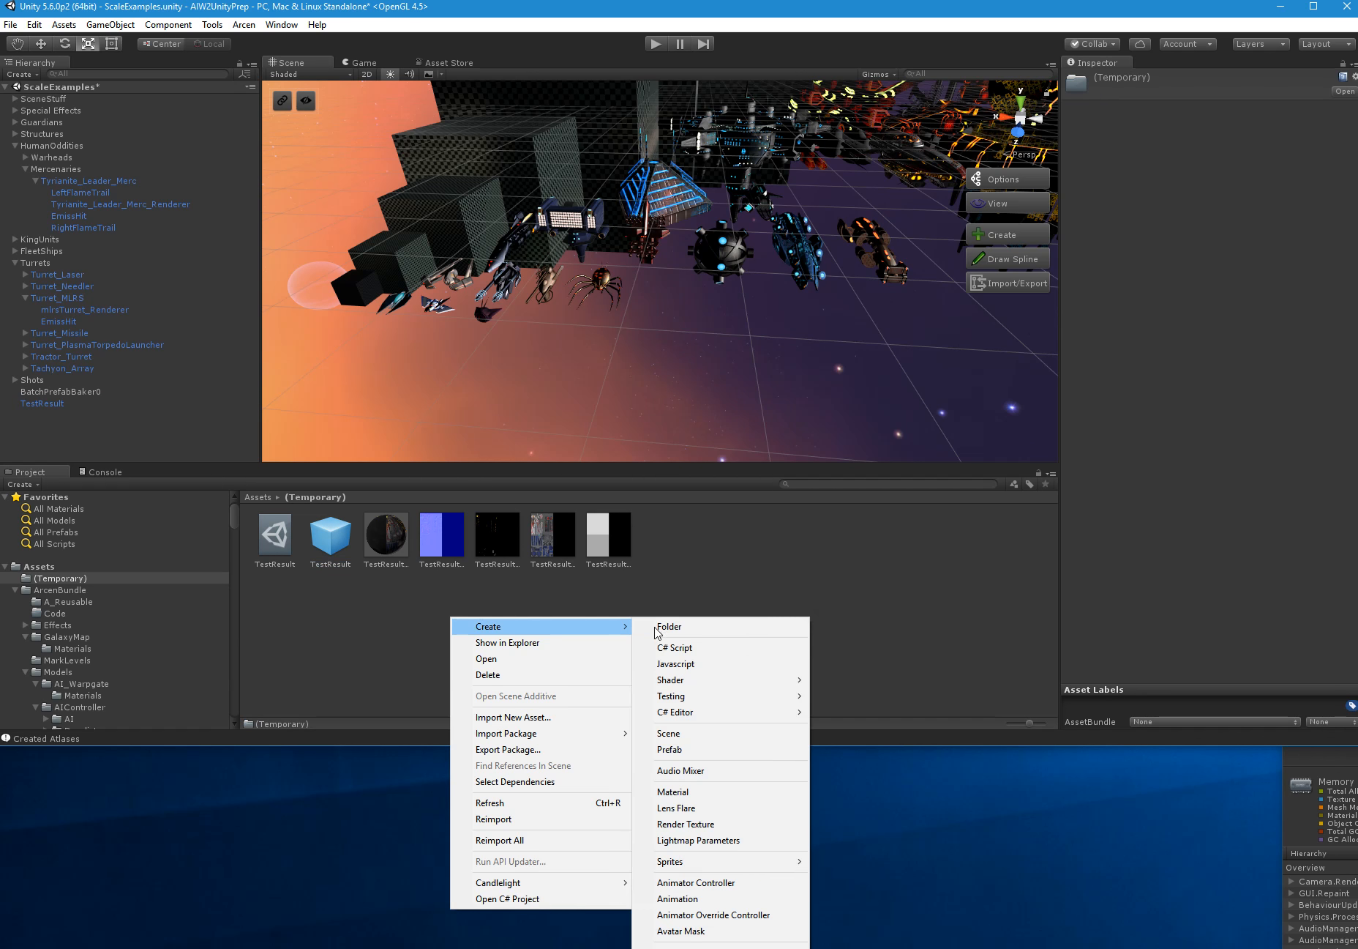
click(713, 749)
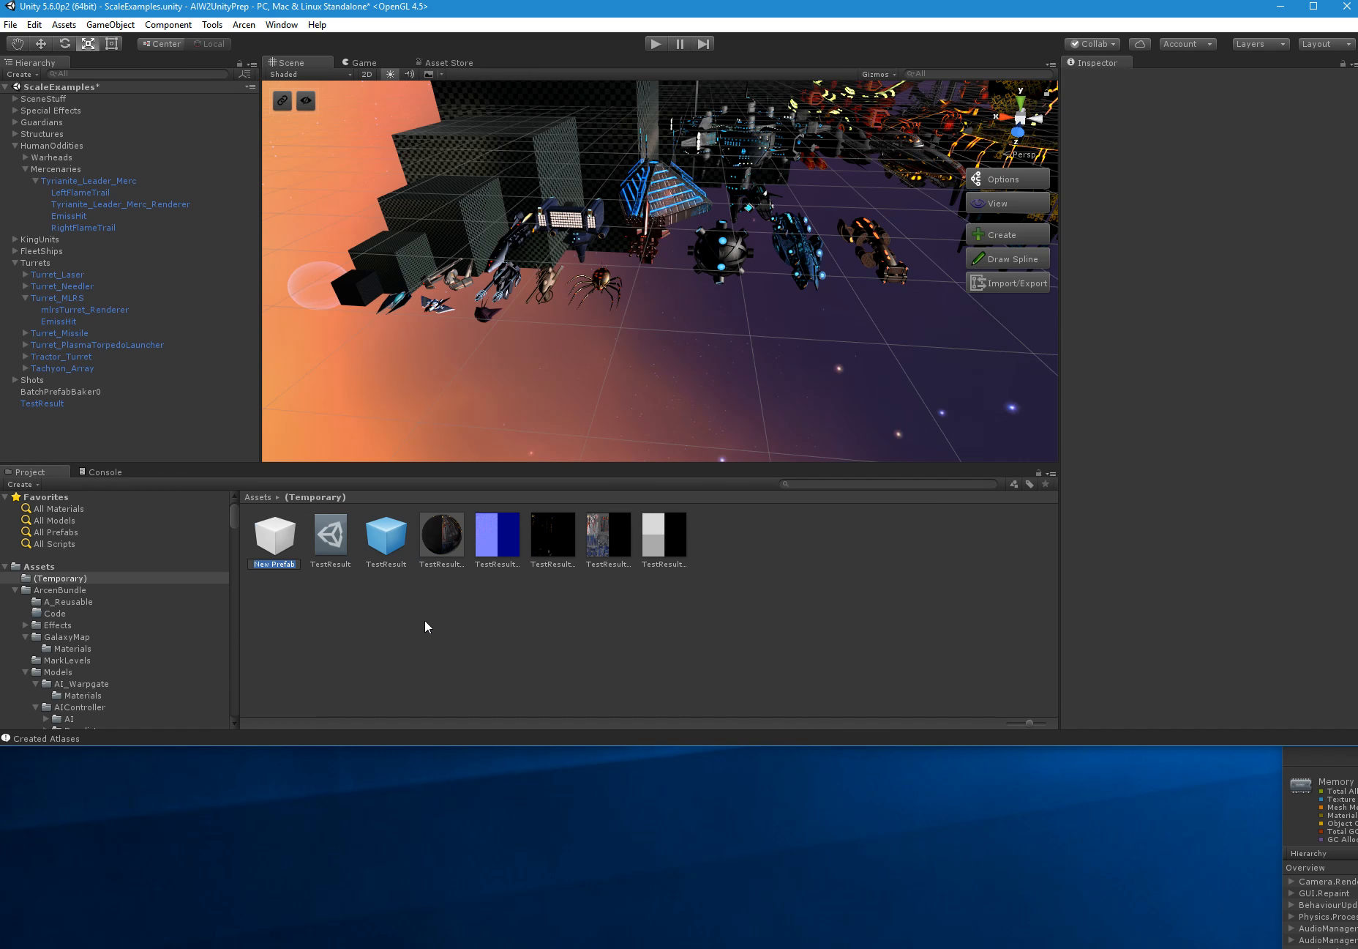
click(280, 609)
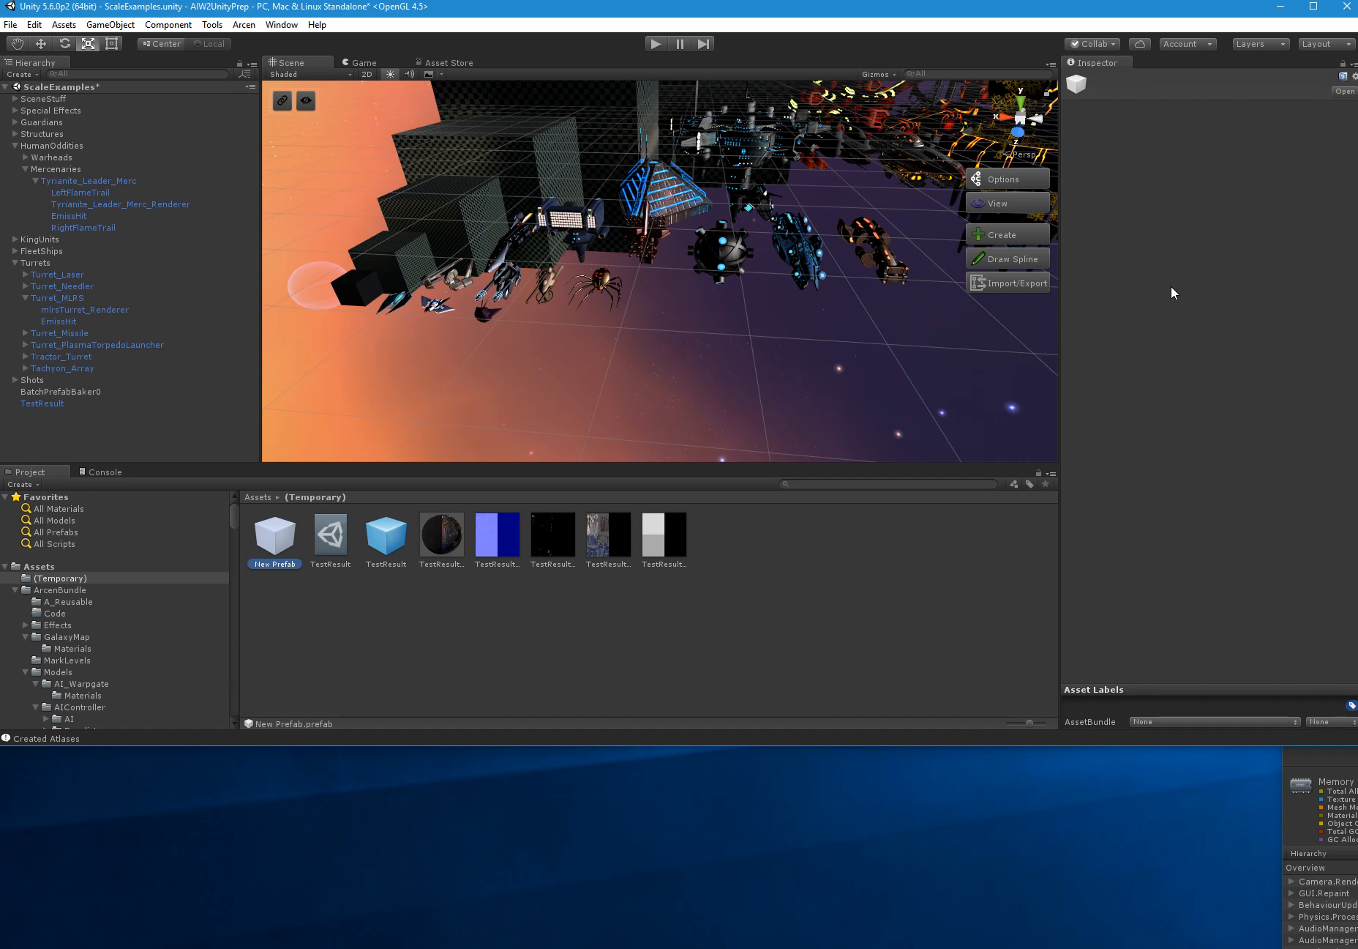
click(398, 546)
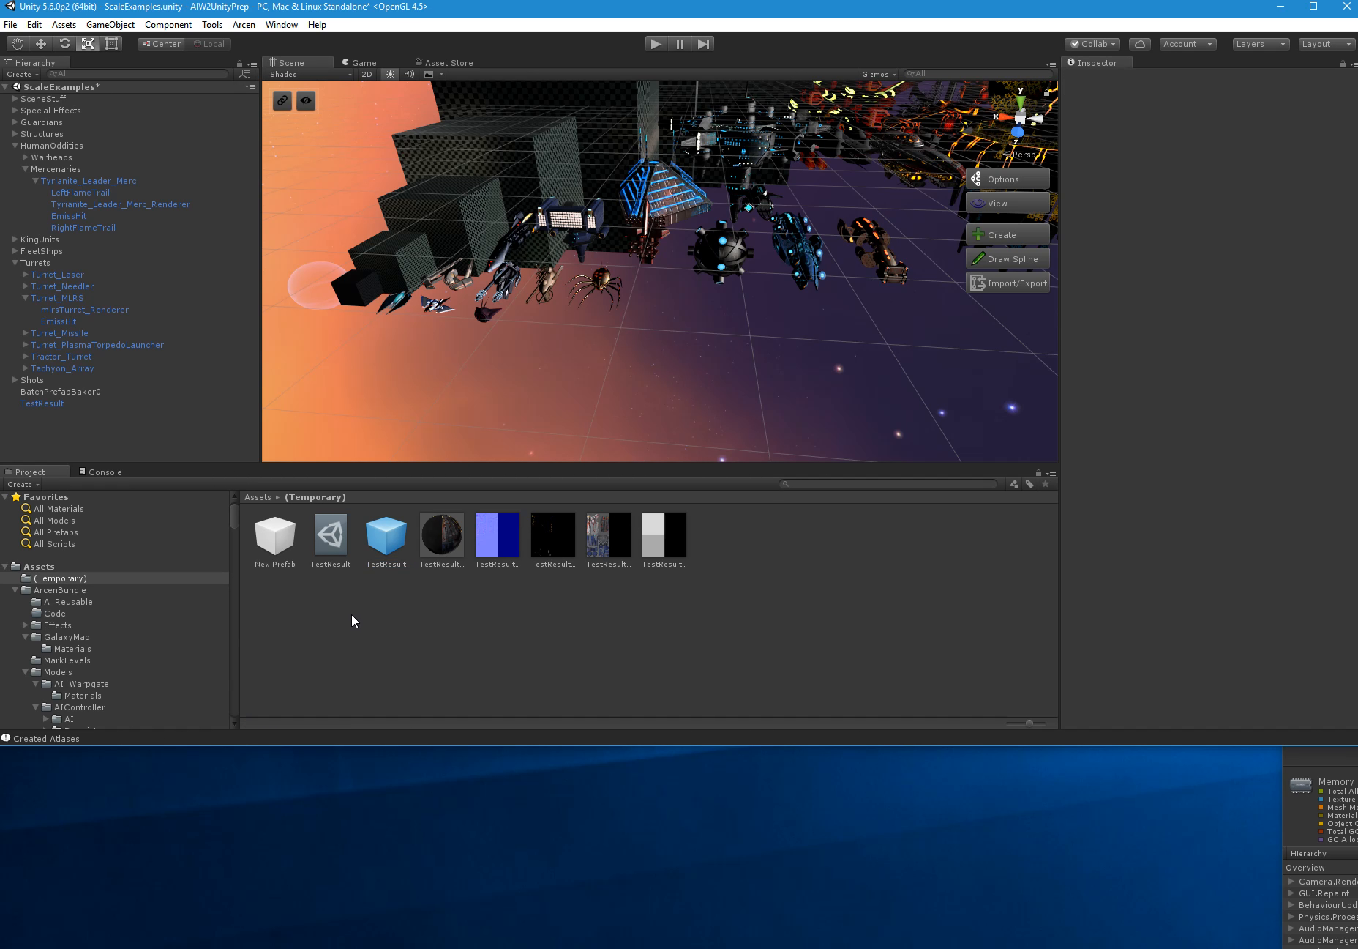
click(257, 555)
key(Delete)
click(708, 408)
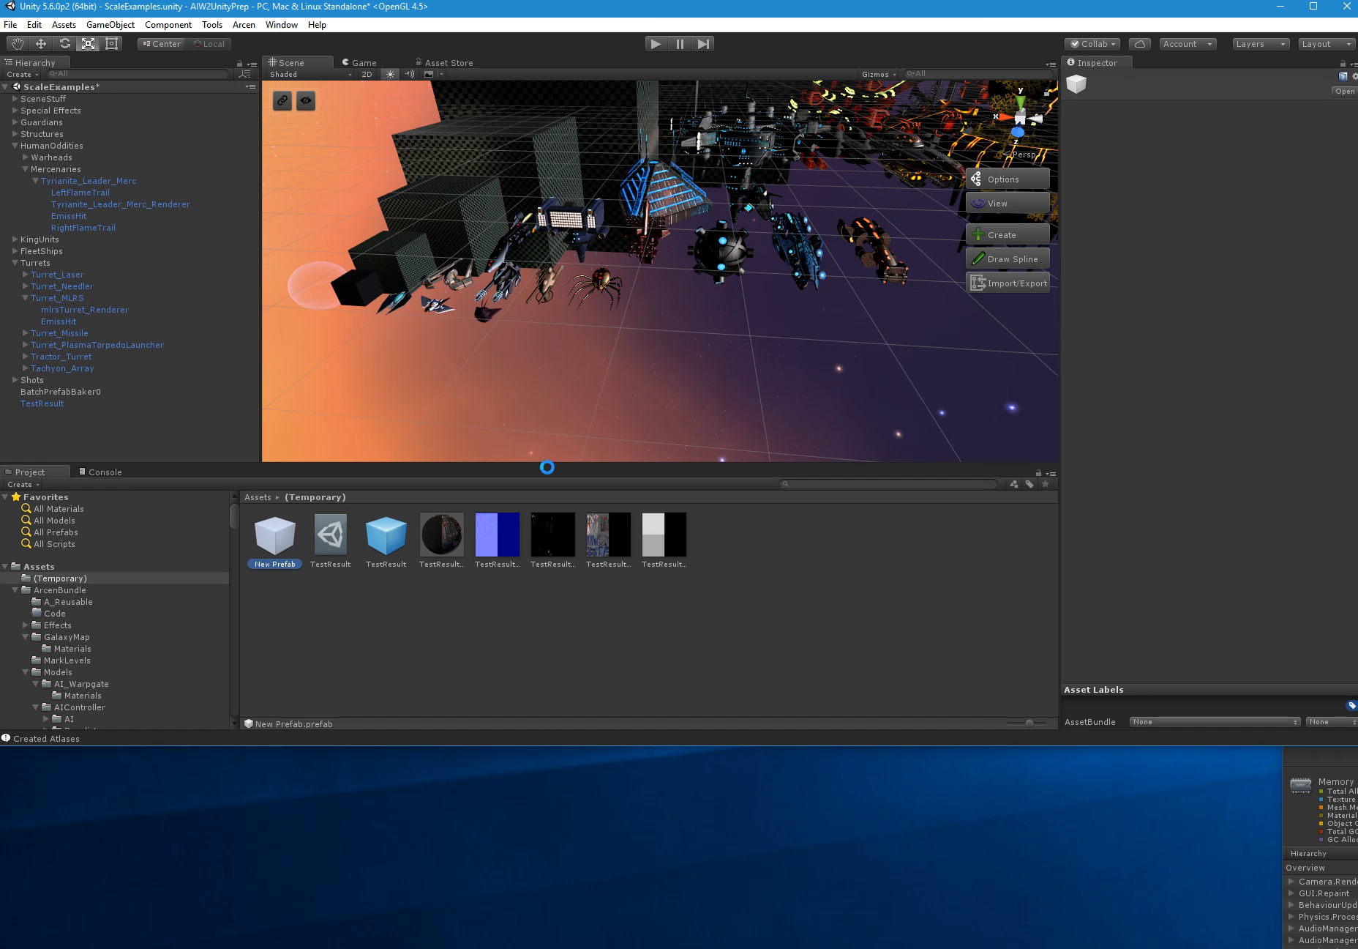
Reselect BatchPrefabBaker0, keep Mesh Renderer as the renderer and assign the TestResult prefab as the Combined Mesh Prefab
click(71, 393)
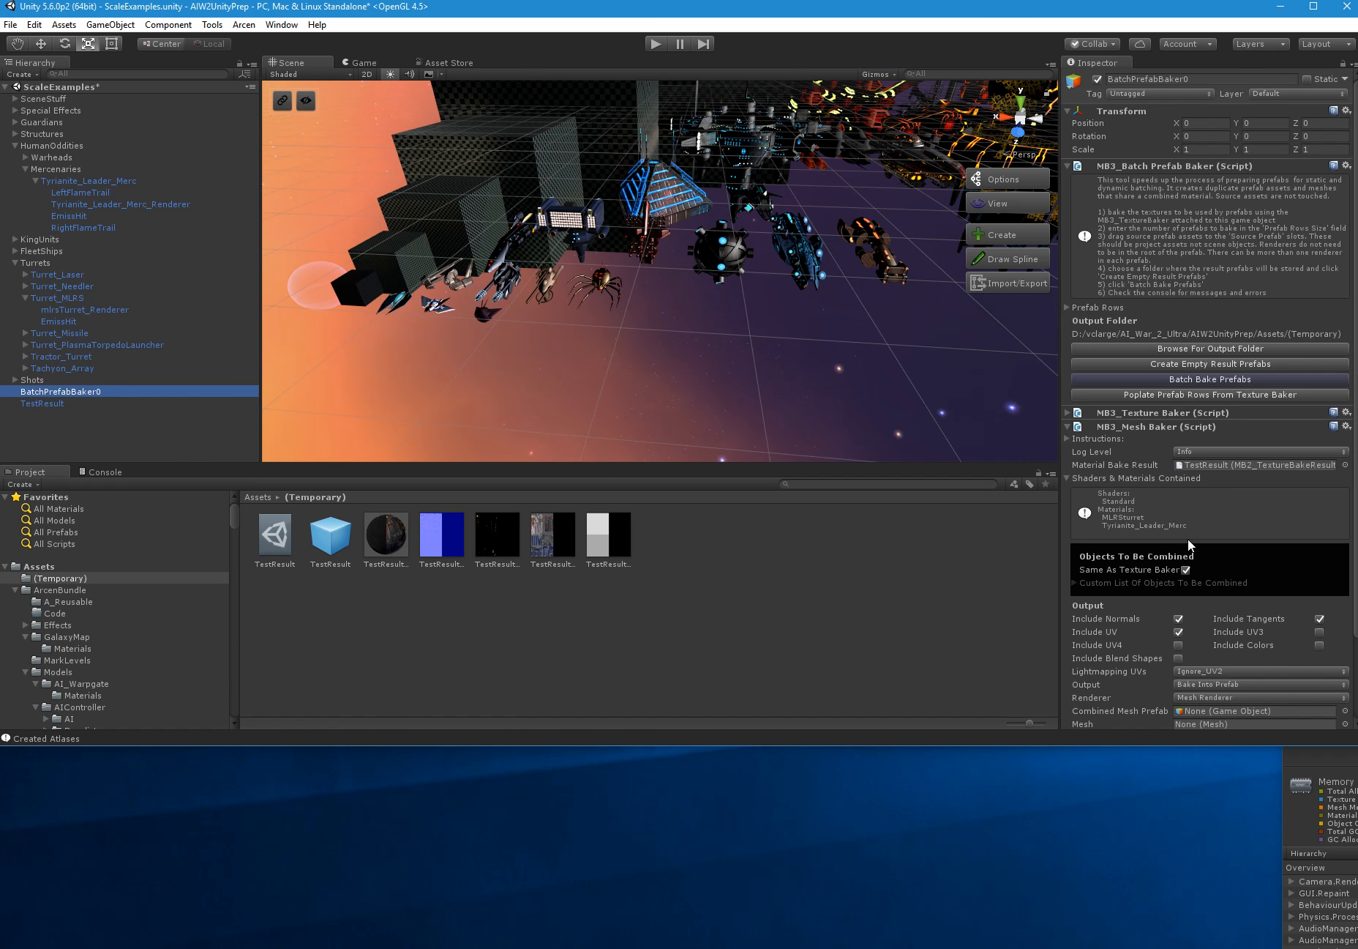
scroll(1137, 605, down, 3)
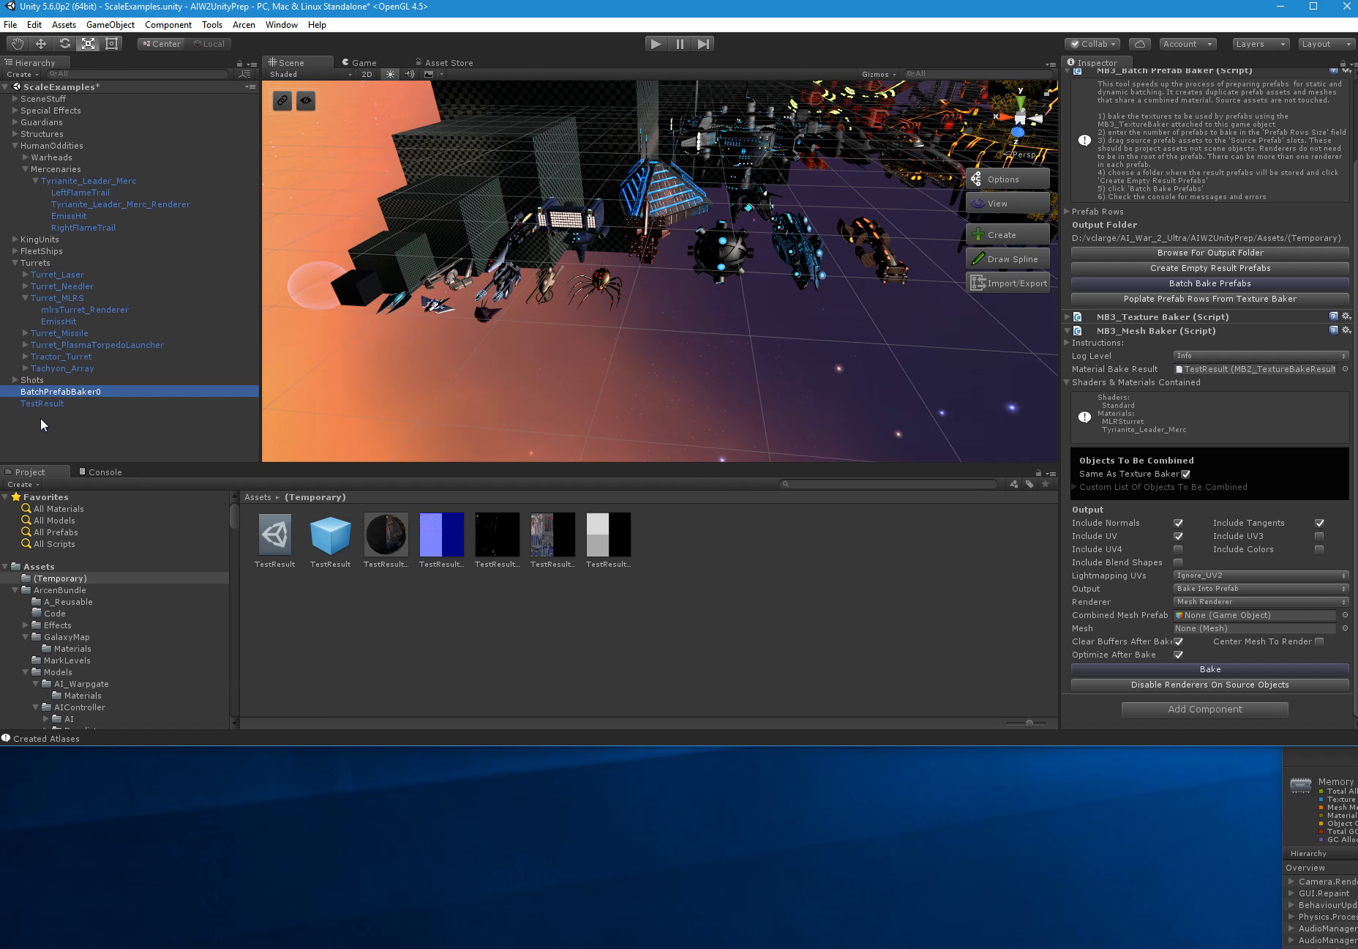
right_click(65, 424)
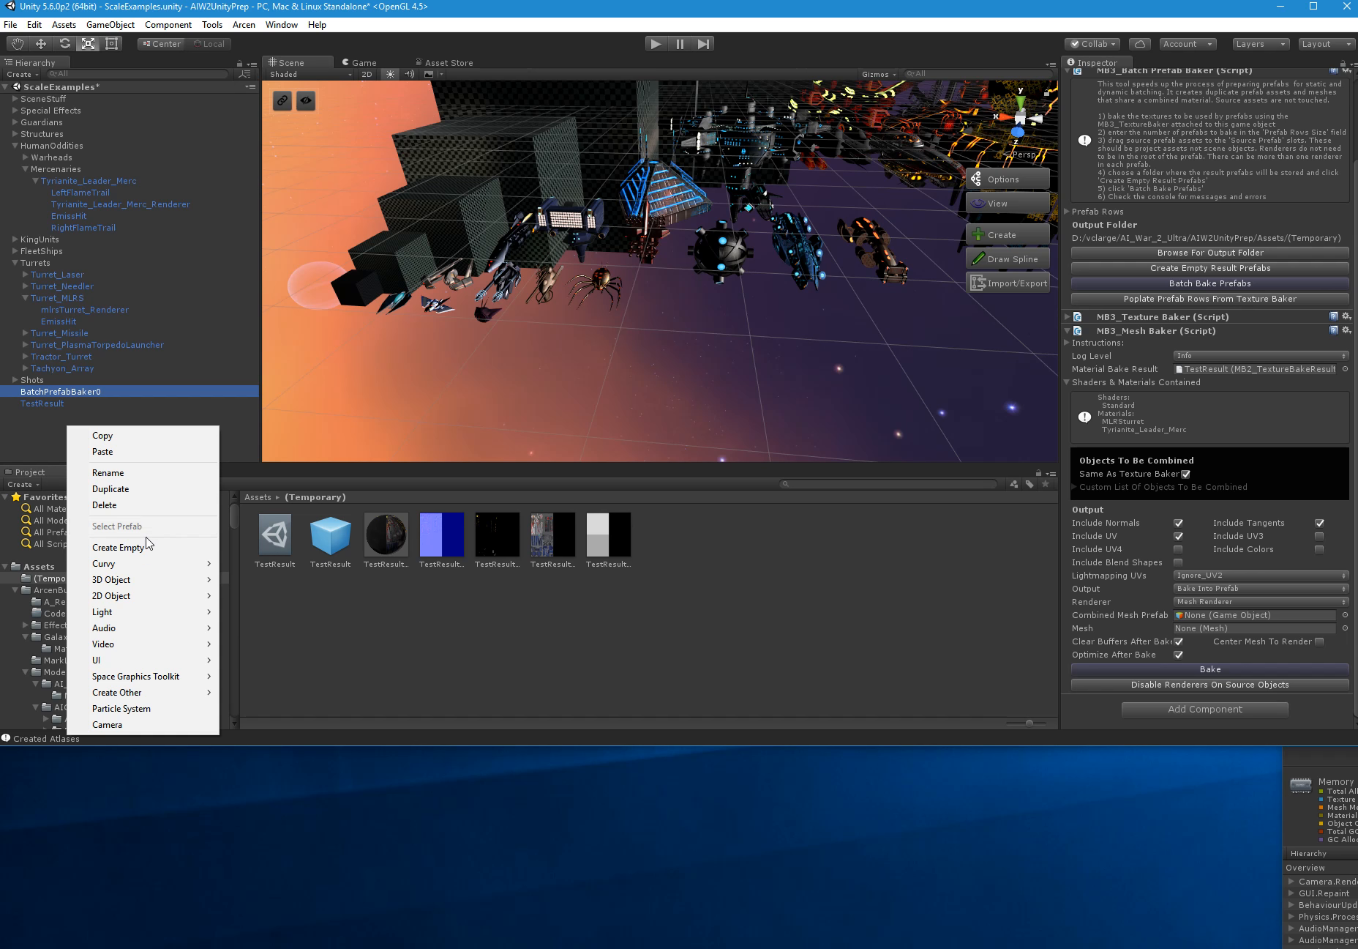
click(50, 387)
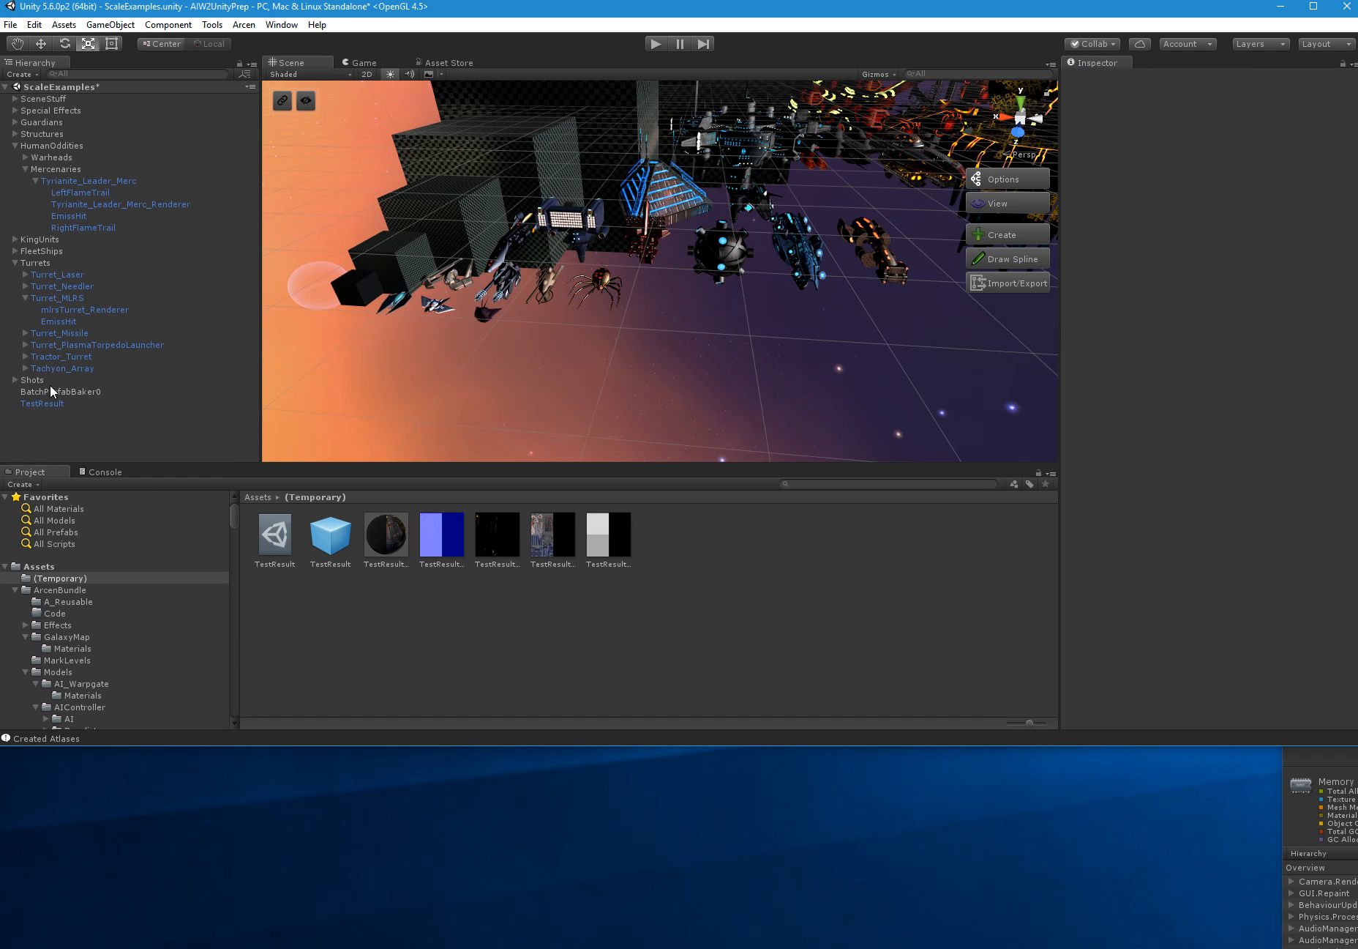
scroll(1112, 595, down, 3)
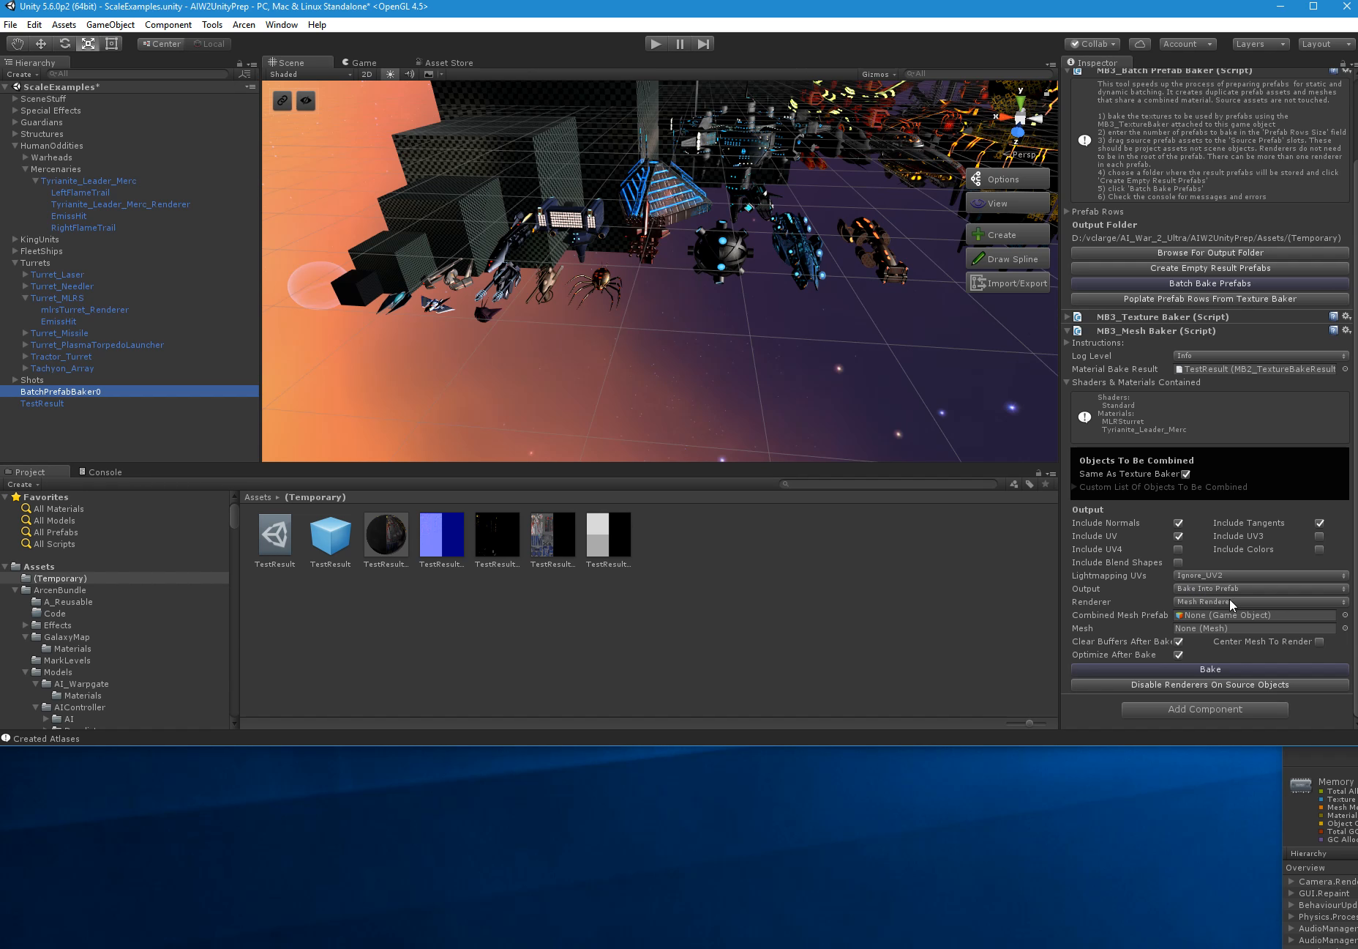
click(1190, 601)
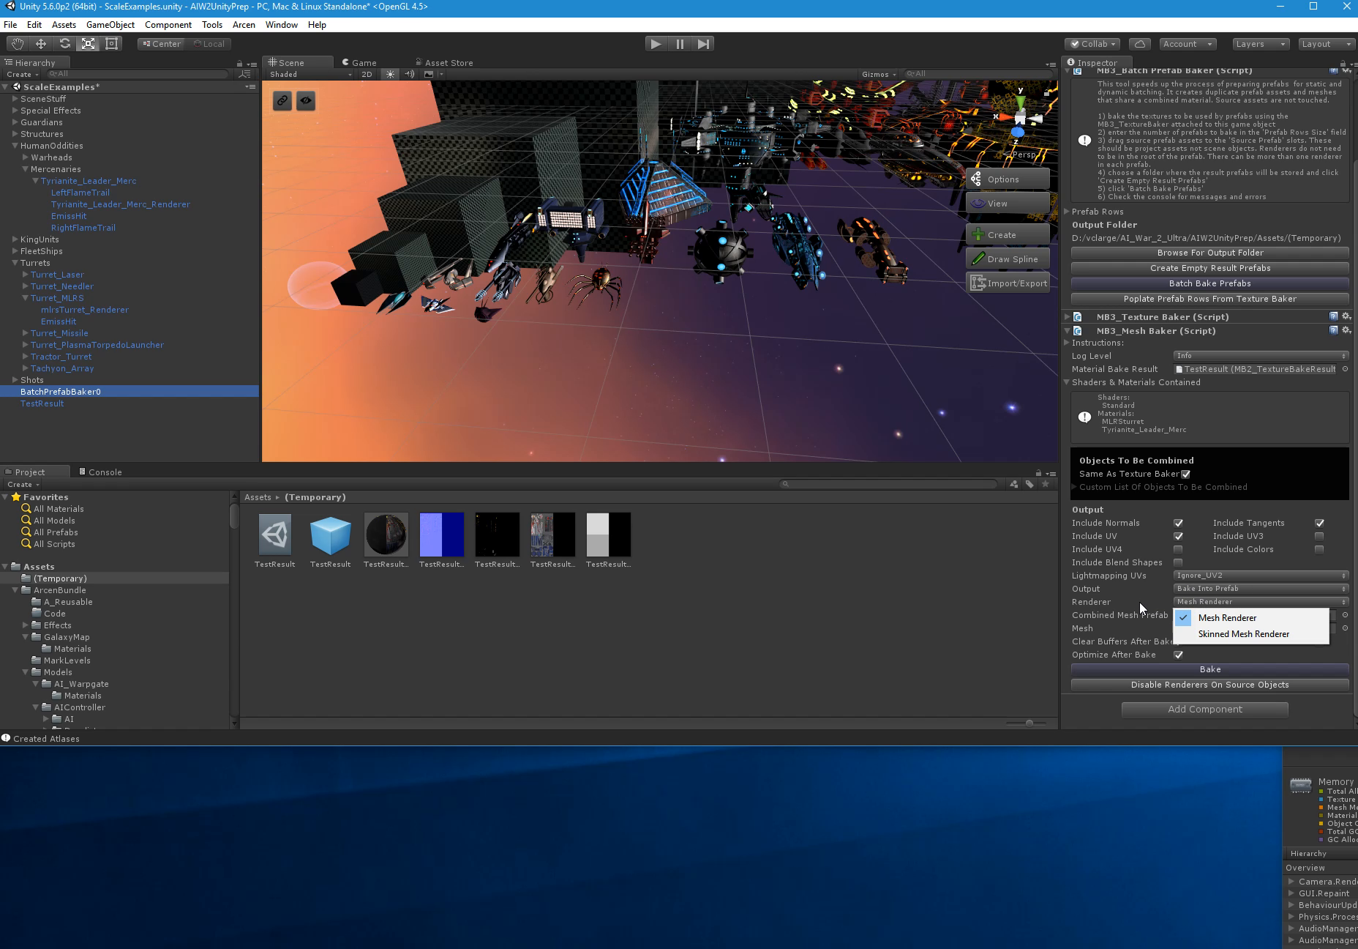
click(1118, 602)
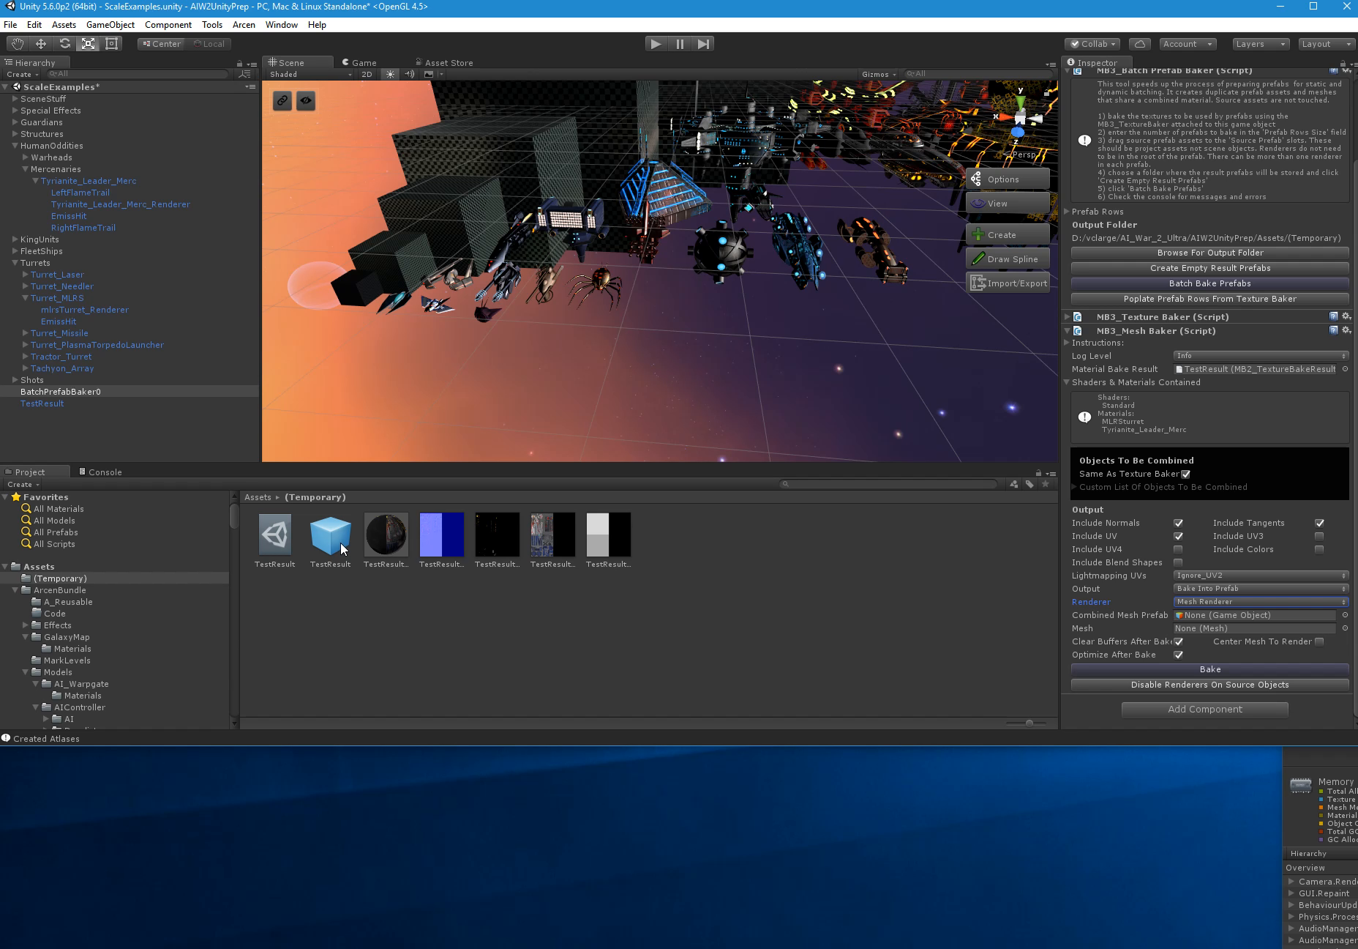
drag(340, 541, 1197, 620)
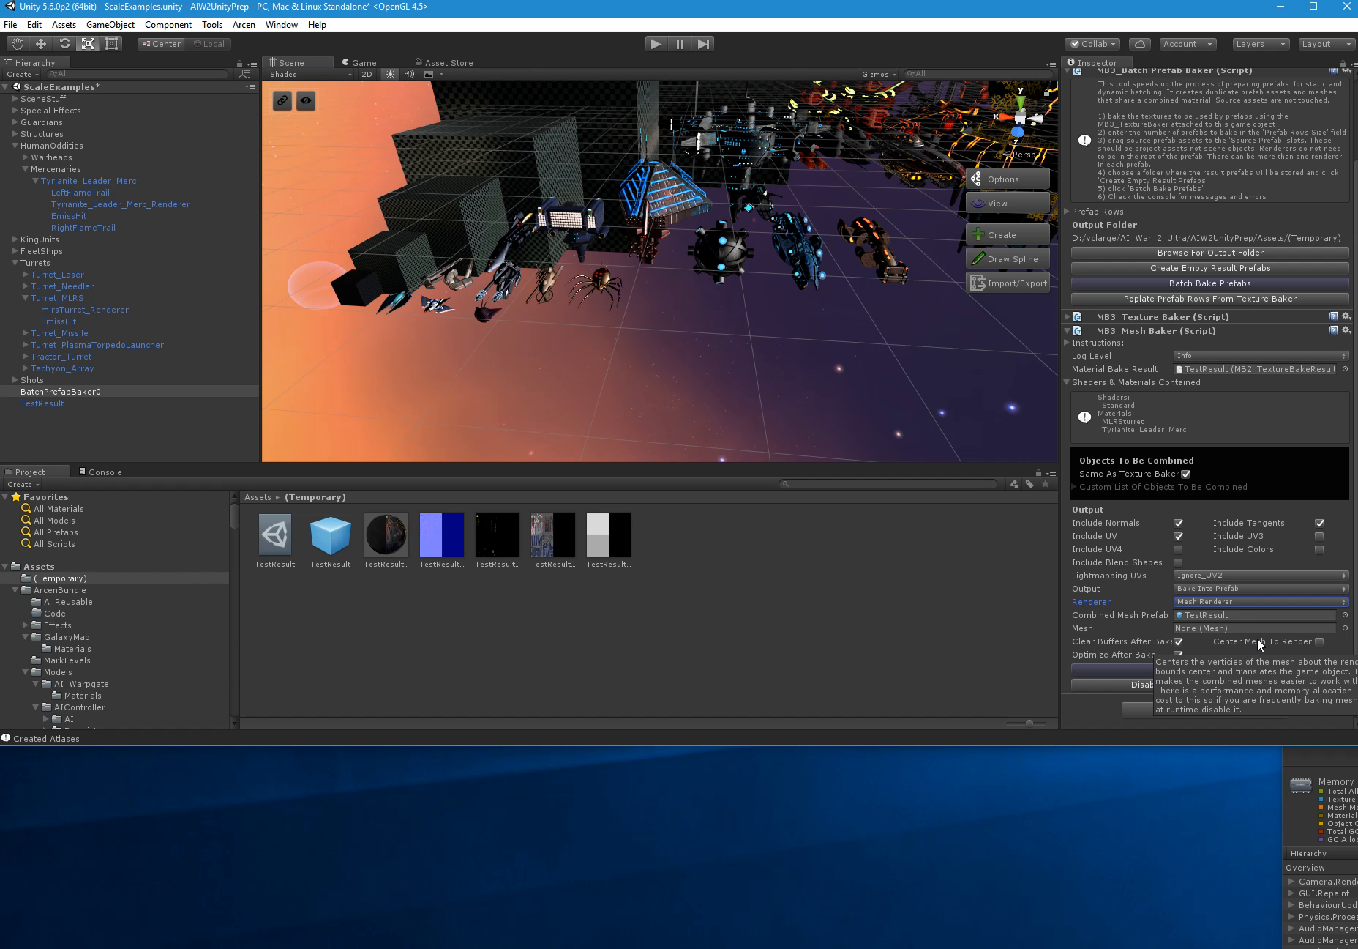
Enable Center Mesh To Render in the Mesh Baker and bake the combined mesh into the prefab
click(1321, 642)
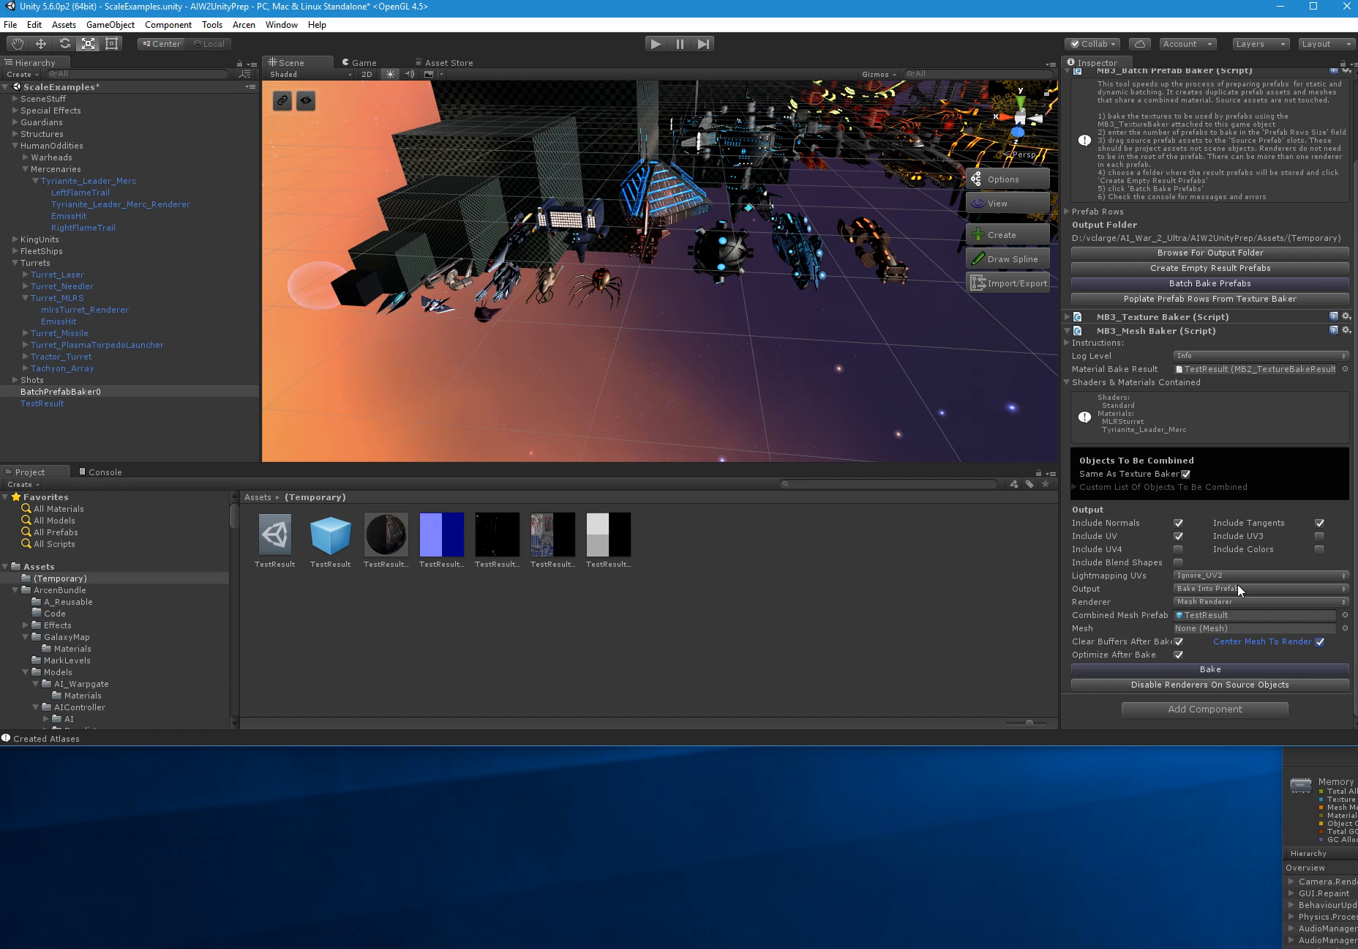
scroll(1238, 584, up, 3)
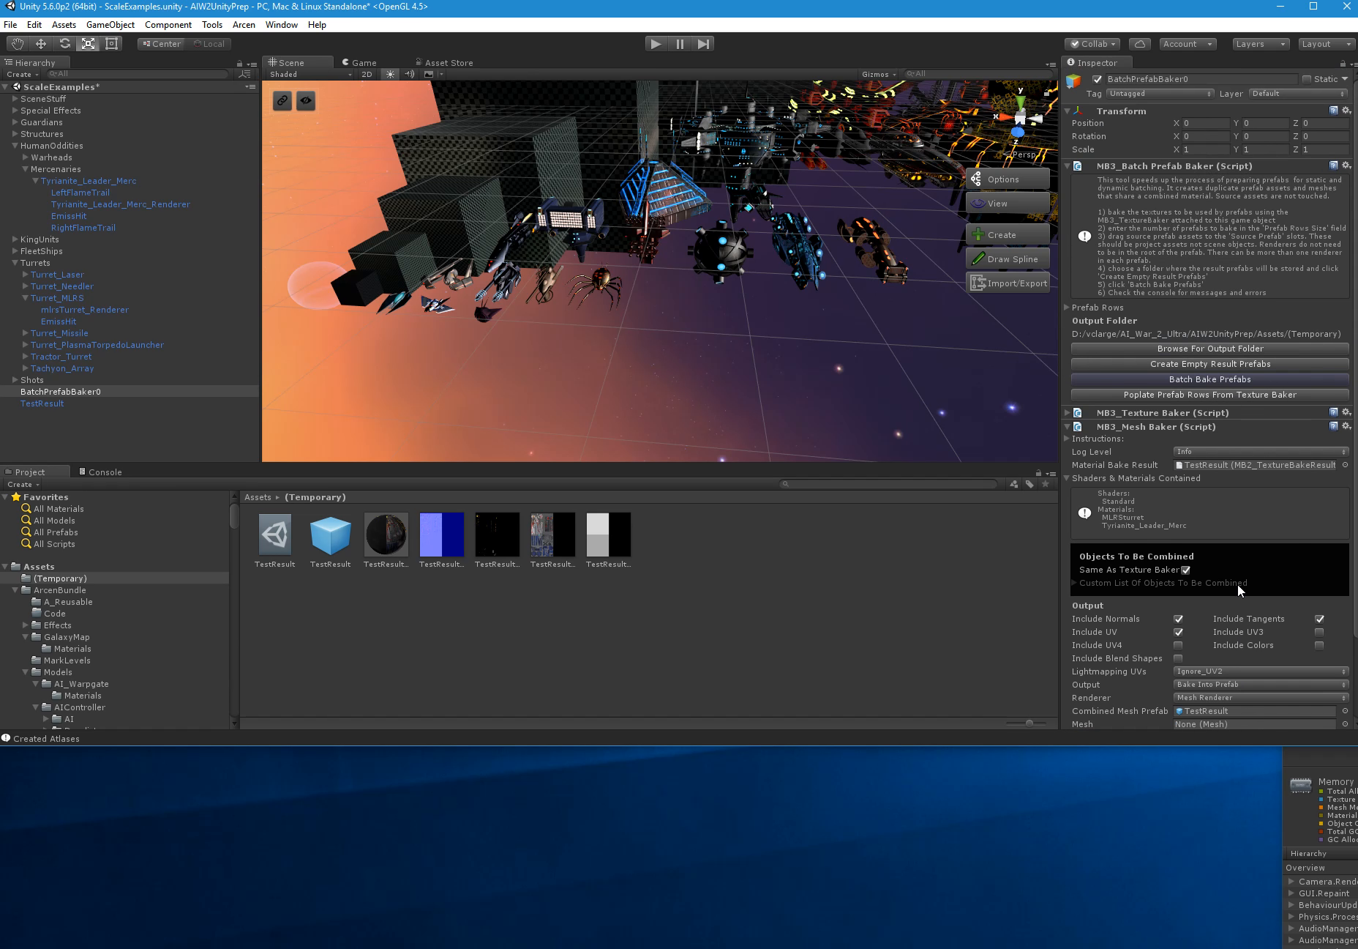
scroll(1238, 584, down, 3)
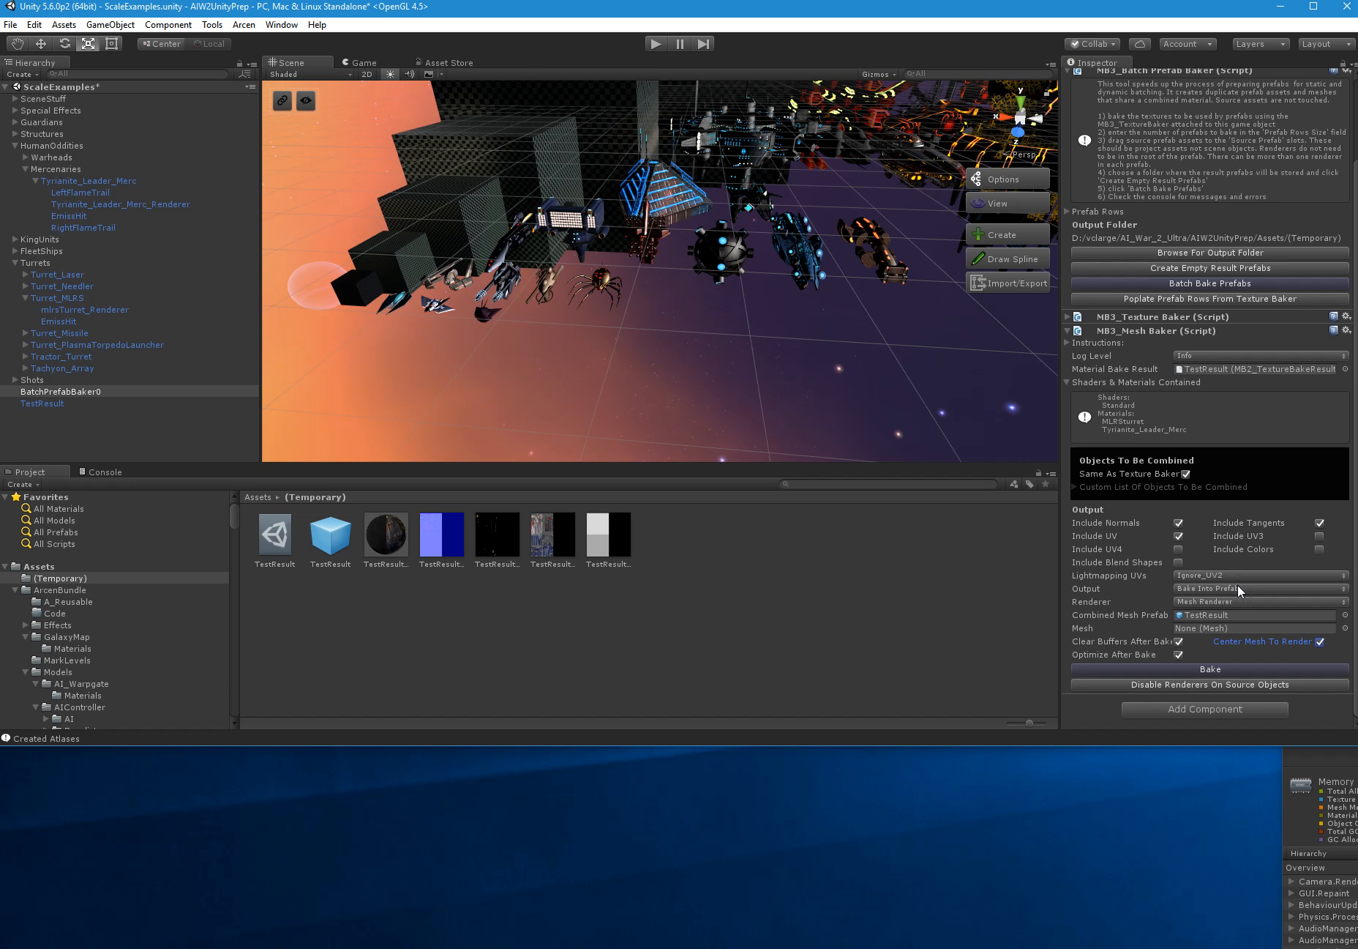
scroll(1237, 584, up, 3)
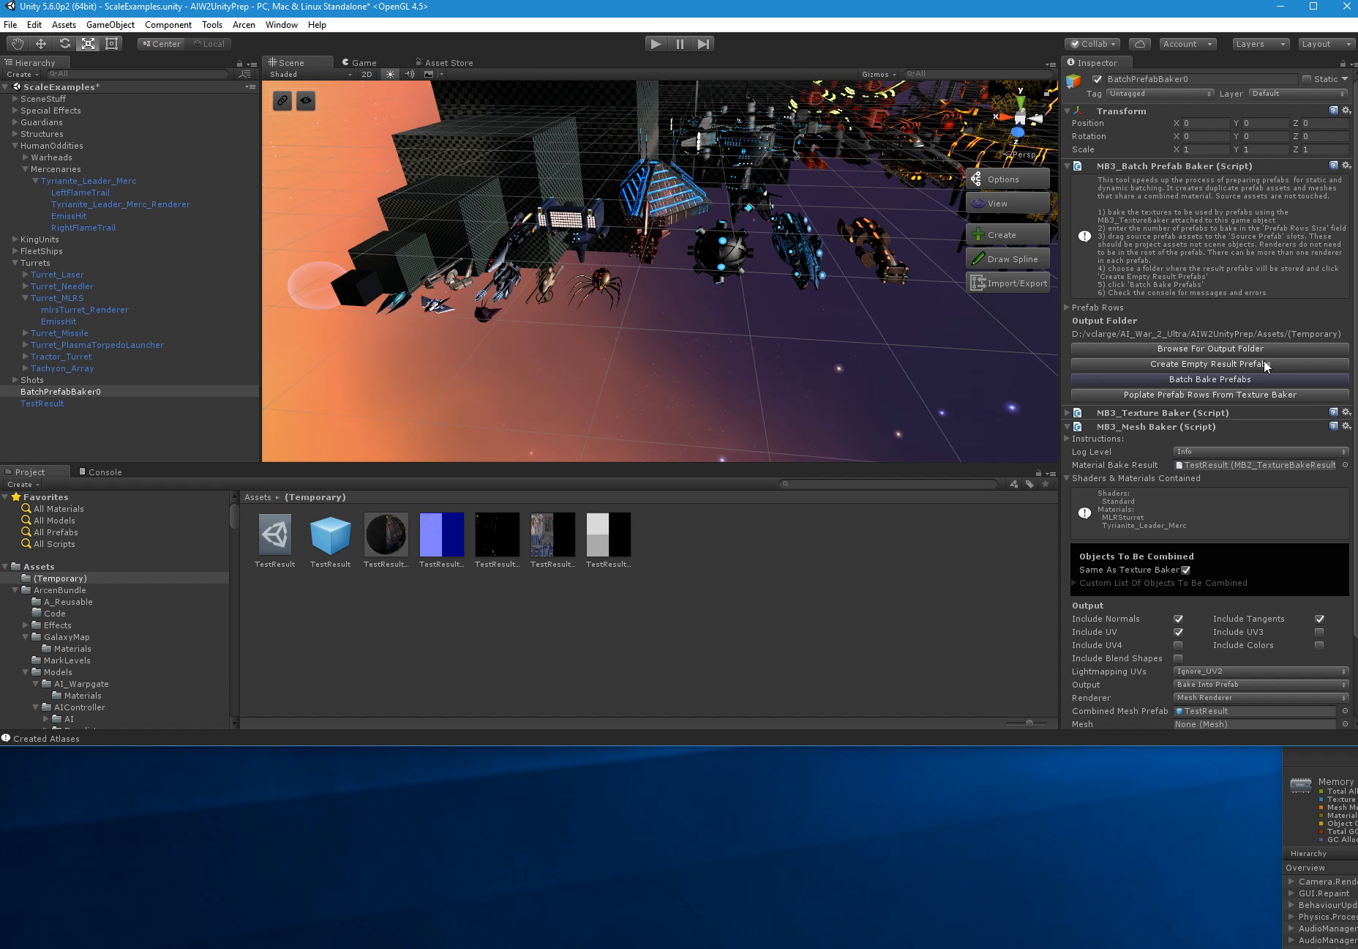
scroll(1271, 468, down, 3)
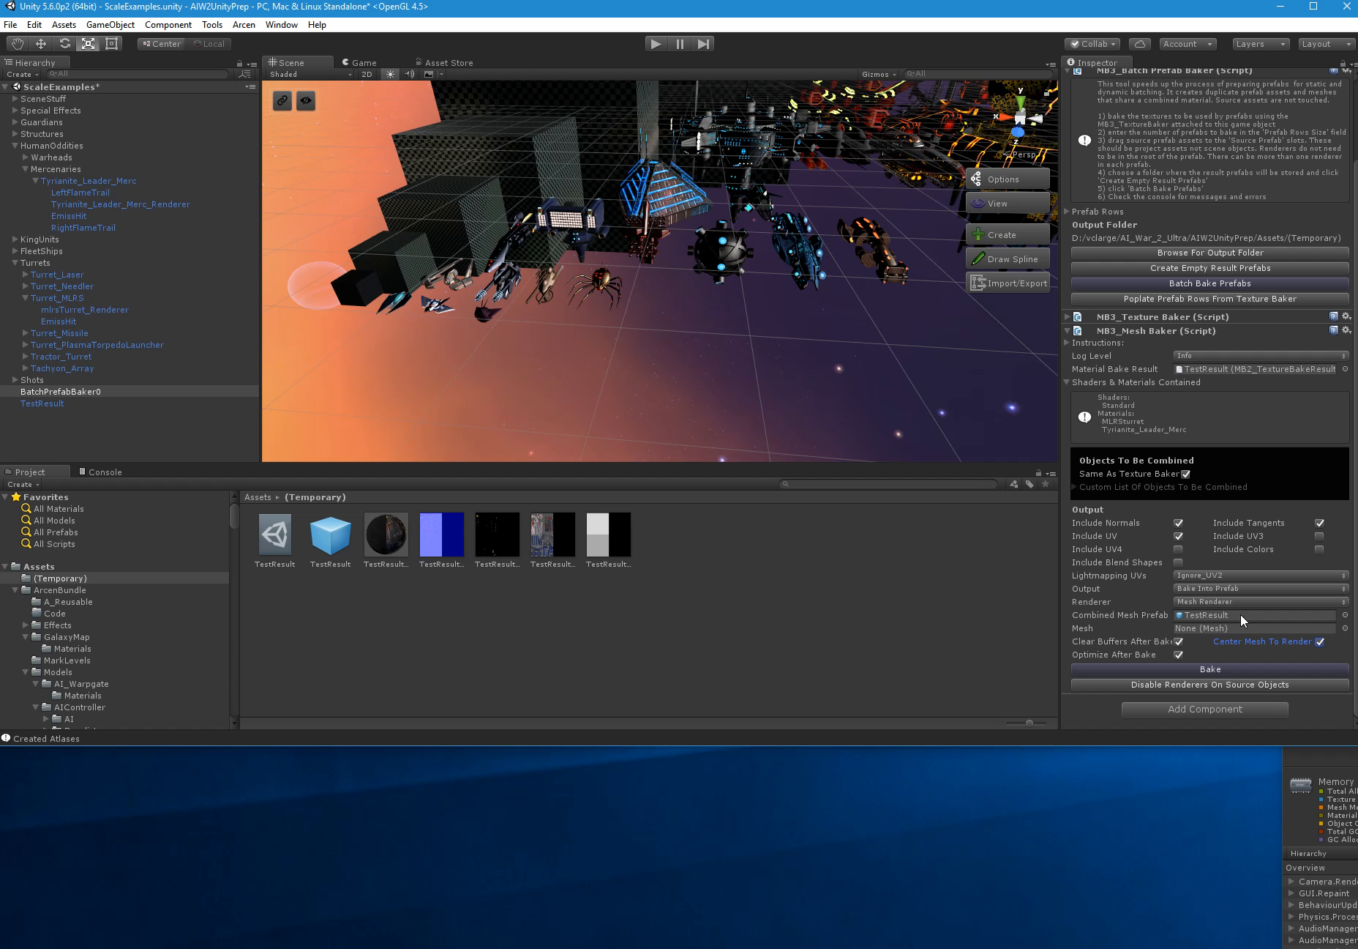
click(1226, 670)
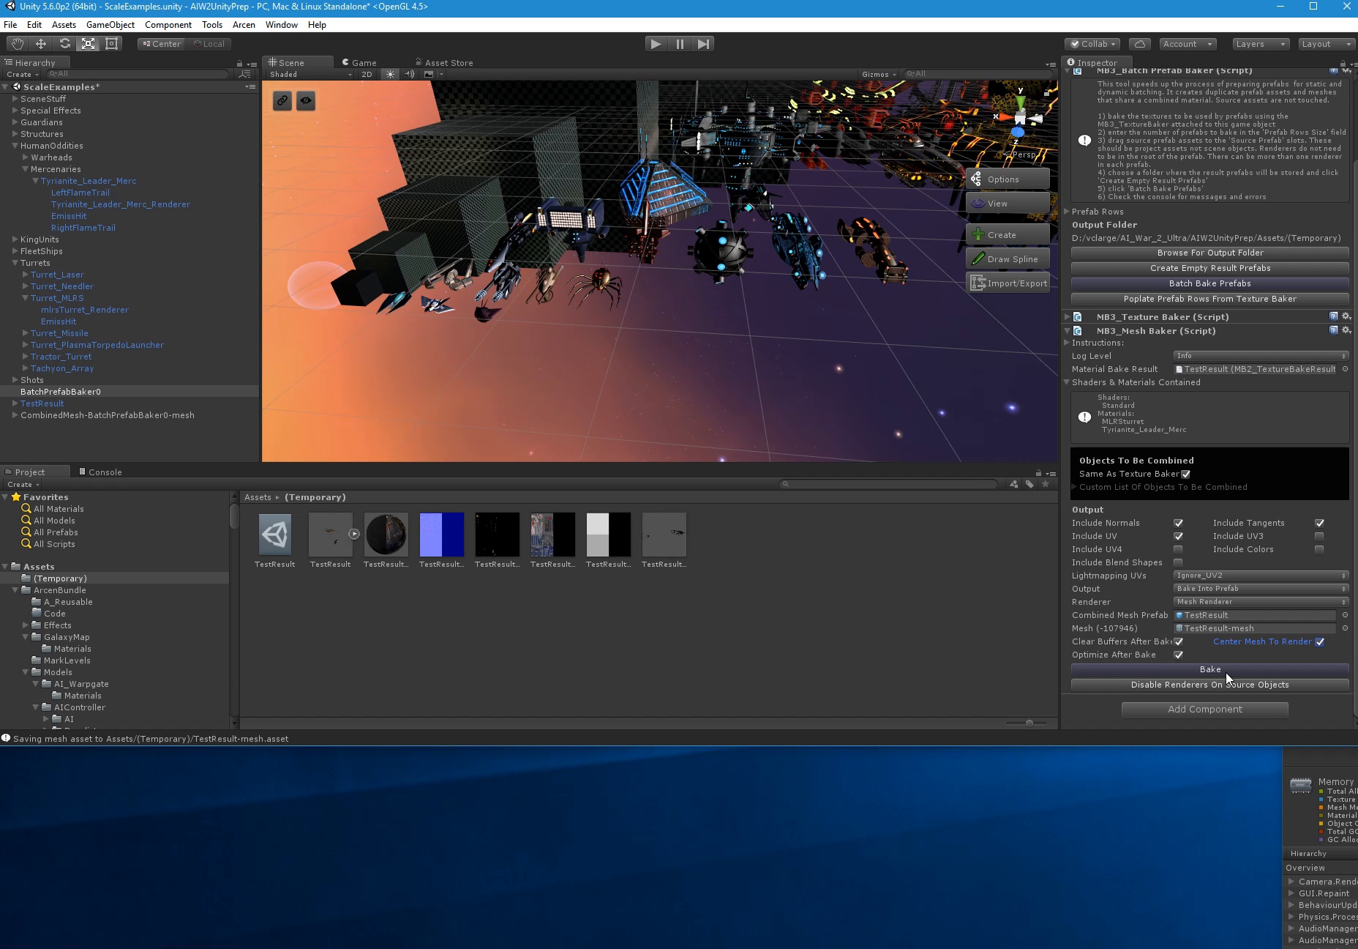
Inspect the baked TestResult-mesh asset, the TestResult prefab and the mesh object inside that prefab
click(674, 540)
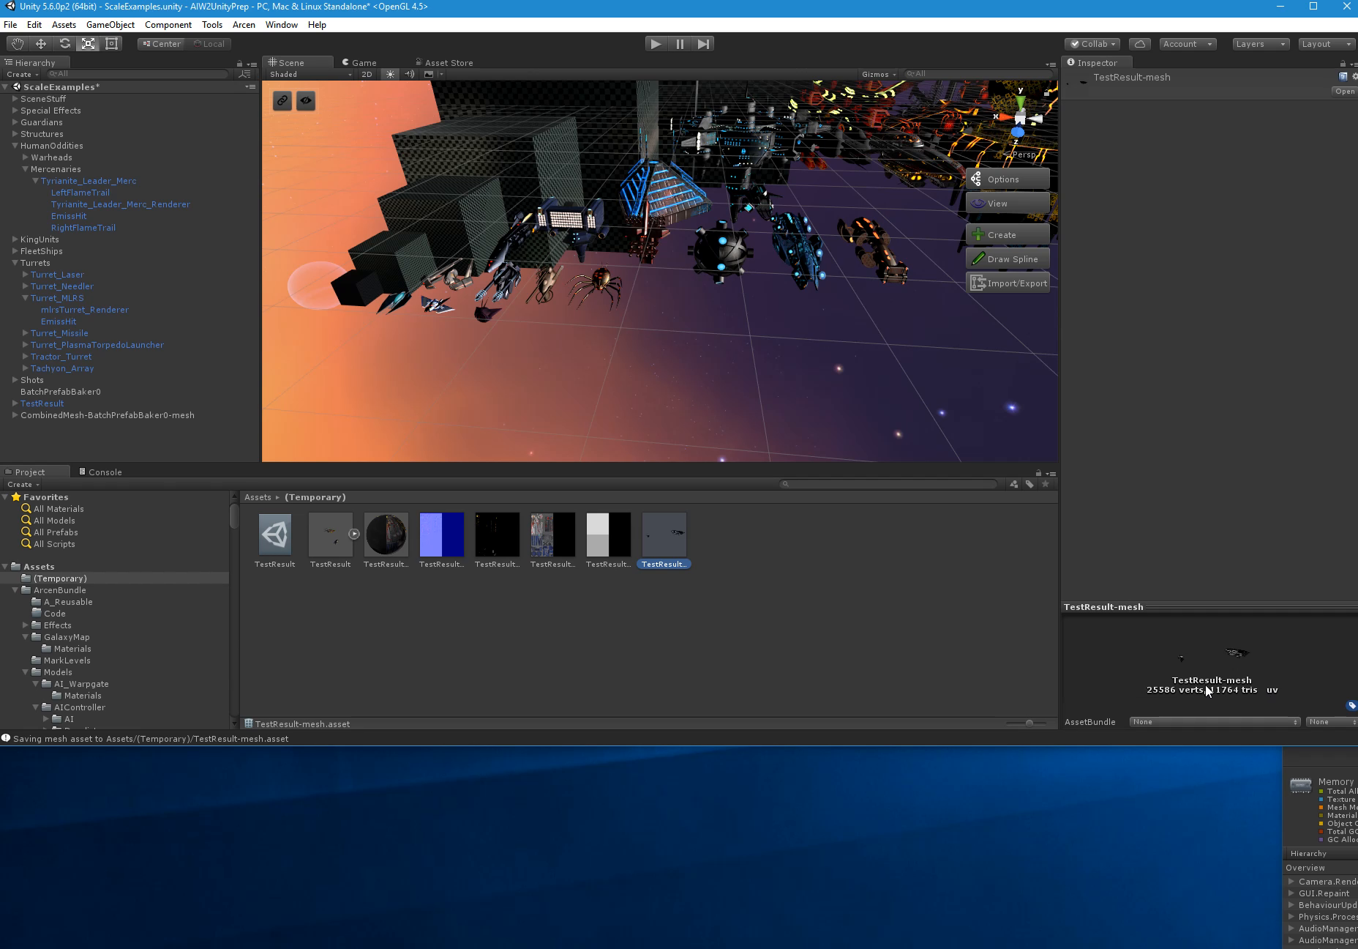
click(337, 546)
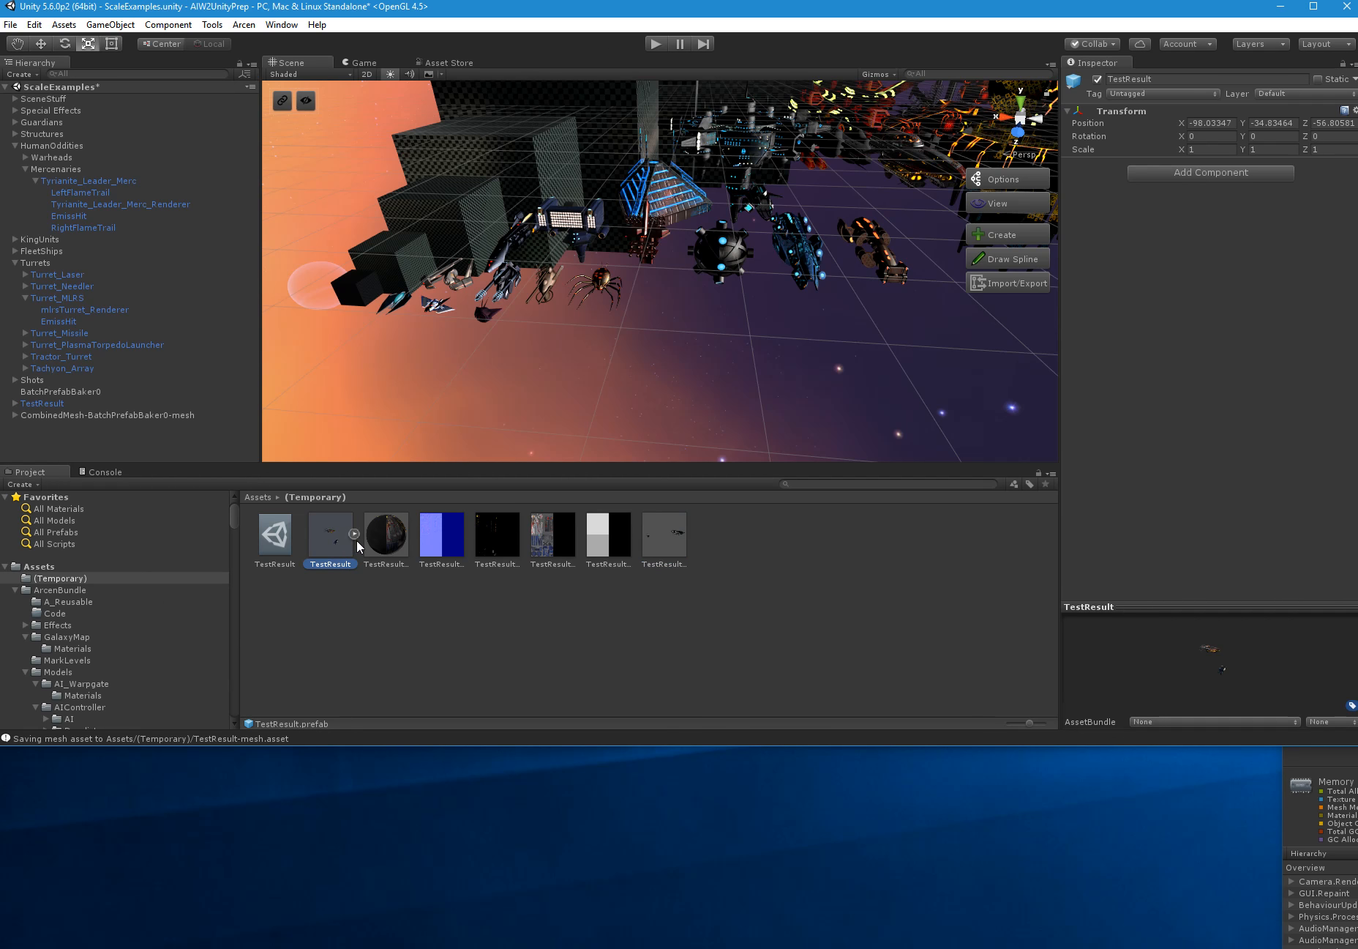
click(374, 556)
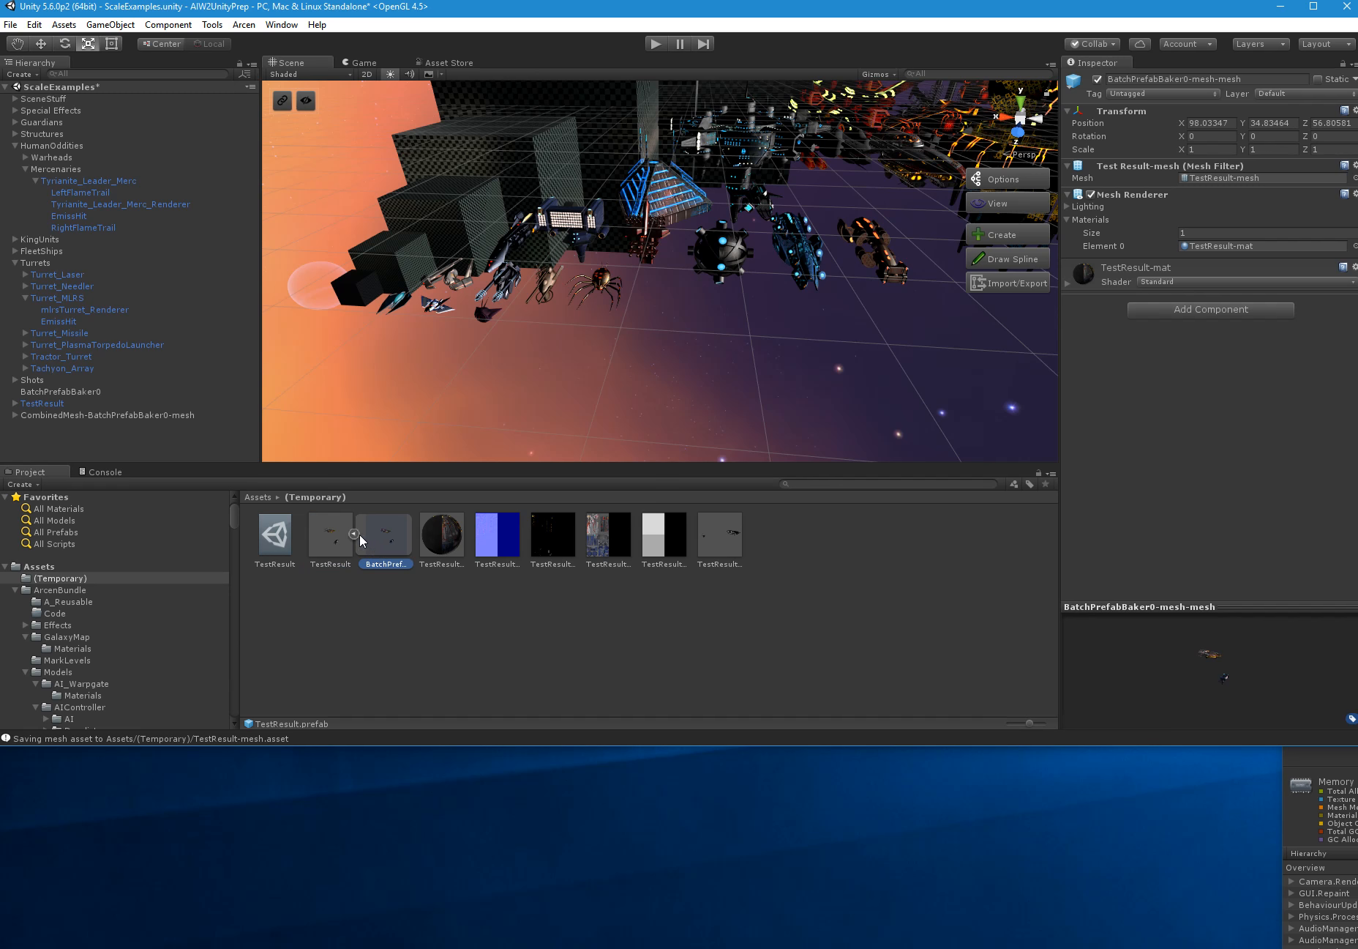
click(336, 548)
Examine the new combined mesh object in the scene, expand the TestResult instance and frame it in the view
click(93, 415)
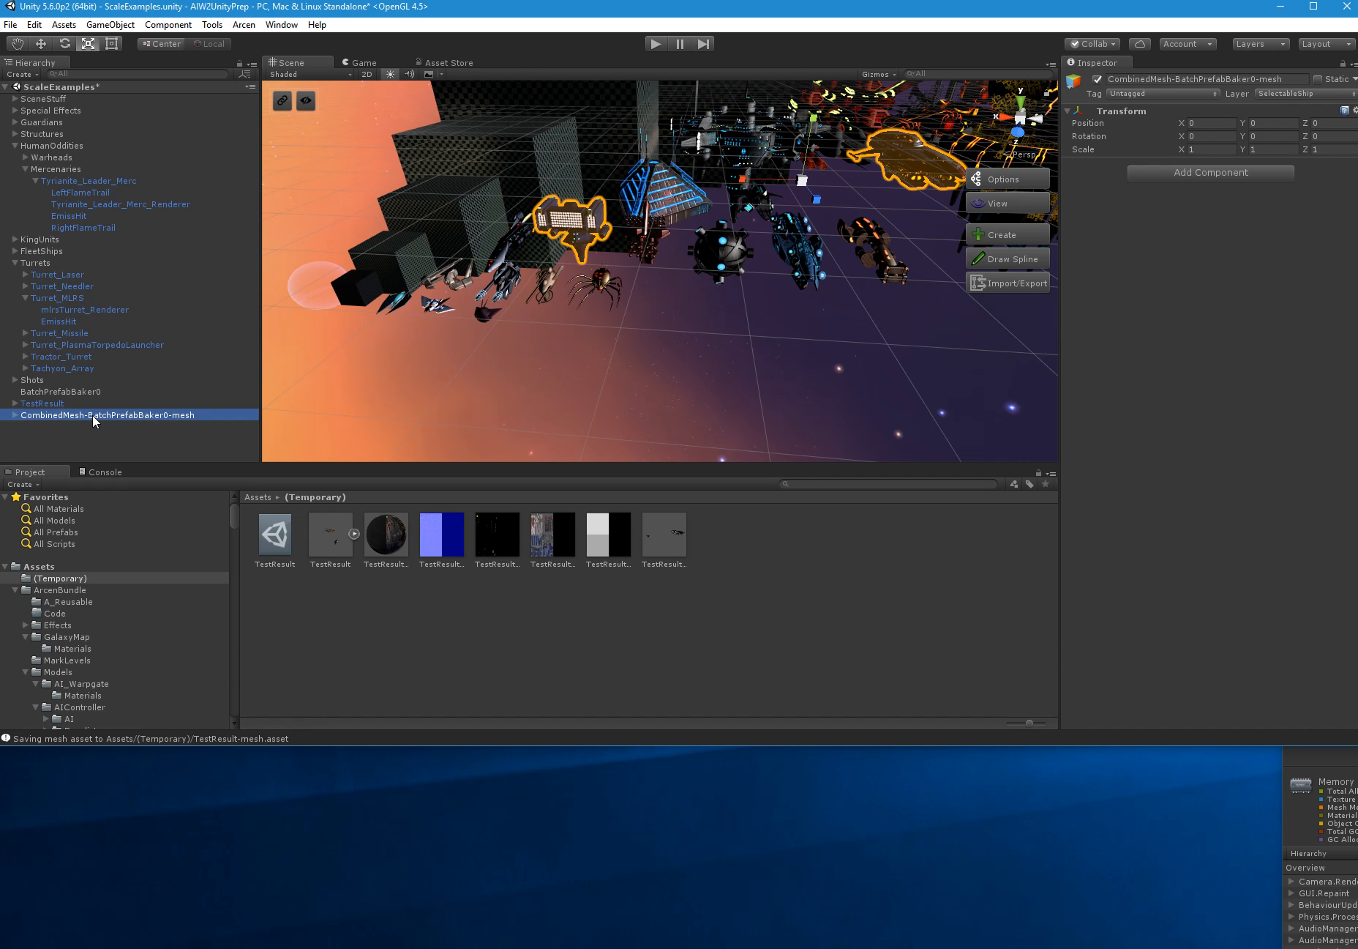
click(15, 415)
click(15, 415)
click(15, 403)
click(41, 405)
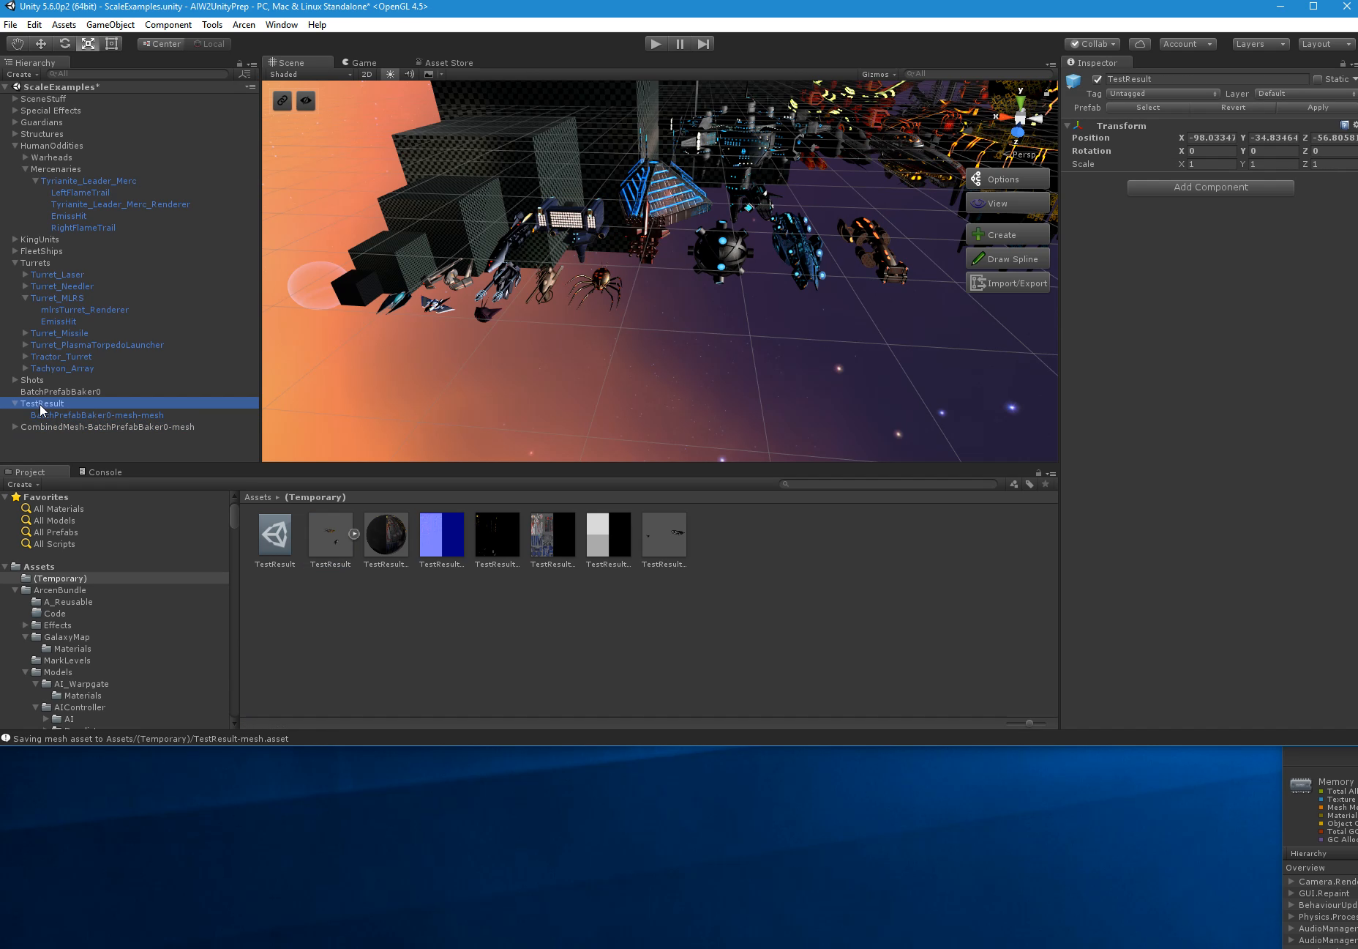
double_click(60, 403)
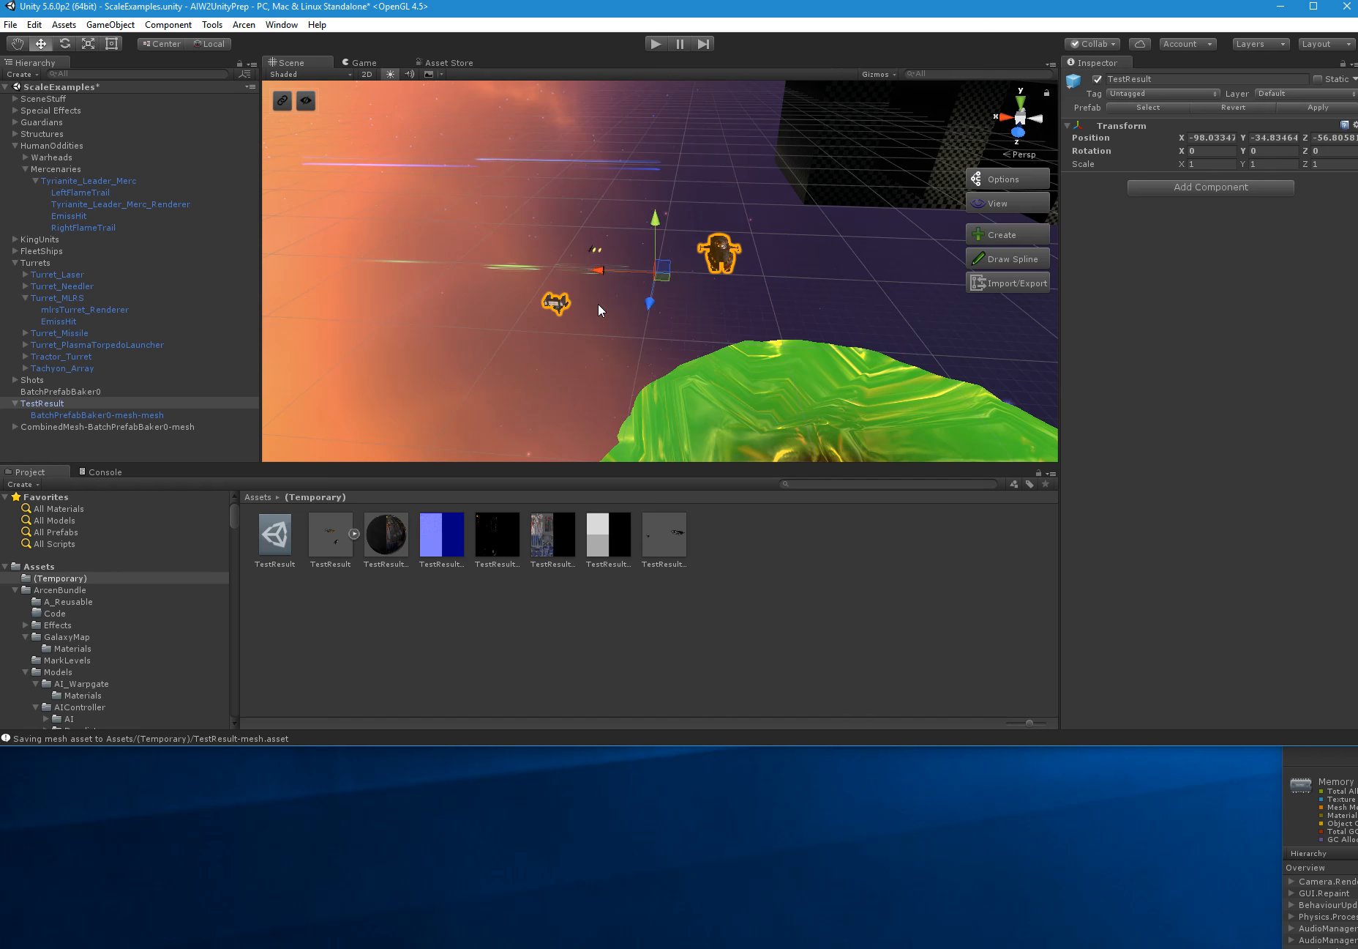
View the leader ship up close in the scene and inspect the baked TestResult-mat emission map atlas
alt+drag(598, 305, 681, 318)
click(842, 196)
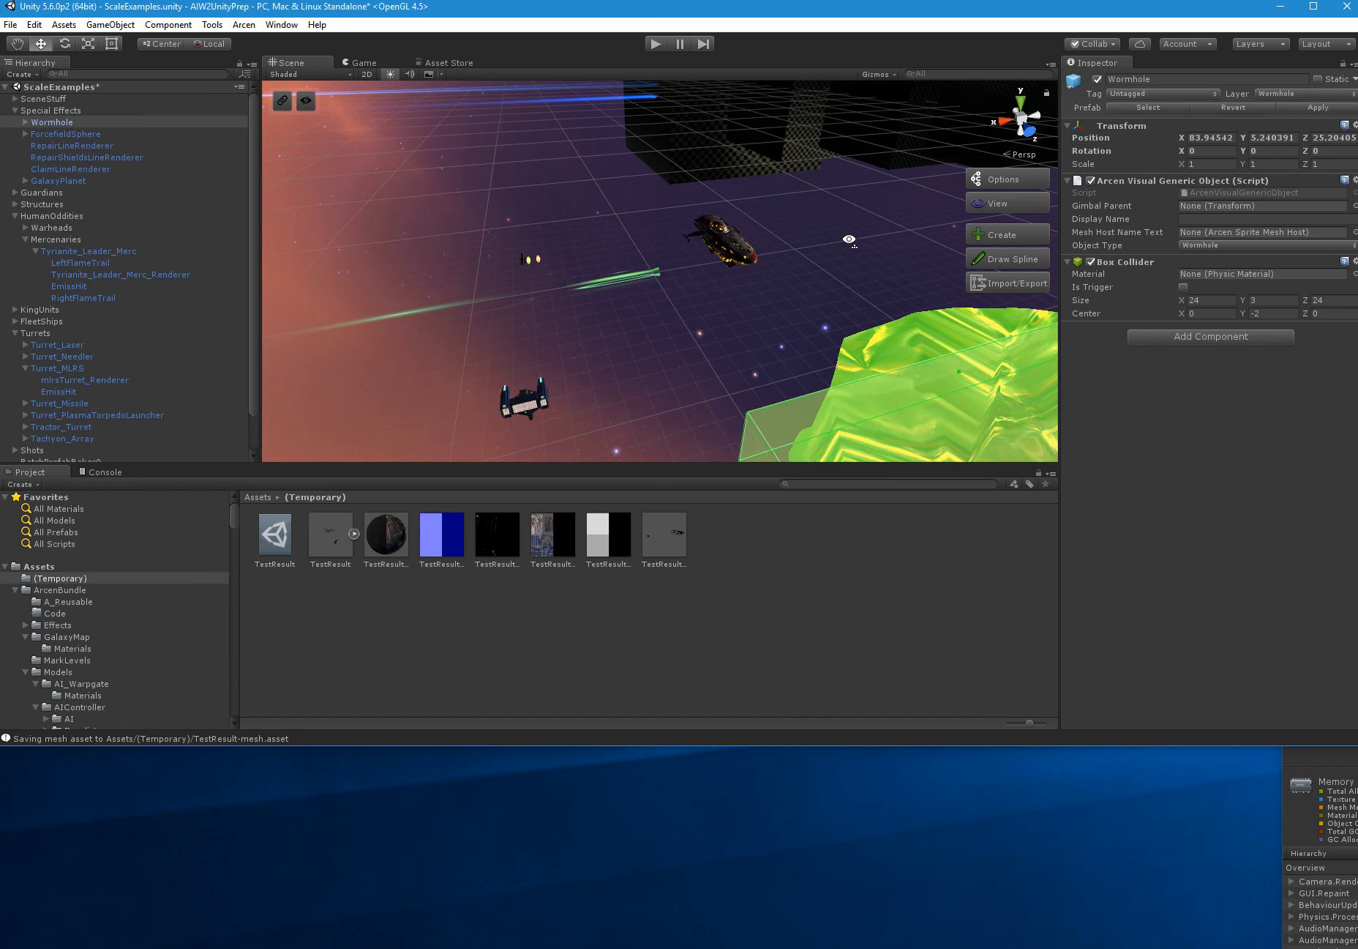
right_drag(843, 196, 484, 203)
key(s)
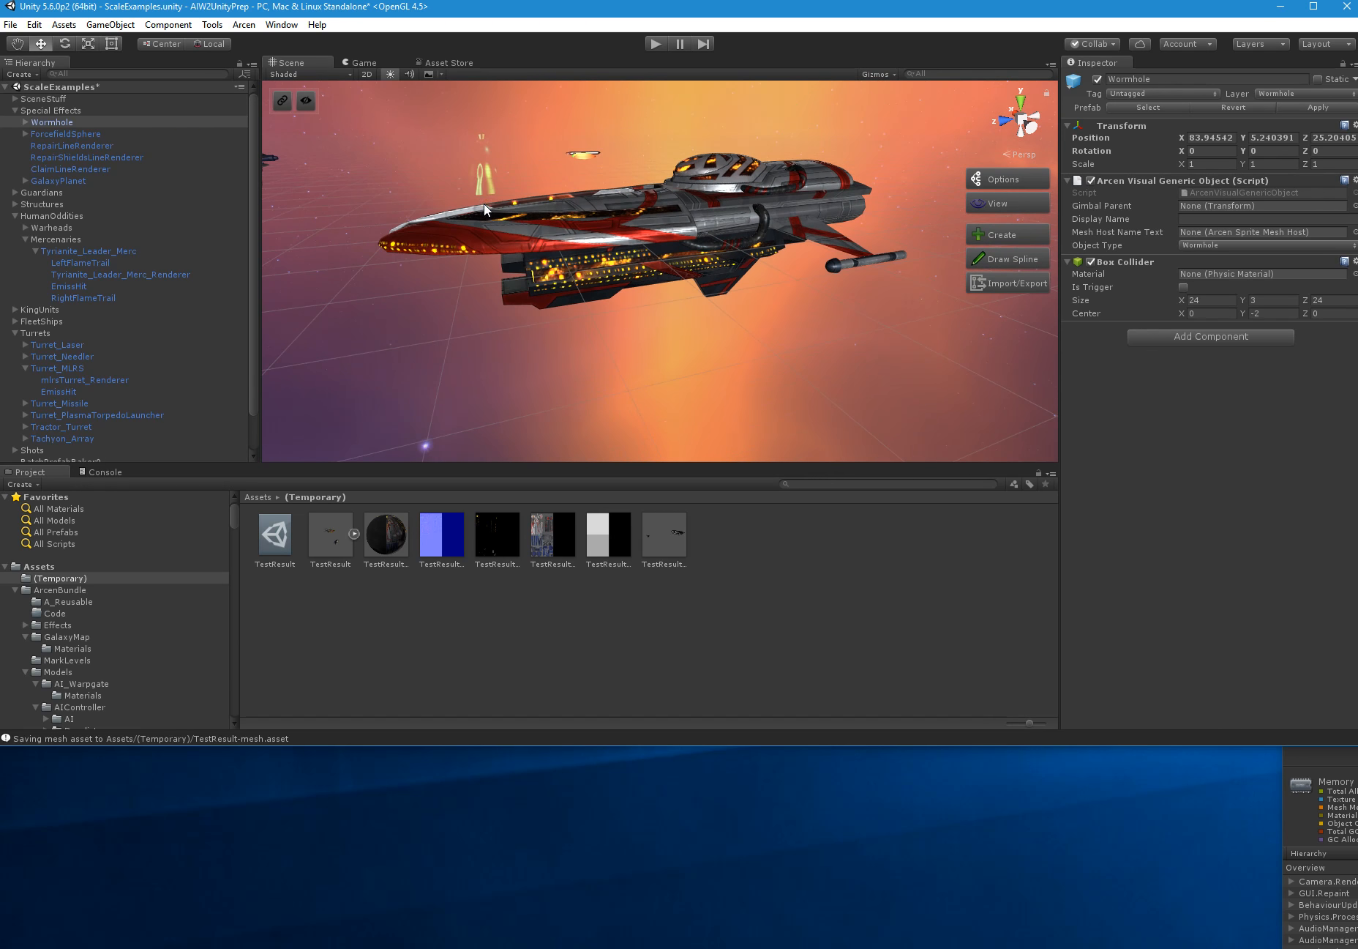
click(493, 545)
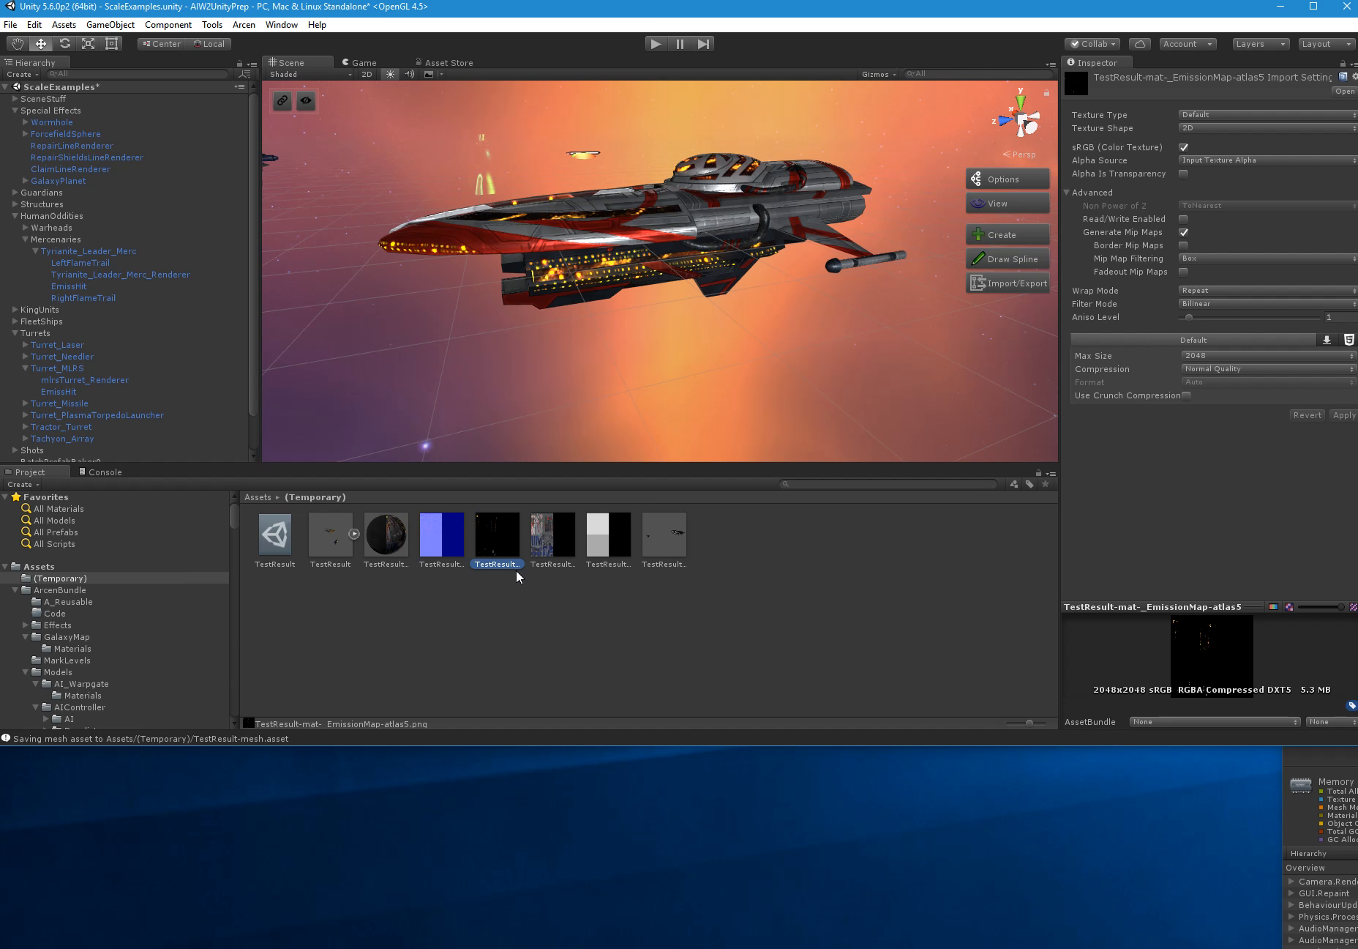
Set the compression of the baked TestResult-mat MainTex atlas to High Quality and apply the import settings
click(568, 538)
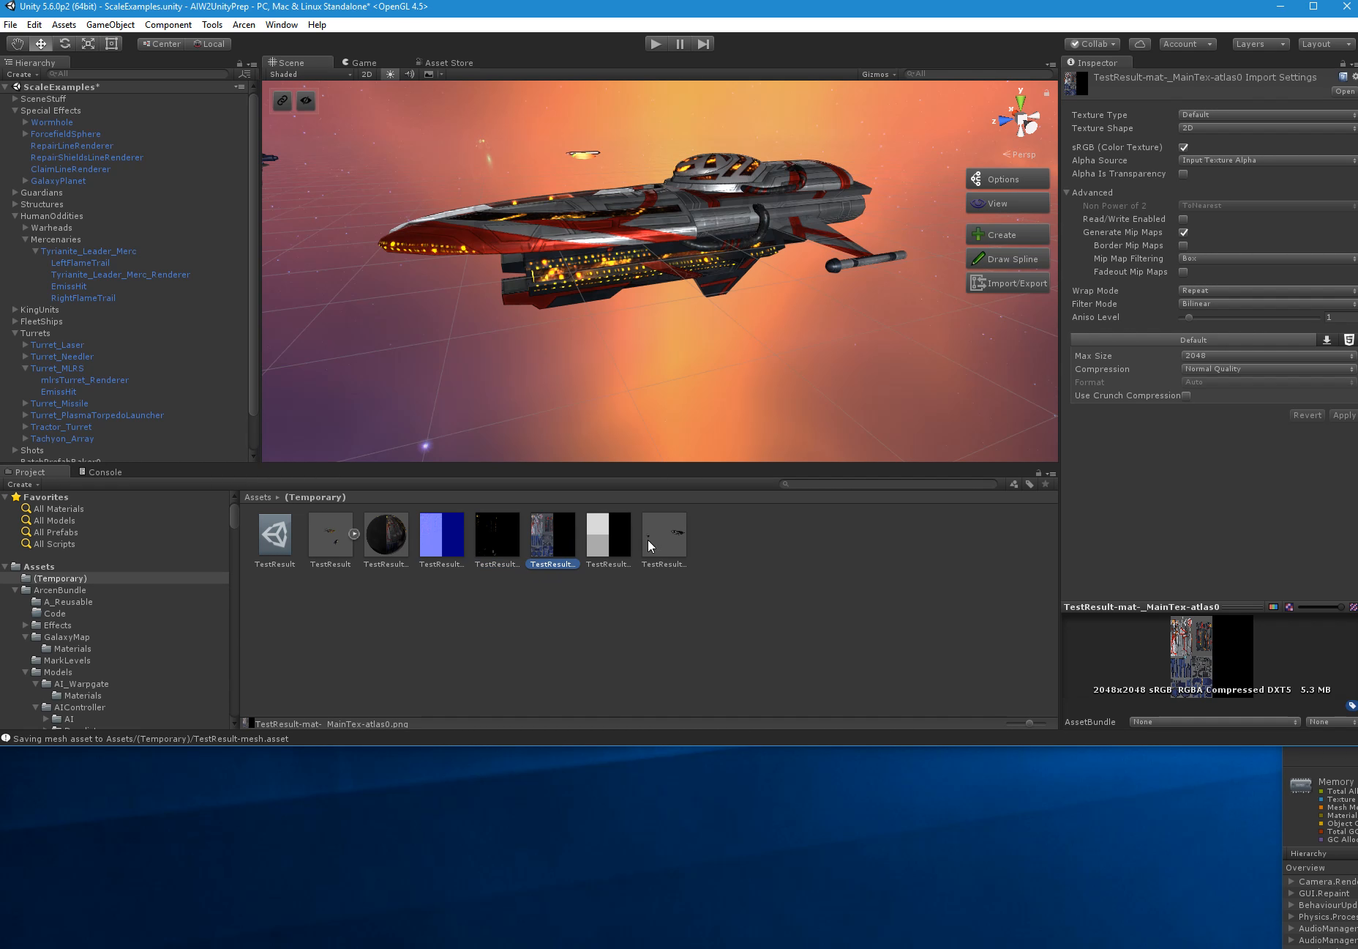
click(1213, 366)
click(1211, 431)
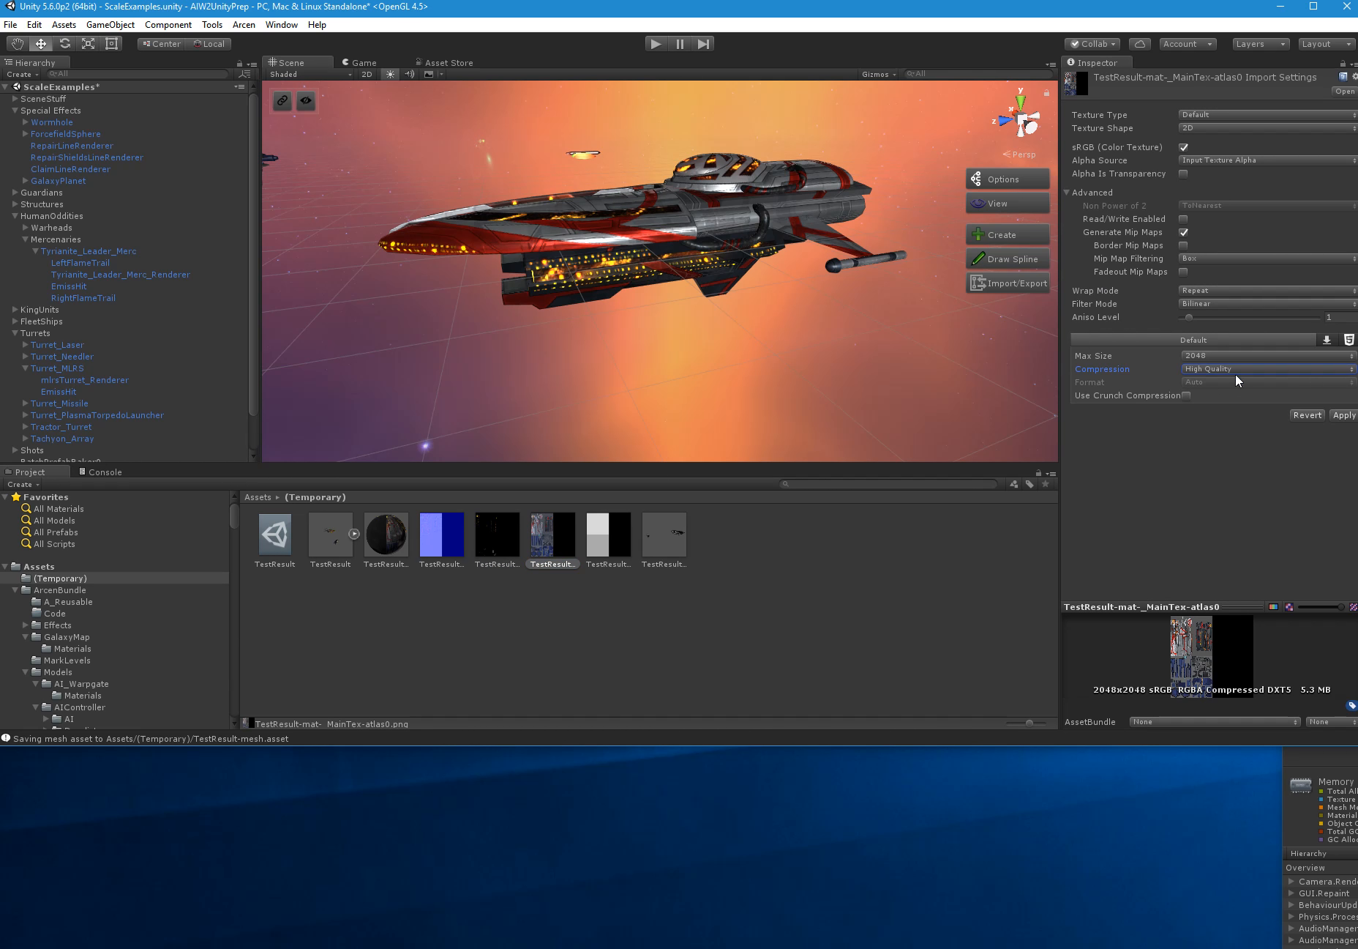
click(1339, 417)
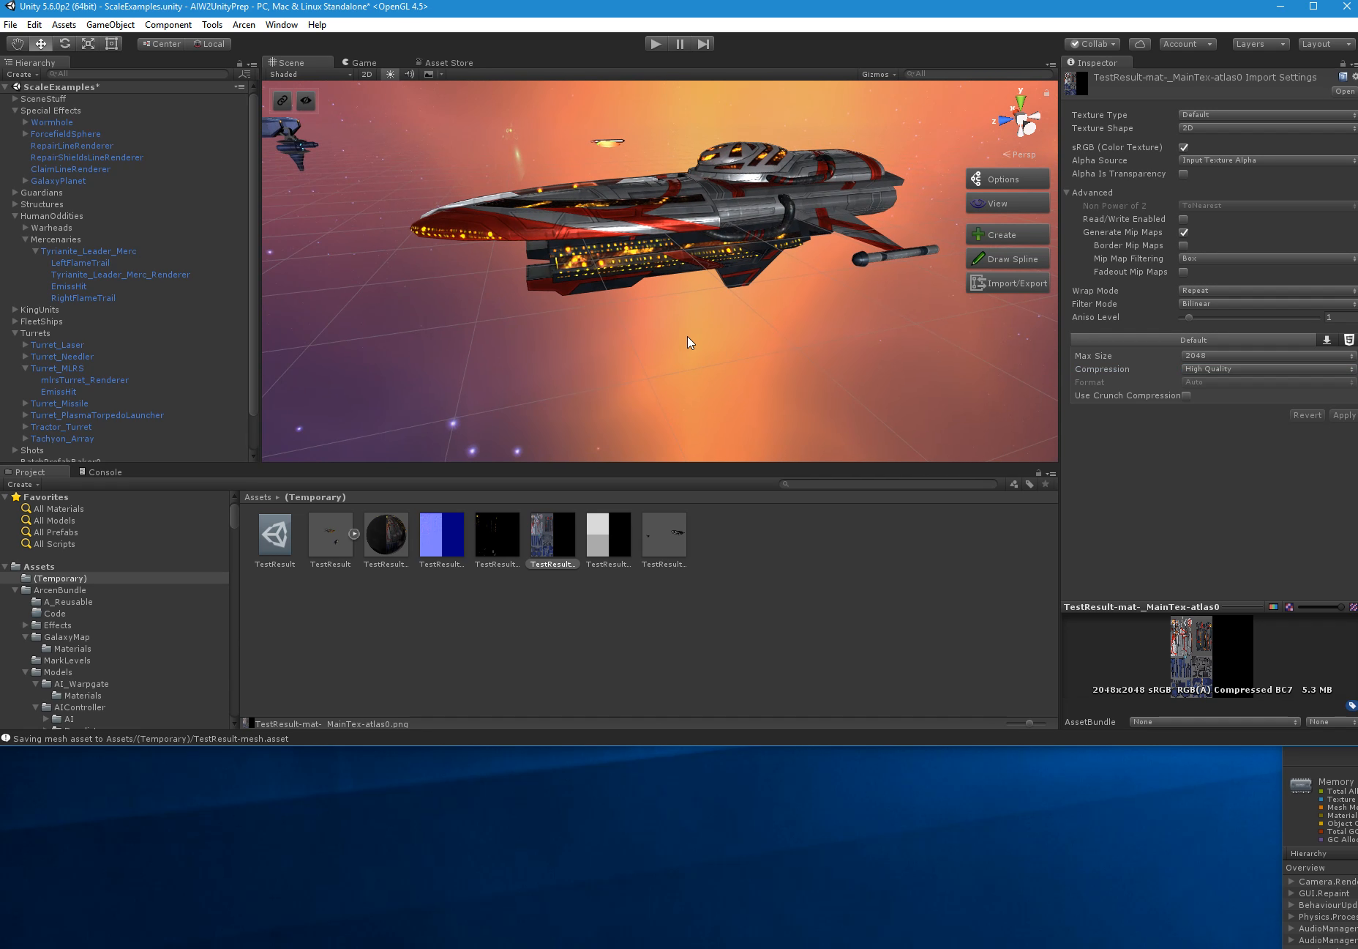
Set the compression of the TestResult-mat EmissionMap atlas to High Quality and apply the import settings
click(478, 534)
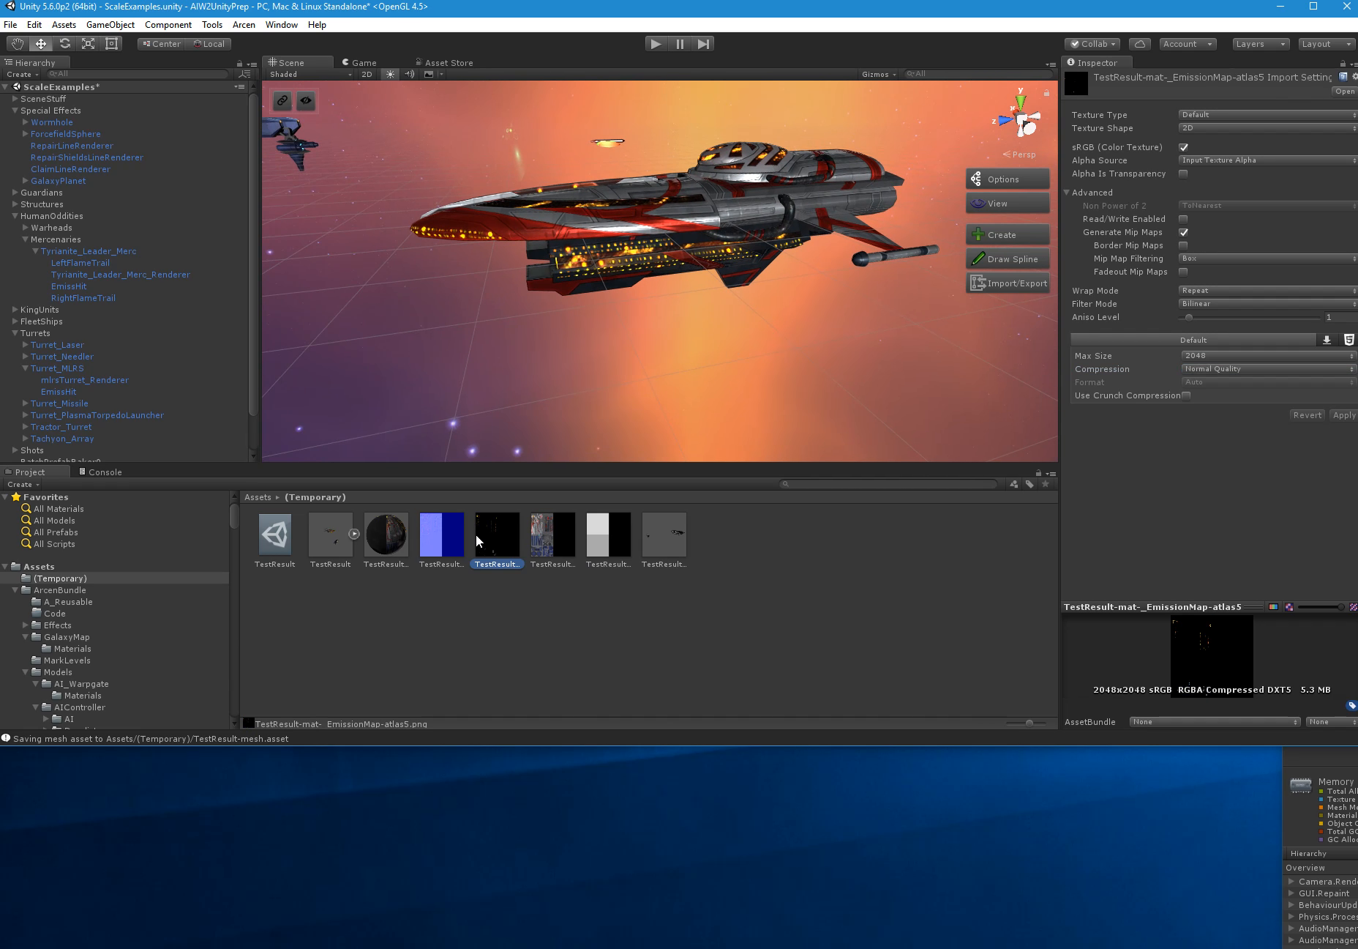
click(1236, 371)
click(1237, 433)
click(1344, 415)
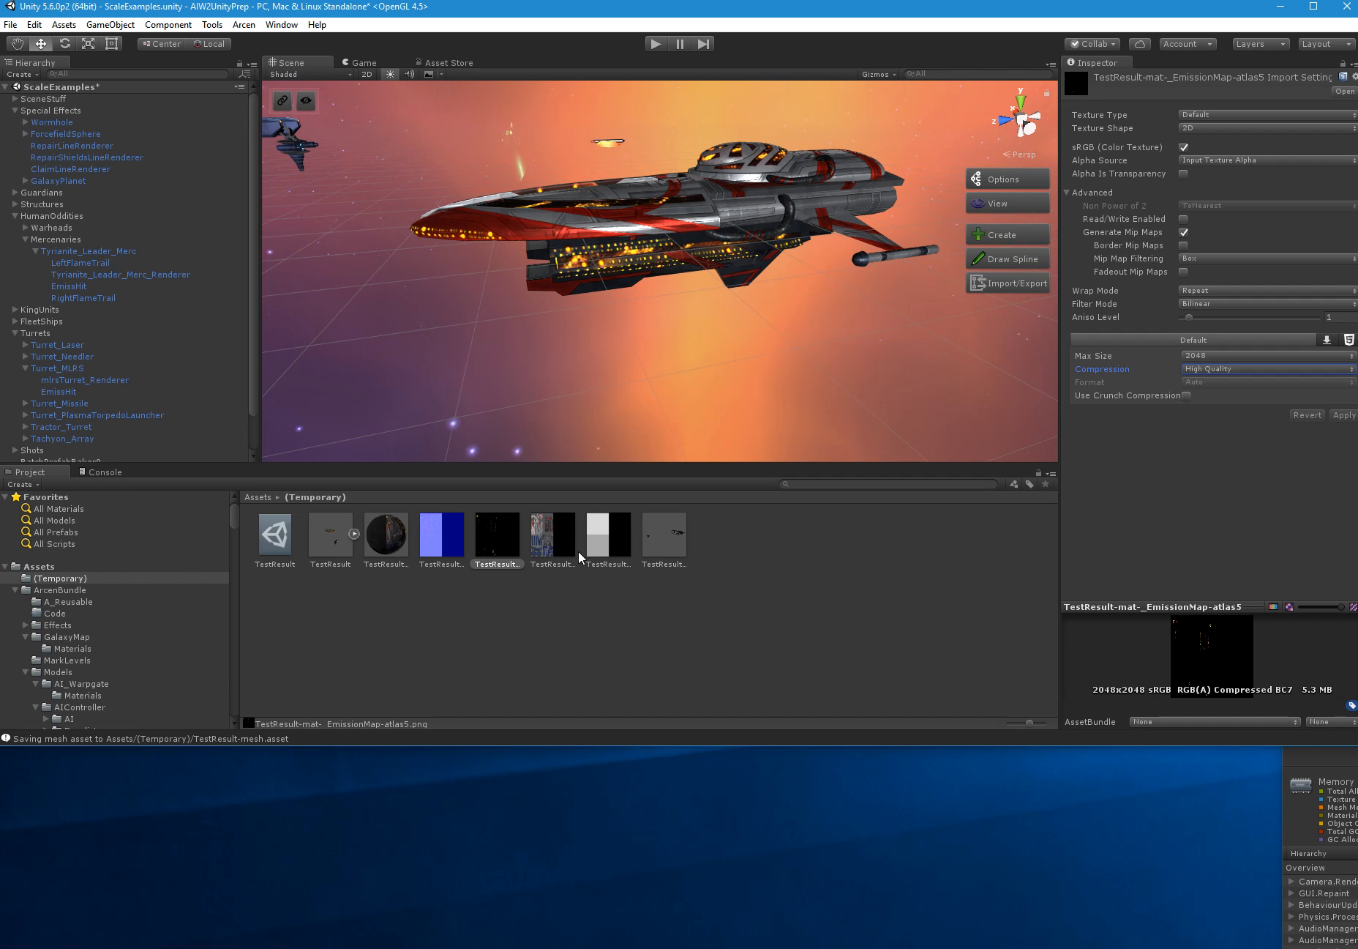
Recheck the MainTex atlas and view the leader ship up close in the scene
click(553, 562)
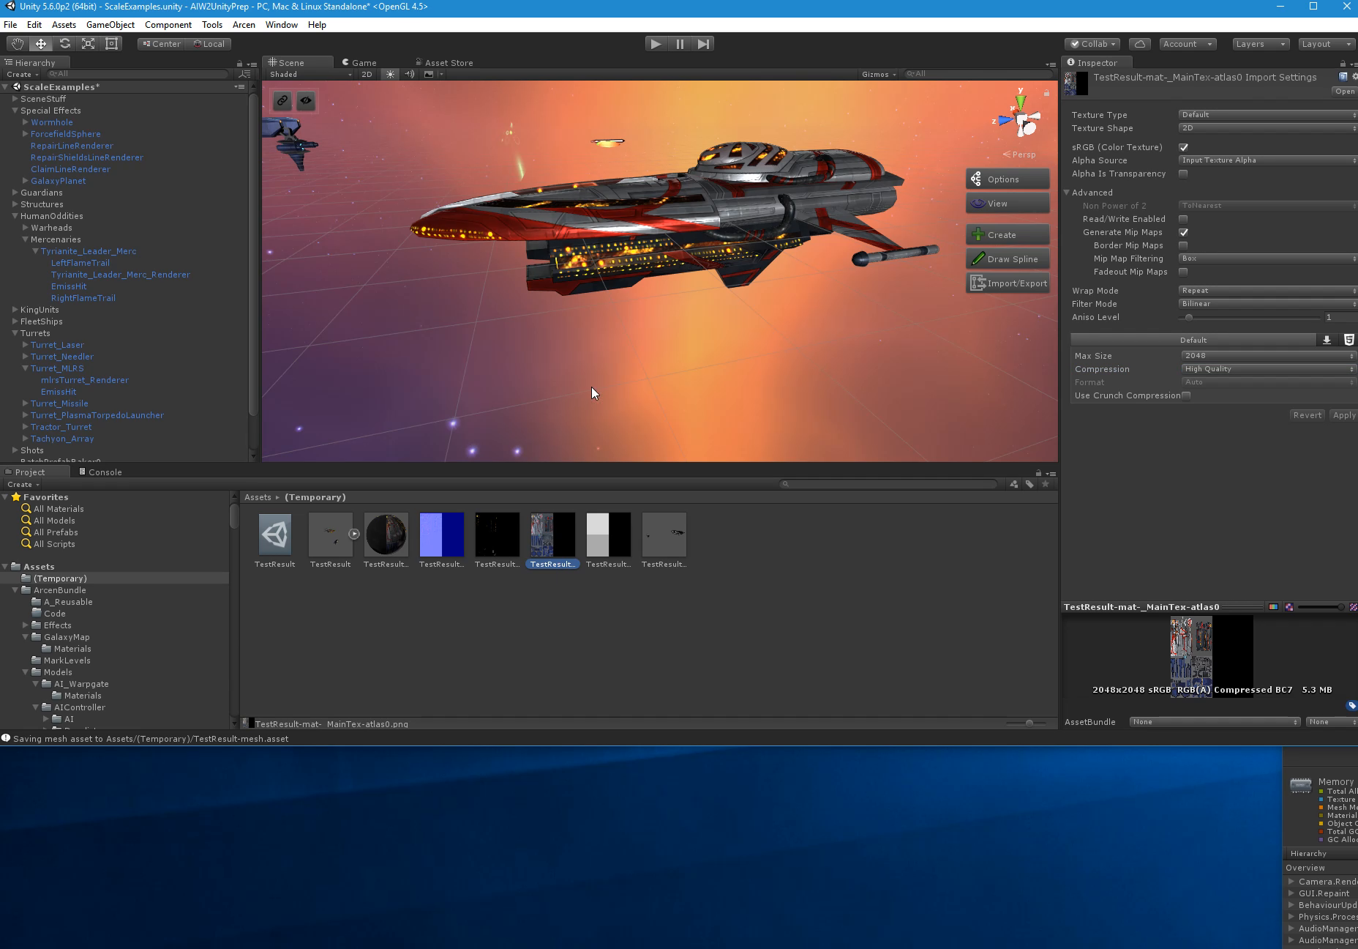
alt+drag(659, 270, 604, 248)
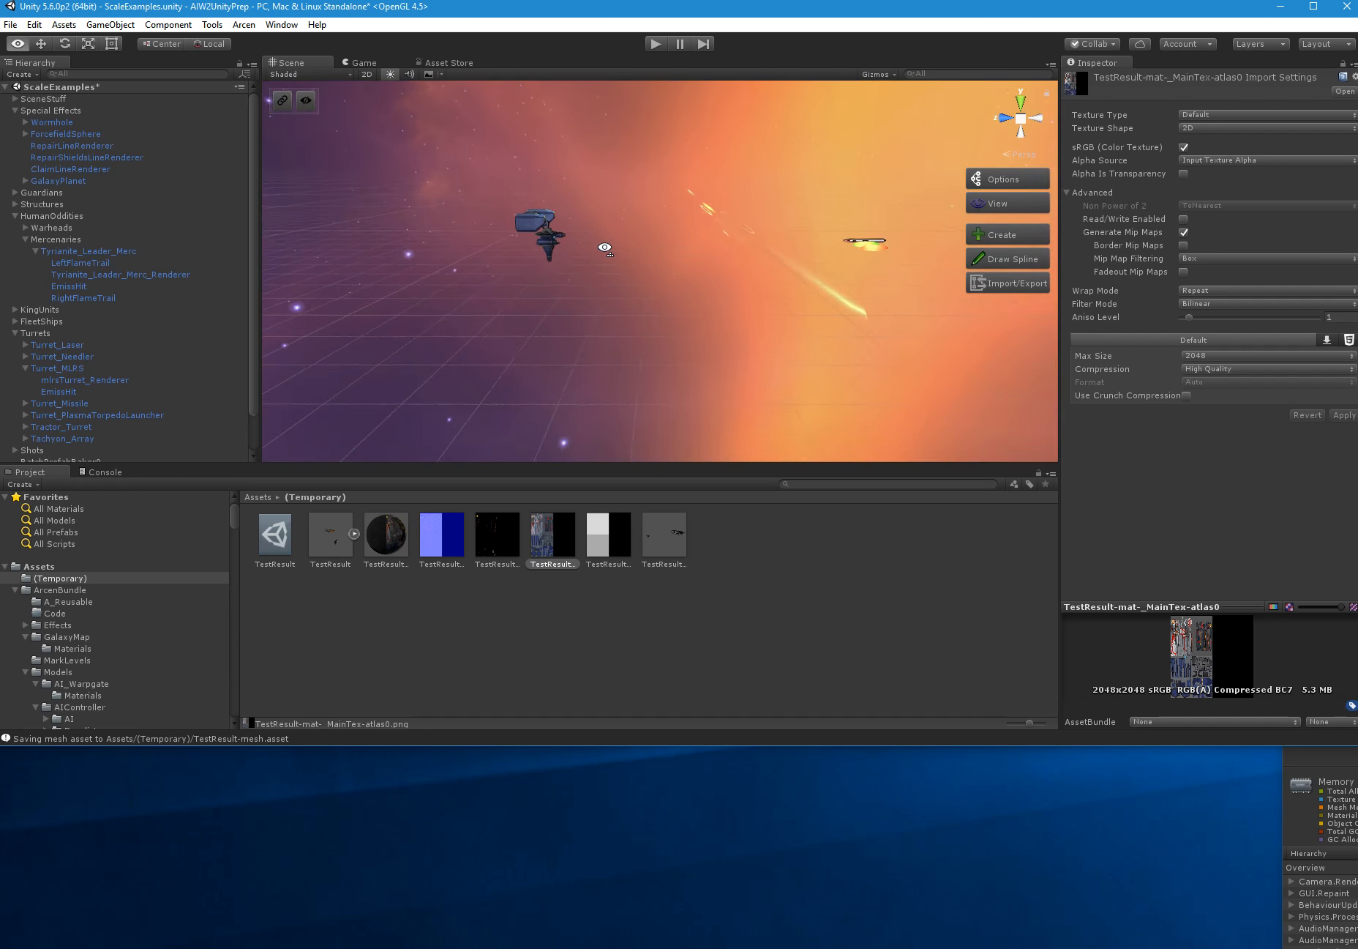
right_drag(604, 248, 702, 270)
key(s)
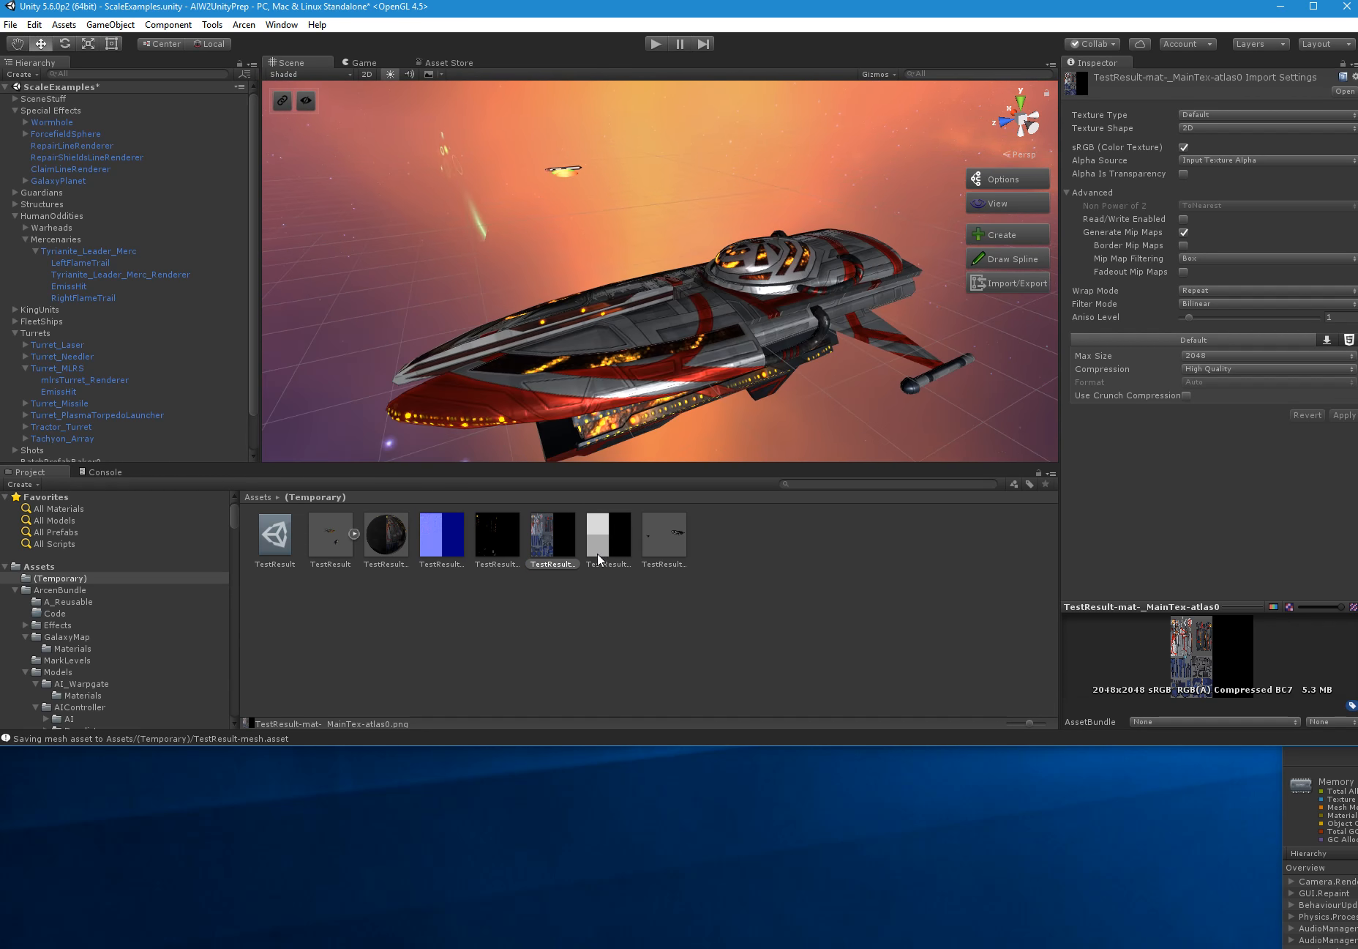
Set the compression of the TestResult-mat BumpMap atlas to High Quality and apply the import settings
click(443, 536)
click(1202, 344)
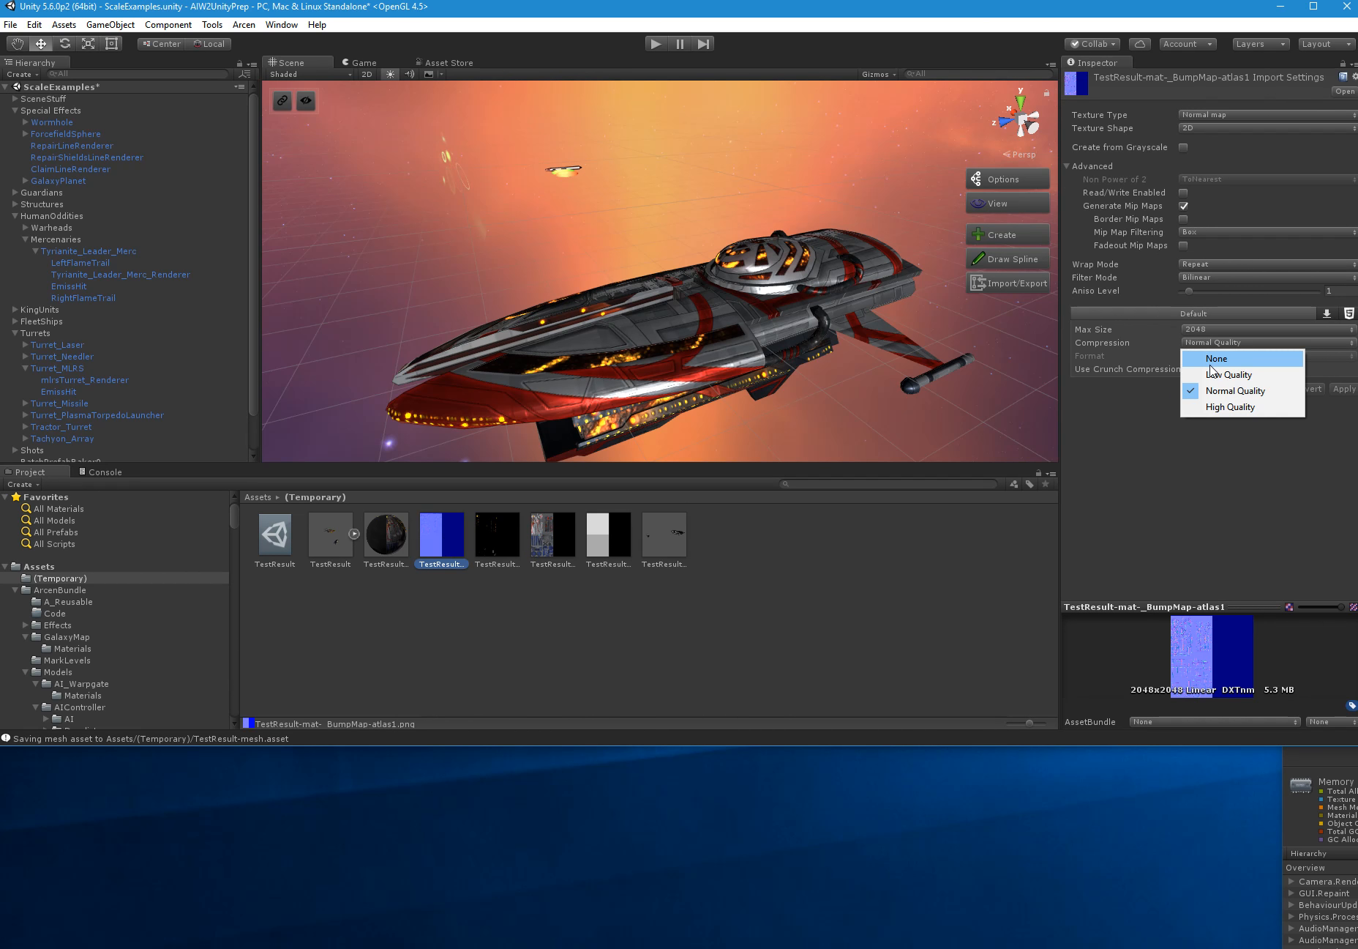
click(1231, 407)
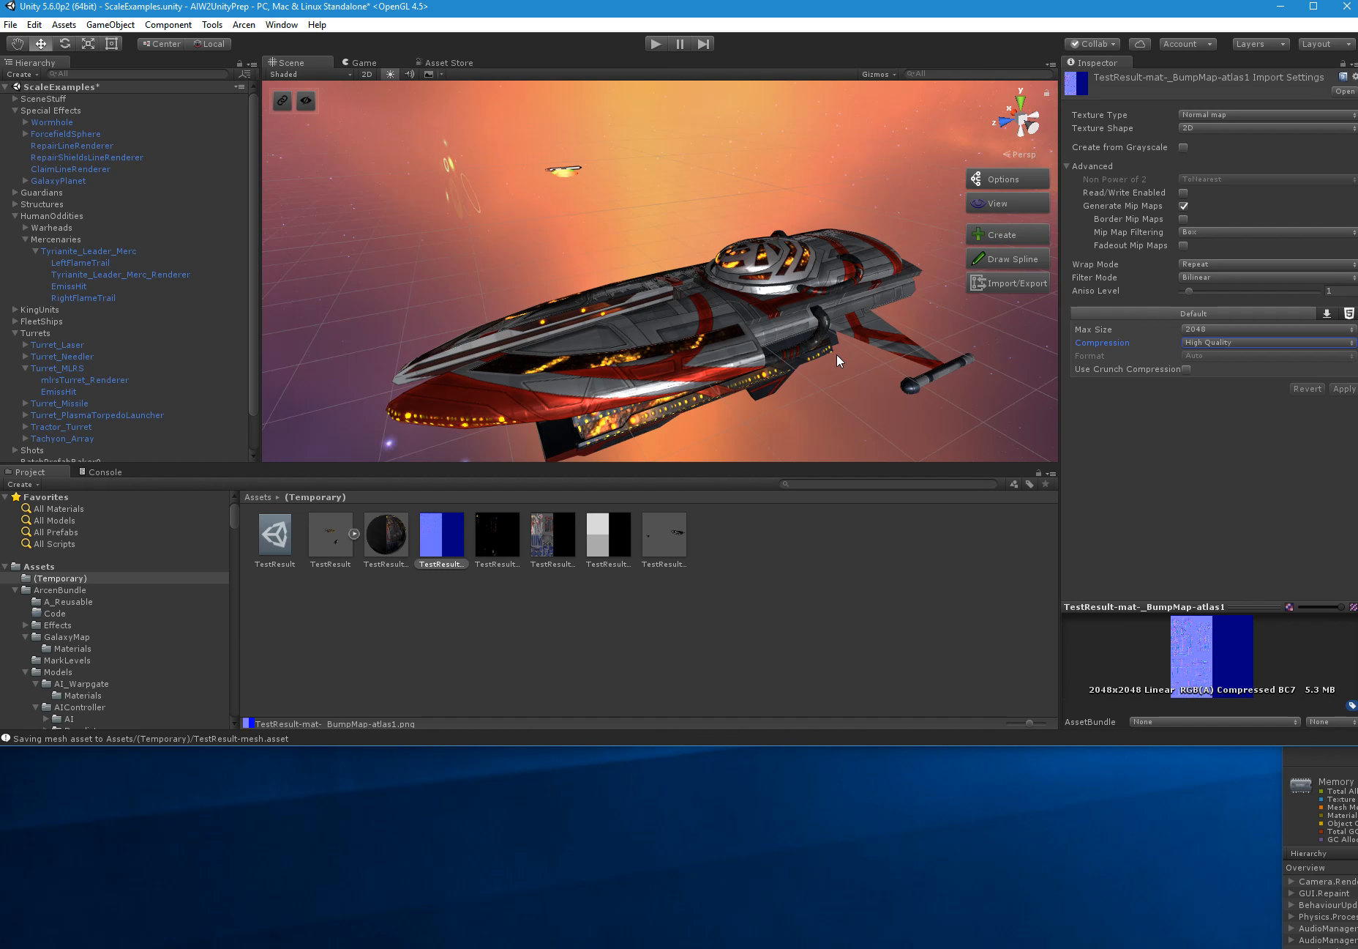
View the MLRS turret from several angles in the scene and open the TestResult-mat material's properties
right_drag(838, 359, 1142, 345)
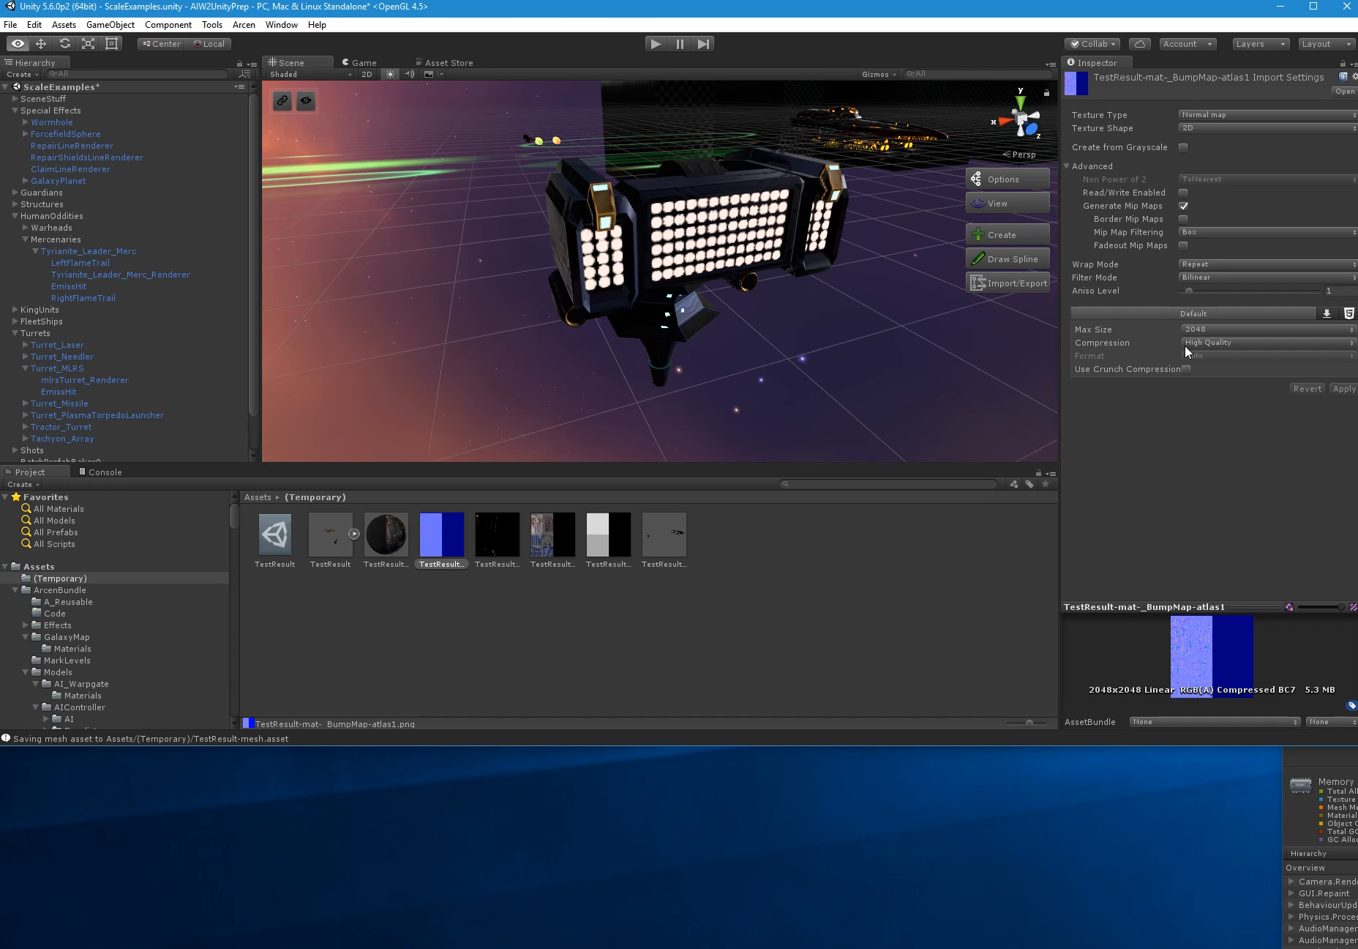
right_drag(717, 349, 644, 366)
click(386, 534)
right_drag(788, 279, 501, 279)
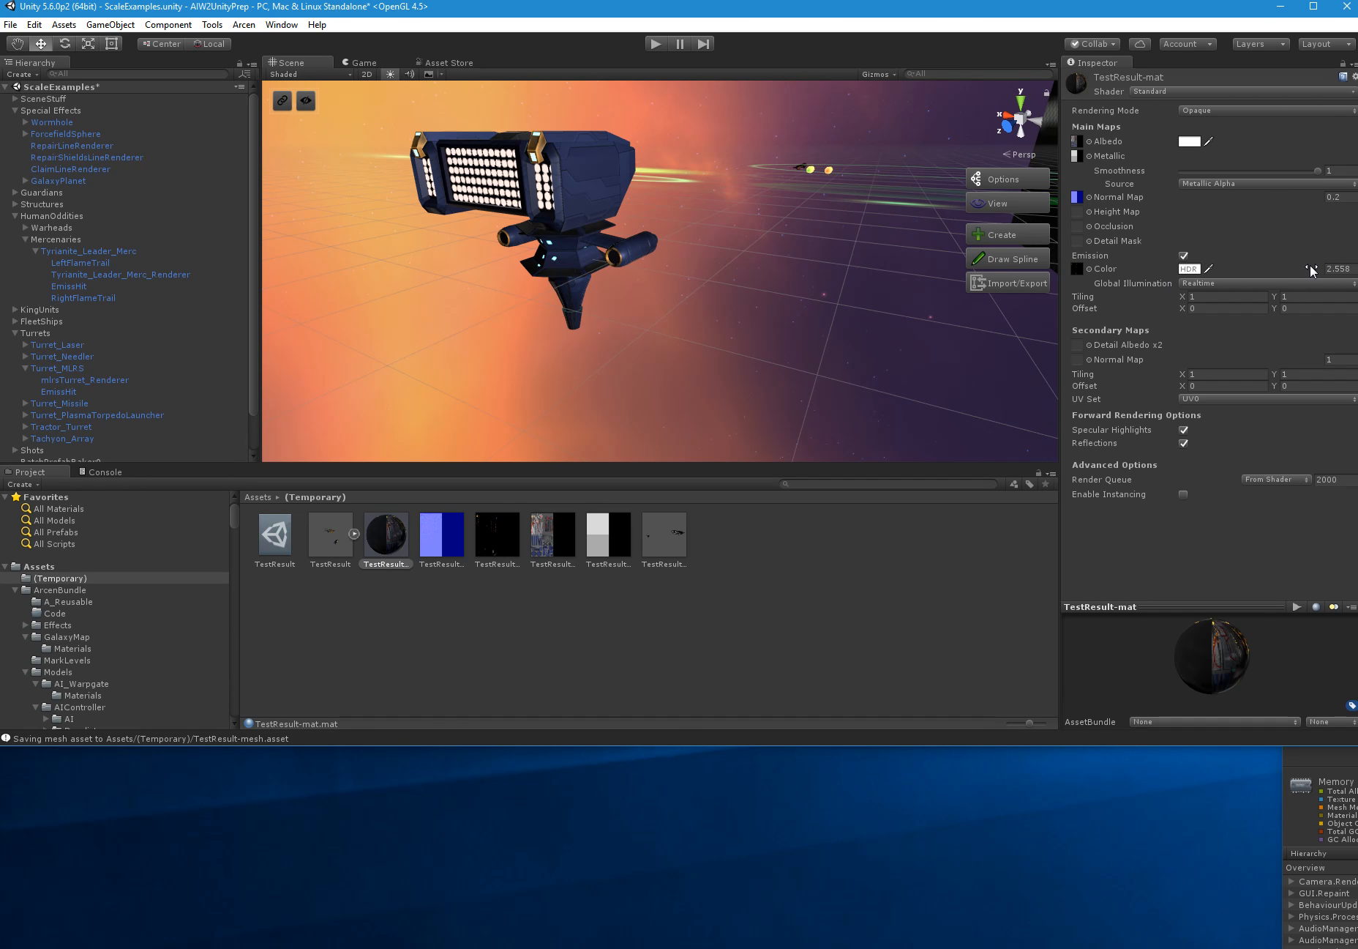
Set the TestResult-mat emission color to yellow FFD13C and raise its emission brightness to 6.263
mouse_move(1254, 272)
mouse_down()
mouse_move(1340, 275)
mouse_move(1234, 274)
mouse_move(1255, 275)
mouse_up()
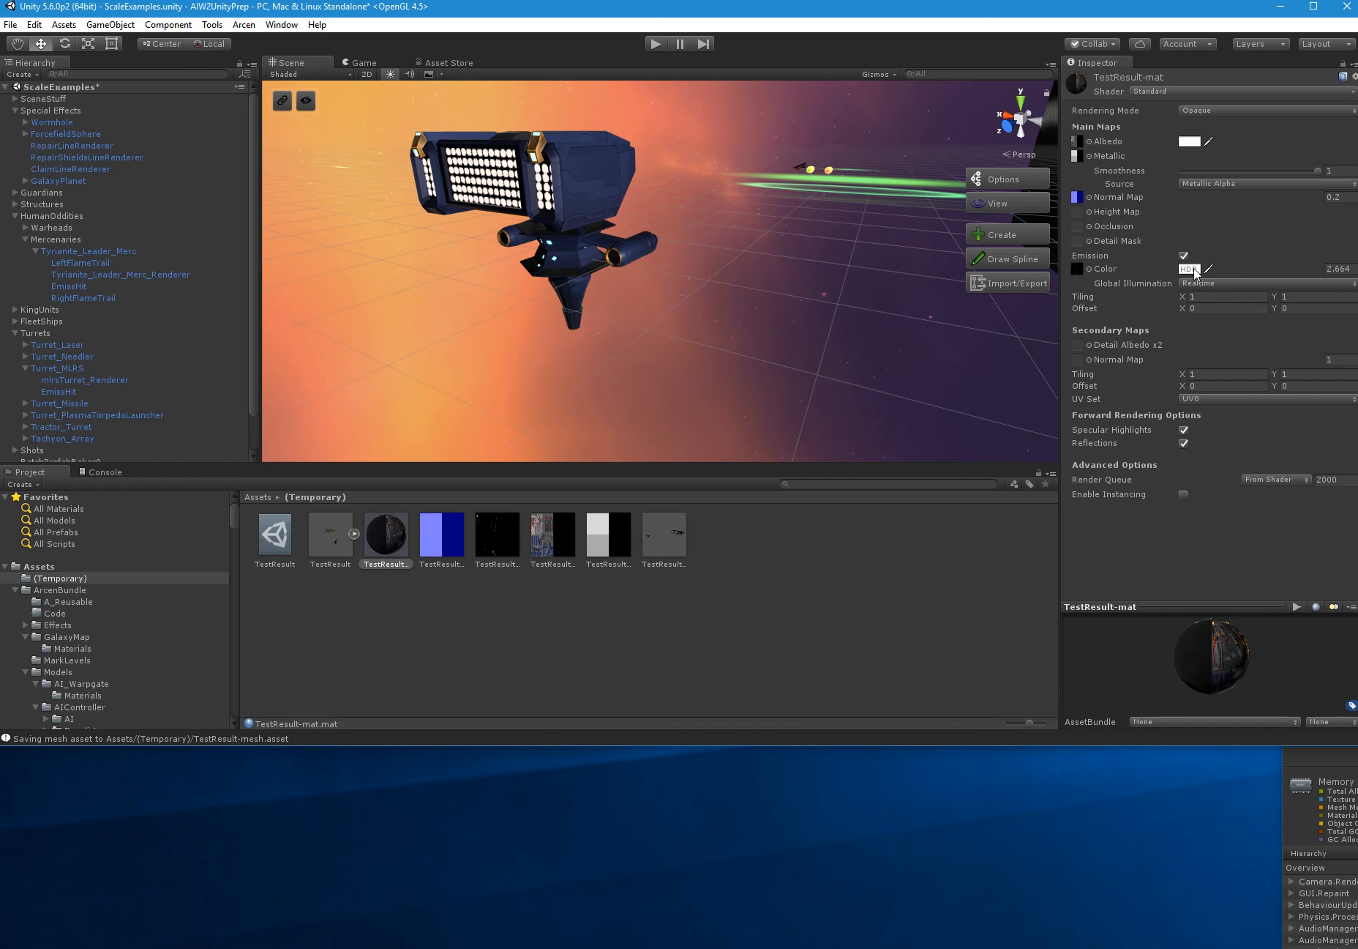
click(1193, 269)
click(612, 413)
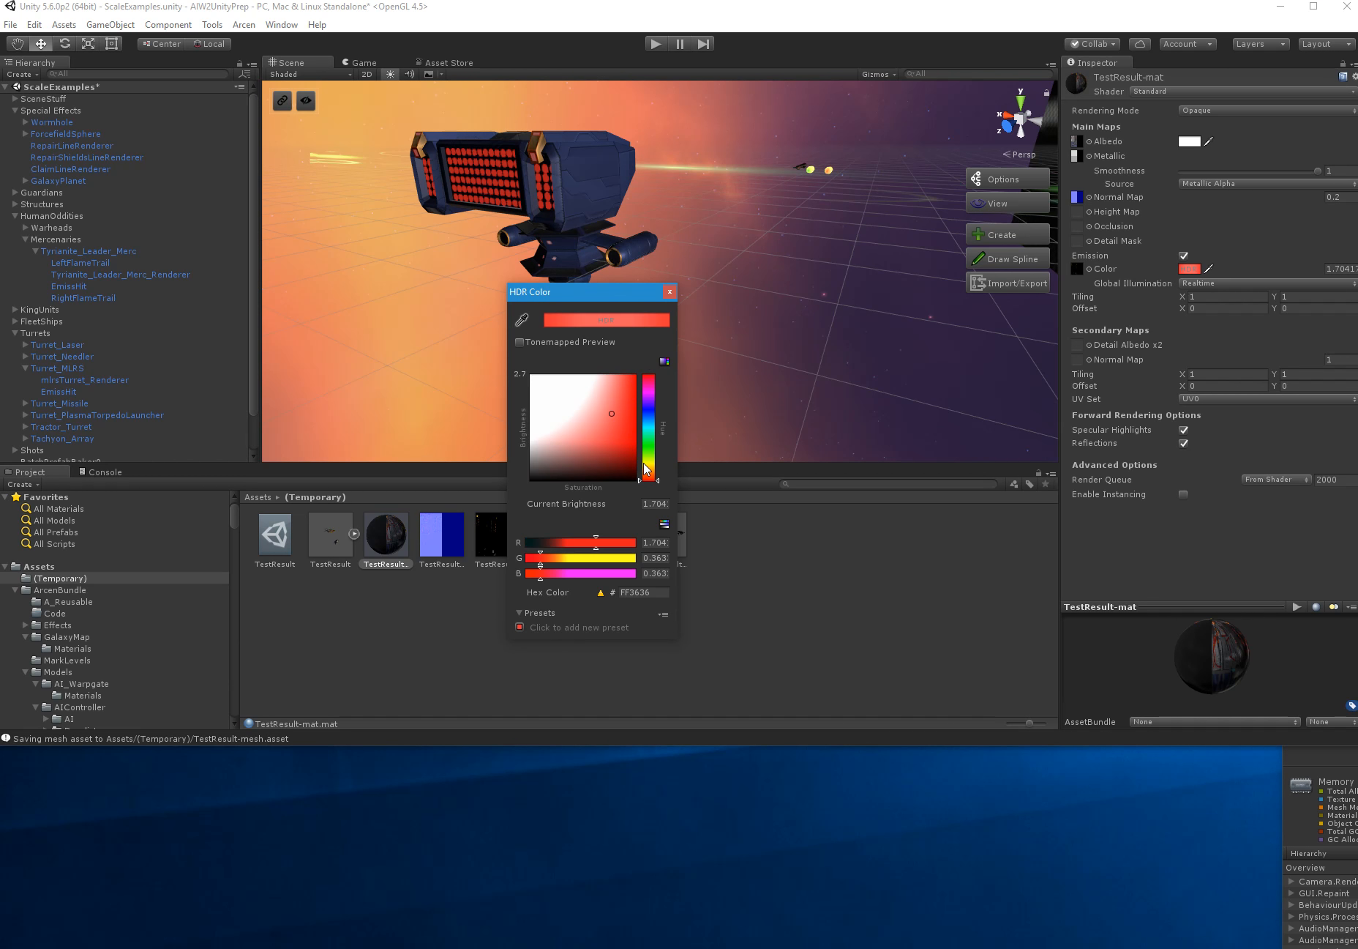
click(648, 469)
click(607, 439)
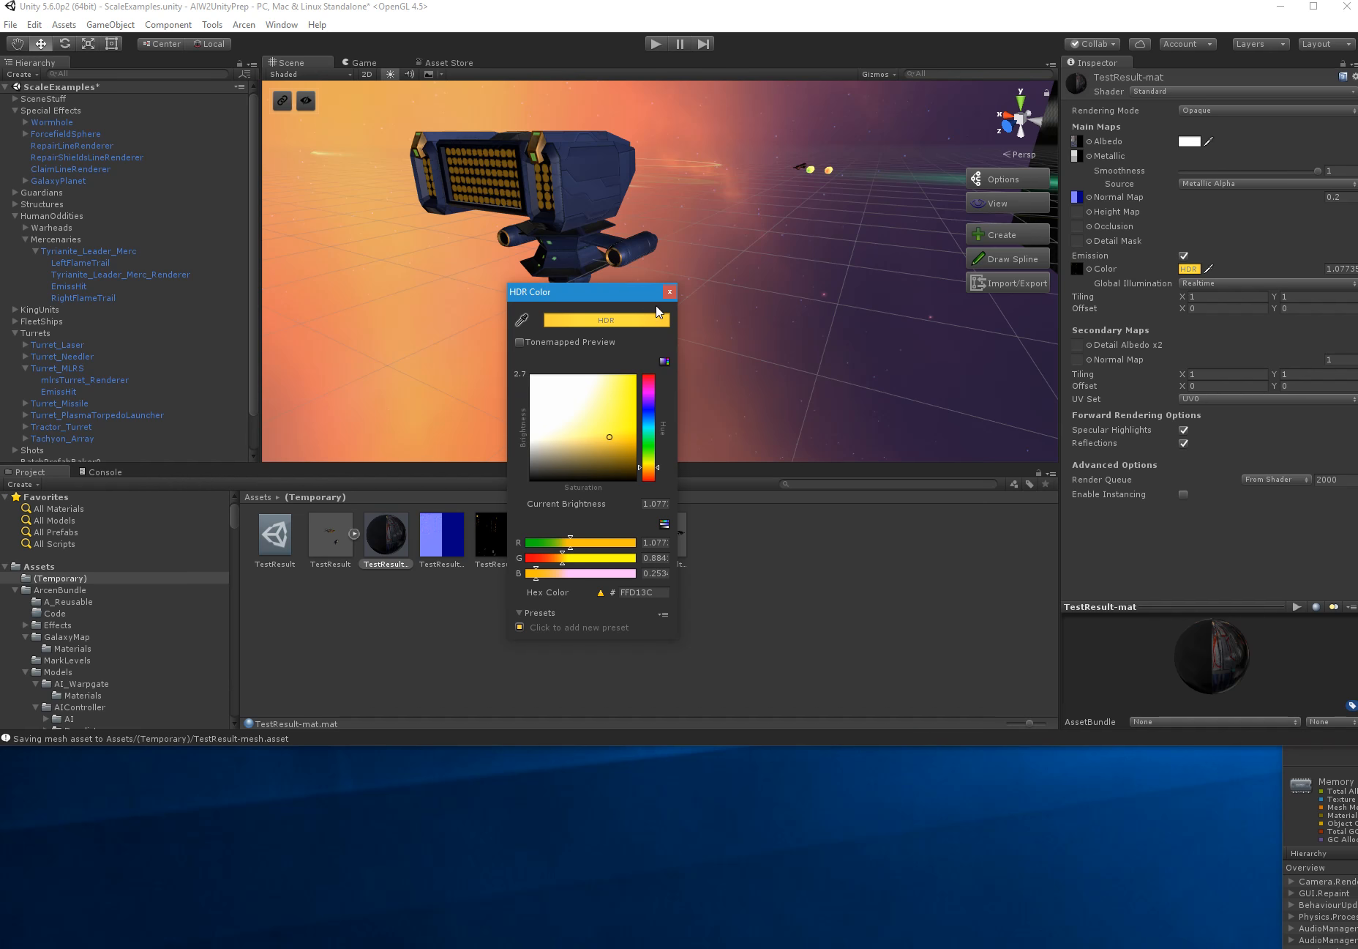
click(669, 292)
drag(1312, 271, 1357, 272)
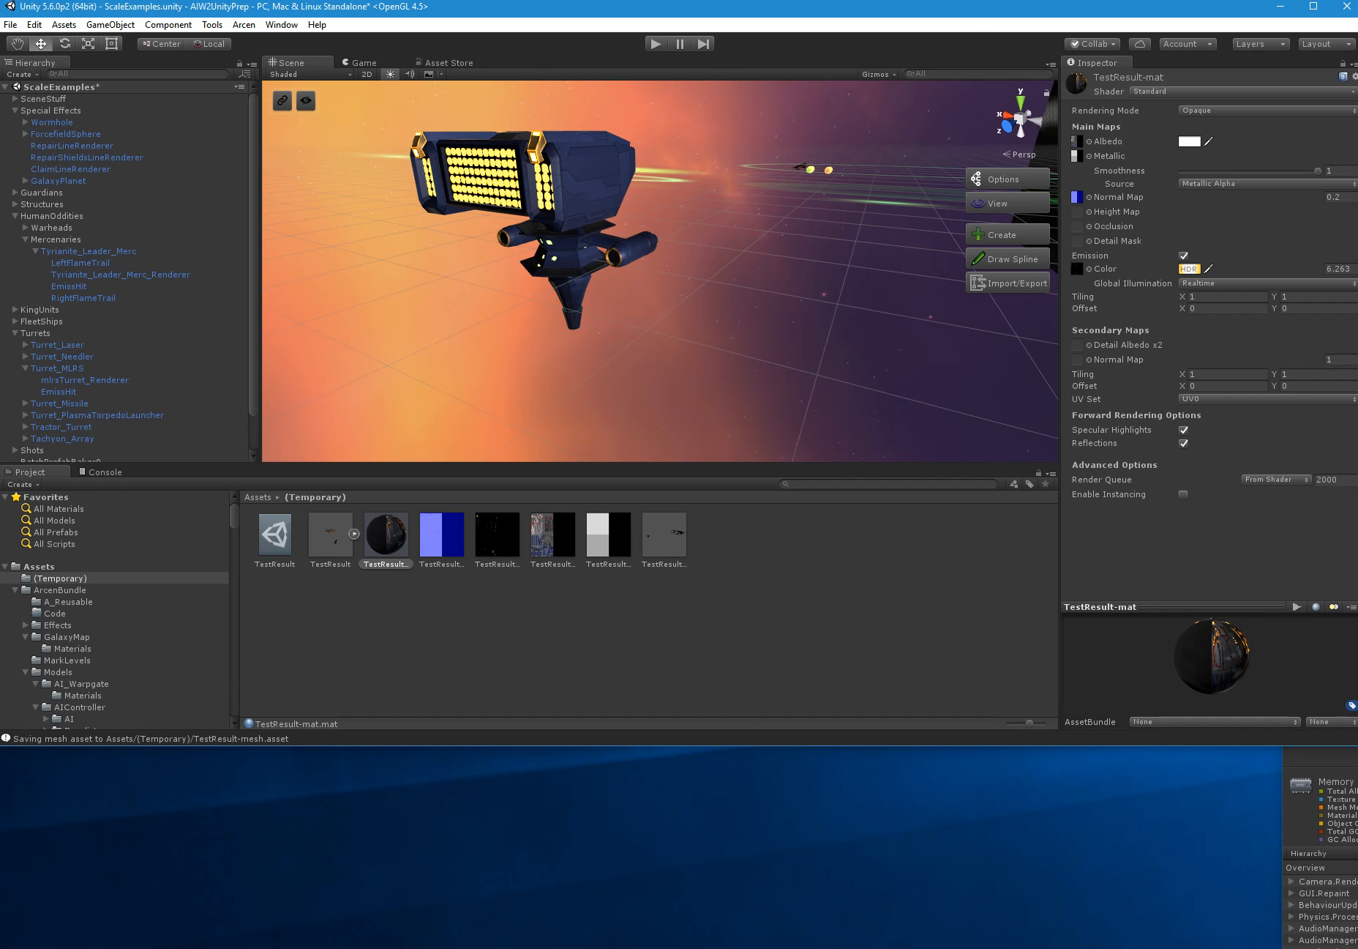
Shift the hue of the TestResult-mat emission color from yellow to orange-red
click(1191, 269)
mouse_move(649, 468)
mouse_down()
mouse_move(657, 483)
mouse_move(649, 476)
mouse_up()
click(673, 292)
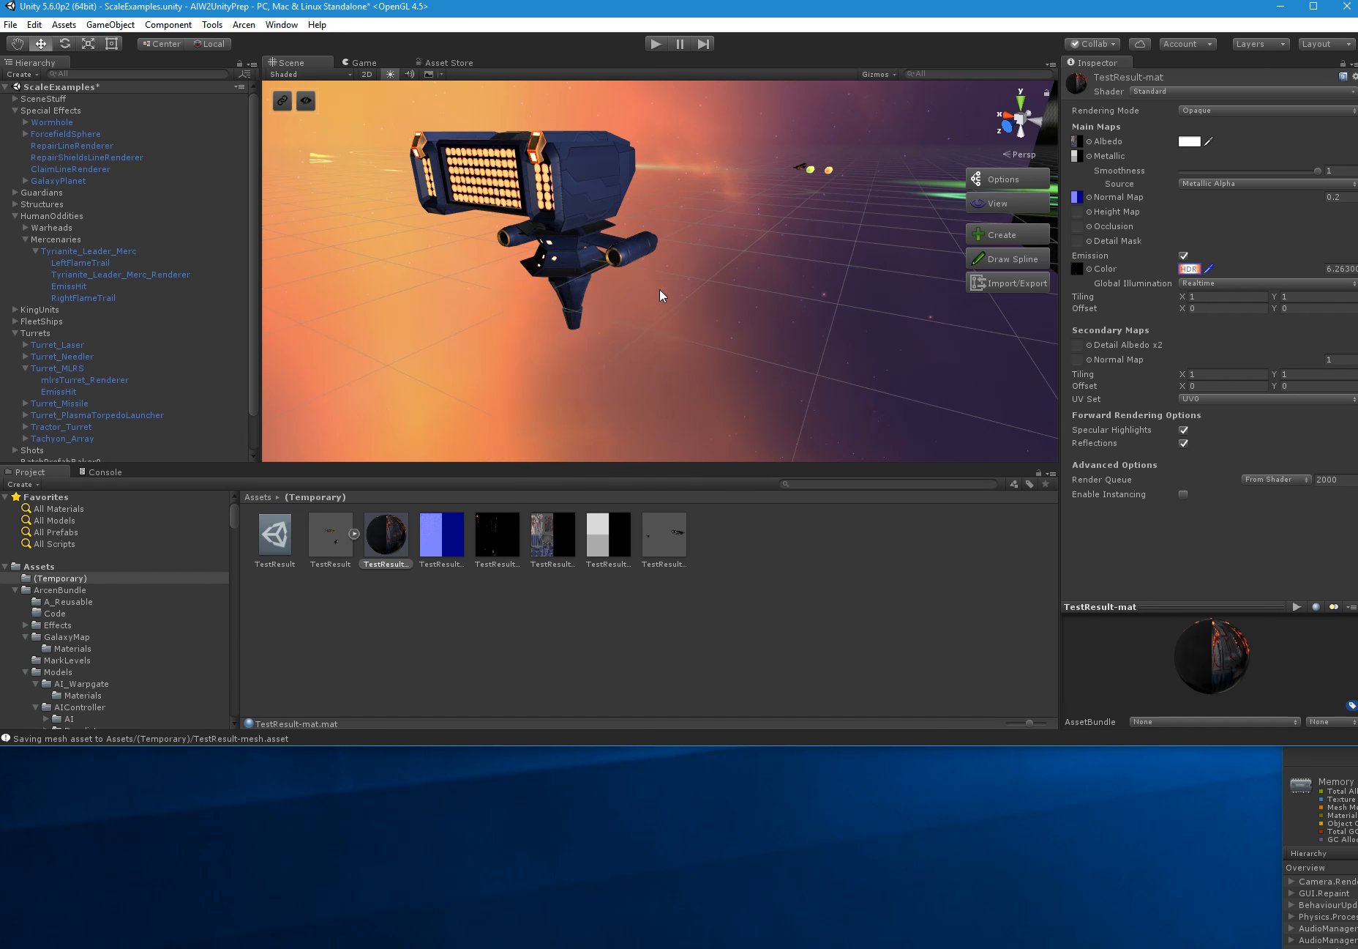
Bring the leader ship back into view and examine how the shared emission color affects it
right_drag(662, 294, 492, 365)
right_drag(644, 319, 856, 234)
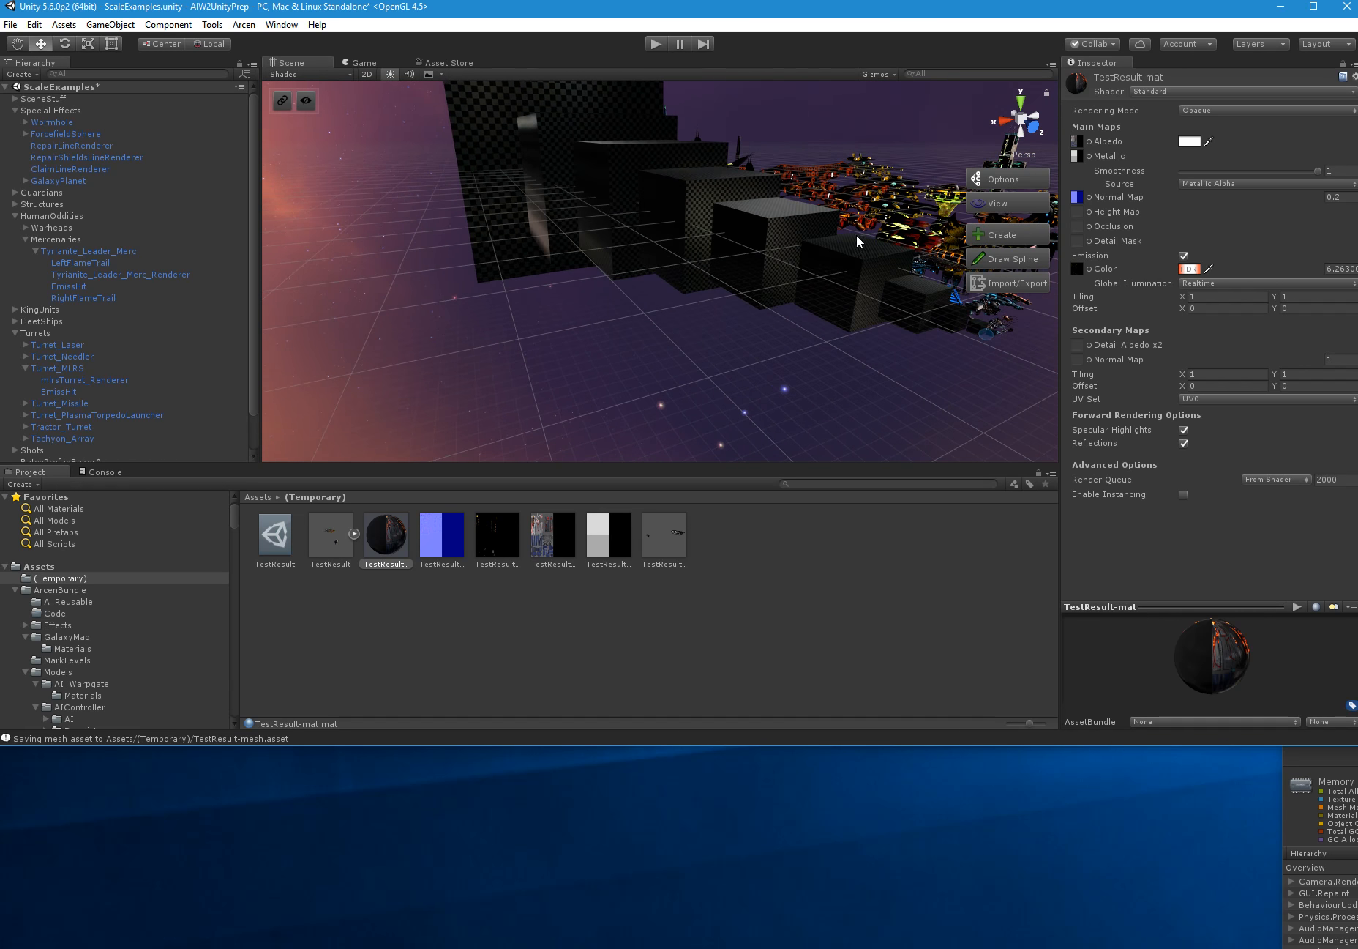
scroll(107, 314, down, 2)
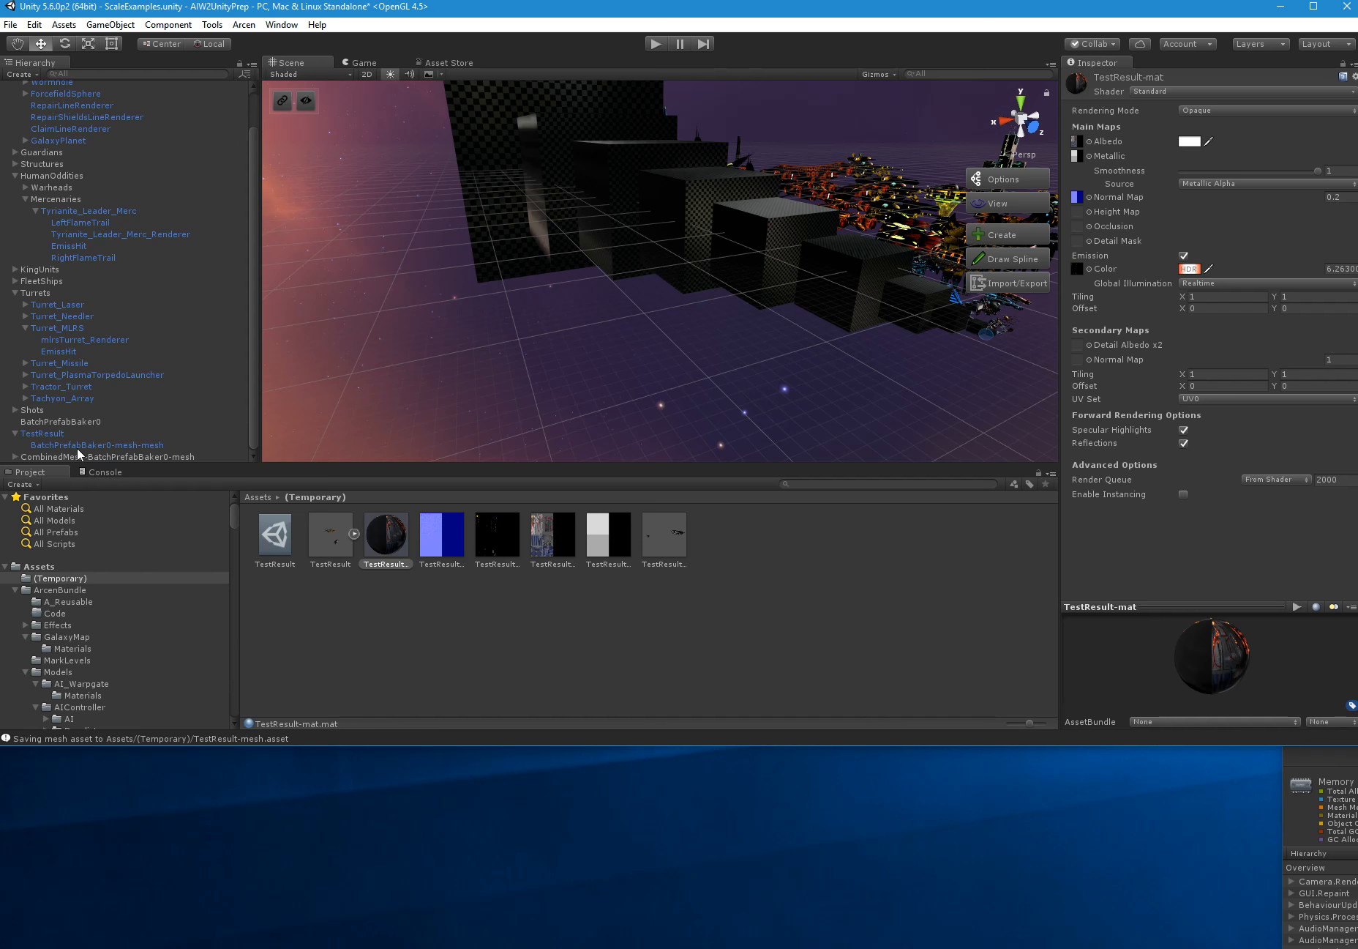
alt+drag(548, 284, 332, 293)
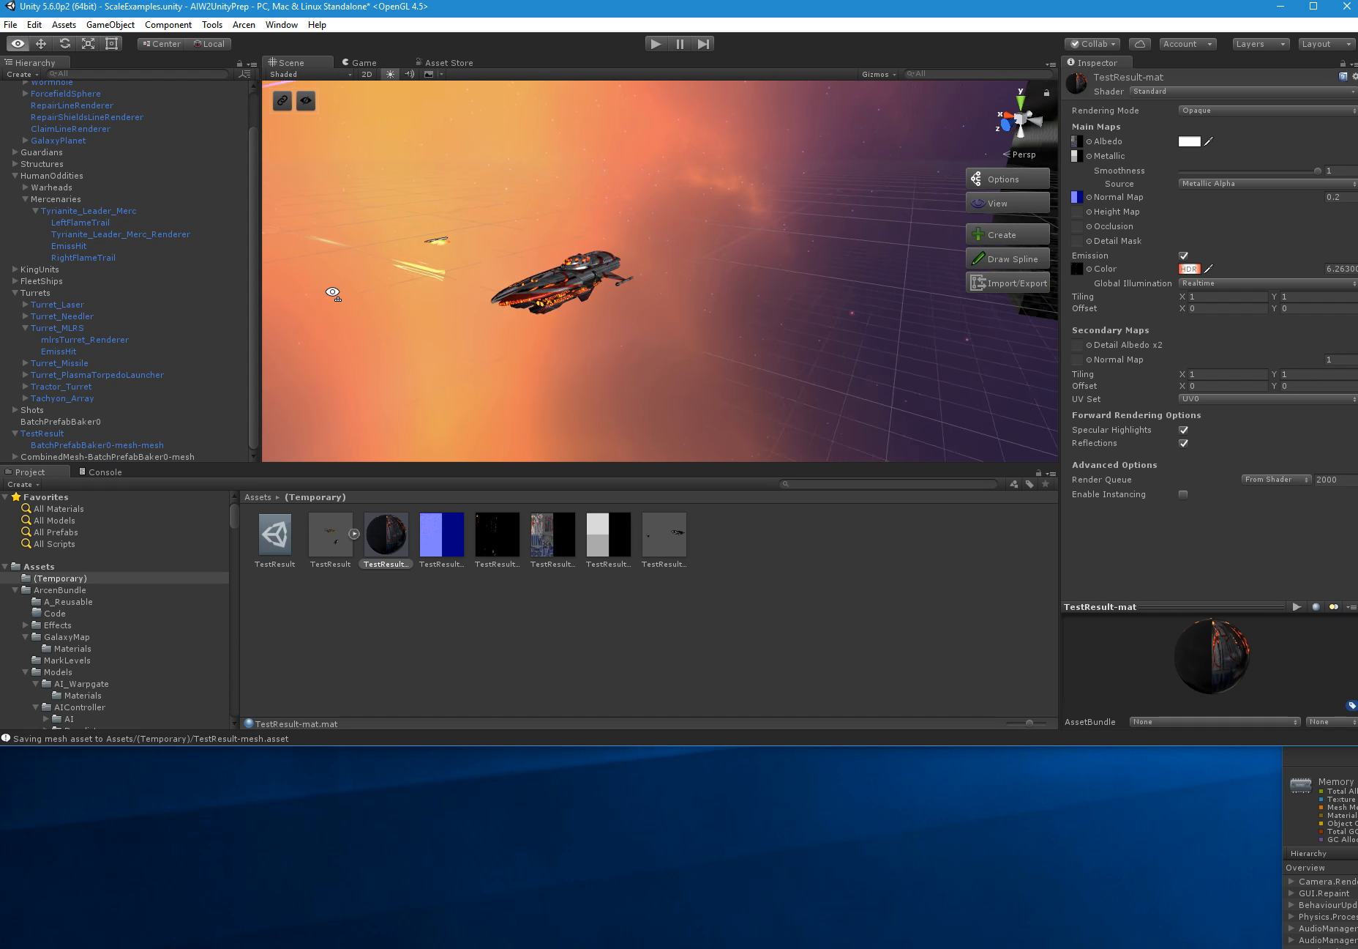
Review the baked BumpMap, EmissionMap, MainTex and MetallicGlossMap atlases, and the map slots of TestResult-mat
click(423, 542)
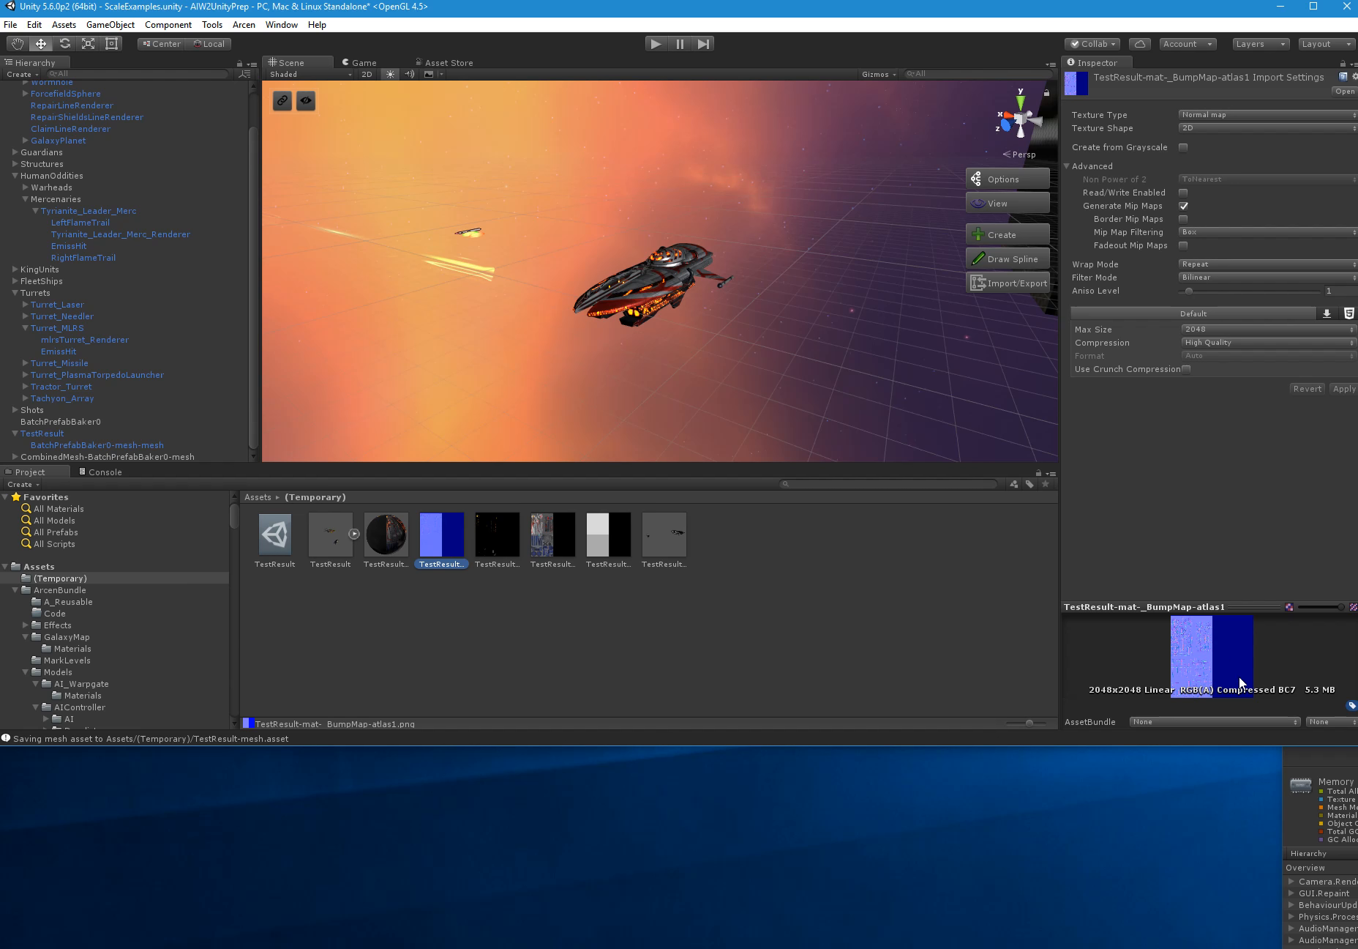
click(499, 563)
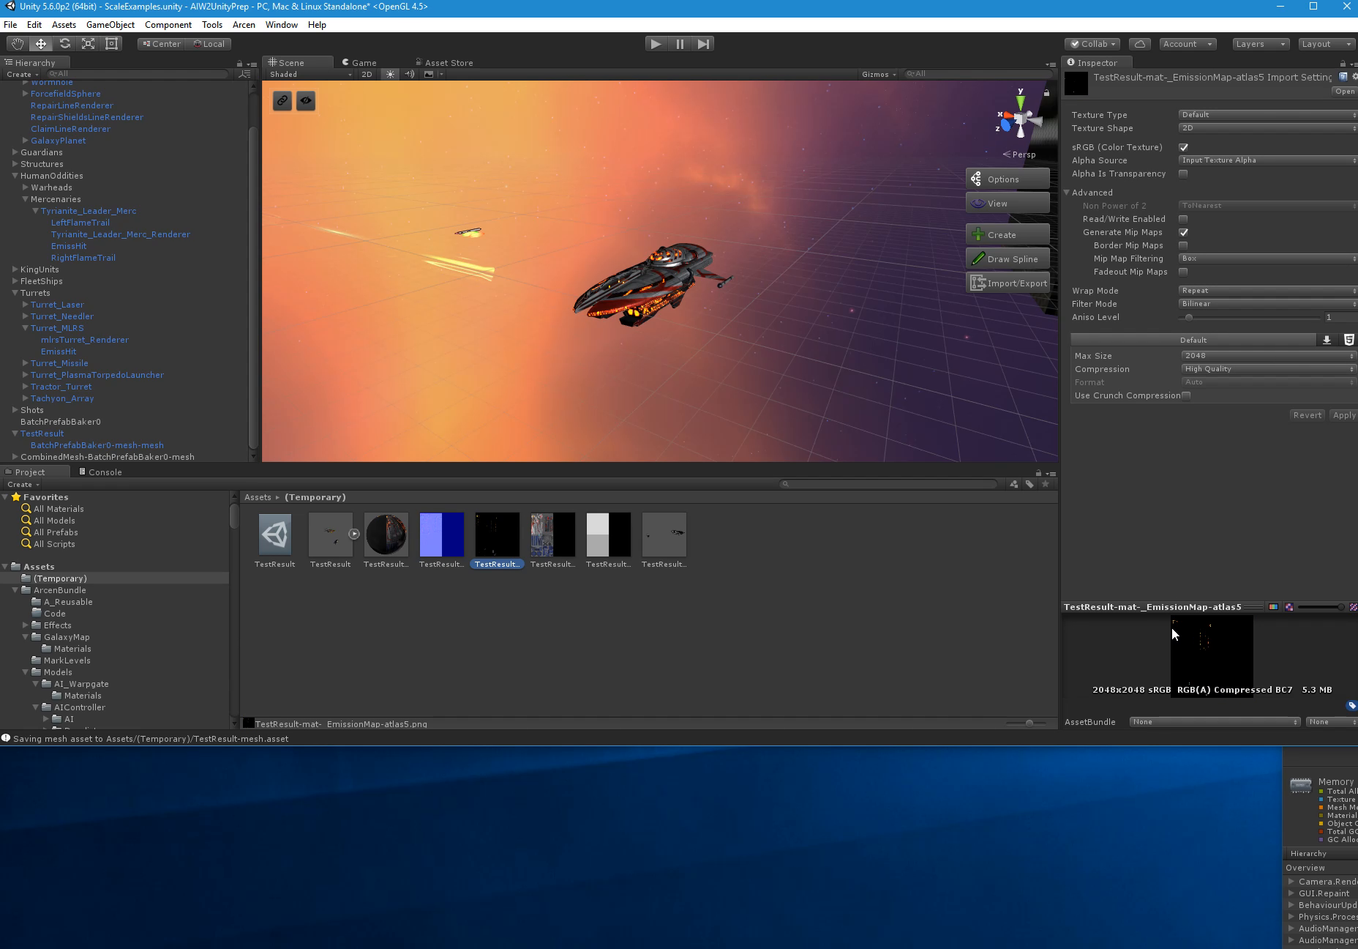
click(548, 562)
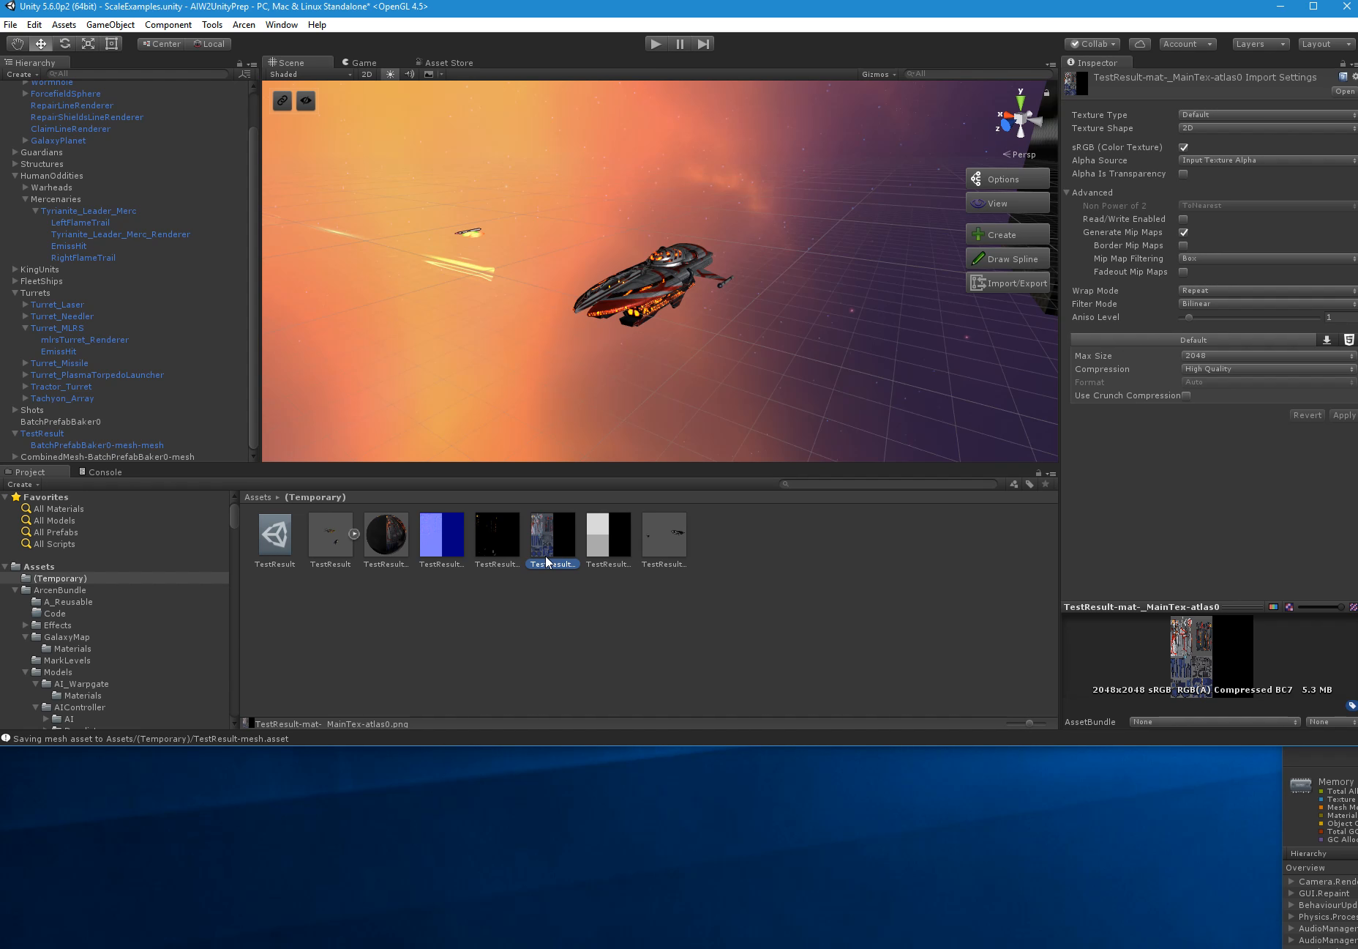
click(589, 554)
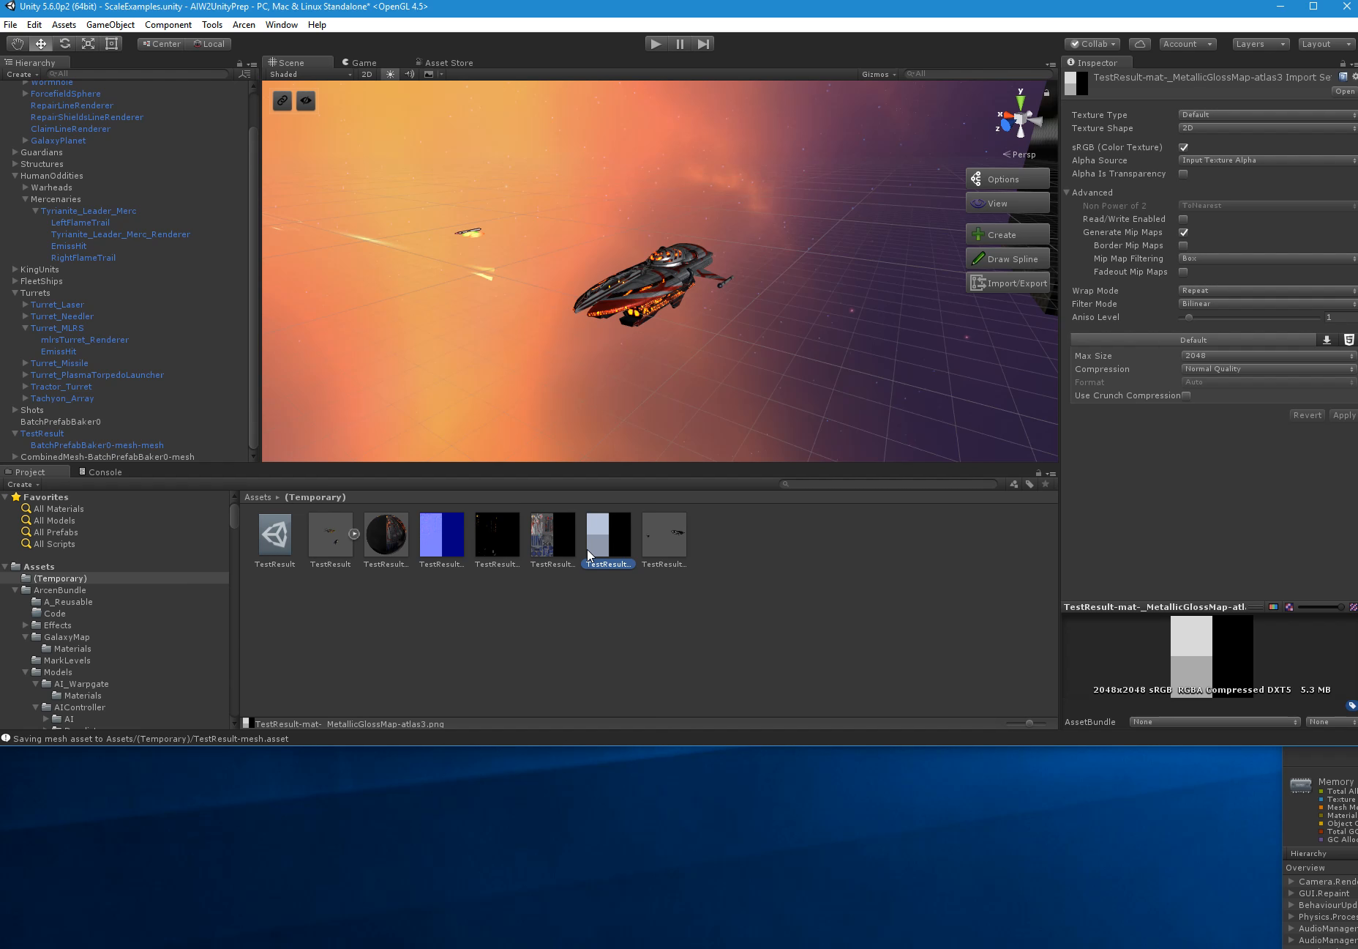
click(385, 553)
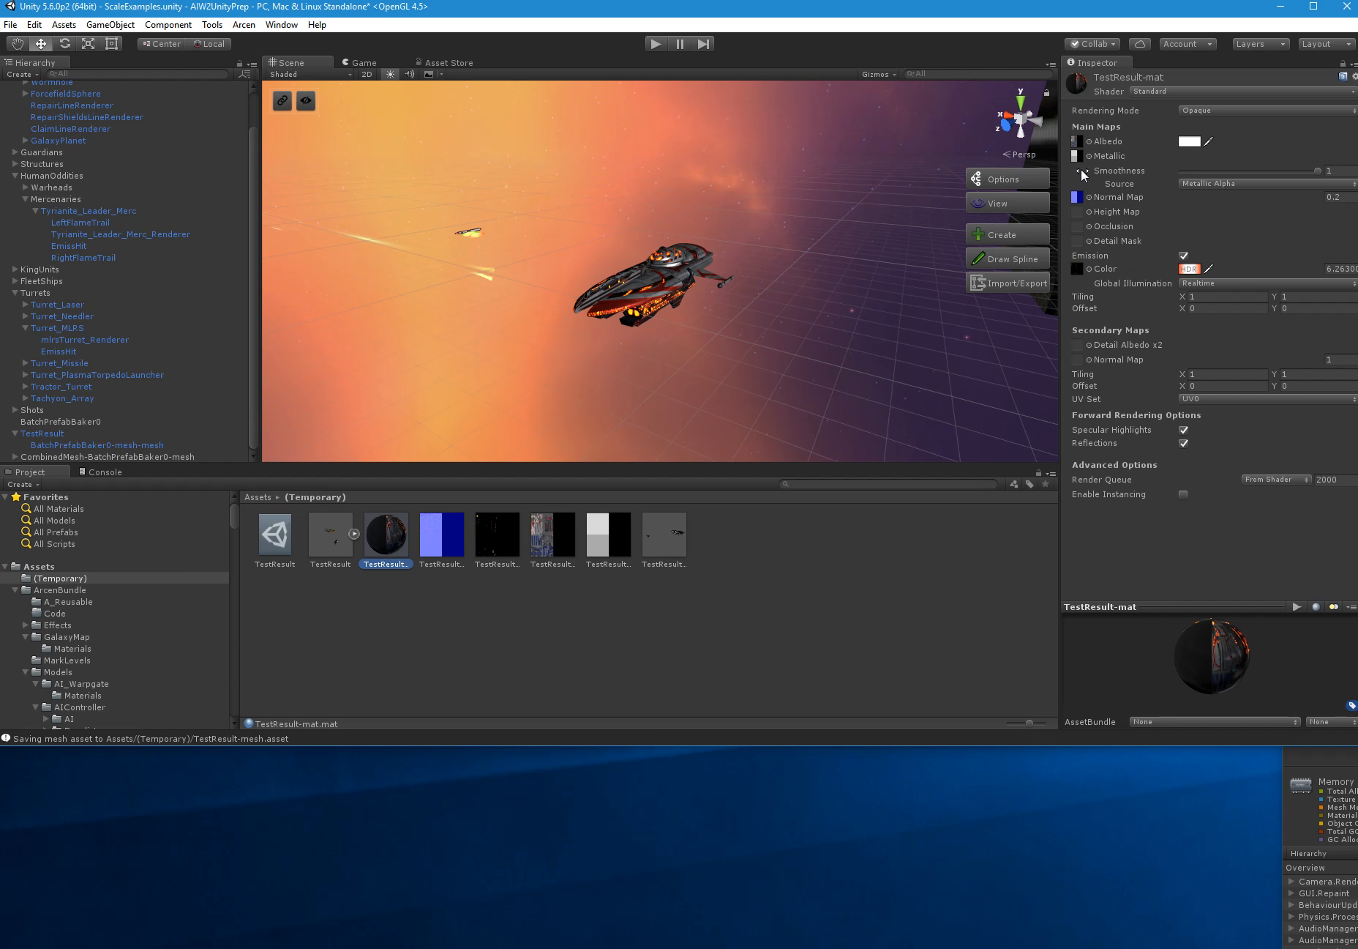
Inspect the original material settings on mlrsTurret_Renderer and Tyrianite_Leader_Merc_Renderer
right_drag(816, 308, 655, 357)
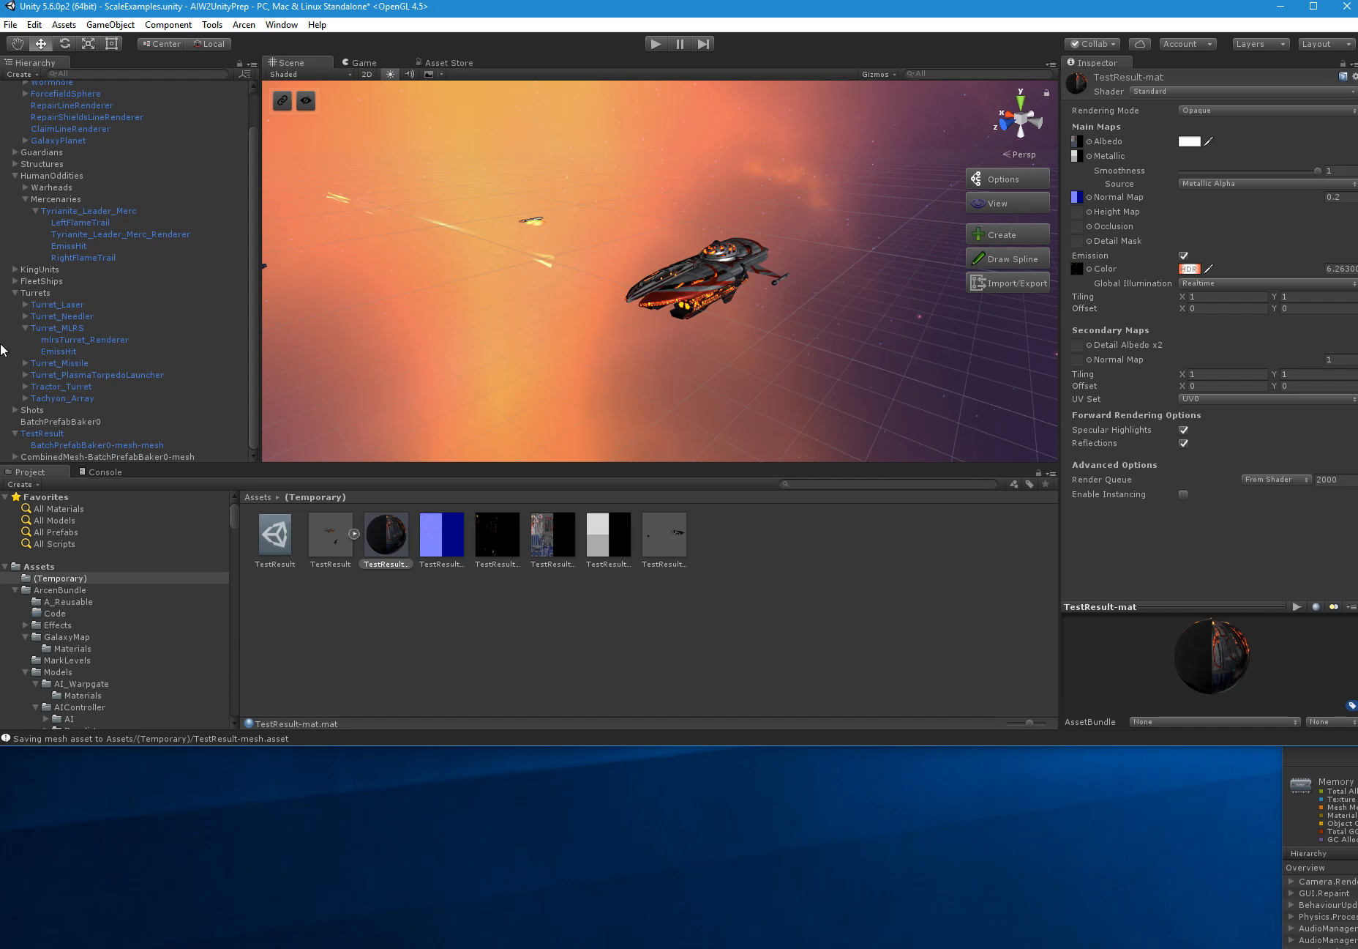
click(79, 343)
click(1068, 299)
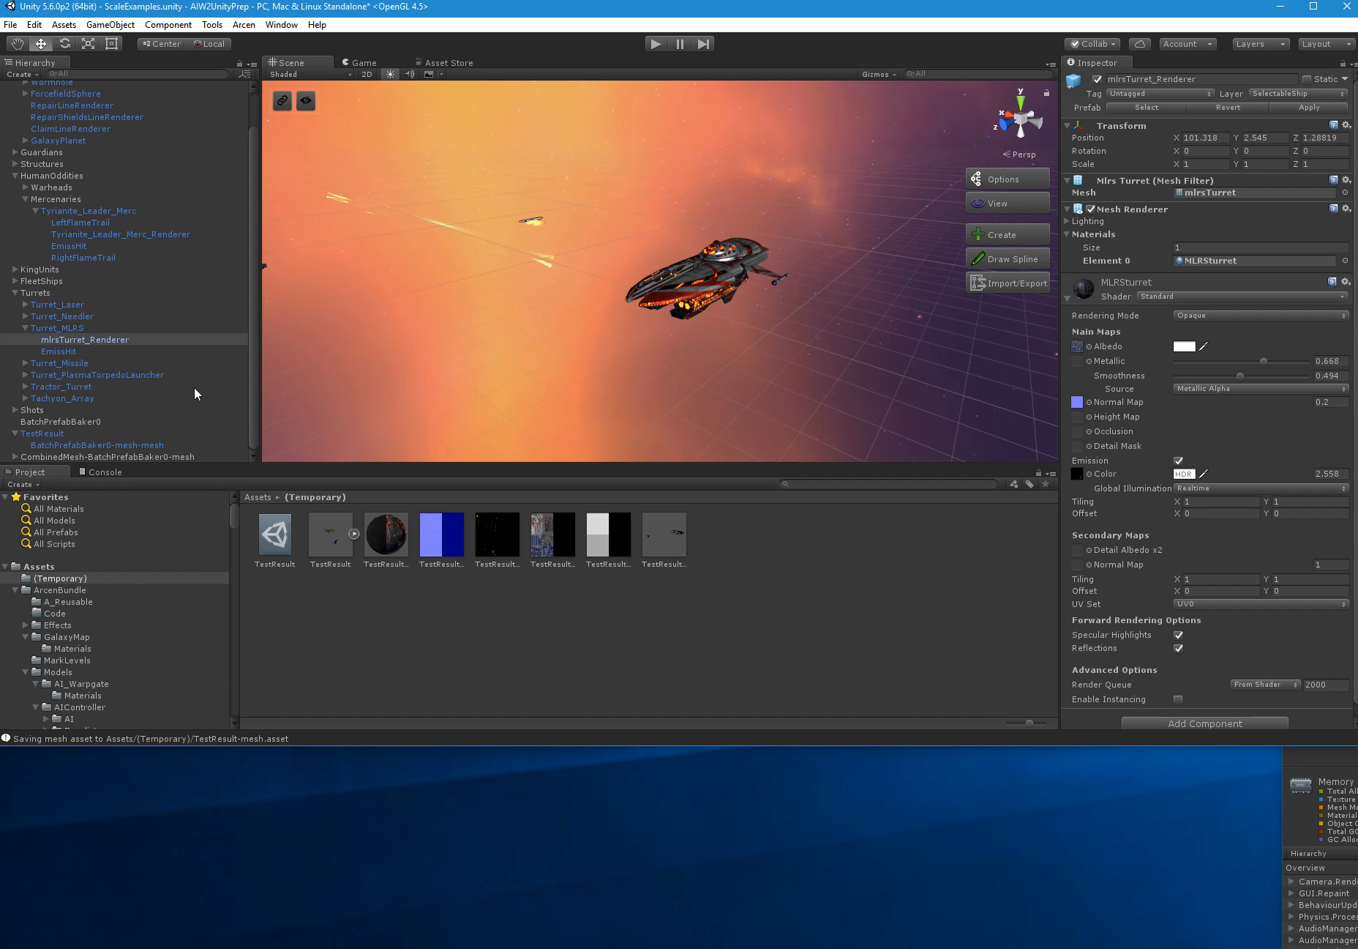
click(111, 238)
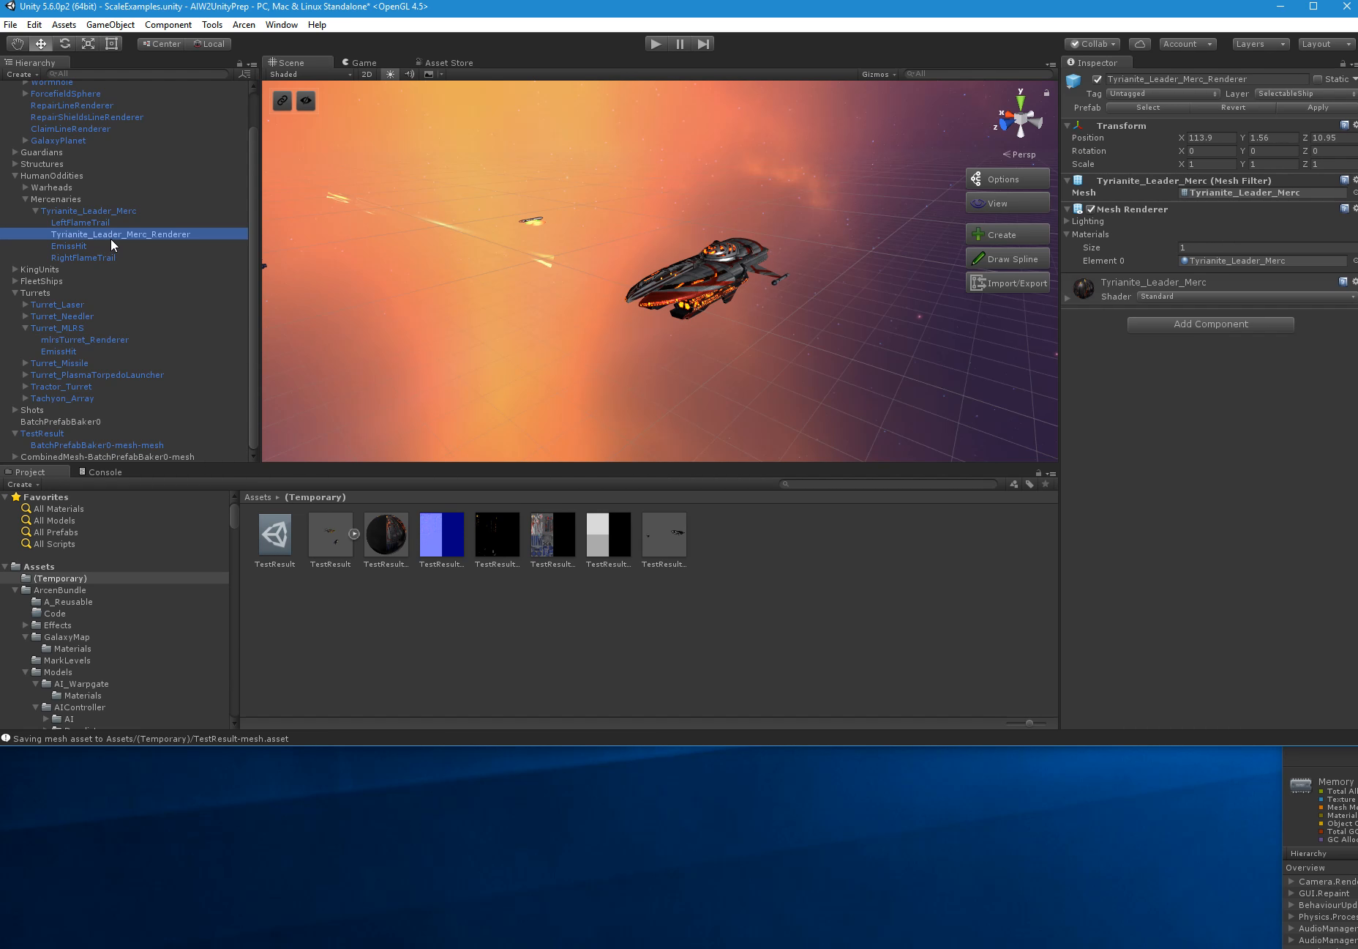
click(1068, 297)
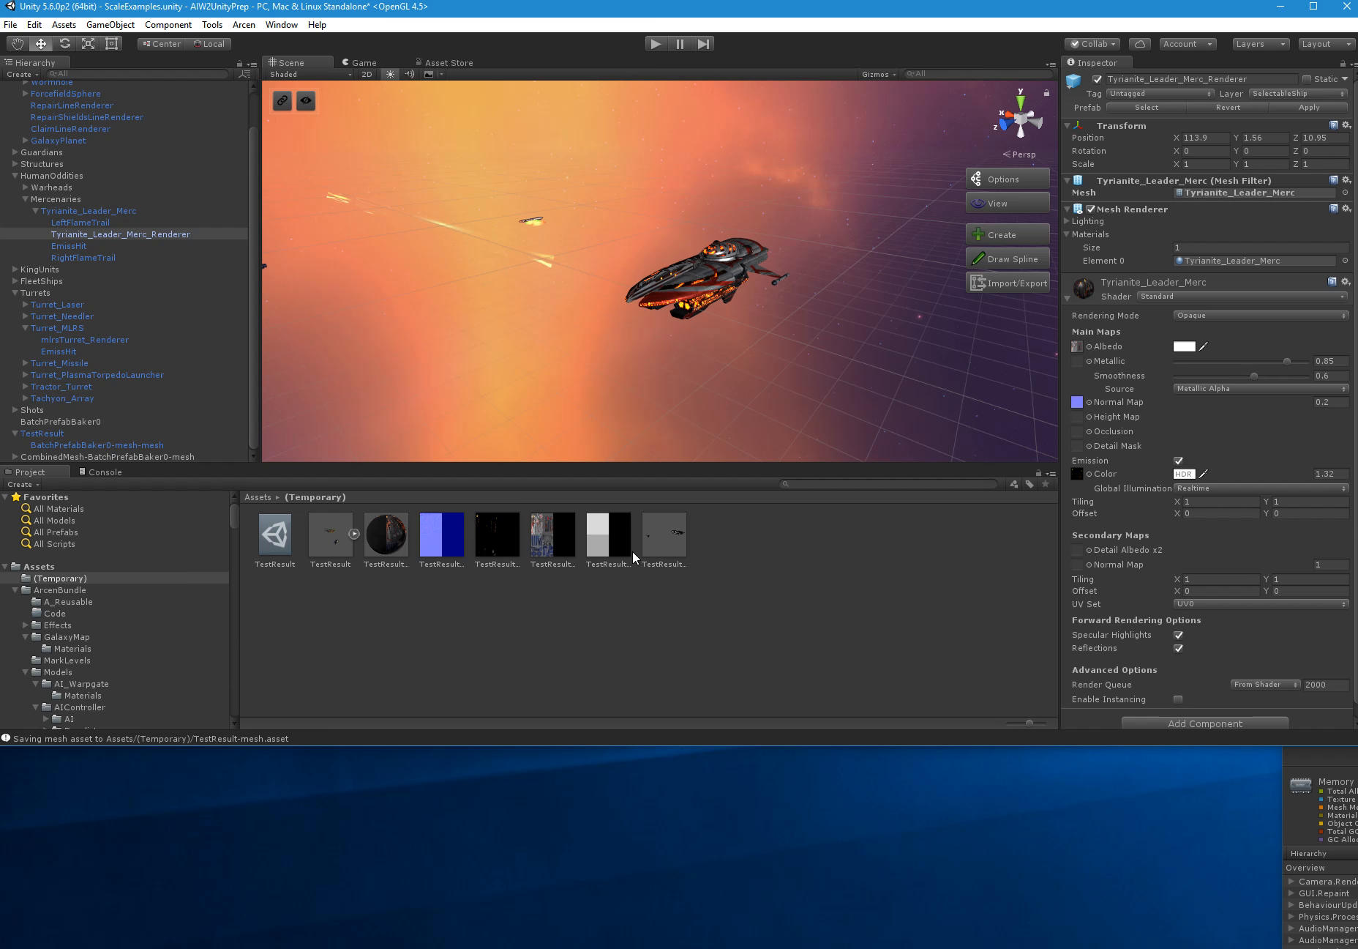
Locate the leader ship's source normal map from its material and inspect the texture's import settings
alt+drag(736, 394, 766, 343)
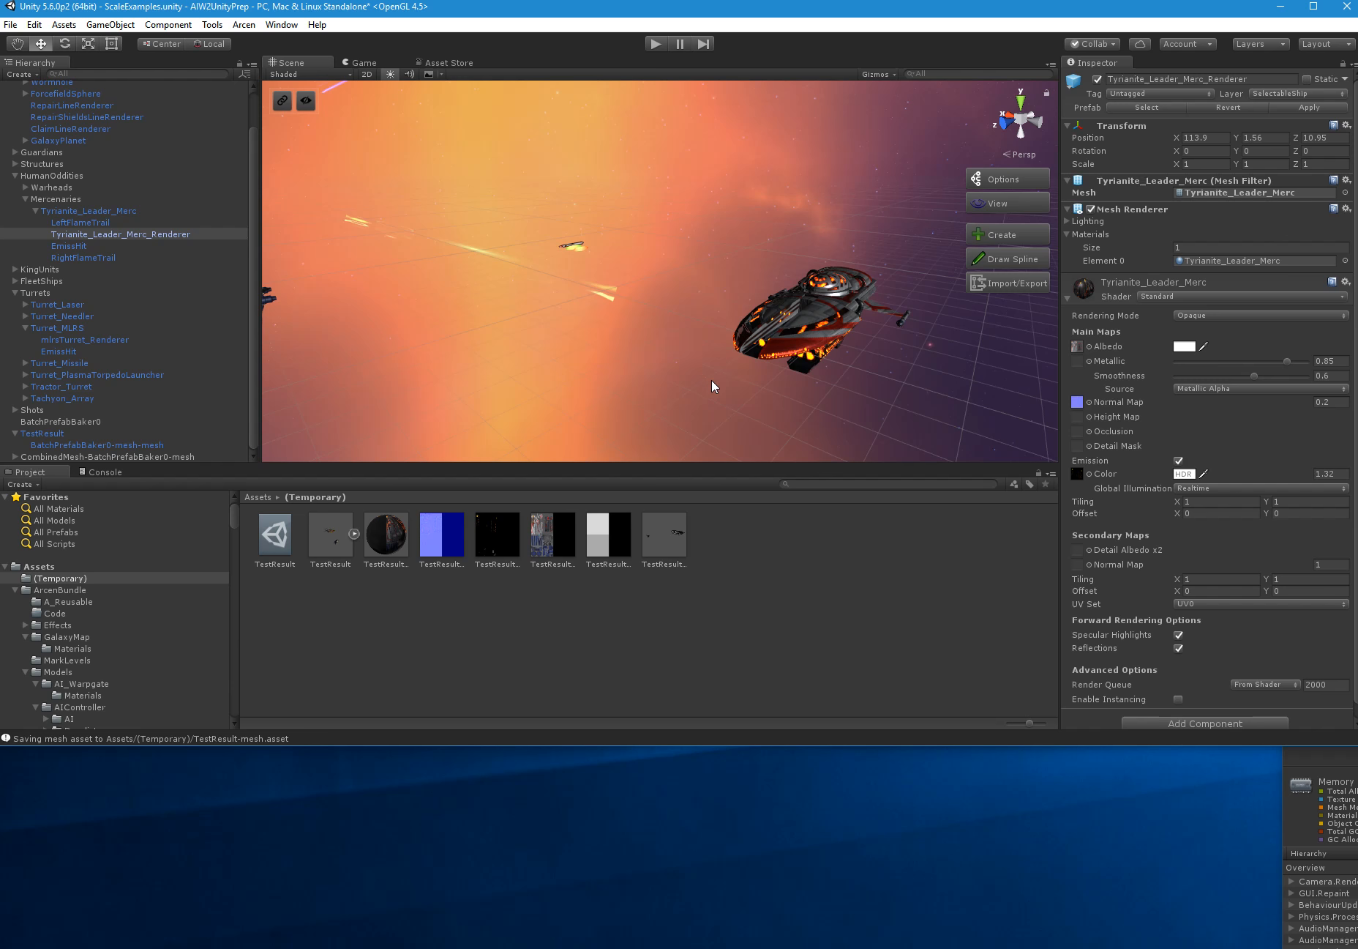
click(1079, 401)
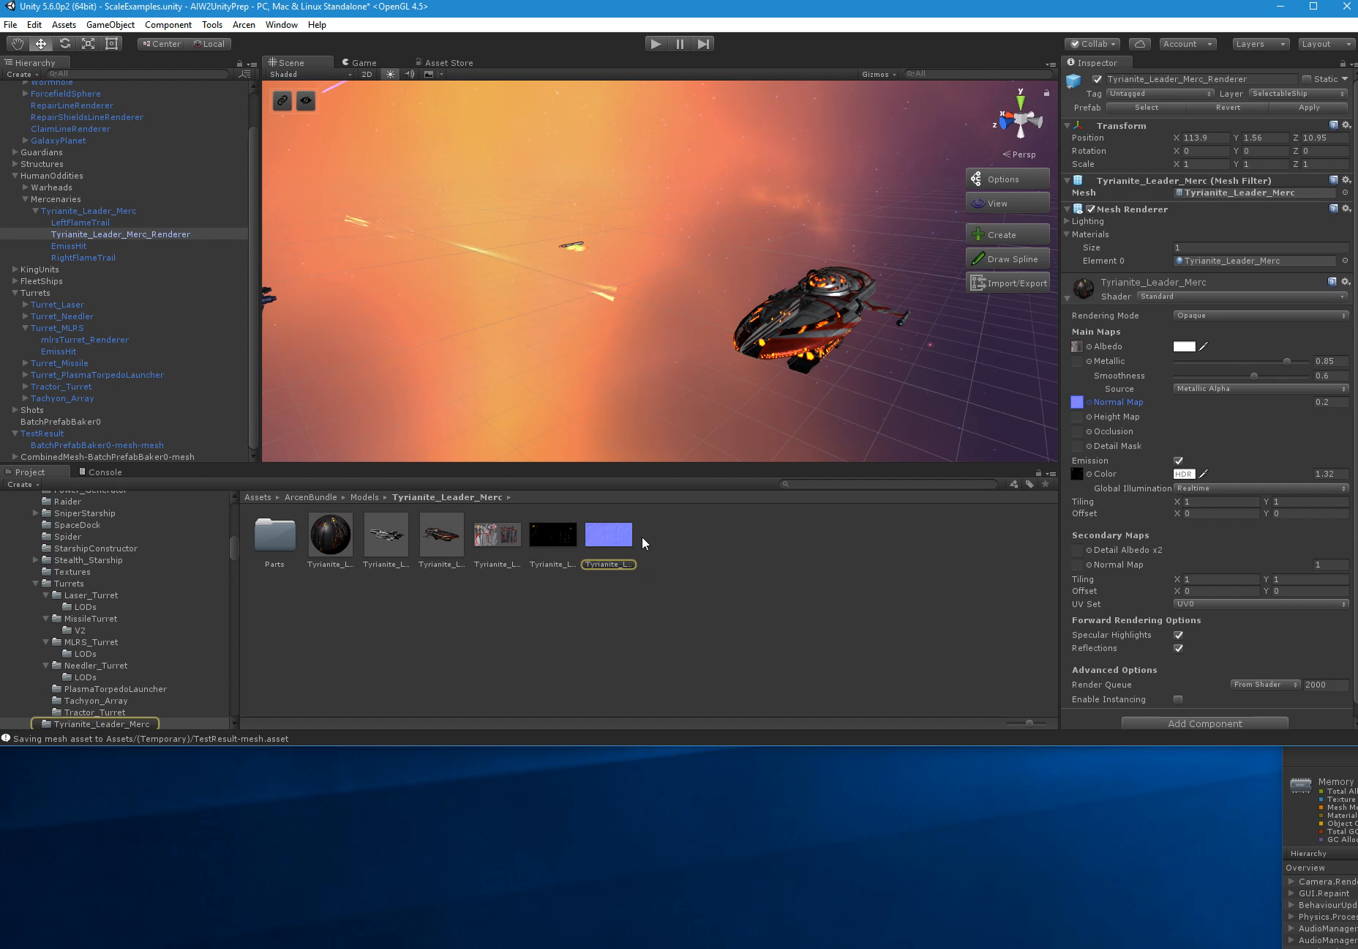
click(620, 538)
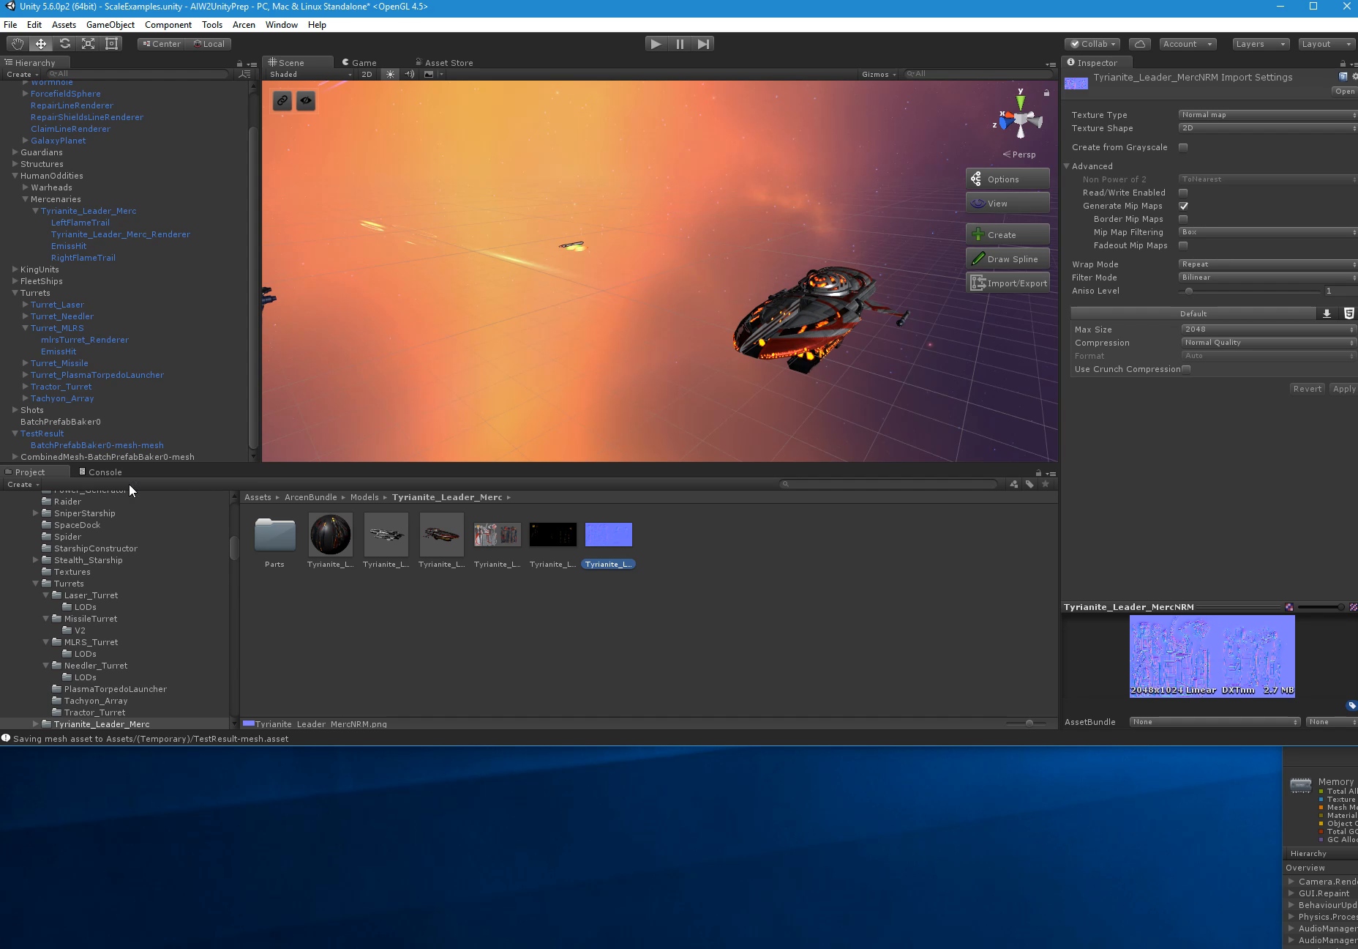
Inspect the TestResult mesh object and the CombinedMesh-BatchPrefabBaker0-mesh object, expand the latter, and view the leader ship up close
click(66, 444)
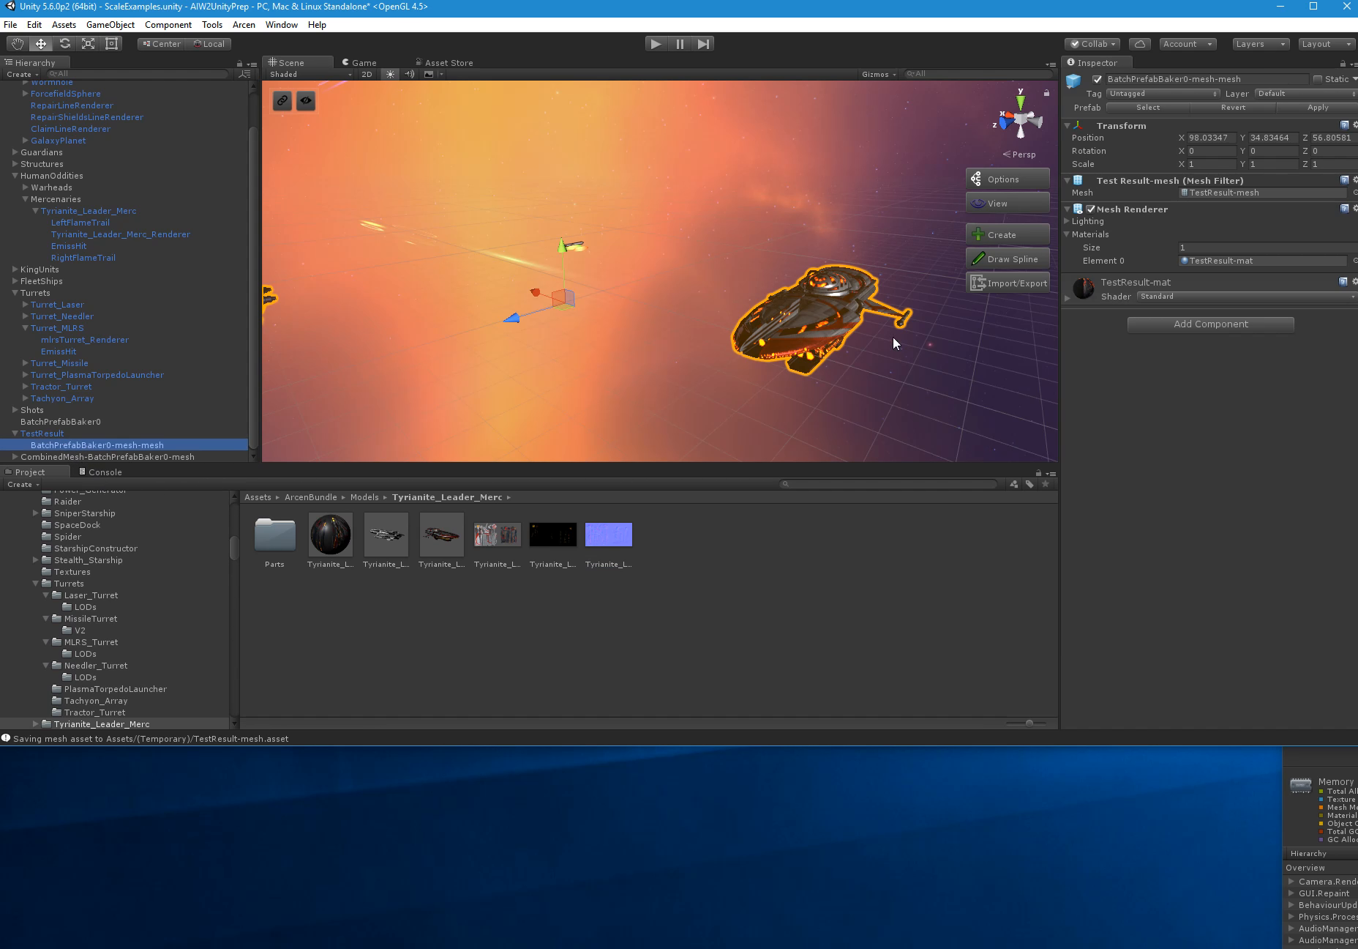
click(41, 455)
key(w)
right_drag(786, 374, 752, 453)
key(s)
key(q)
key(w)
key(e)
key(s)
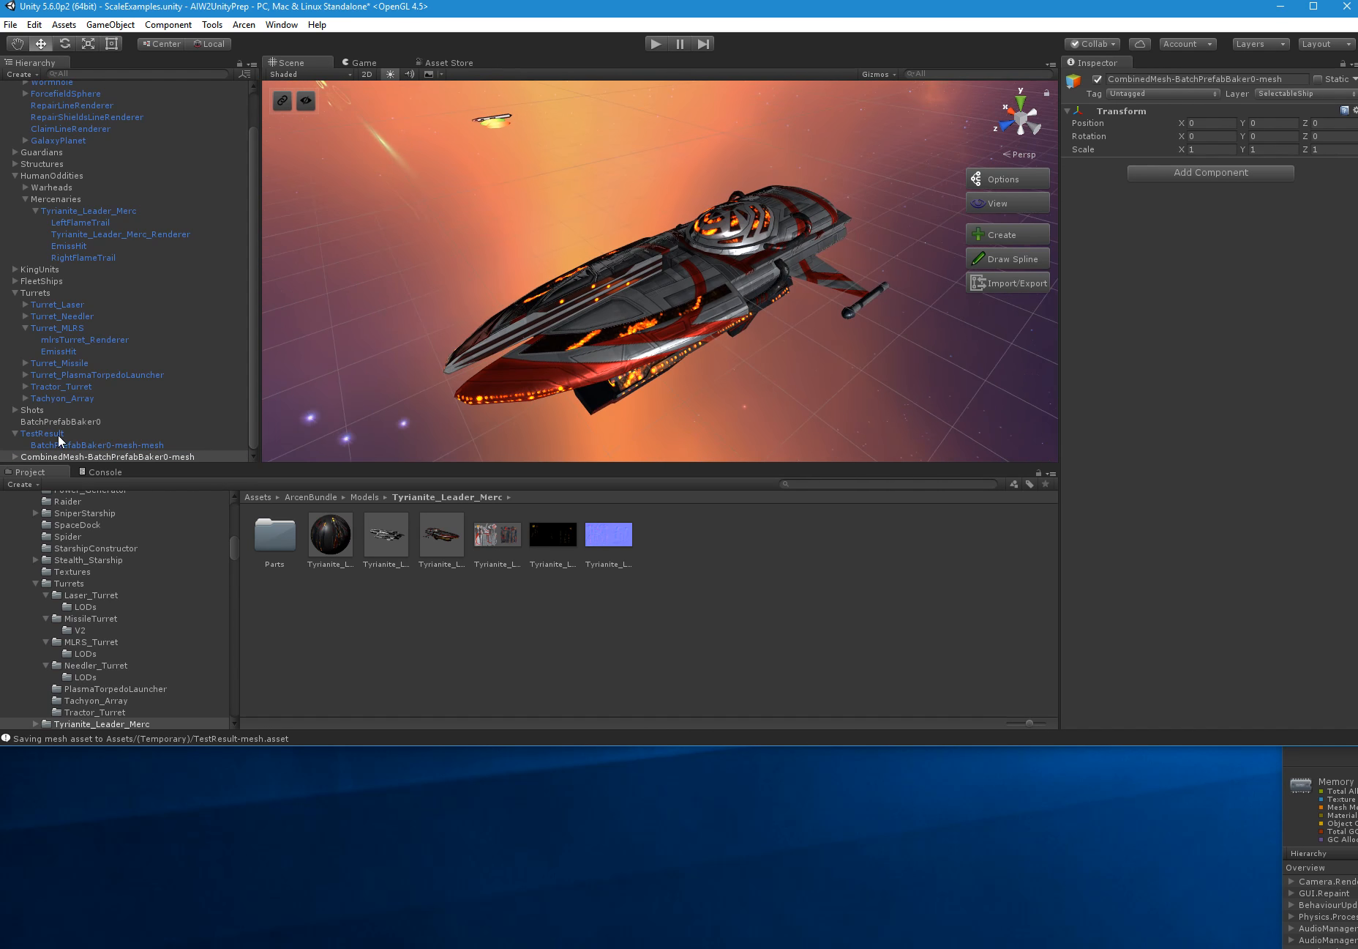
click(16, 457)
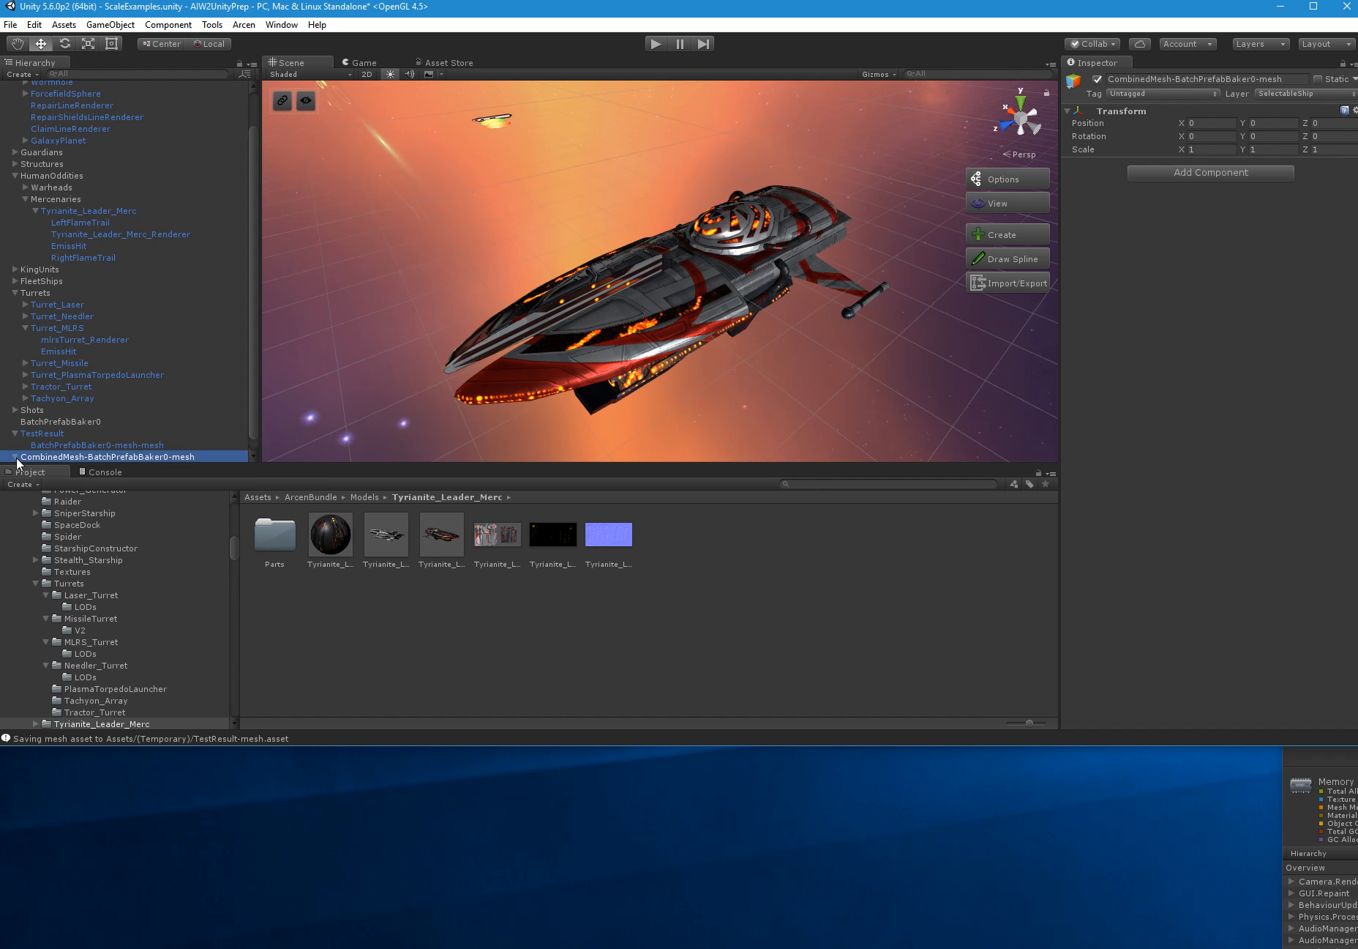
Delete the CombinedMesh-BatchPrefabBaker0-mesh object from the scene hierarchy
scroll(106, 427, down, 1)
click(102, 455)
click(105, 447)
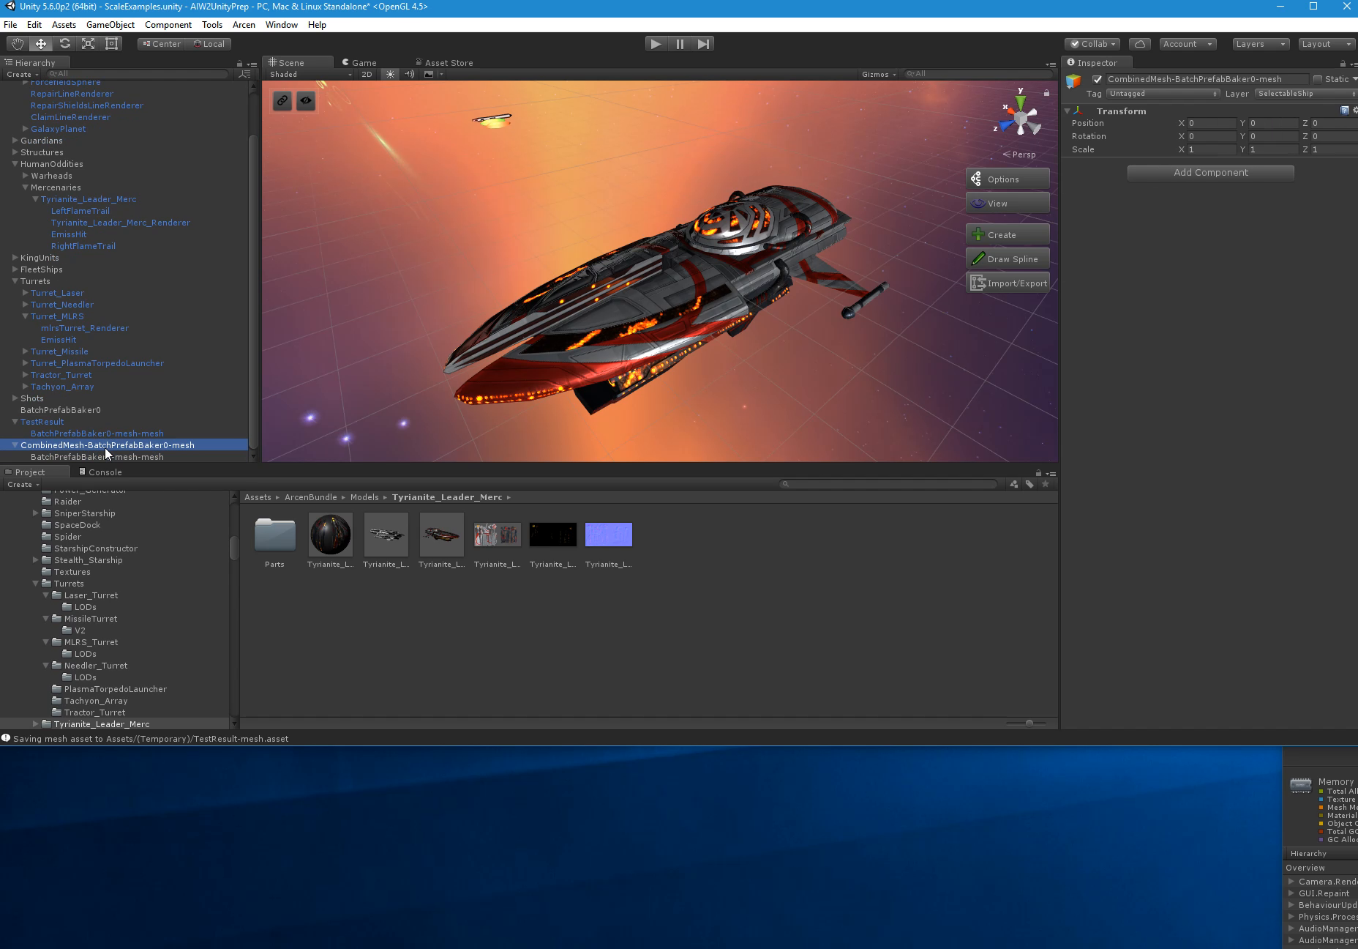
key(Delete)
On BatchPrefabBaker0's texture baker, set Max Tiling Bake Size to 2048, turn off Force Power-Of-Two Atlas, and bake the materials into the combined material
click(202, 434)
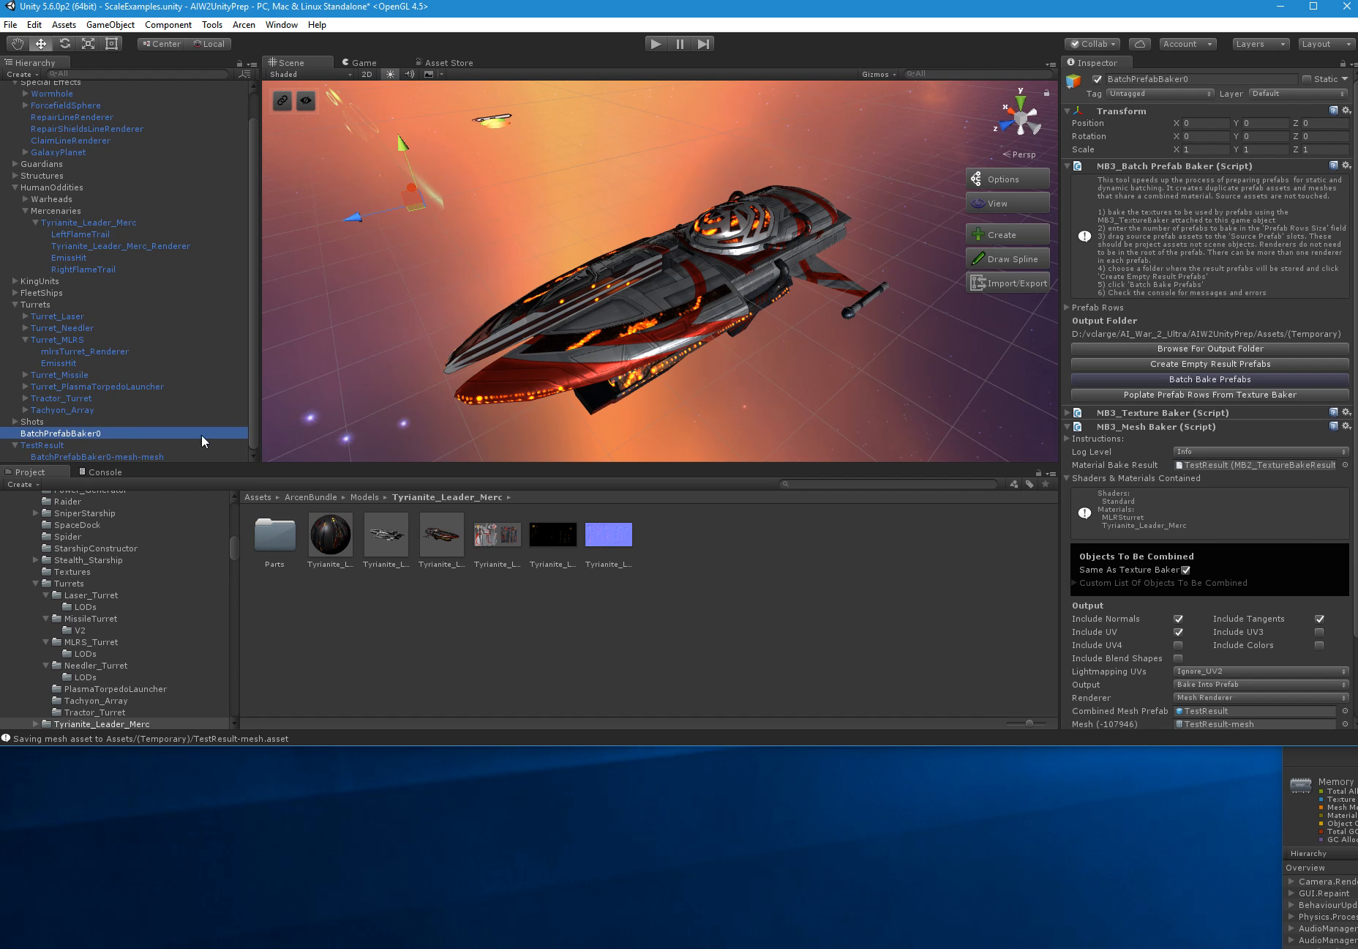
scroll(1165, 477, down, 3)
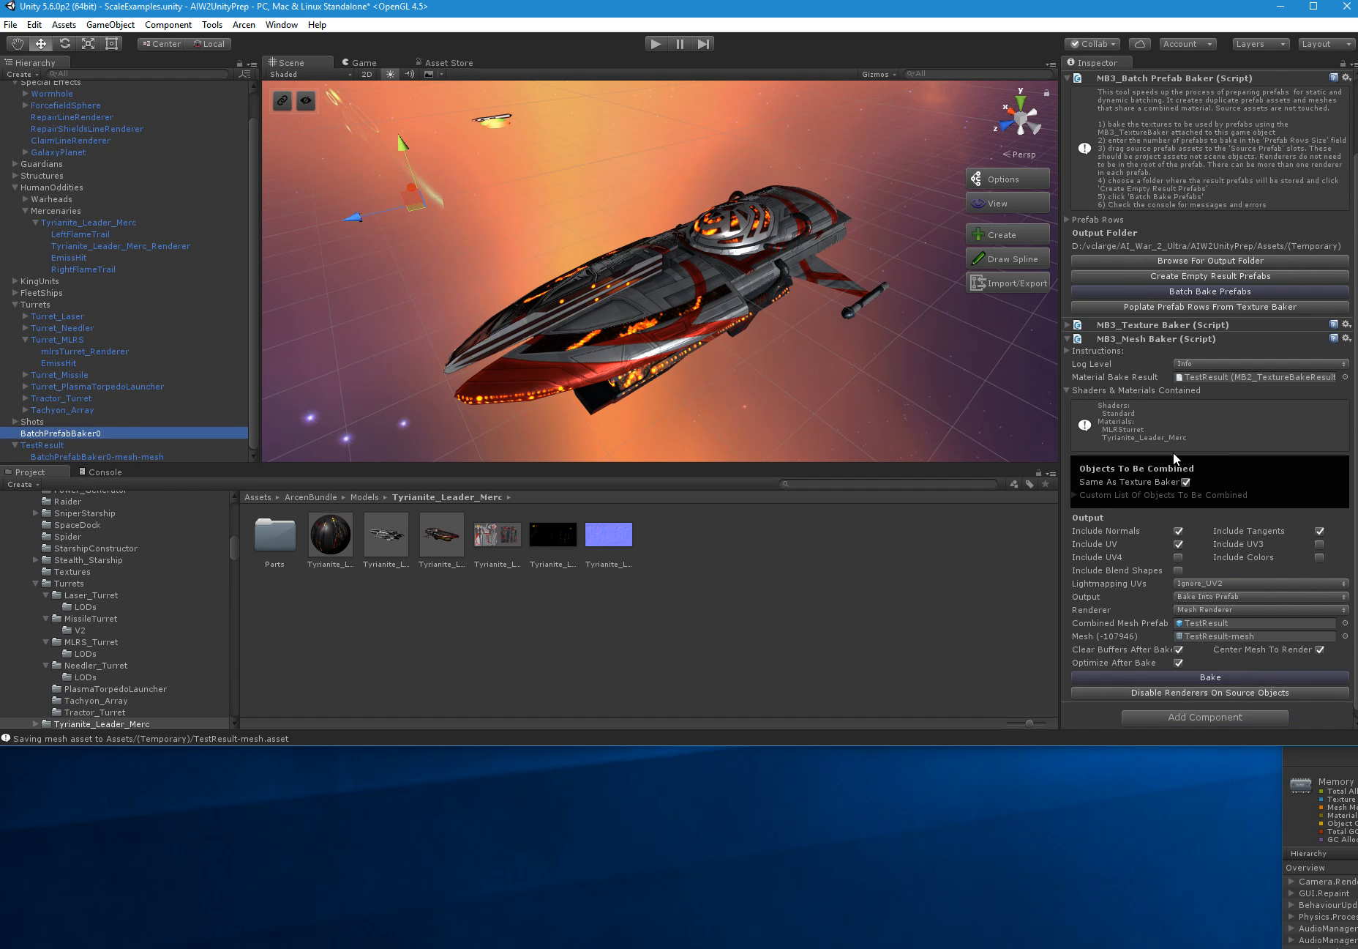
click(1068, 324)
scroll(1217, 483, down, 5)
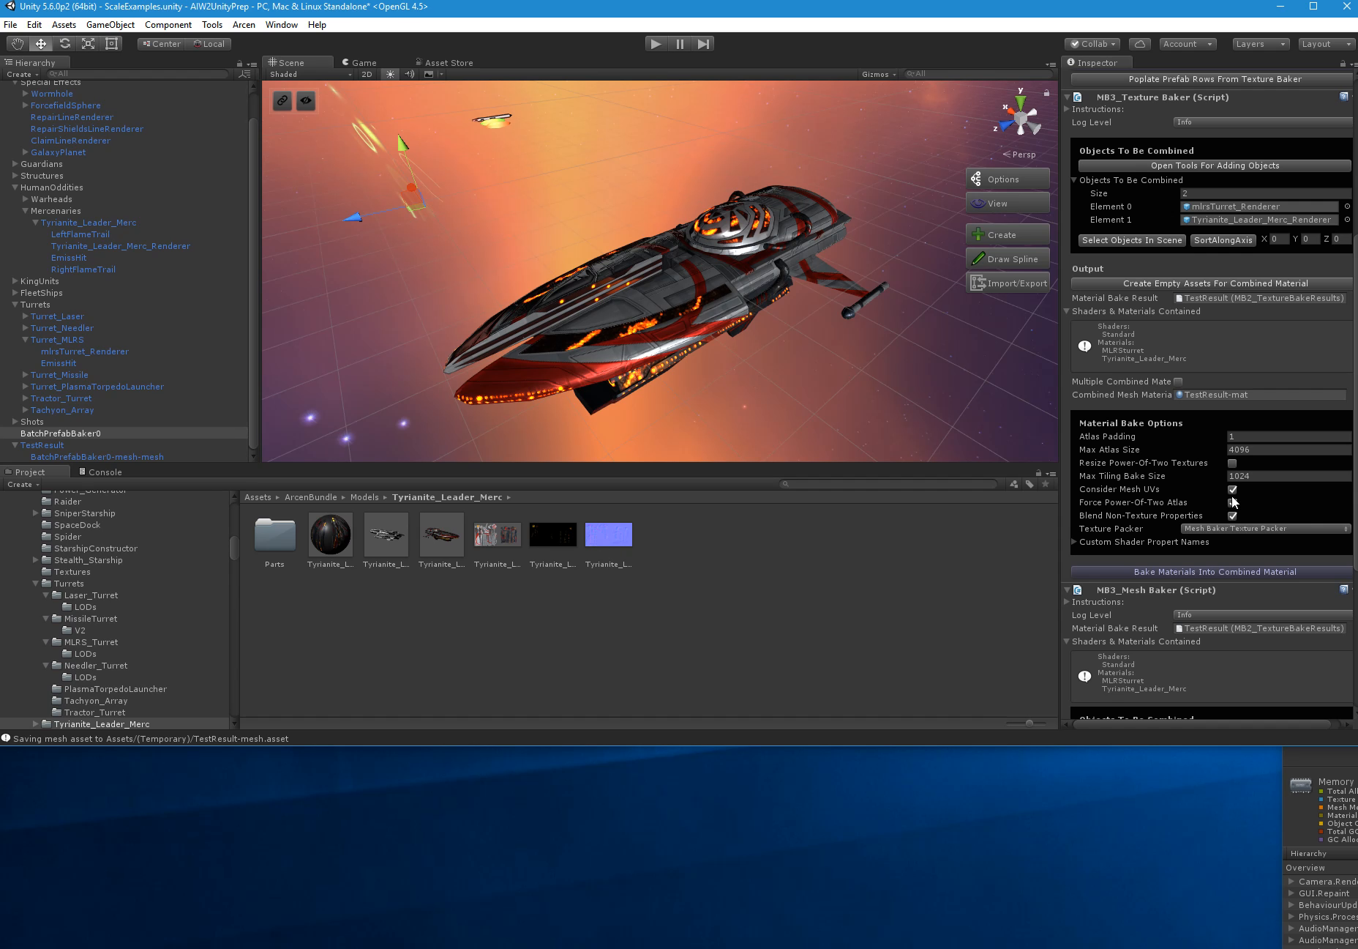
click(1261, 474)
text(2048)
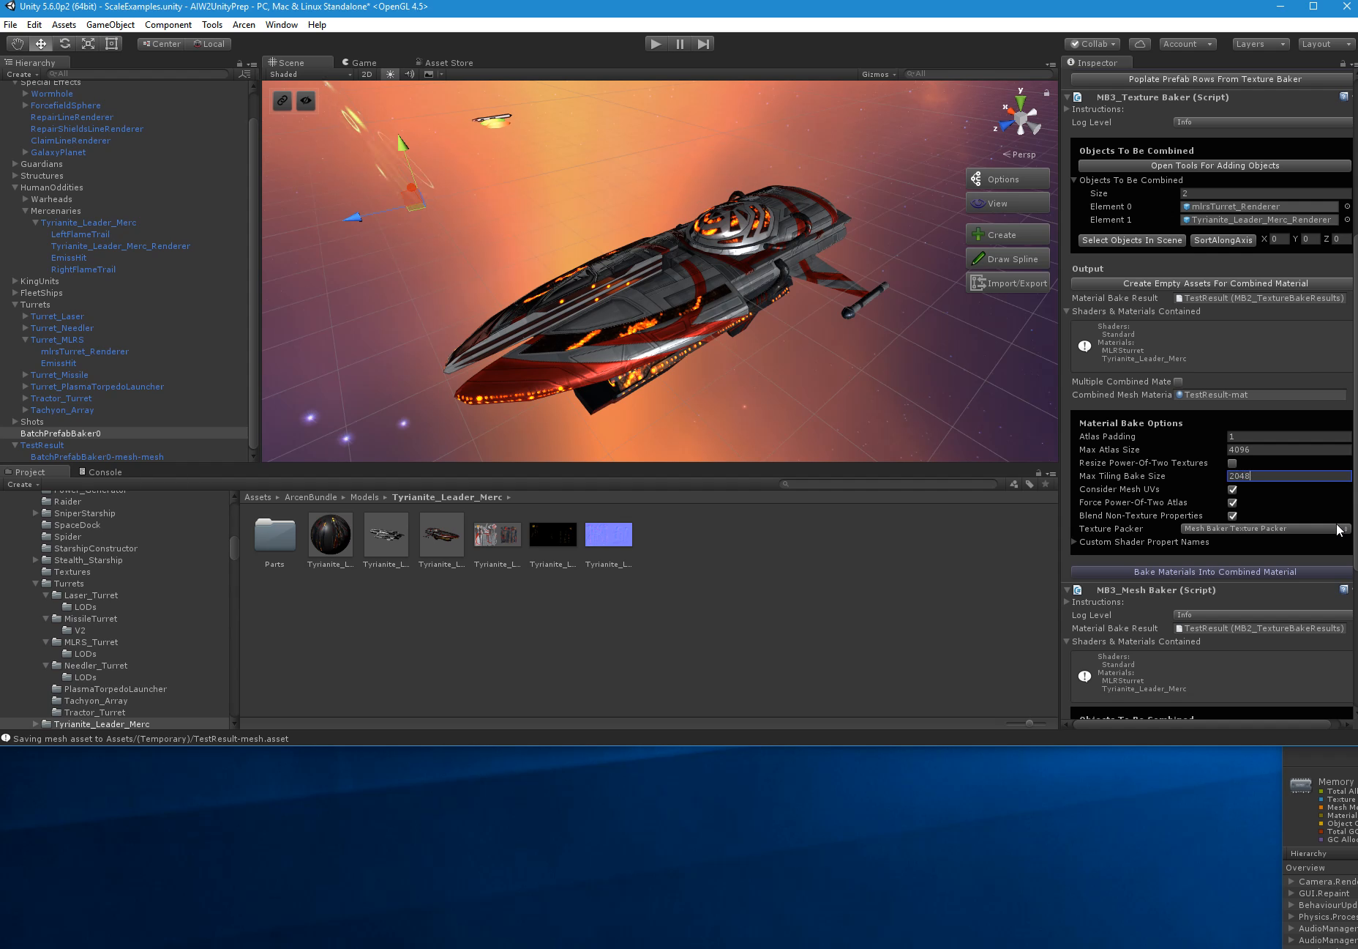
click(1233, 503)
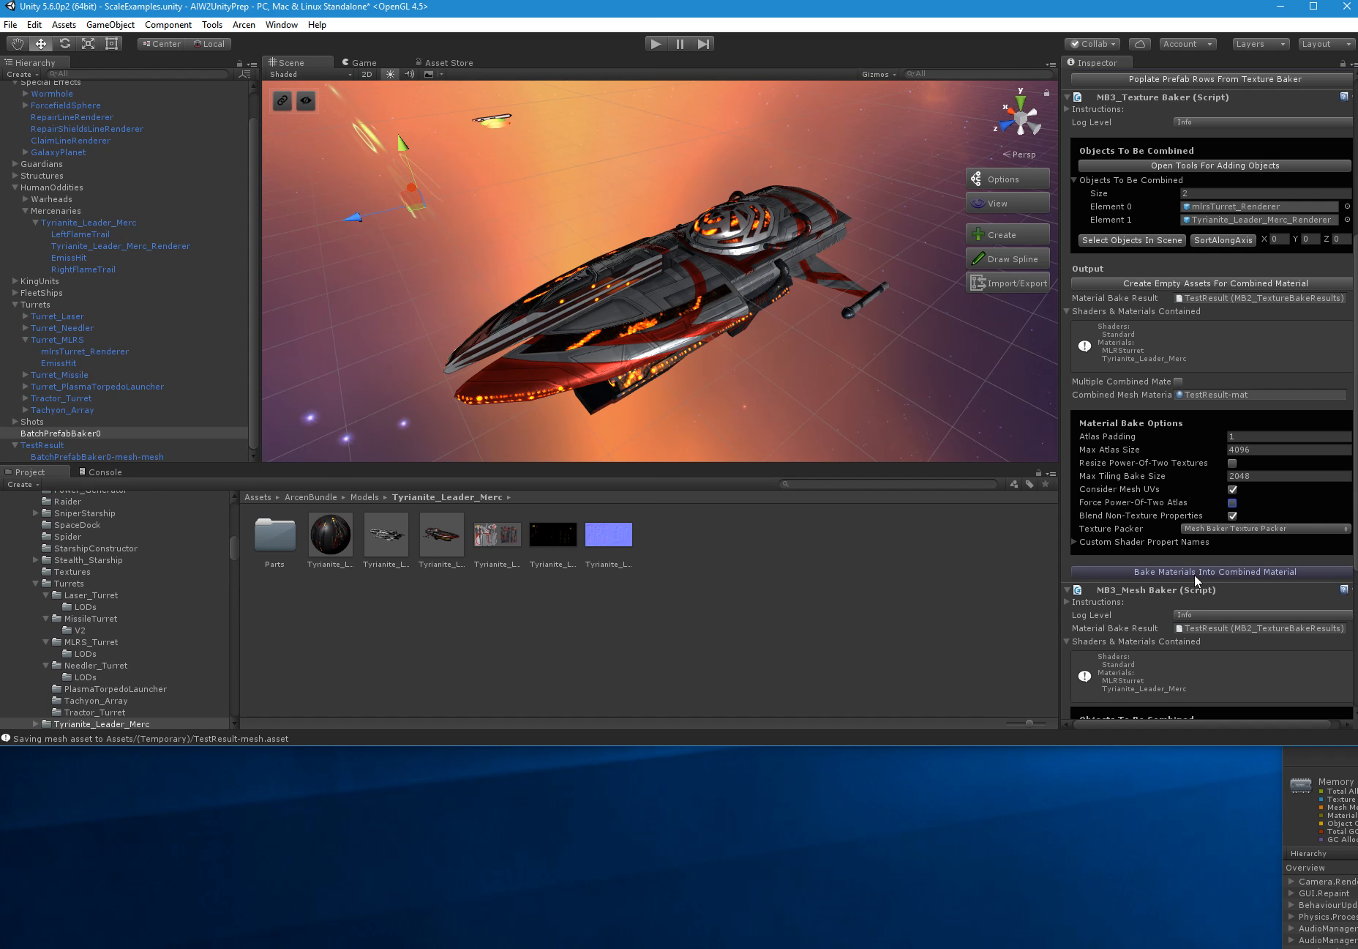
click(1267, 571)
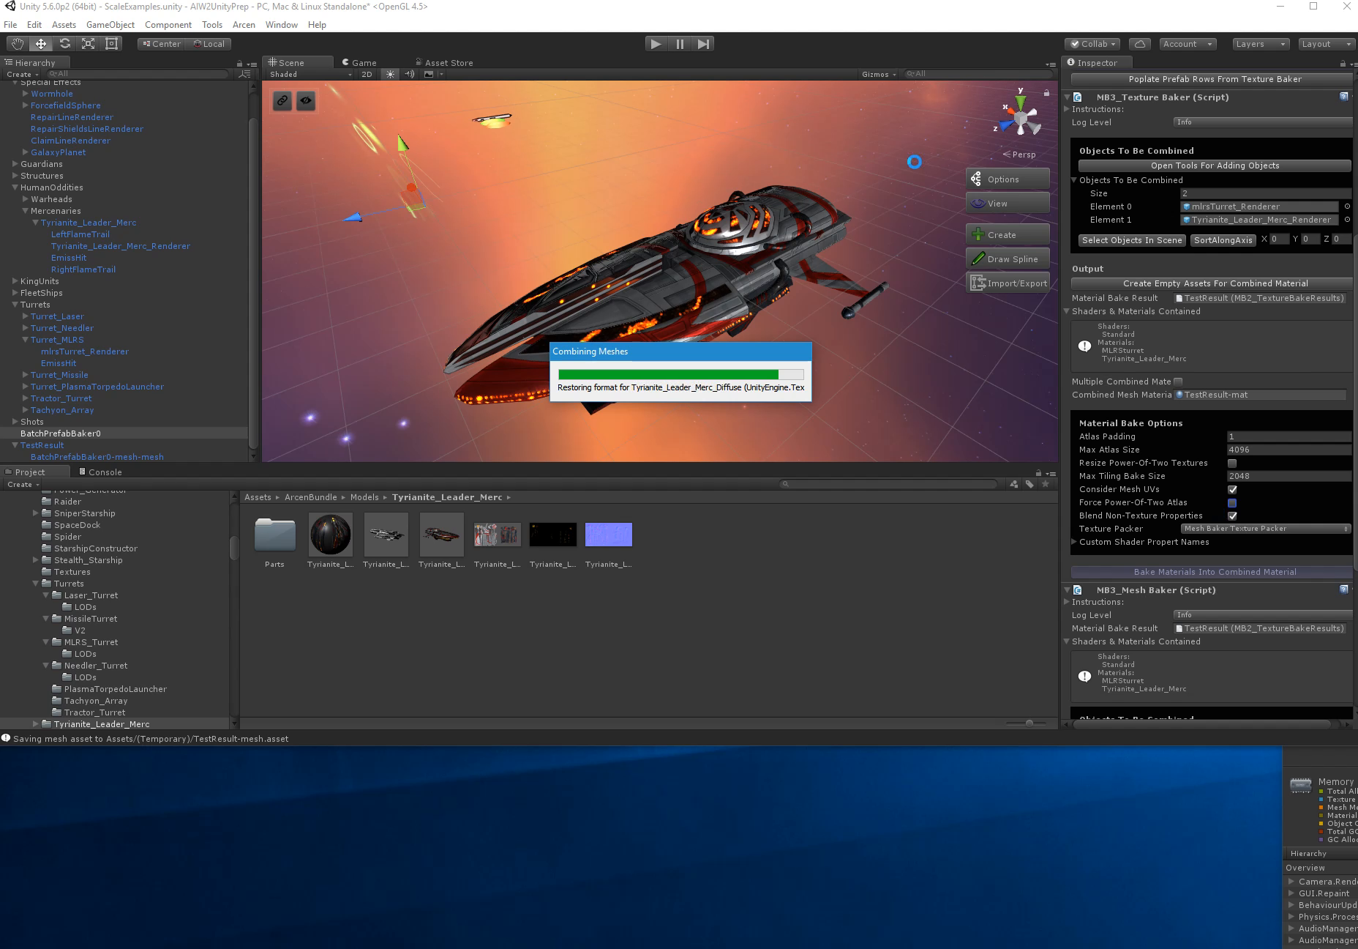
Review the rebaked BumpMap, EmissionMap, MainTex and MetallicGlossMap atlases in the (Temporary) folder
click(254, 519)
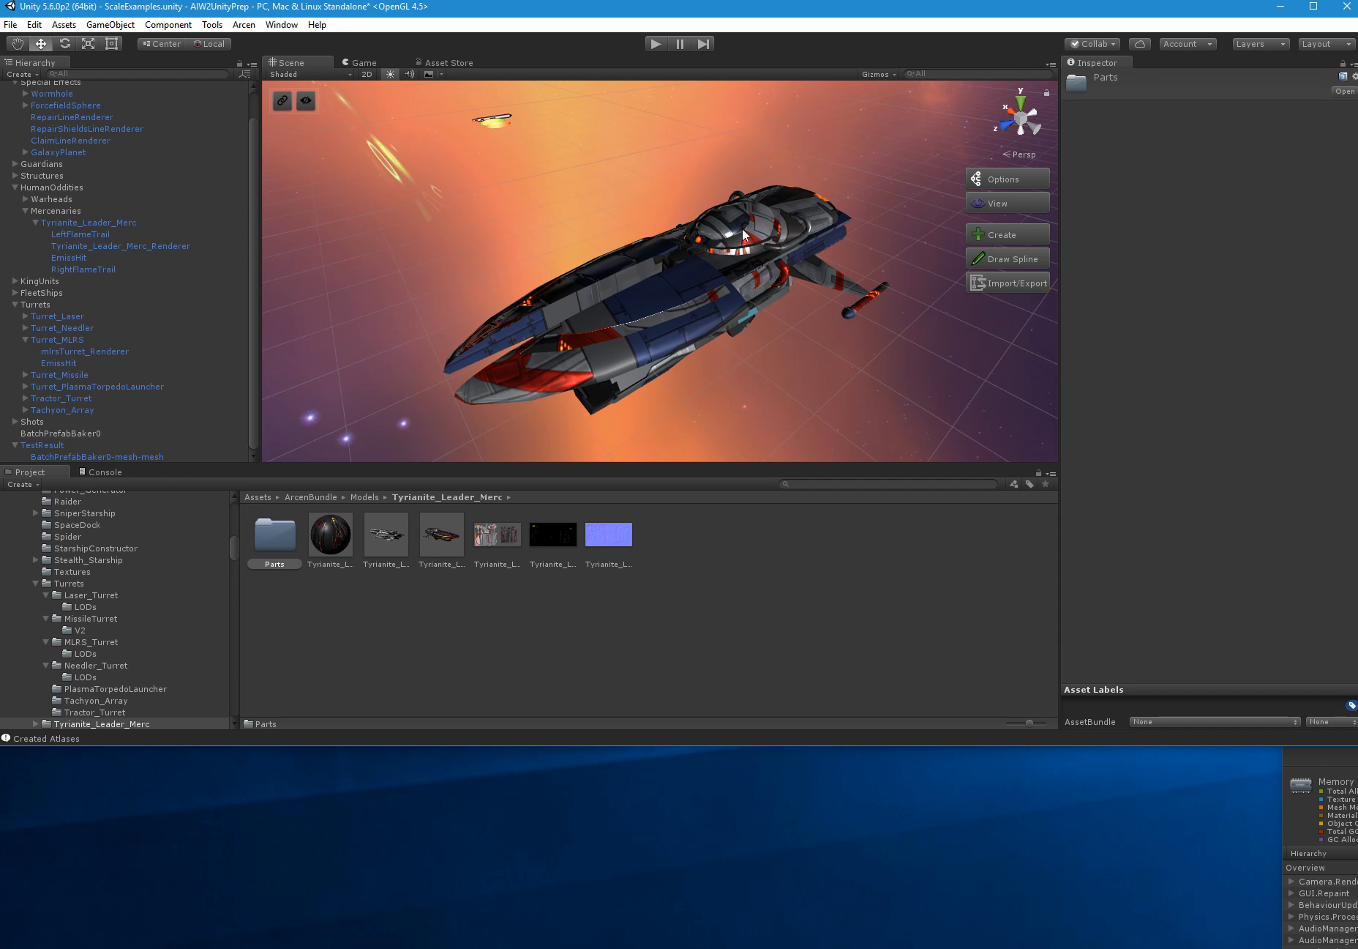
scroll(236, 526, up, 10)
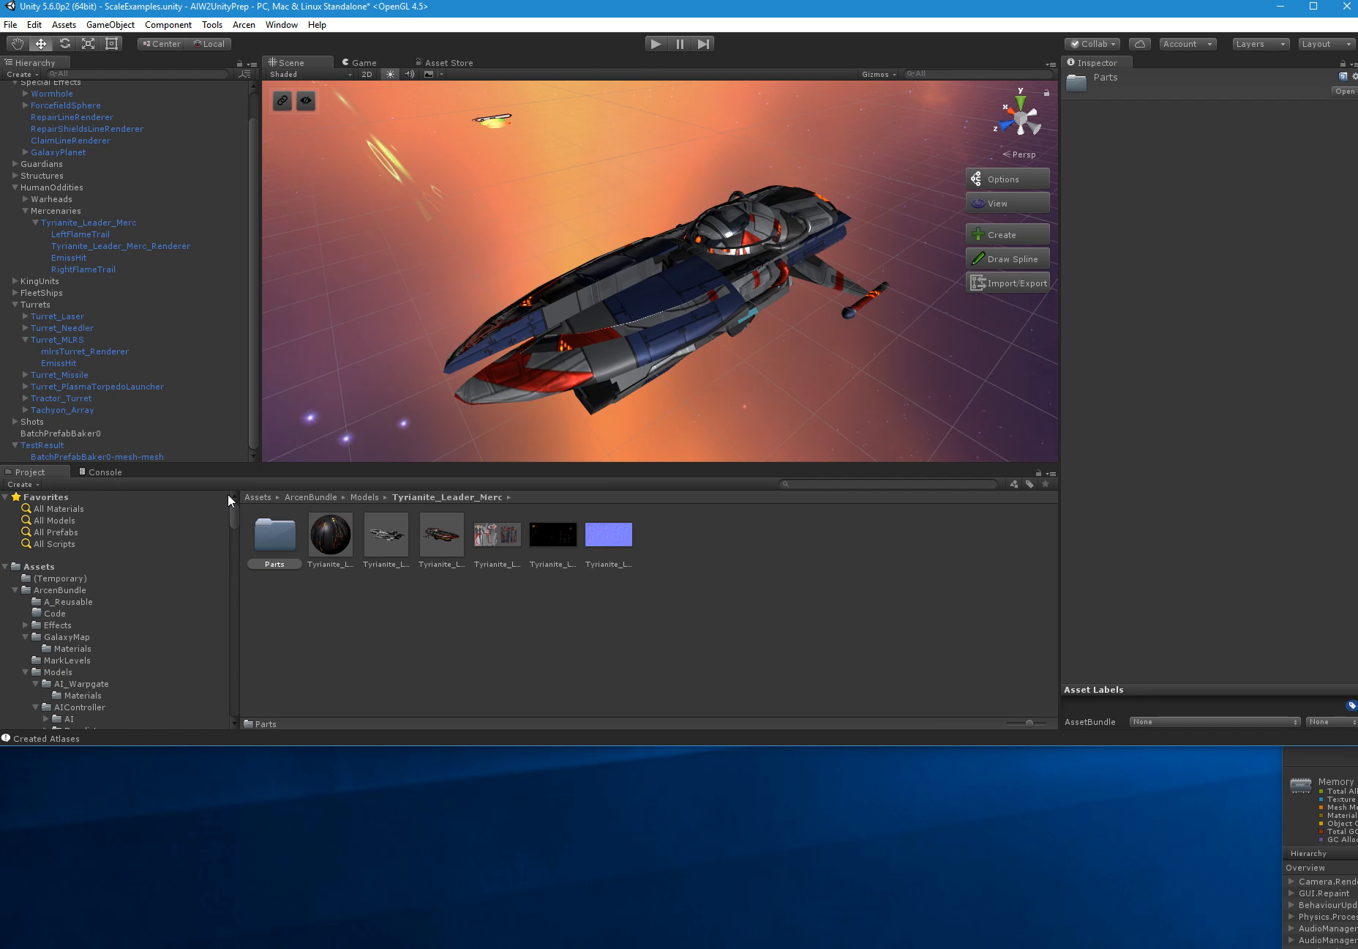
click(52, 575)
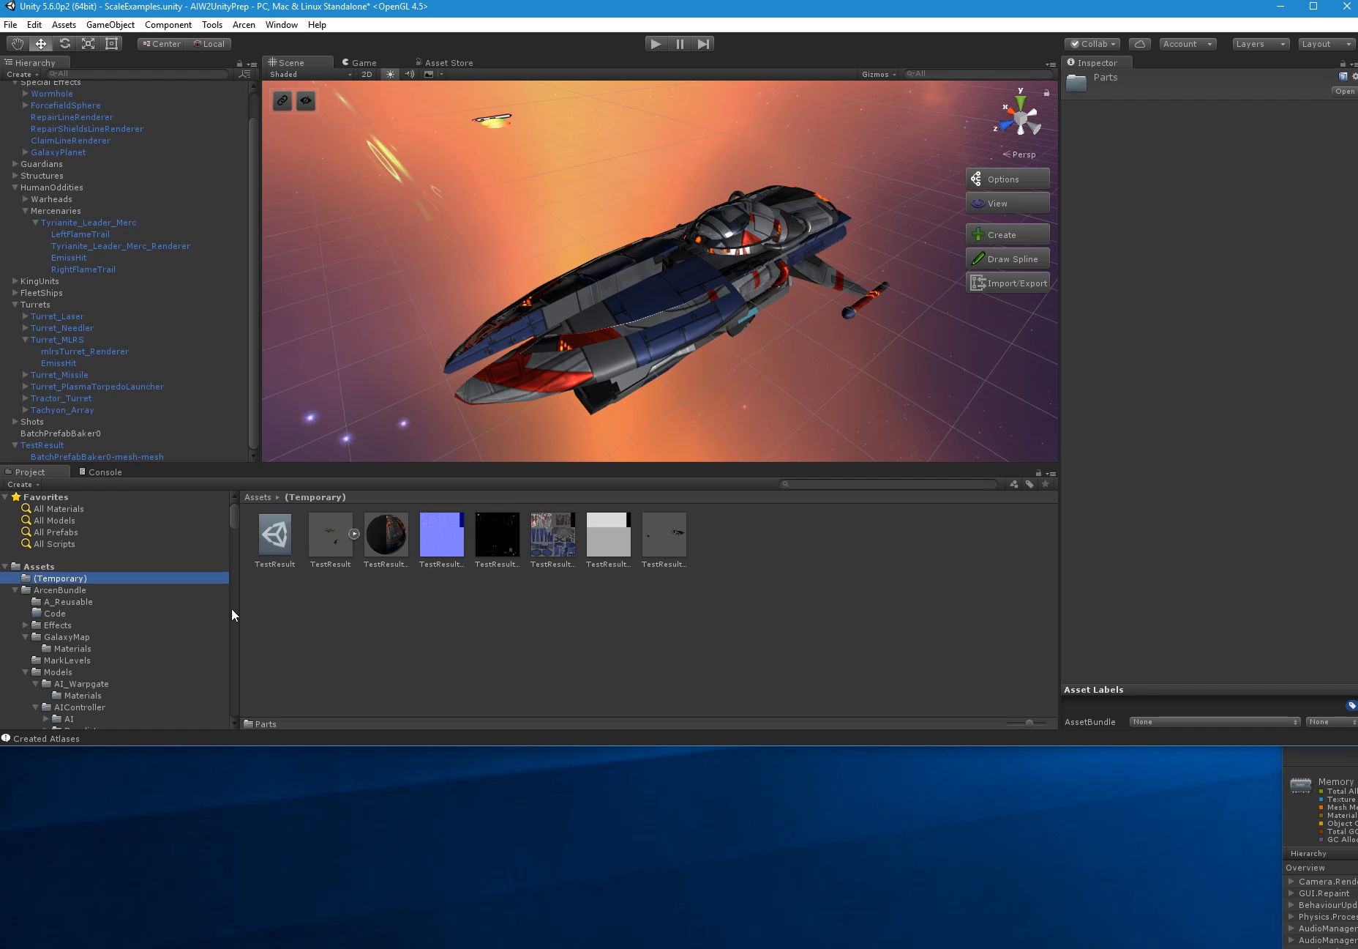
click(448, 545)
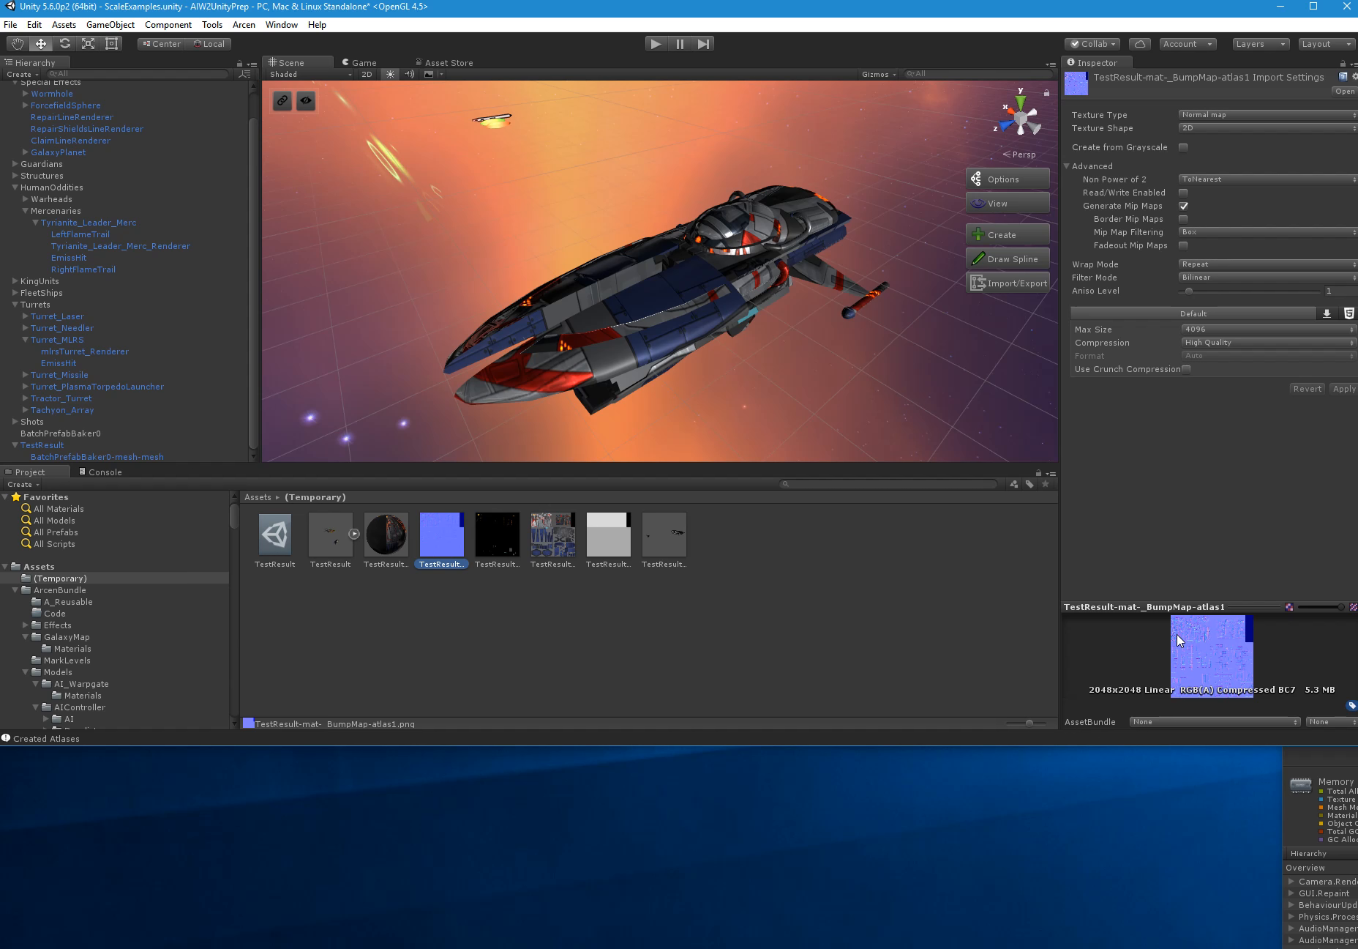
click(492, 540)
click(577, 544)
click(609, 542)
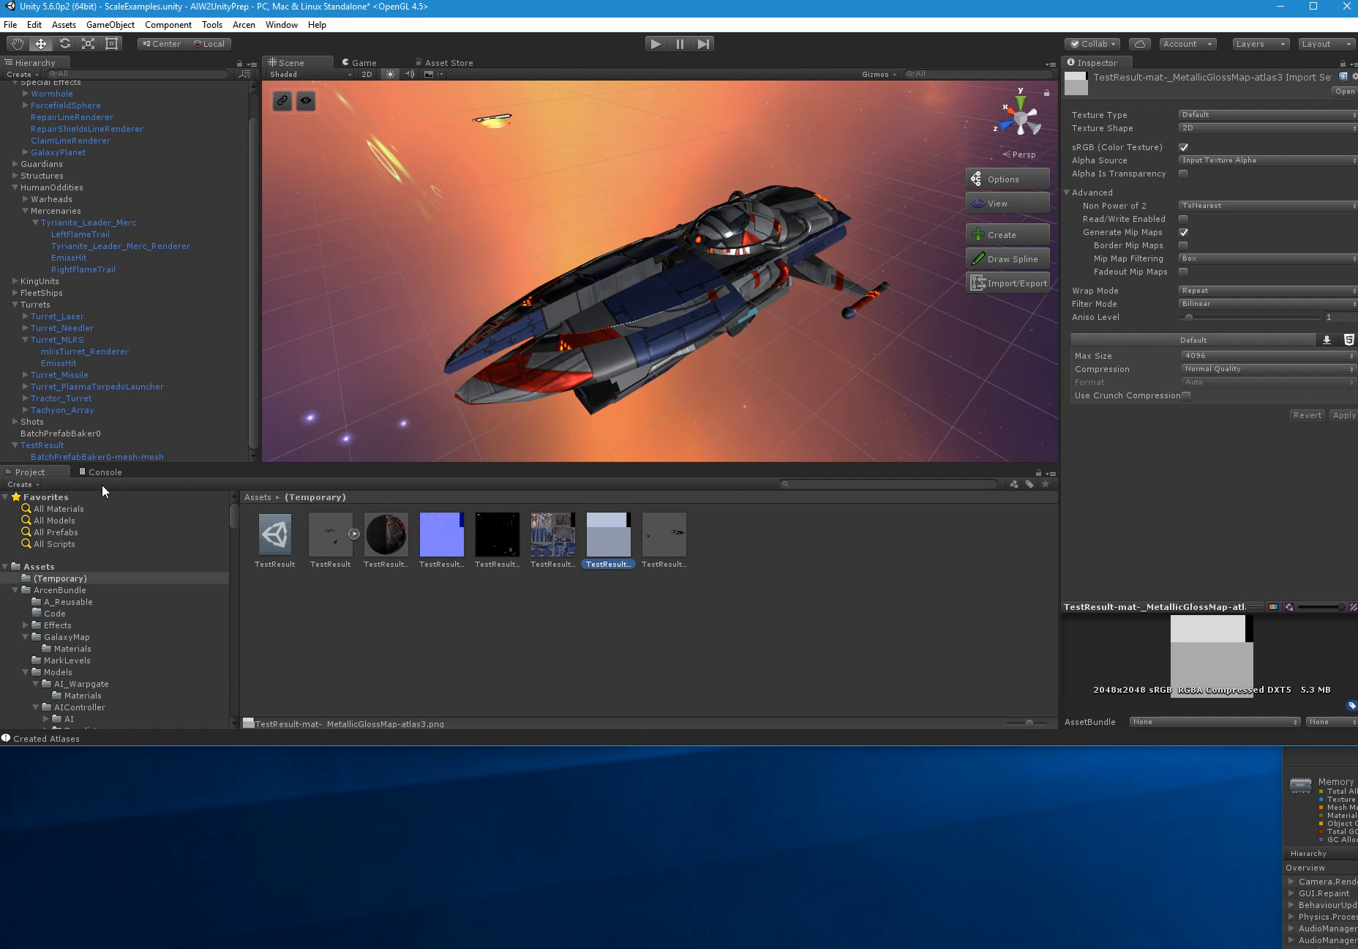
Bake the combined mesh into the TestResult prefab again with BatchPrefabBaker0's mesh baker
click(53, 436)
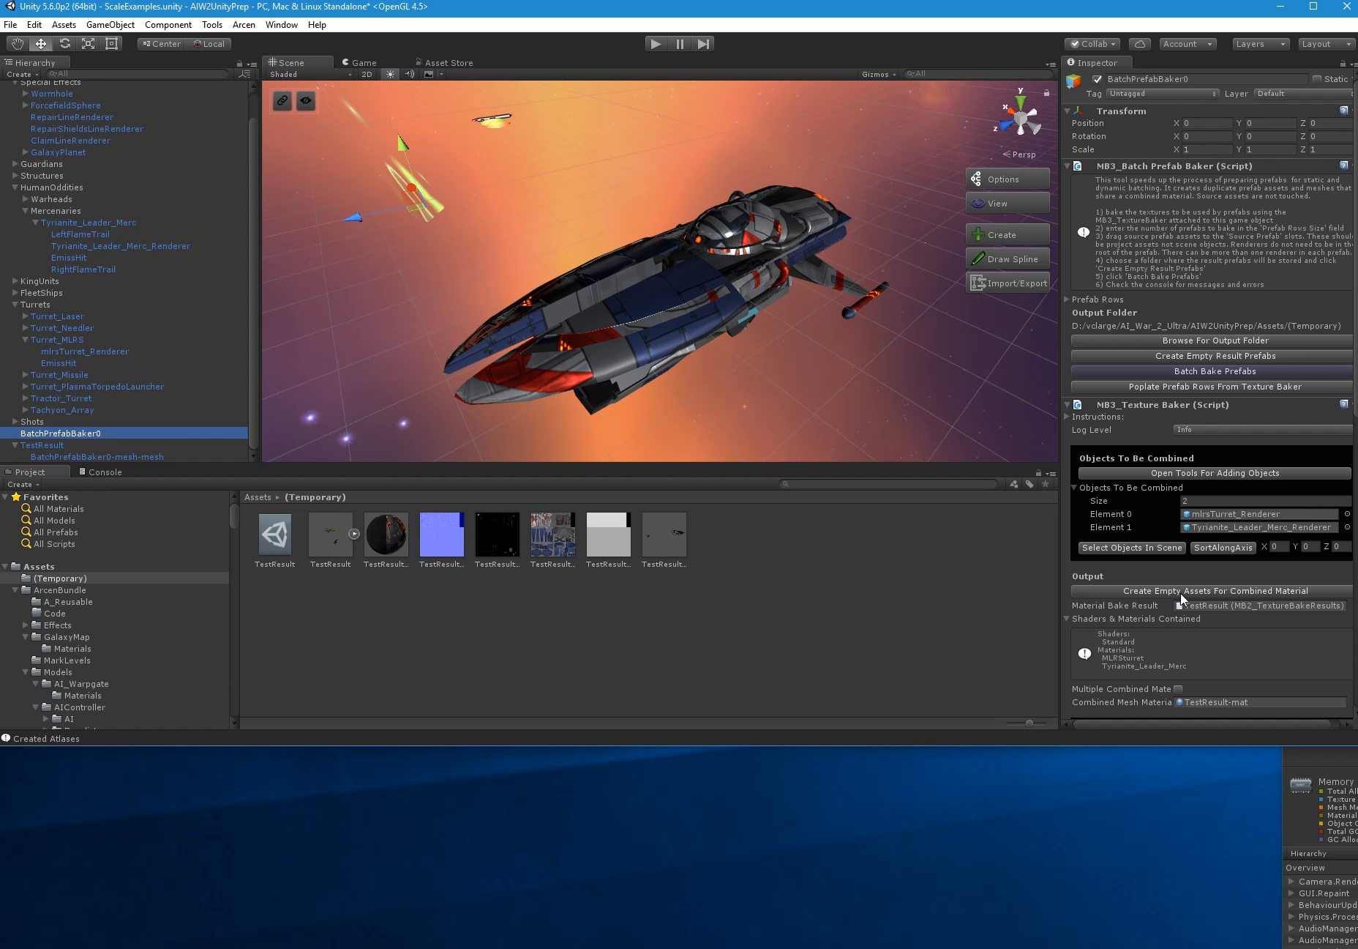
scroll(1182, 611, down, 2)
scroll(1181, 612, down, 6)
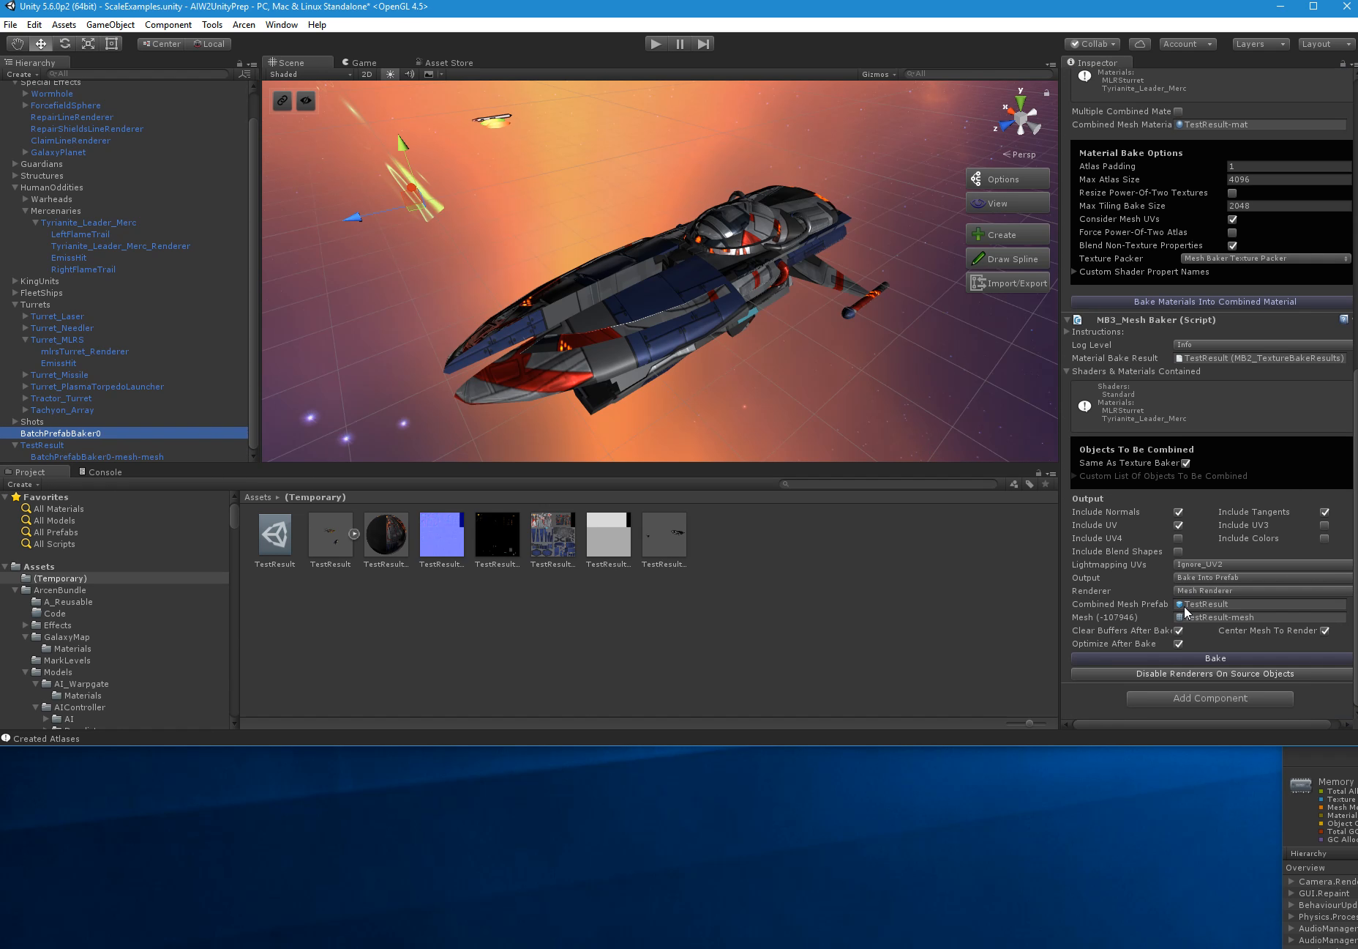
click(1200, 662)
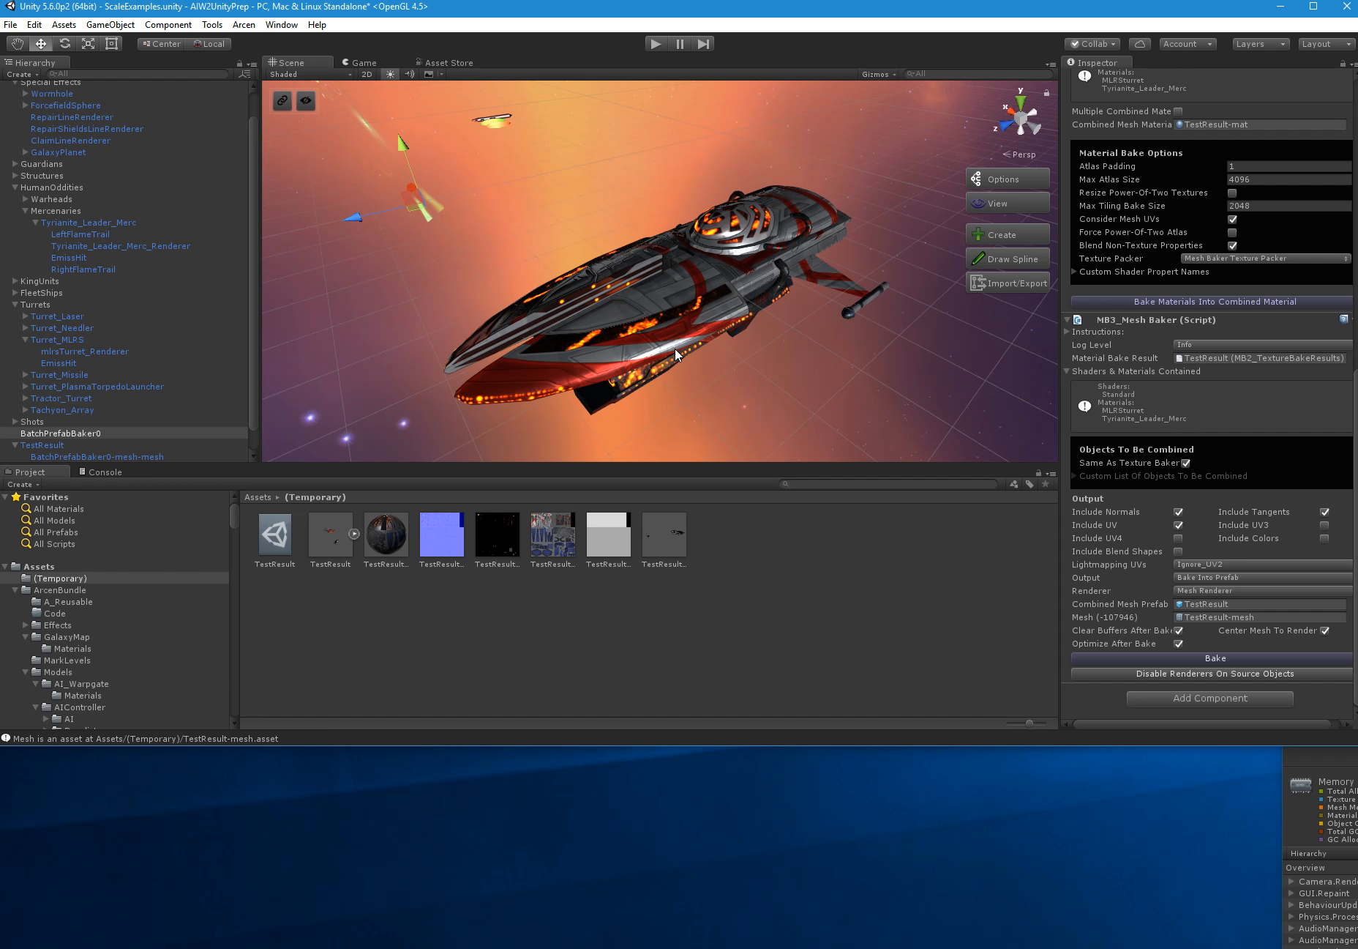
Check the MainTex atlas's import settings and examine the rebaked leader ship up close in the scene
click(561, 537)
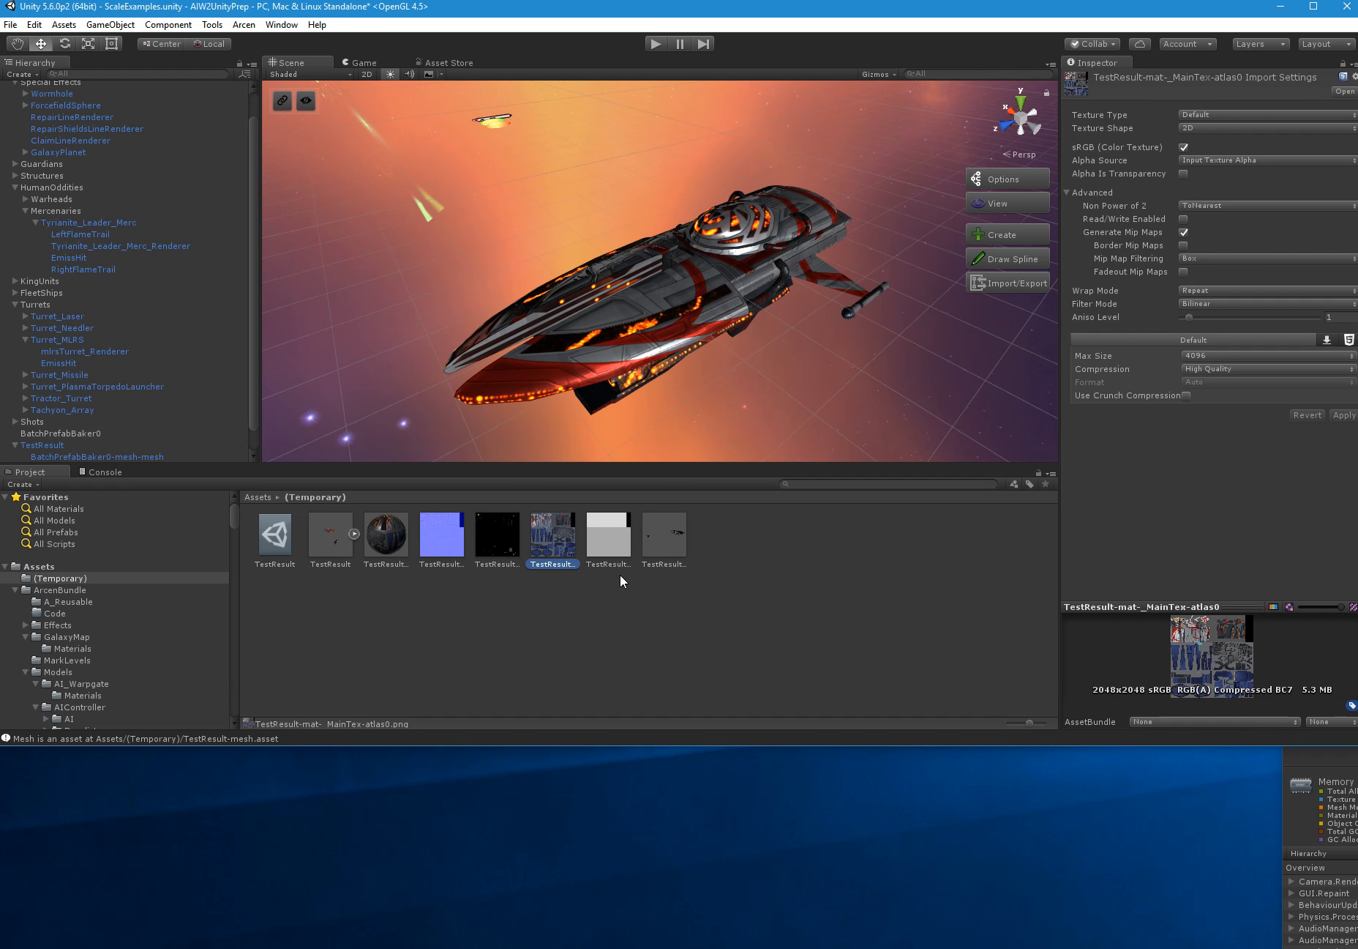
key(w)
right_drag(869, 332, 929, 290)
key(s)
key(w)
key(s)
key(w)
key(a)
key(w)
key(s)
key(a)
key(w)
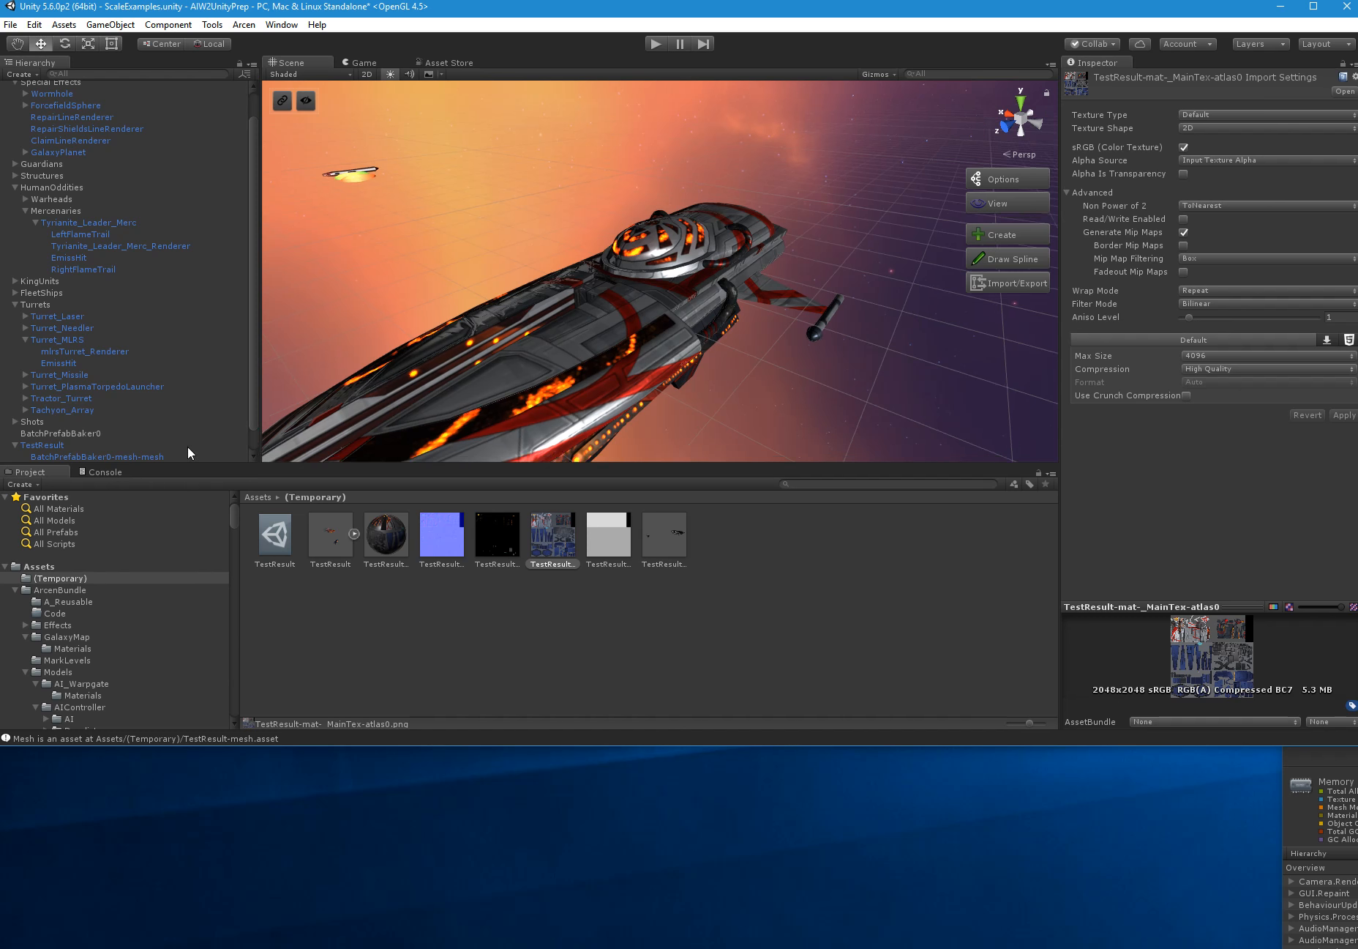
Review the texture and mesh baker settings on BatchPrefabBaker0, and the BumpMap atlas's import settings
click(82, 433)
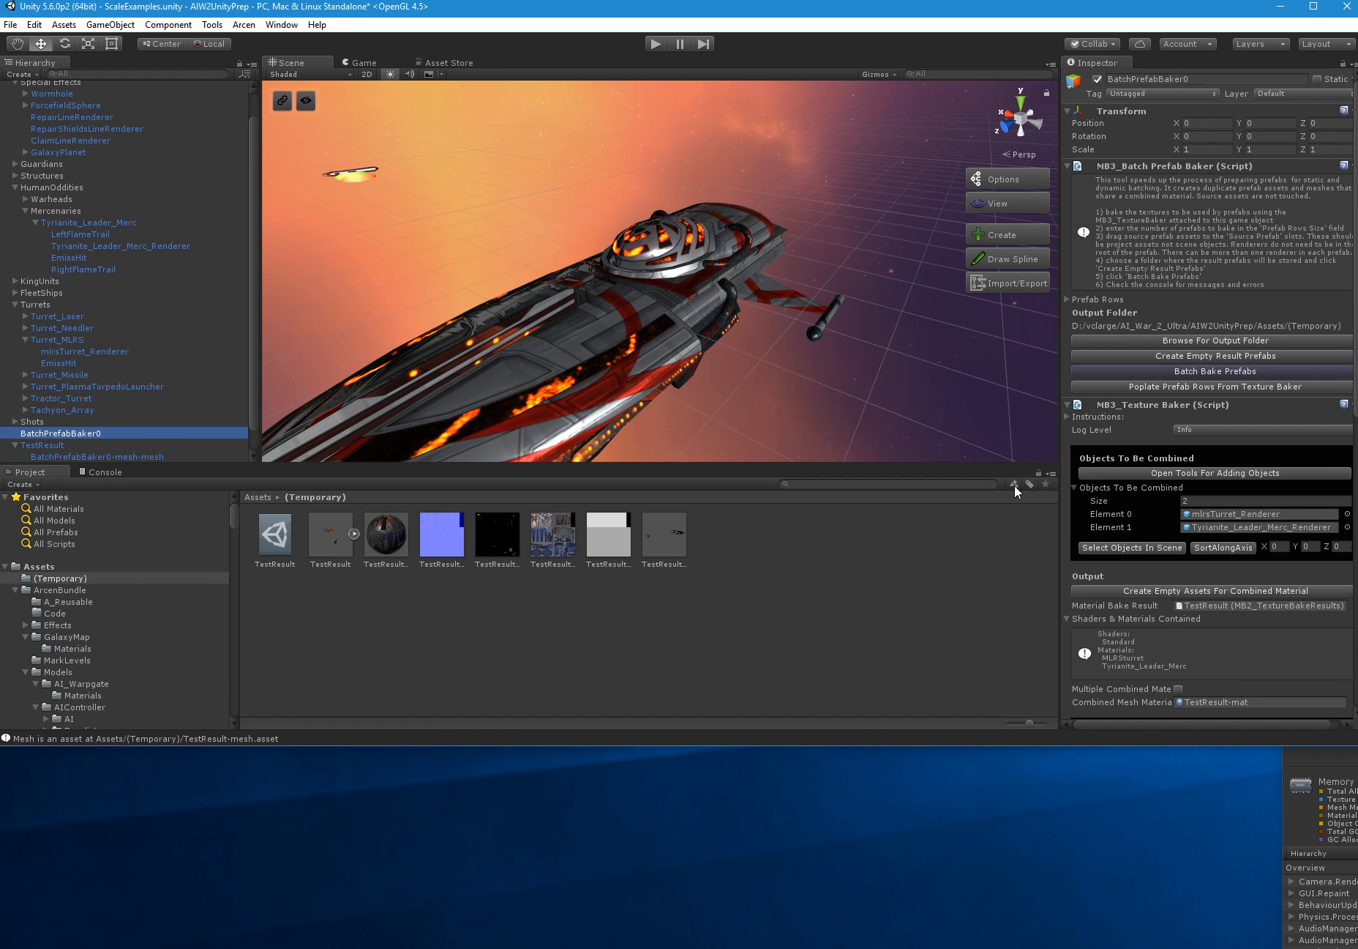
scroll(1082, 566, down, 13)
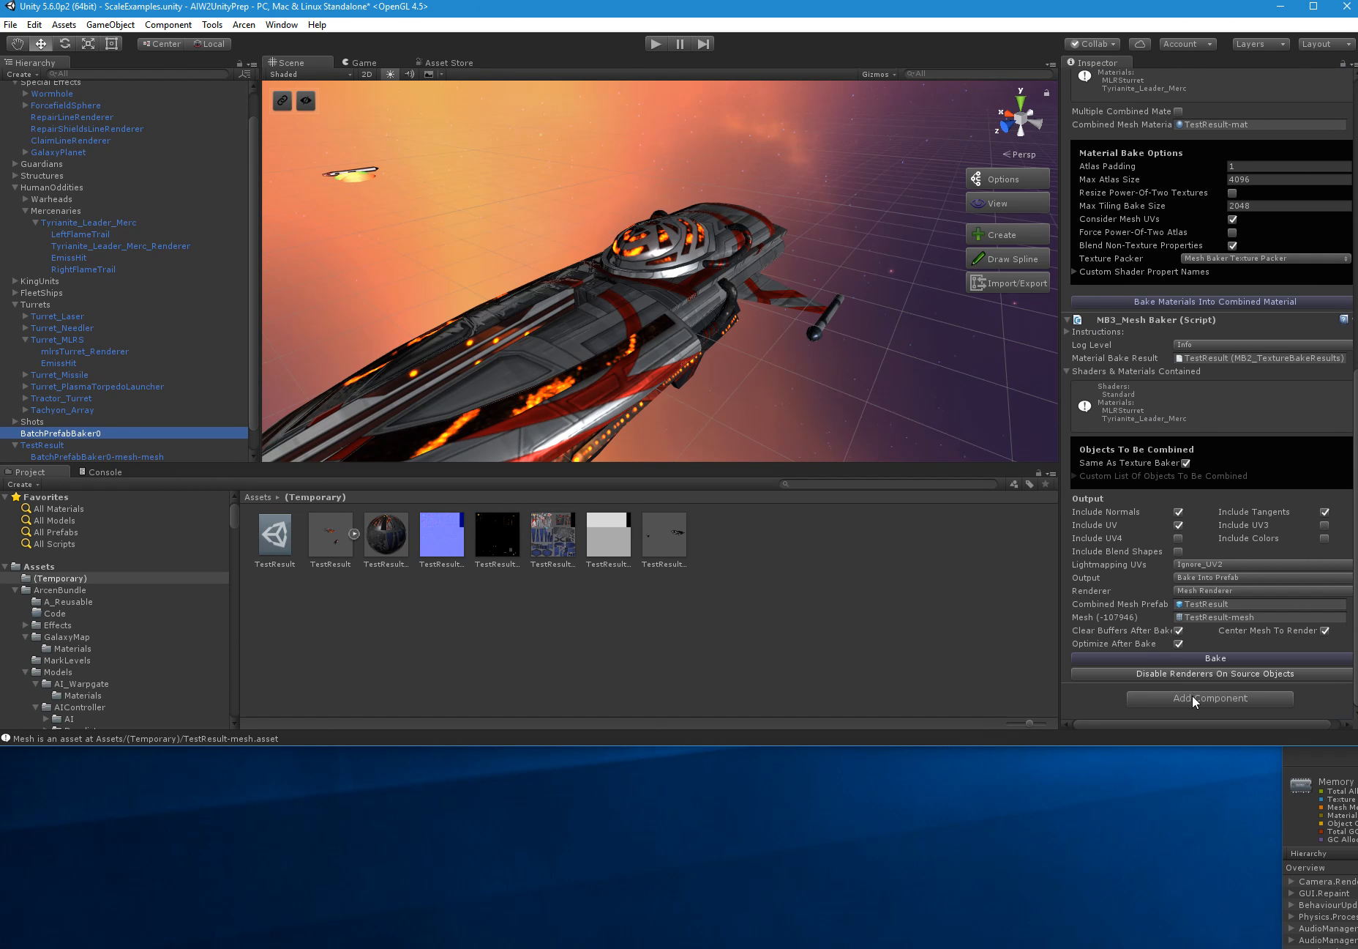
scroll(1192, 694, up, 5)
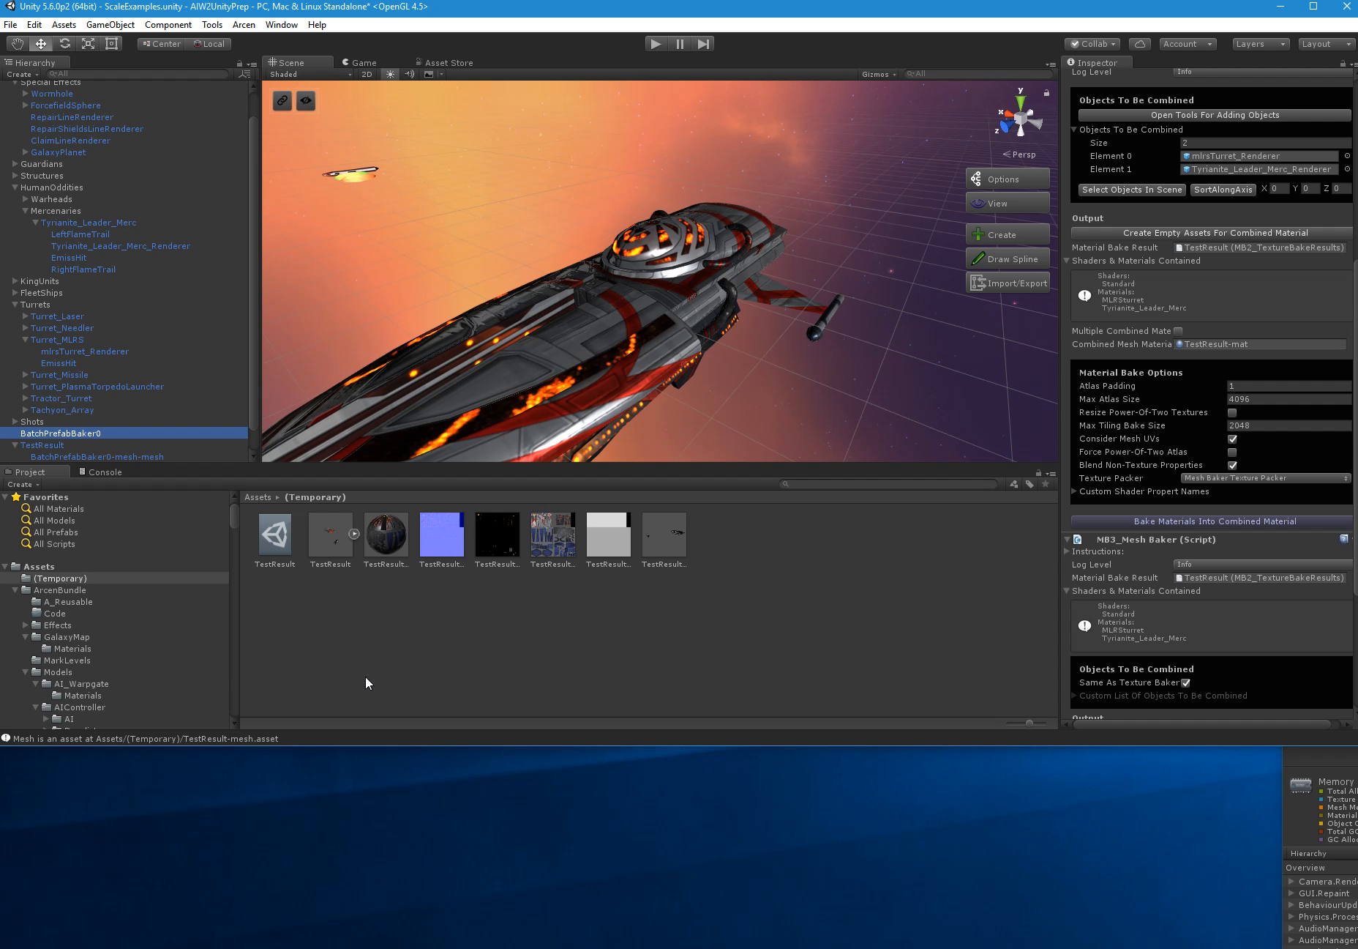
click(458, 533)
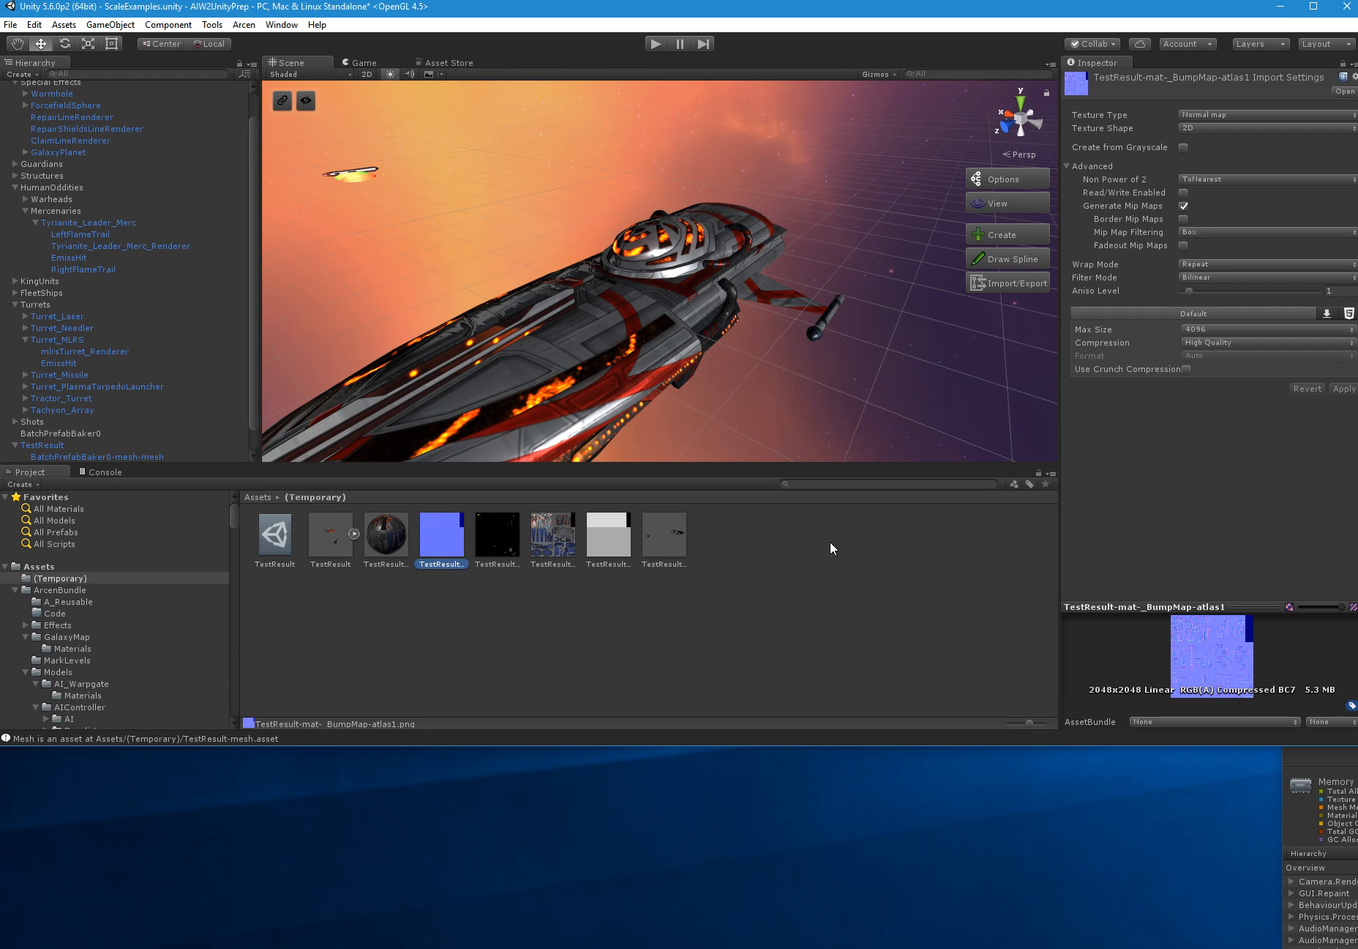
Delete the TestResult.asset texture bake results file from the (Temporary) folder
click(318, 535)
key(Left)
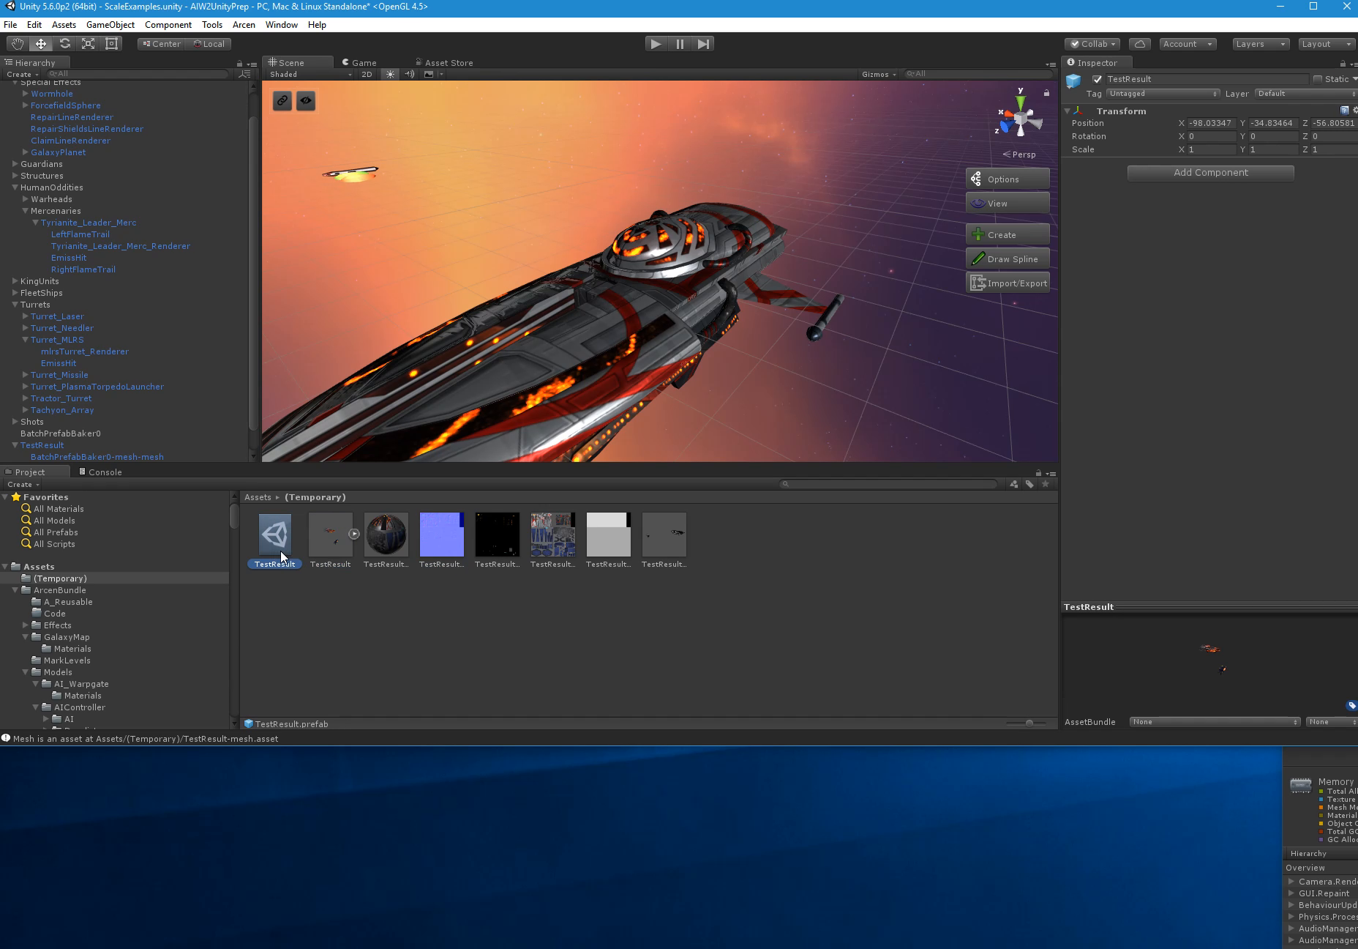
key(Delete)
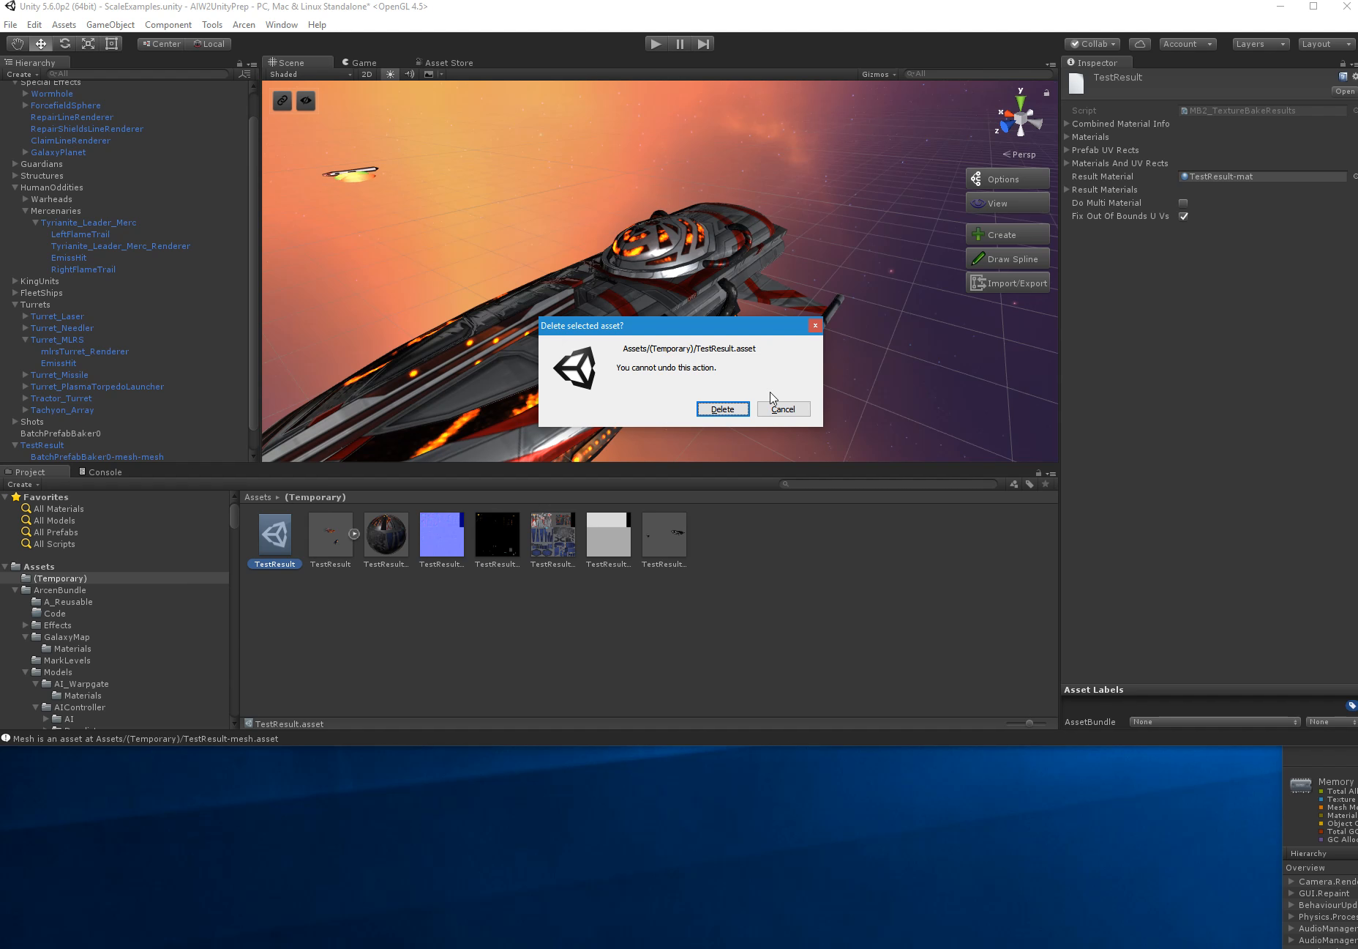
click(723, 409)
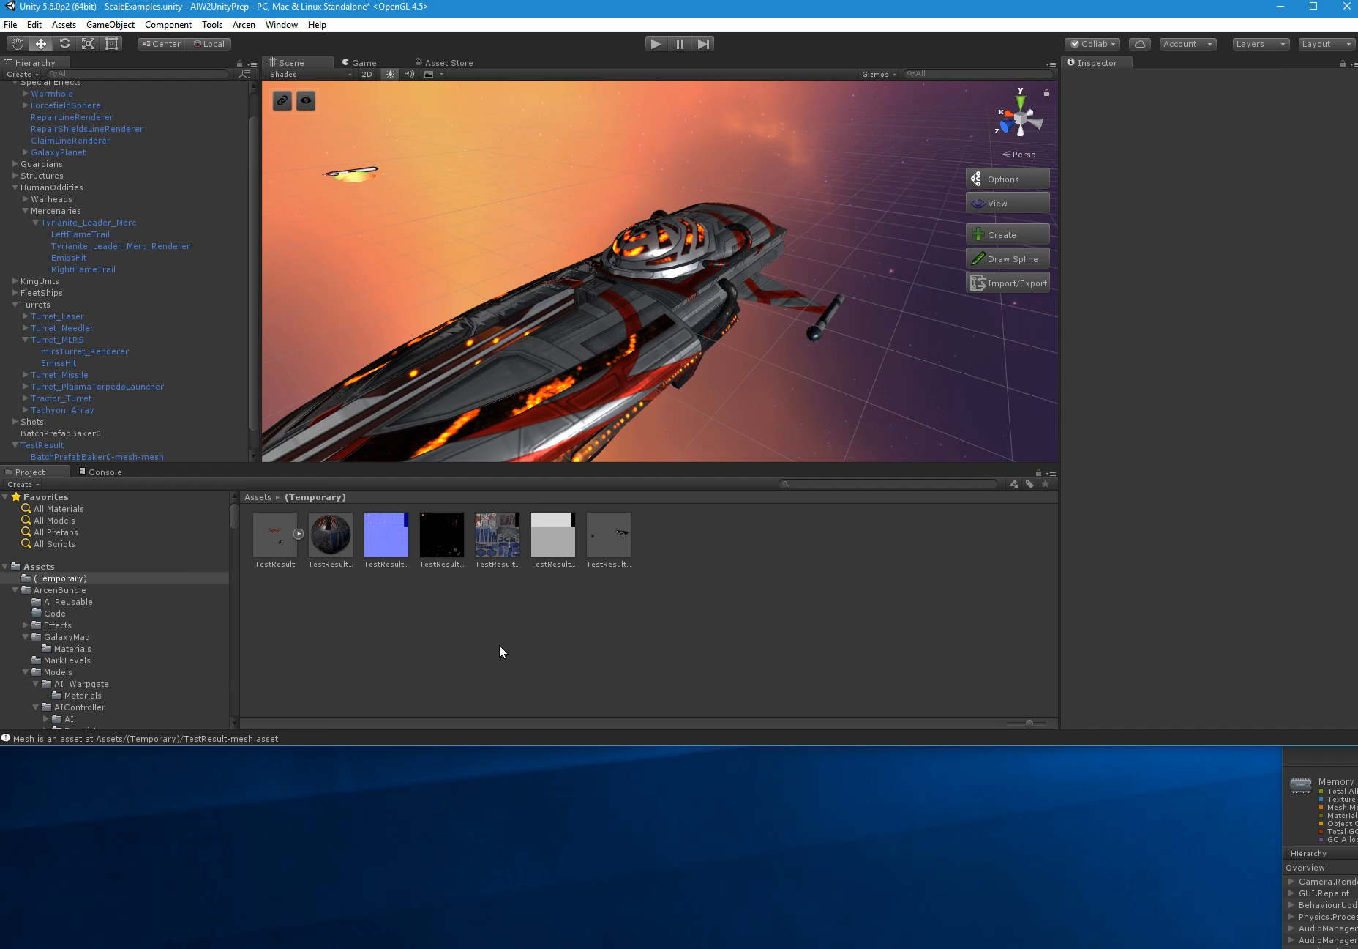
Delete the TestResult-mat-_MetallicGlossMap-atlas3.png texture from the (Temporary) folder
click(542, 558)
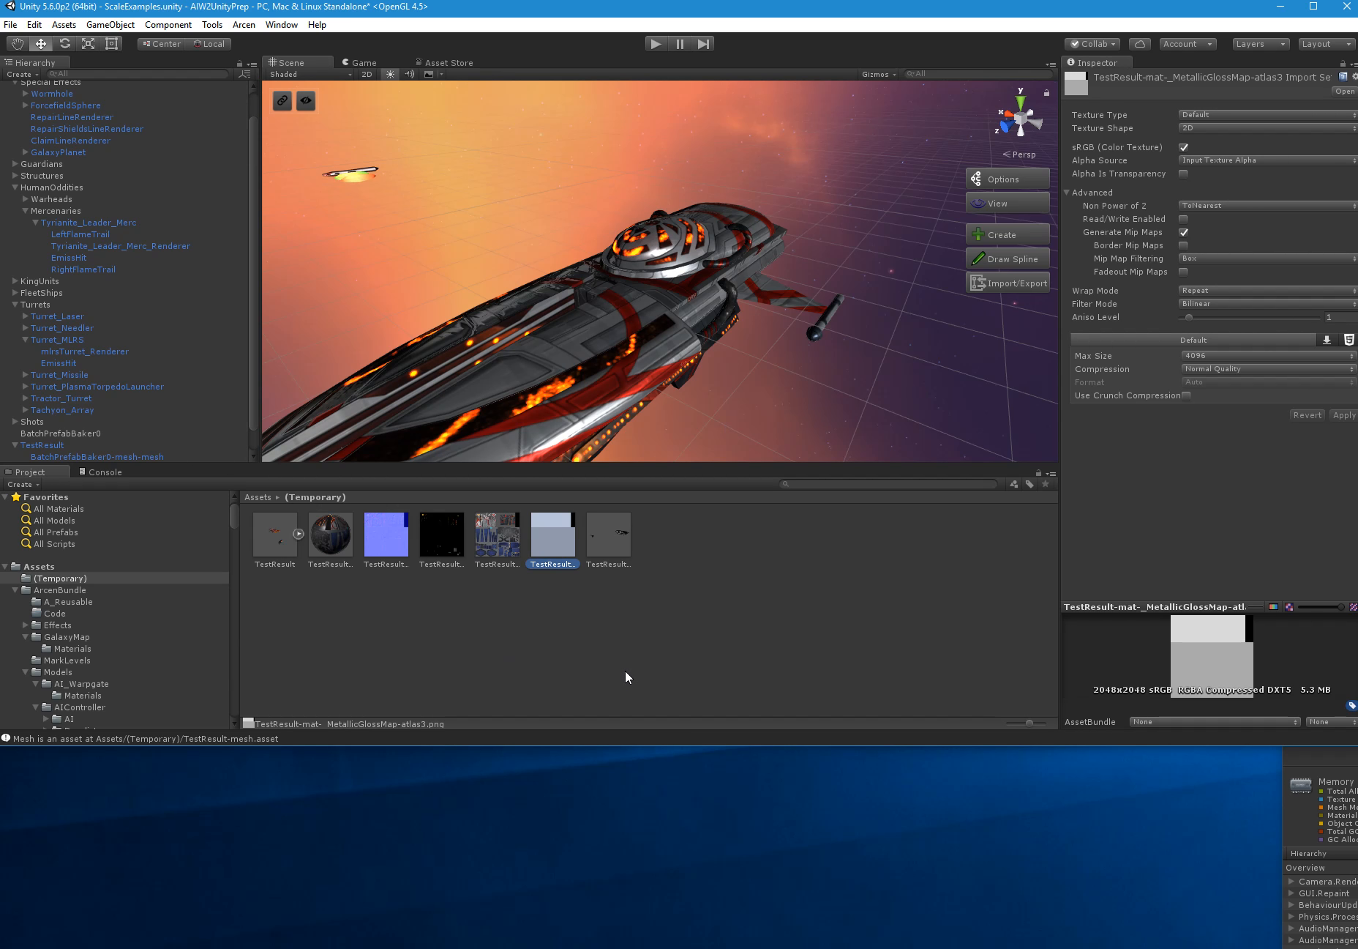
key(Delete)
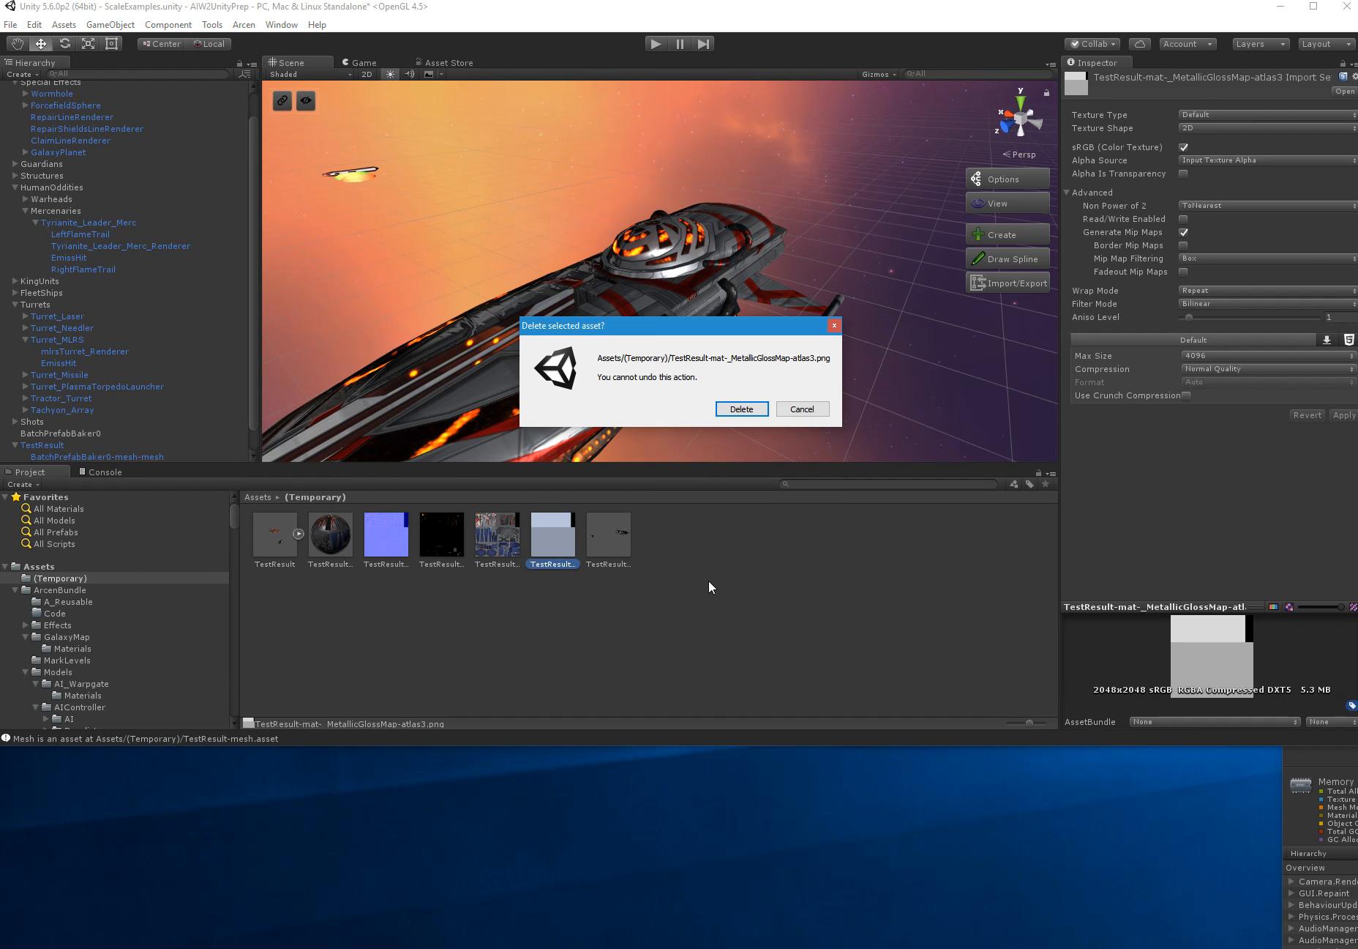
click(741, 409)
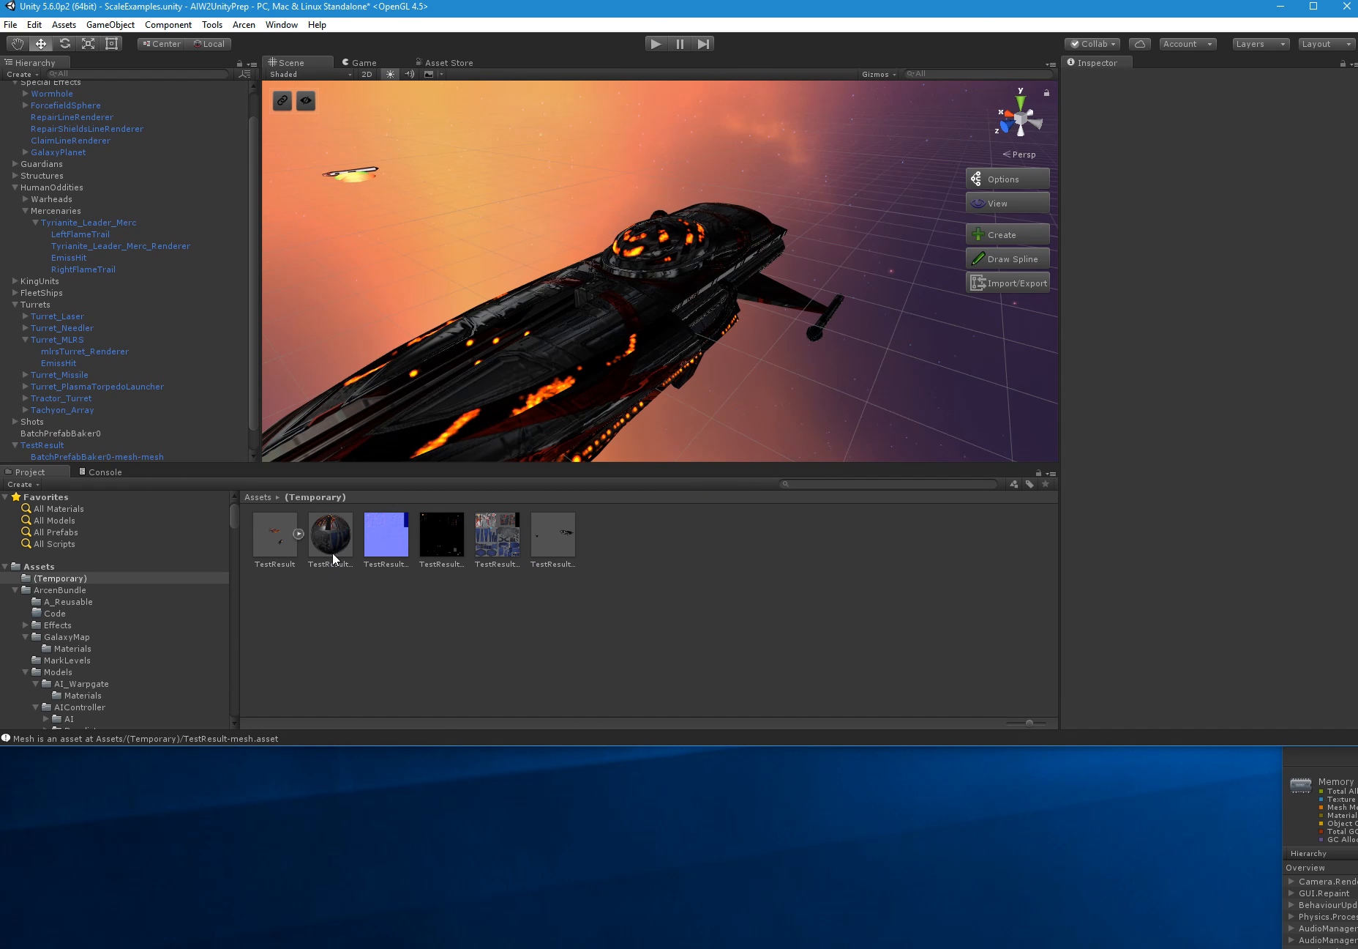
Set TestResult-mat's Smoothness to about 0.738 and Metallic to about 0.883, and check the ship's shading from another angle
right_drag(684, 336, 522, 342)
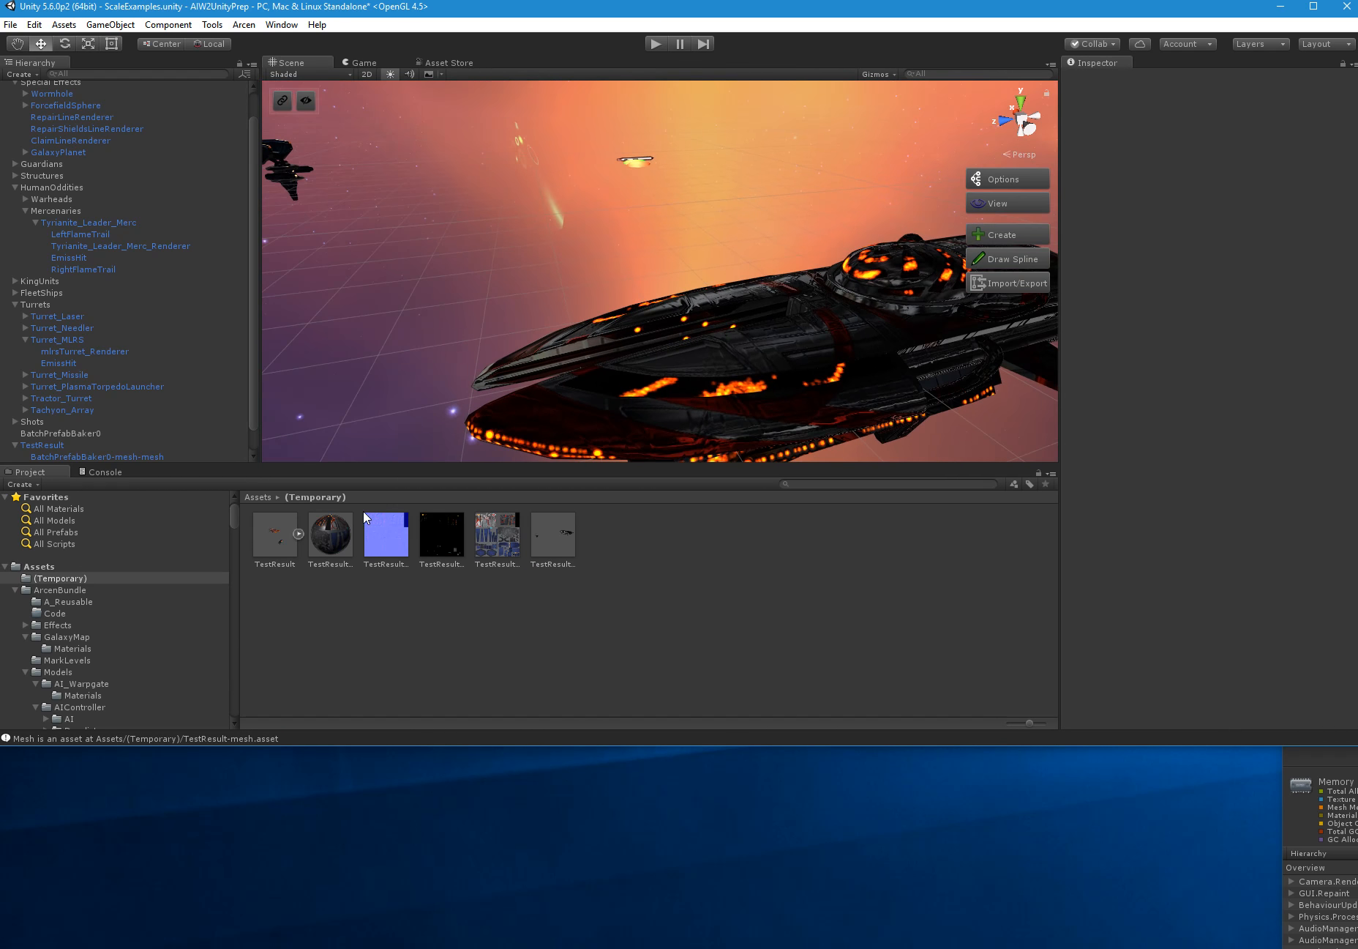
click(320, 556)
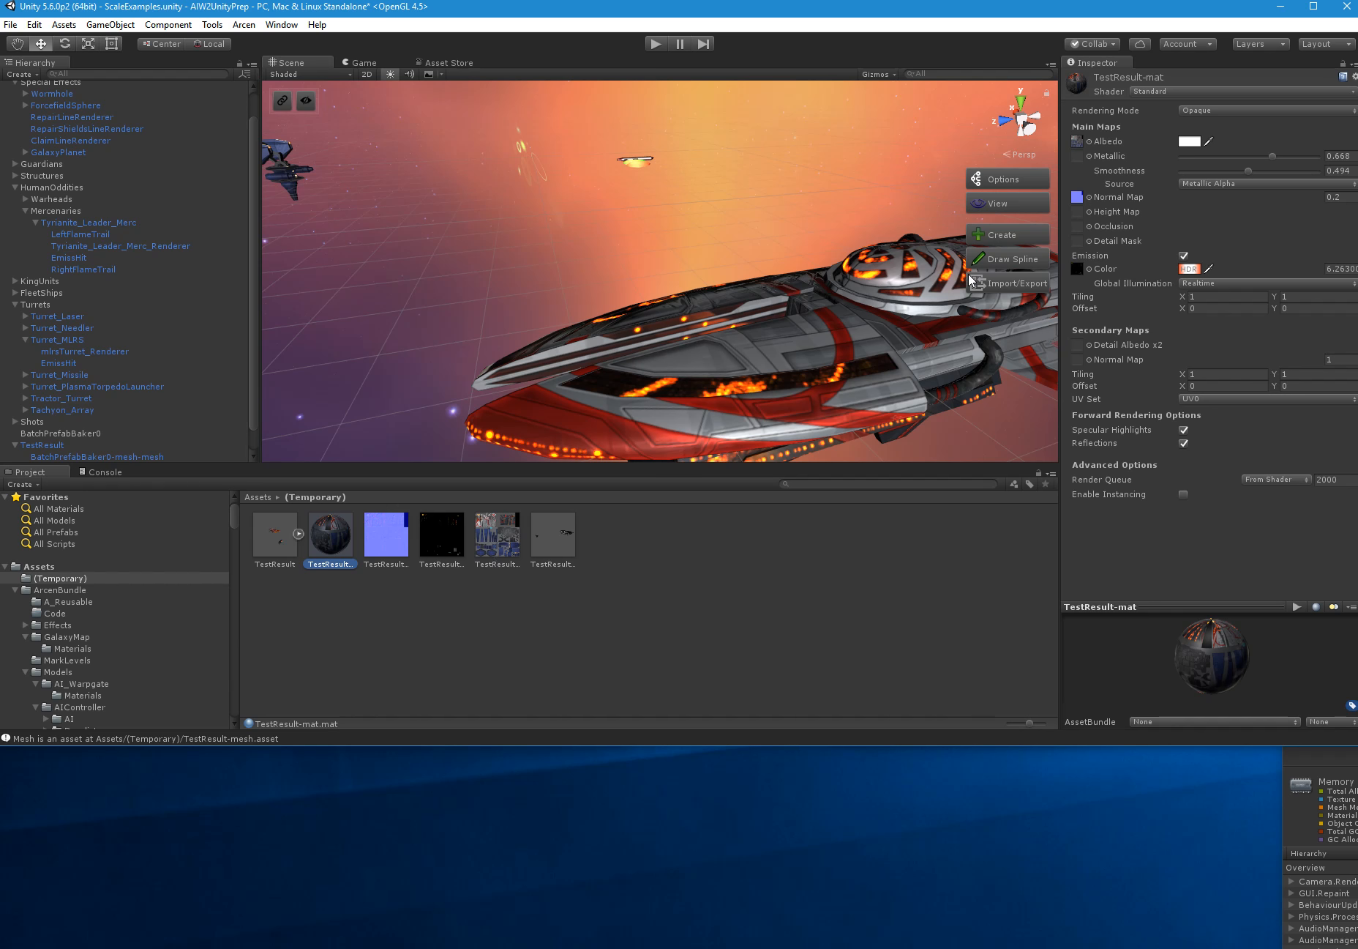
click(1283, 169)
click(1302, 155)
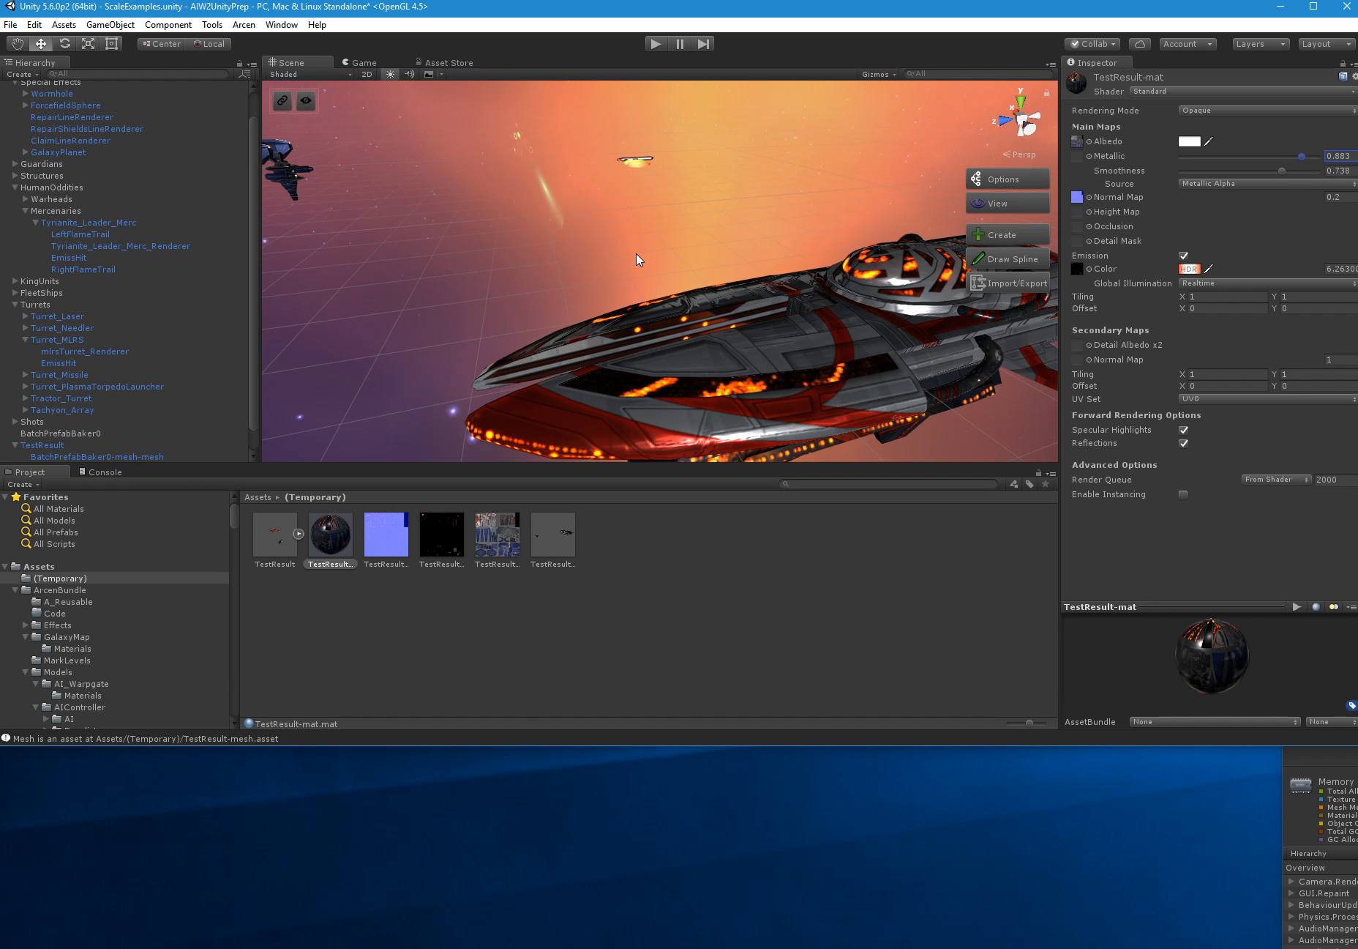
alt+drag(636, 260, 722, 245)
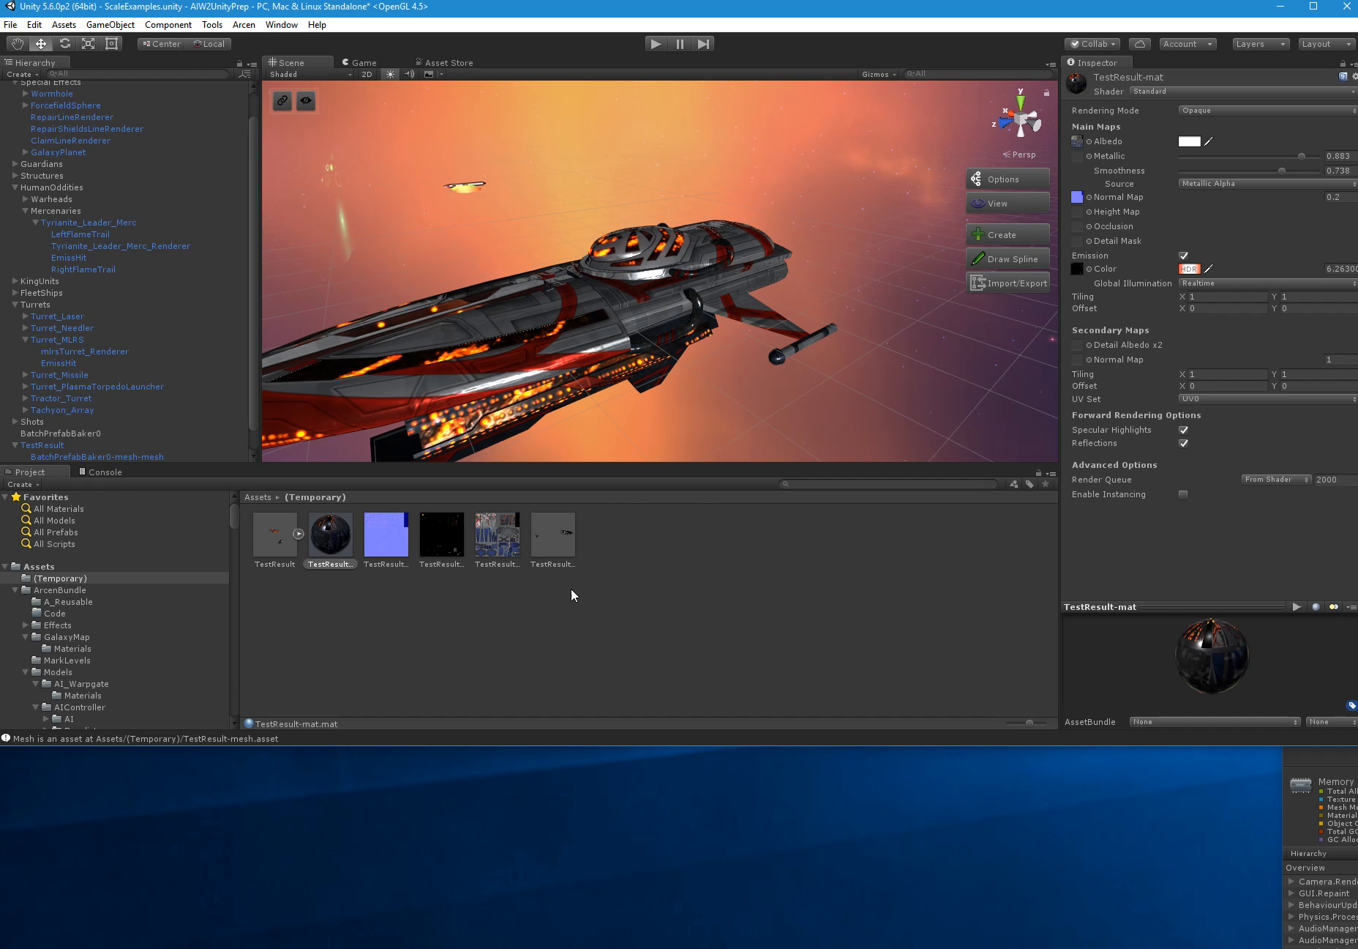
Review the remaining baked assets, expand the TestResult prefab, and inspect its BatchPrefabBaker0-mesh-mesh child
click(344, 610)
click(326, 542)
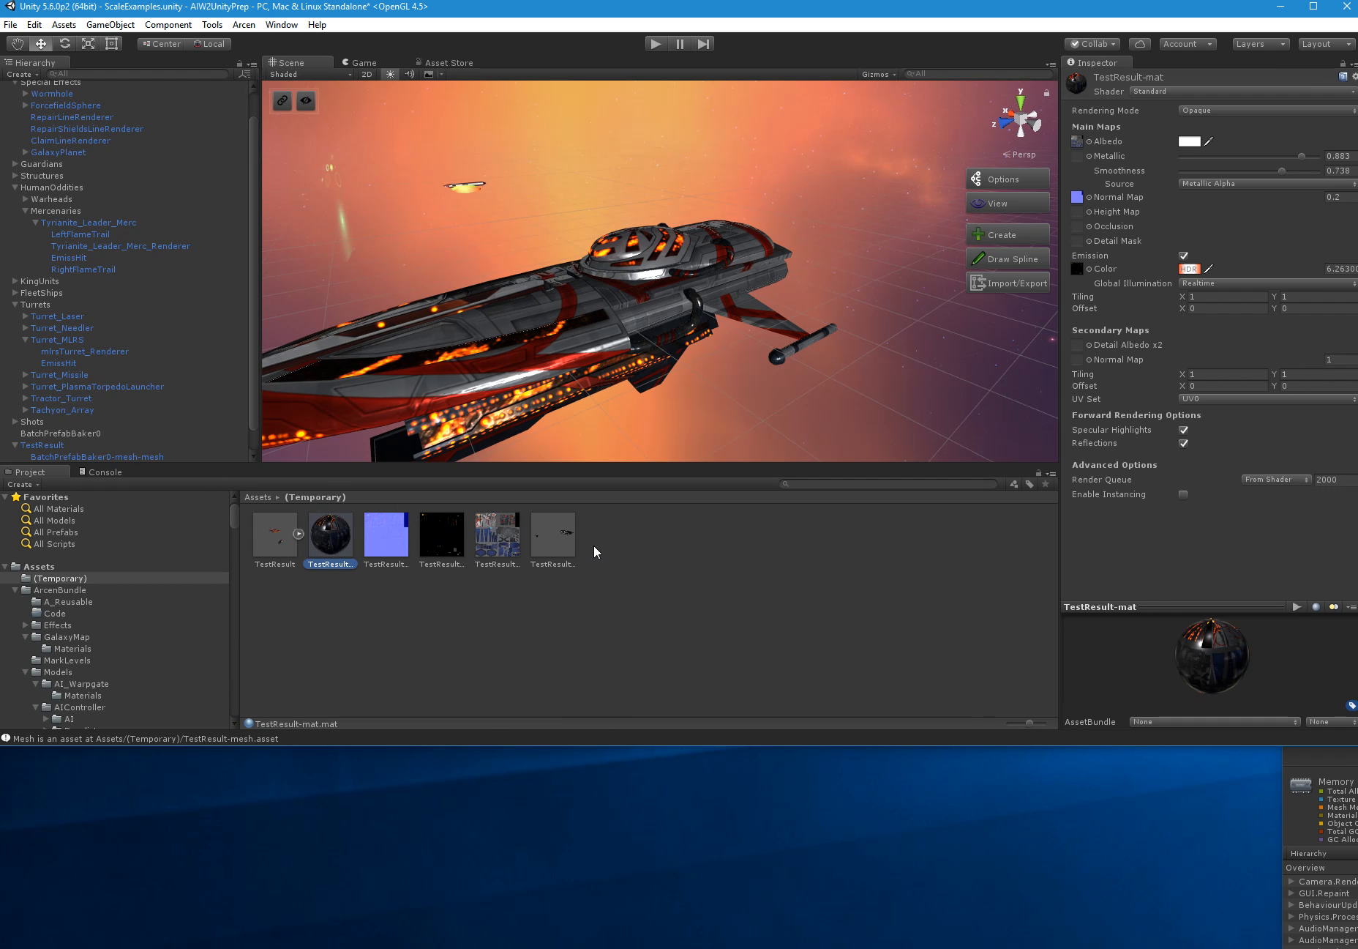
shift+click(553, 535)
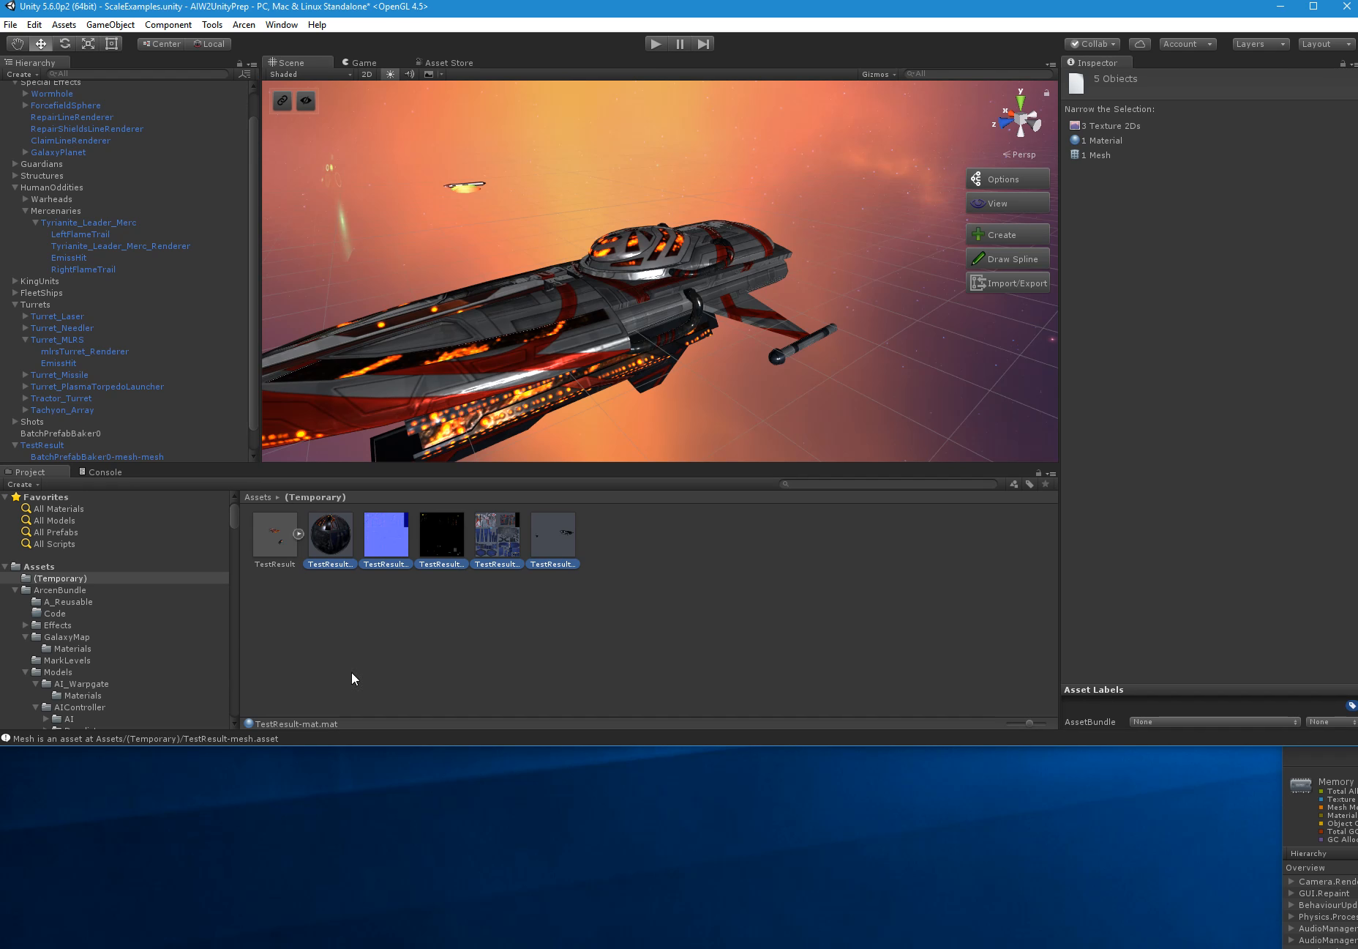
click(275, 564)
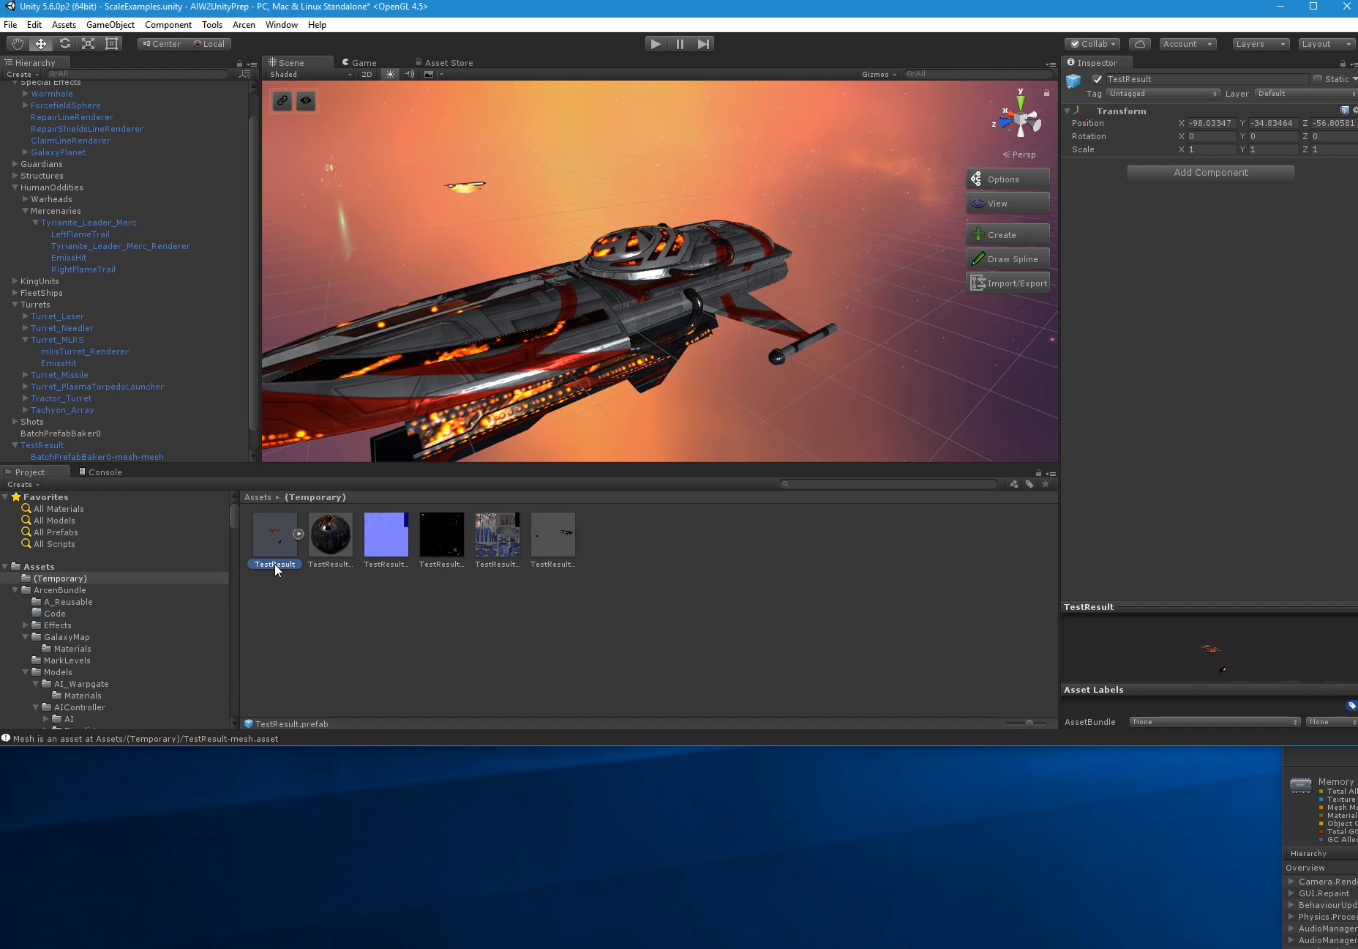
click(307, 547)
click(299, 534)
click(332, 541)
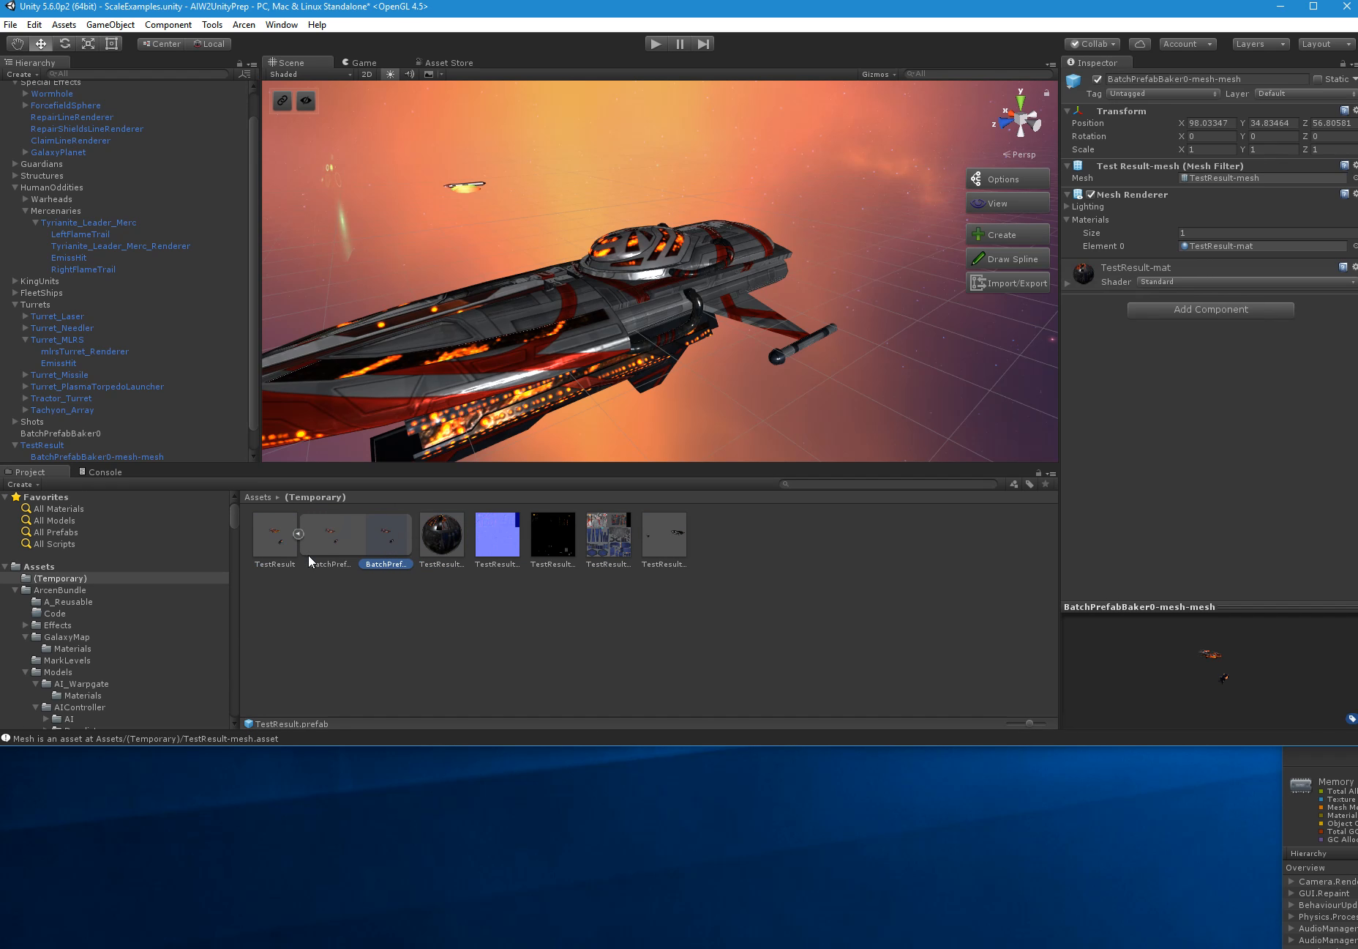
Frame the TestResult object in the scene to view both combined models, and collapse its prefab in the (Temporary) folder
click(285, 543)
double_click(44, 444)
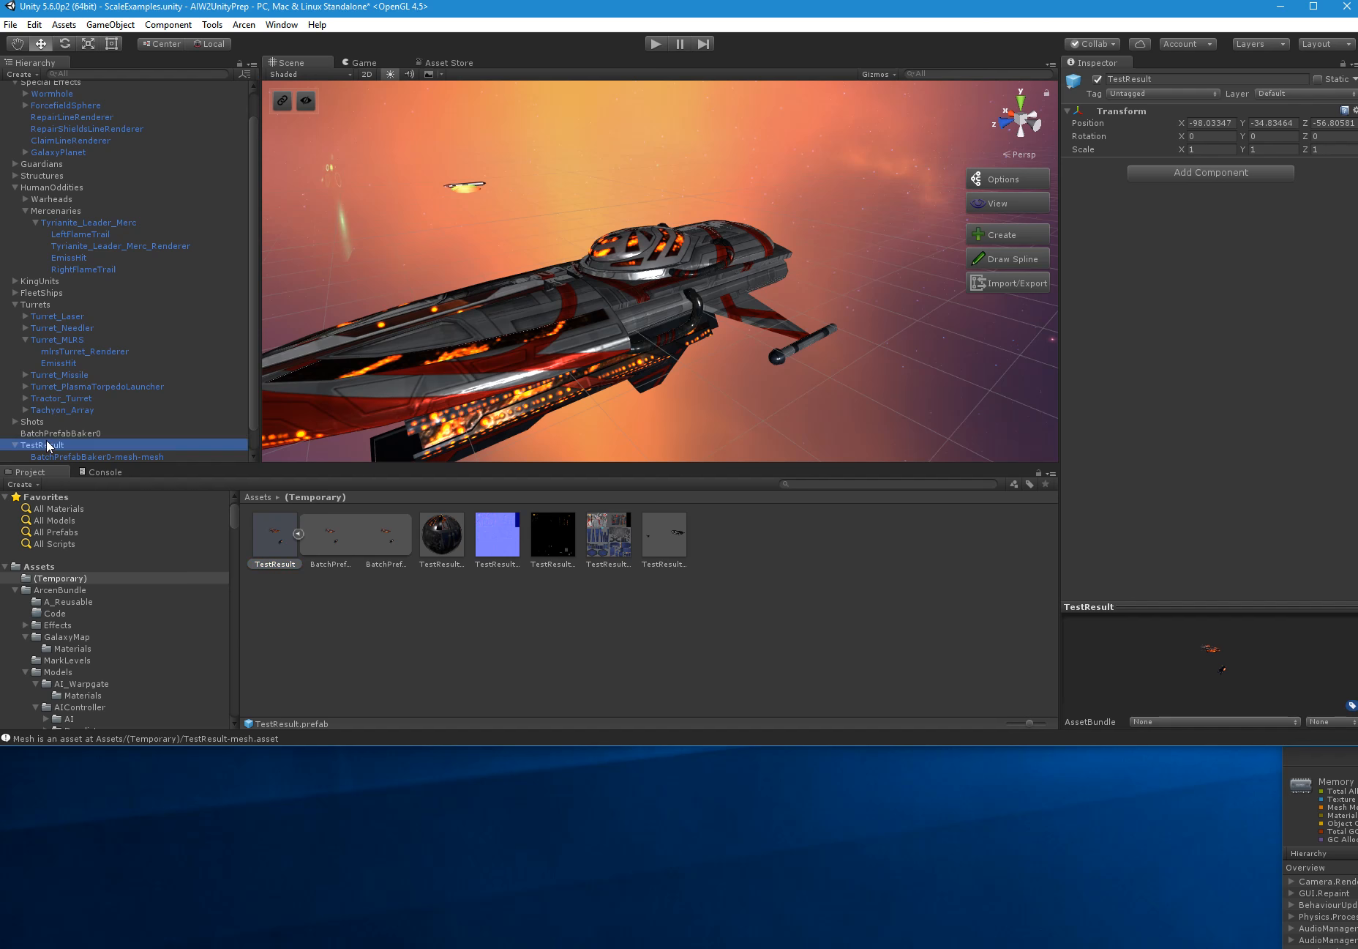
right_drag(553, 271, 691, 305)
key(w)
key(a)
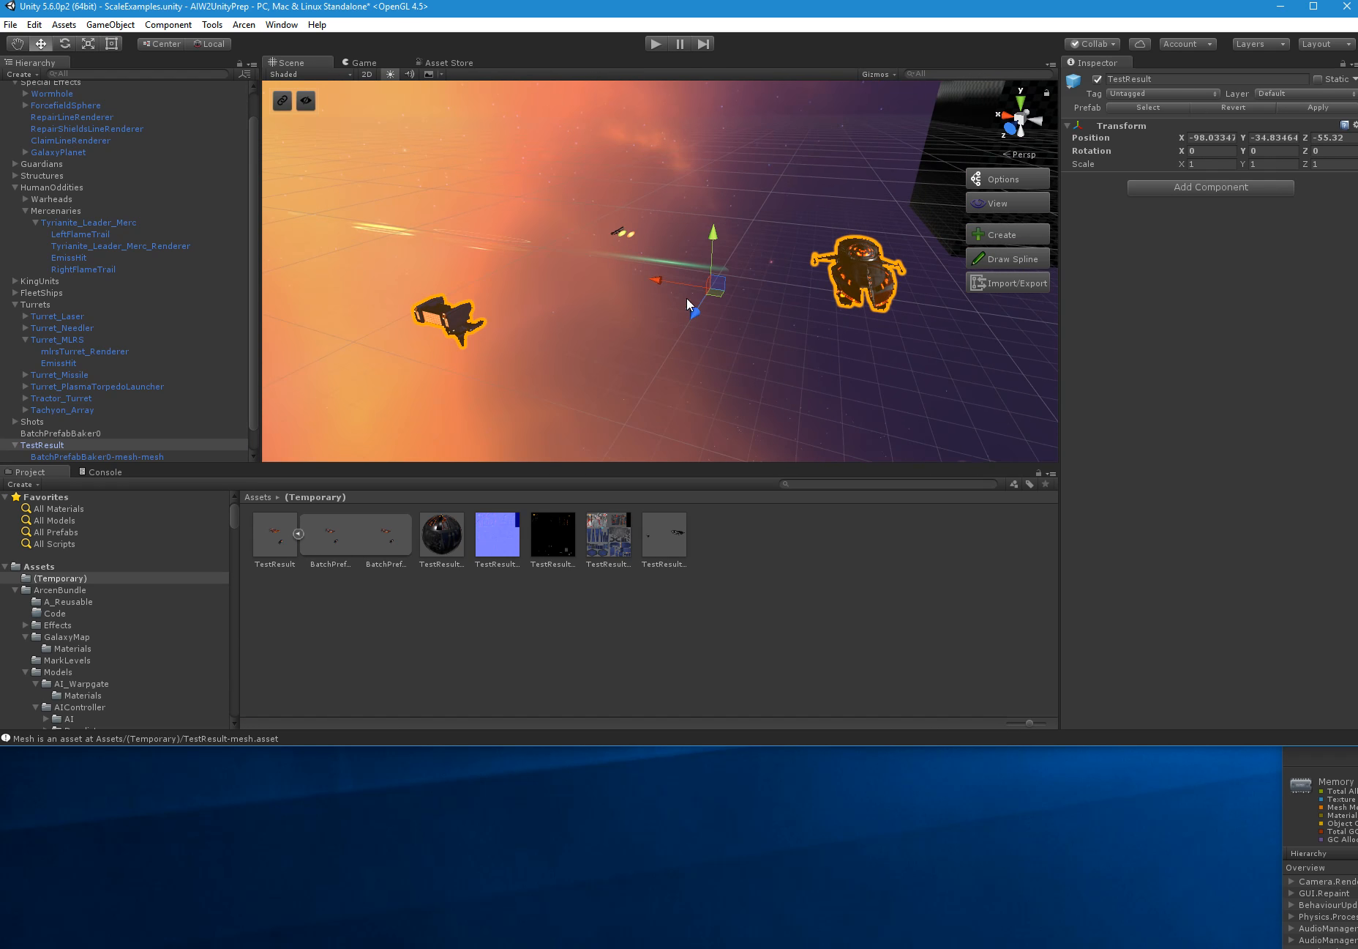
click(298, 533)
click(282, 544)
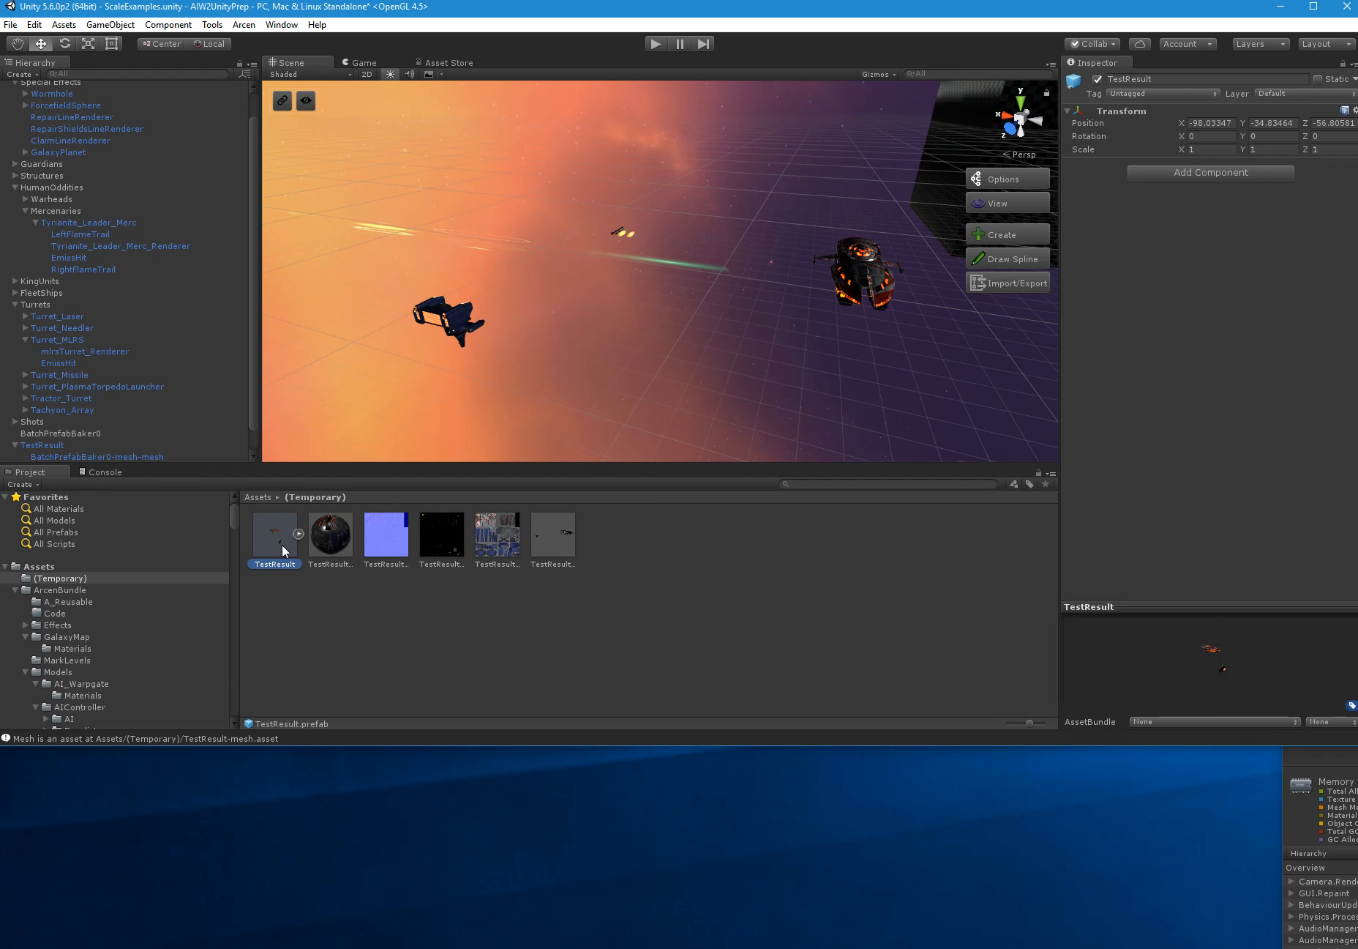
Empty BatchPrefabBaker0's Objects To Be Combined list by setting its size to 0
click(82, 435)
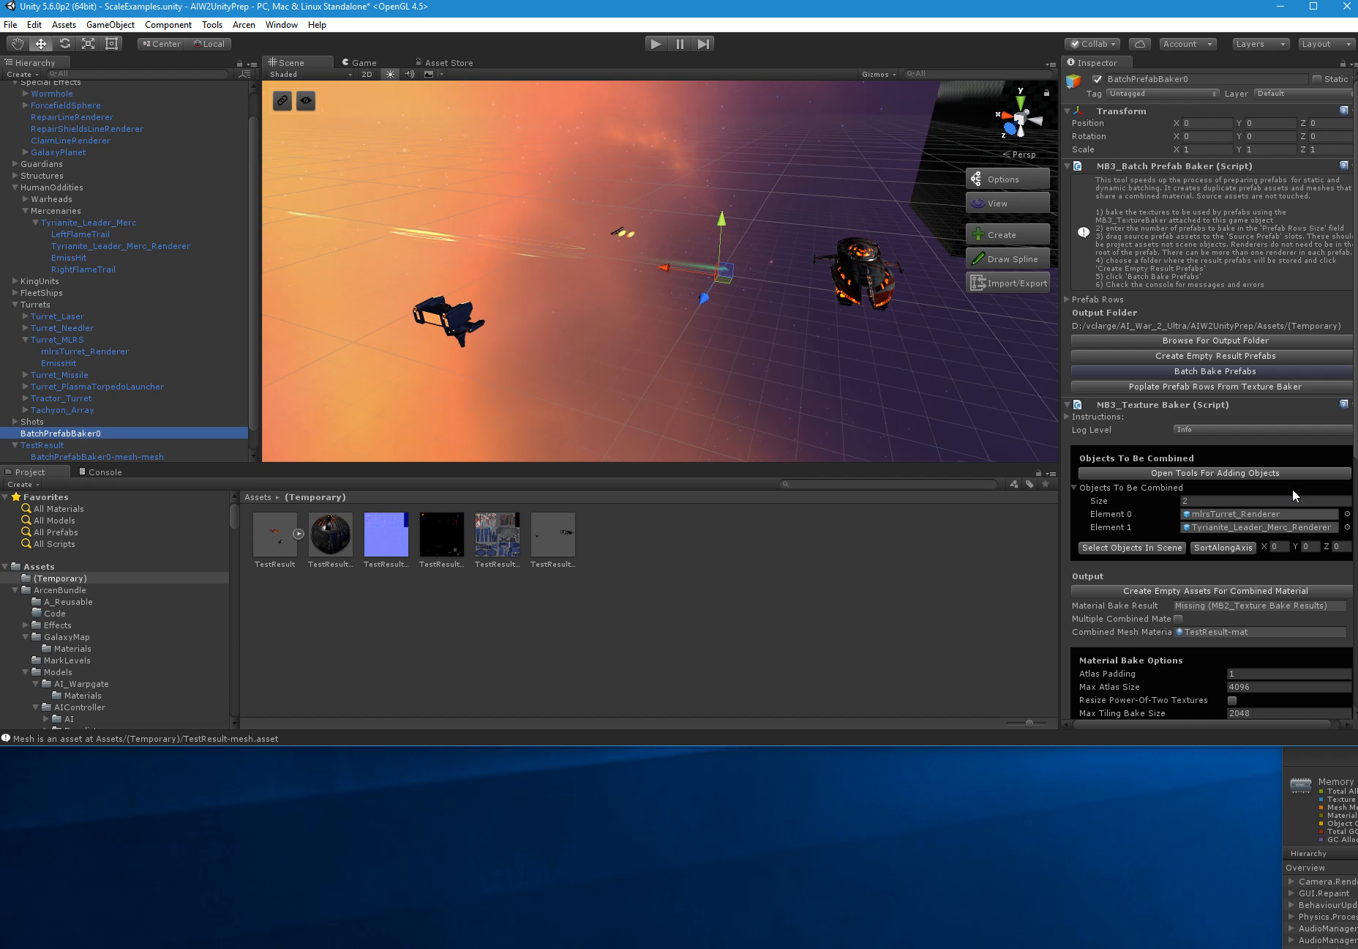
click(1250, 501)
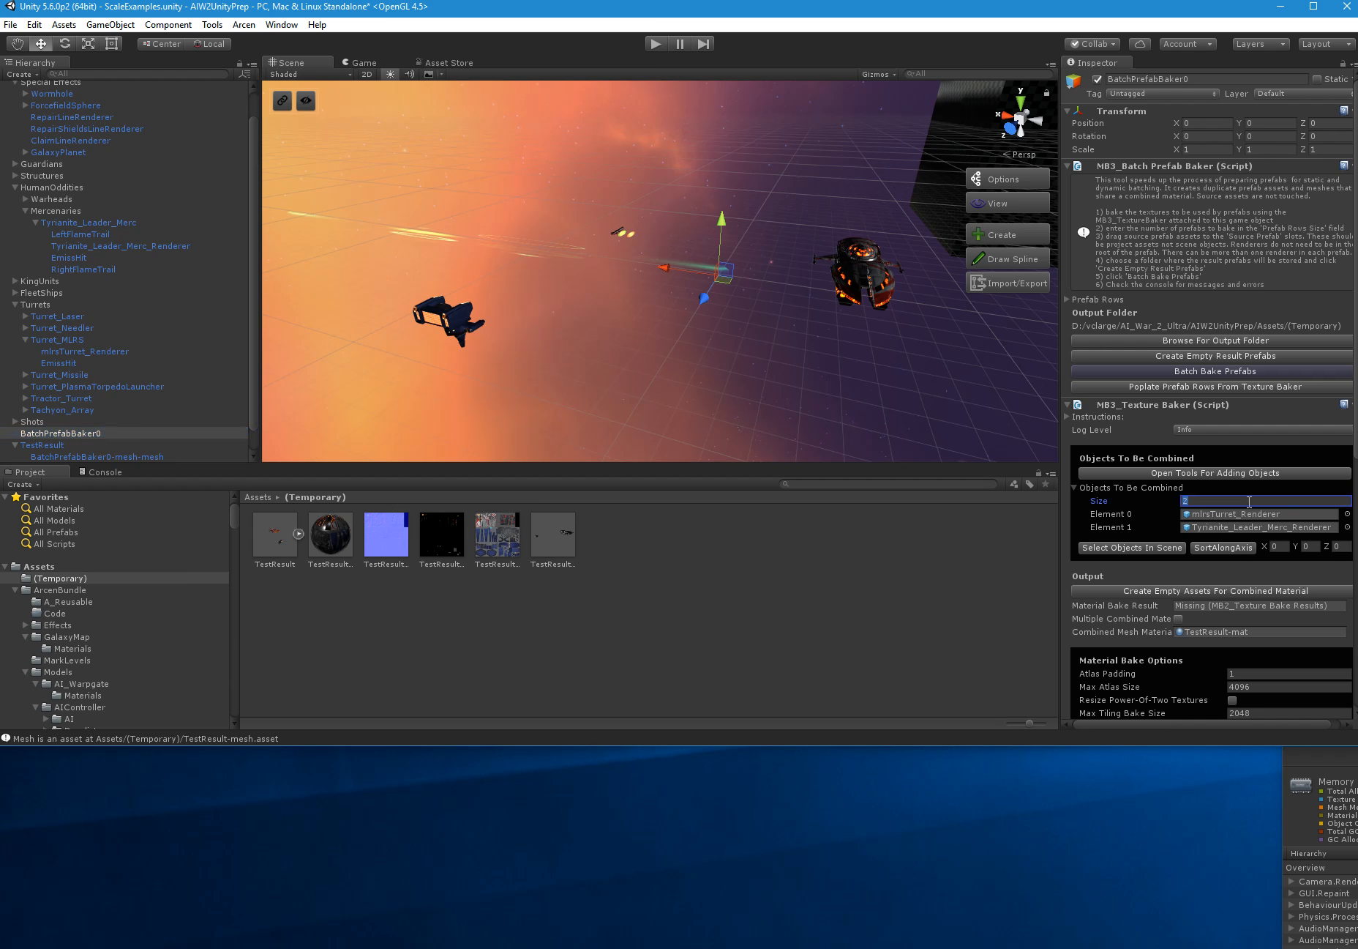
text(0)
key(Return)
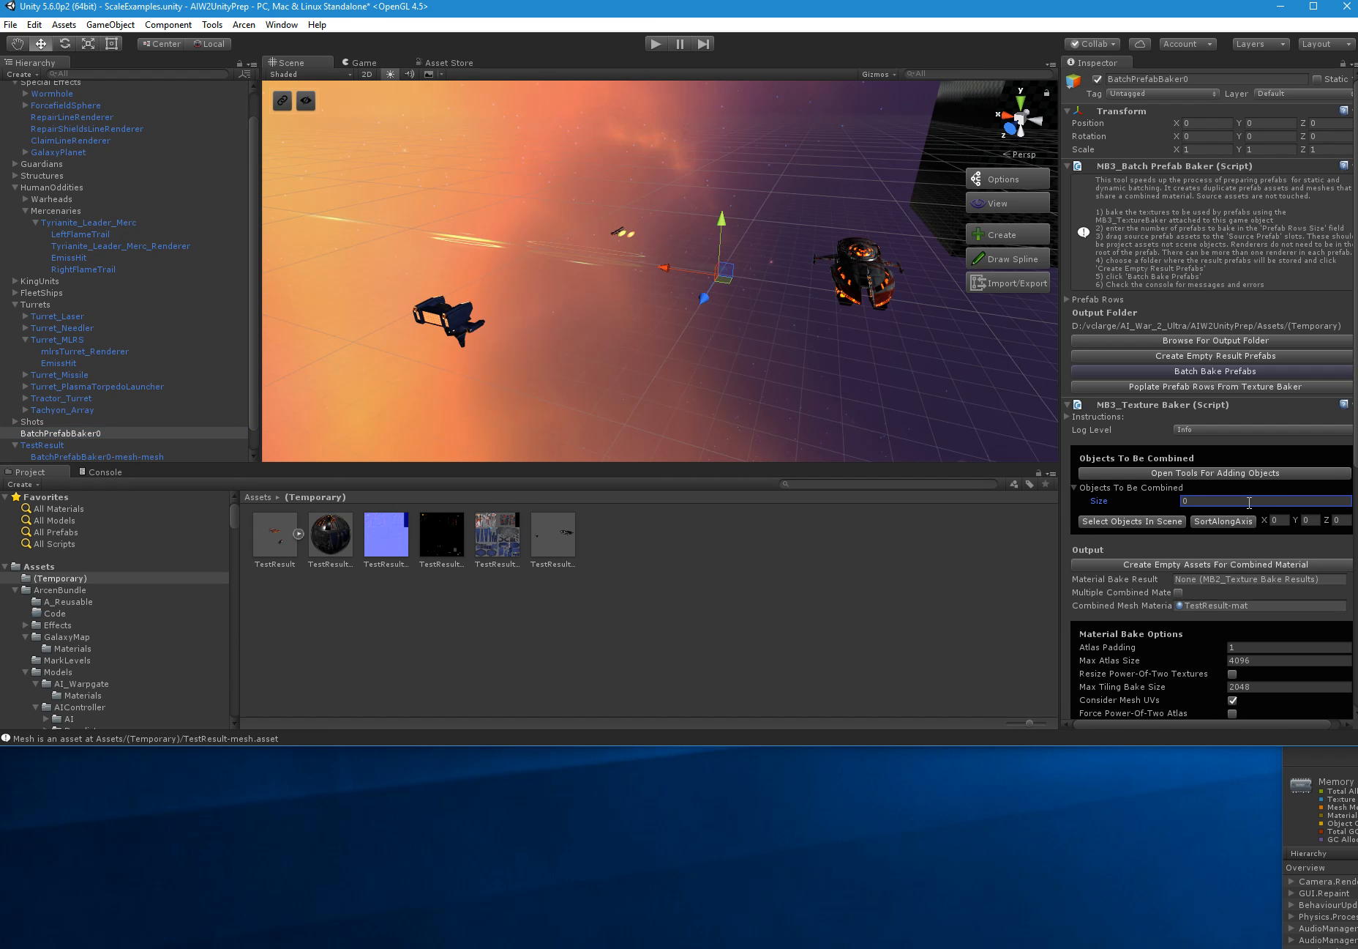
Open the Mesh Baker tools for adding objects, view the mesh search options, and close them
click(1244, 476)
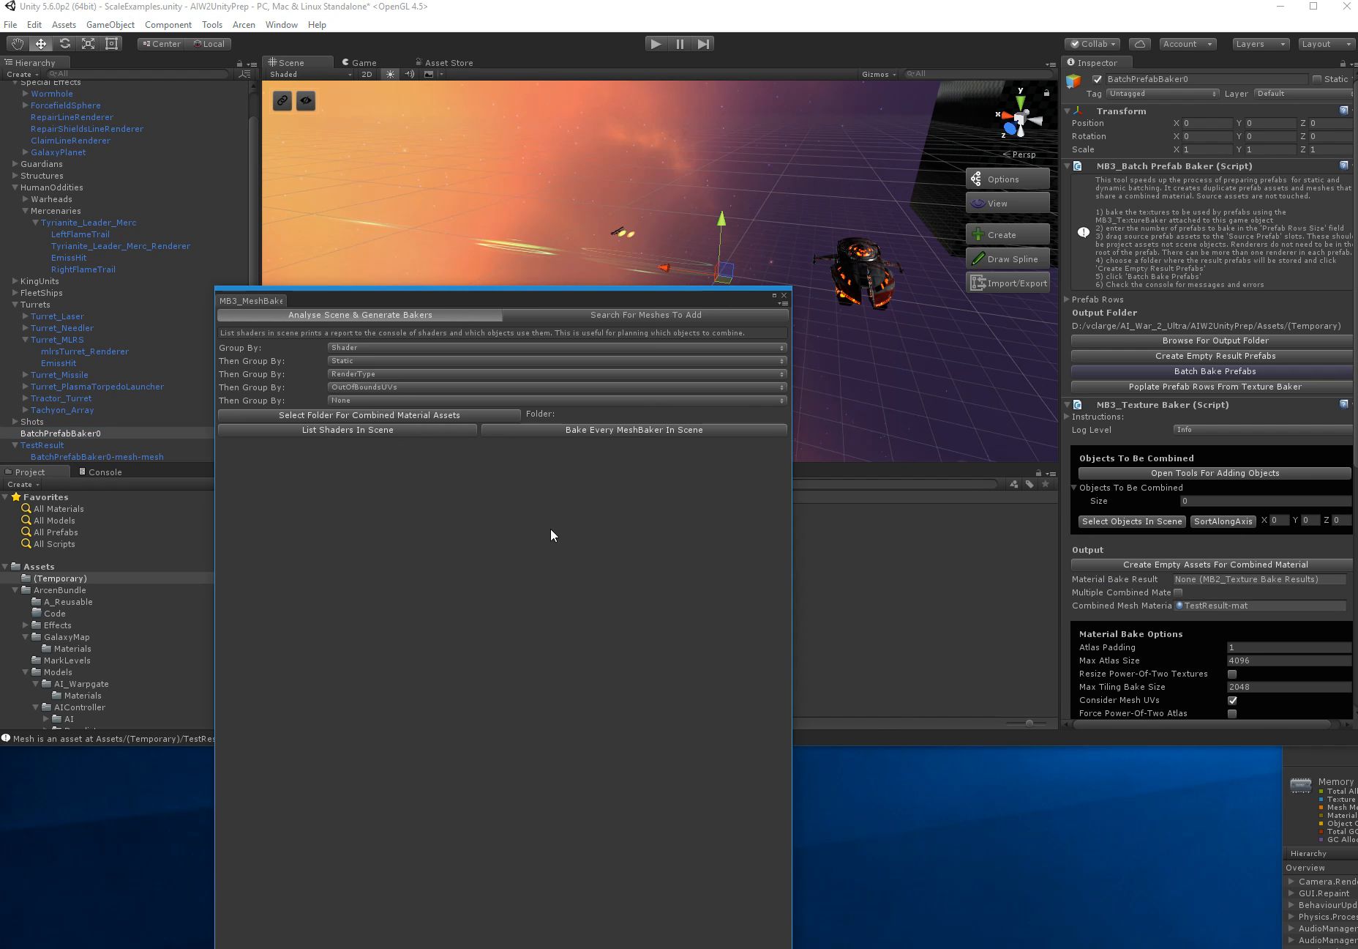
click(553, 313)
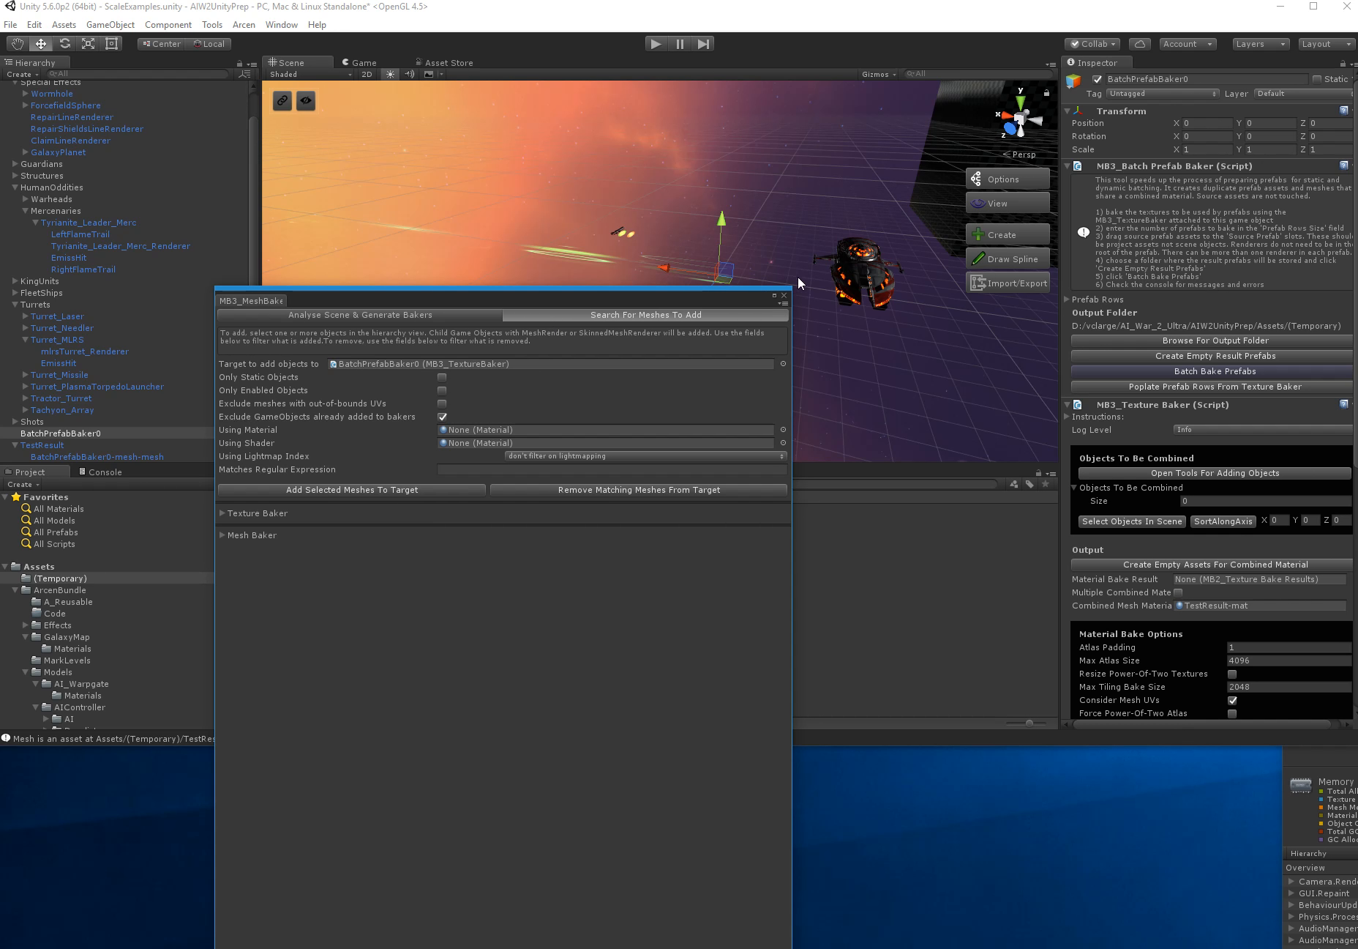
click(784, 296)
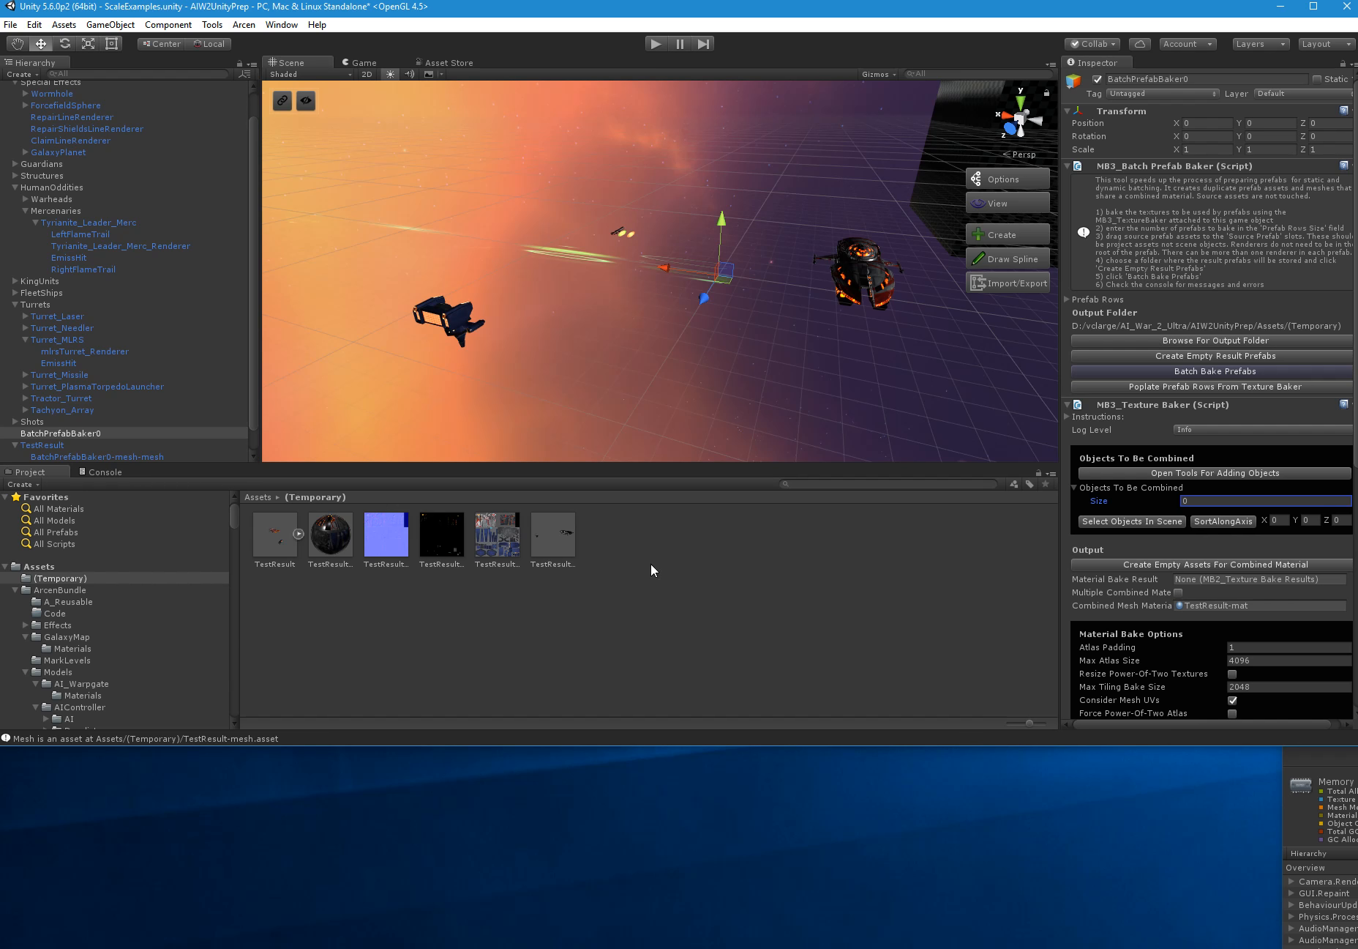
Create empty combined-material assets named Test2 in the (Temporary) folder from BatchPrefabBaker0's Texture Baker
scroll(1159, 597, down, 3)
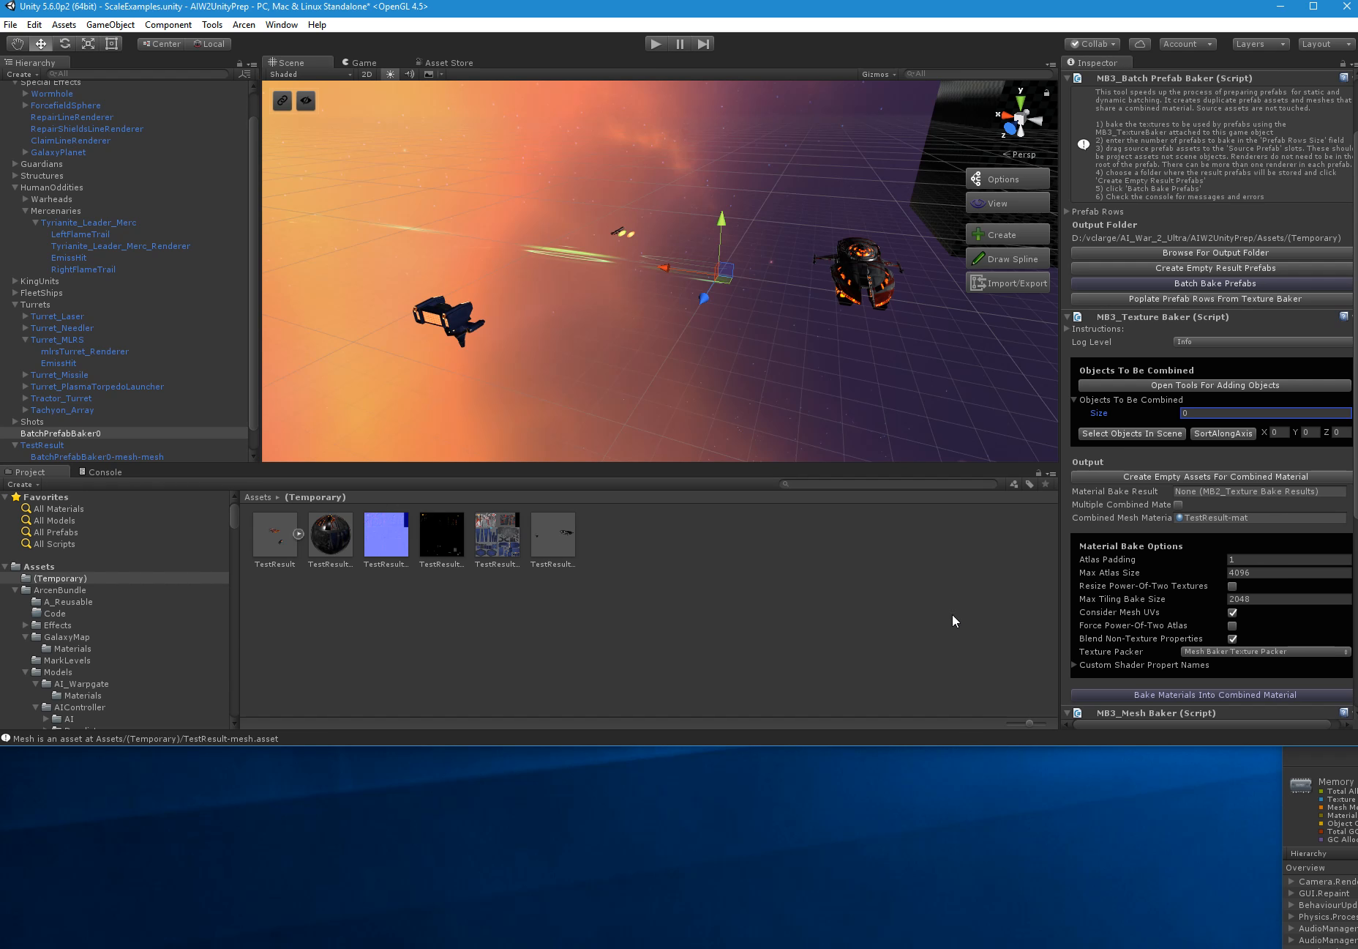
click(1276, 473)
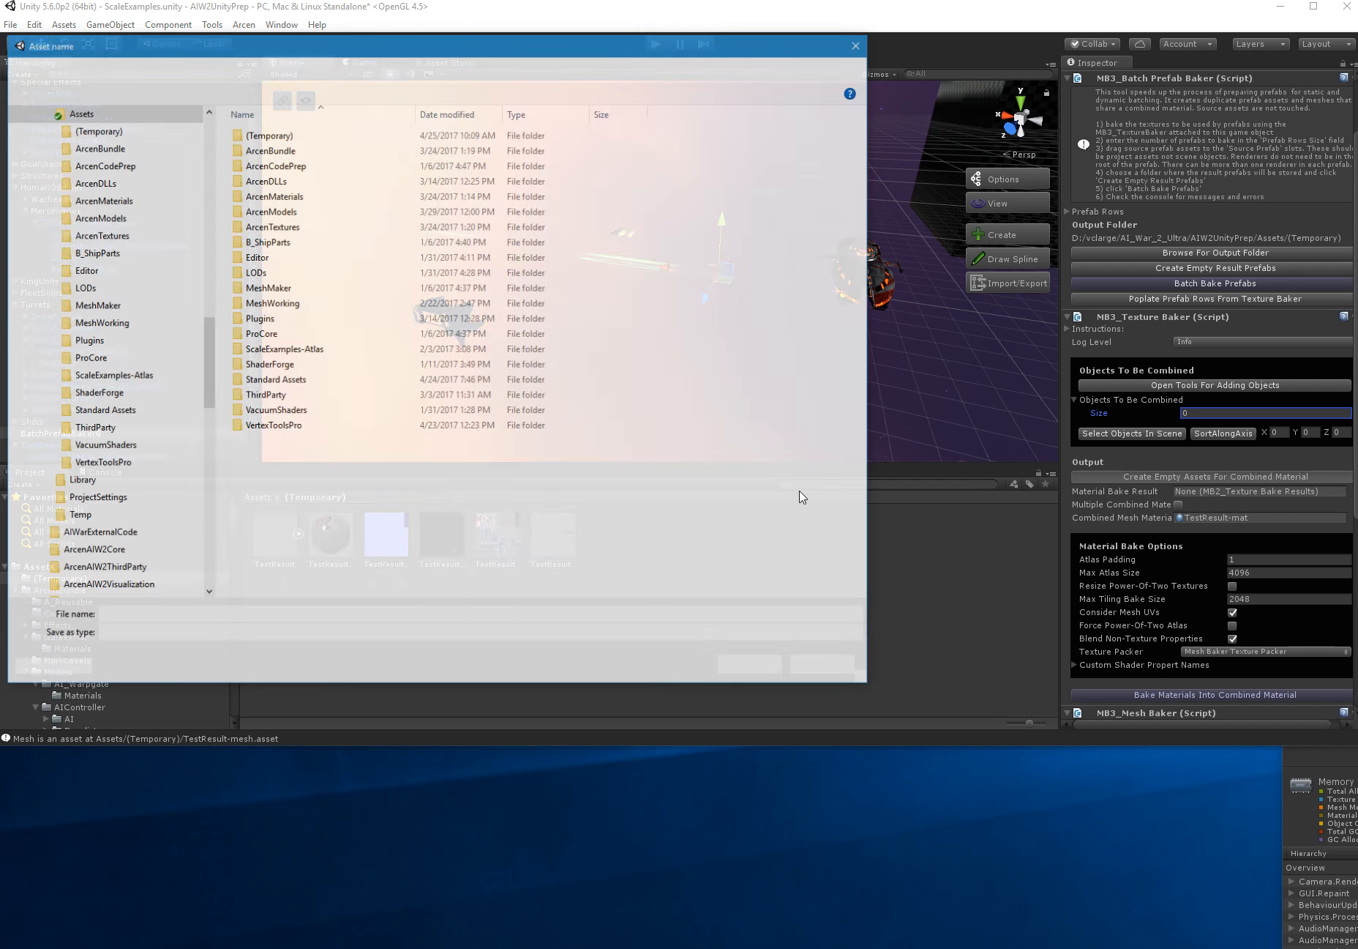
click(265, 138)
double_click(265, 138)
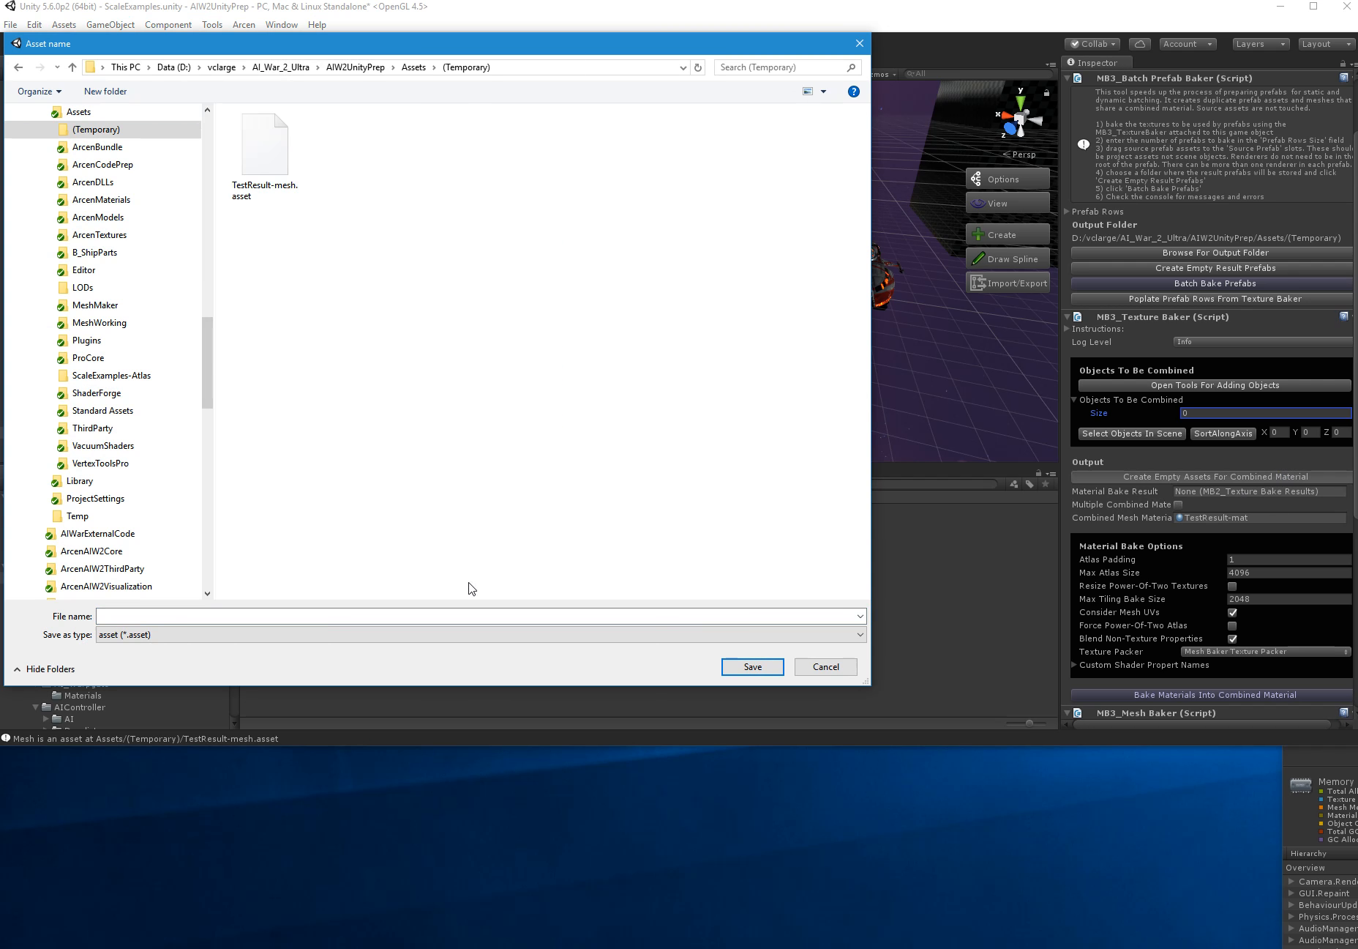
click(209, 617)
text(Test2)
key(Return)
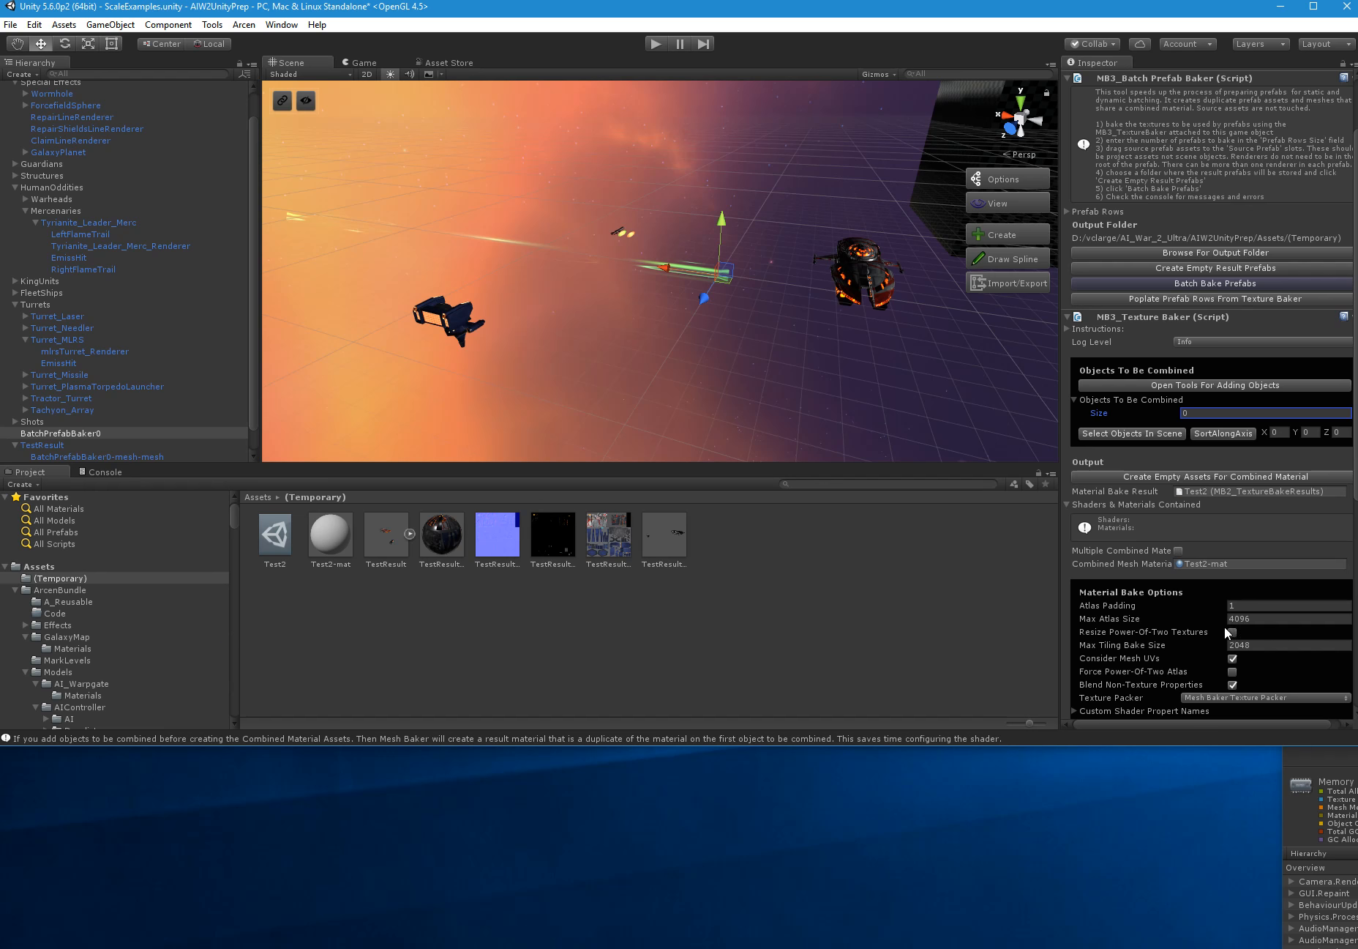
Review BatchPrefabBaker0's Mesh Baker output settings and try to create empty result prefabs
scroll(1224, 627, down, 3)
scroll(1223, 626, down, 2)
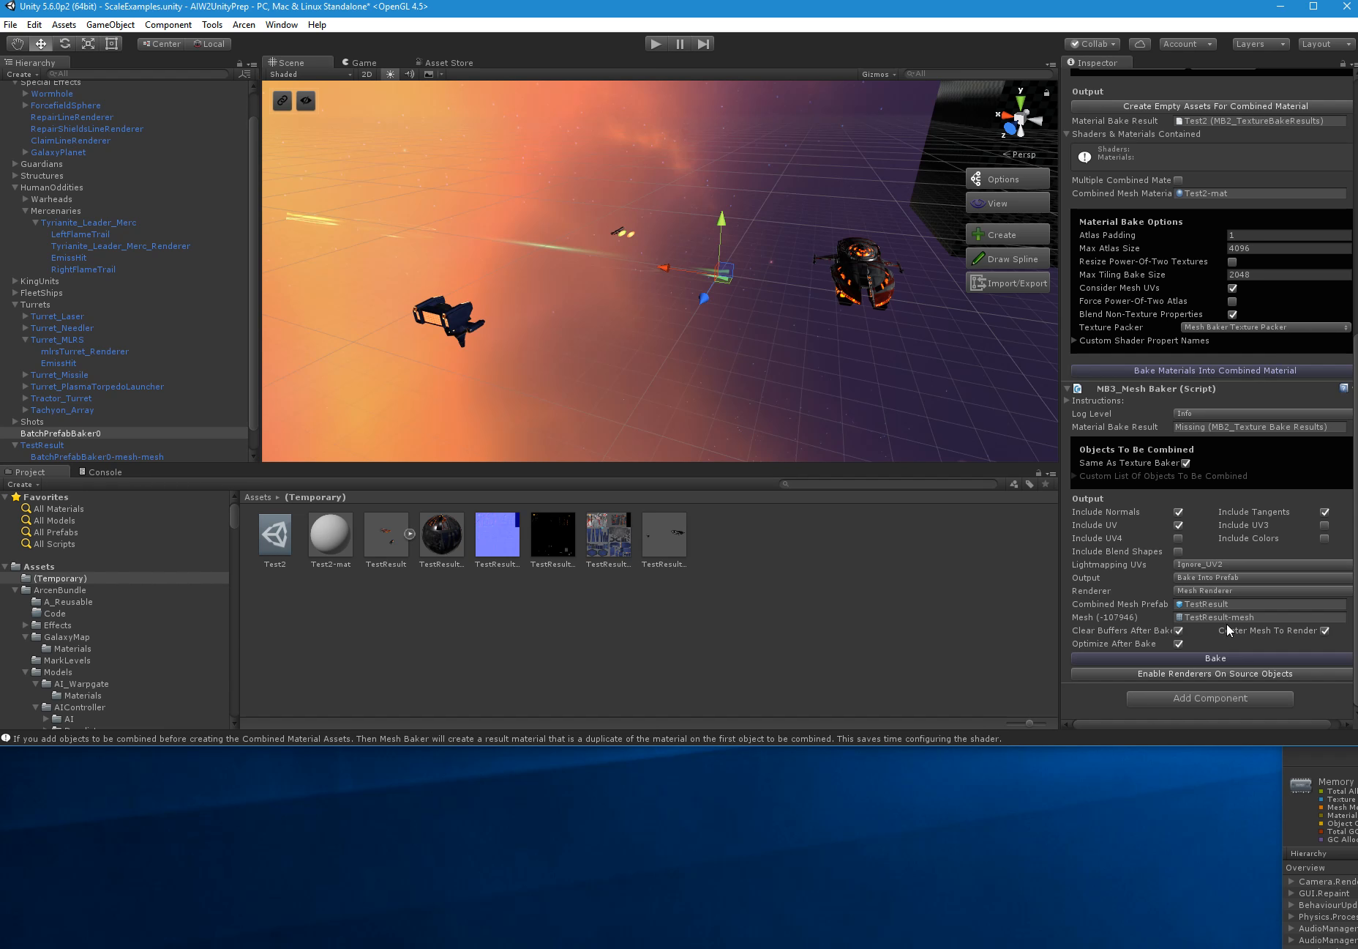
scroll(1186, 617, up, 10)
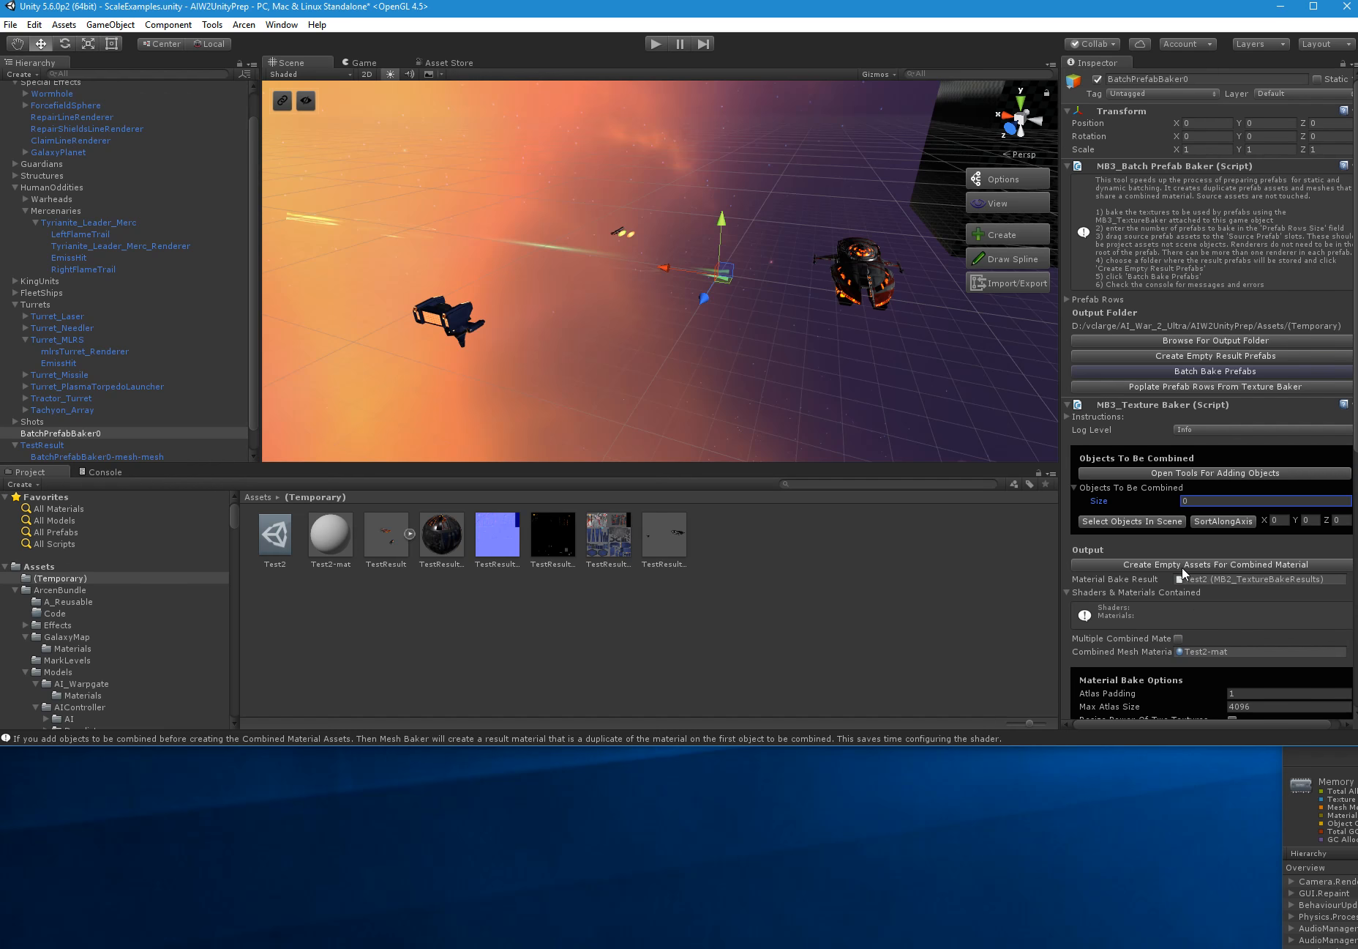
click(1241, 358)
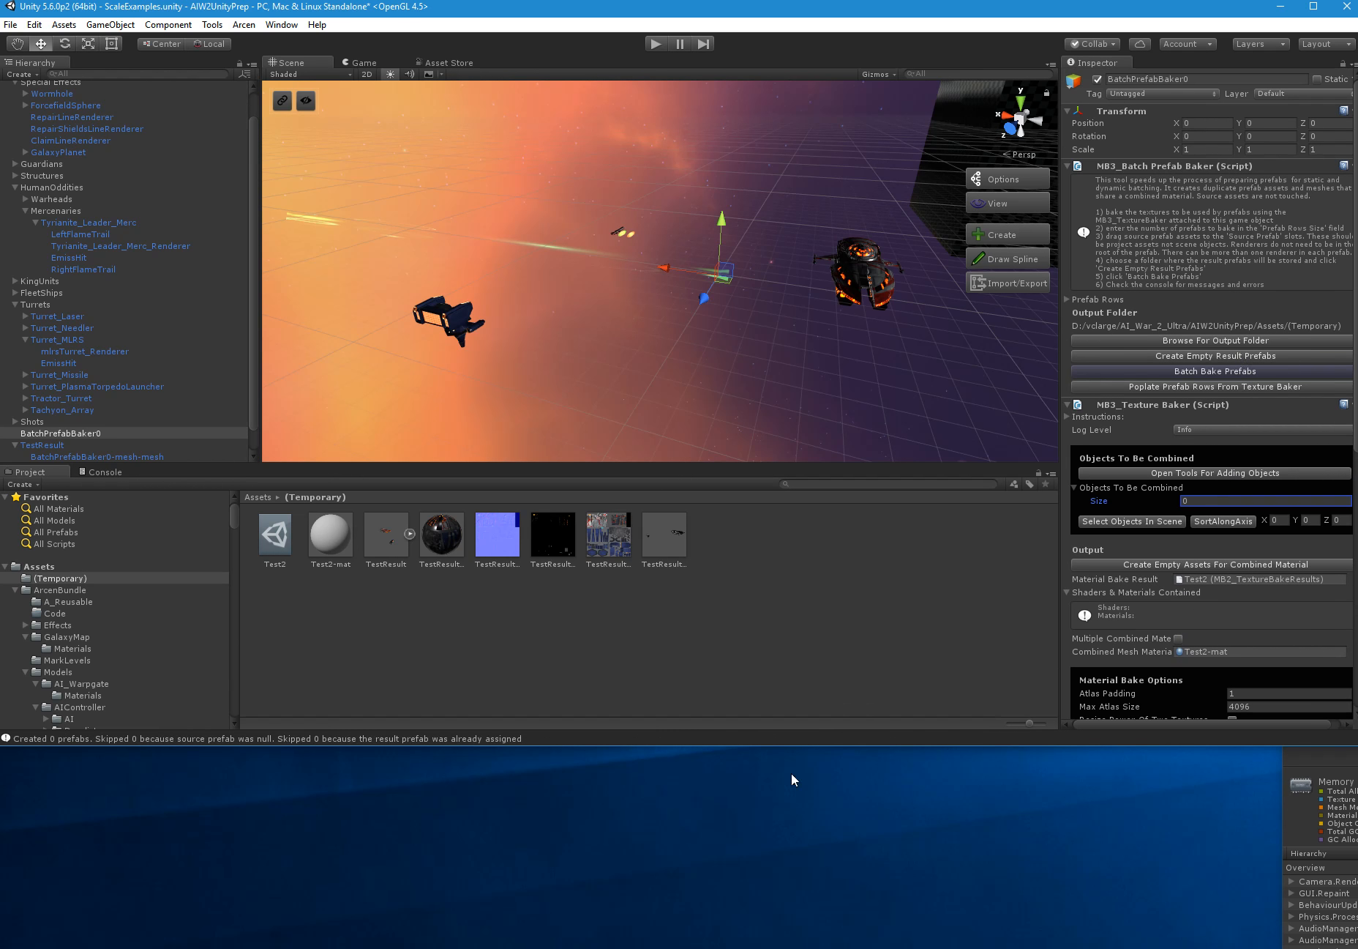
Delete the CombinedMesh-BatchPrefabBaker0-mesh object from the scene
scroll(155, 430, down, 1)
click(15, 423)
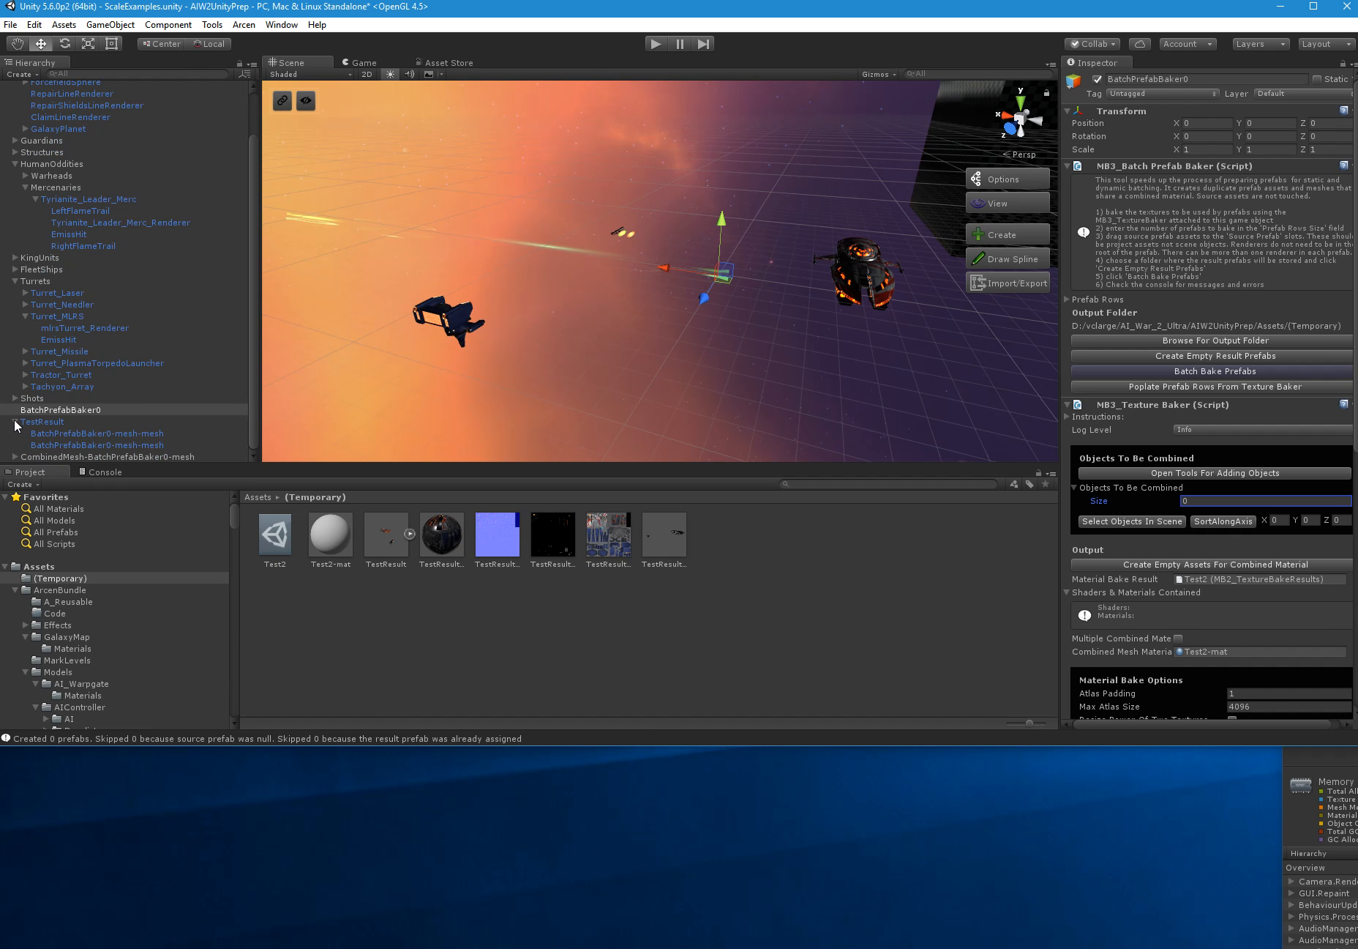
click(22, 411)
click(49, 459)
key(Delete)
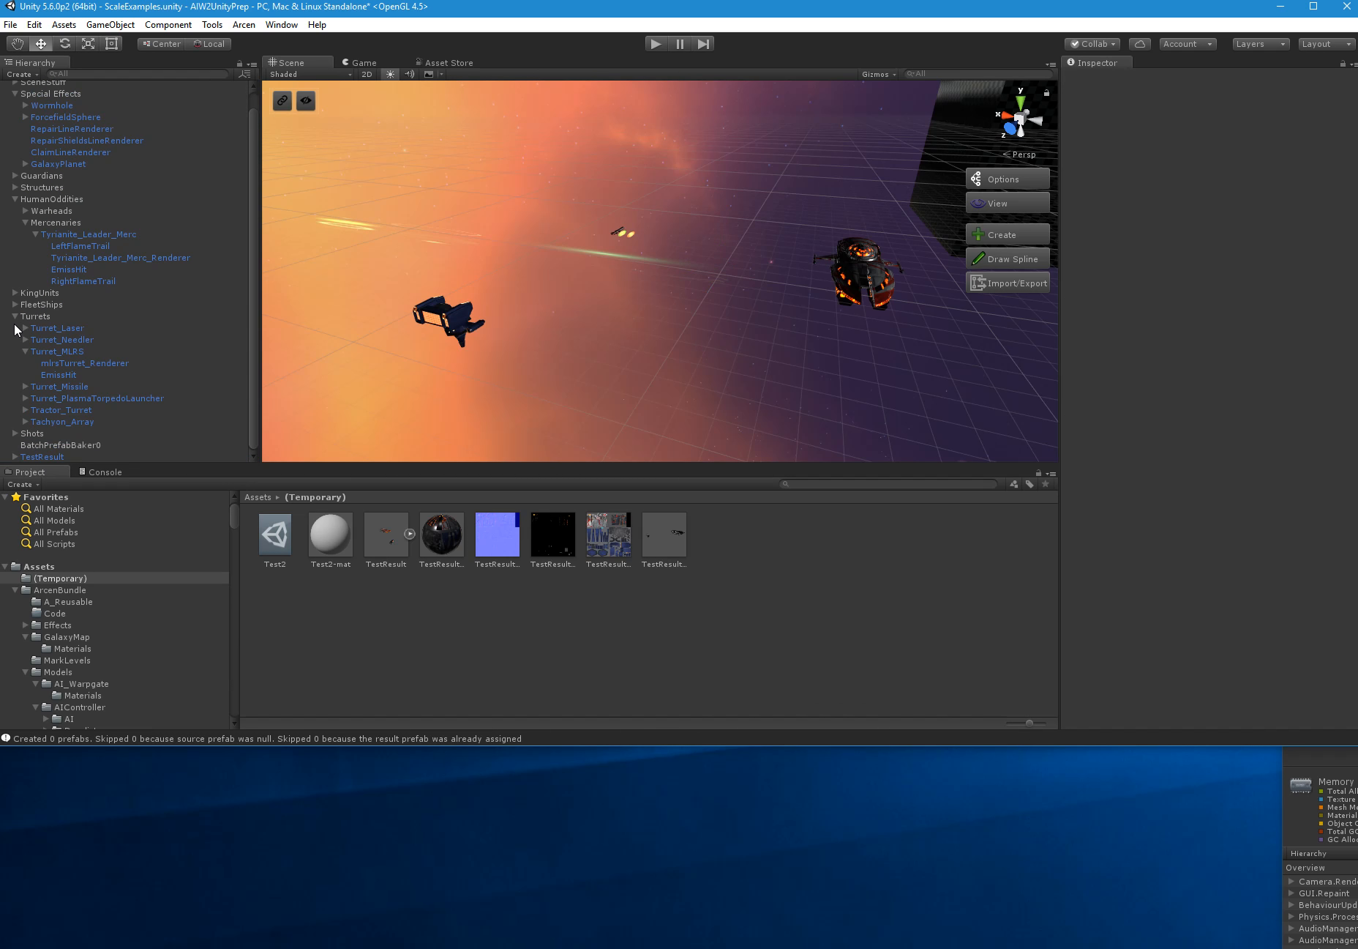
Create an empty game object named Test2 and save it as a prefab in the (Temporary) folder
click(15, 306)
click(16, 218)
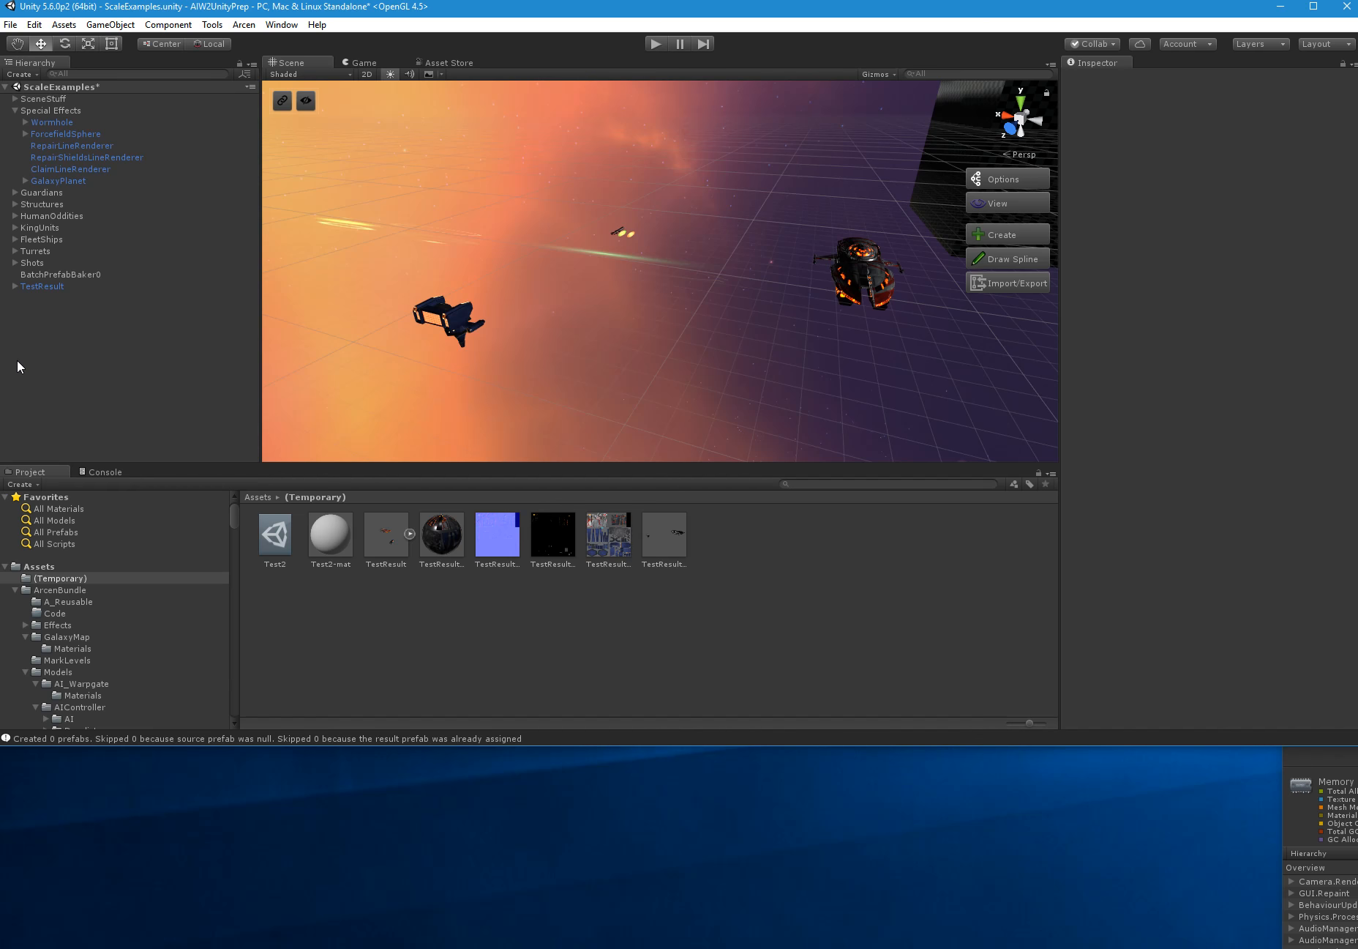
right_click(18, 361)
click(70, 482)
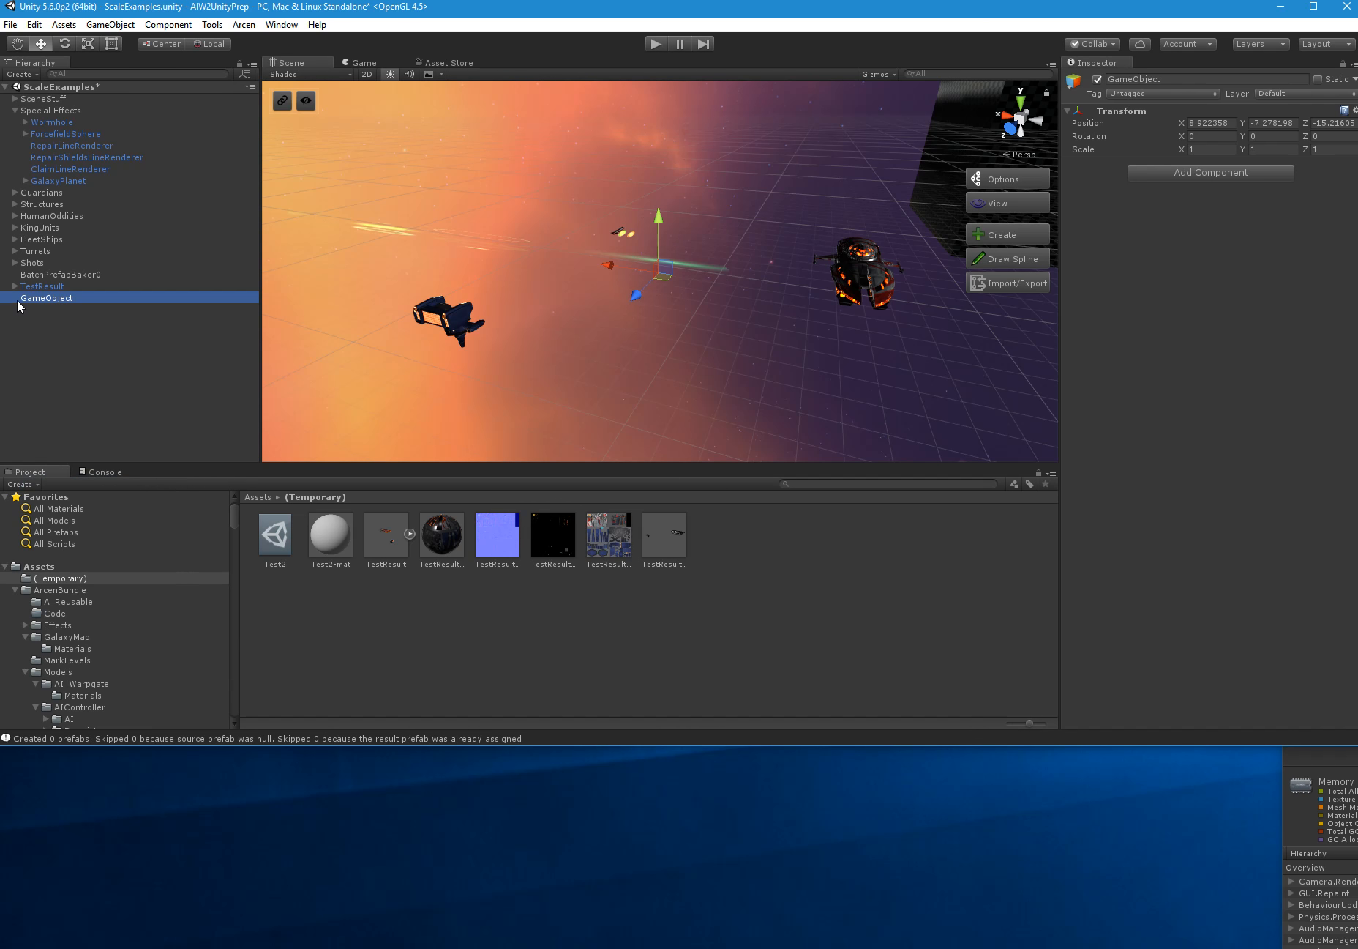
text(Test2)
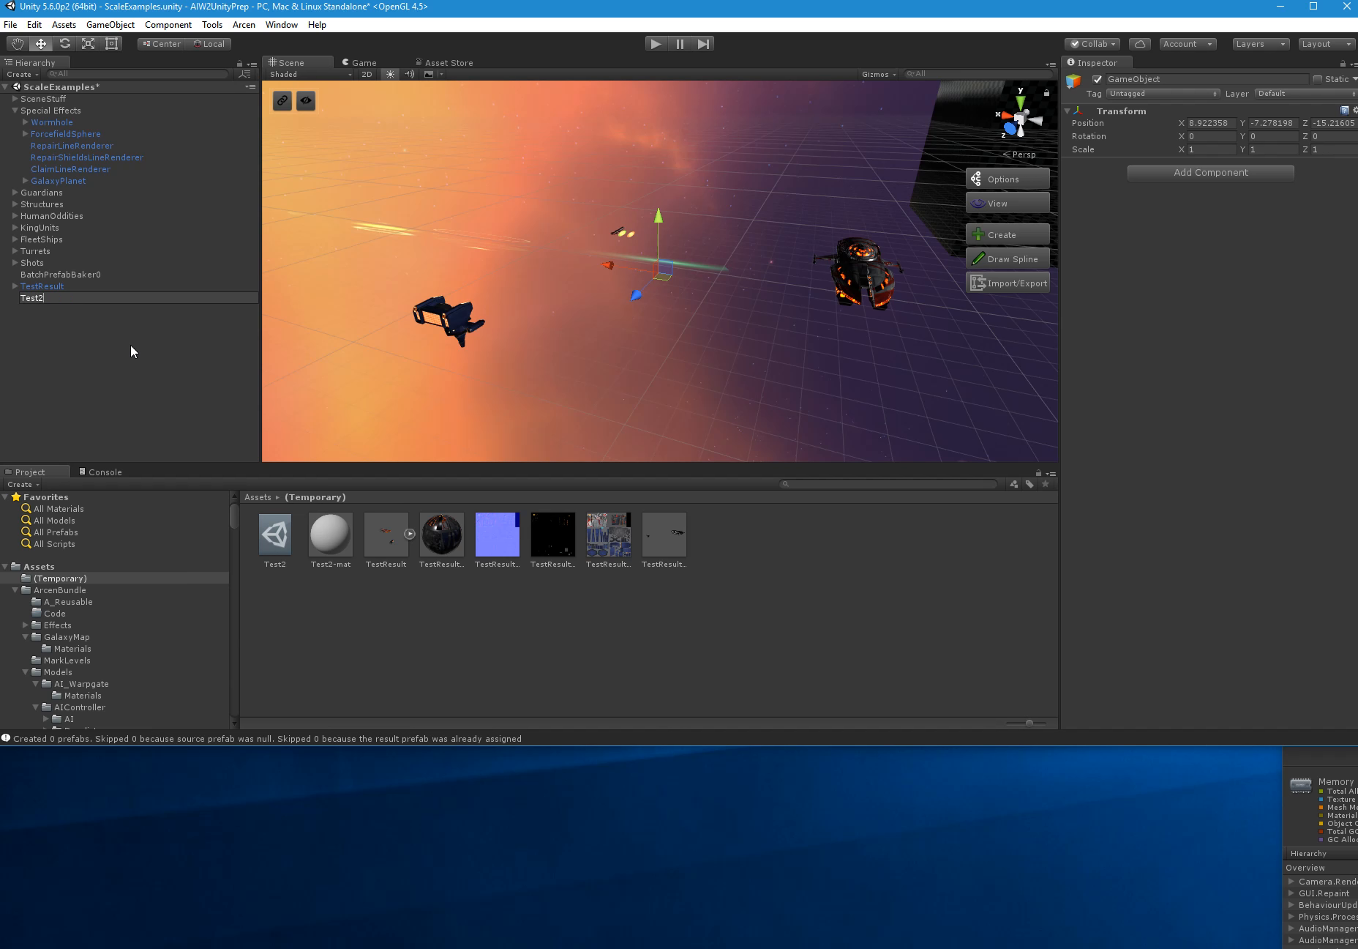
key(Return)
drag(48, 297, 510, 615)
Assign Test2 as BatchPrefabBaker0's Combined Mesh Prefab and locate the mesh asset it references
click(68, 286)
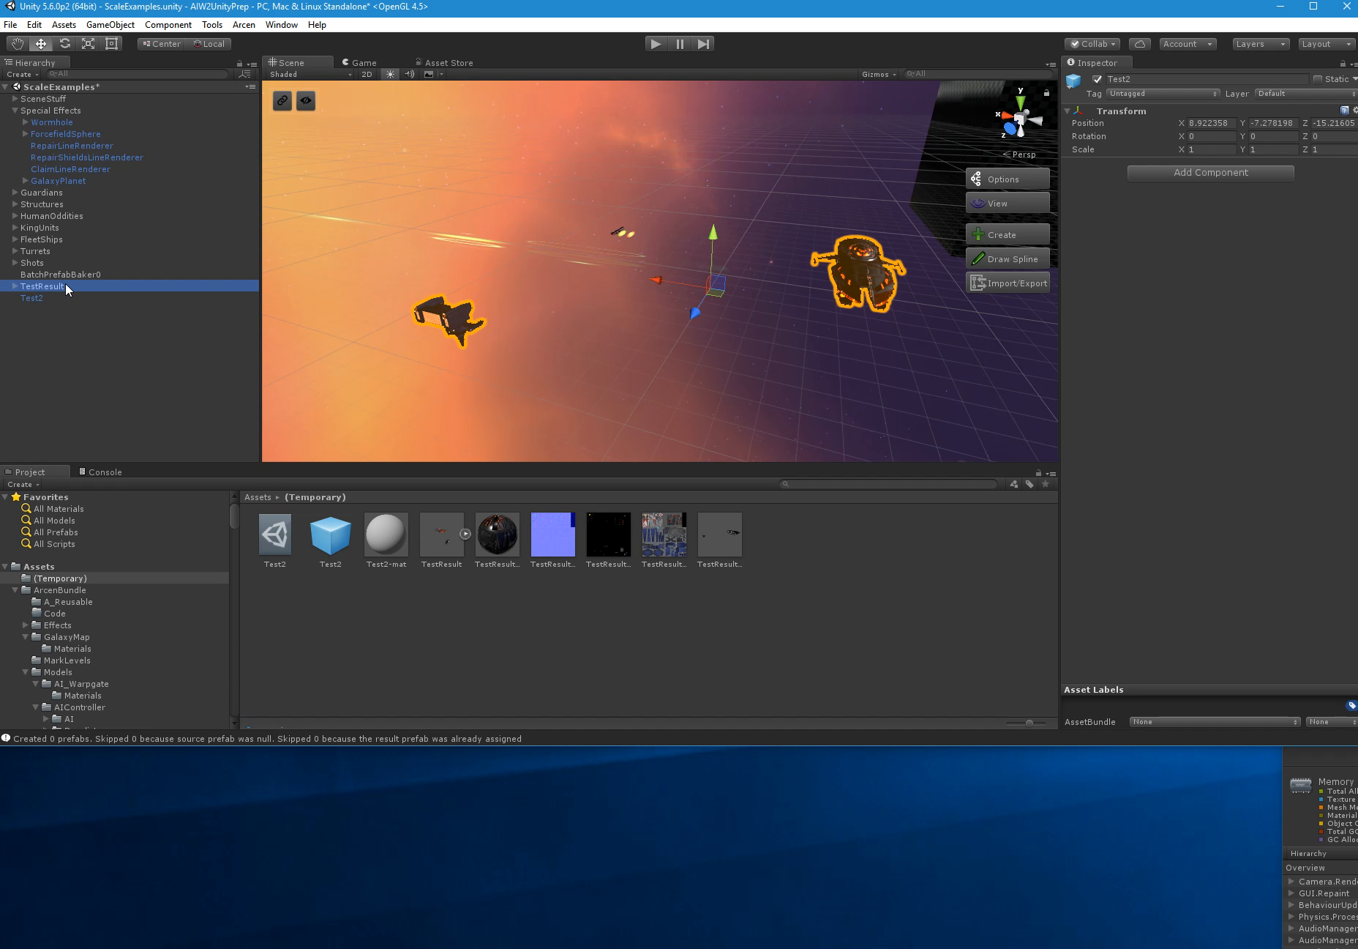
click(69, 276)
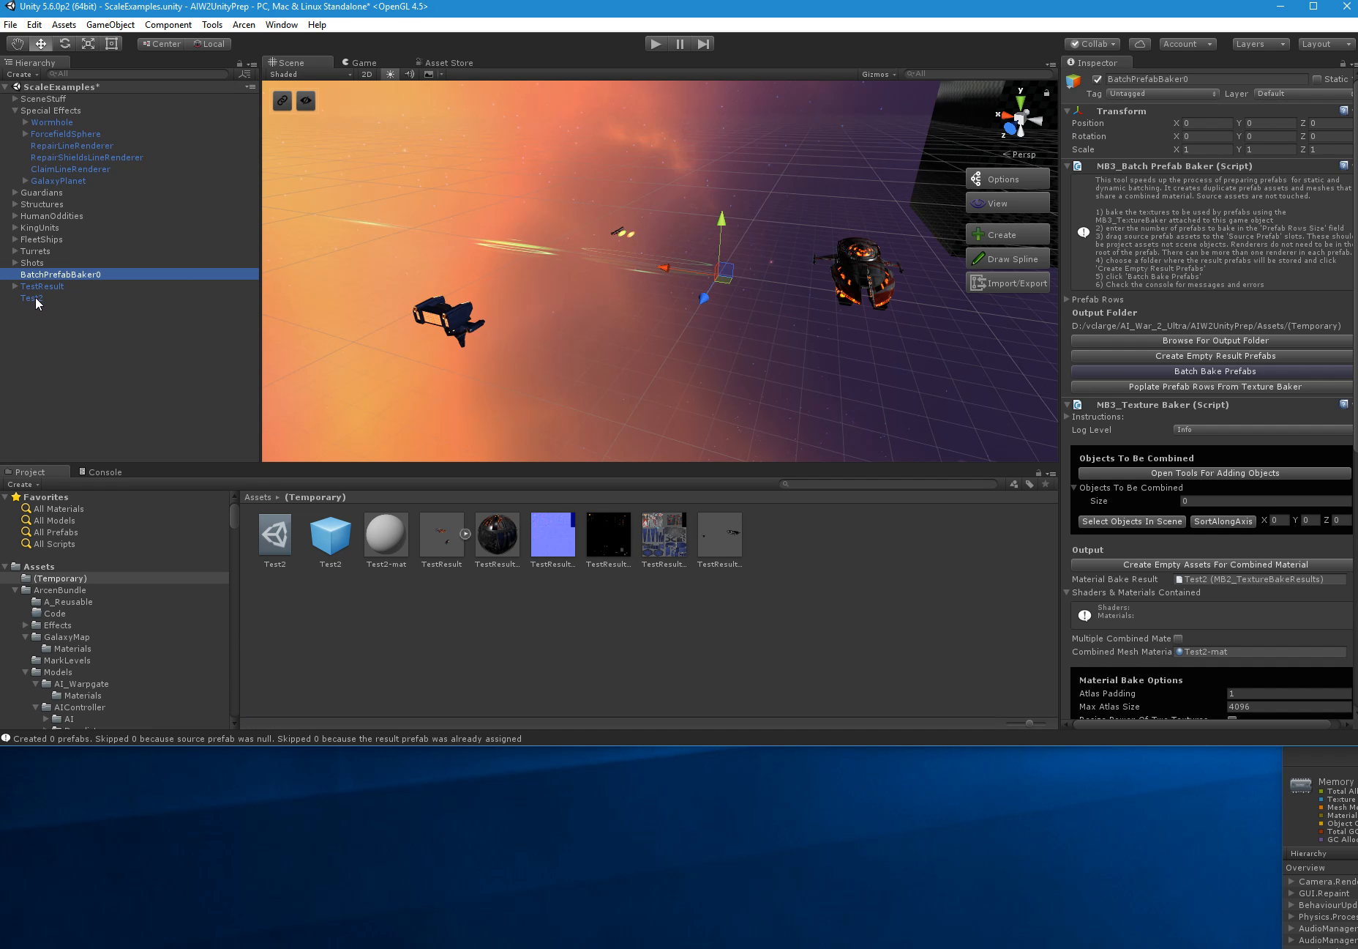
scroll(1261, 427, down, 6)
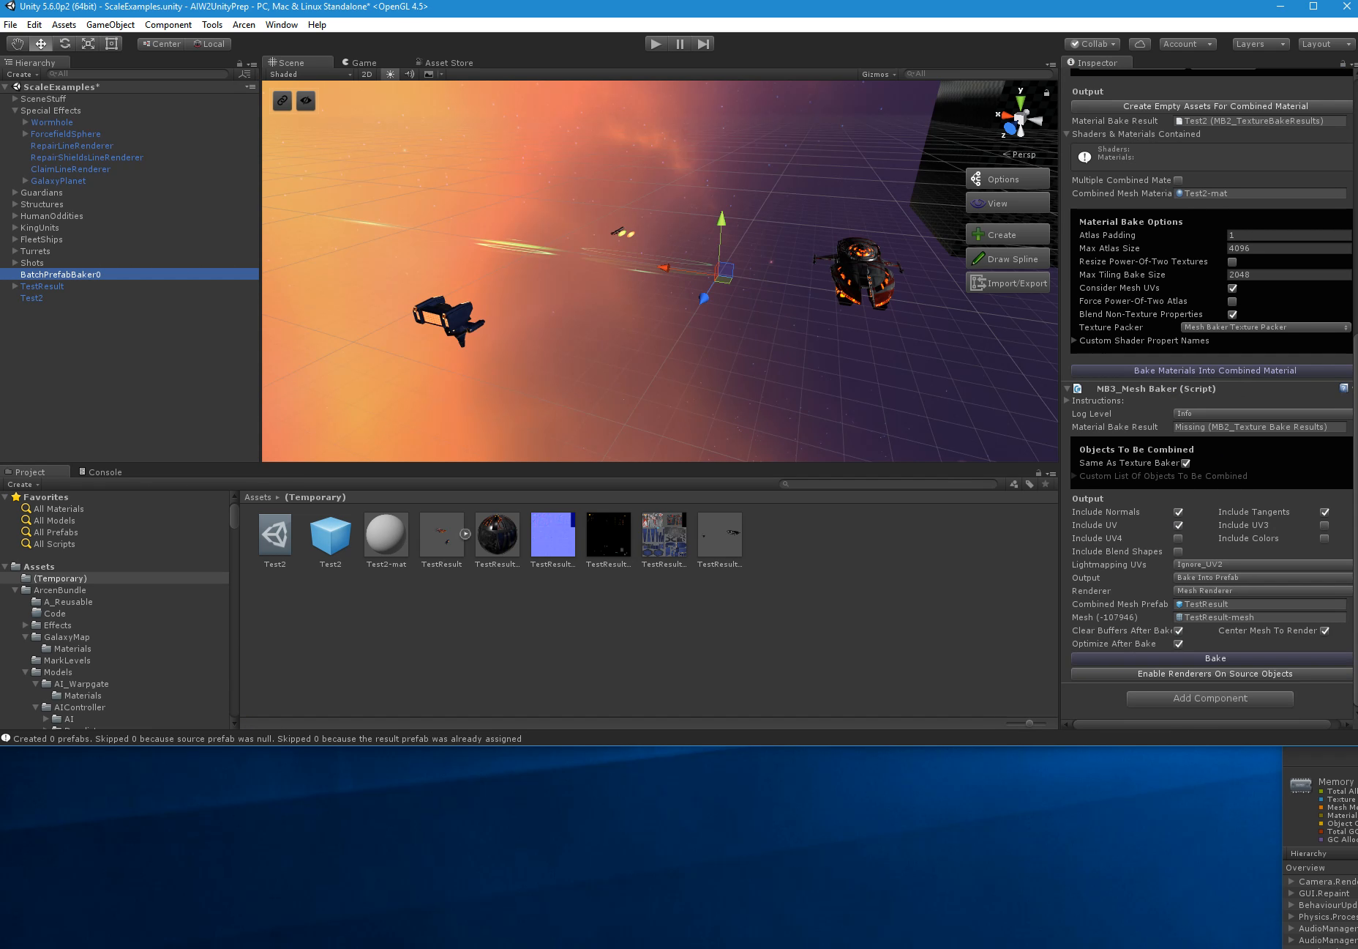
drag(30, 299, 1223, 606)
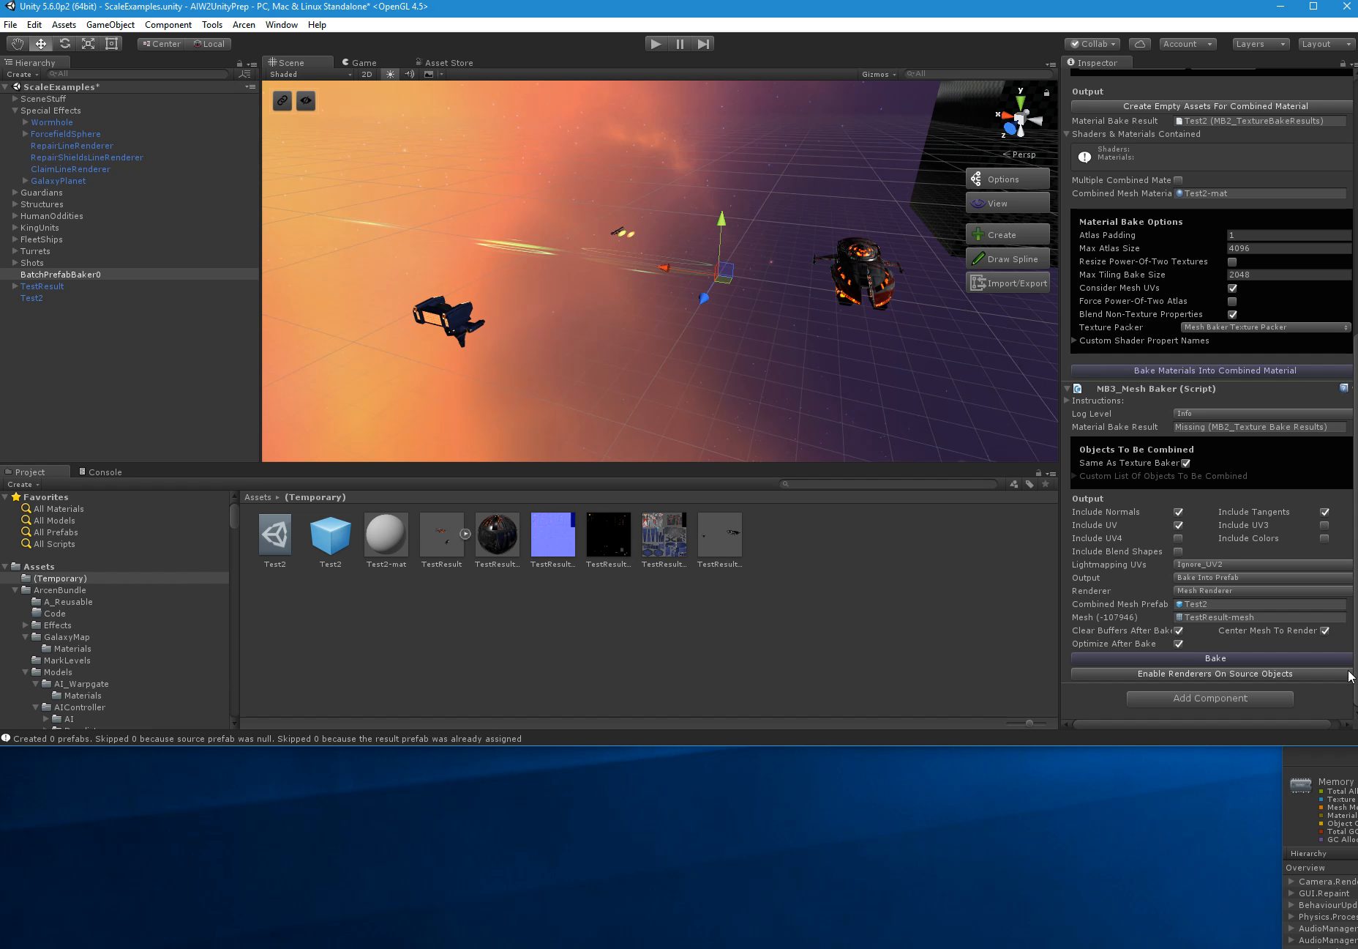
click(1331, 619)
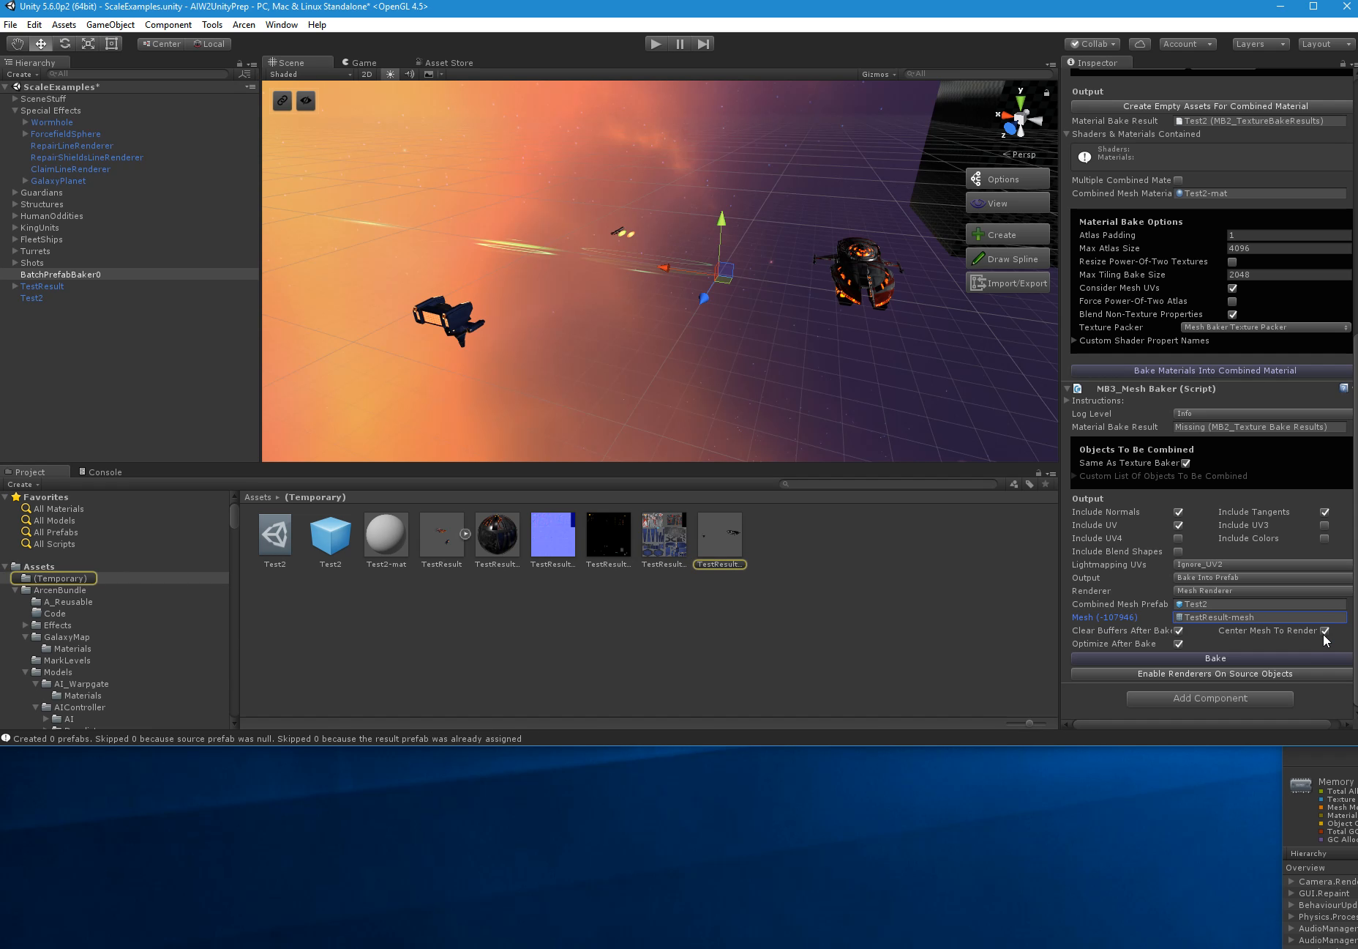
Find the ForcefieldGenerator in the scene and add its mesh to BatchPrefabBaker0's Objects To Be Combined list
right_drag(743, 312, 631, 338)
key(w)
click(631, 338)
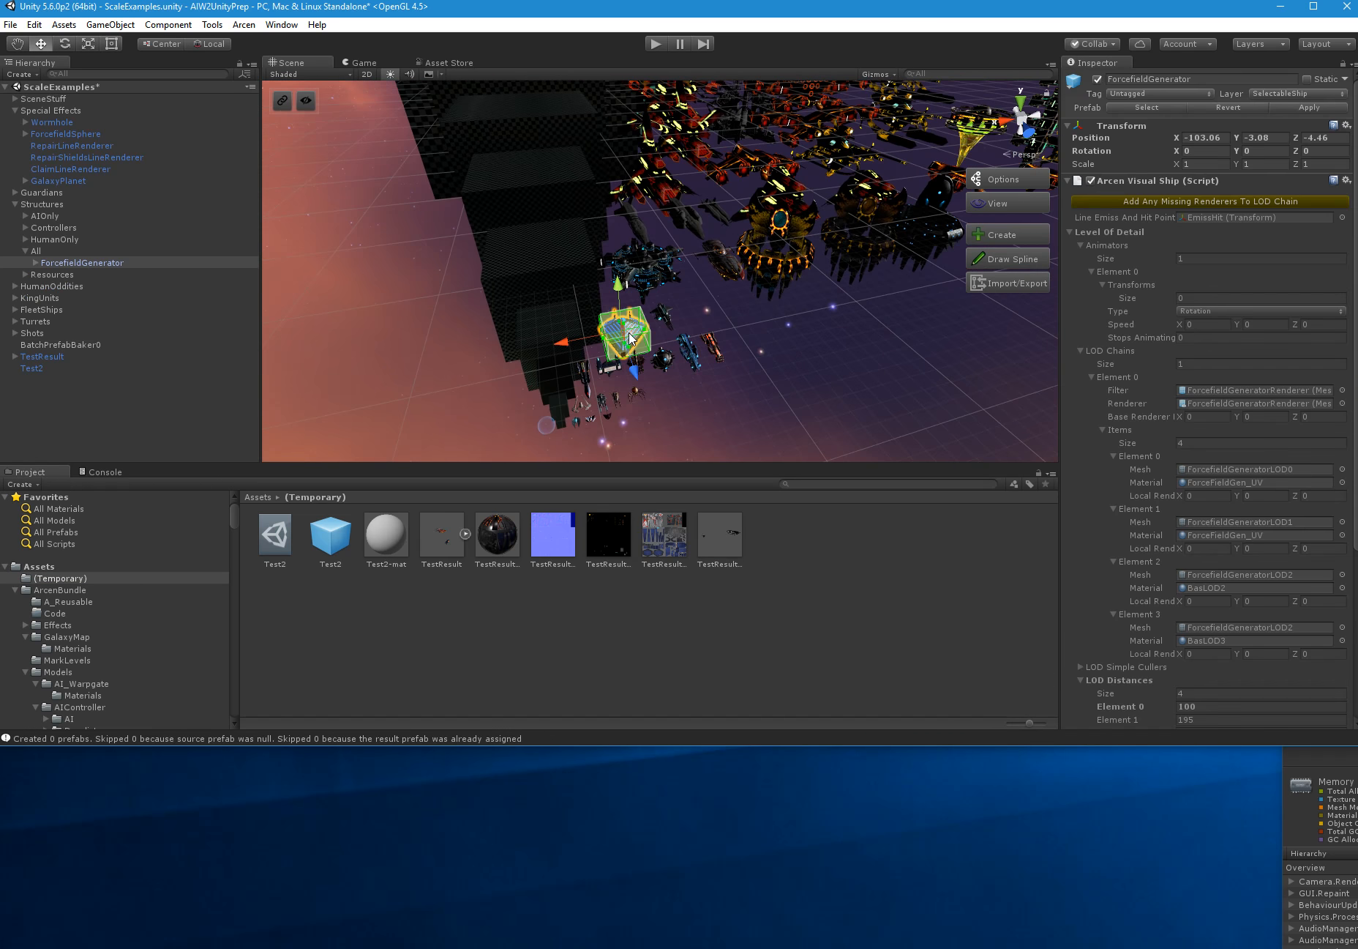
click(61, 344)
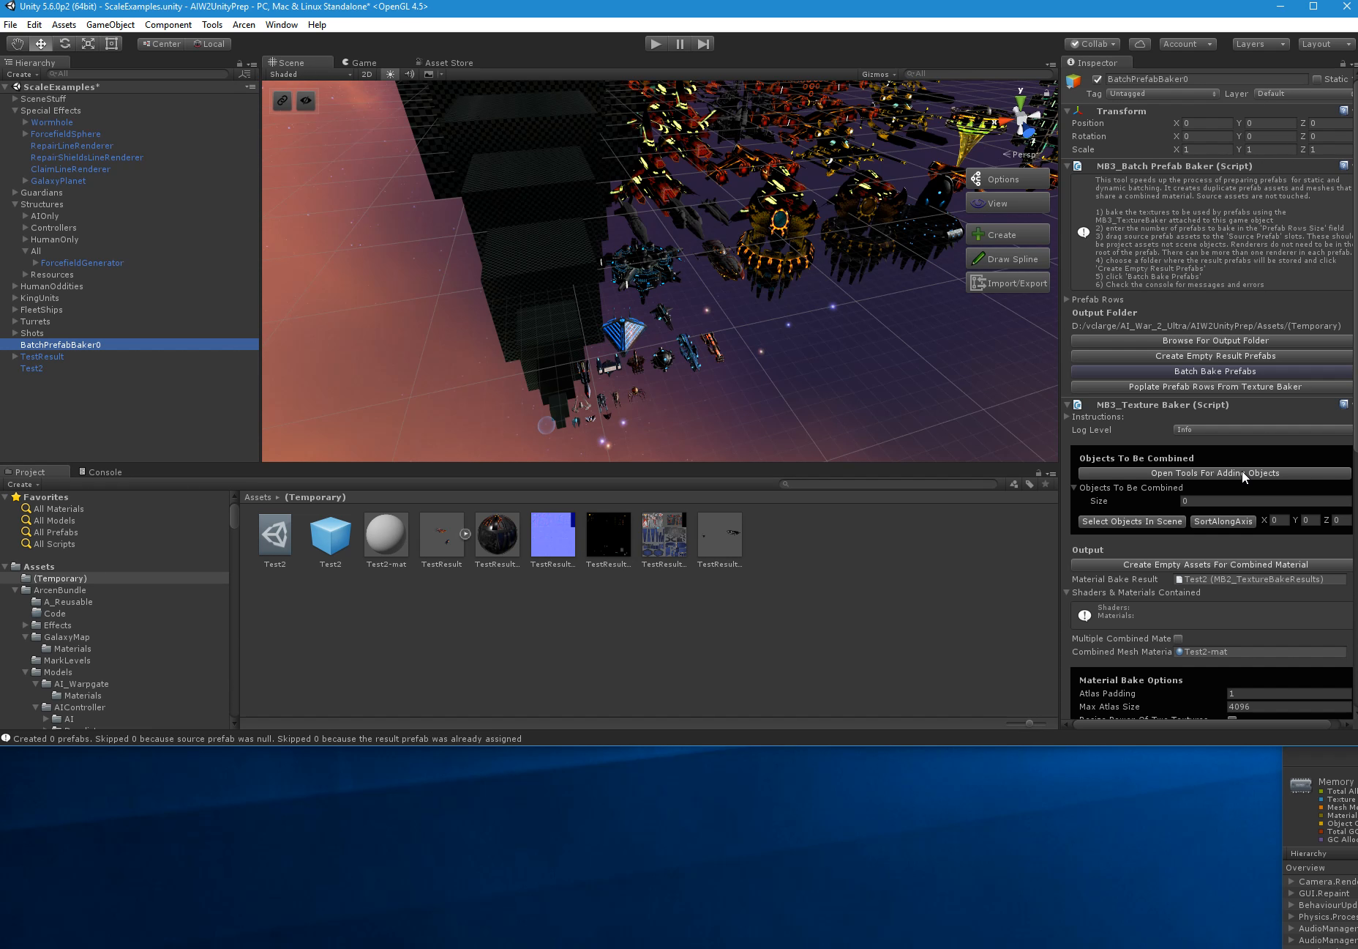
scroll(1242, 470, down, 2)
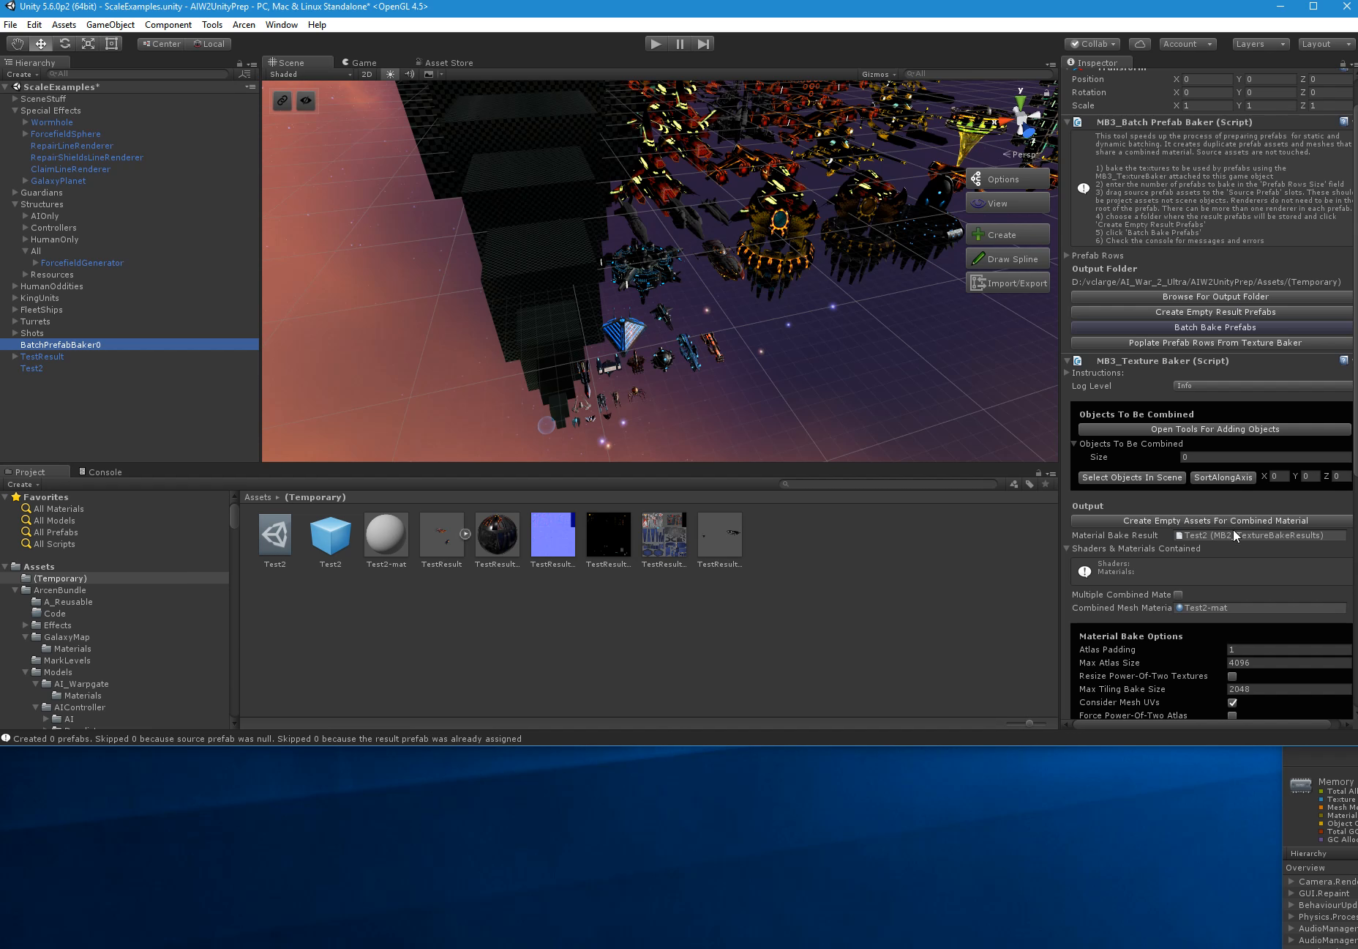
click(1229, 429)
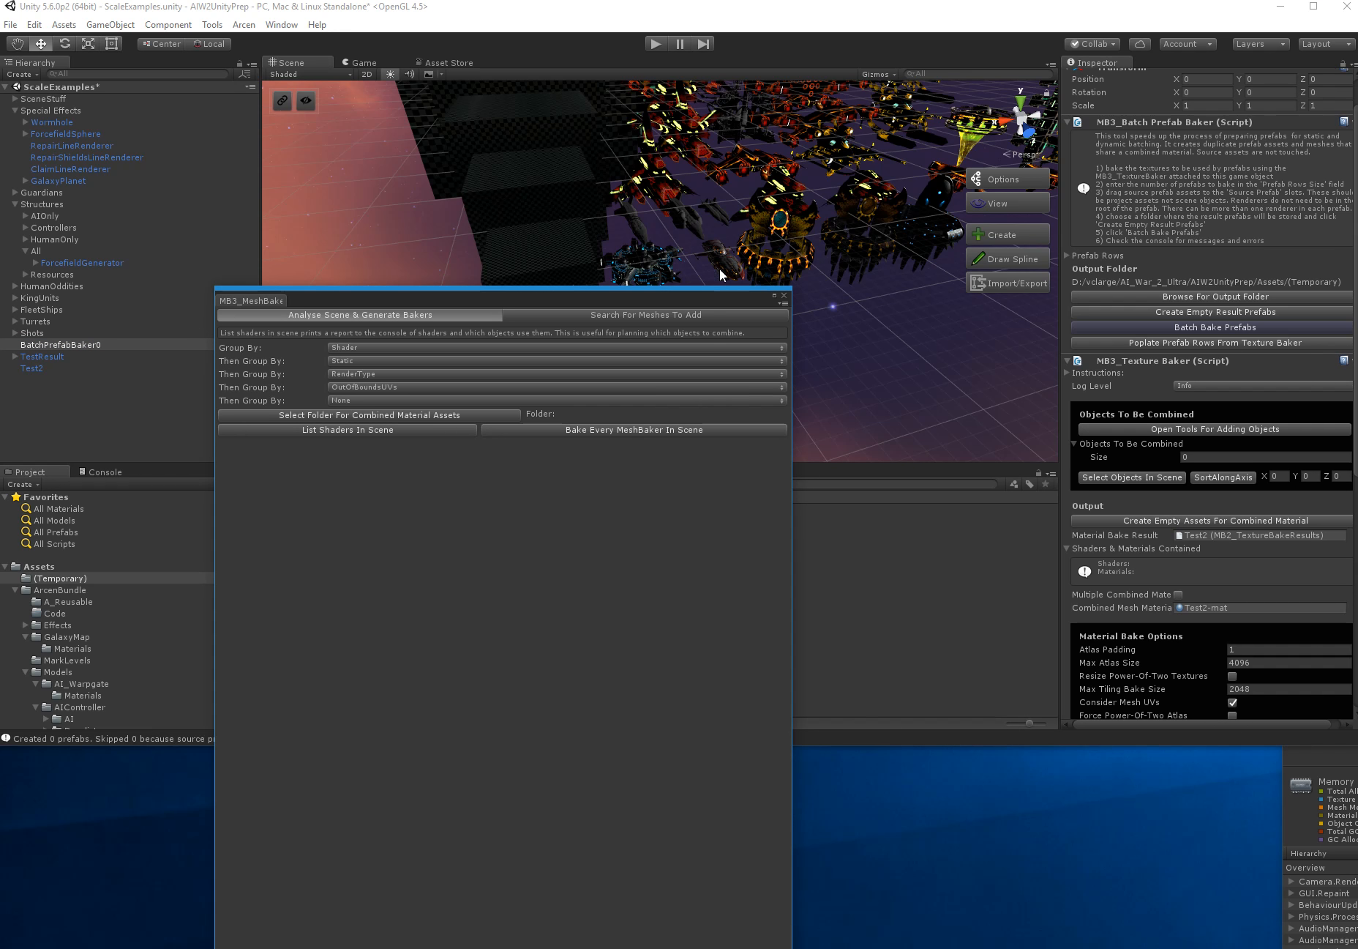
click(69, 263)
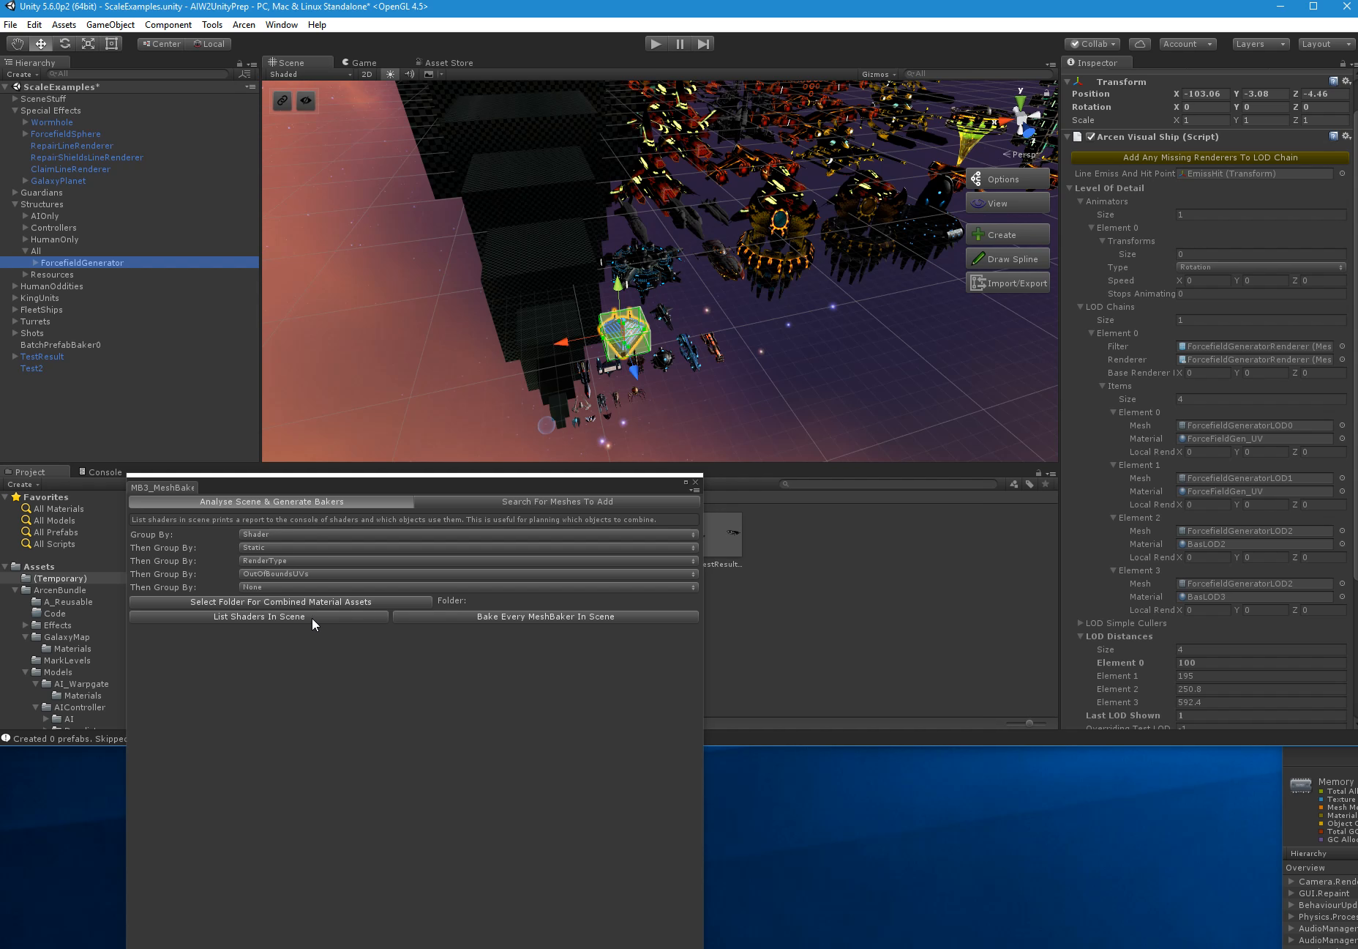
click(573, 502)
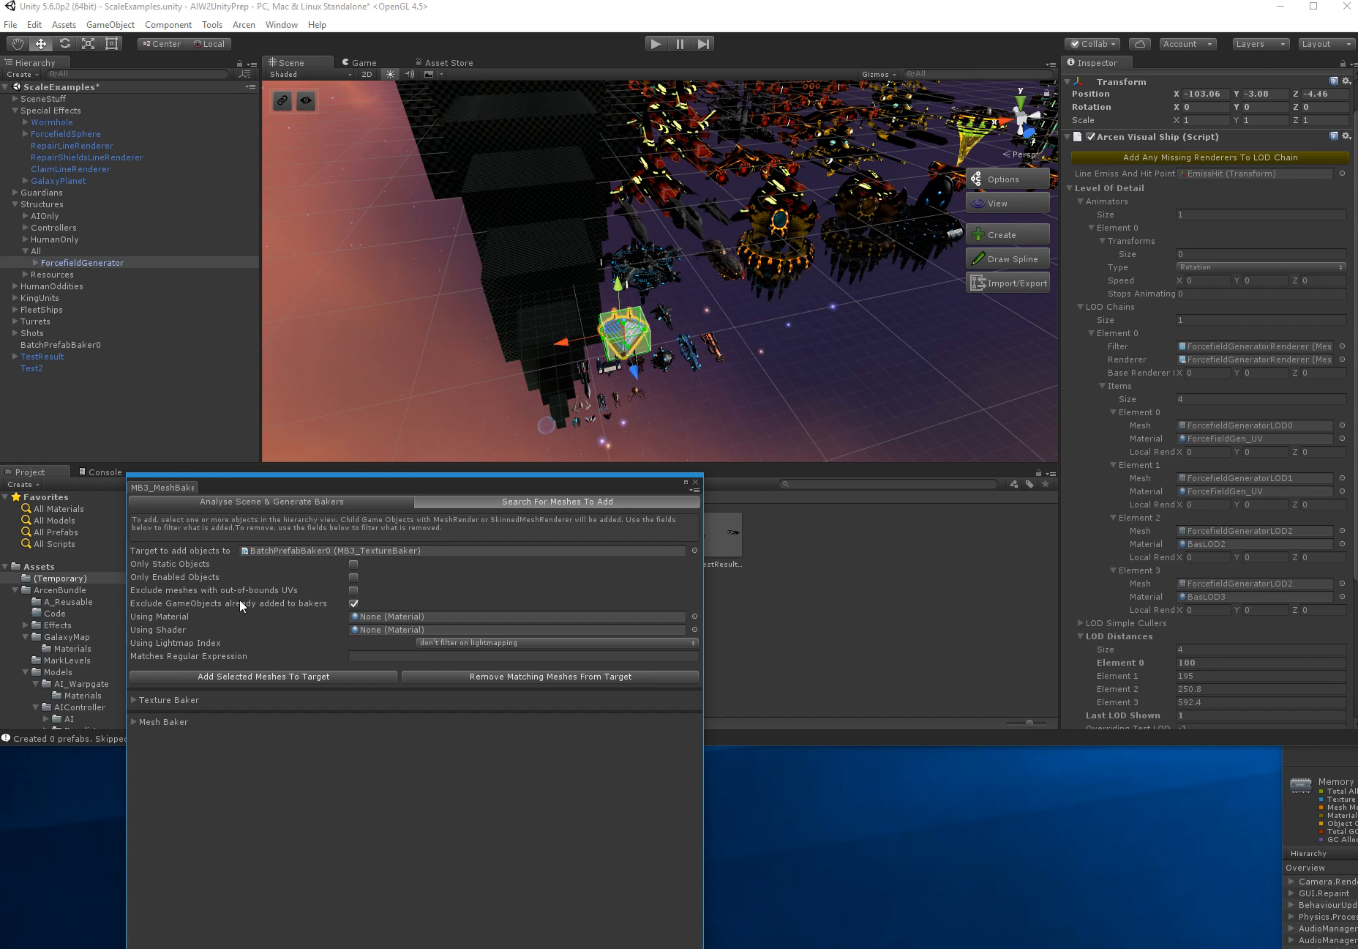
click(285, 677)
click(695, 481)
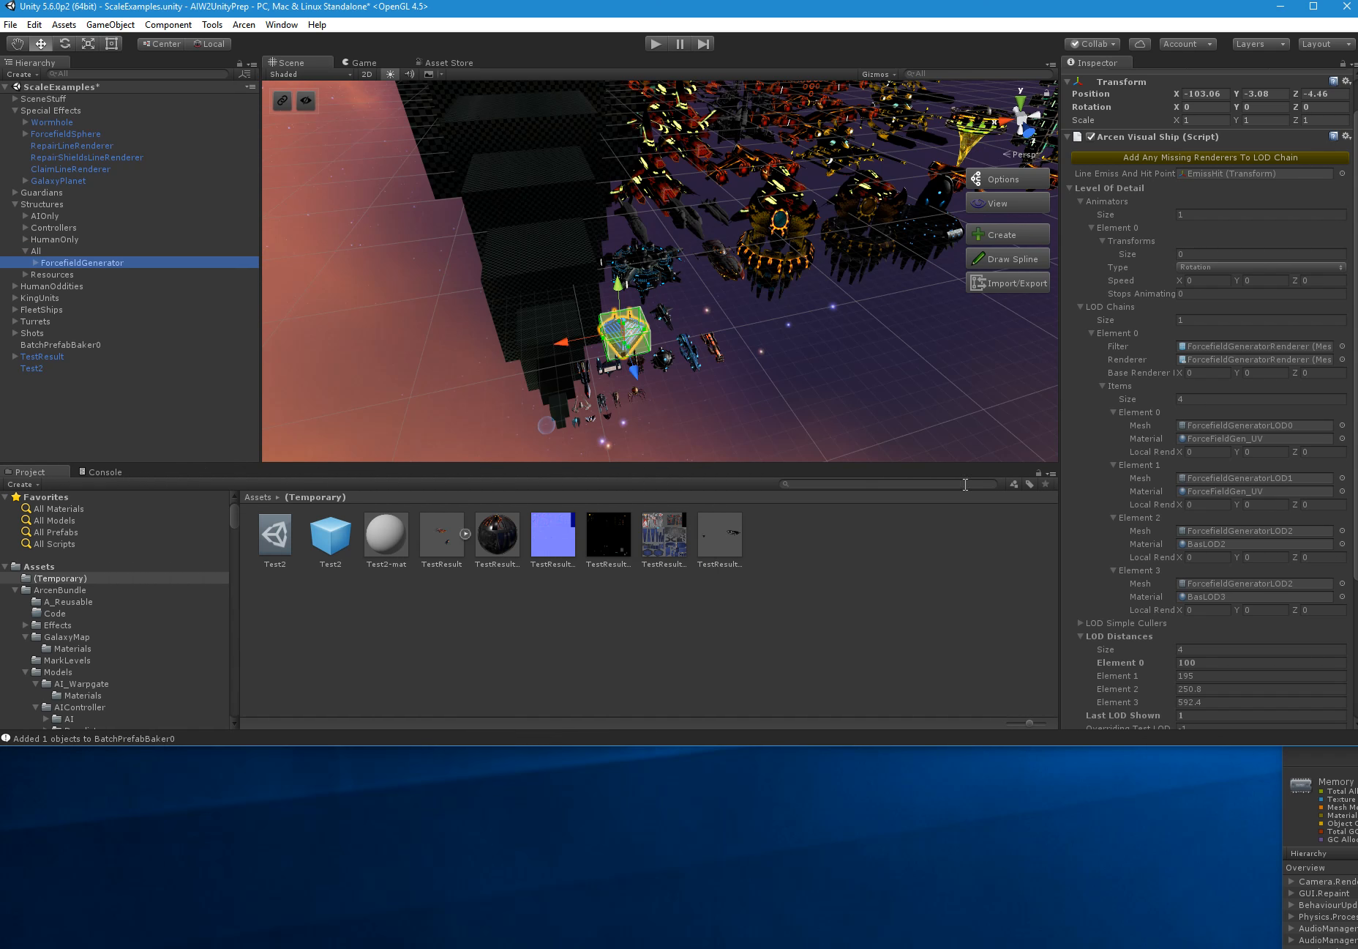
click(60, 345)
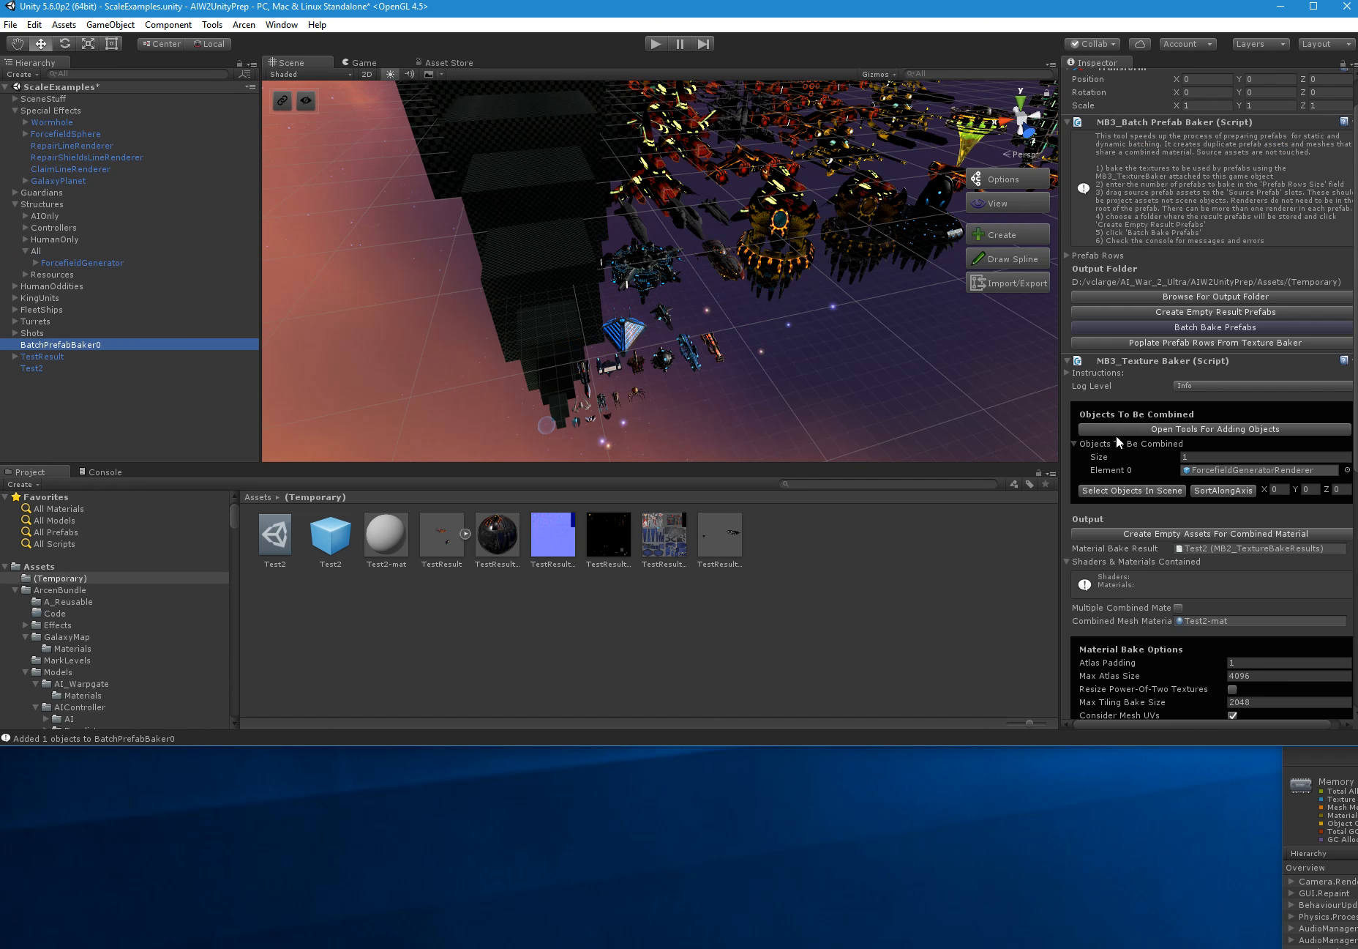
scroll(1230, 495, down, 5)
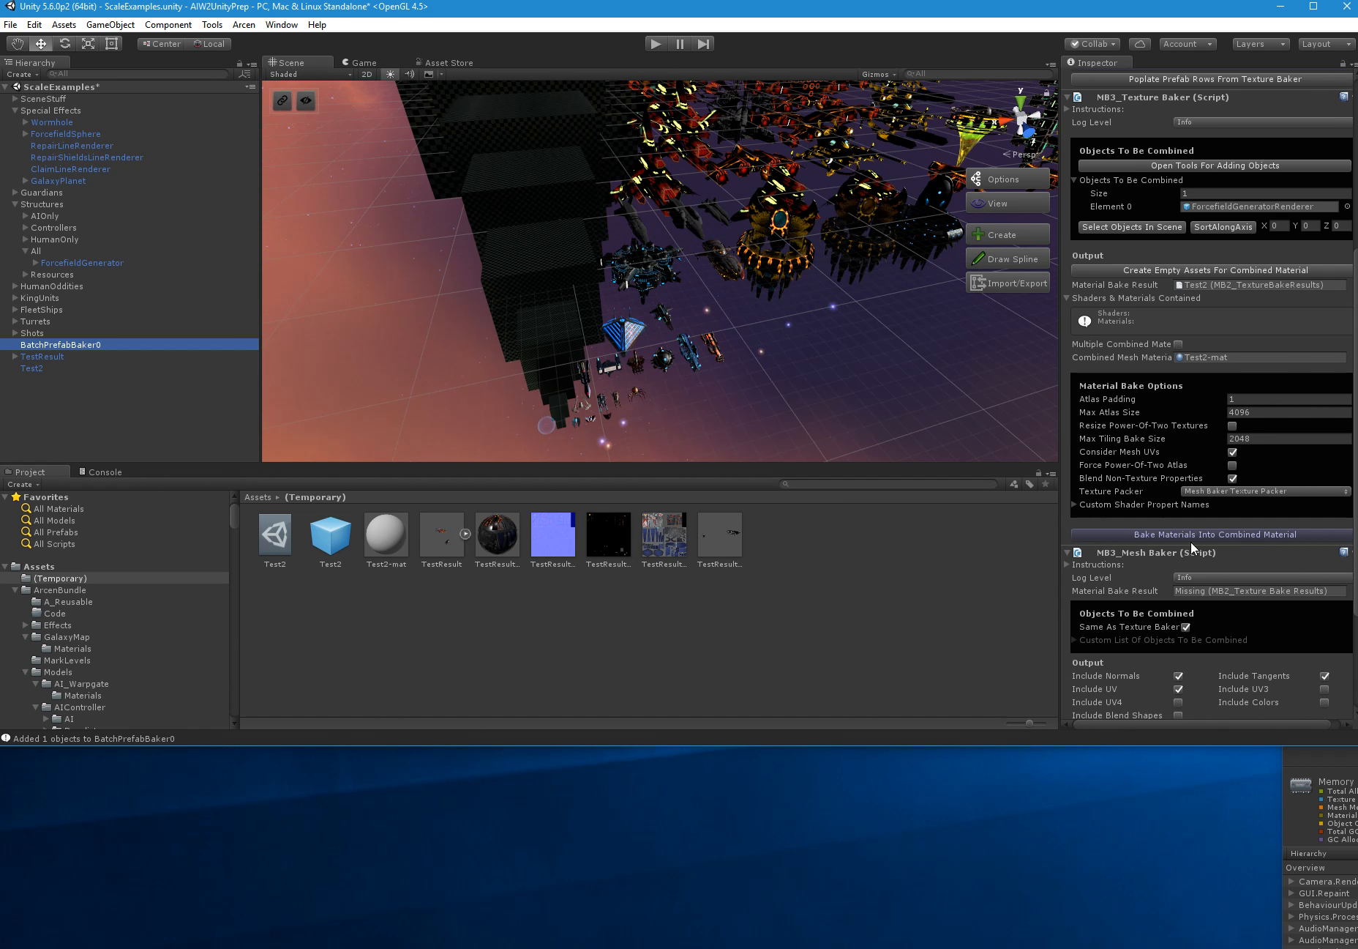
Bake the ForcefieldGenerator's material into the combined material Test2-mat and compare Test2-mat with the original ForceFieldGen_UV material
click(1221, 533)
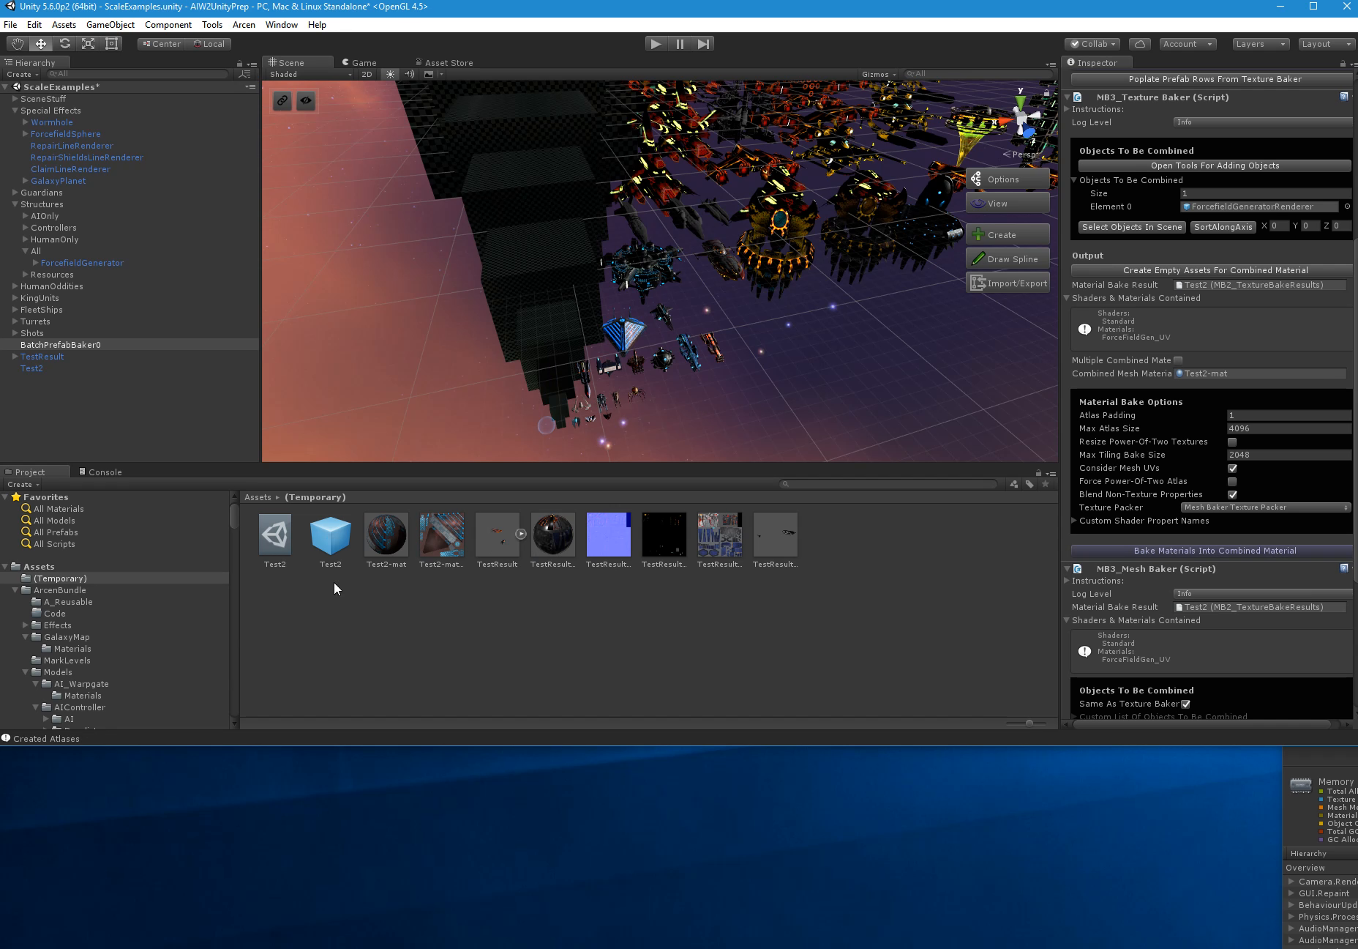
click(383, 558)
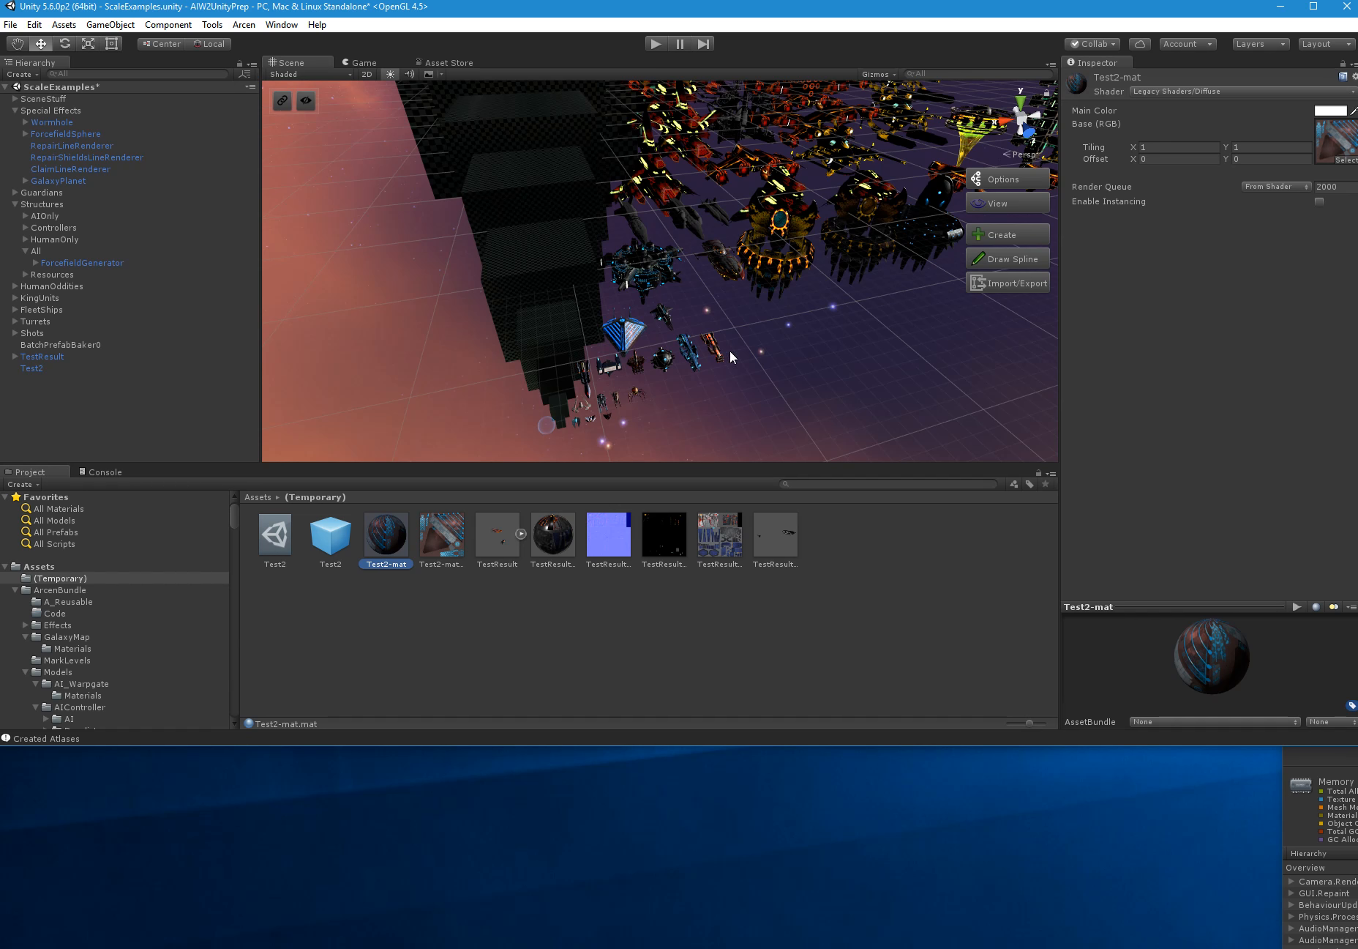
click(618, 338)
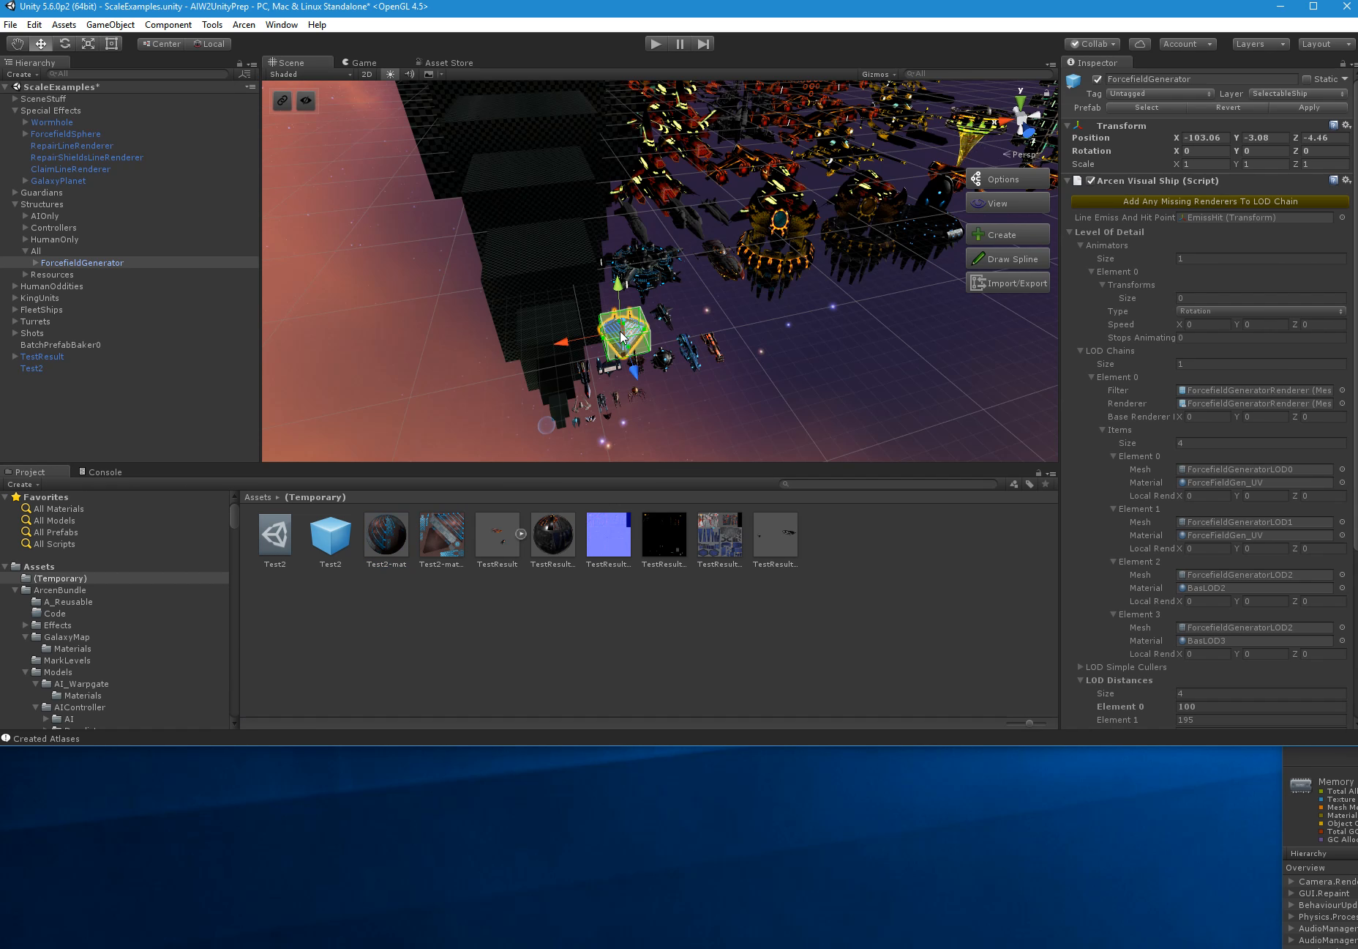
click(617, 350)
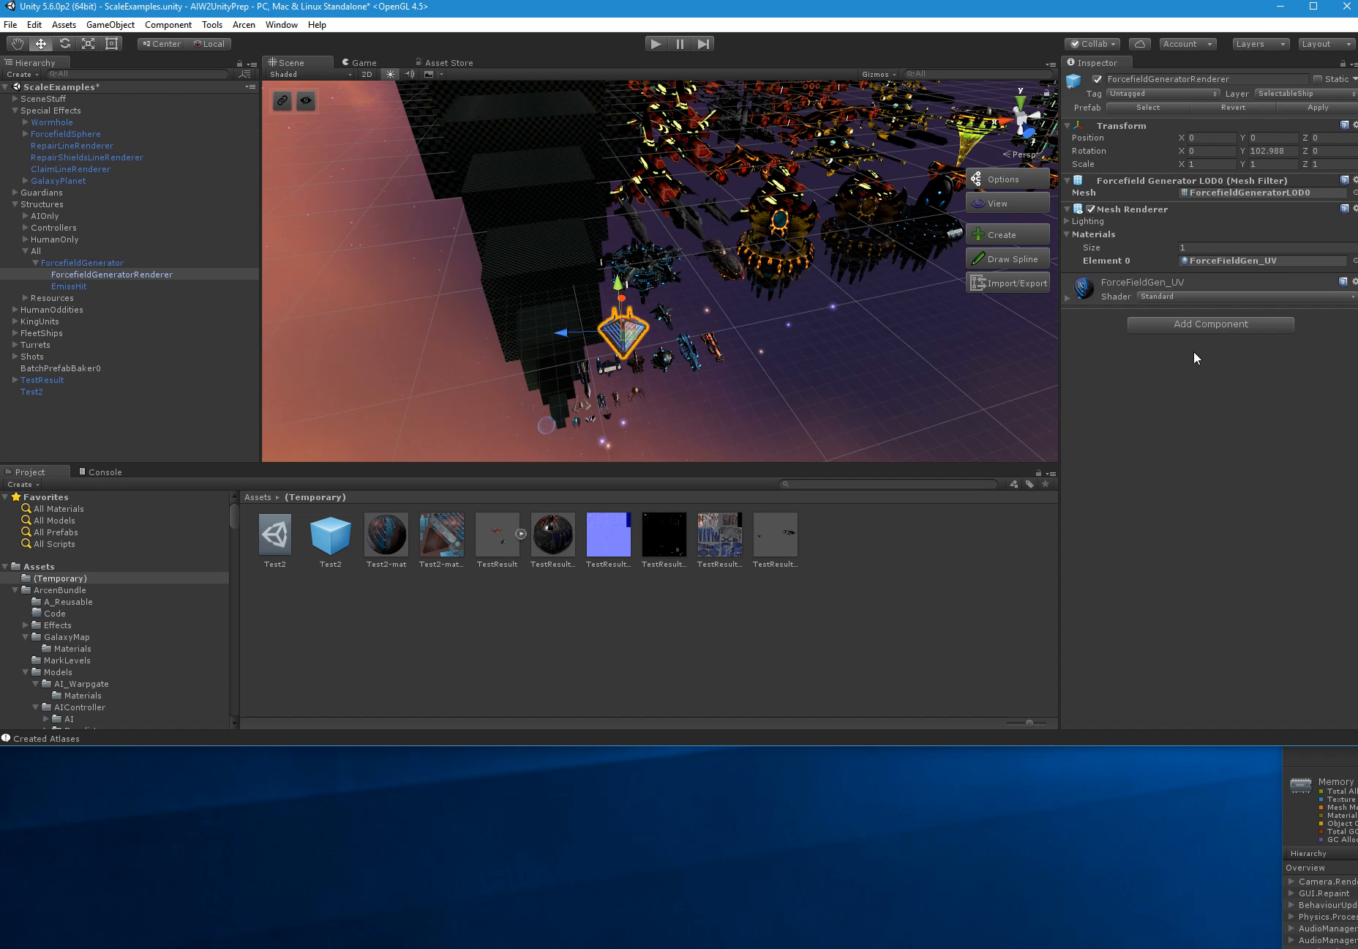
click(1070, 298)
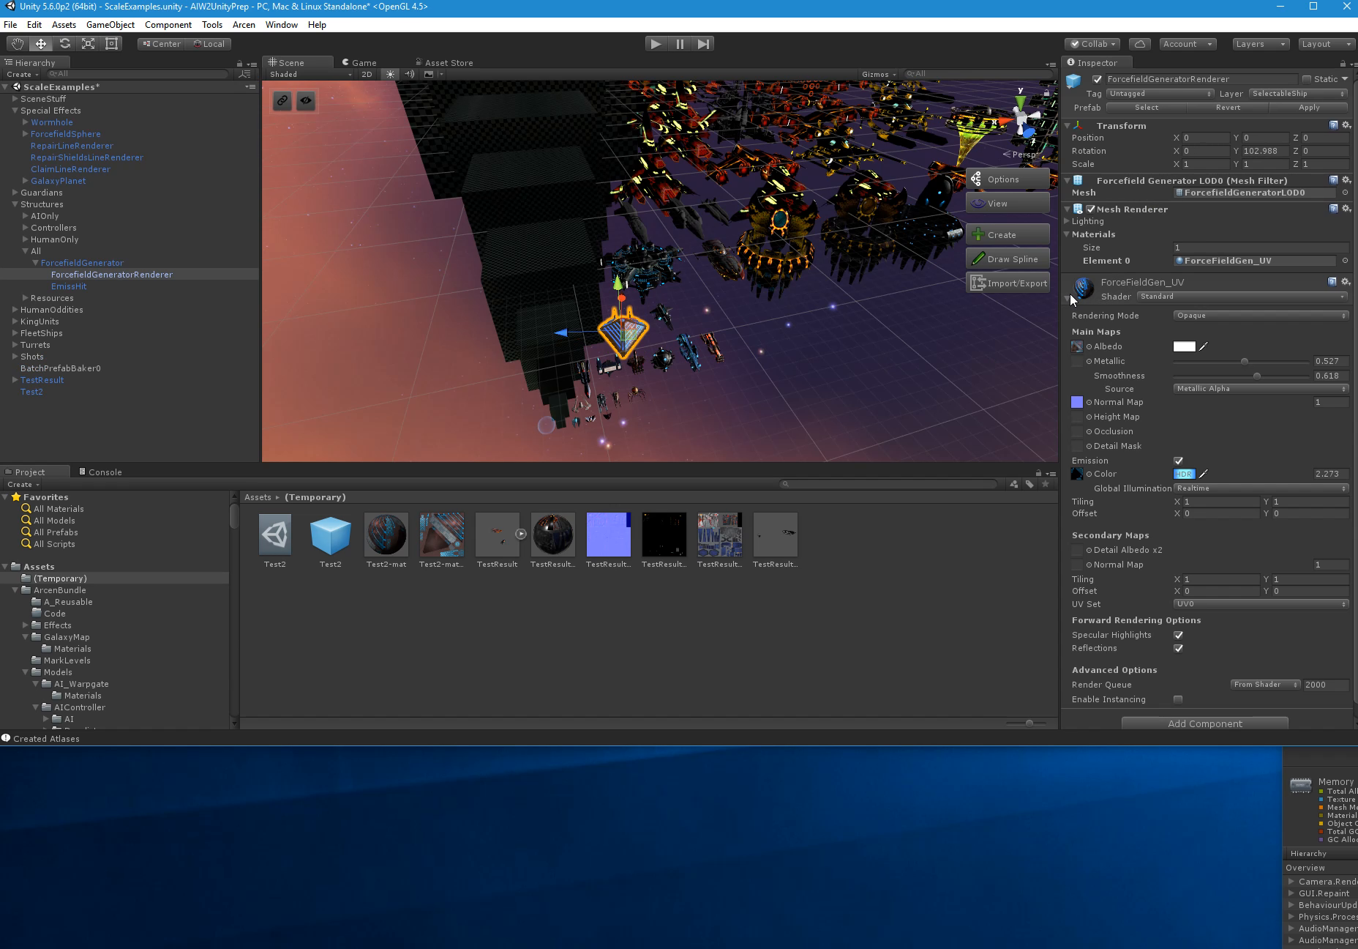
click(1068, 295)
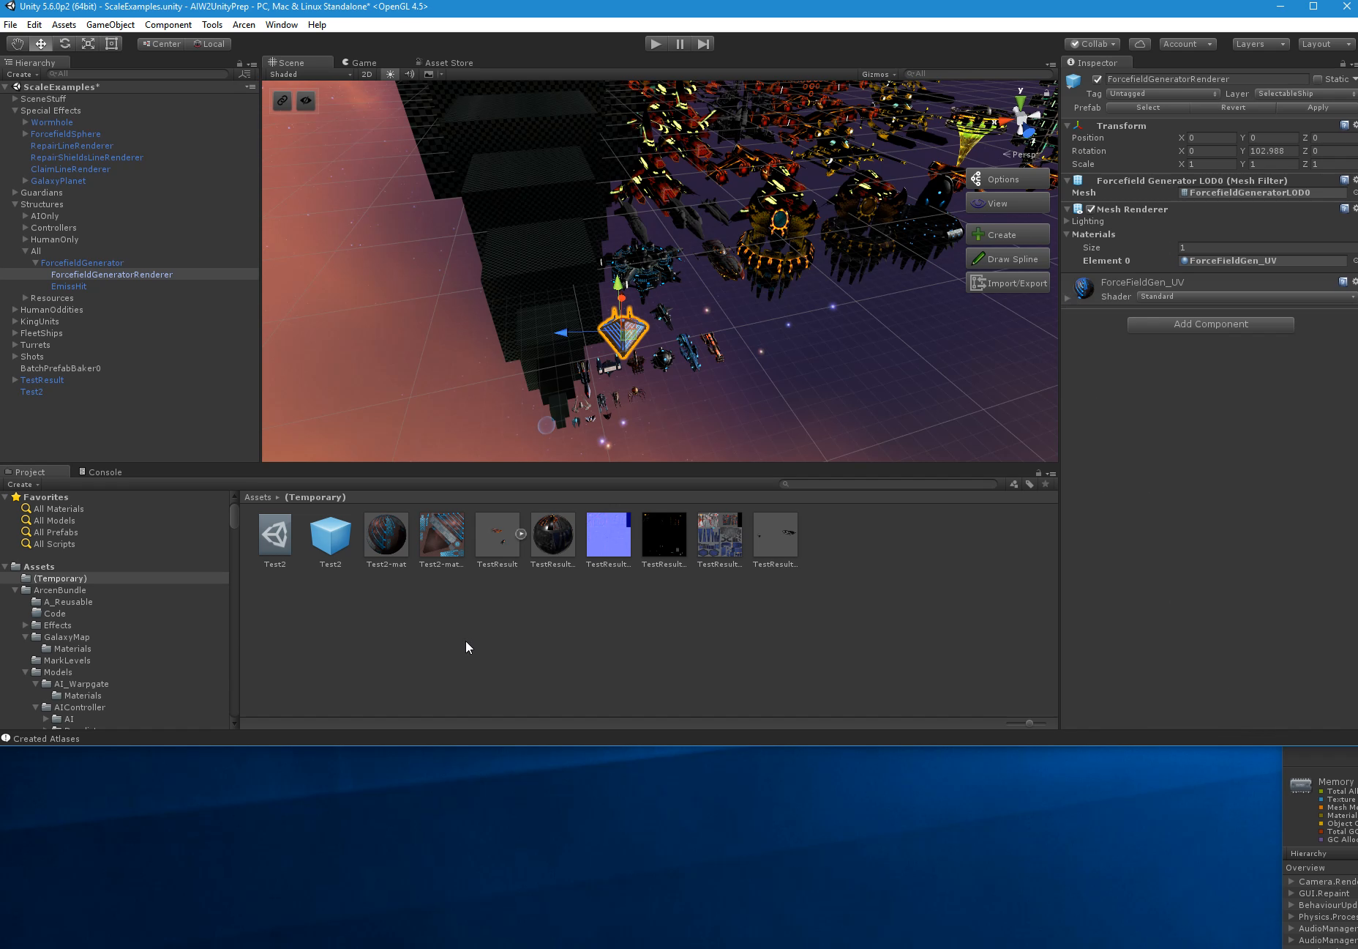
click(382, 548)
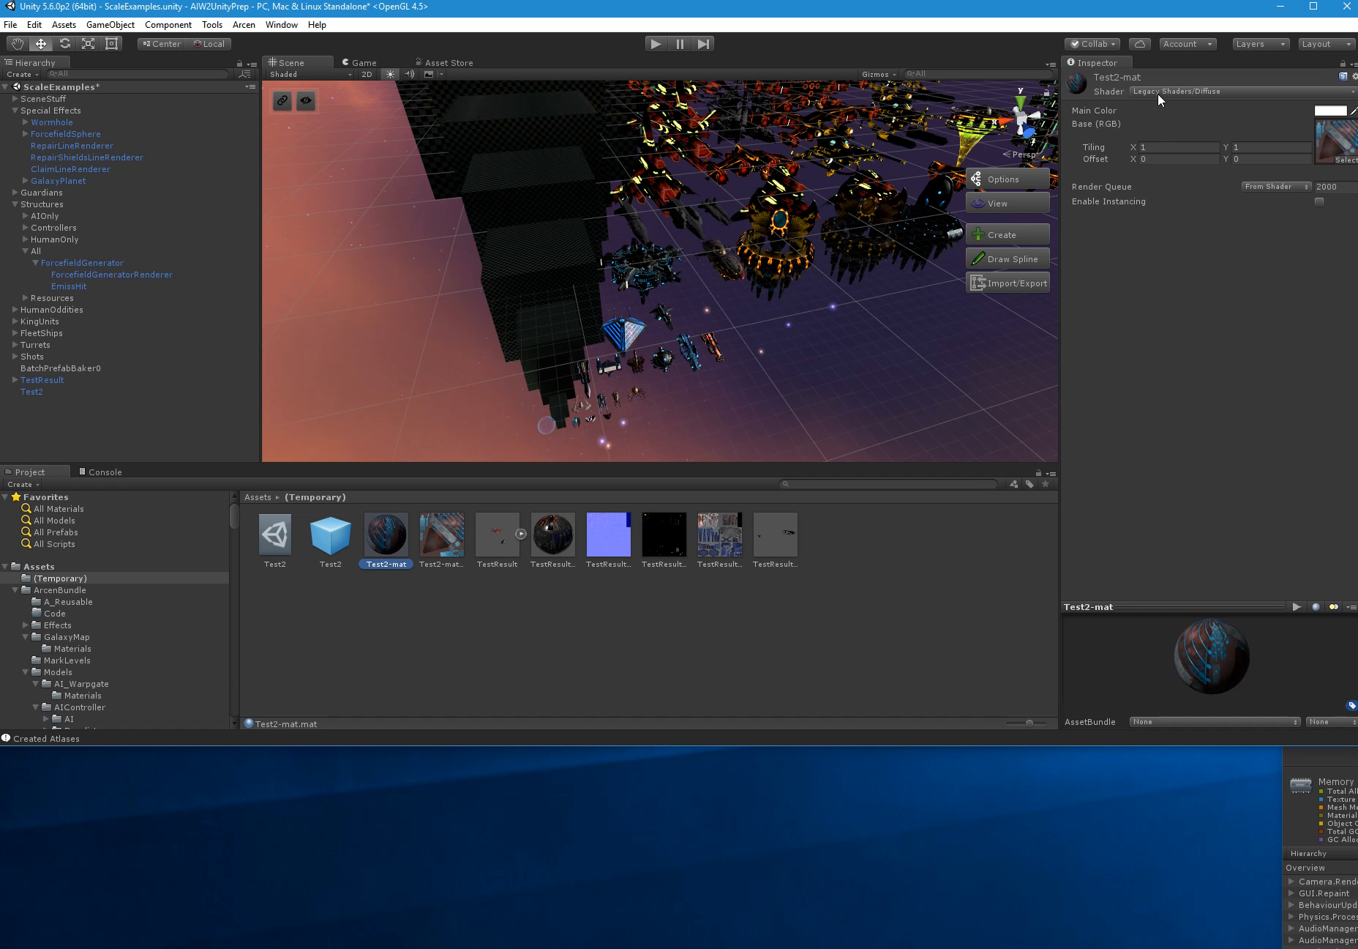
Inspect the TestResult and Test2 objects in the scene and check BatchPrefabBaker0's bake setup
click(44, 379)
click(44, 392)
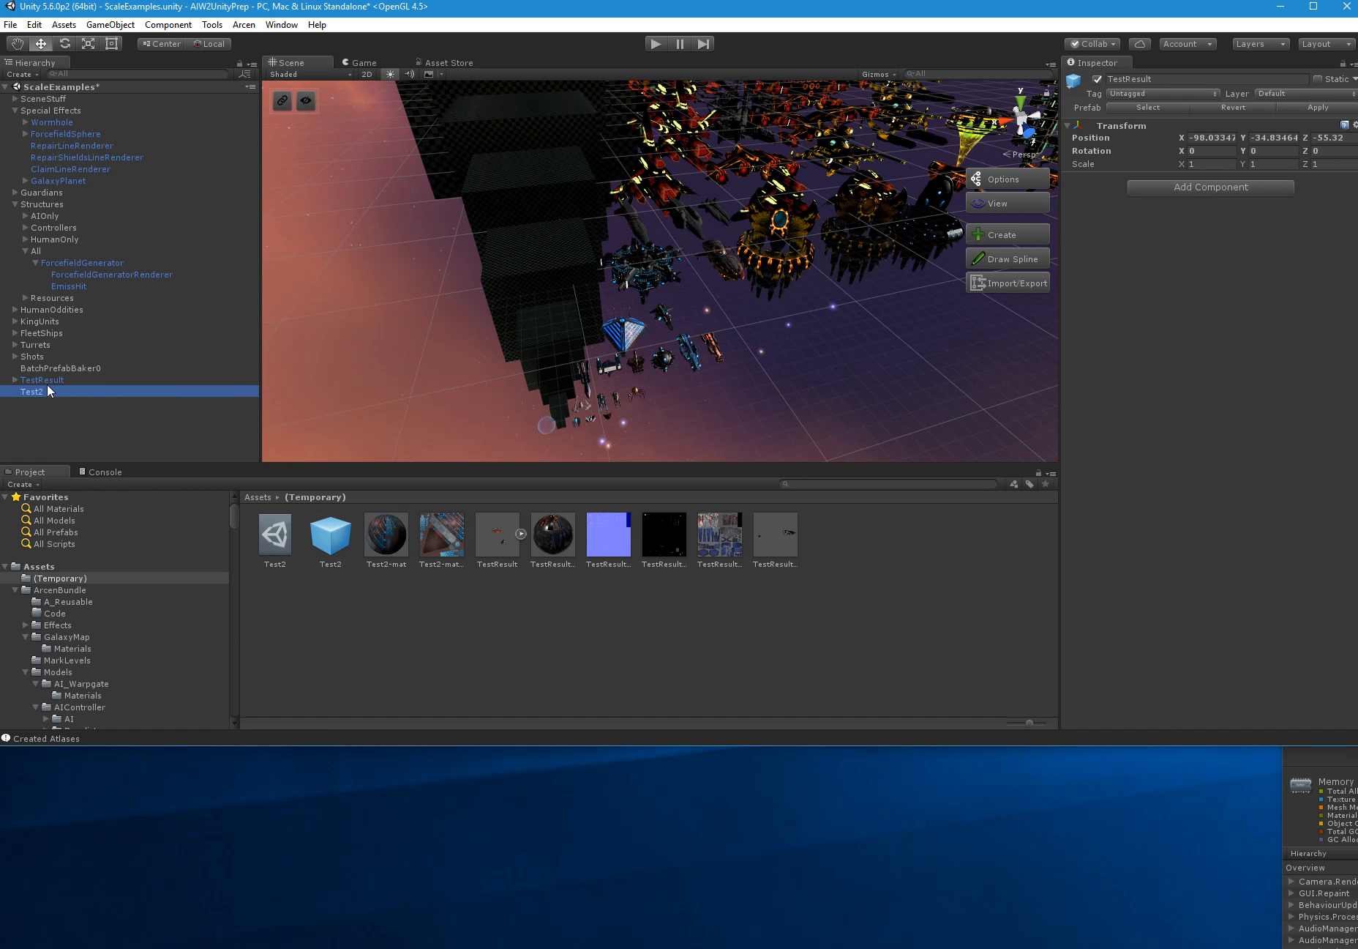
click(47, 381)
click(49, 388)
click(69, 368)
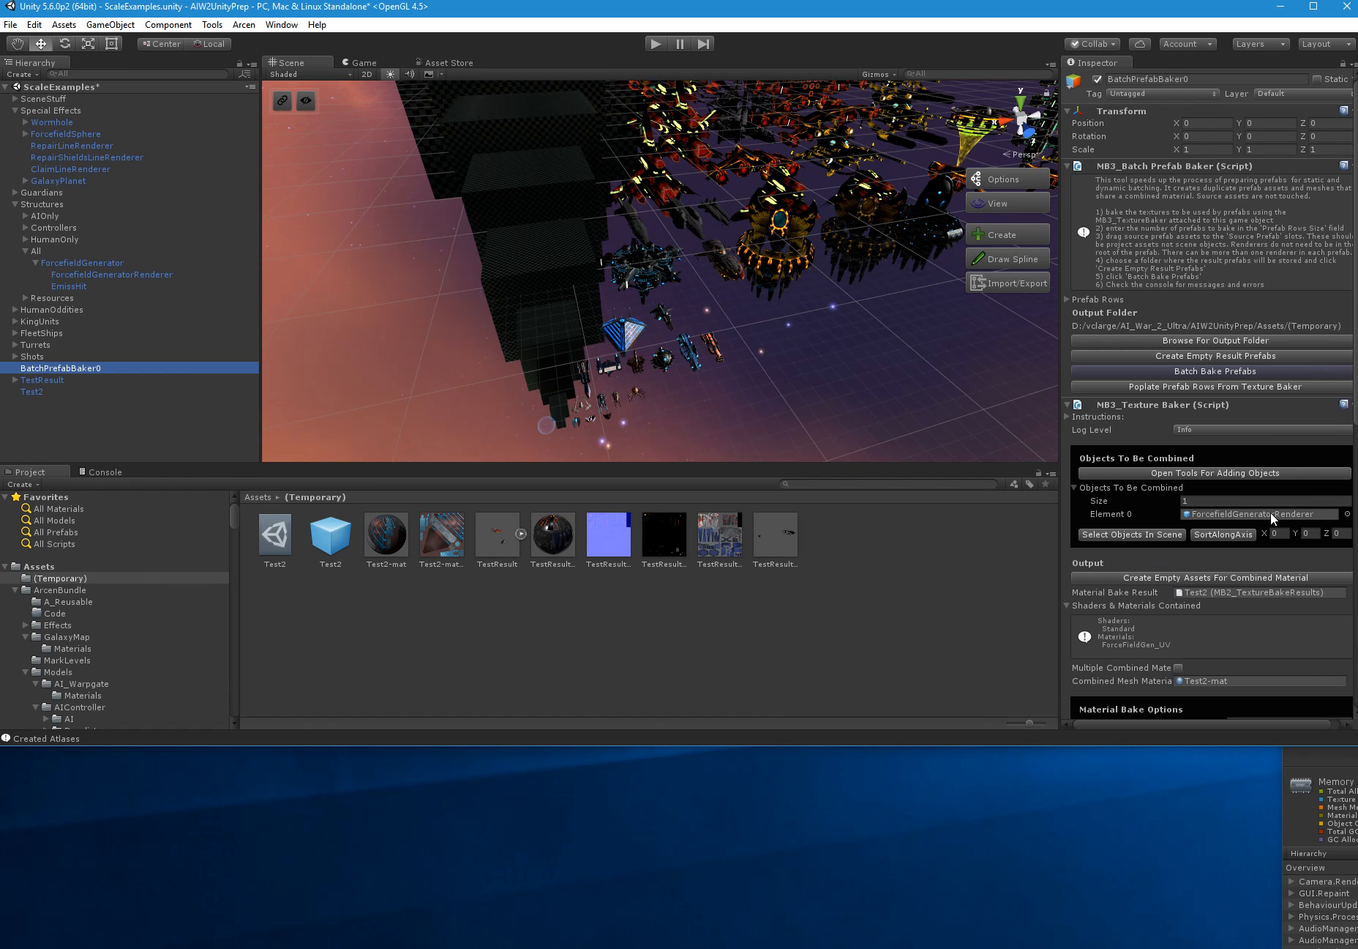
scroll(1271, 512, down, 3)
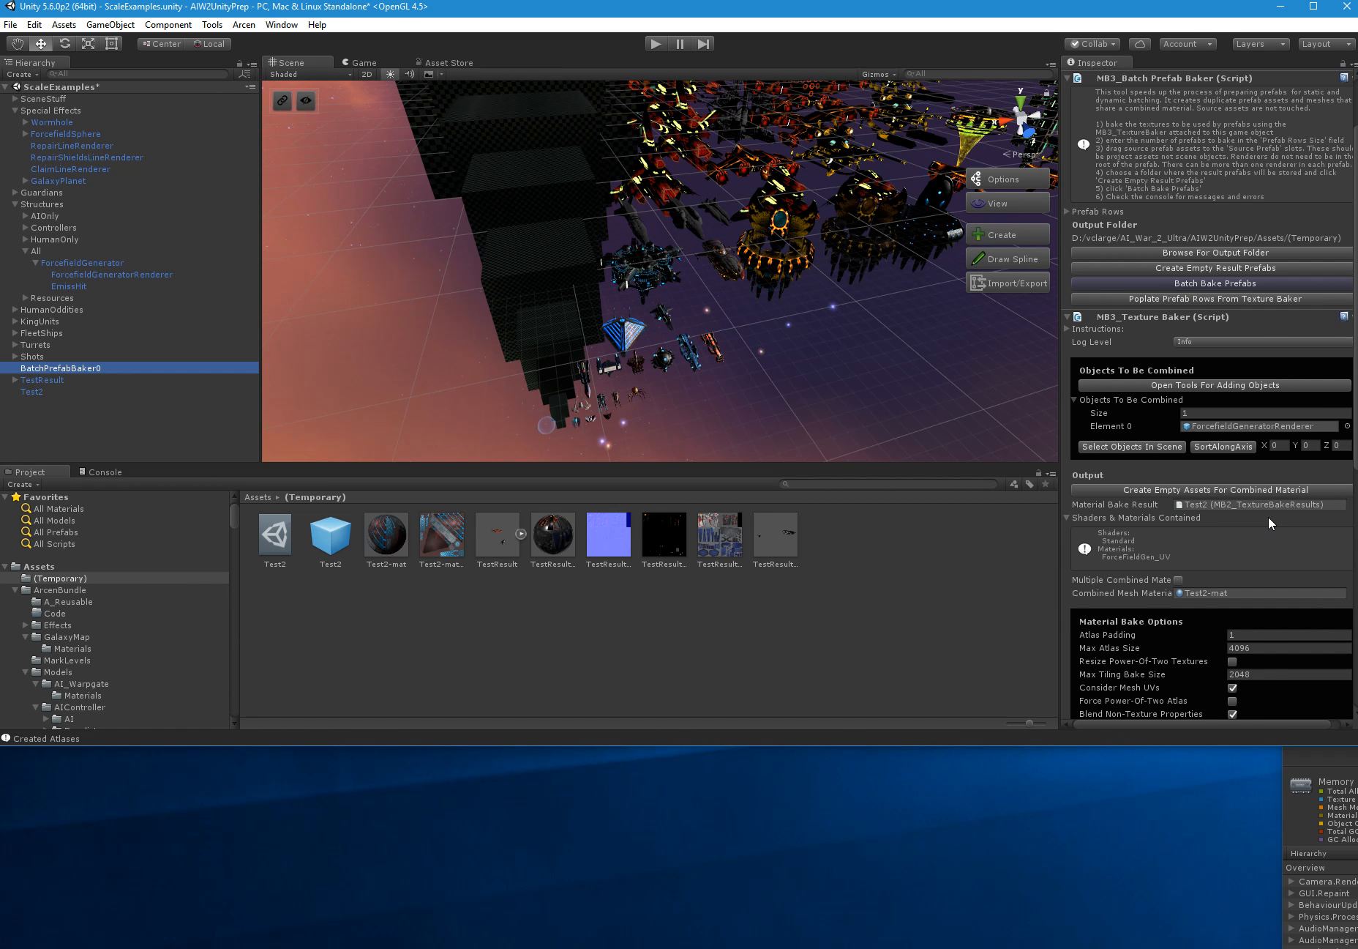
Review the latest texture bake messages in the console and clear the log
click(103, 471)
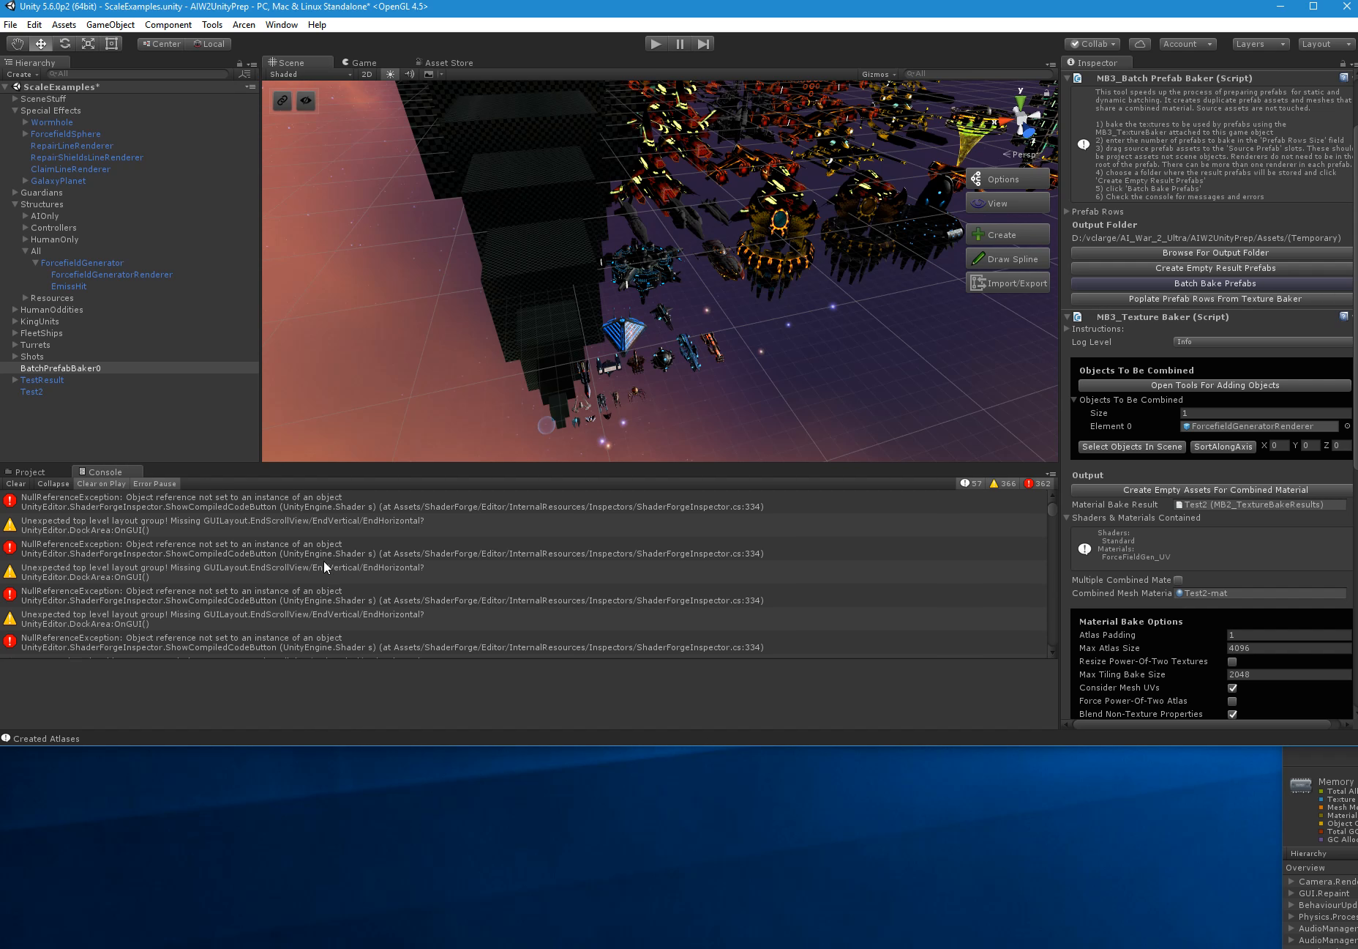
scroll(325, 562, up, 1)
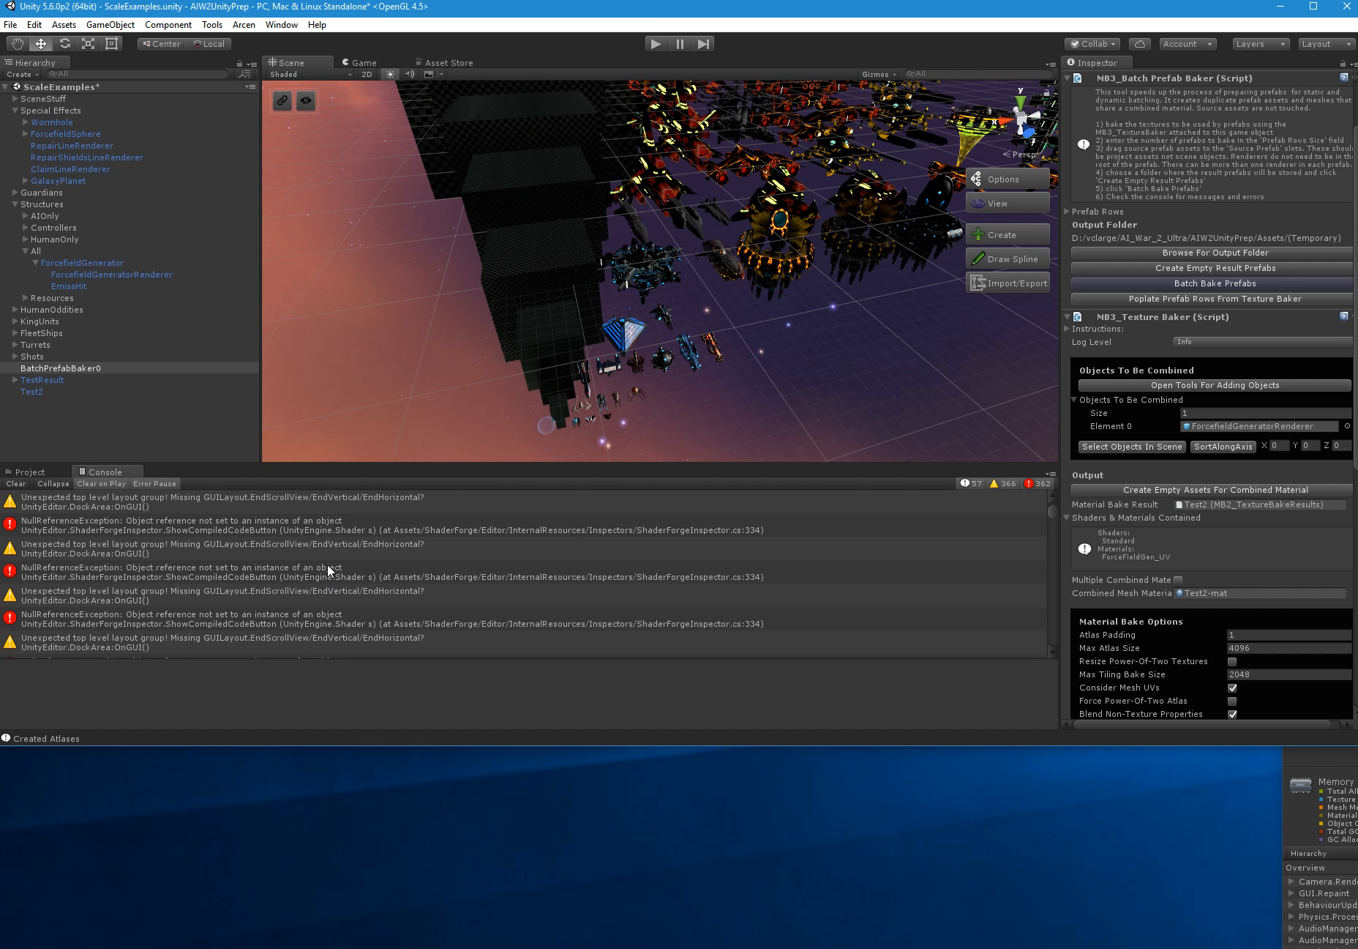
drag(1042, 506, 1064, 667)
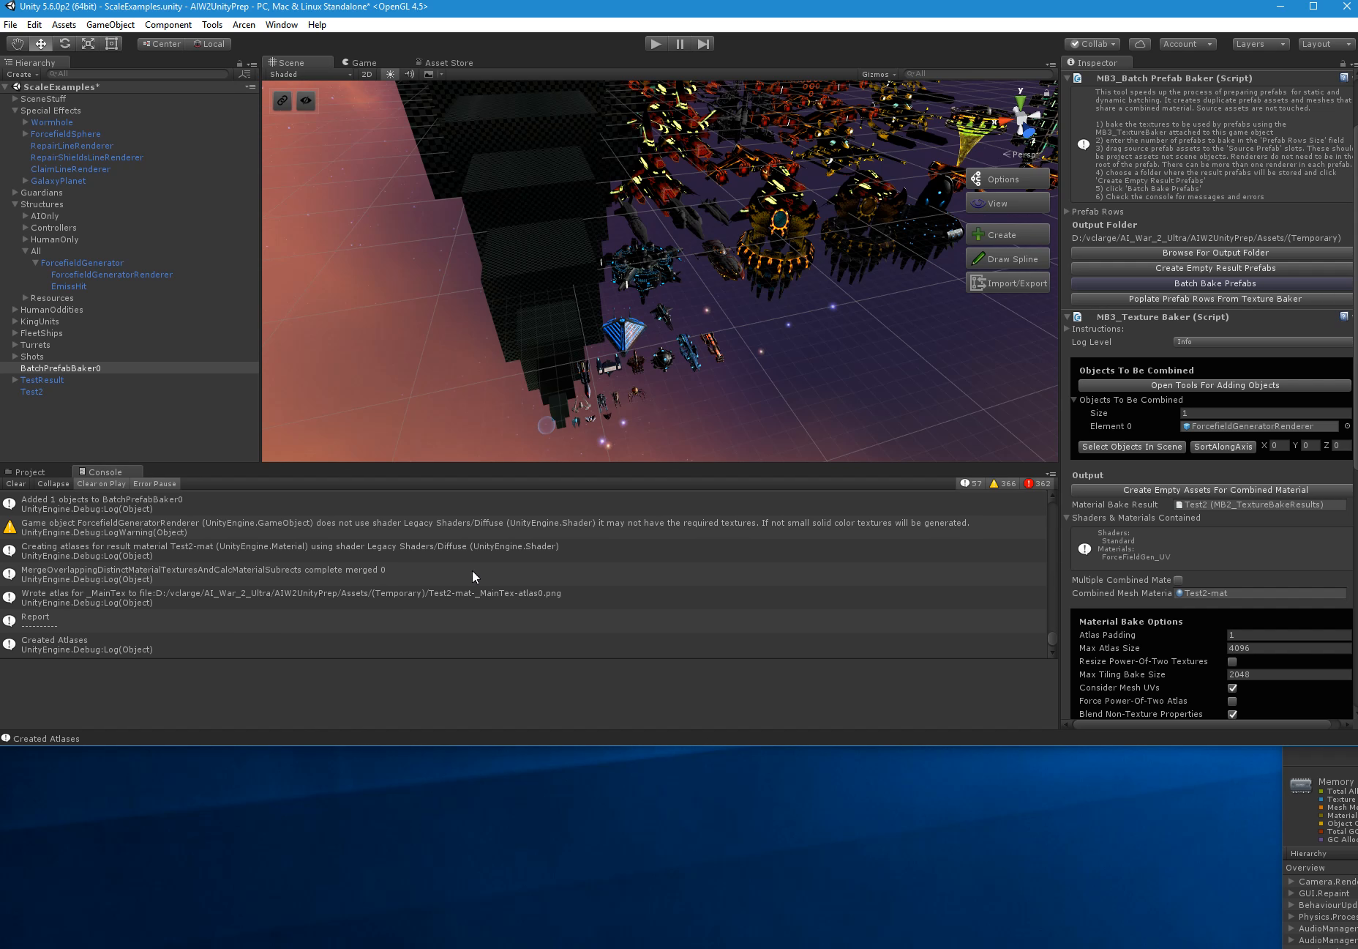
scroll(472, 571, up, 2)
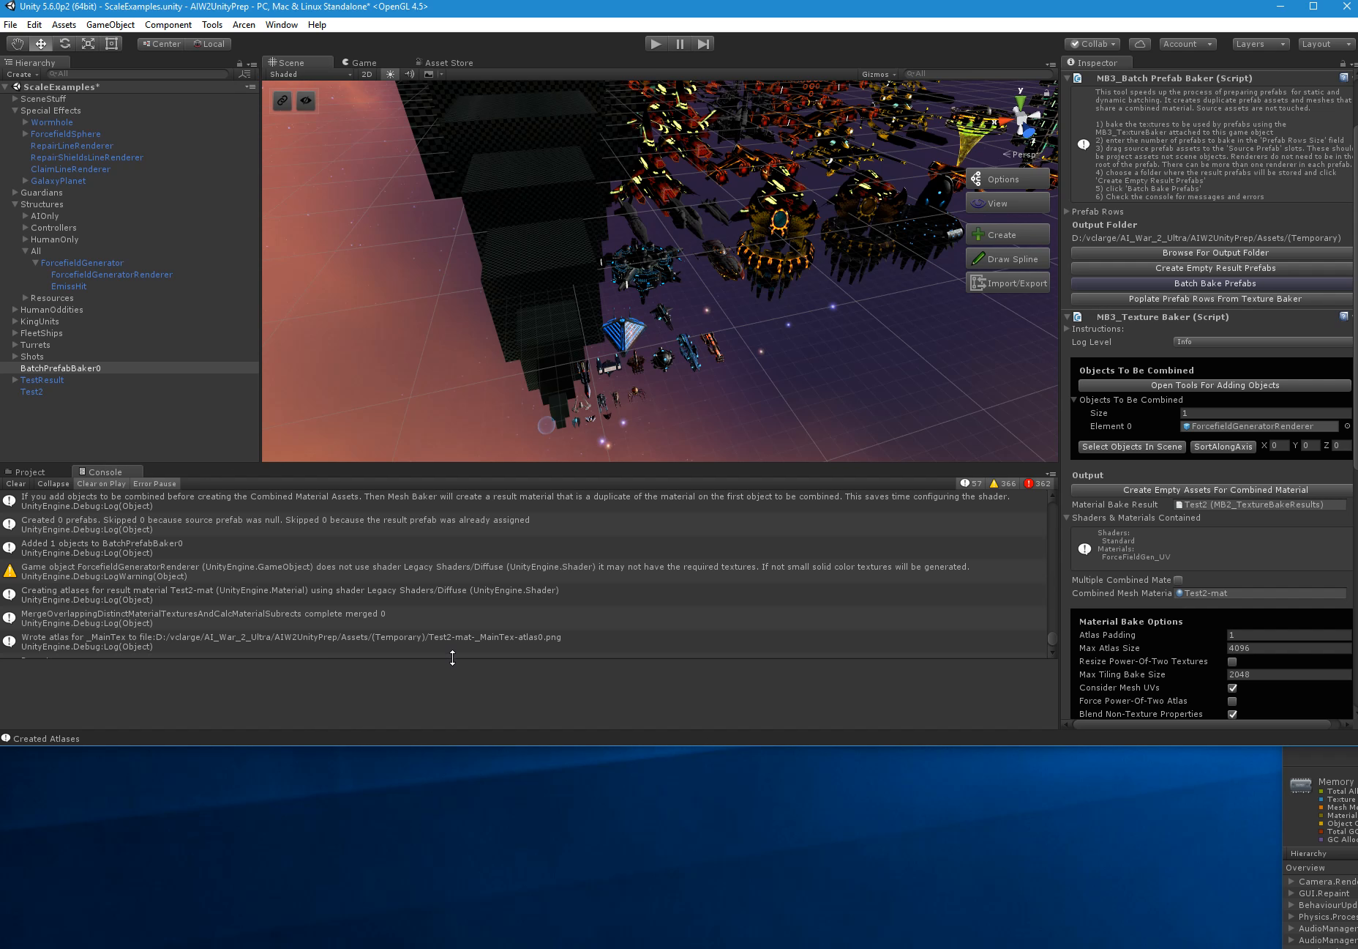
click(16, 483)
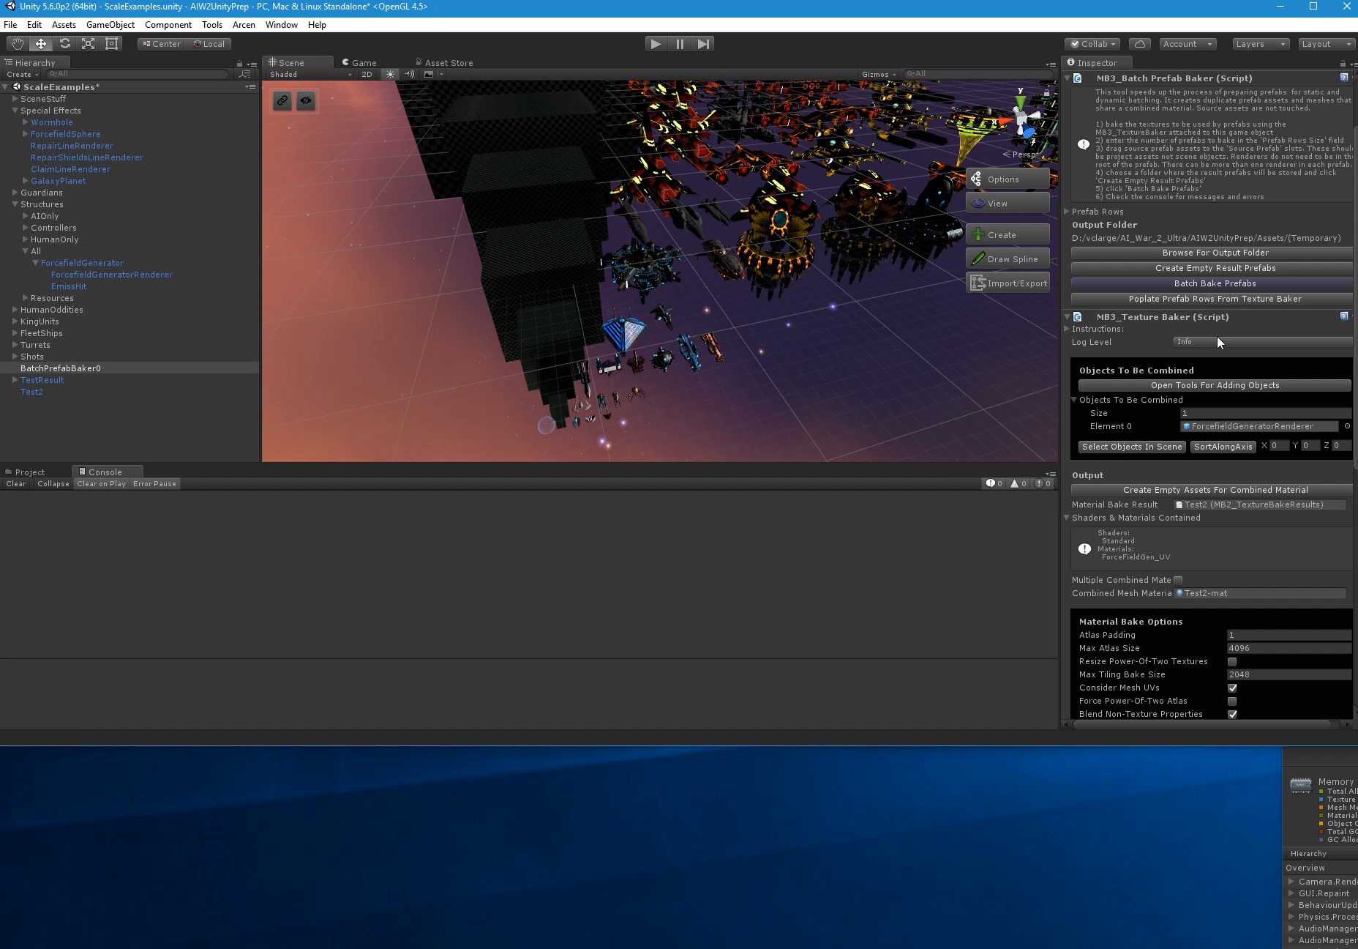
Run Batch Bake Prefabs on BatchPrefabBaker0 and bake the materials into the combined material again
click(1222, 283)
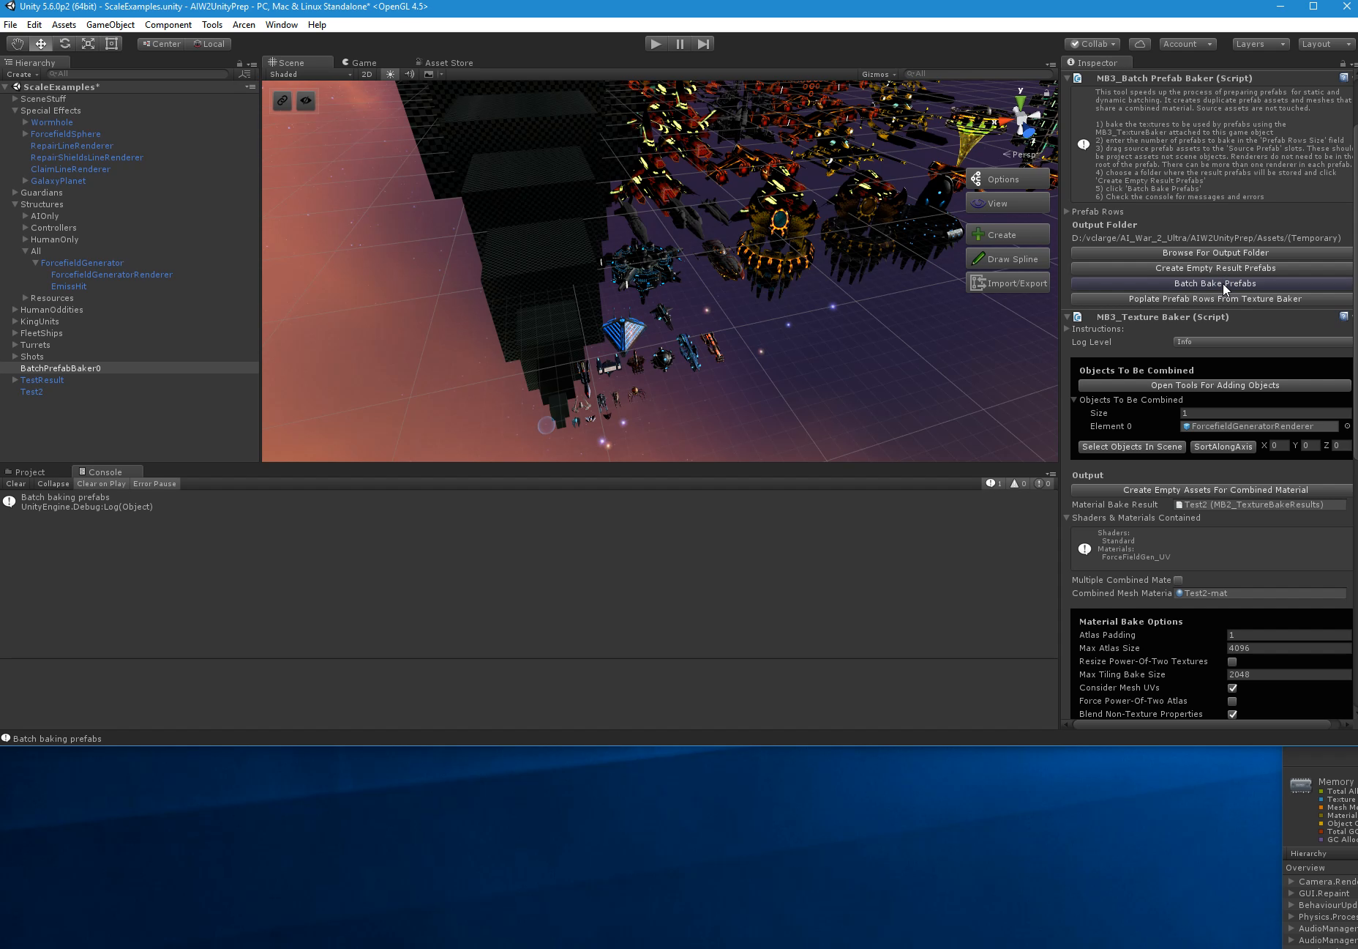
scroll(1265, 399, down, 3)
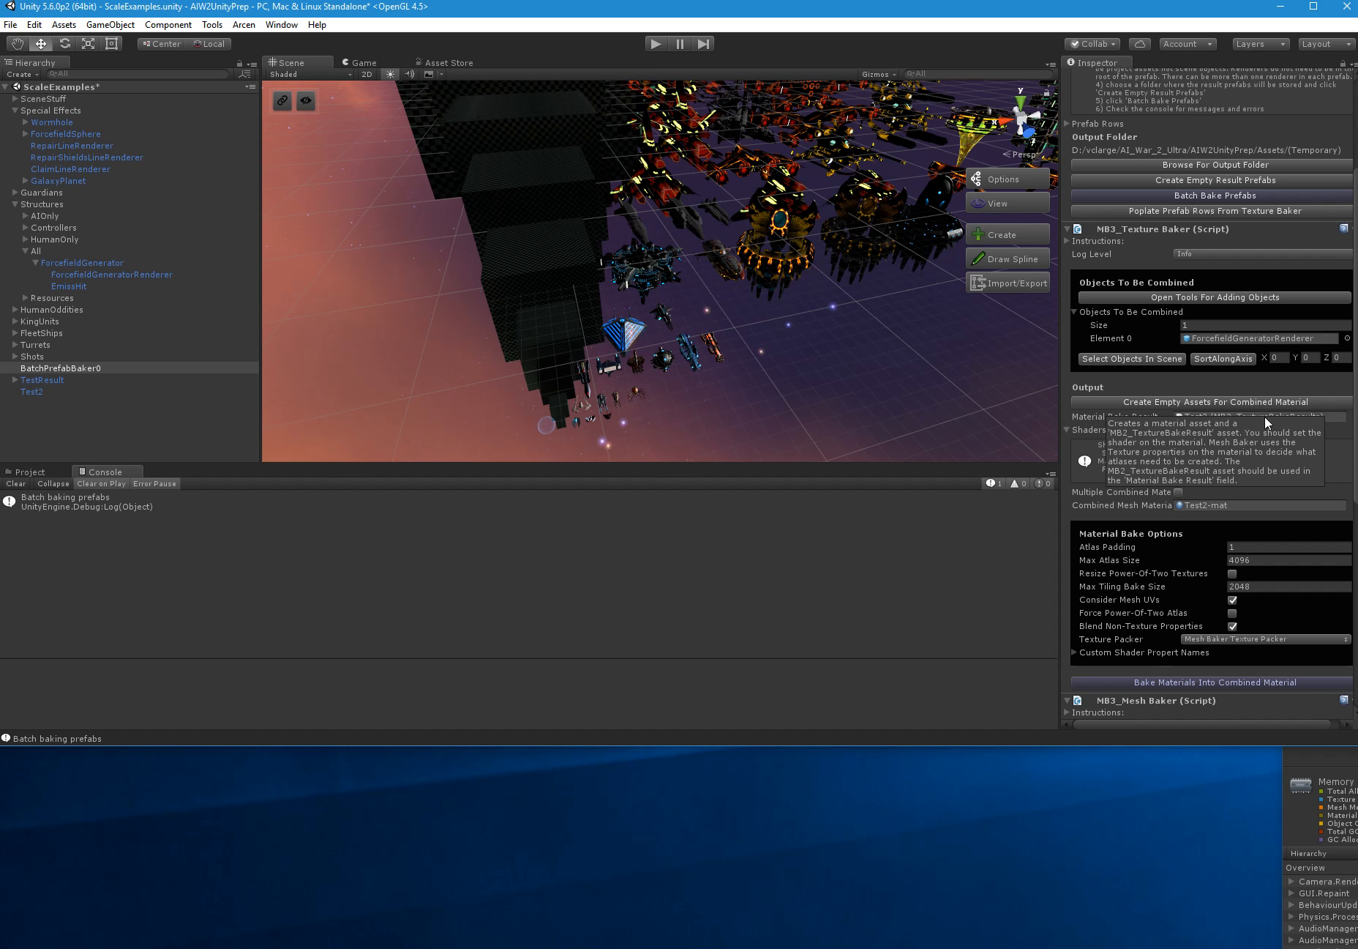
scroll(1234, 558, down, 3)
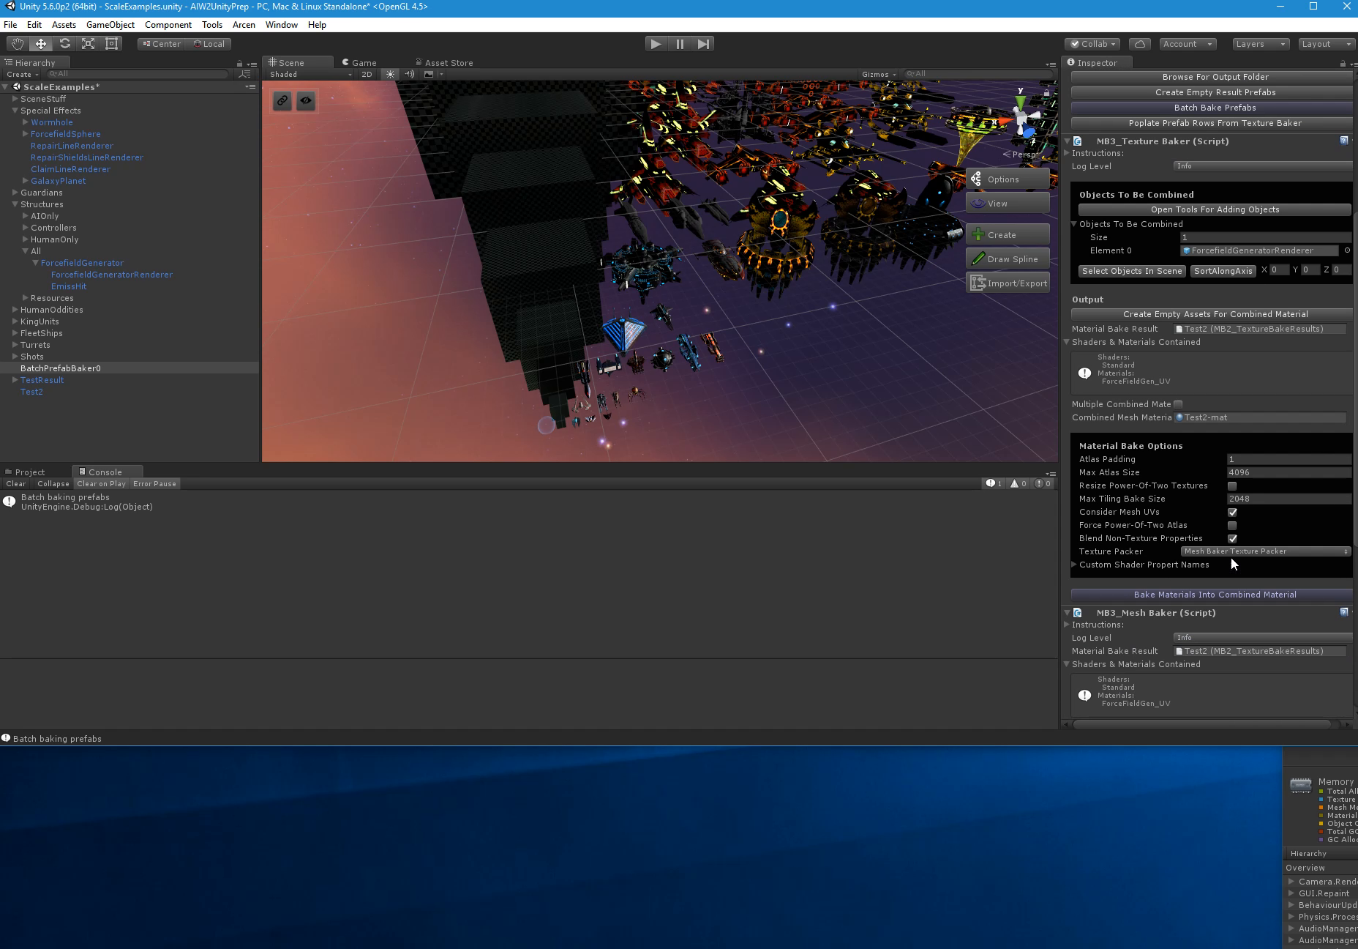
click(1237, 595)
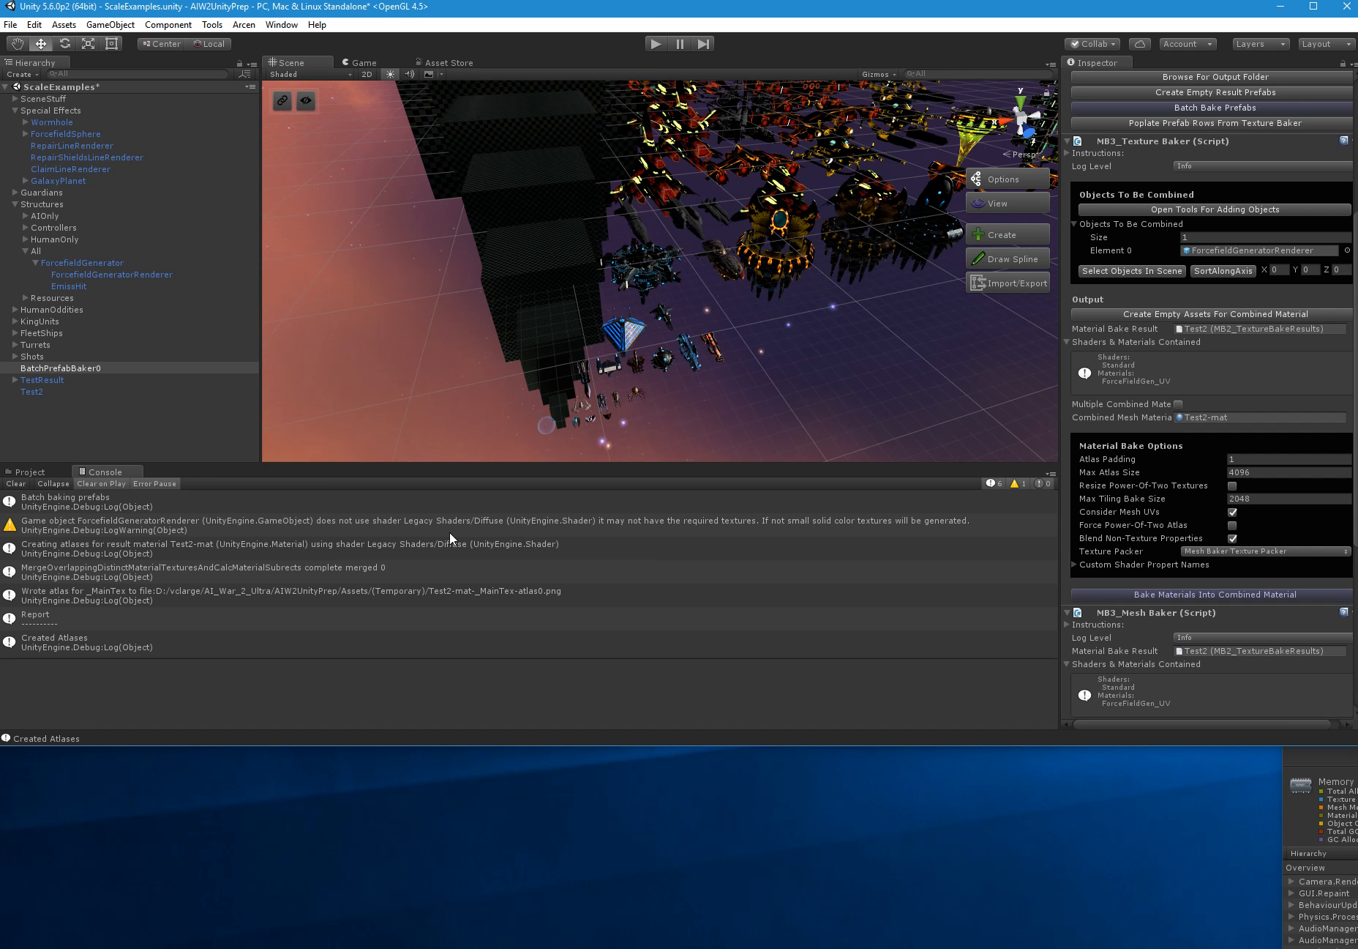
Read the bake's Report entry in the console and inspect the ForcefieldGeneratorRenderer's mesh and material
click(433, 618)
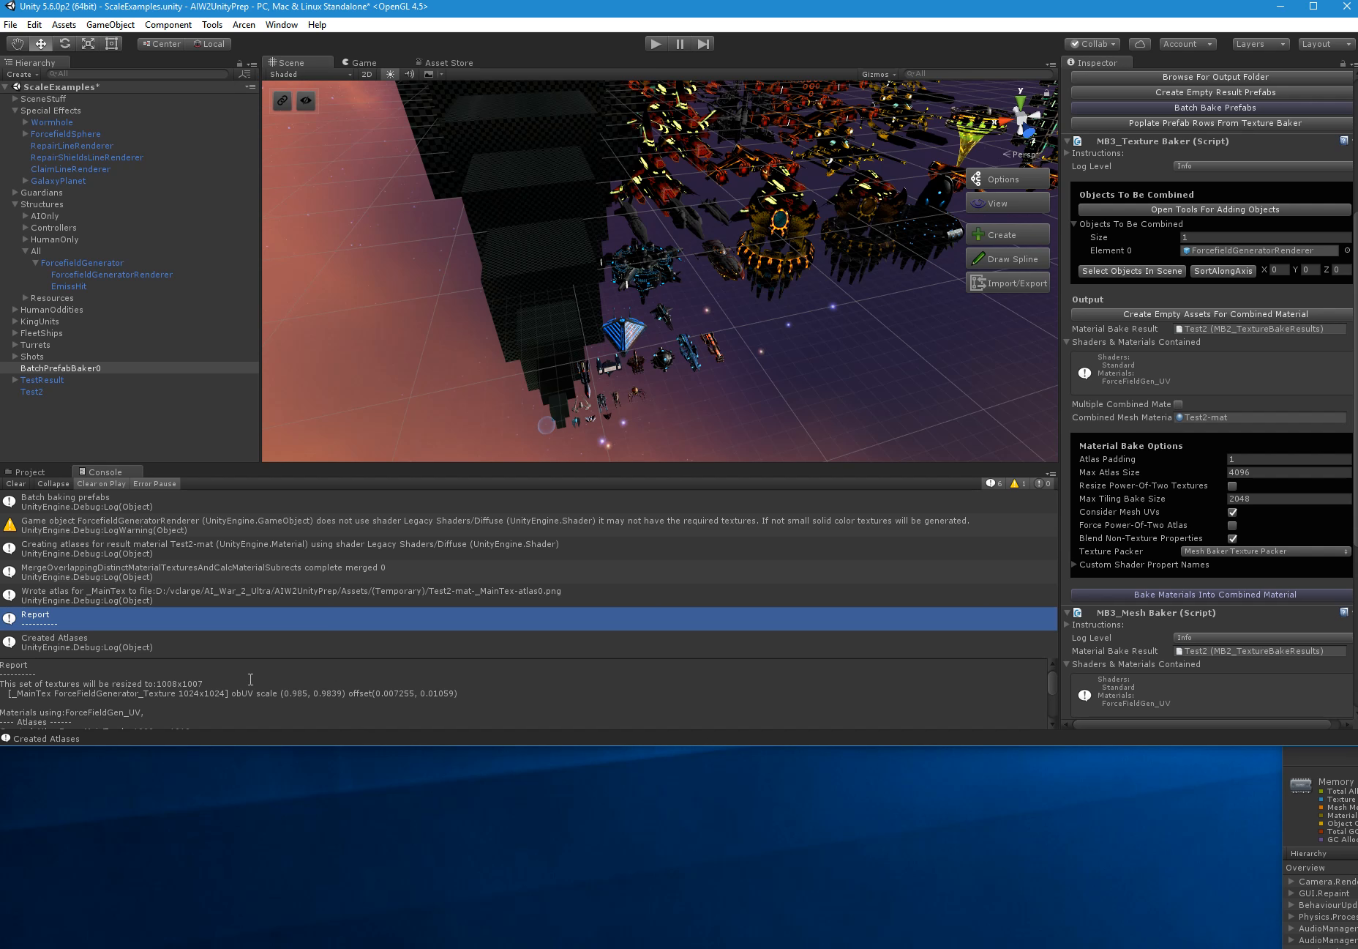
scroll(250, 679, down, 2)
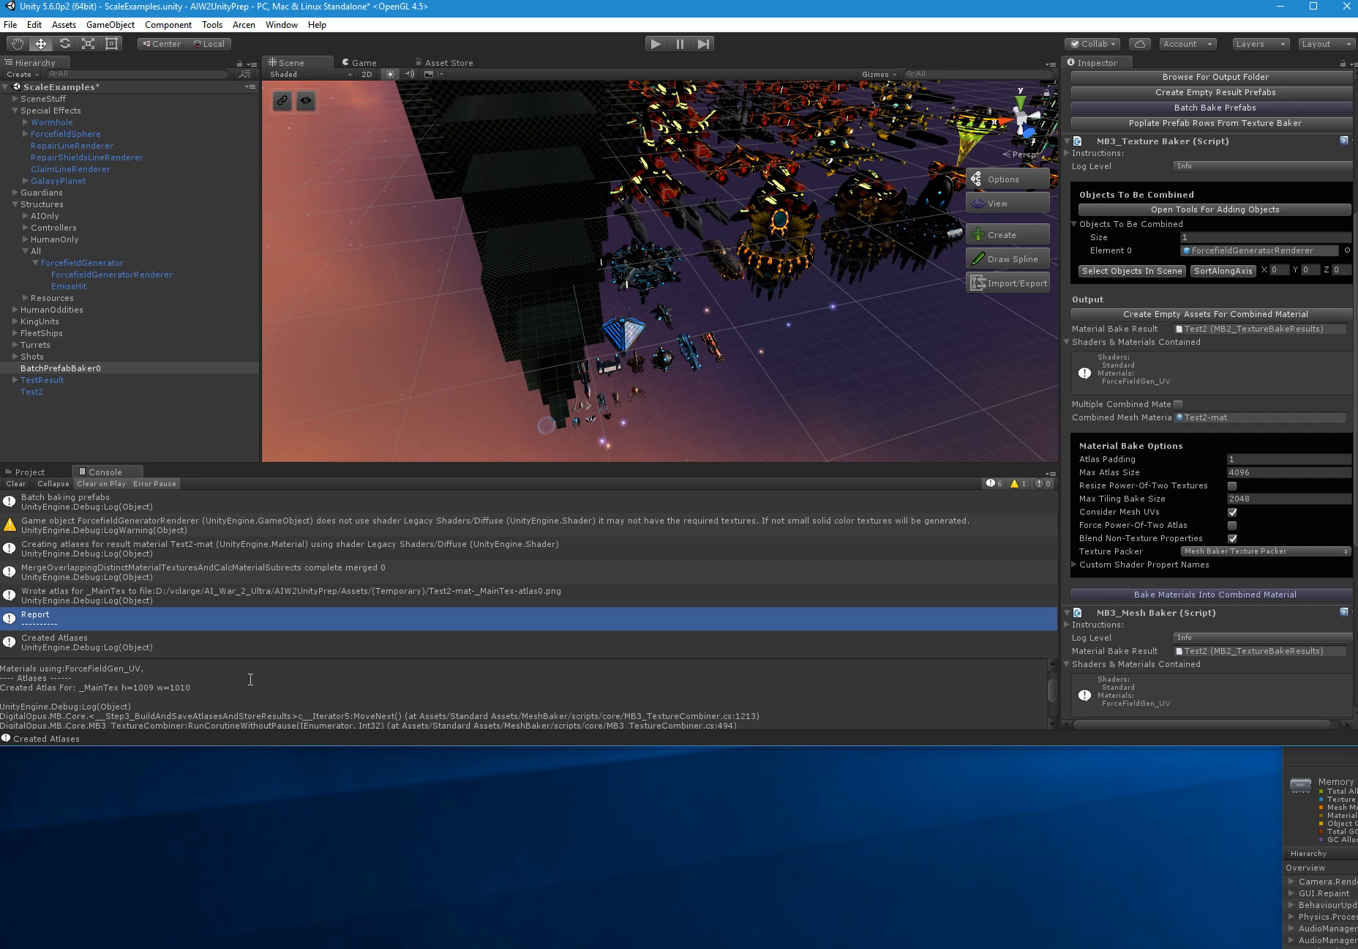
scroll(250, 679, down, 2)
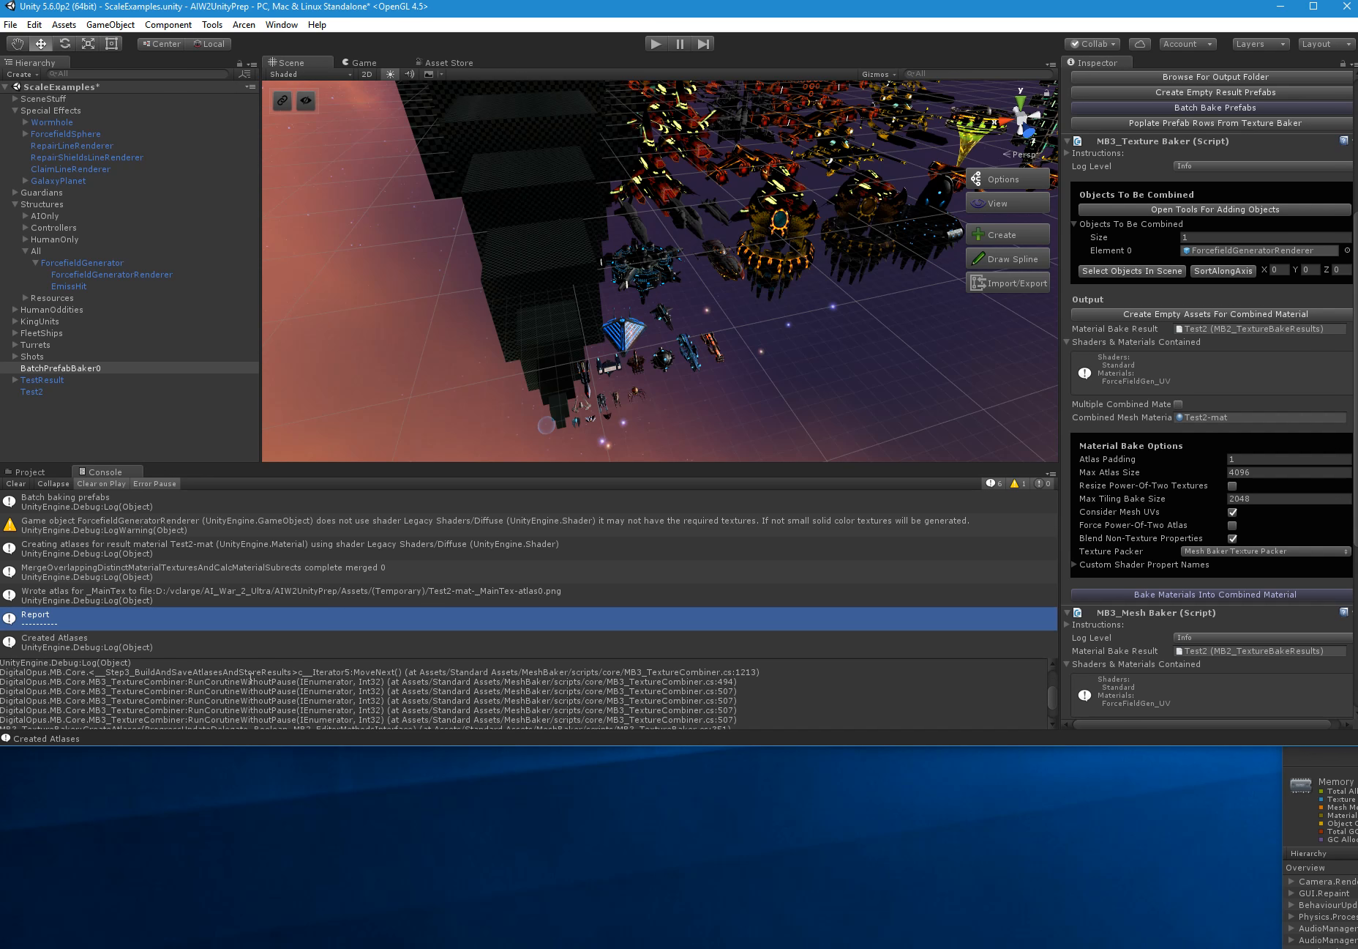
scroll(250, 679, down, 2)
scroll(251, 677, up, 5)
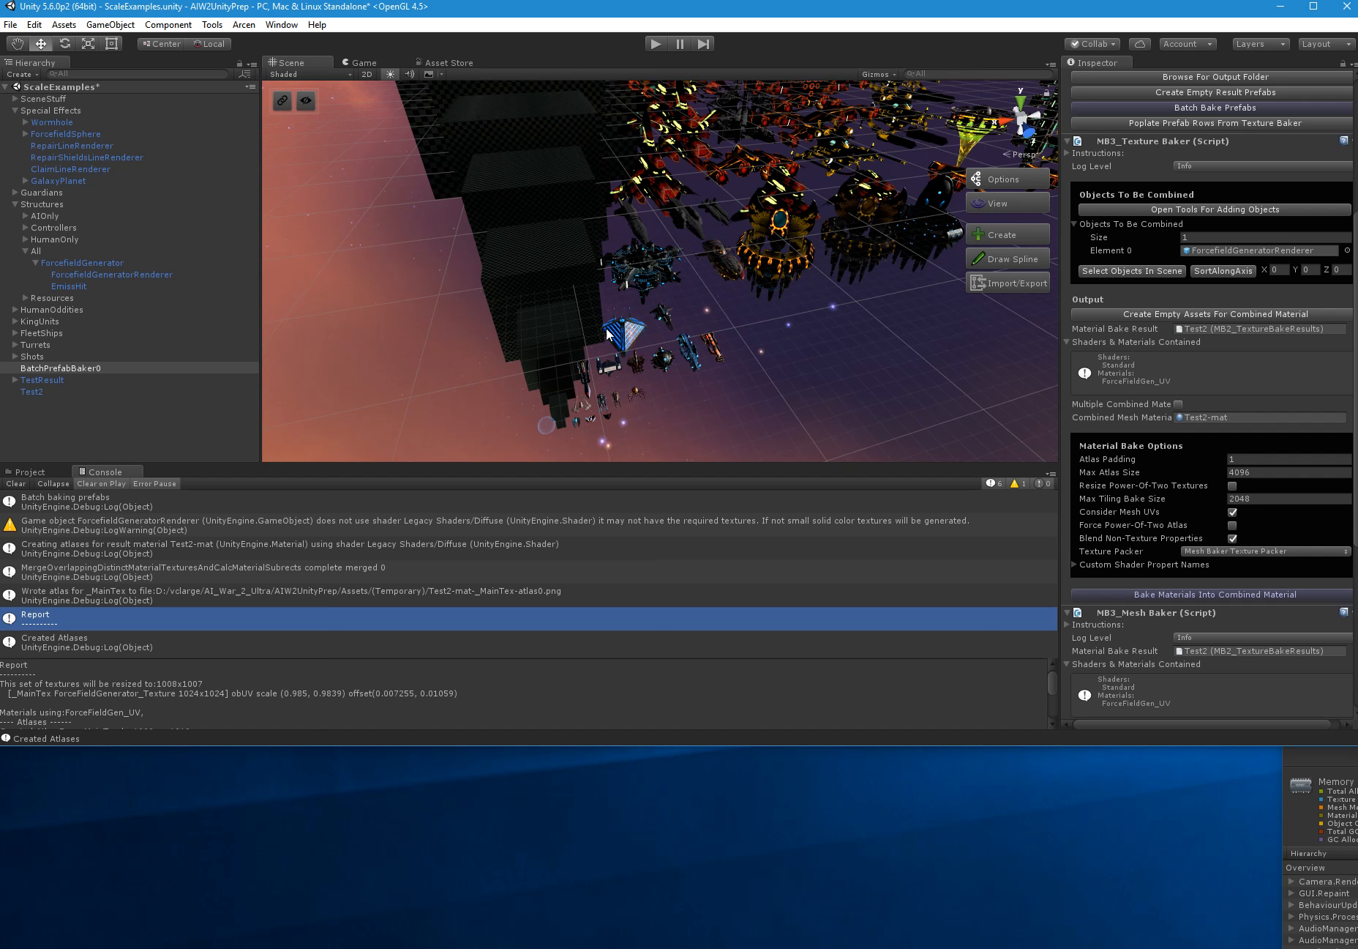
click(636, 342)
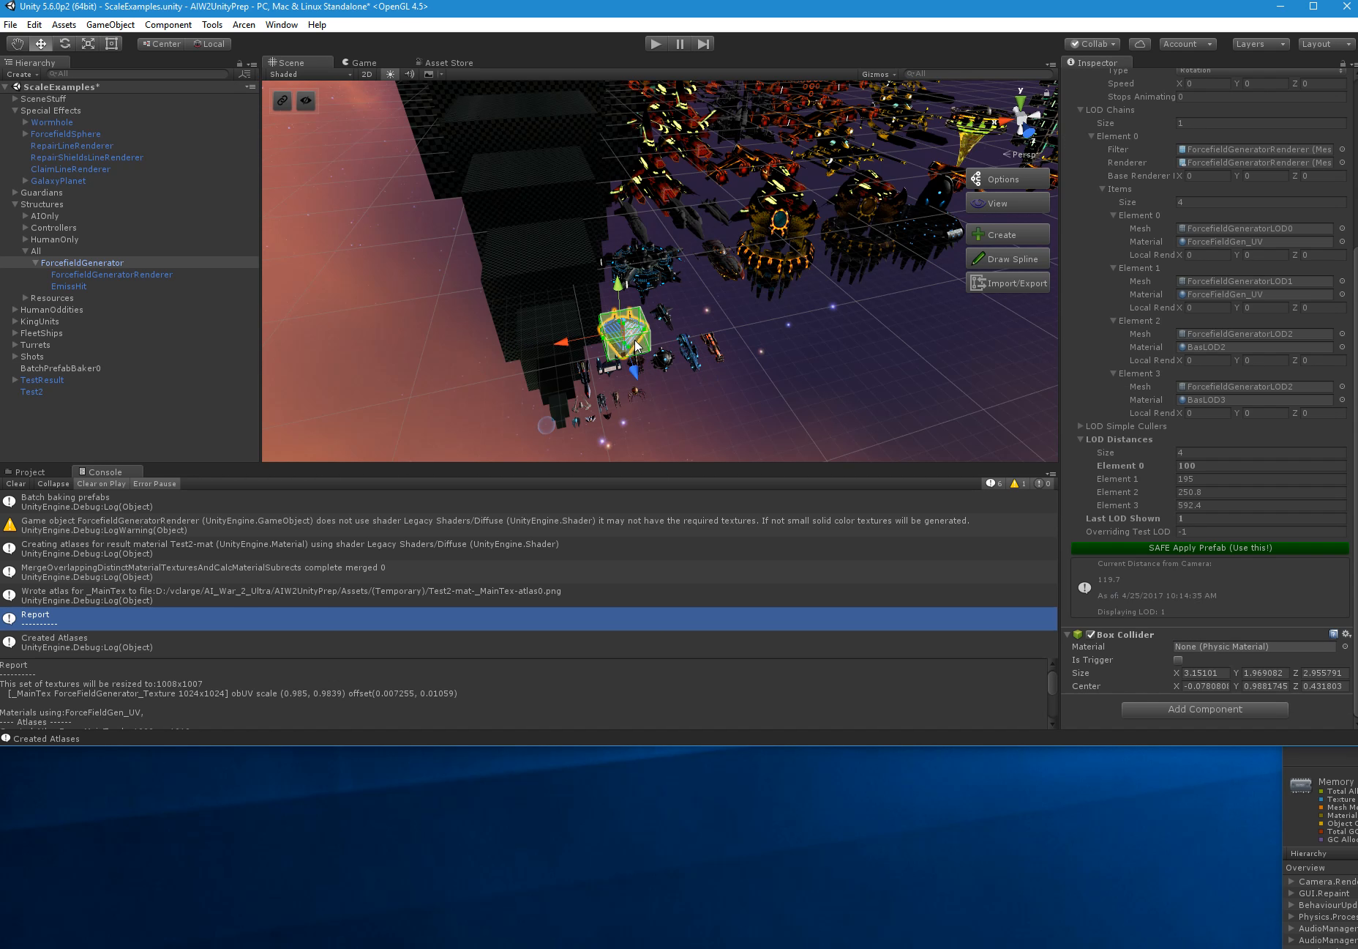
click(635, 344)
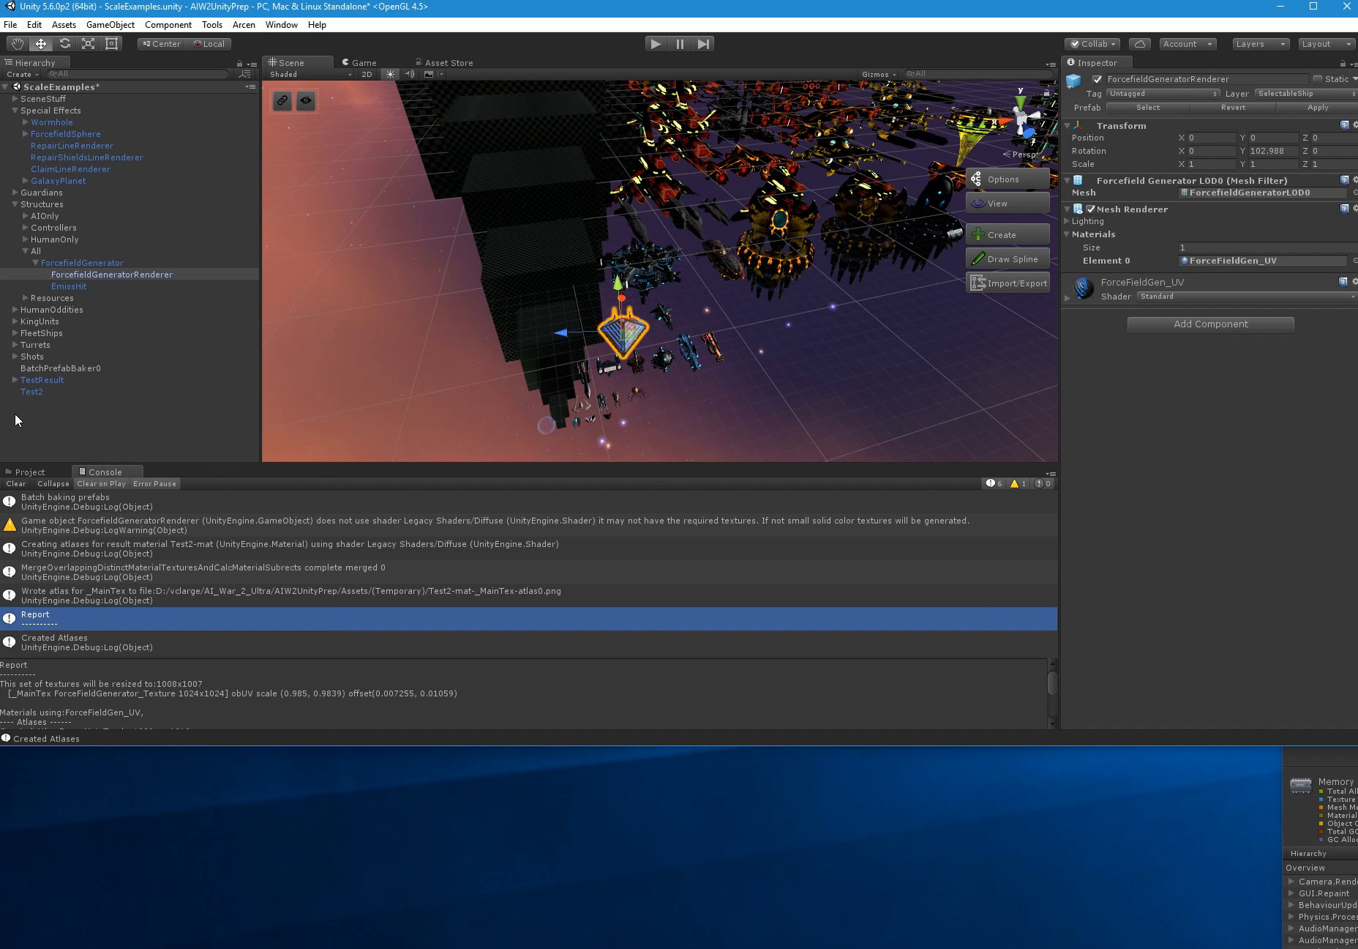
Add the WarheadLightning mesh to BatchPrefabBaker0's Objects To Be Combined list
click(110, 368)
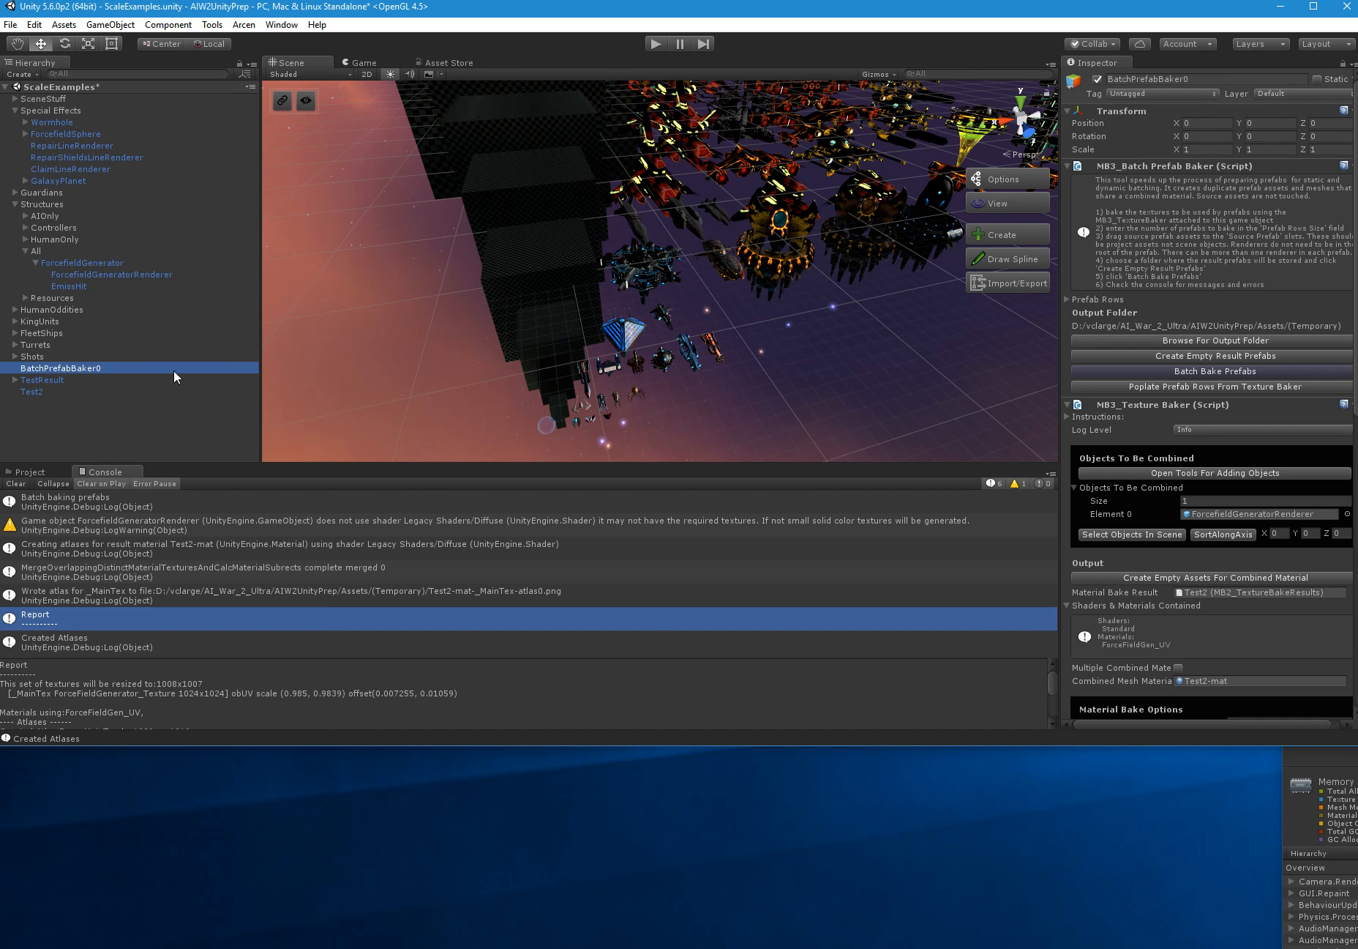
click(1256, 477)
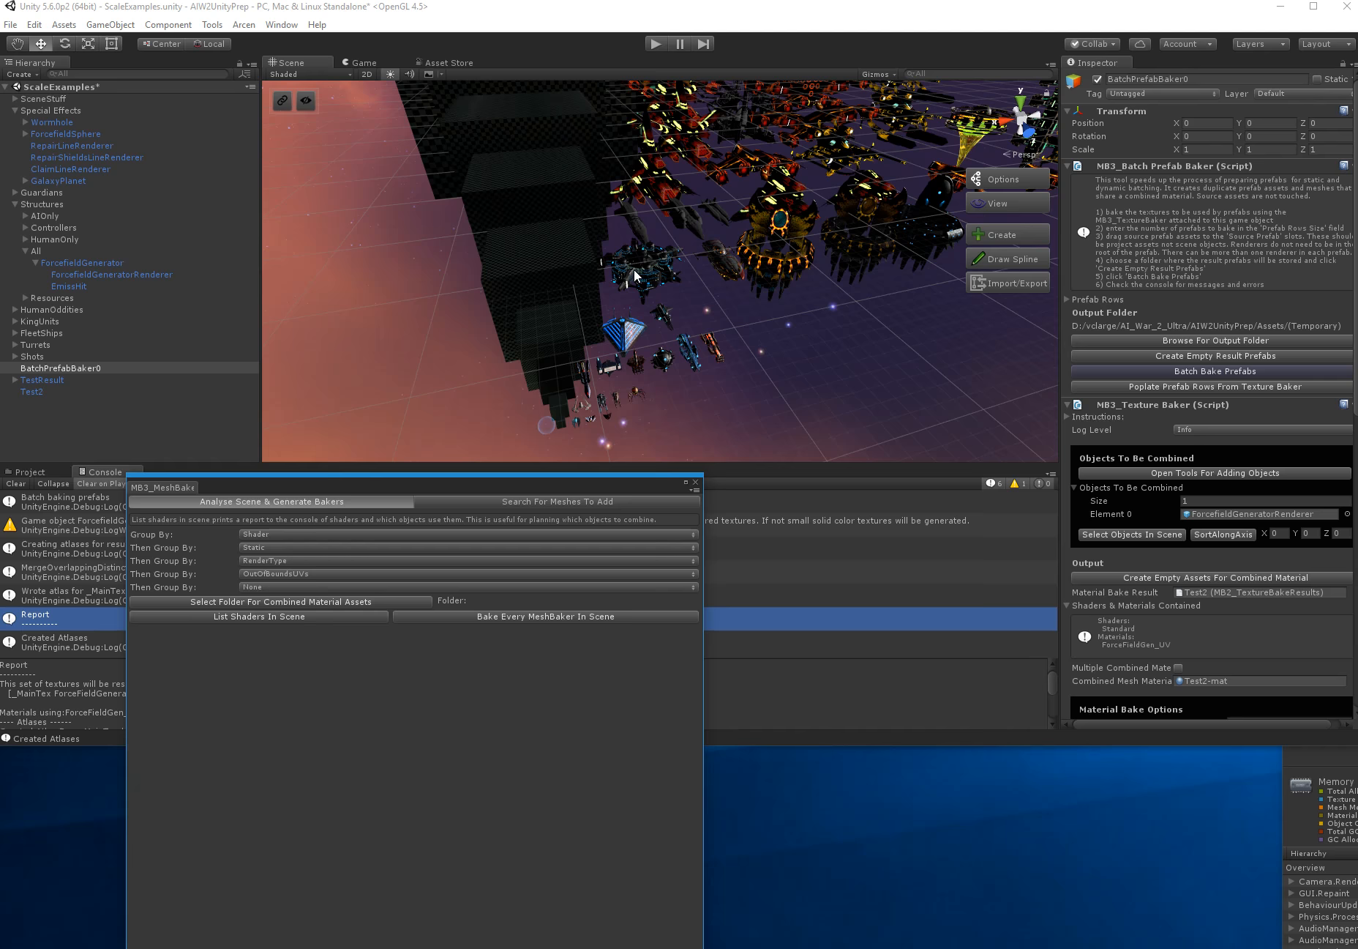
click(644, 230)
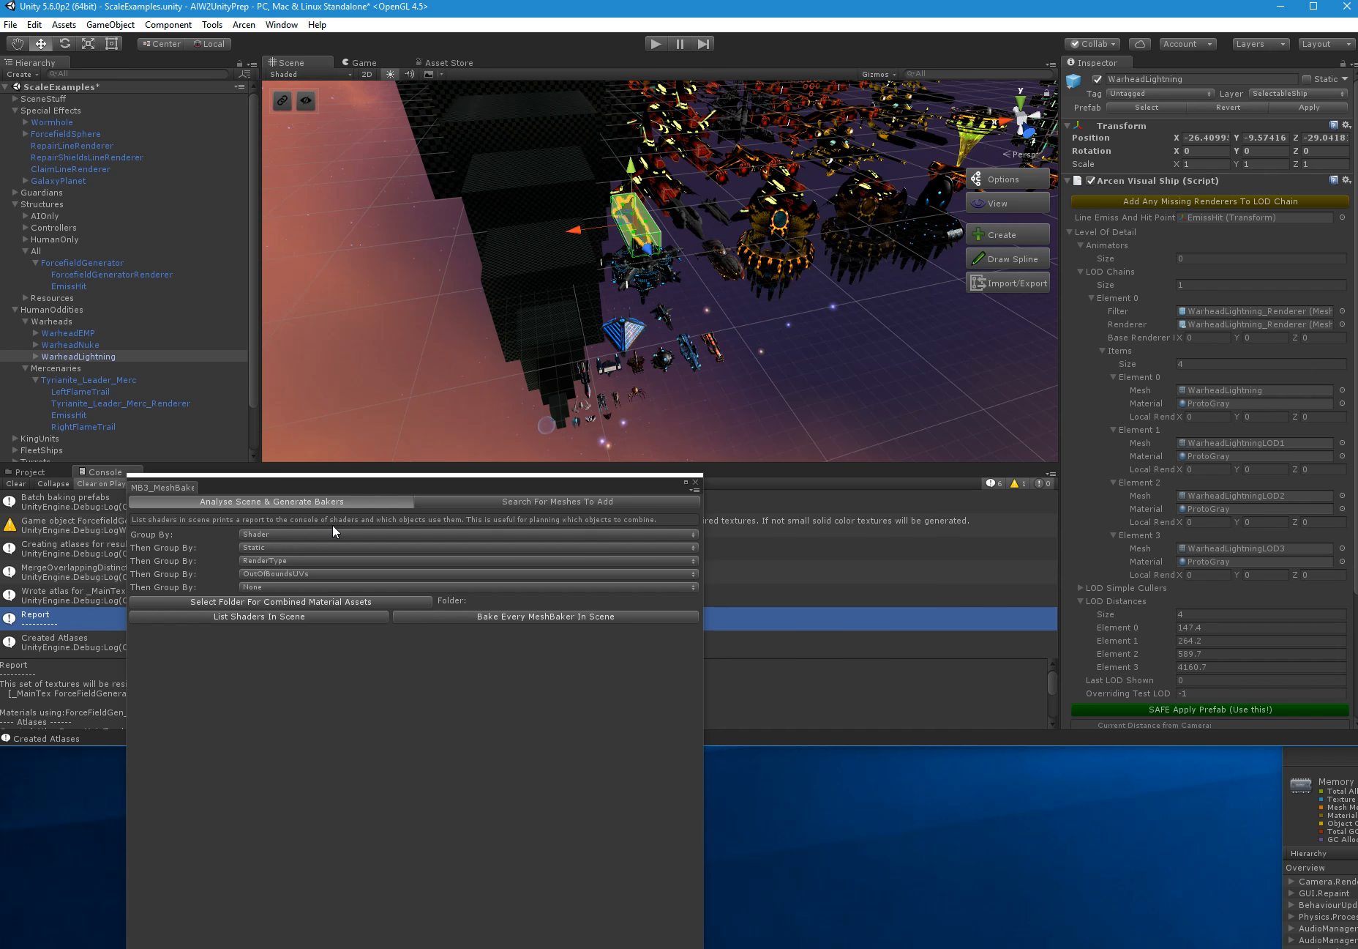
click(532, 500)
click(233, 674)
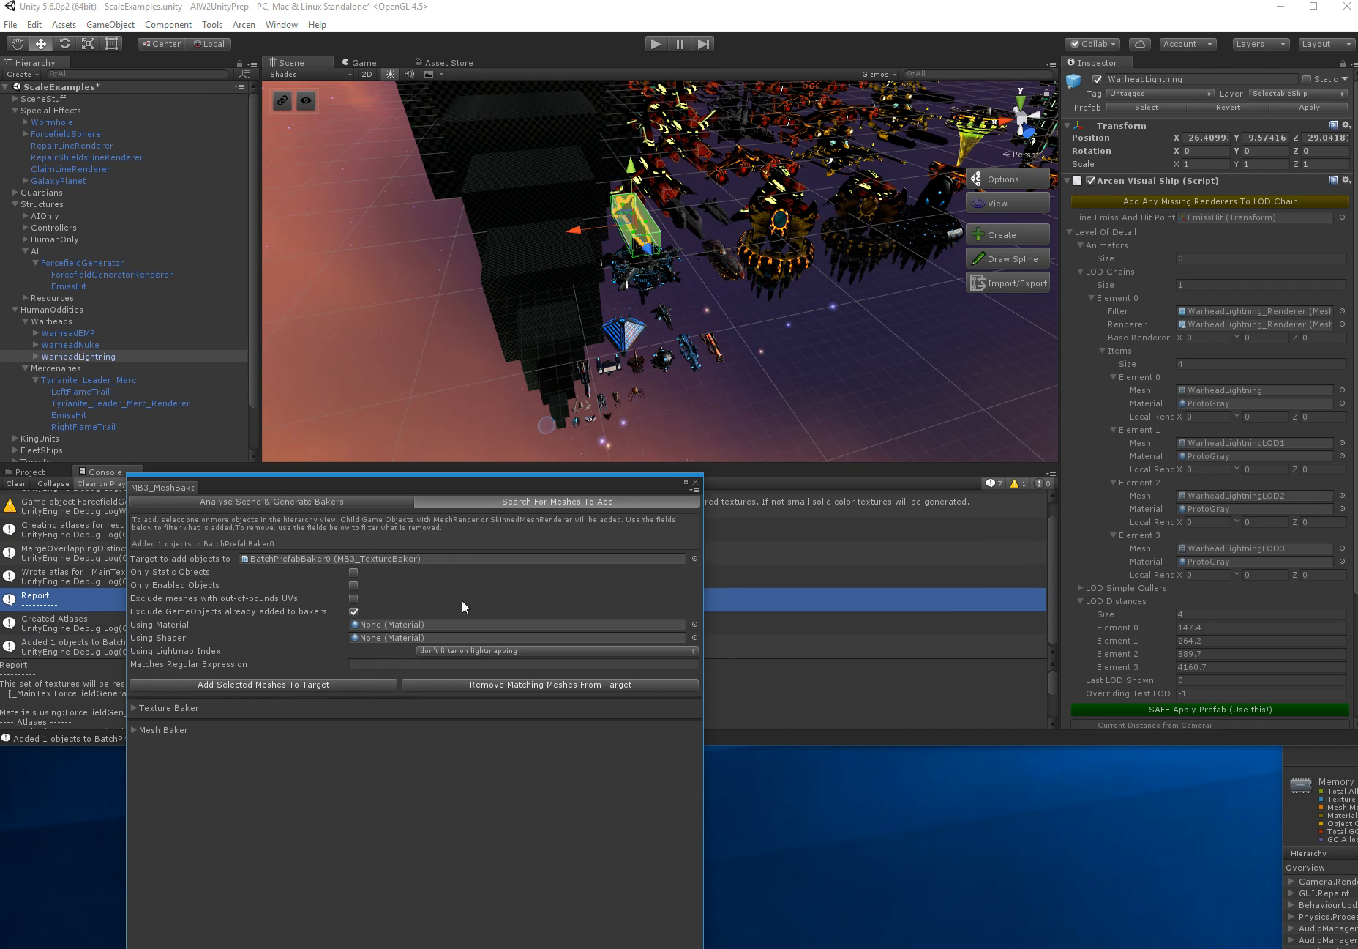
click(695, 481)
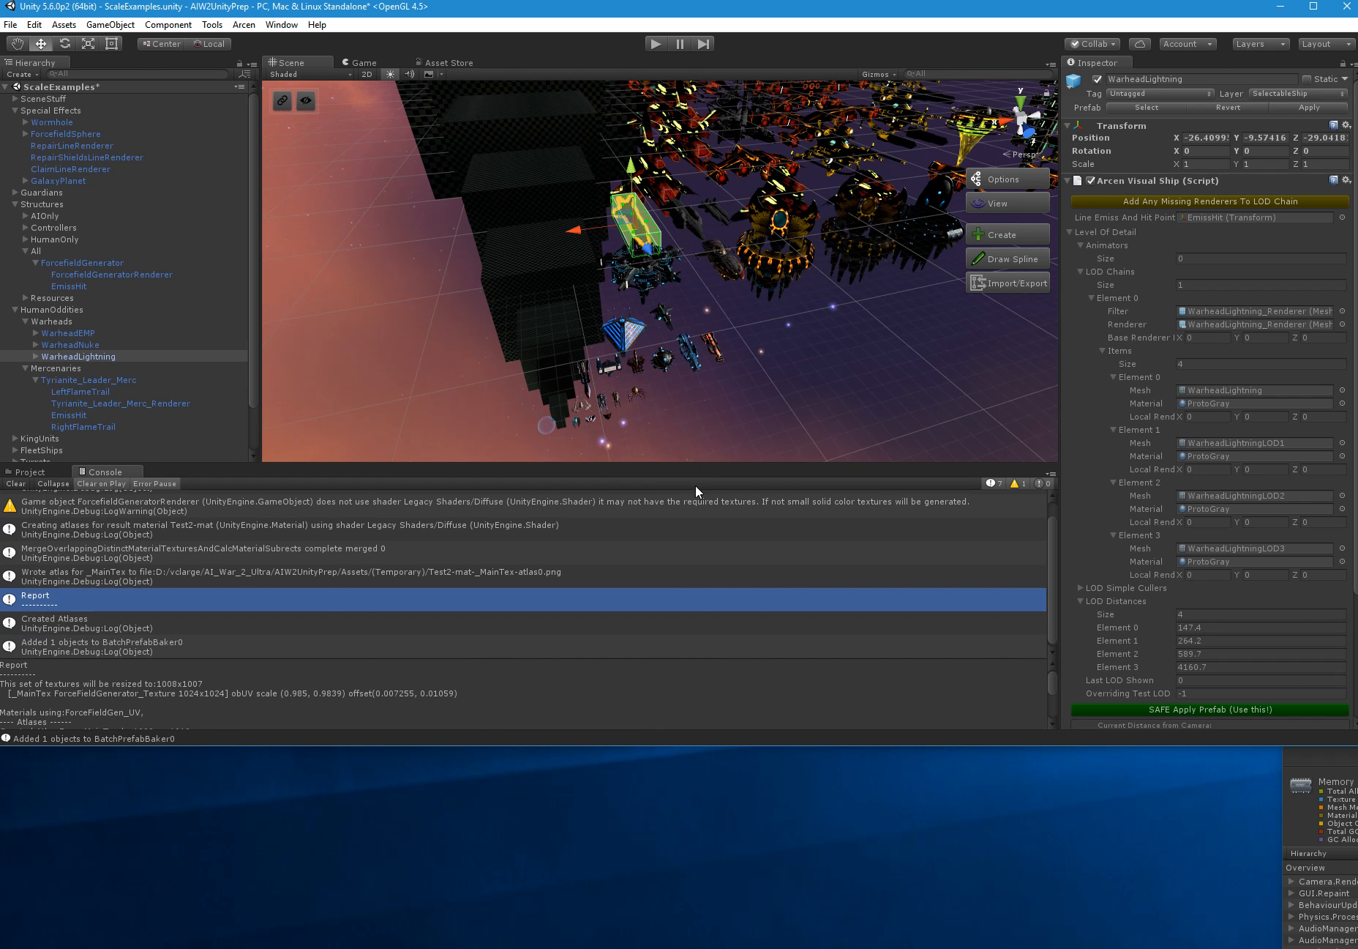
Clear the console and bake the materials of ForcefieldGeneratorRenderer and WarheadLightning_Renderer into the combined material Test2-mat
click(15, 483)
click(24, 472)
scroll(88, 413, down, 2)
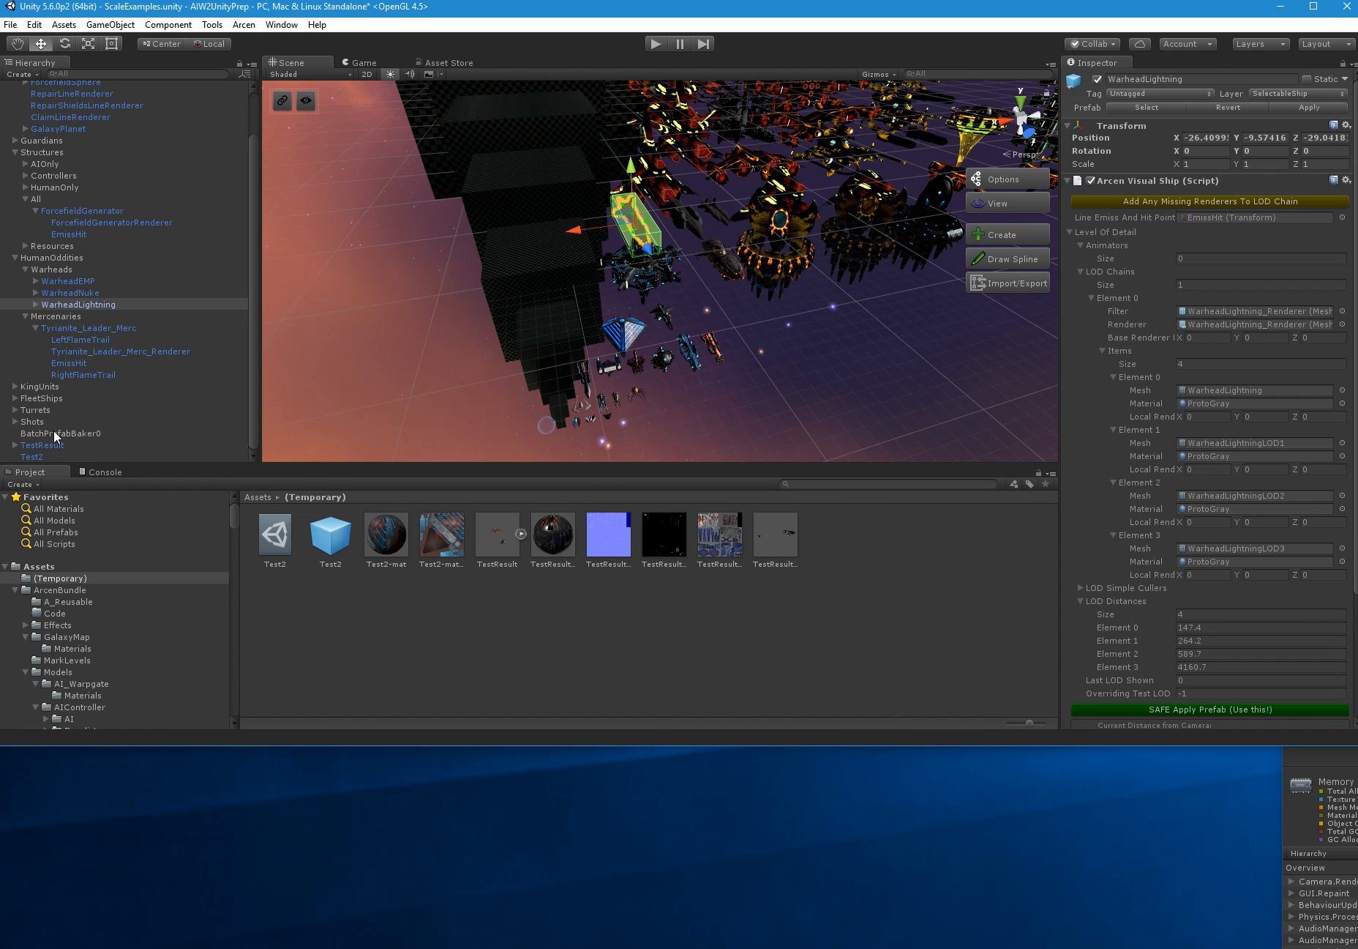
click(59, 433)
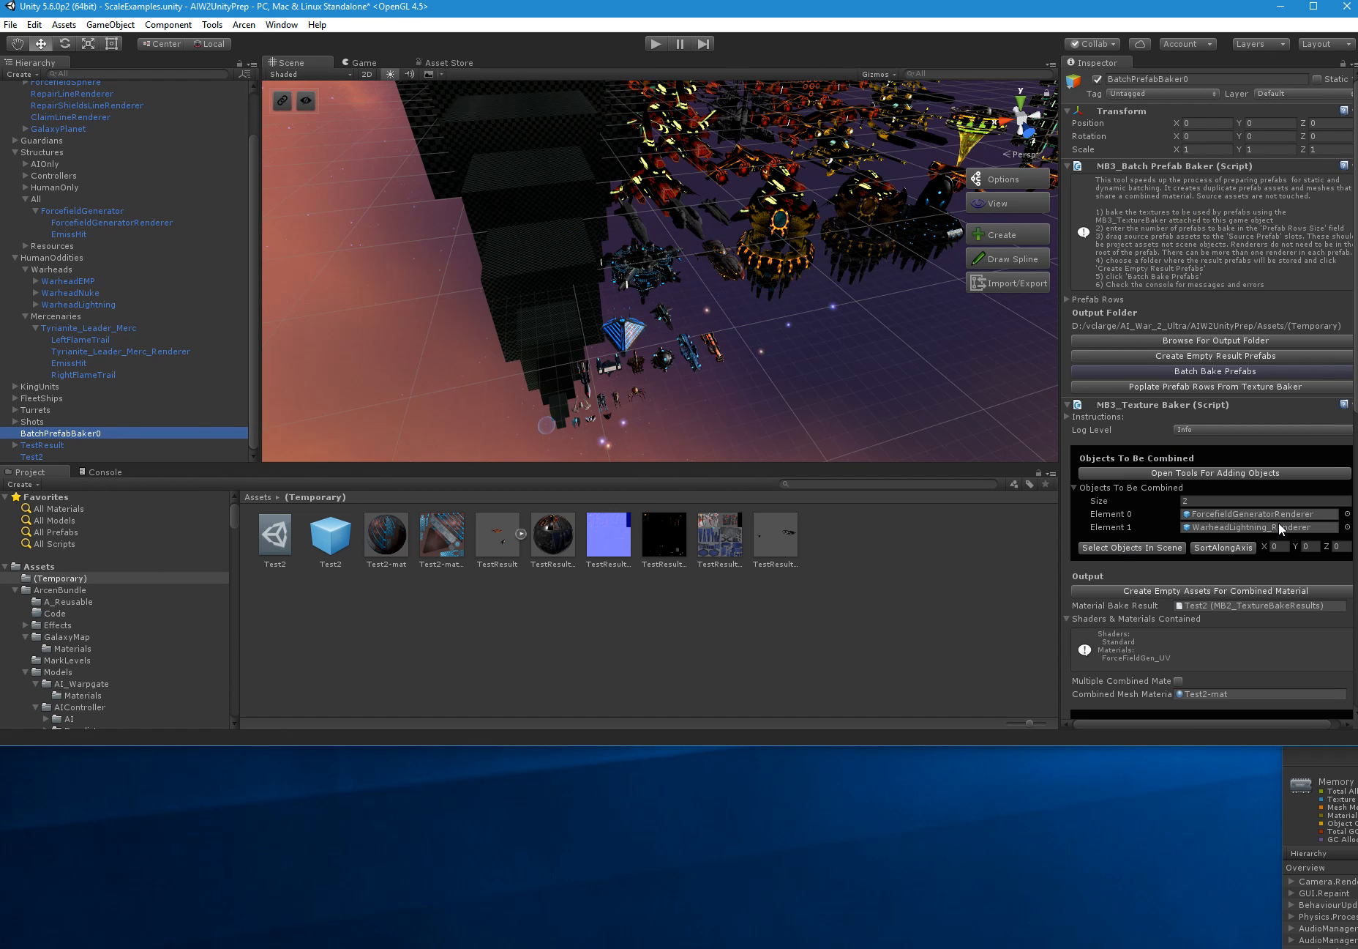
scroll(1278, 522, down, 2)
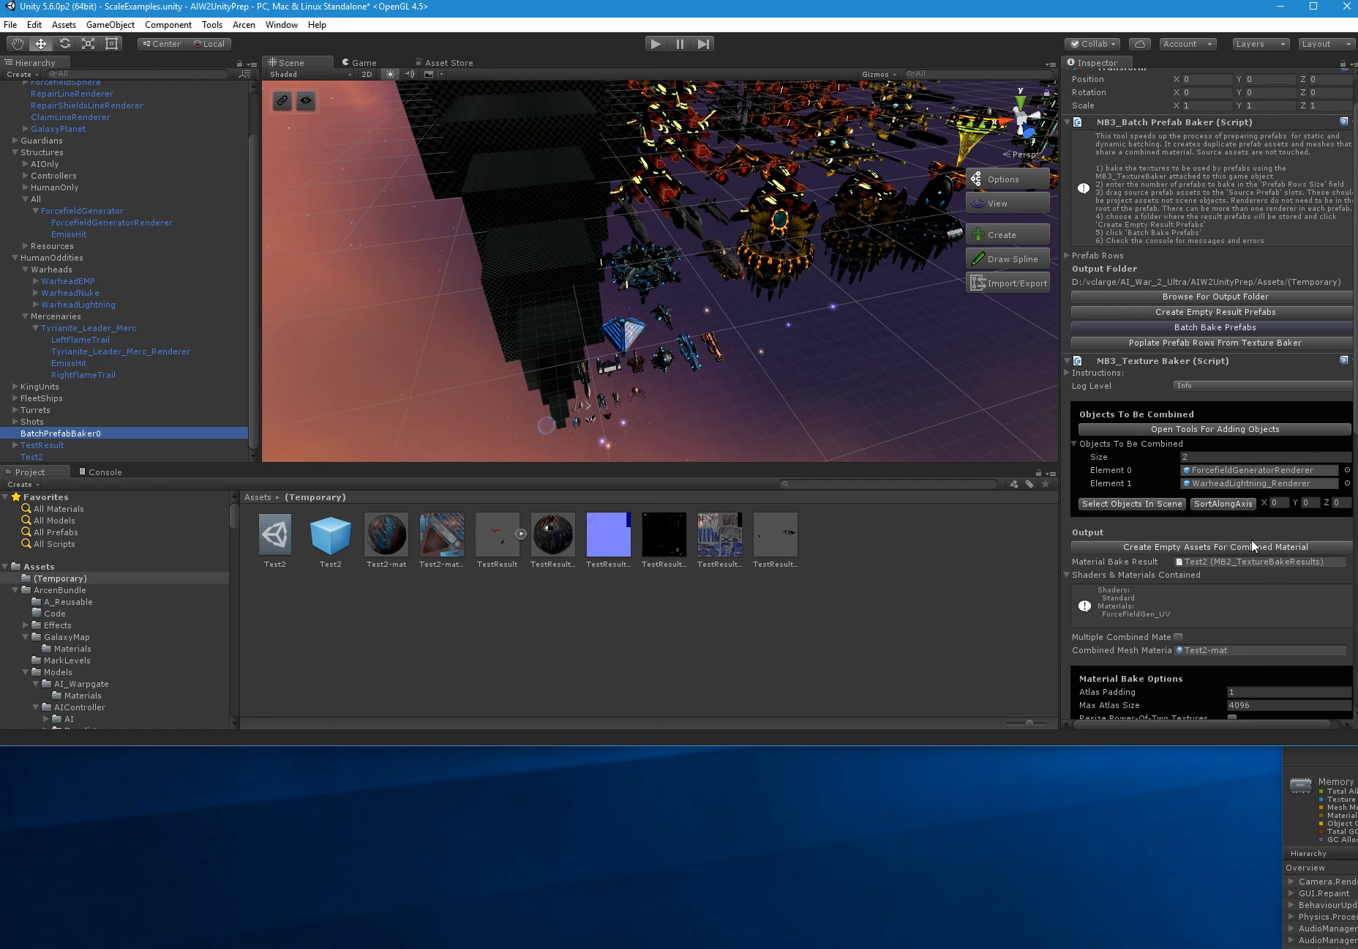
scroll(1254, 545, down, 5)
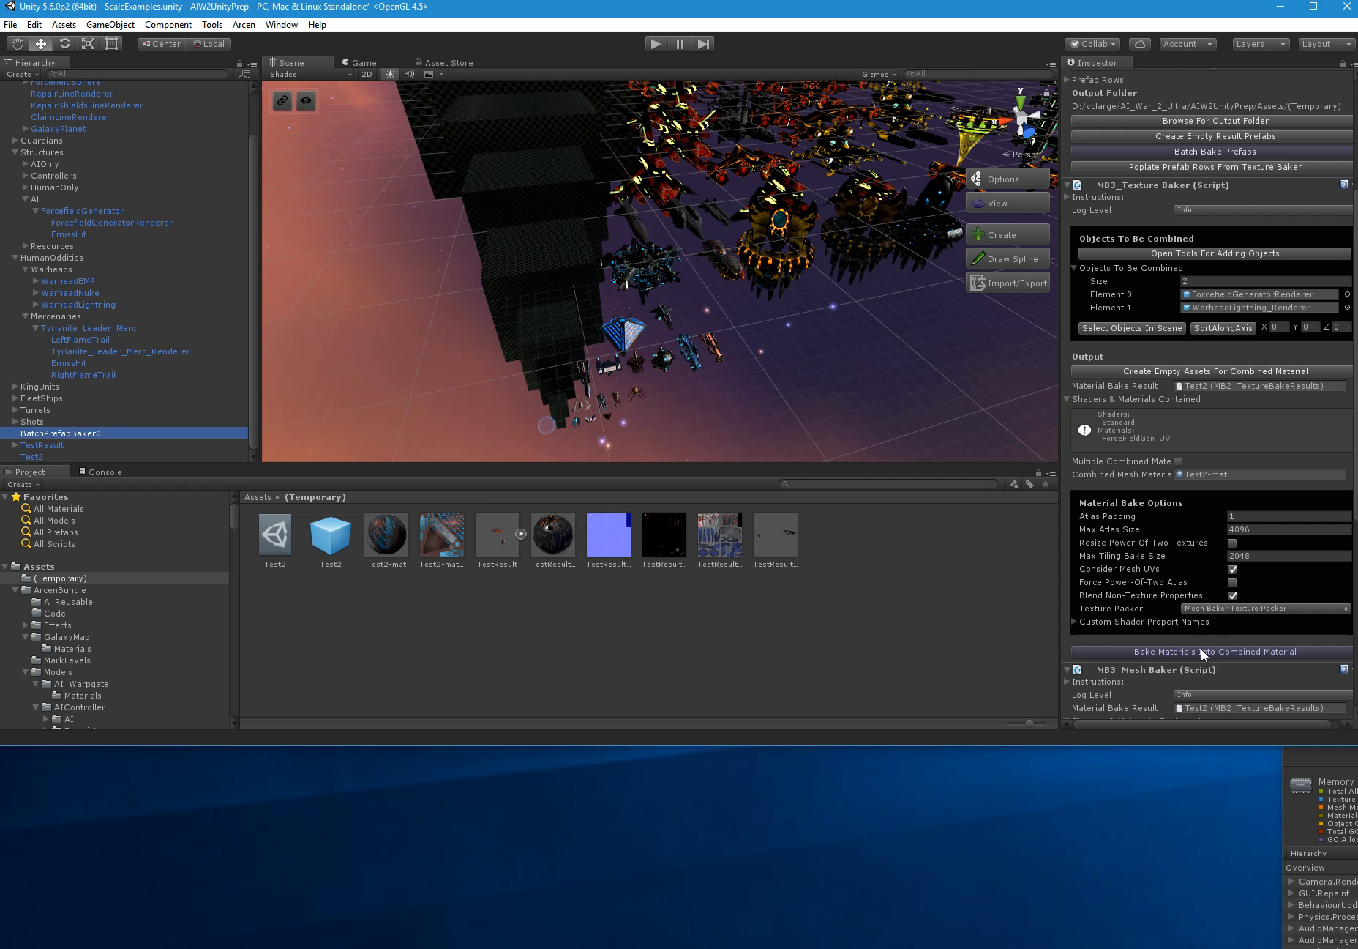
click(1203, 649)
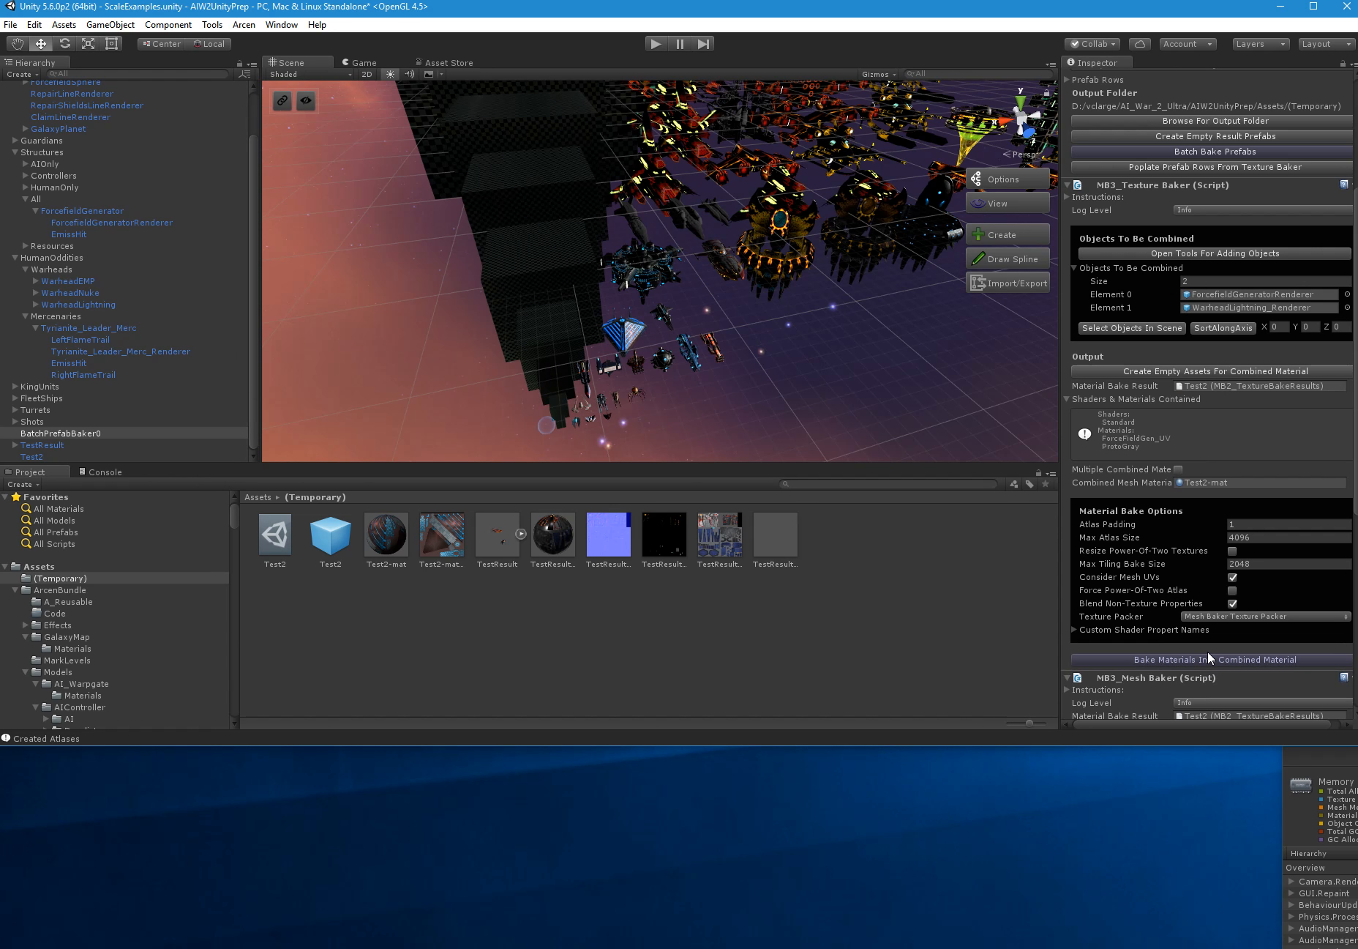
Compare the materials of ForcefieldGeneratorRenderer and Tyrianite_Leader_Merc_Renderer, and inspect the Test2-mat material and its MainTex atlas
click(628, 336)
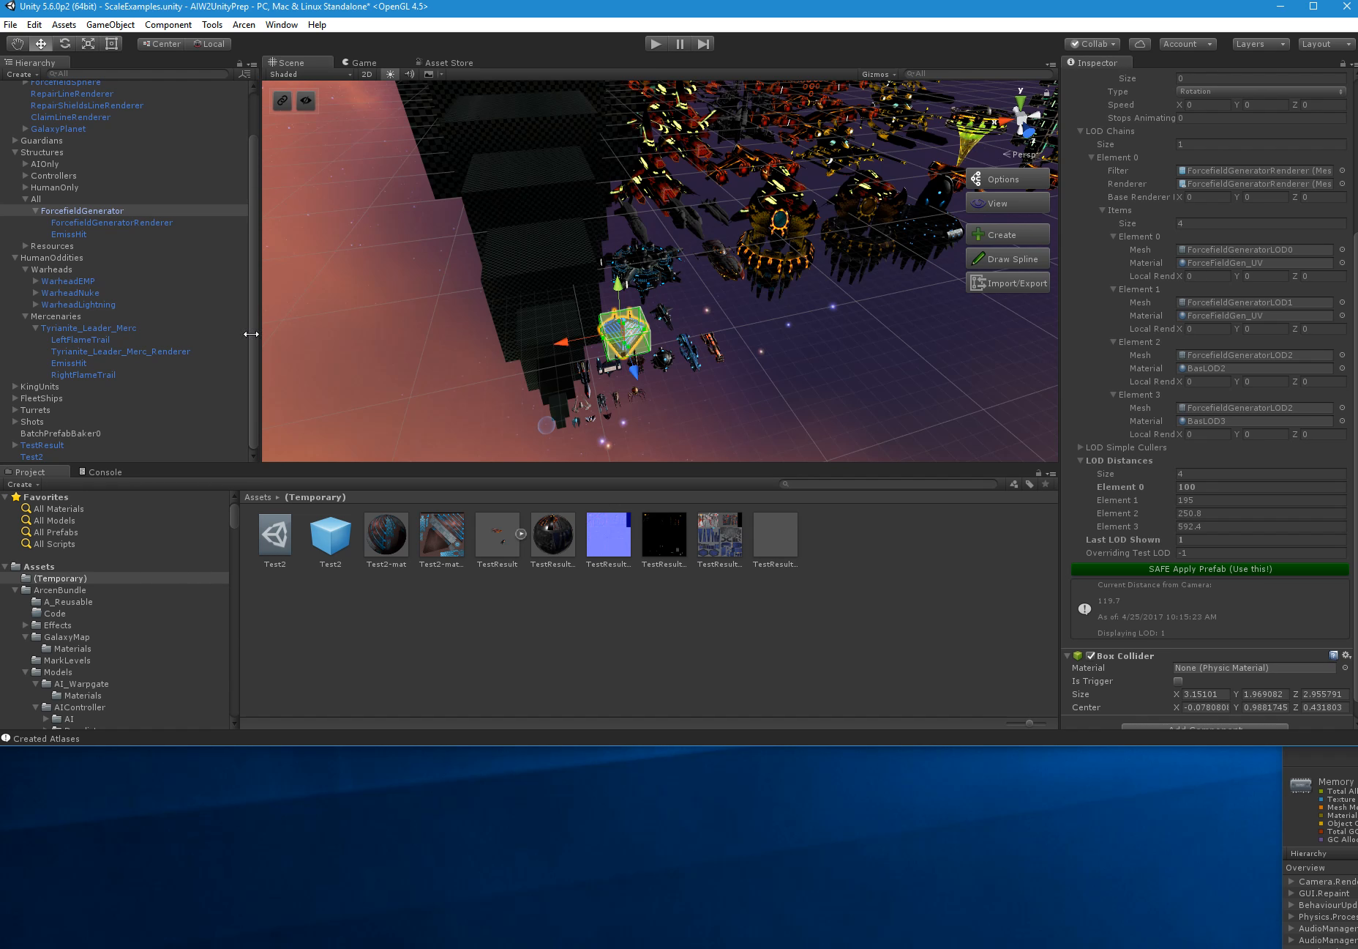
click(87, 222)
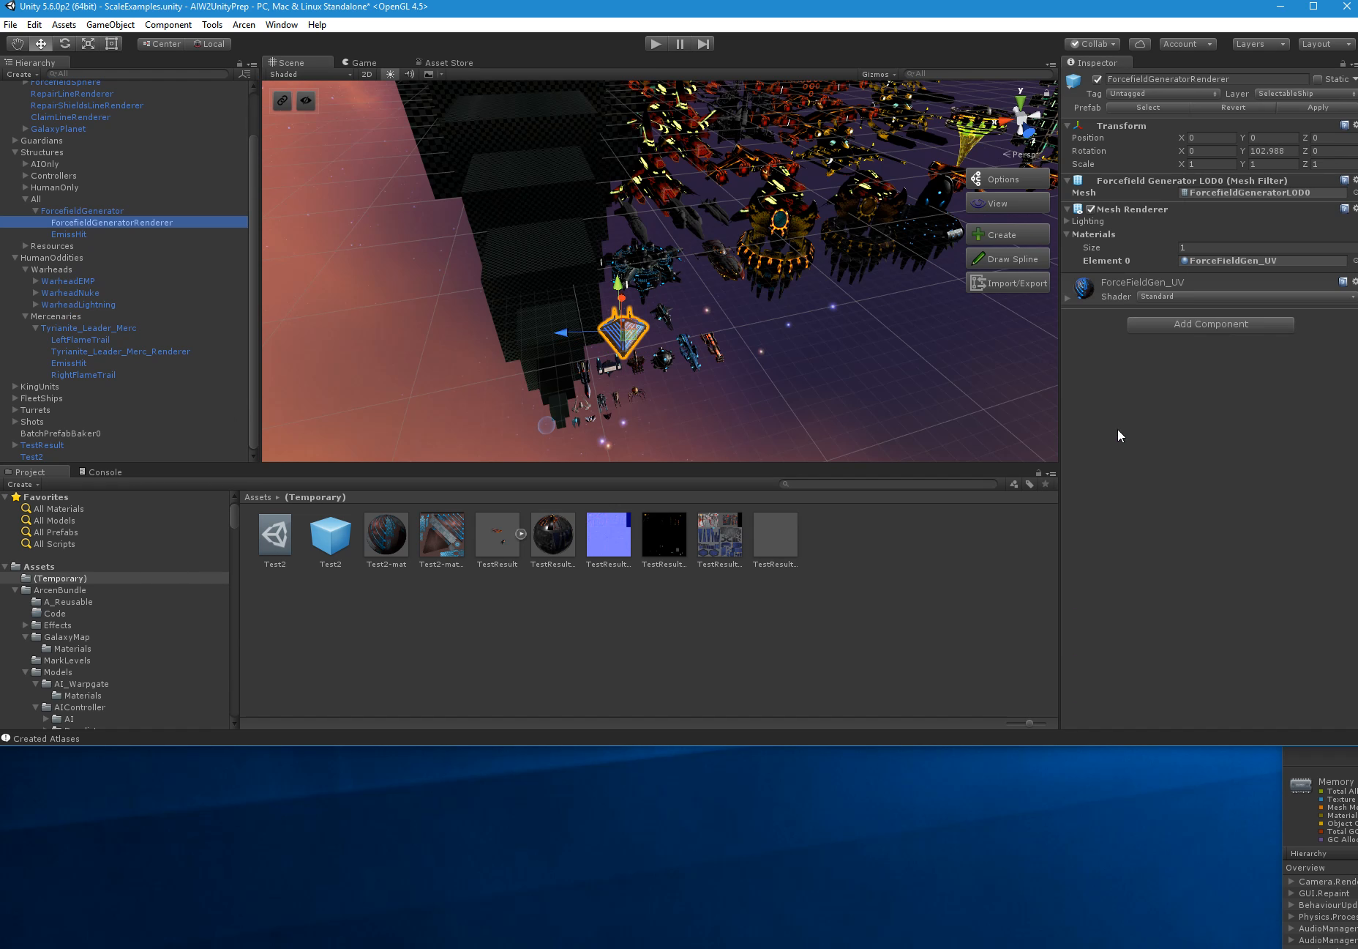
click(1068, 298)
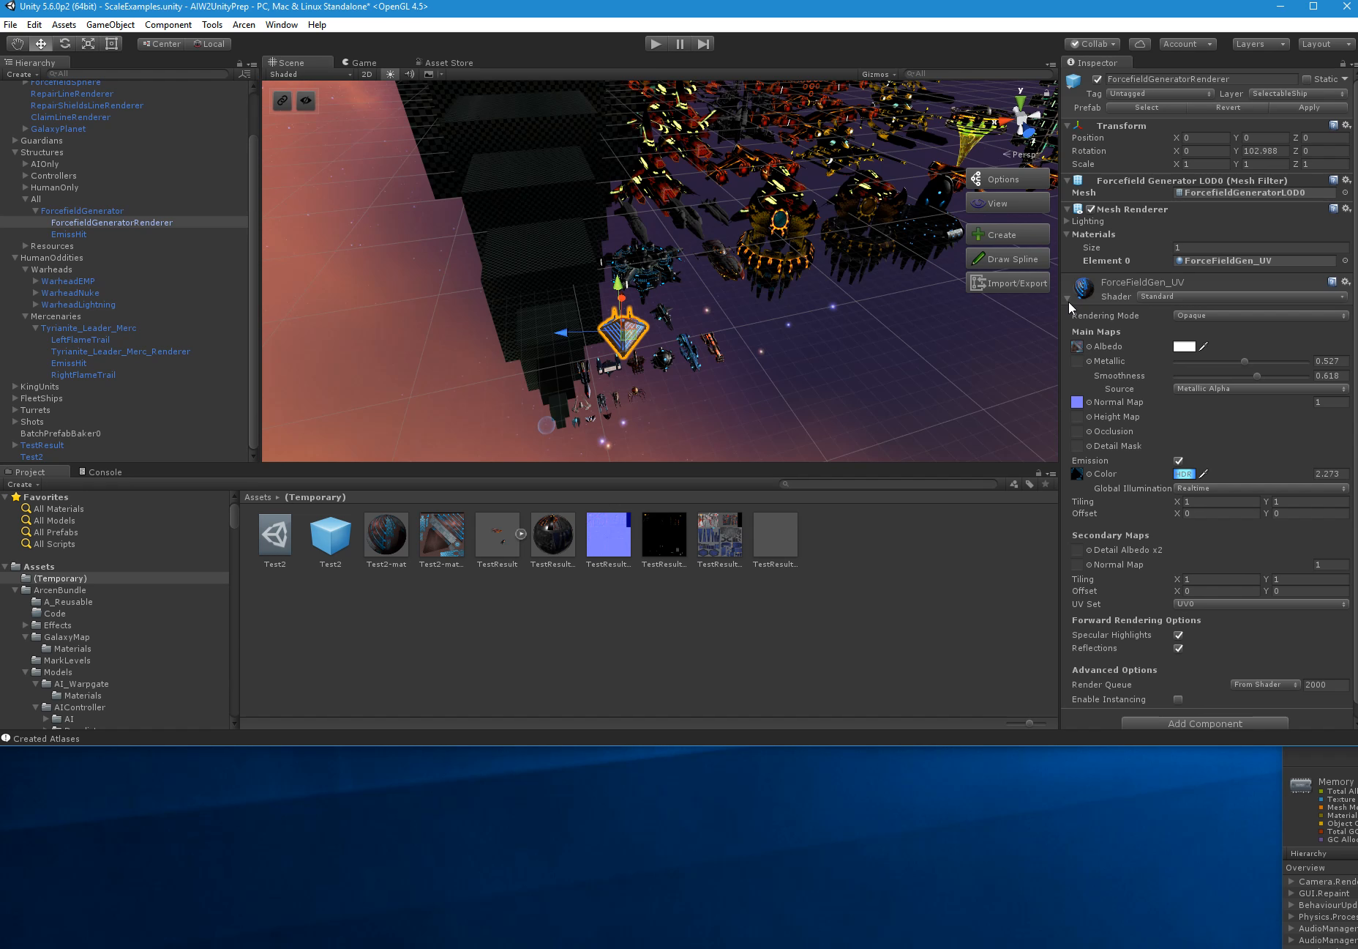
click(721, 265)
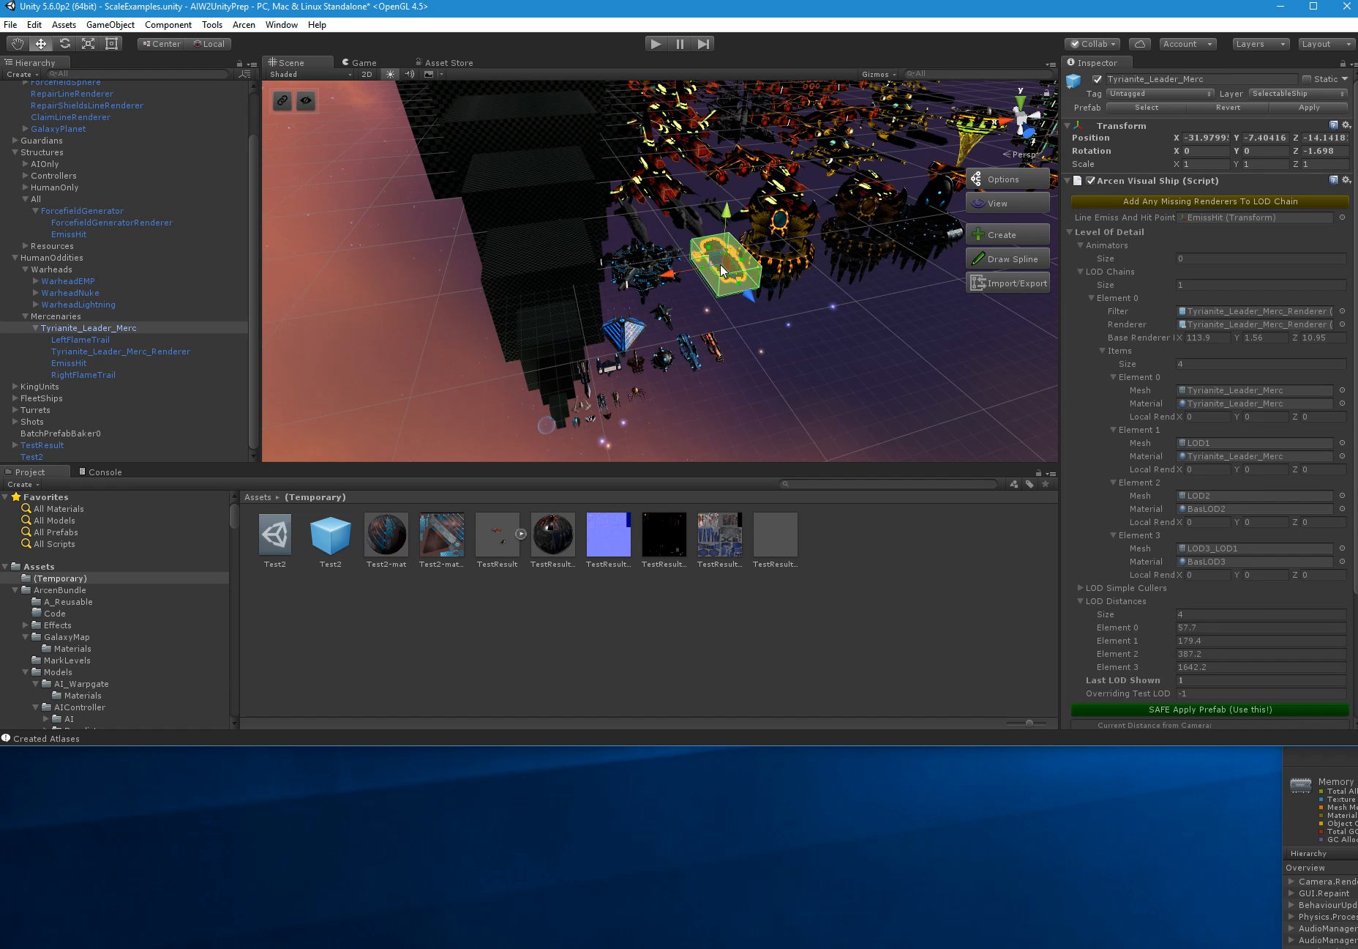
click(87, 352)
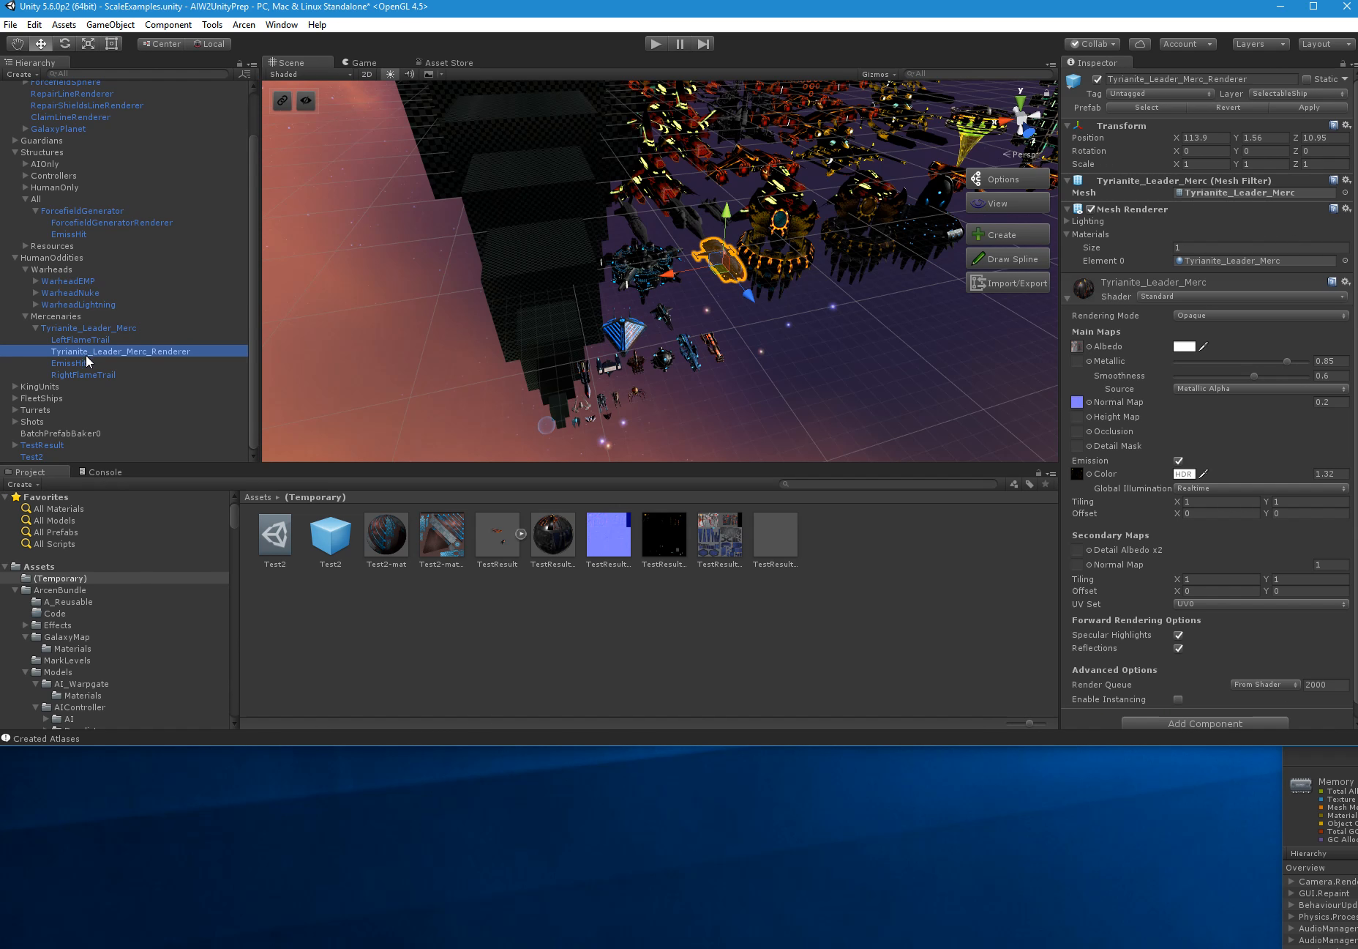
click(628, 335)
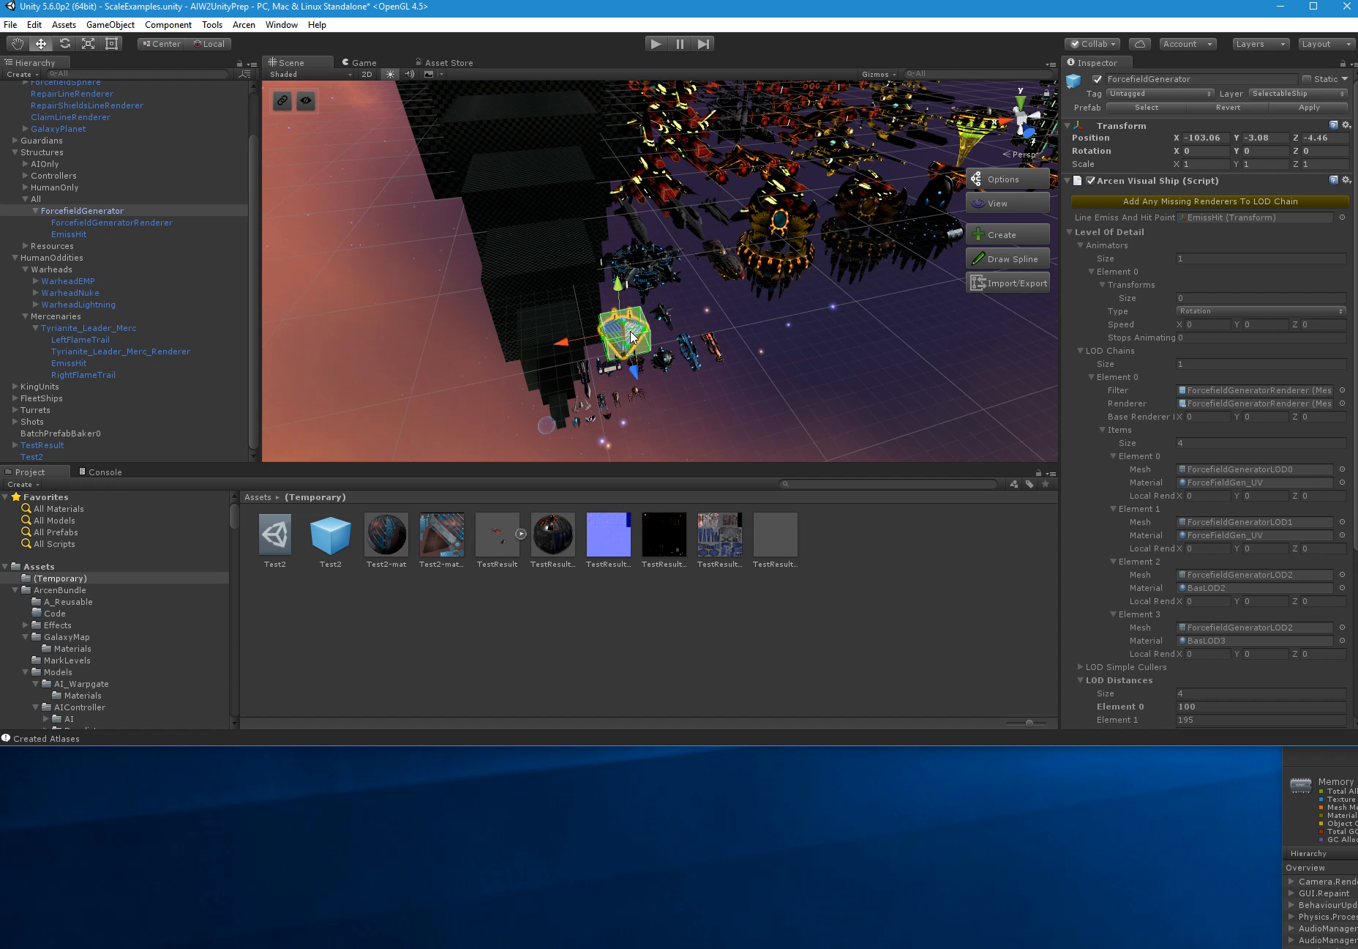
click(91, 222)
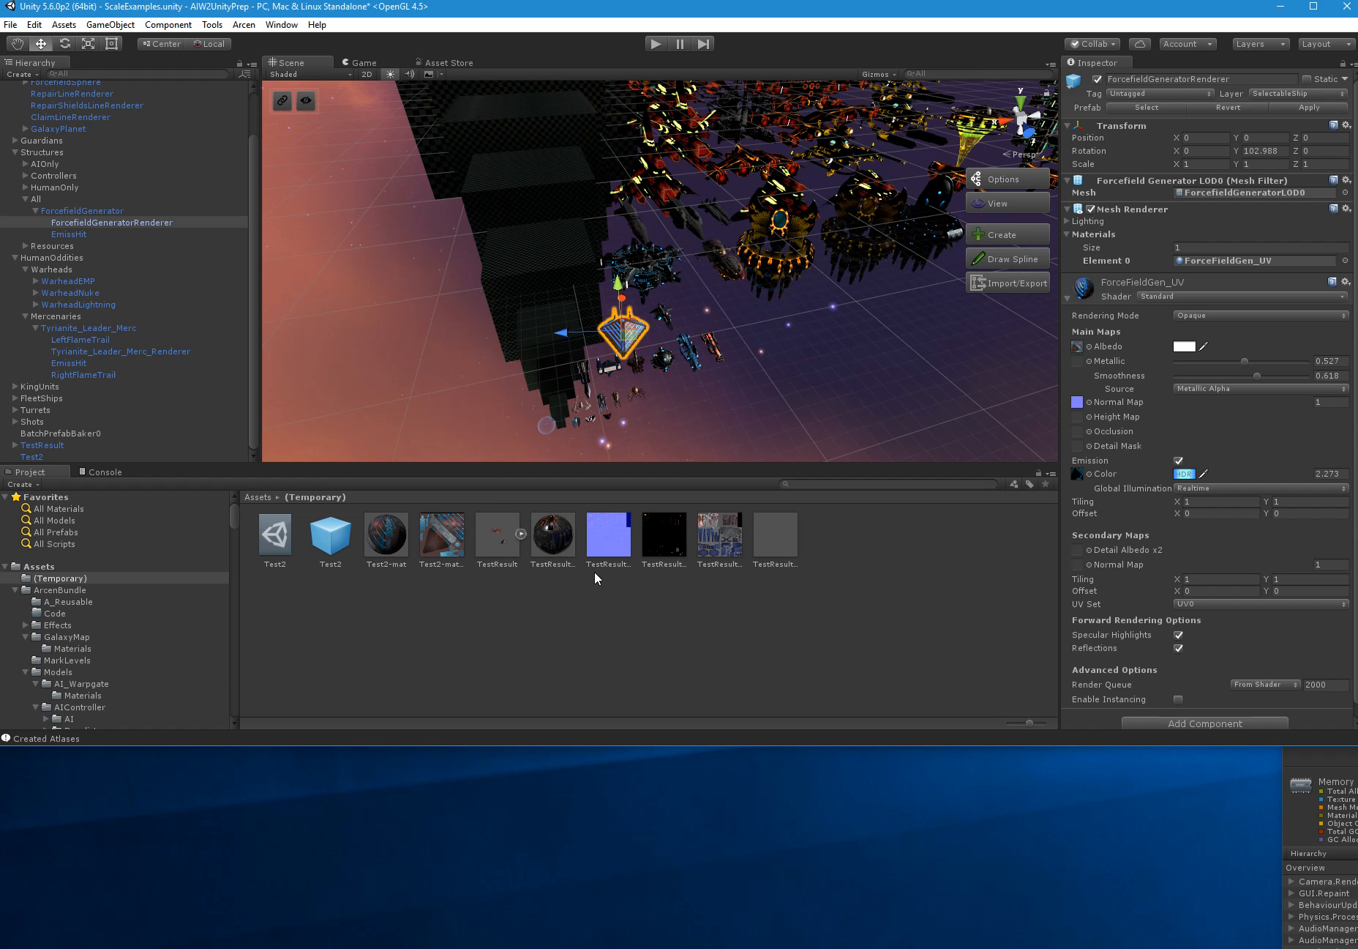
click(372, 550)
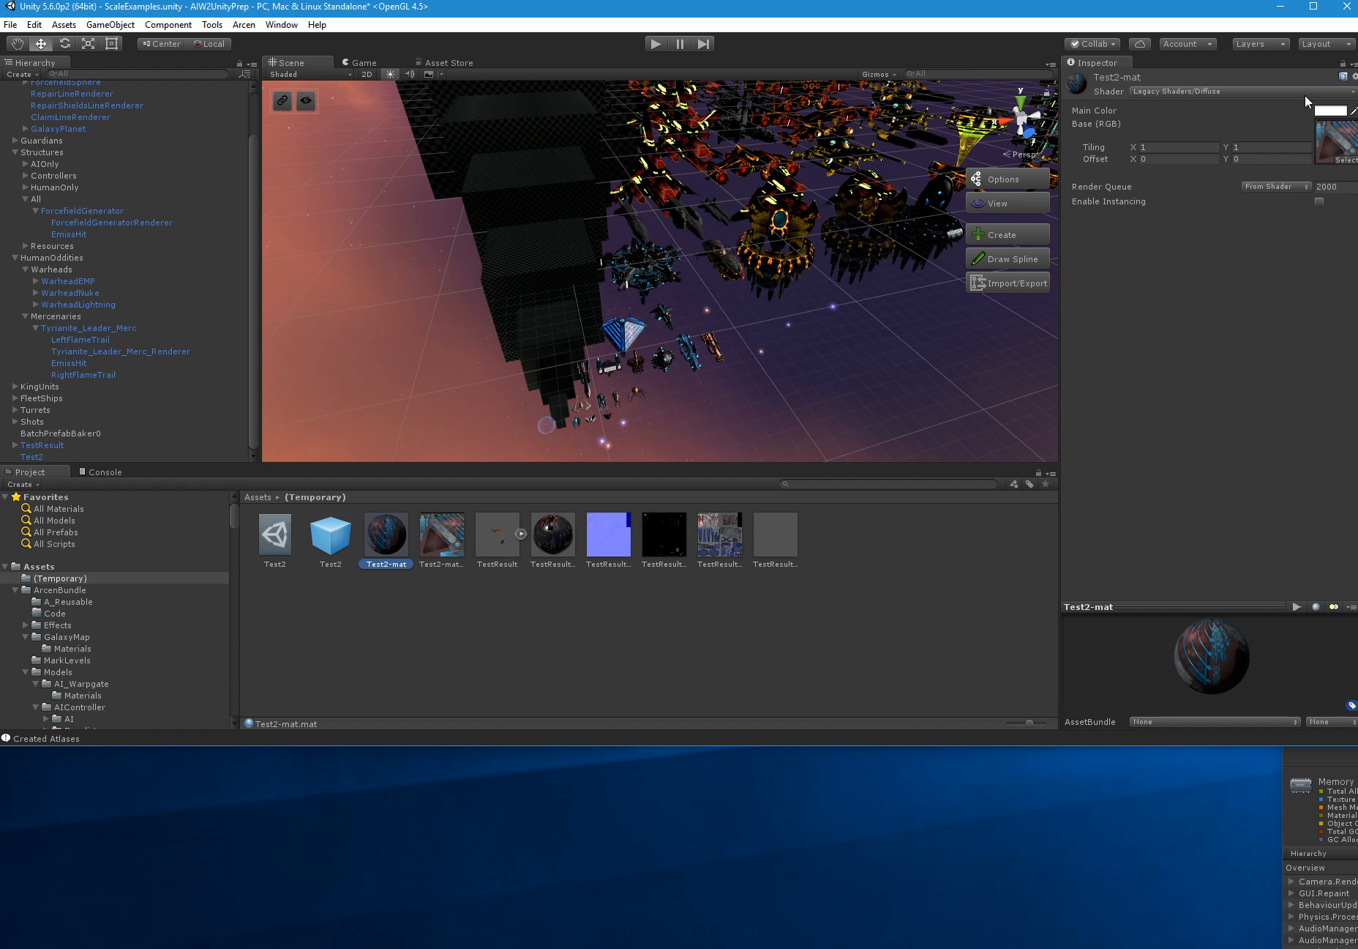
click(441, 534)
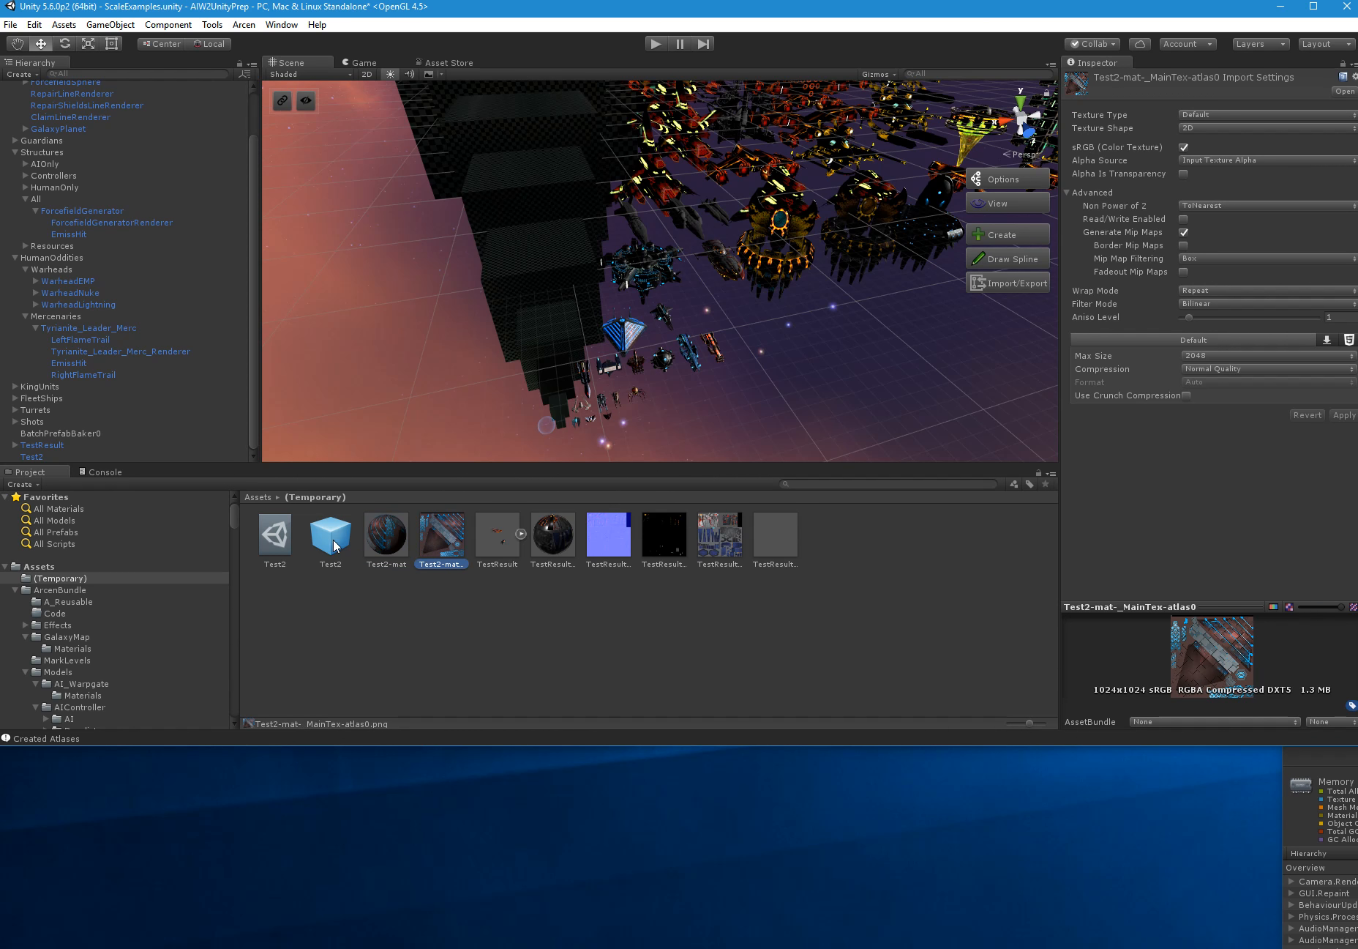
Delete BatchPrefabBaker0, TestResult and Test2 from the scene and collapse the Mercenaries group
click(30, 433)
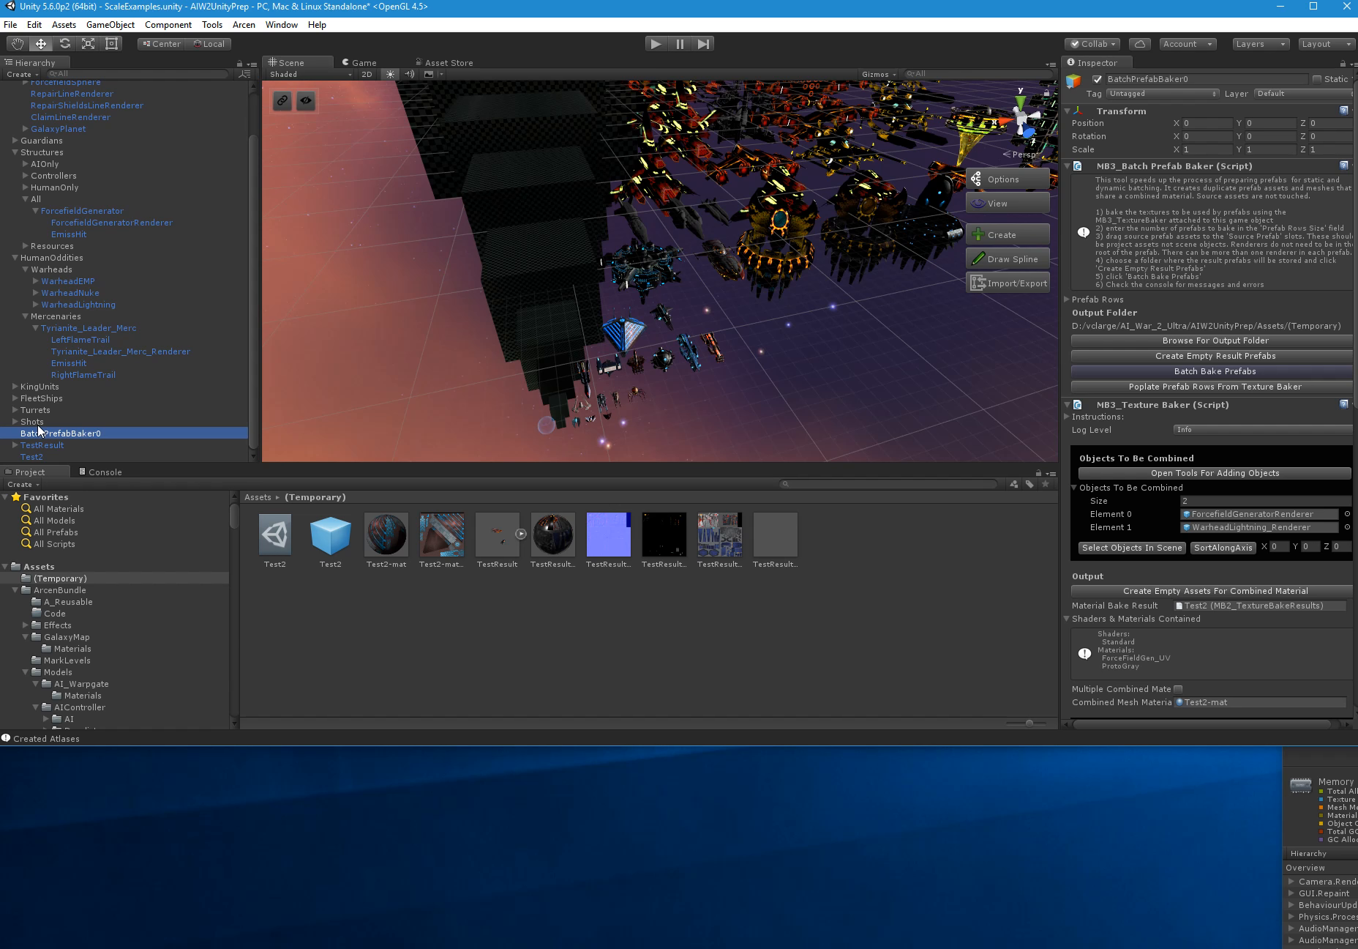
shift+click(79, 445)
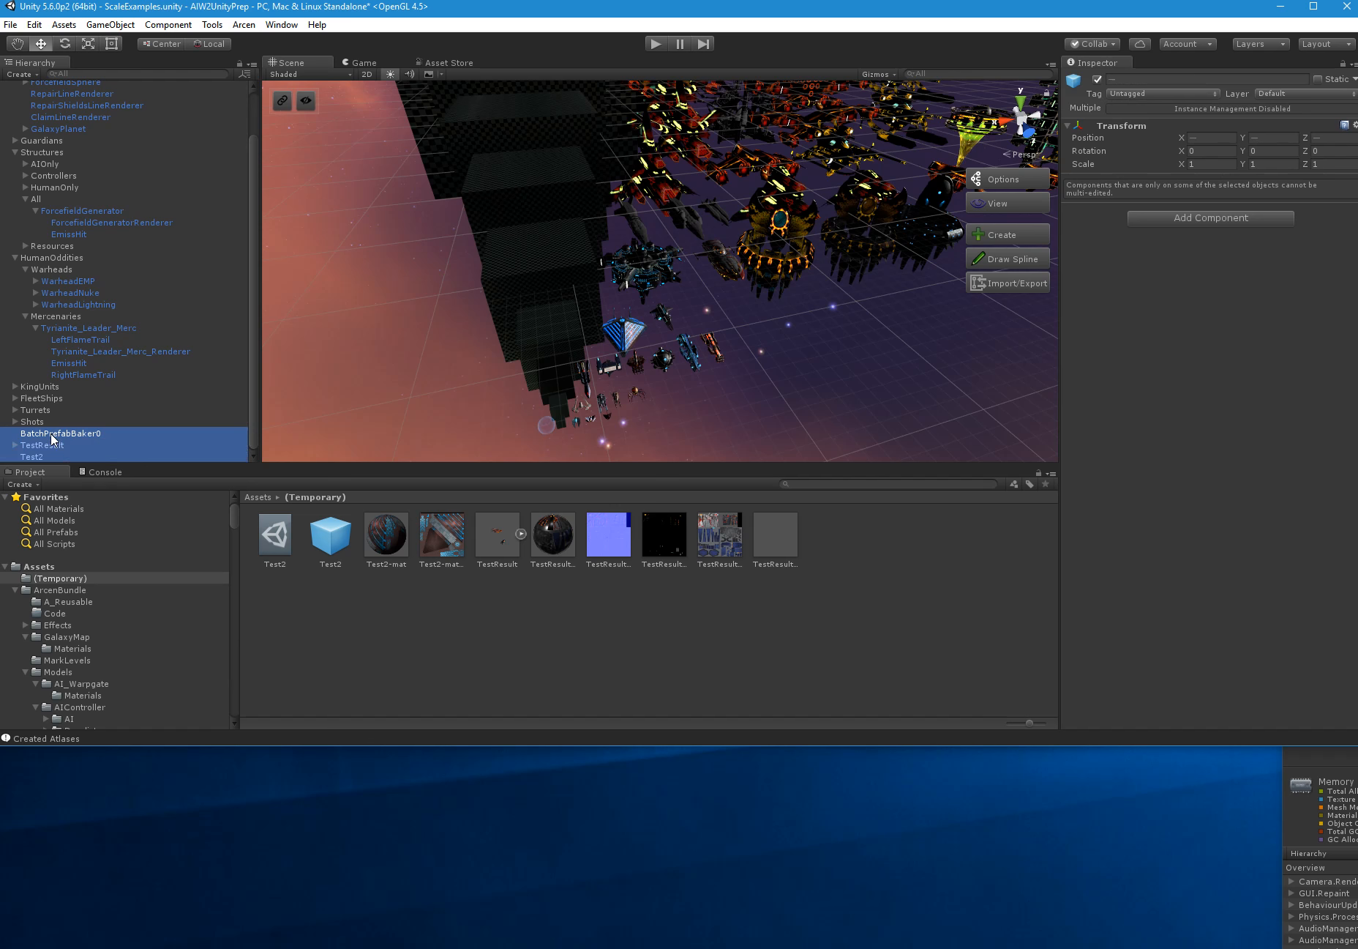
key(Delete)
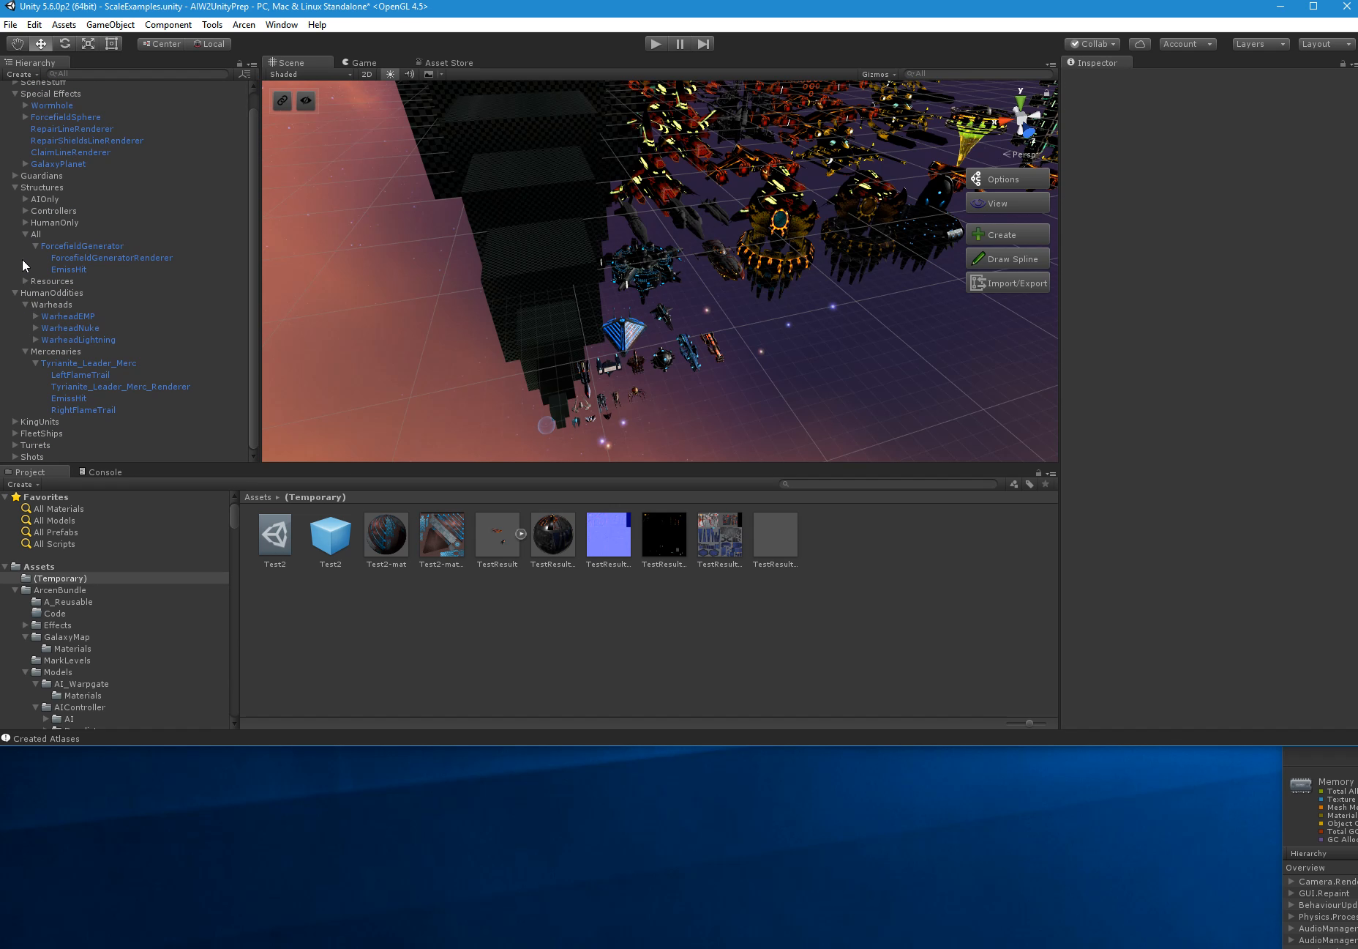
click(24, 351)
Create a new Mesh Baker Batch Prefab Baker object in the scene and select it
right_click(47, 436)
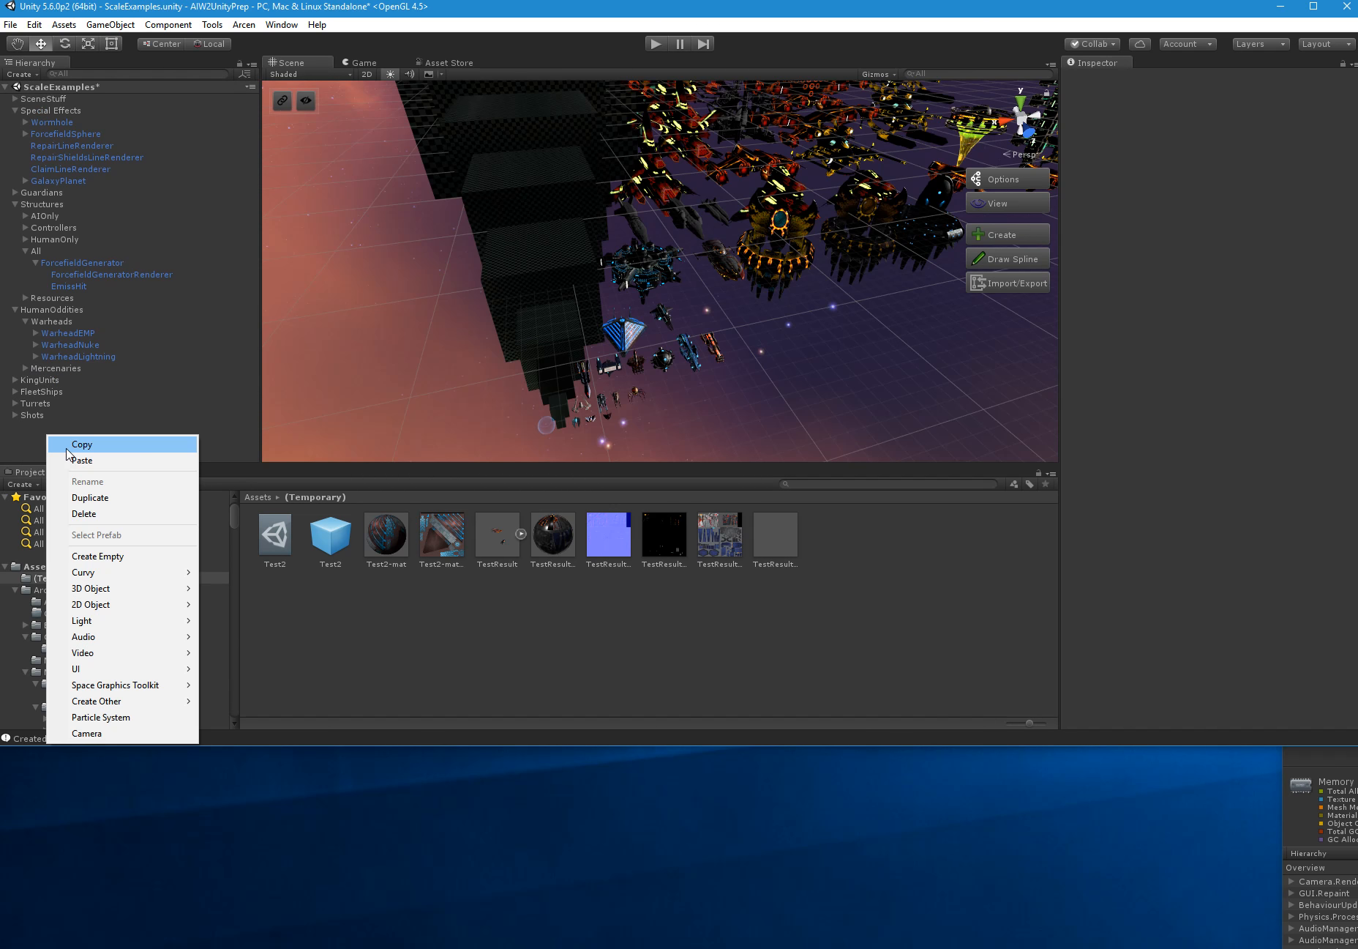
mouse_move(87, 701)
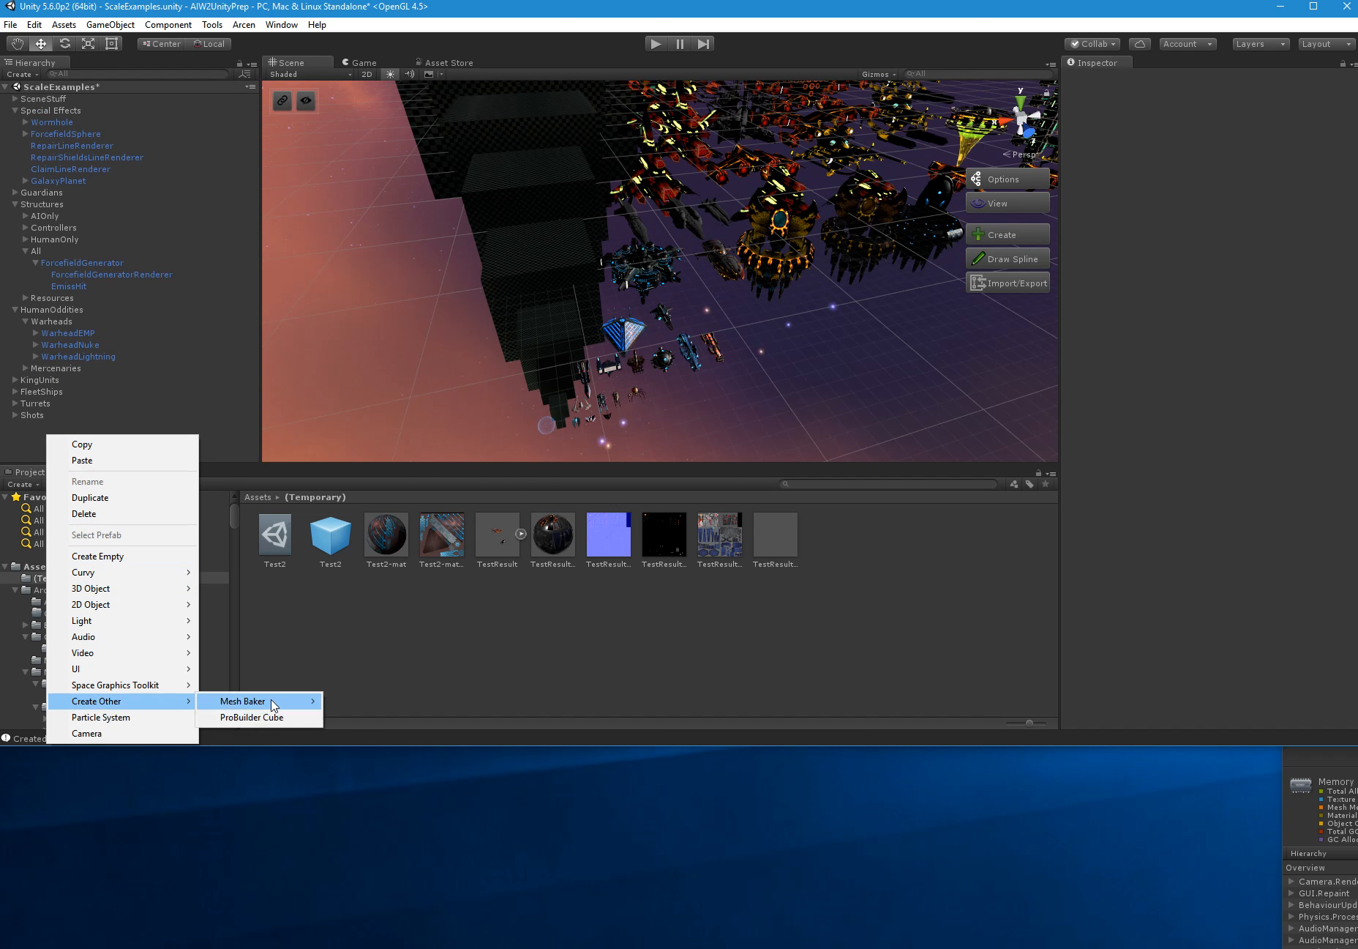
mouse_move(273, 704)
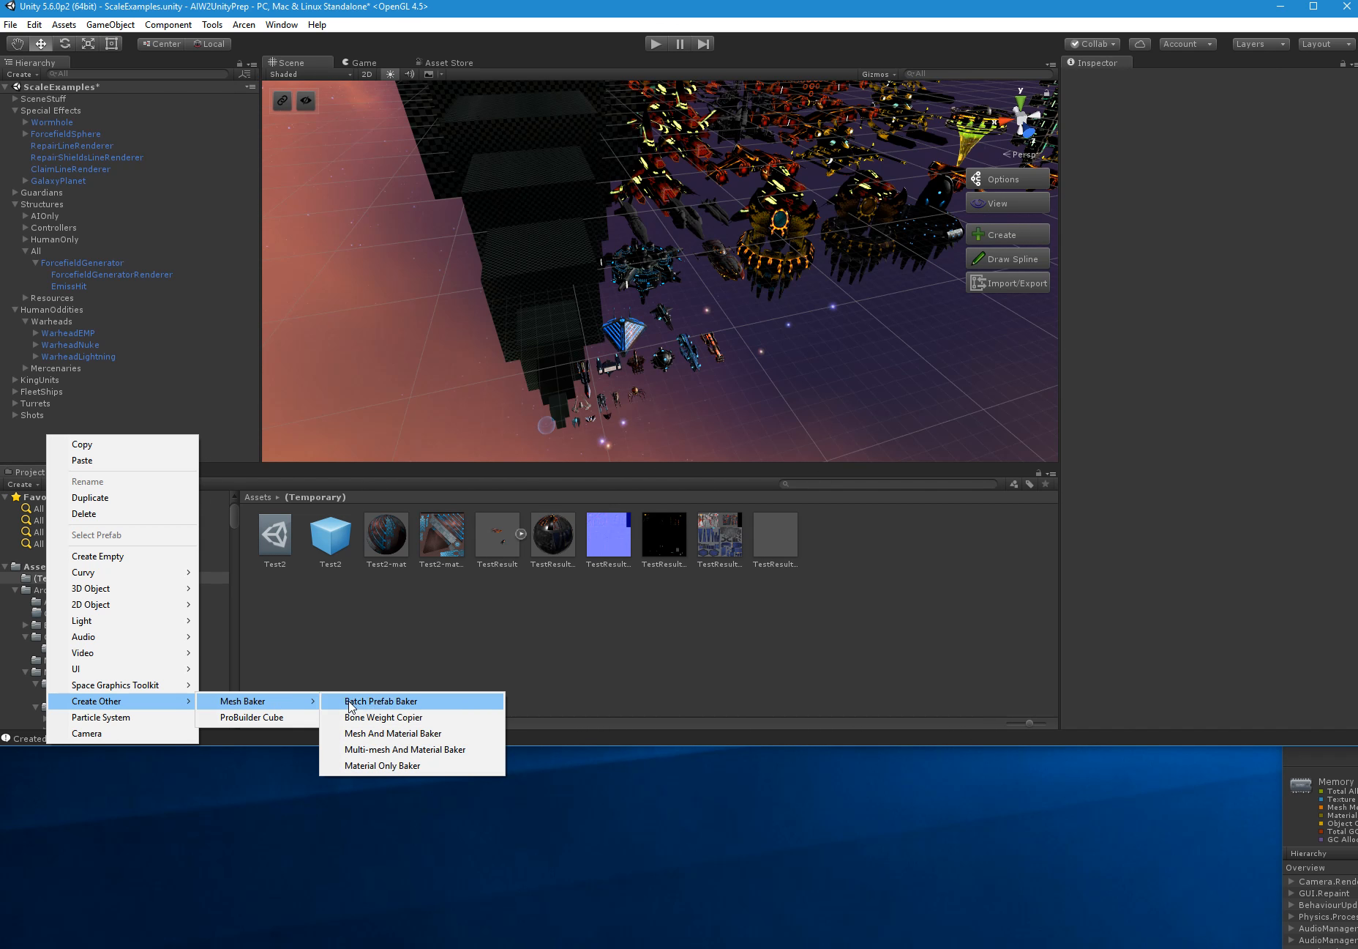
click(380, 701)
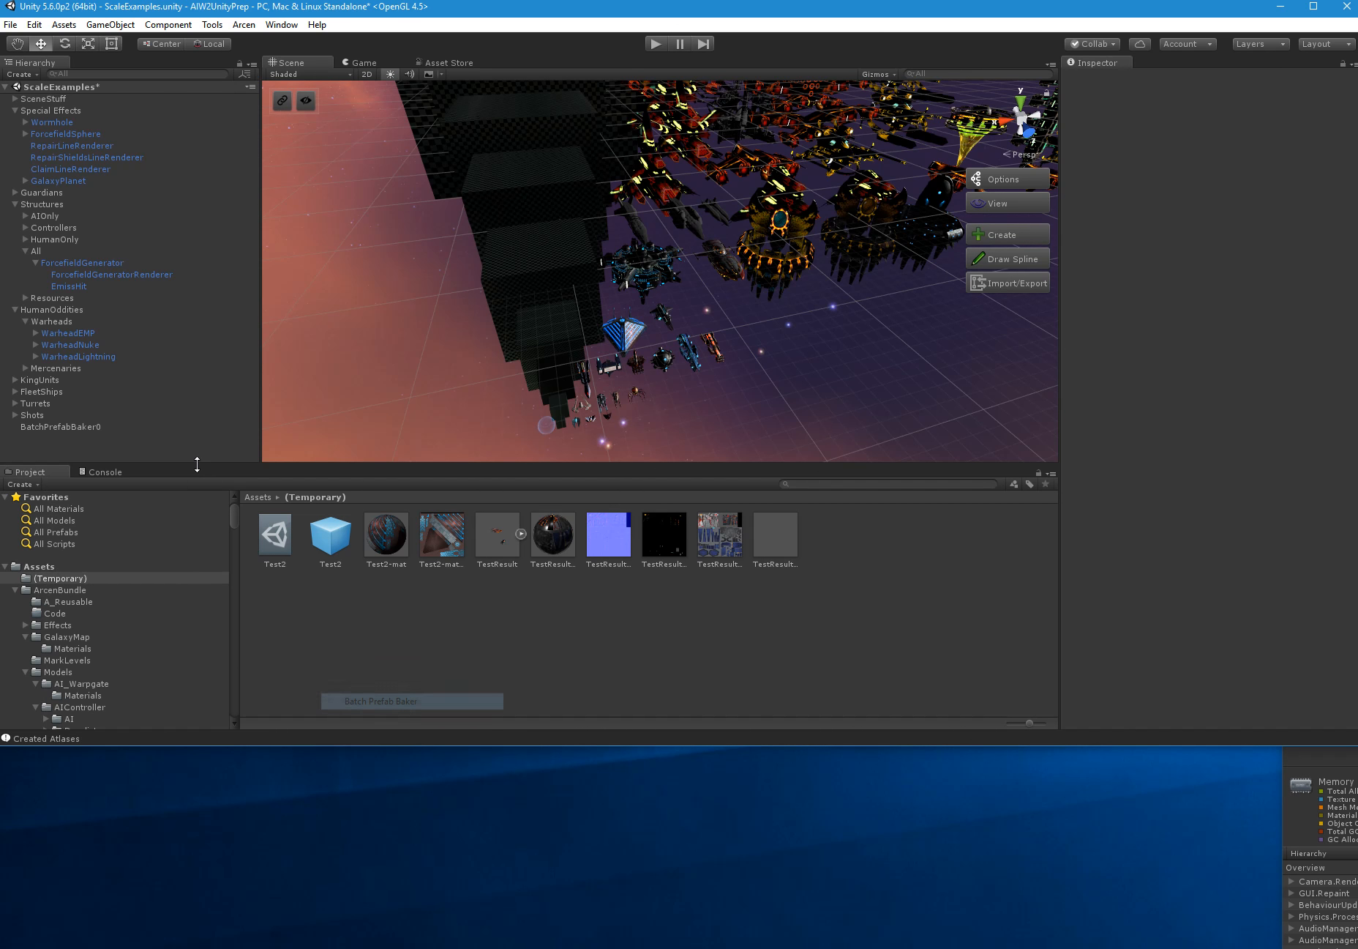
click(103, 423)
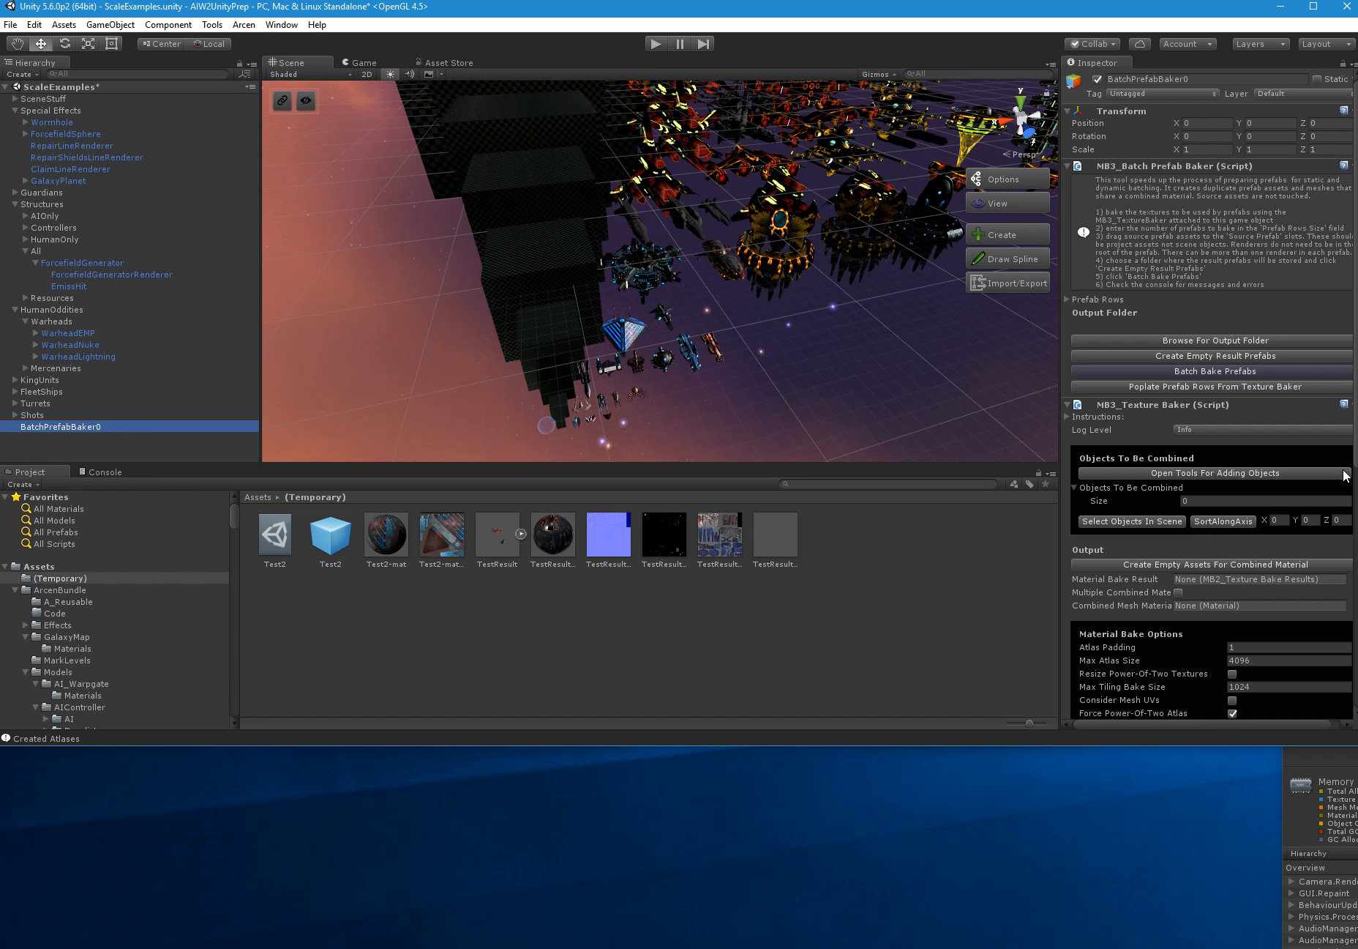
Set the new batch prefab baker's output folder to Assets/(Temporary)
click(1243, 341)
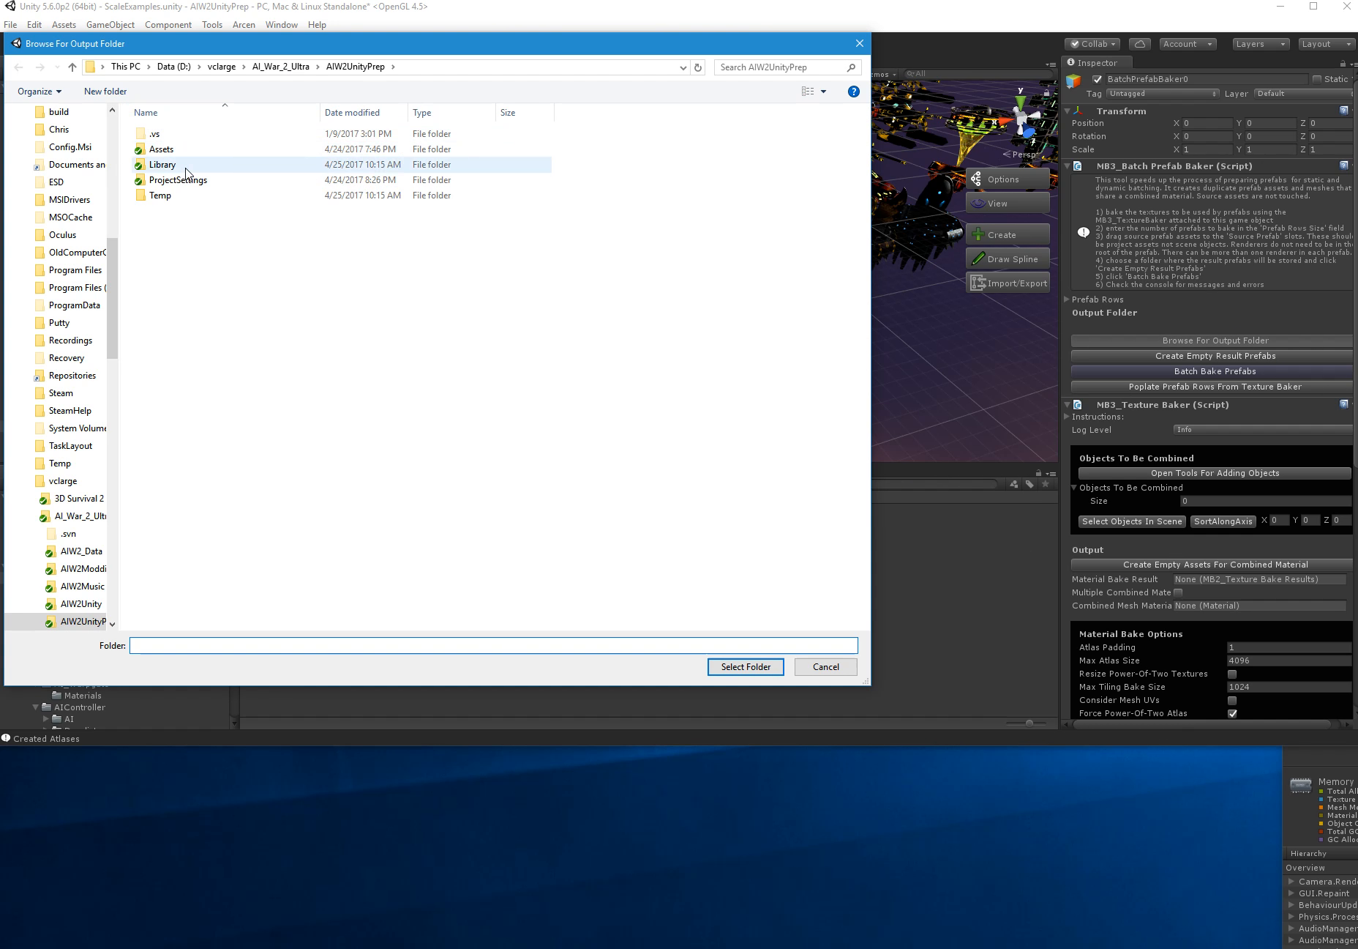
double_click(161, 146)
double_click(161, 134)
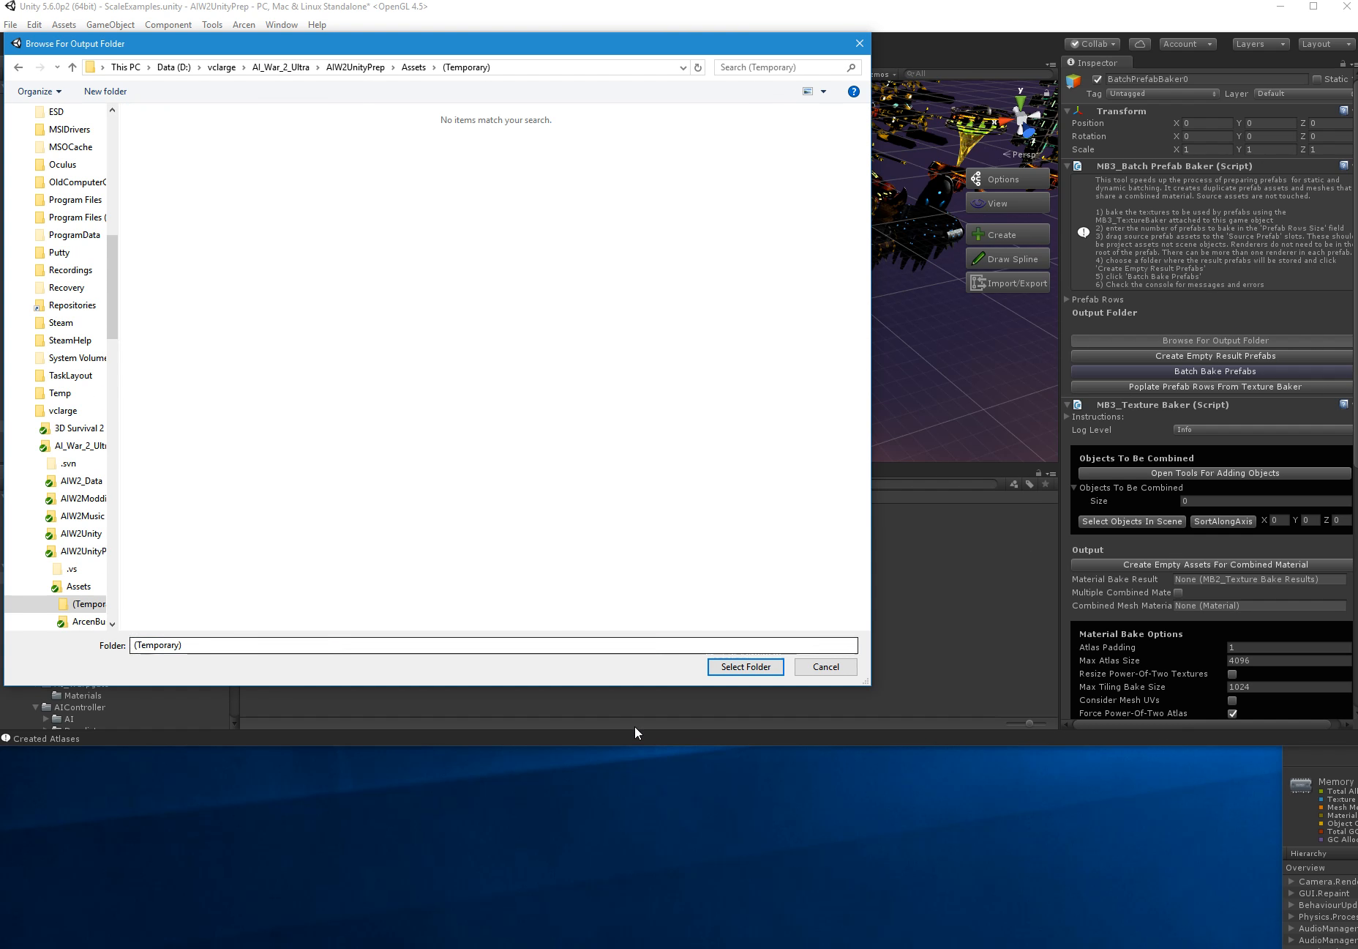
click(746, 666)
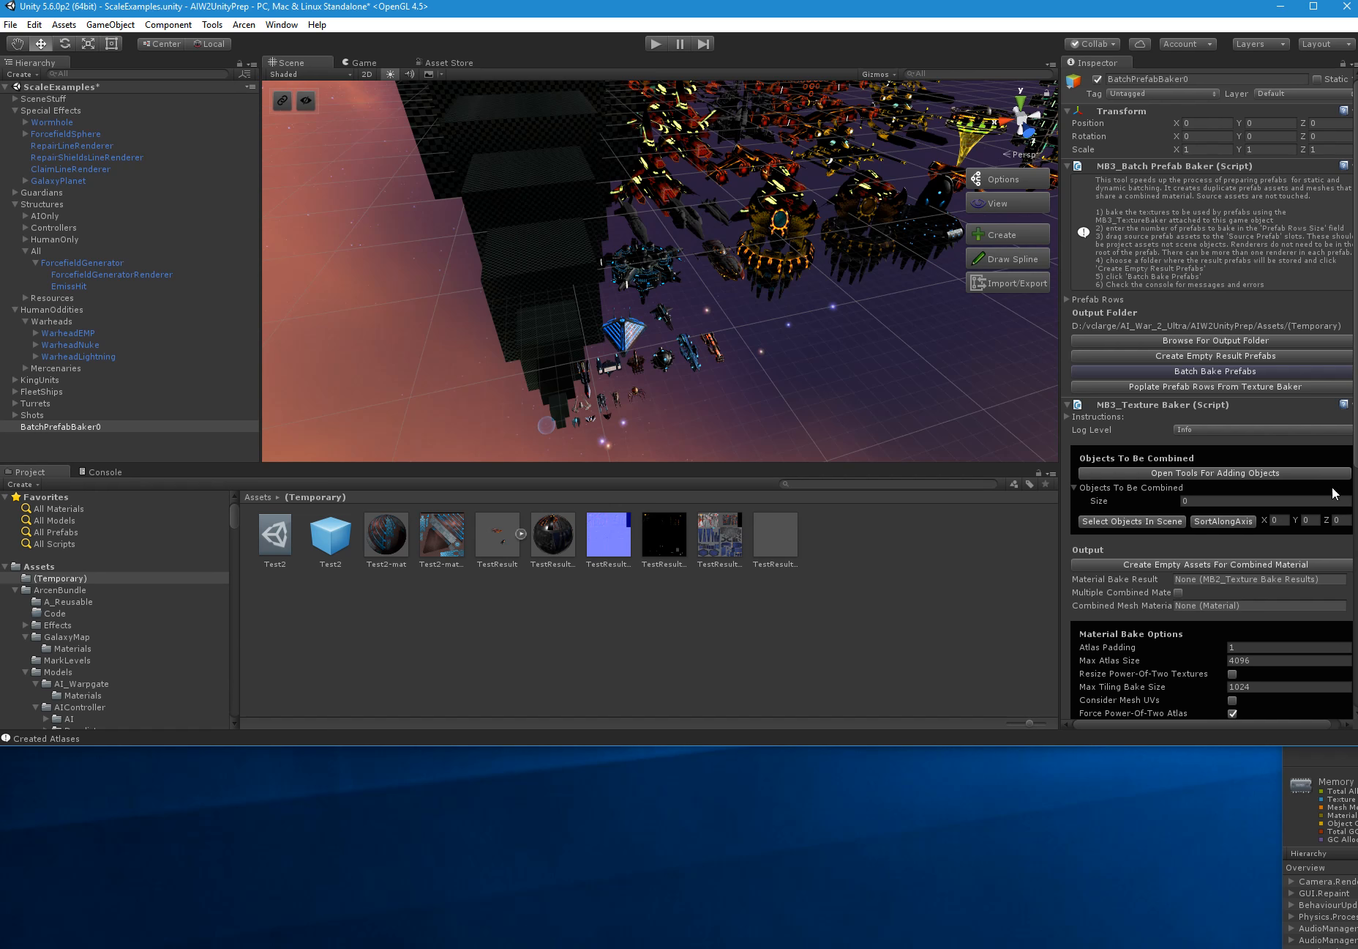
Add the ForcefieldGenerator and WarheadNuke meshes to BatchPrefabBaker0's Objects To Be Combined list
click(1213, 473)
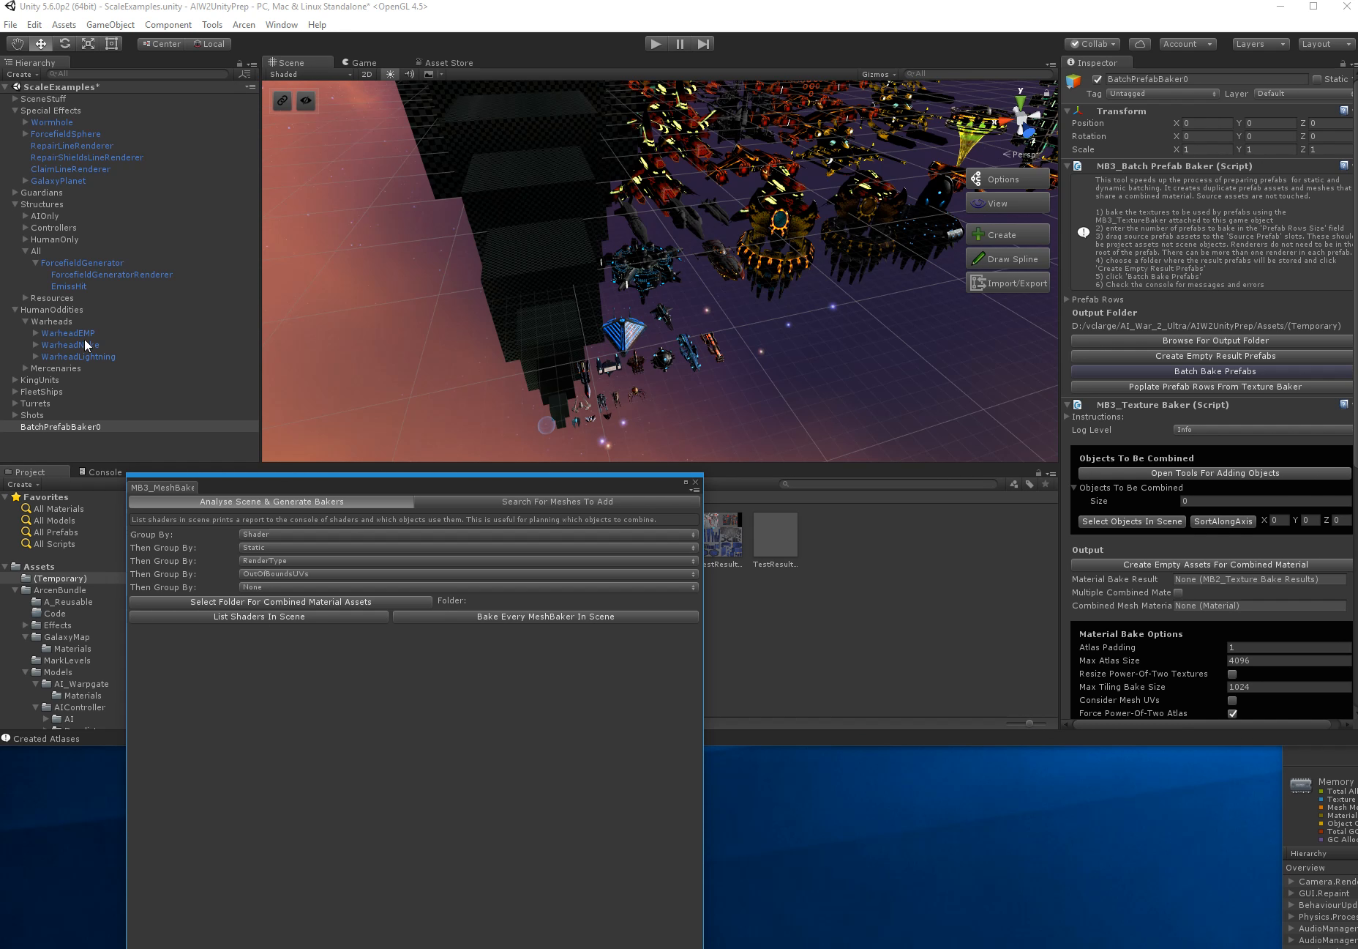
click(76, 265)
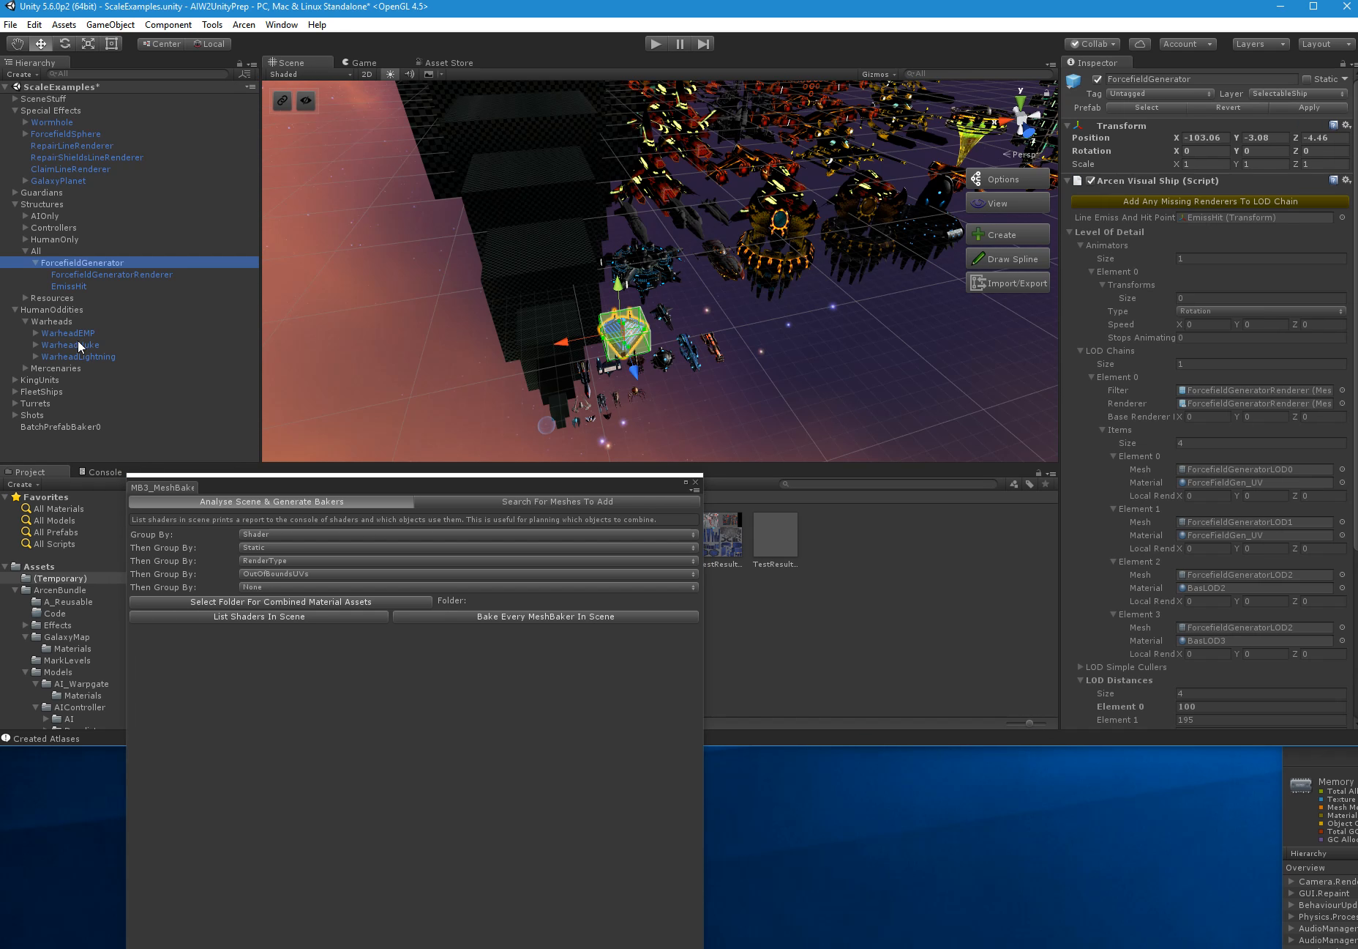
ctrl+click(78, 344)
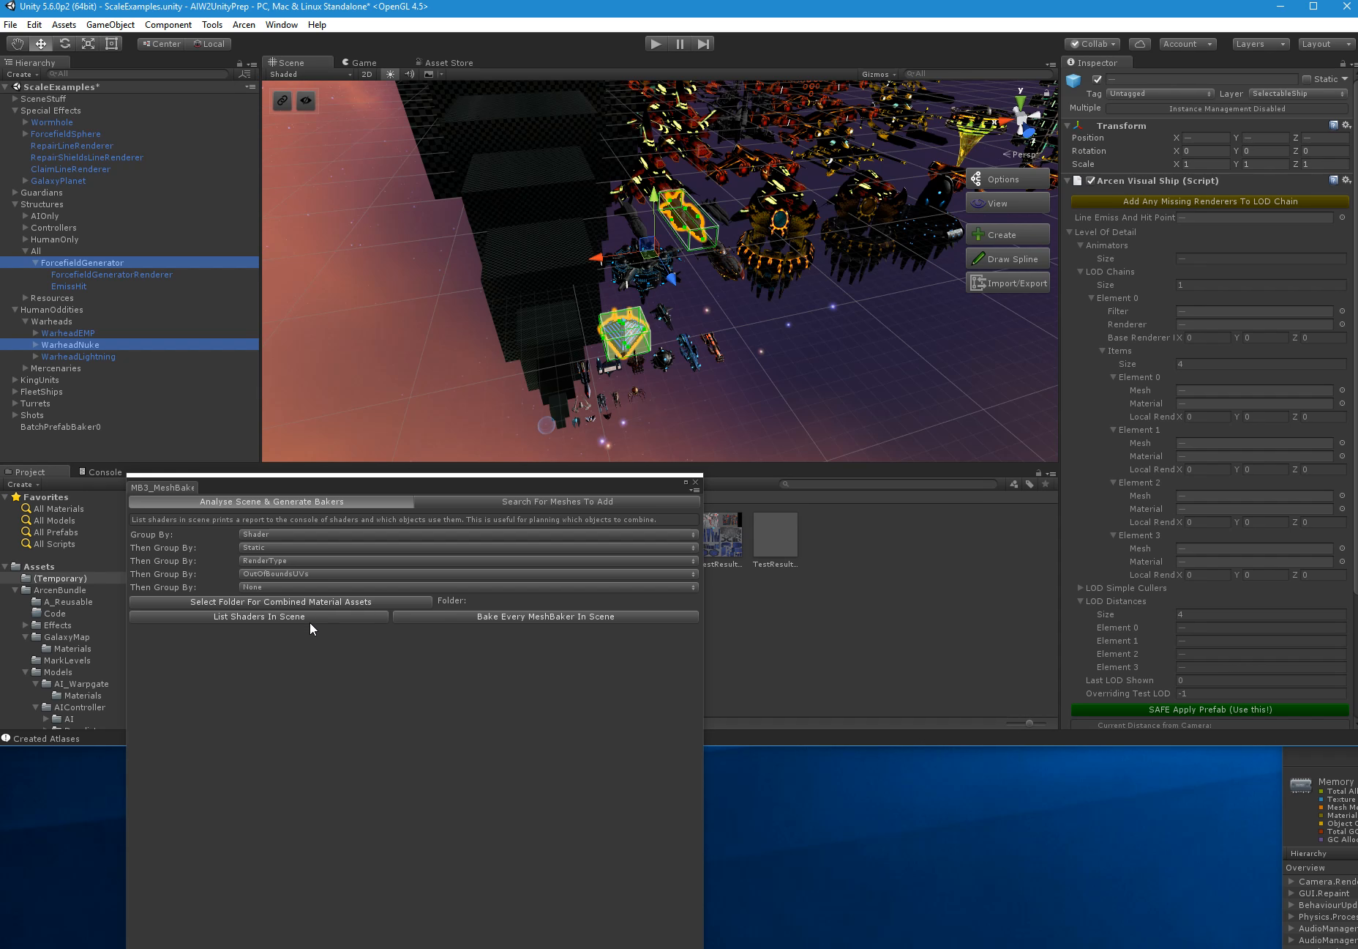
click(499, 500)
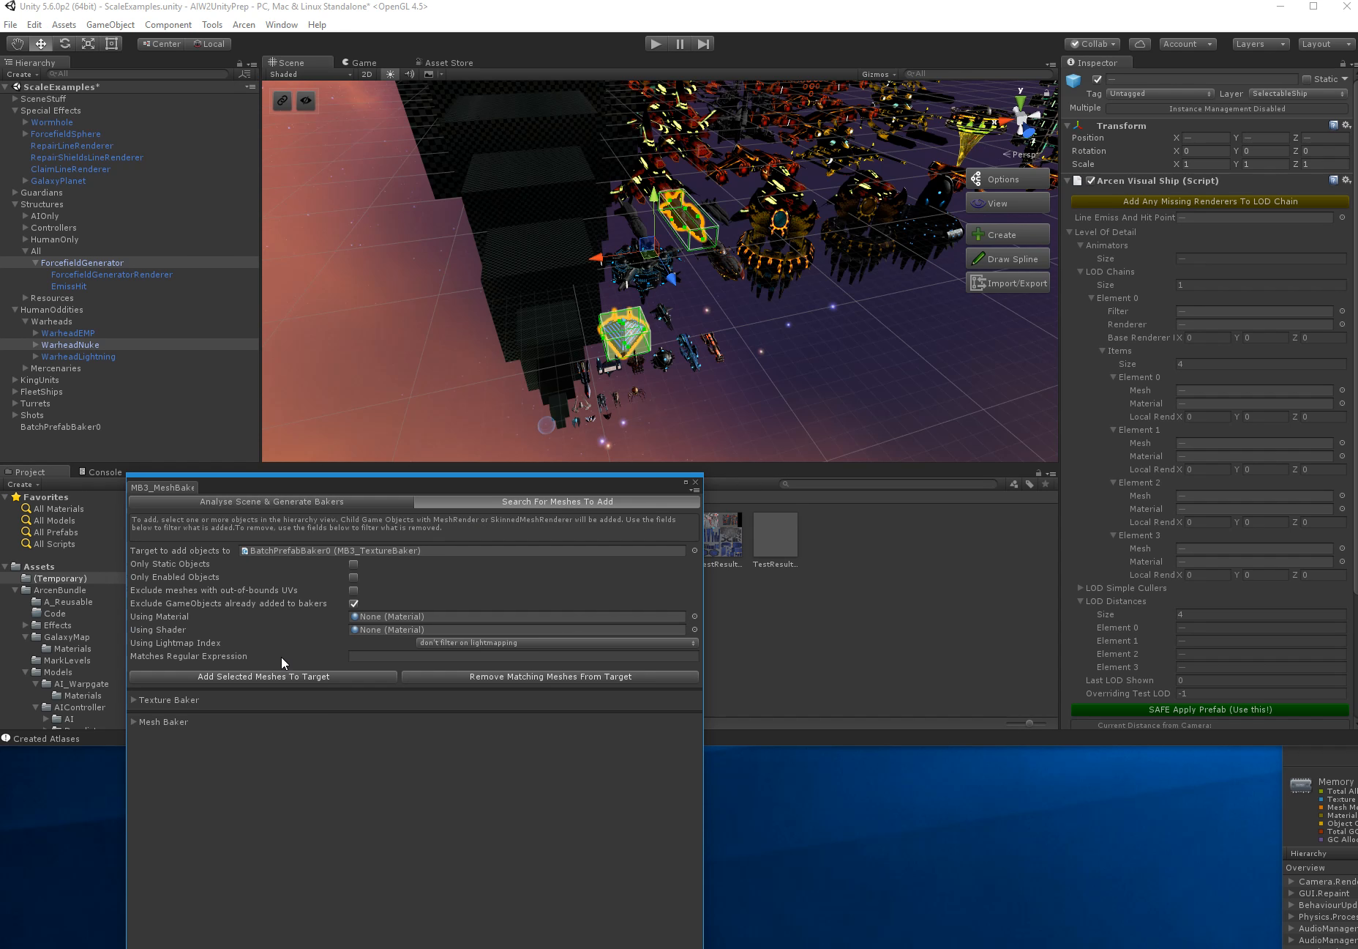
click(289, 676)
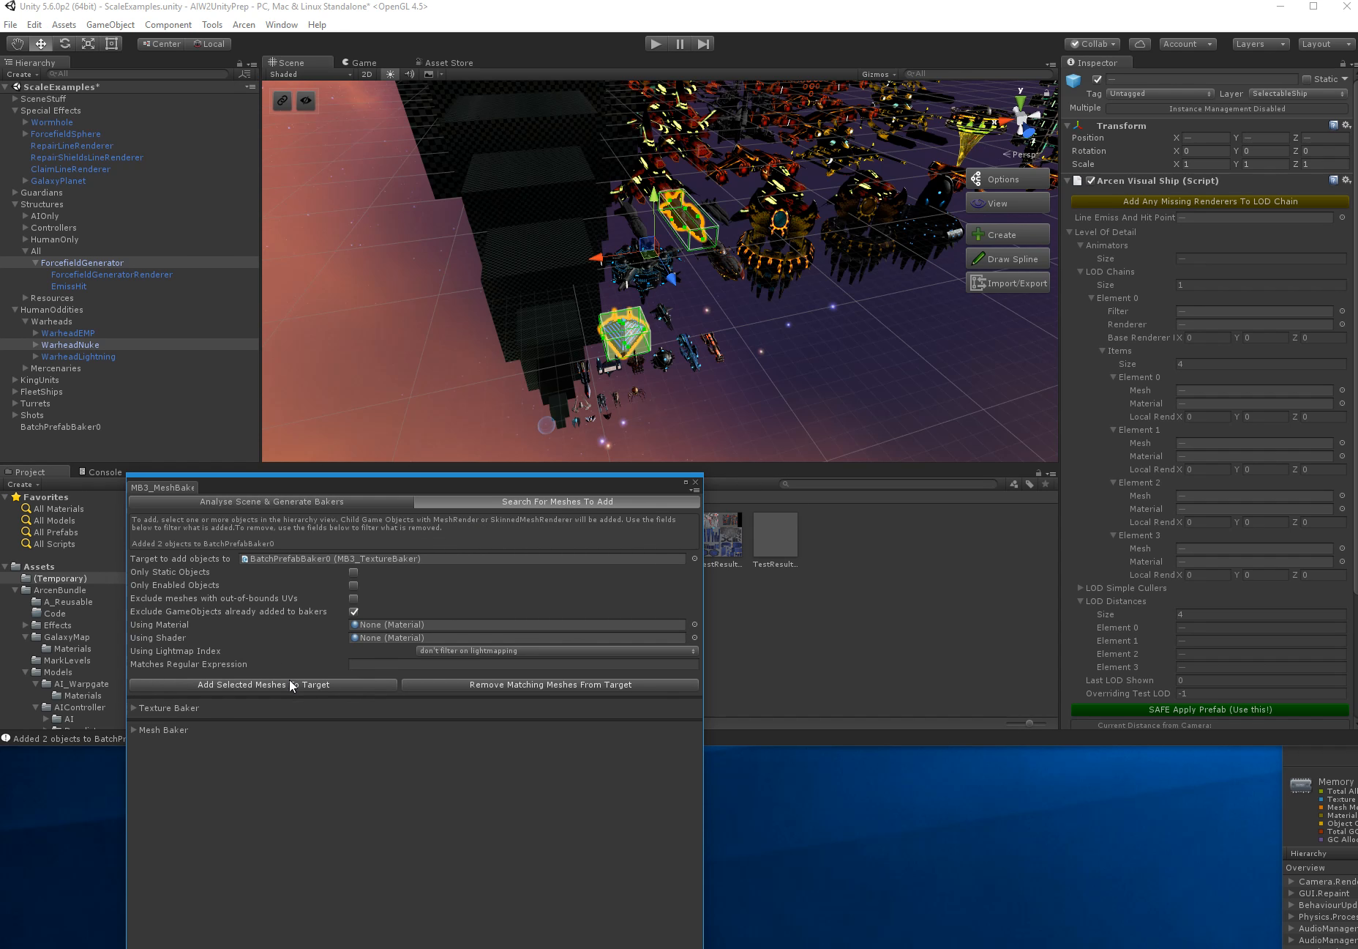
click(695, 482)
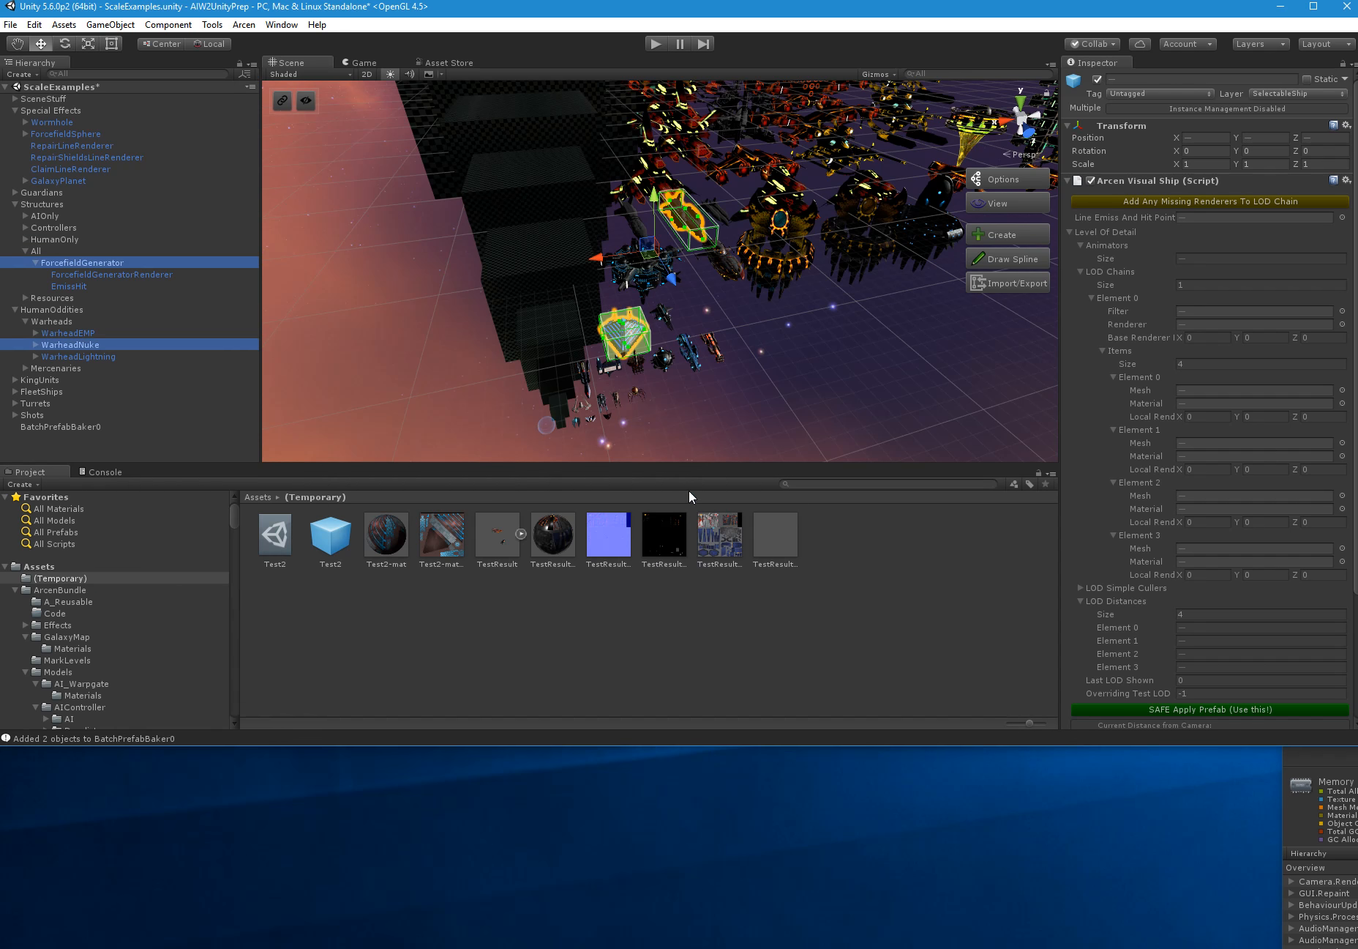
Set BatchPrefabBaker0's Max Tiling Bake Size to 2048, turn off Force Power-Of-Two Atlas and turn on Consider Mesh UVs
click(65, 423)
scroll(1232, 591, down, 5)
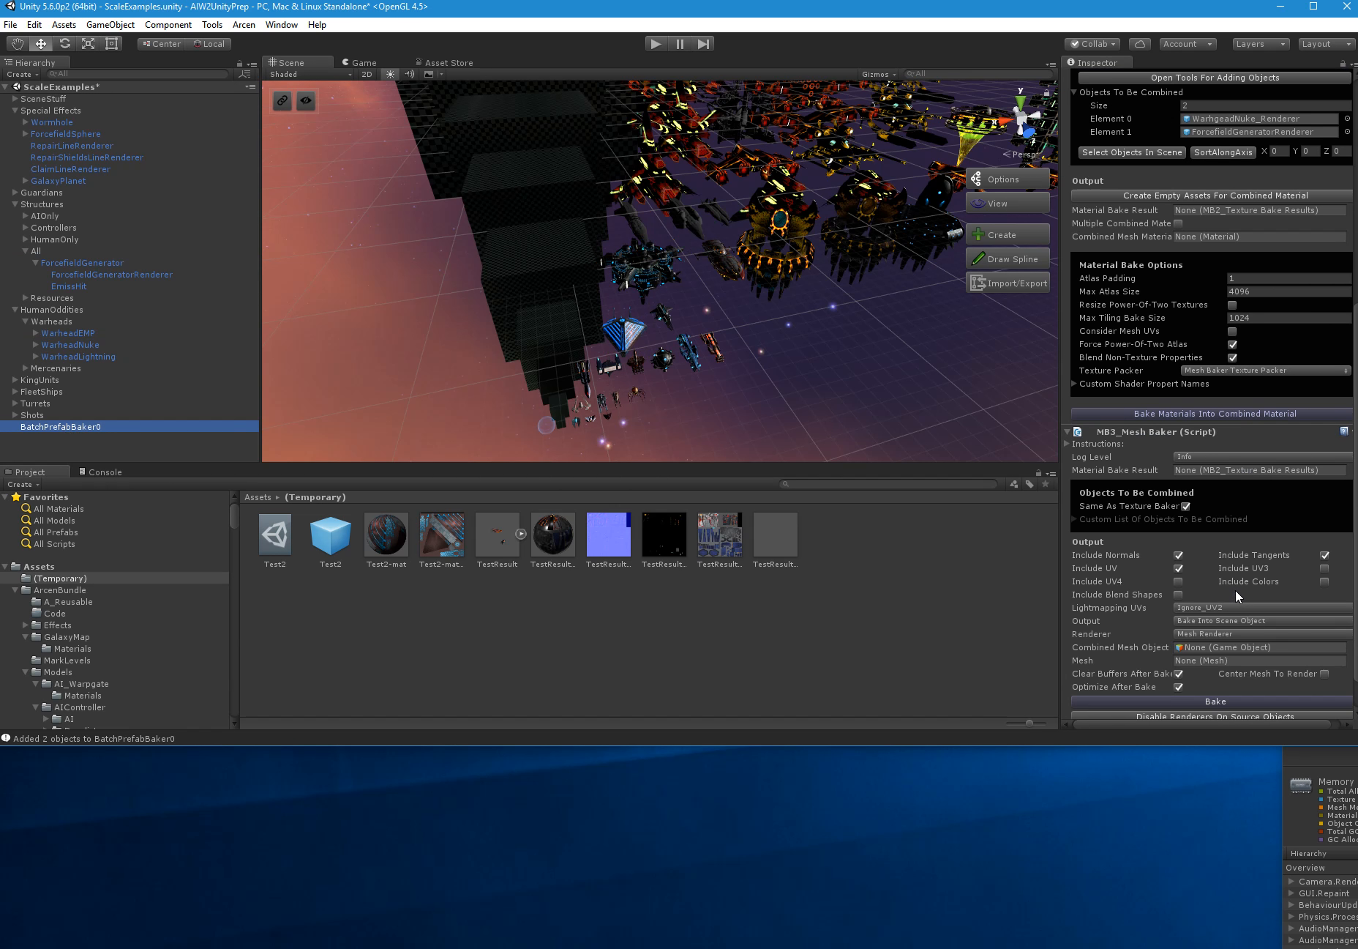
scroll(1235, 595, up, 4)
click(1277, 495)
text(2048)
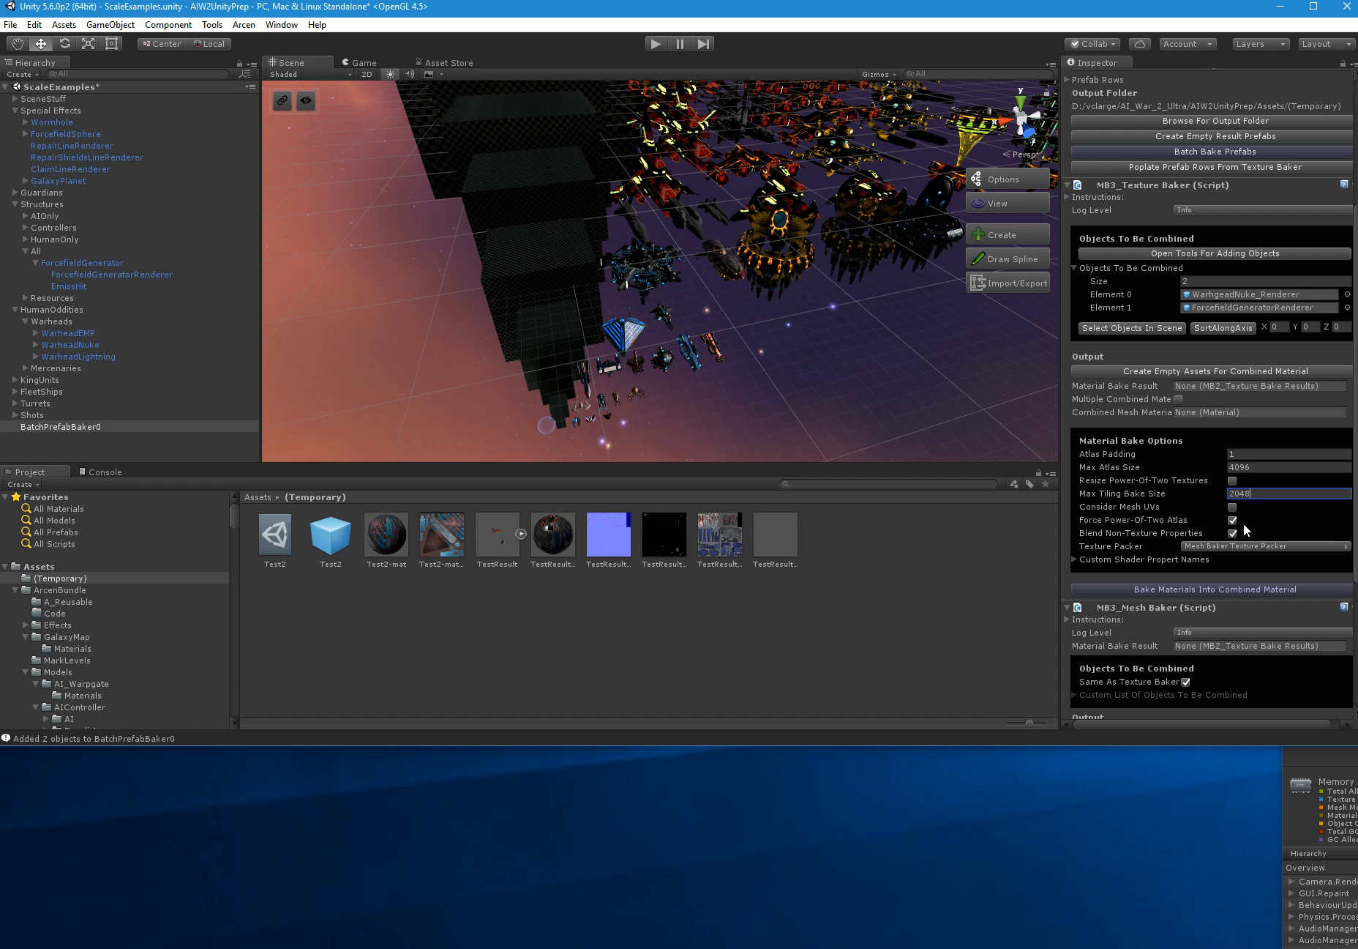
click(1233, 521)
click(1232, 507)
Assign the Test2 asset as the texture baker's Material Bake Result and try to bake the materials into the combined material
drag(391, 549, 1207, 386)
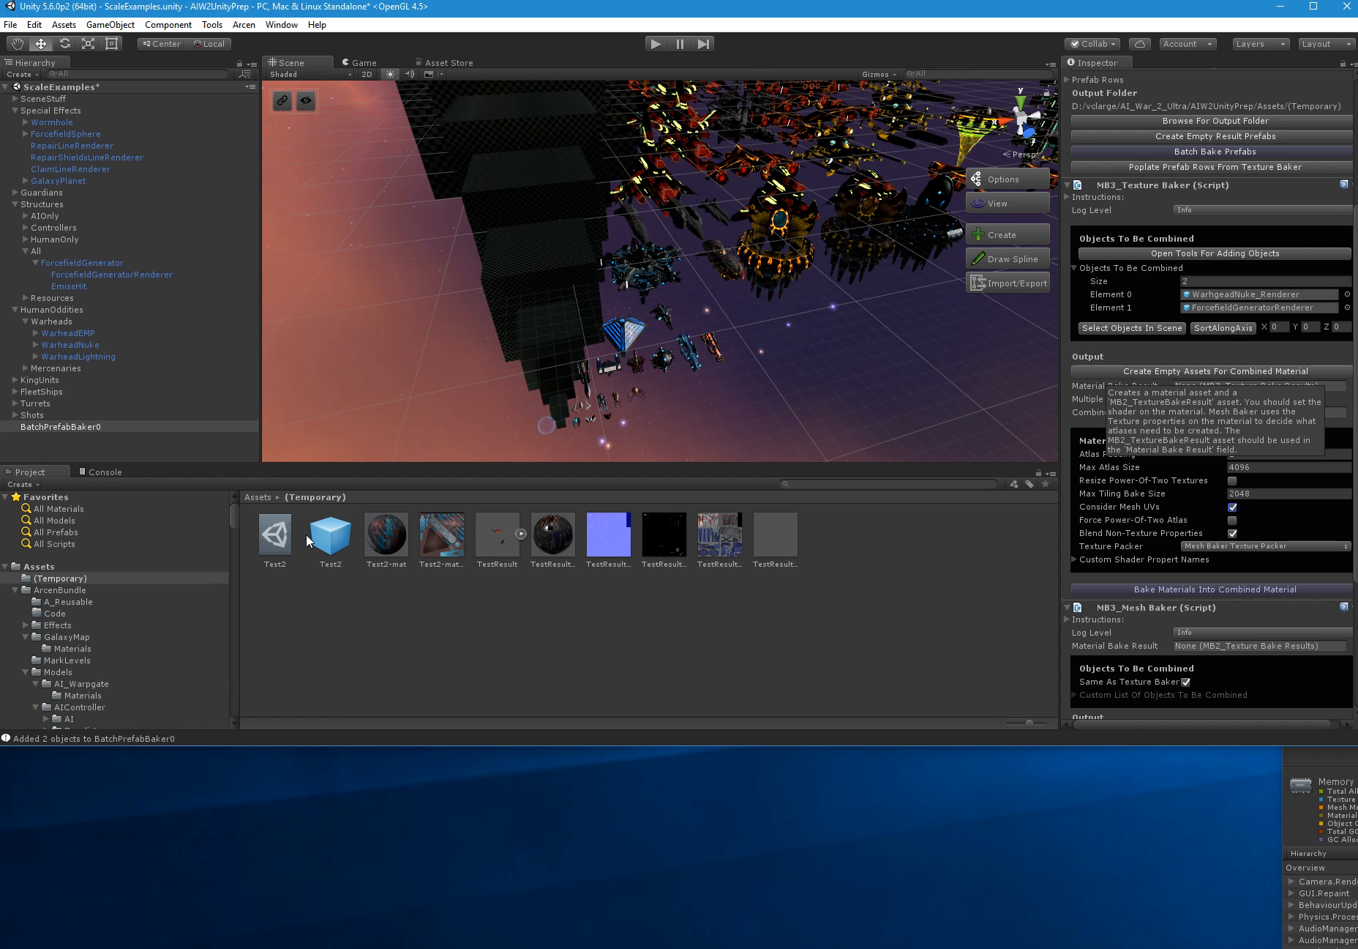
drag(275, 535, 1255, 386)
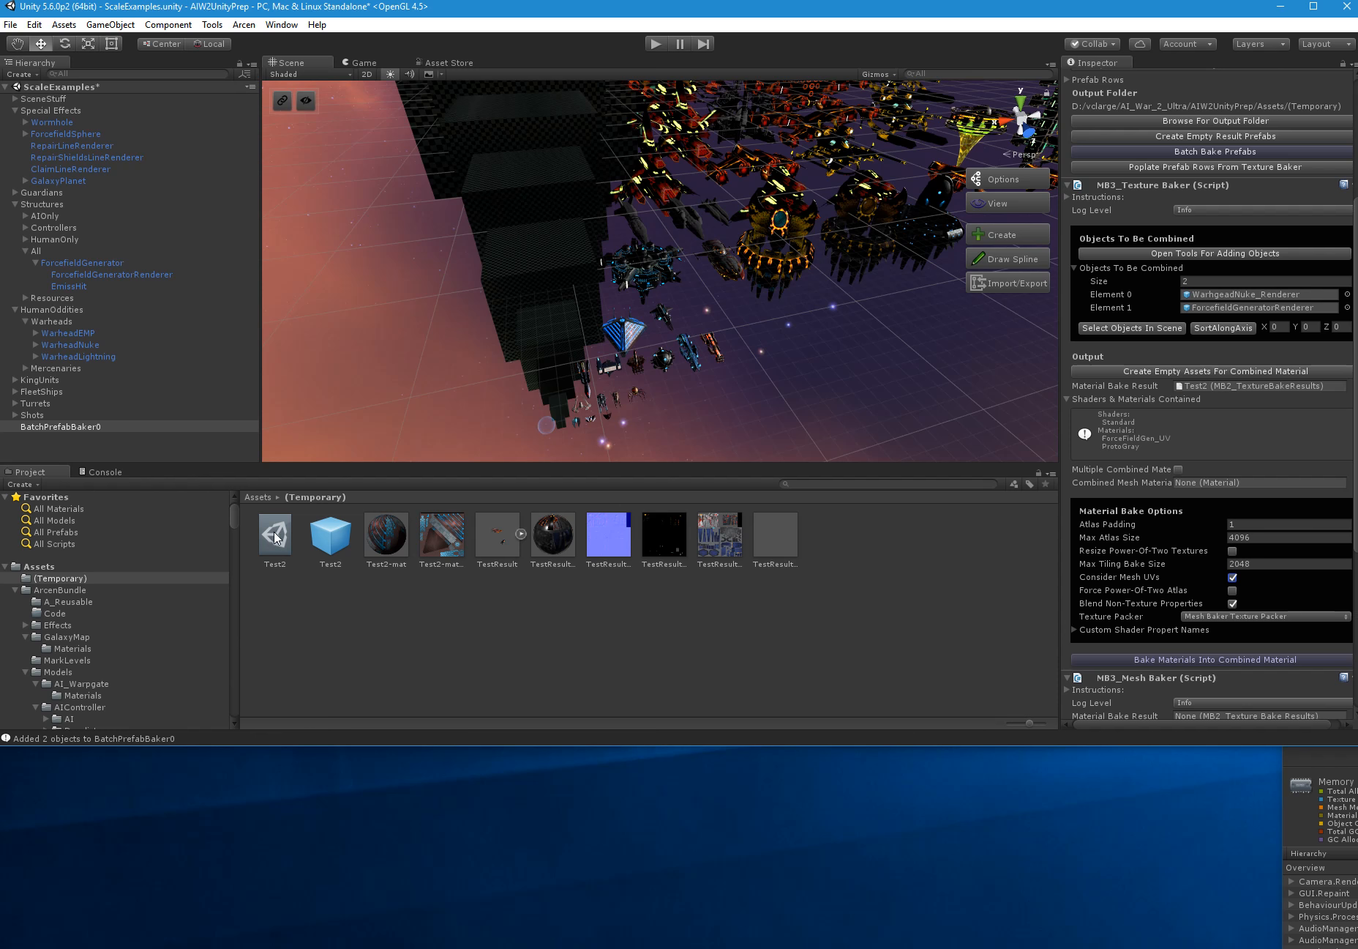
scroll(1227, 542, down, 3)
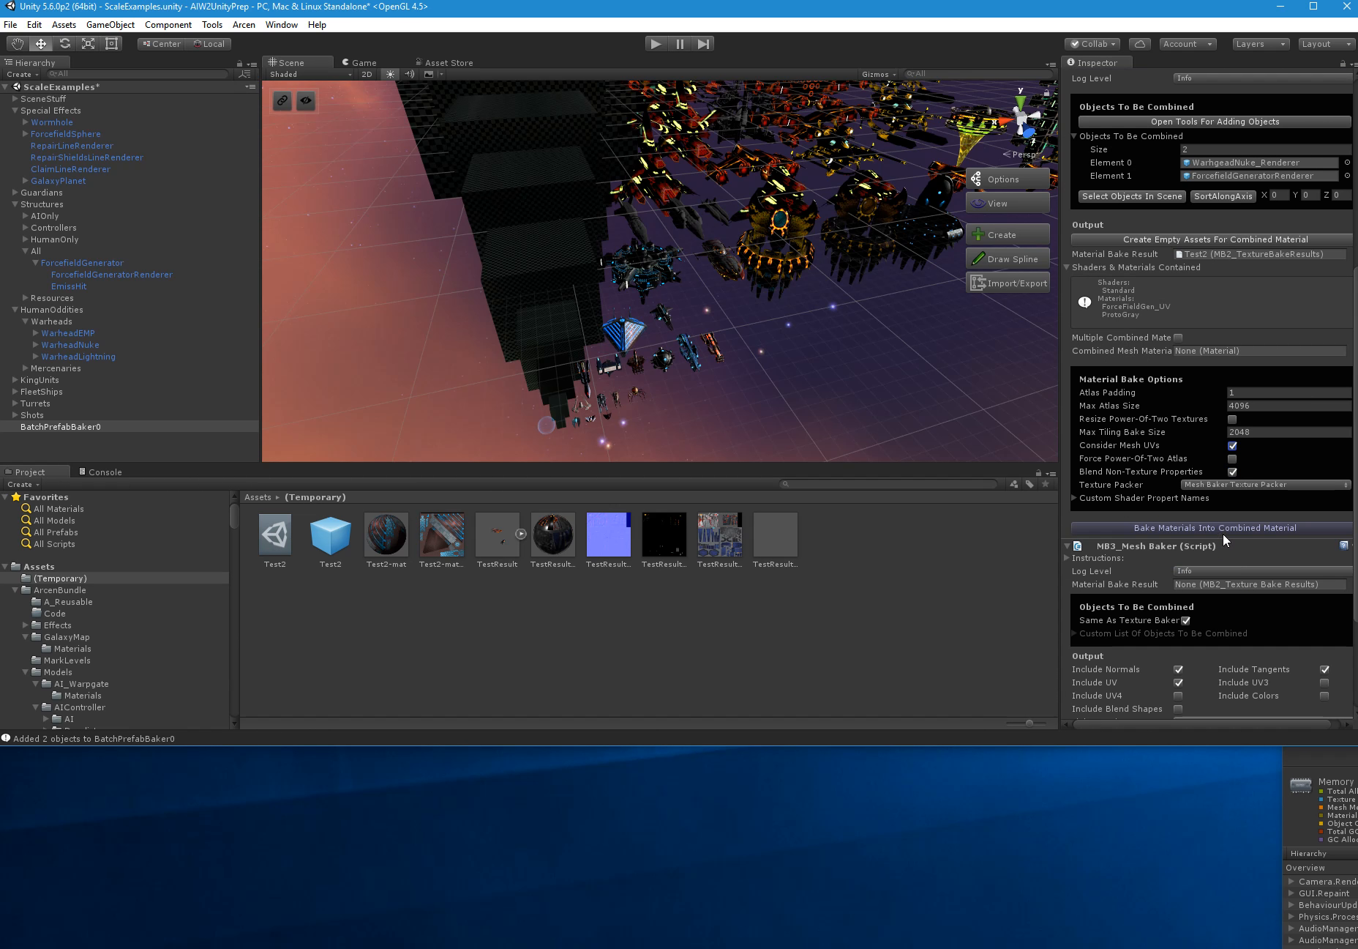
click(1208, 527)
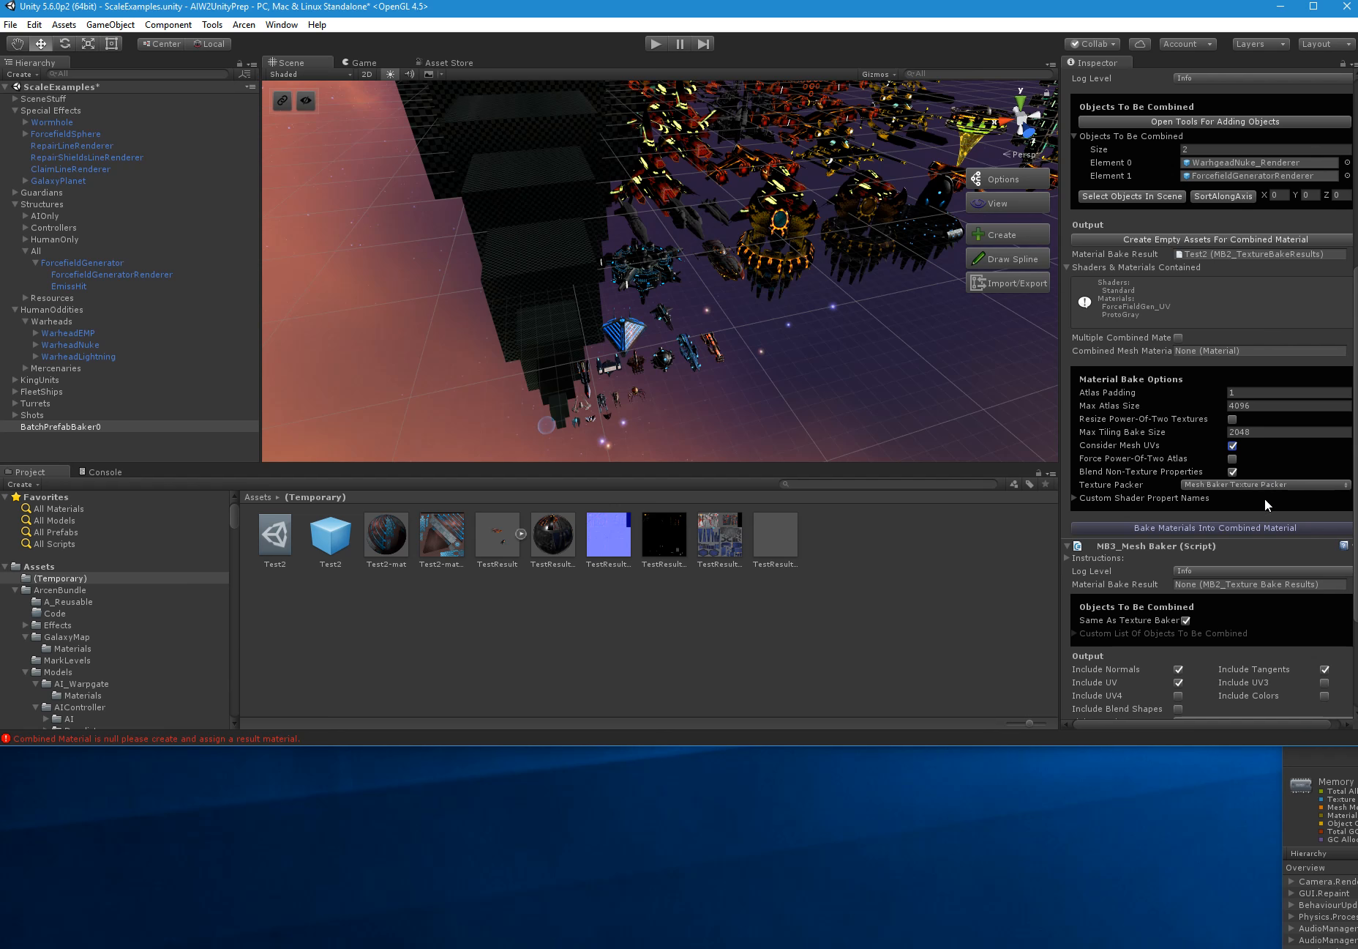
scroll(1266, 508, up, 3)
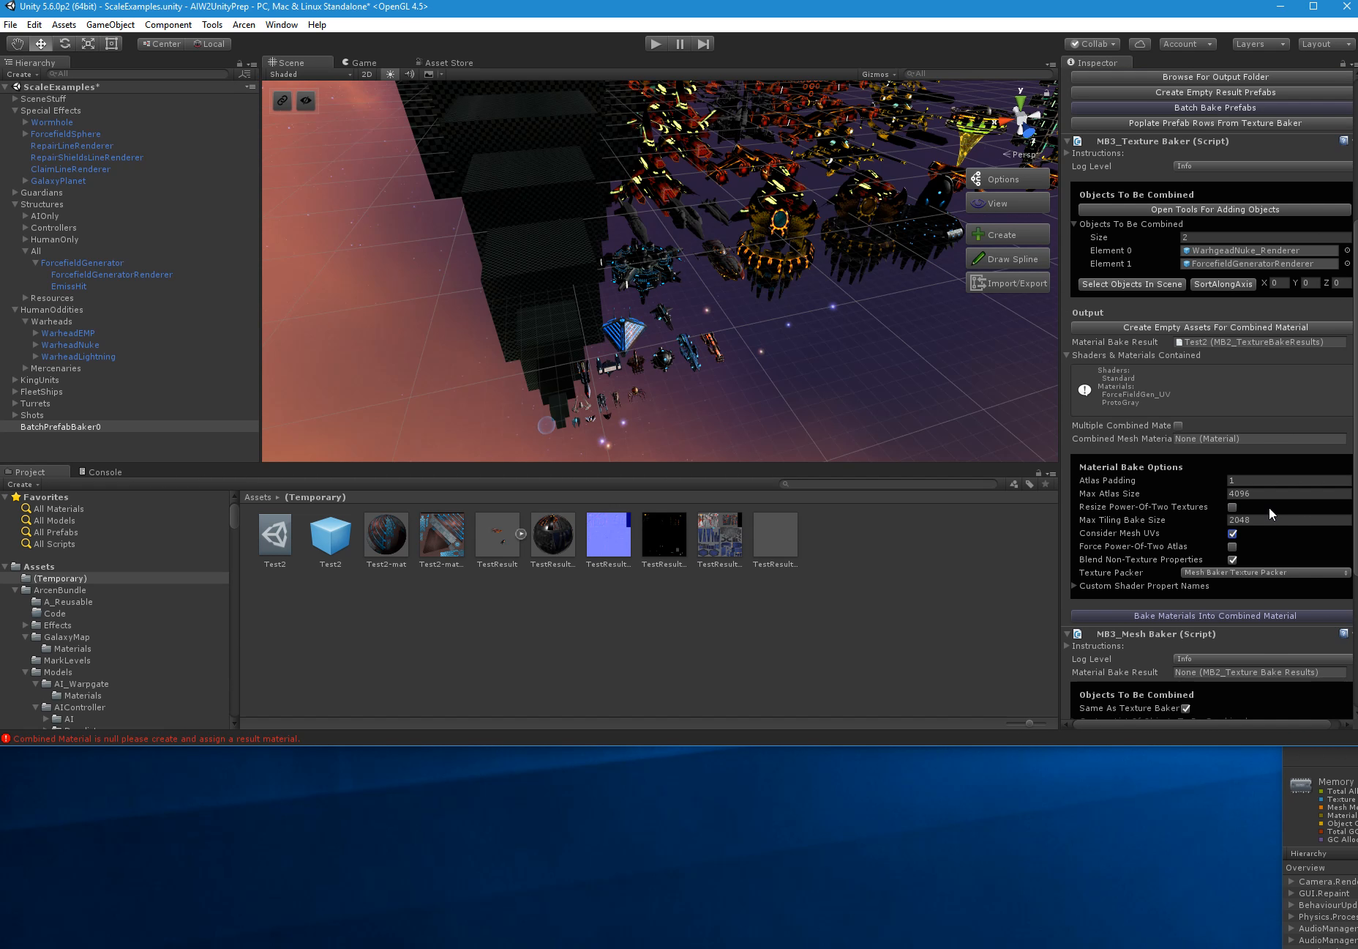
scroll(1266, 512, down, 1)
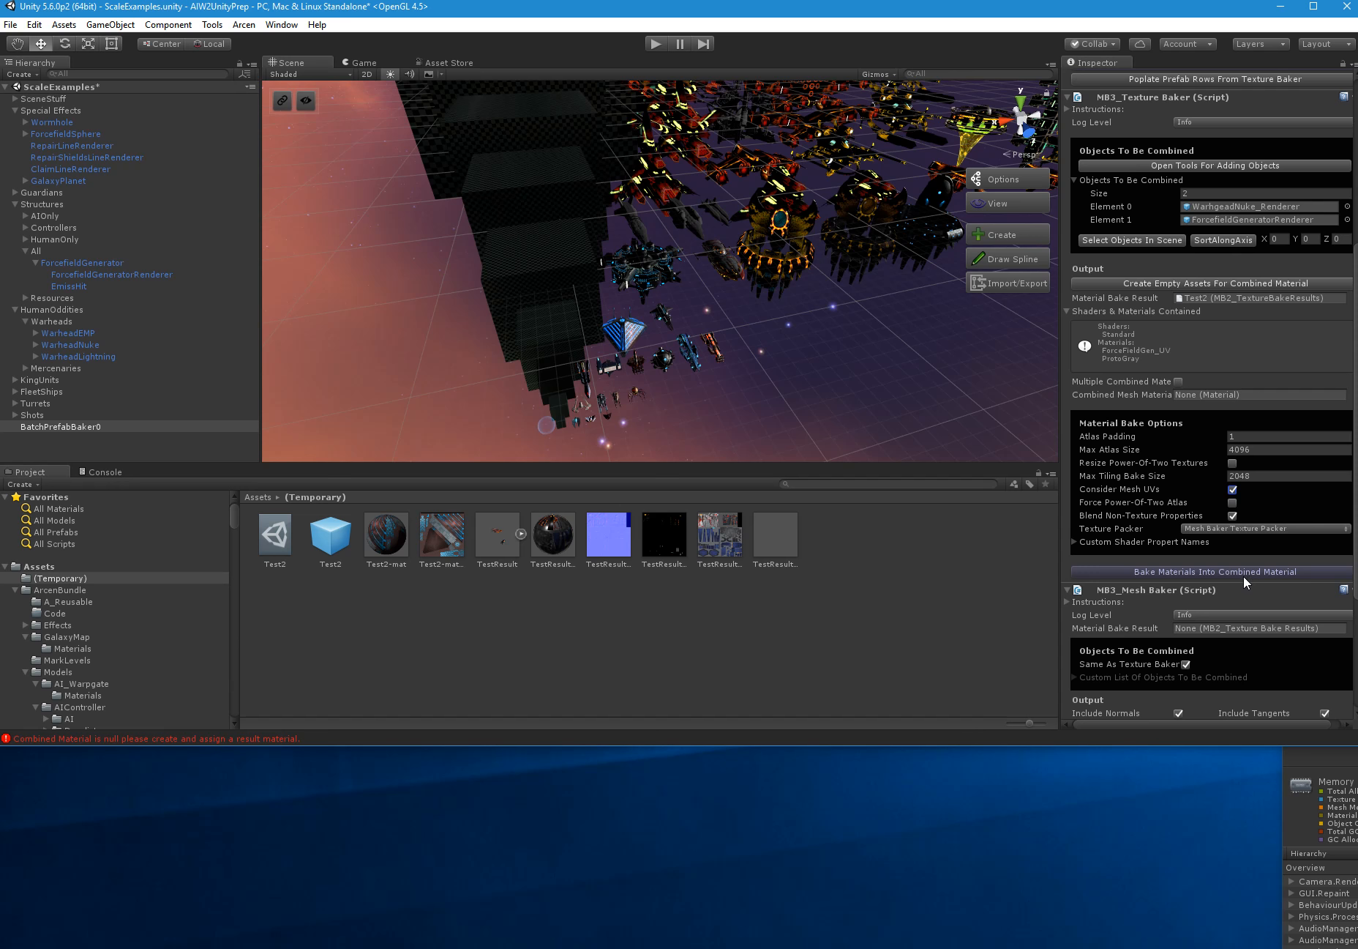
scroll(1243, 576, down, 5)
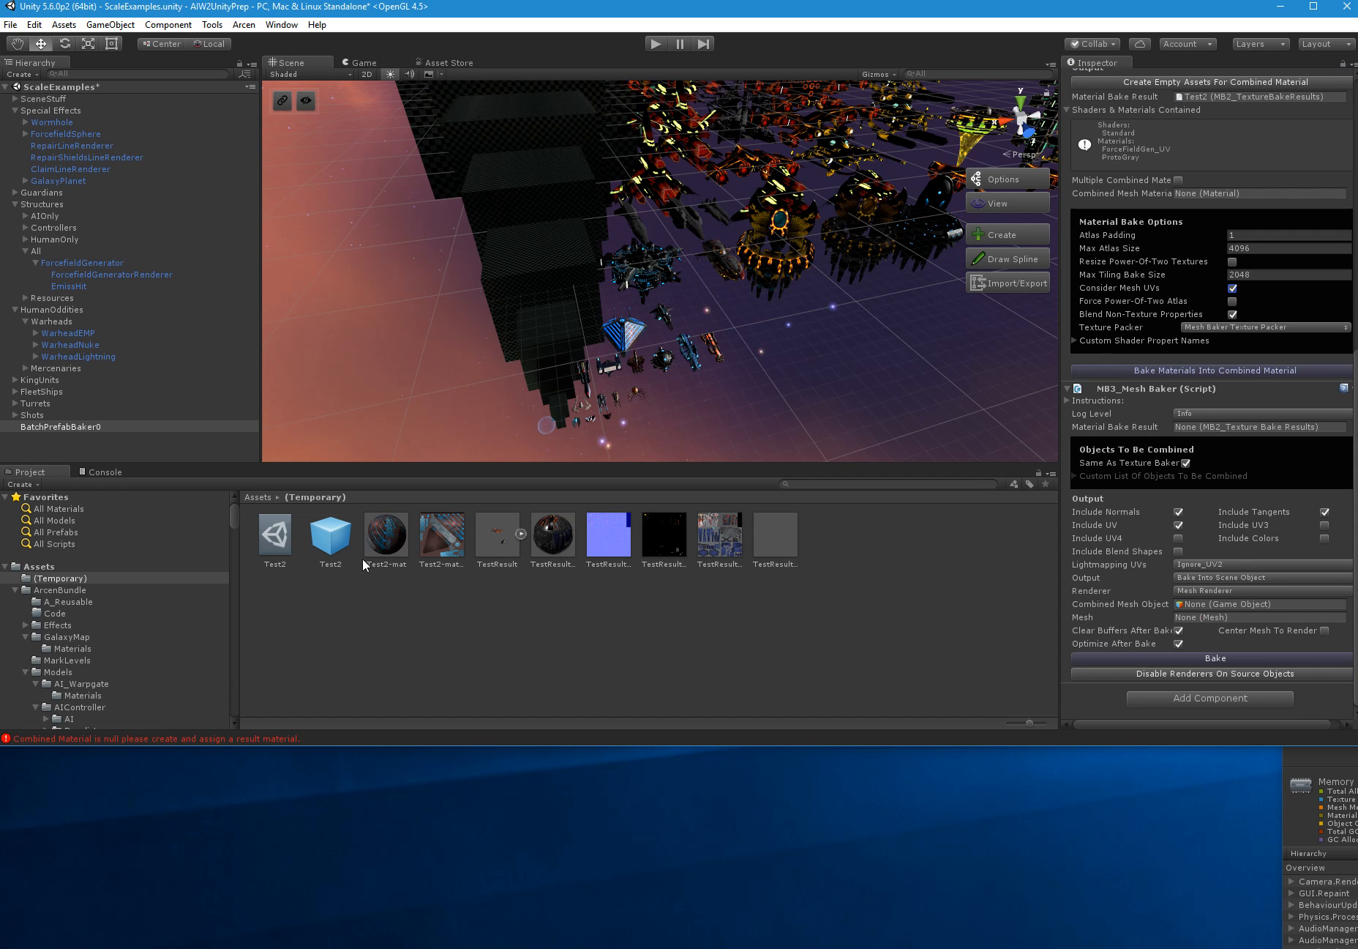
Create empty combined-material assets named Test3 in the (Temporary) folder and bake the materials into the combined material
drag(387, 551, 1212, 429)
scroll(1276, 417, up, 5)
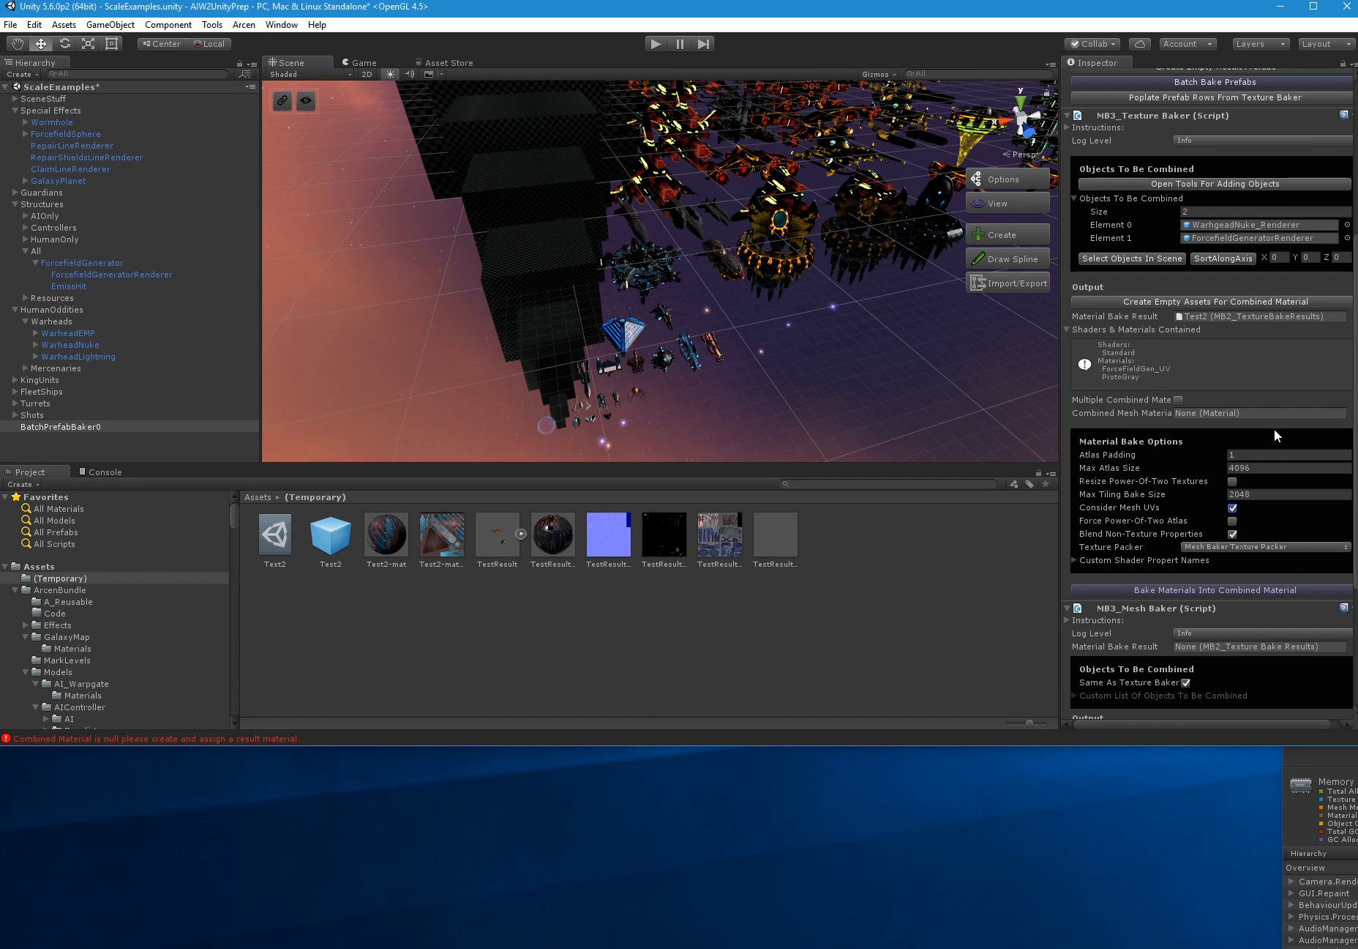
click(1223, 300)
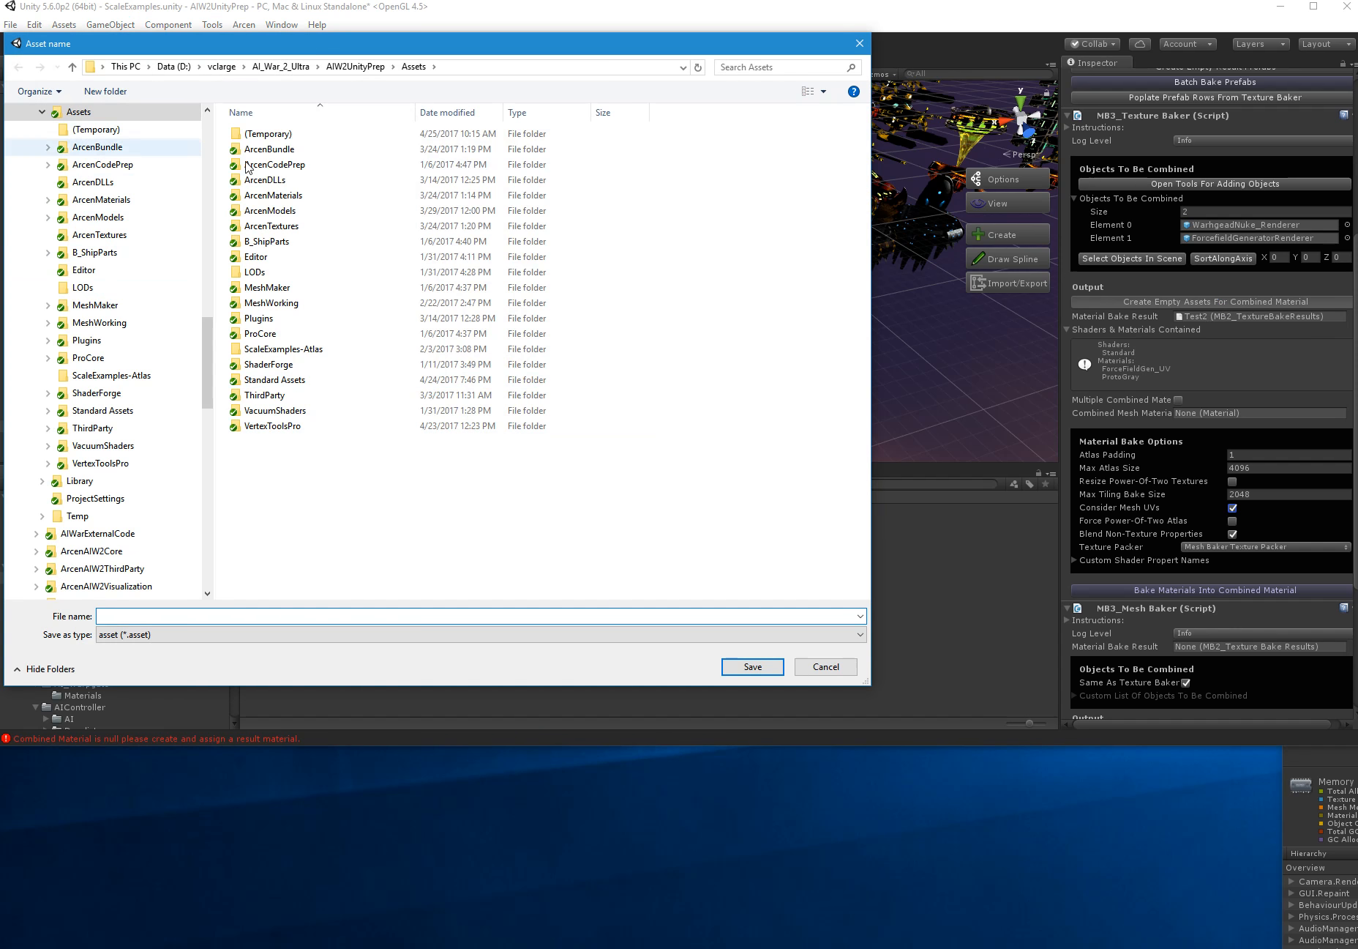
double_click(268, 133)
click(231, 615)
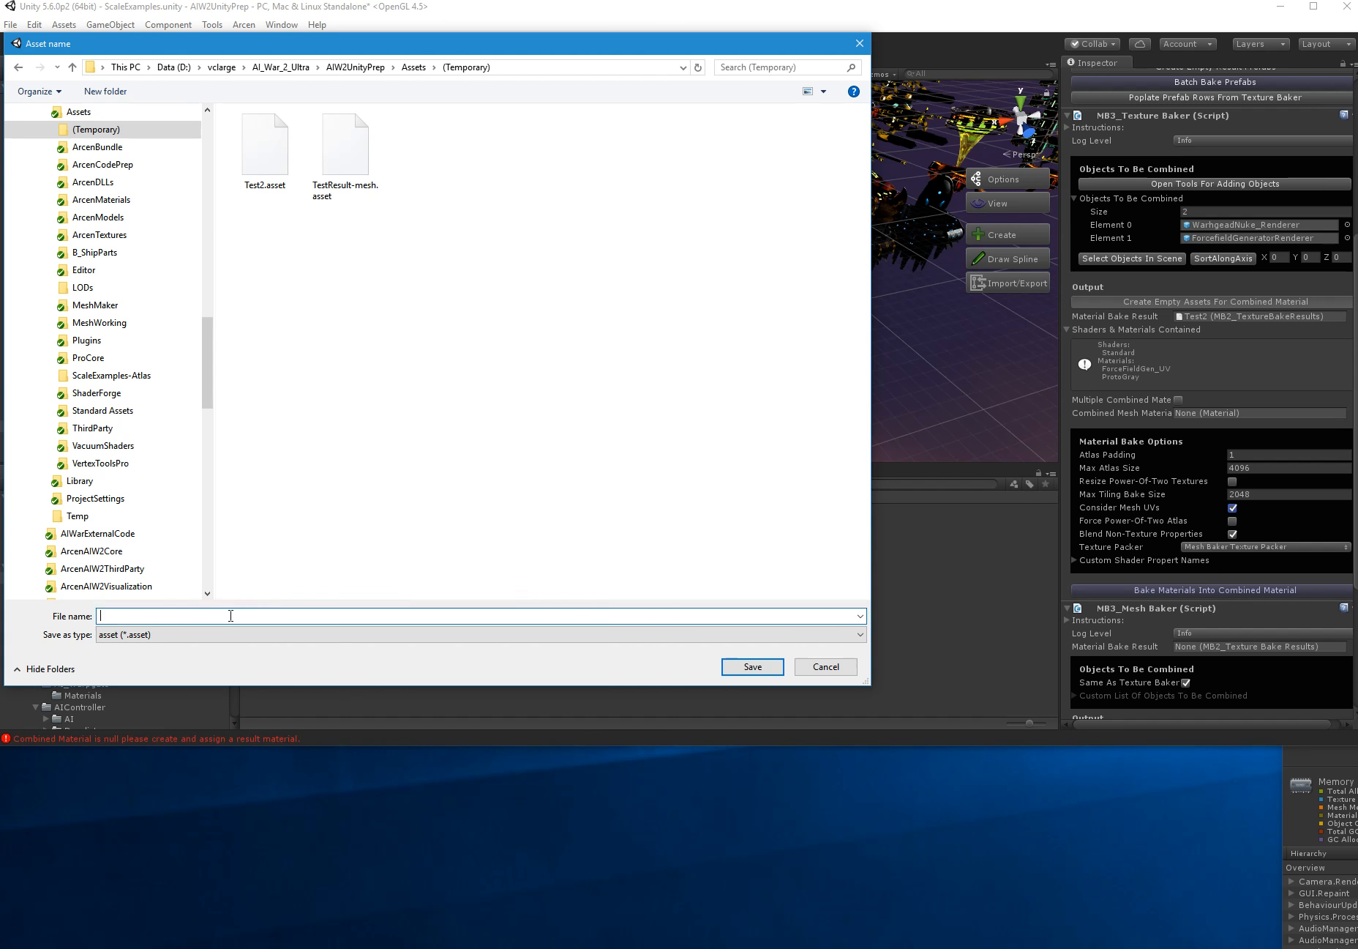
text(Test3)
key(Return)
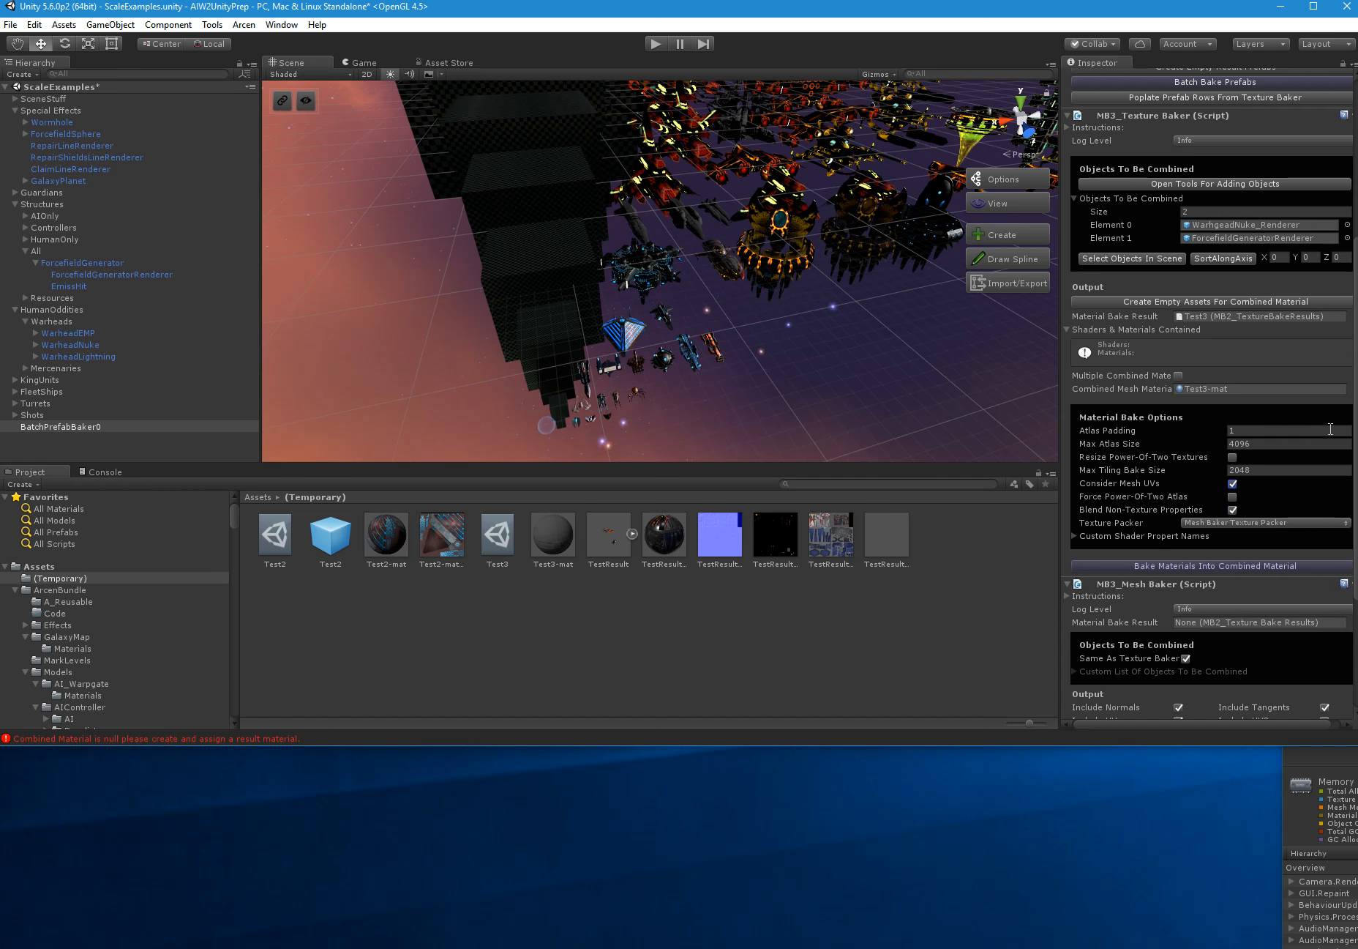
click(1248, 565)
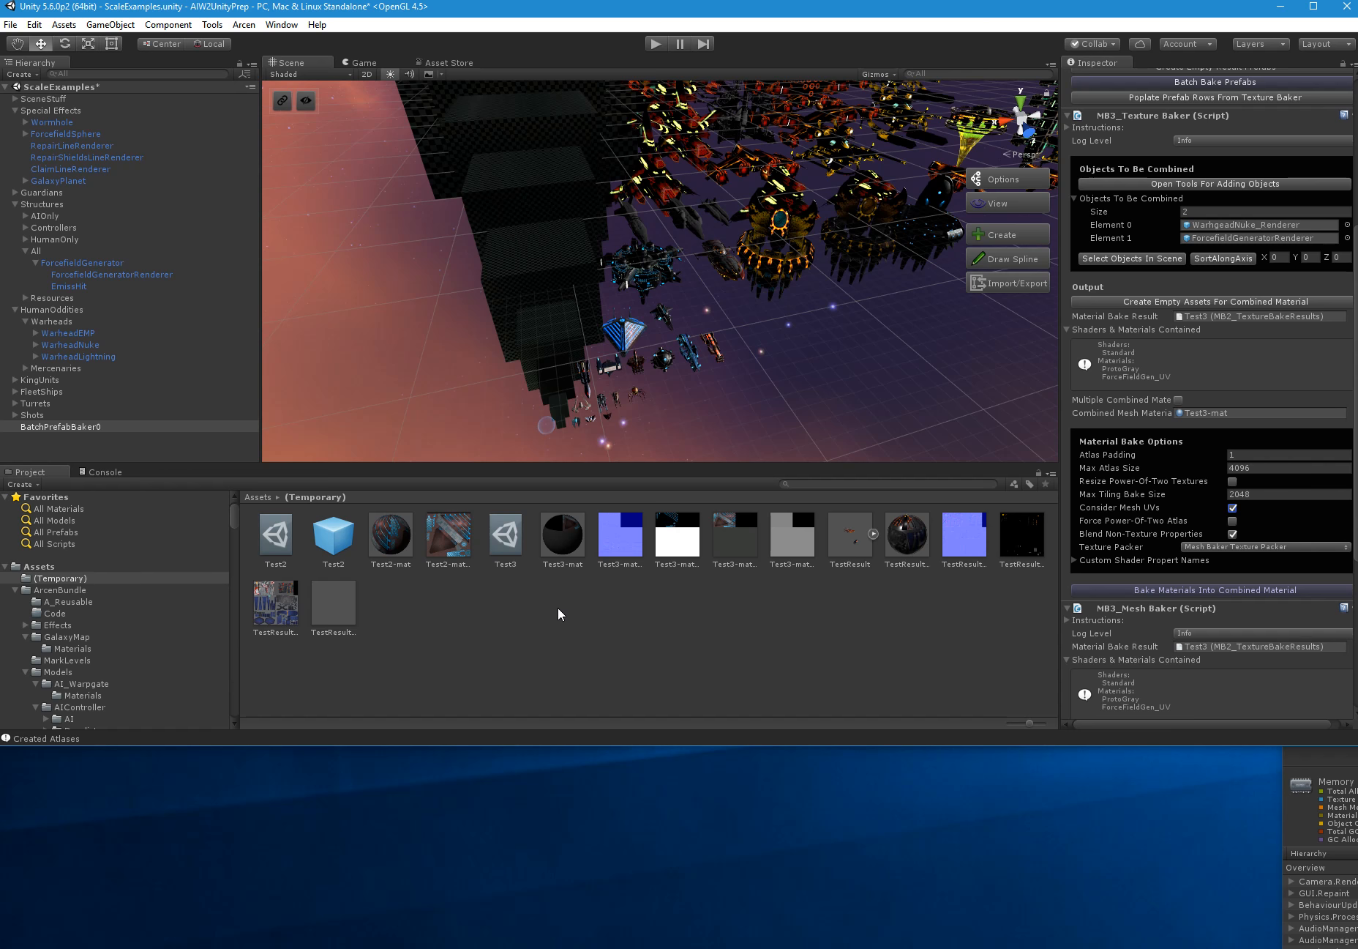
Create an empty game object named Test3Obj in the scene and save it as a prefab in the (Temporary) folder
scroll(1235, 610, down, 6)
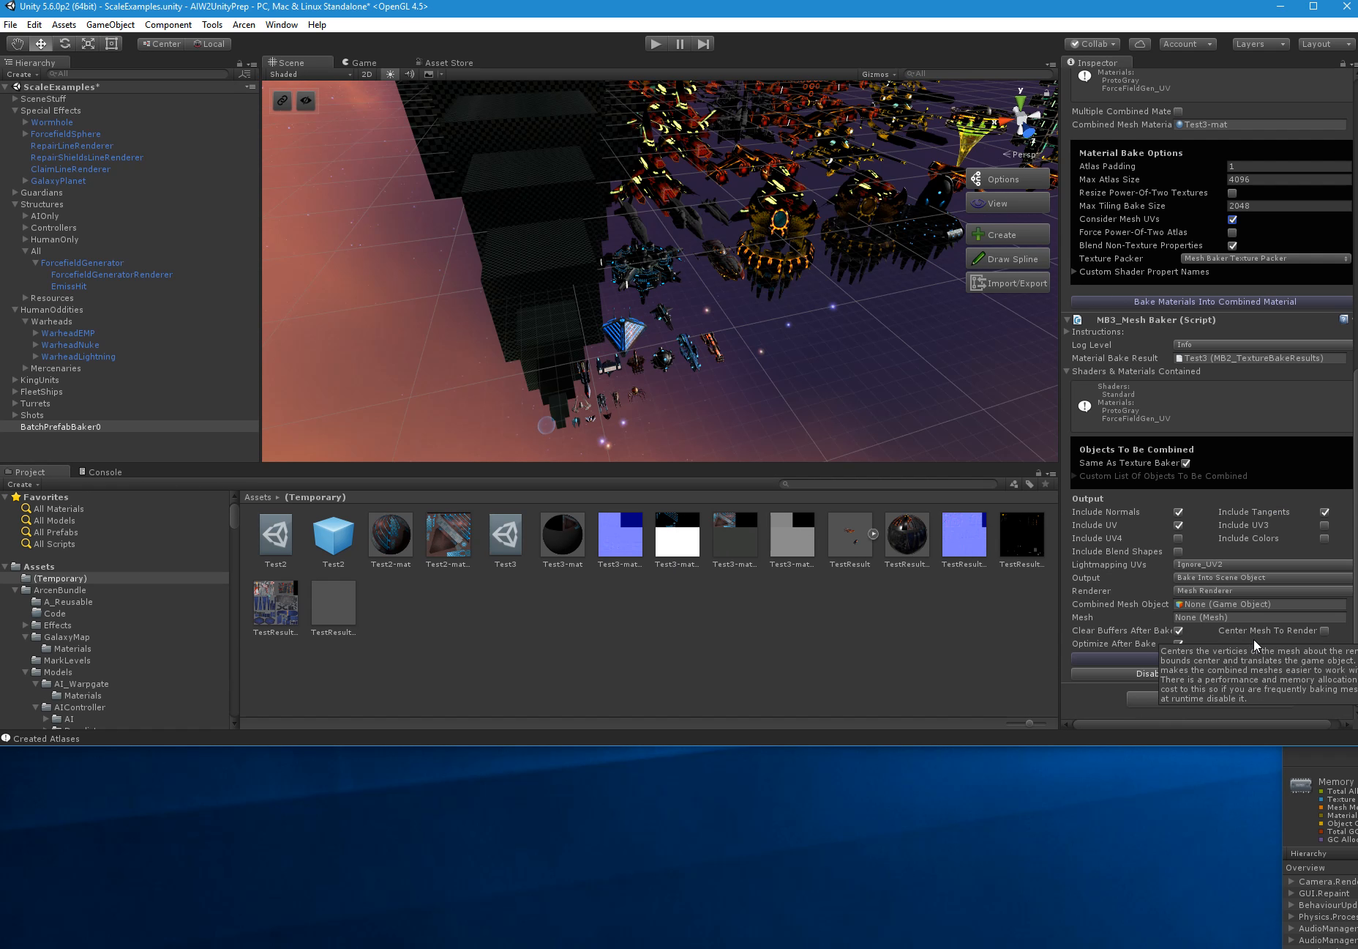
click(28, 443)
right_click(36, 441)
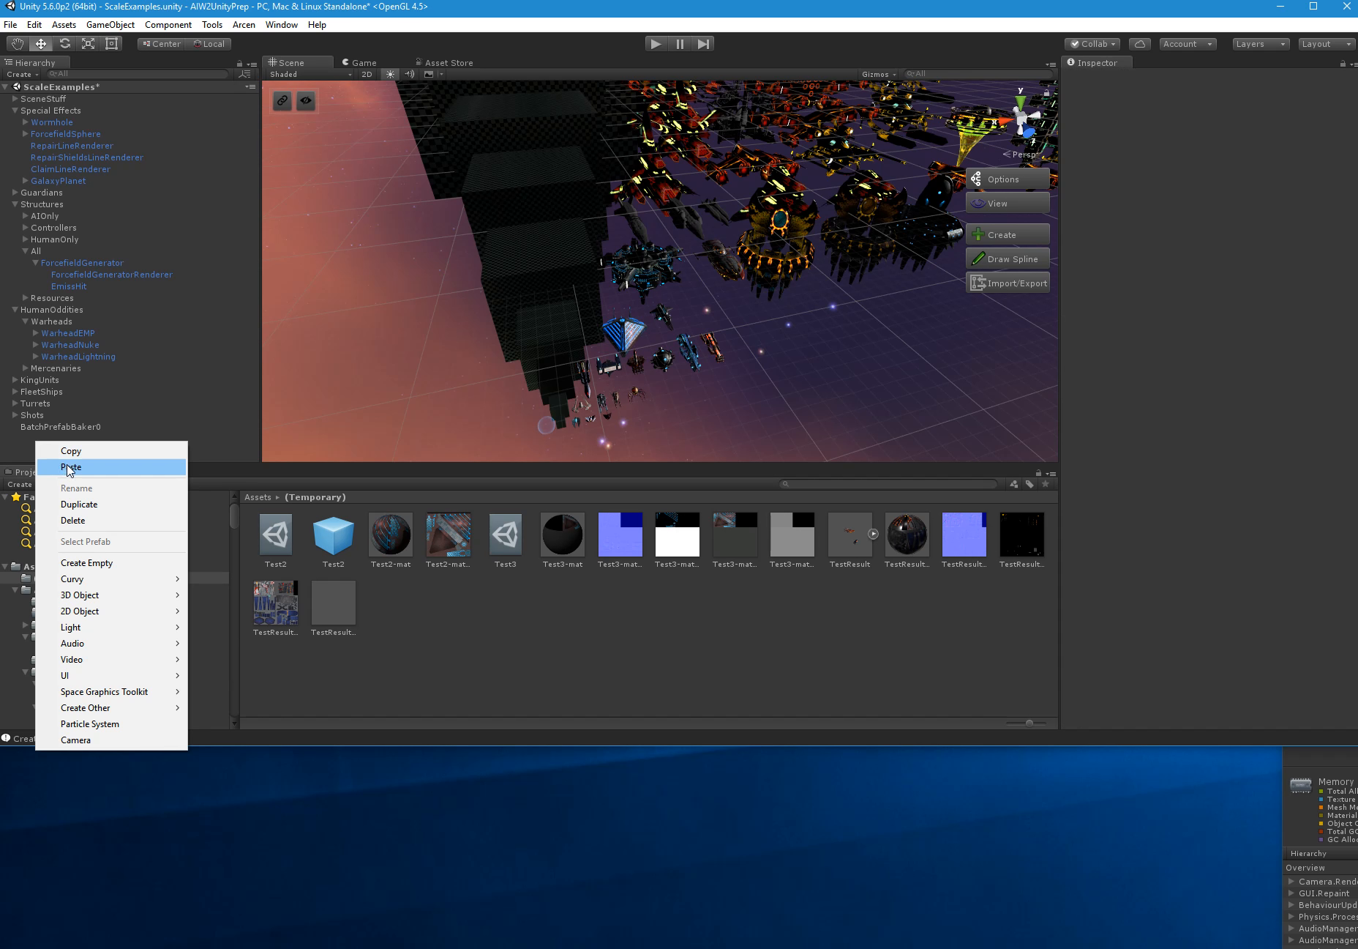
click(108, 564)
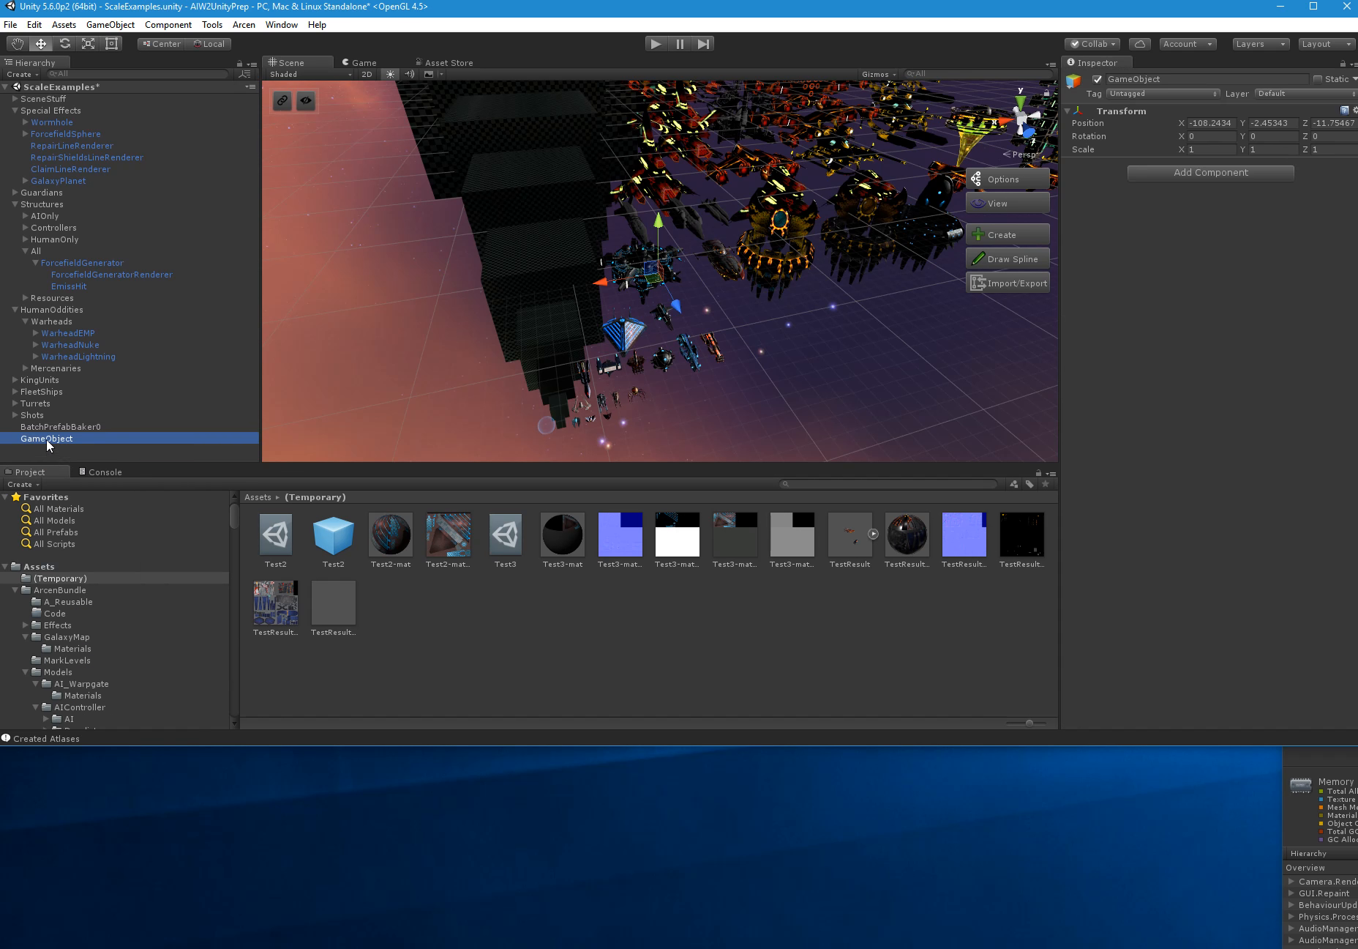
text(Test)
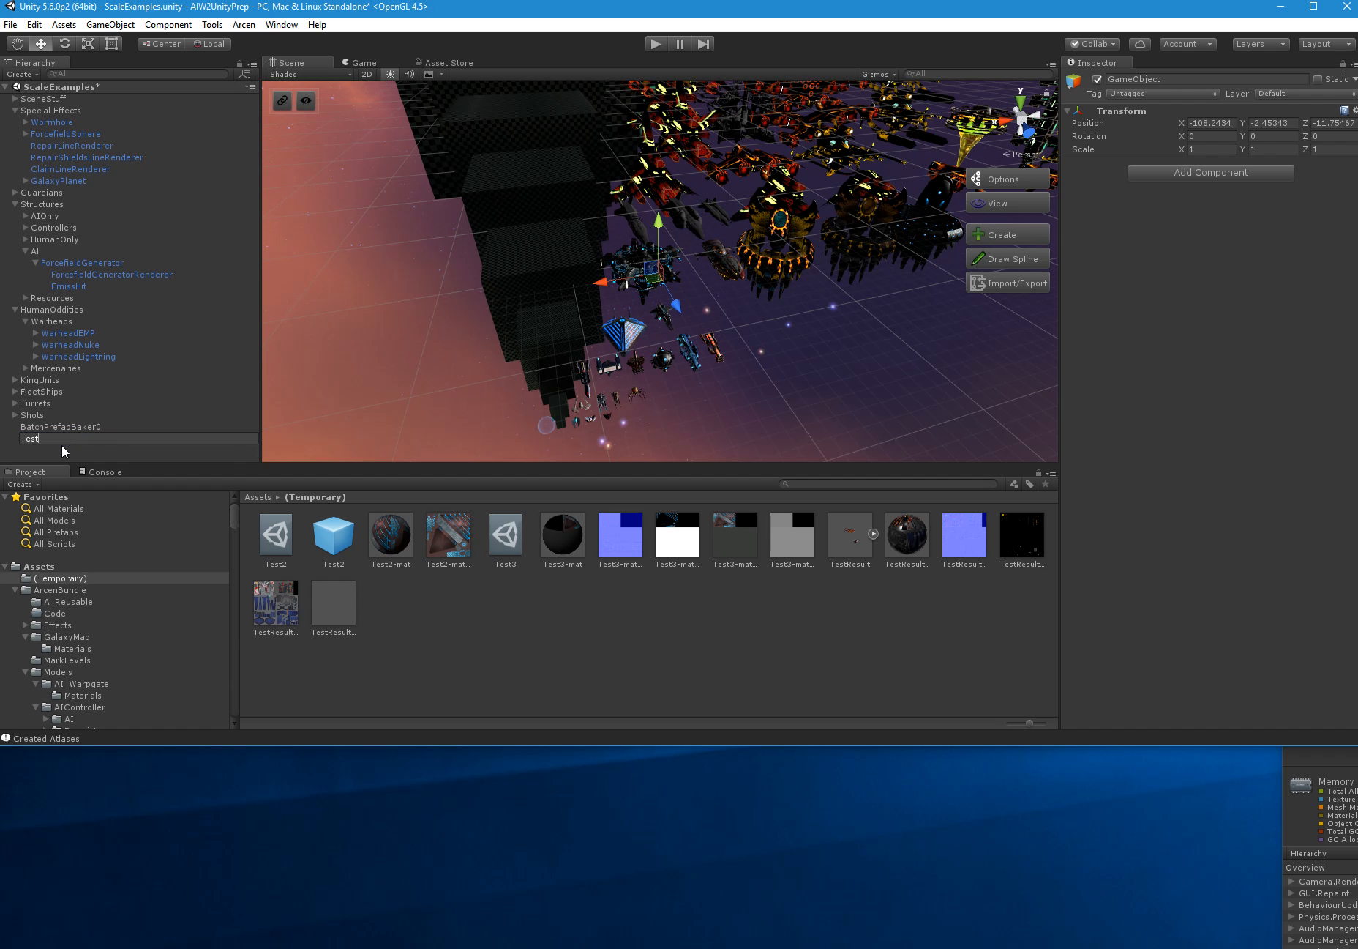
text(3Ob)
text(j)
key(Return)
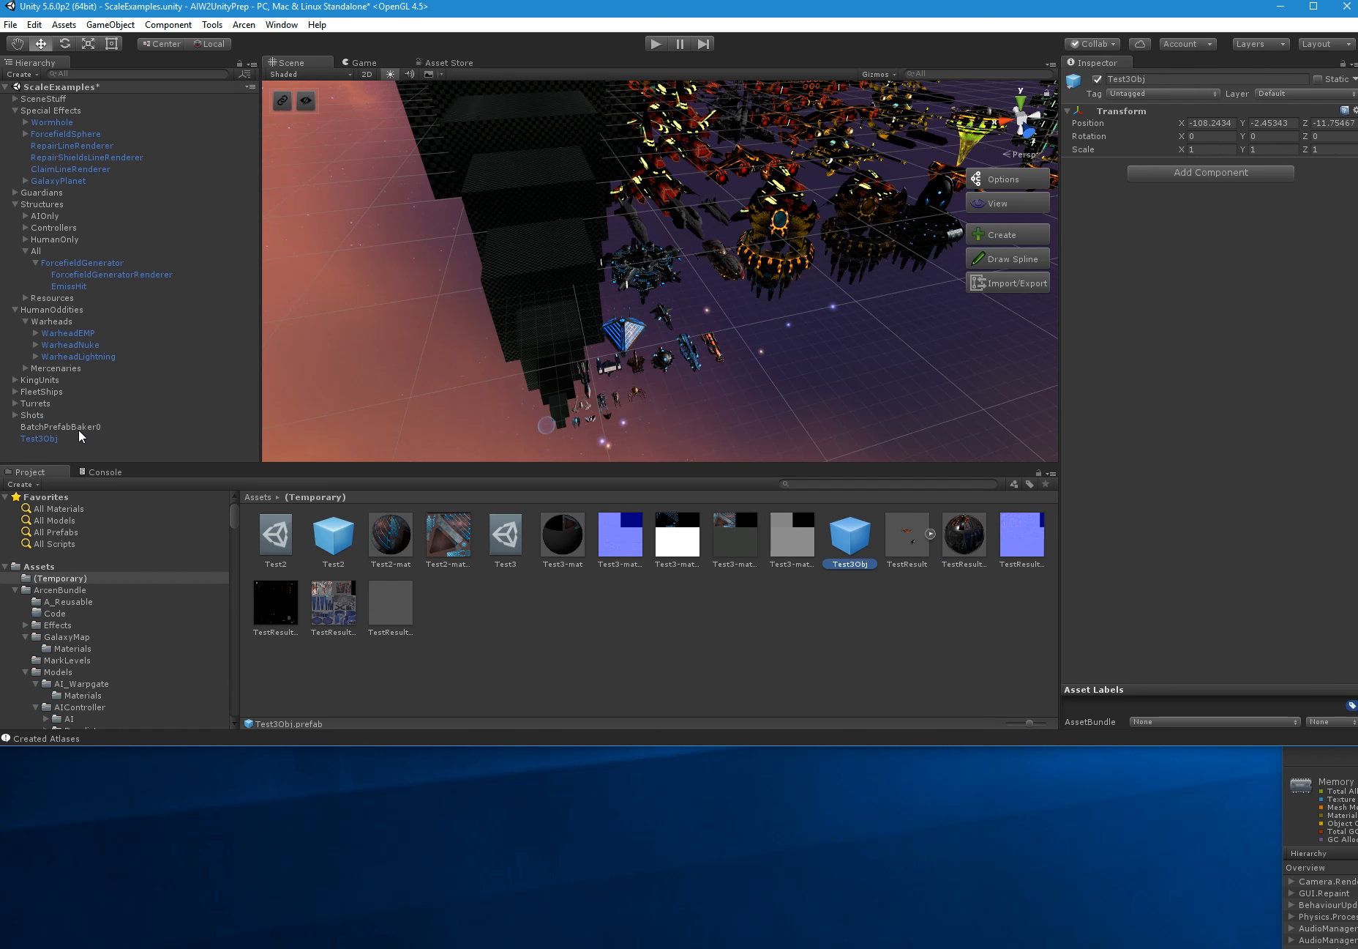
Set BatchPrefabBaker0's mesh output to Bake Into Prefab, turn on Center Mesh To Render, and try to bake into the scene's Test3Obj
click(78, 427)
scroll(1288, 445, down, 10)
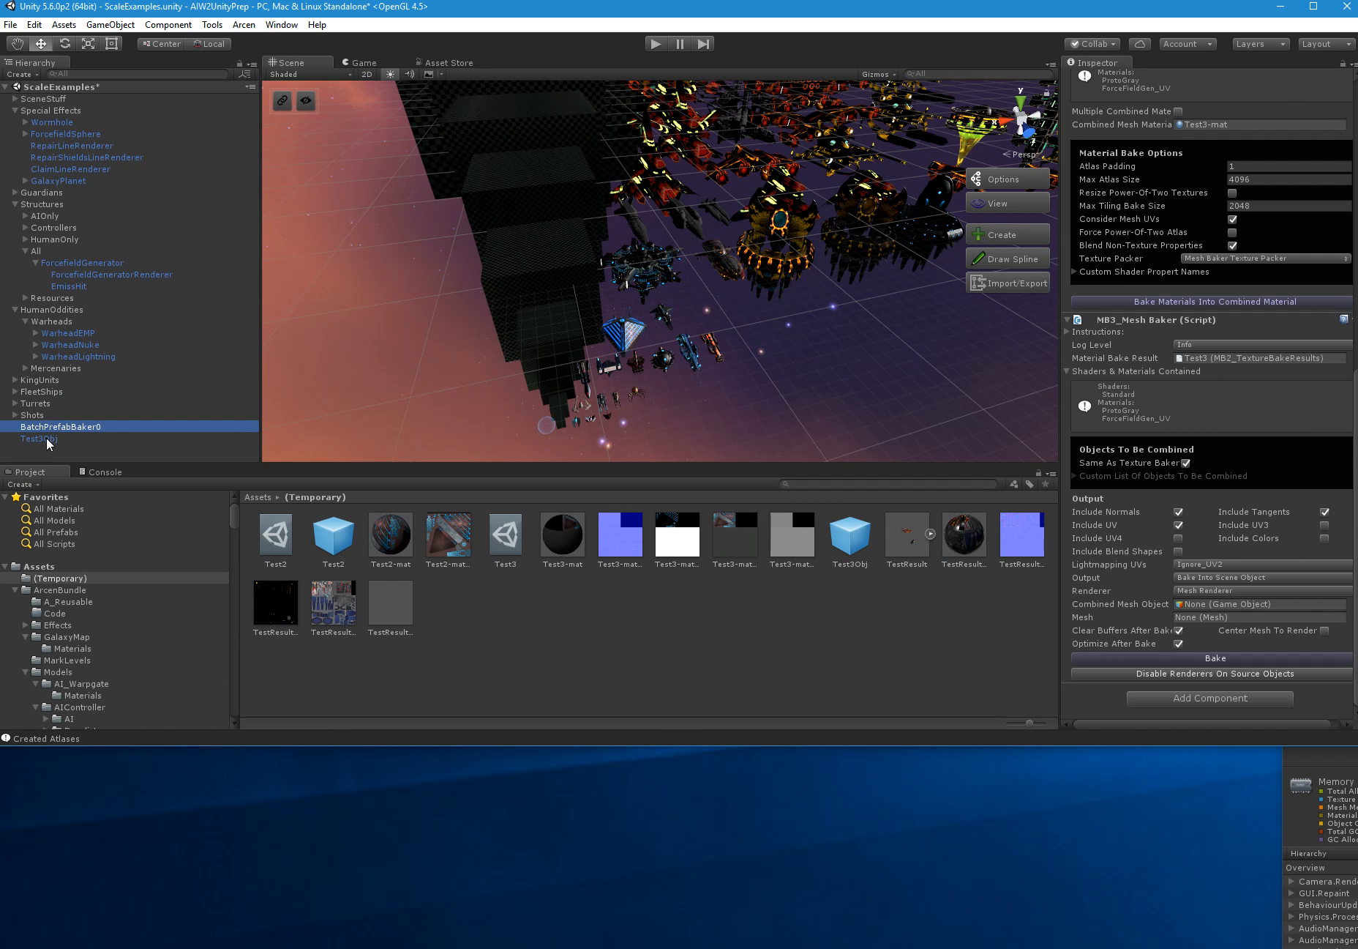
drag(48, 439, 1214, 604)
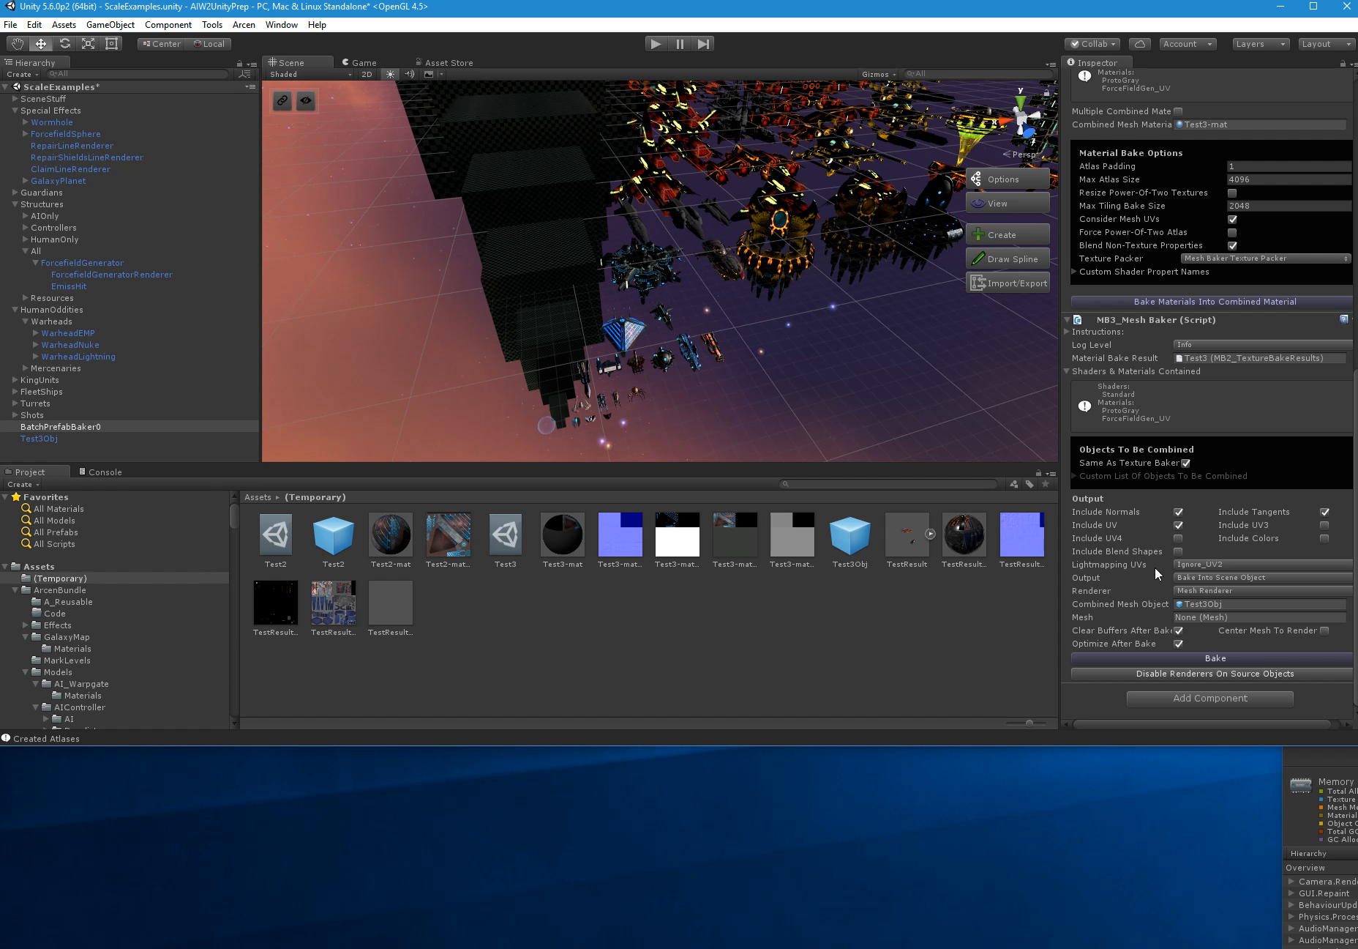
click(1243, 577)
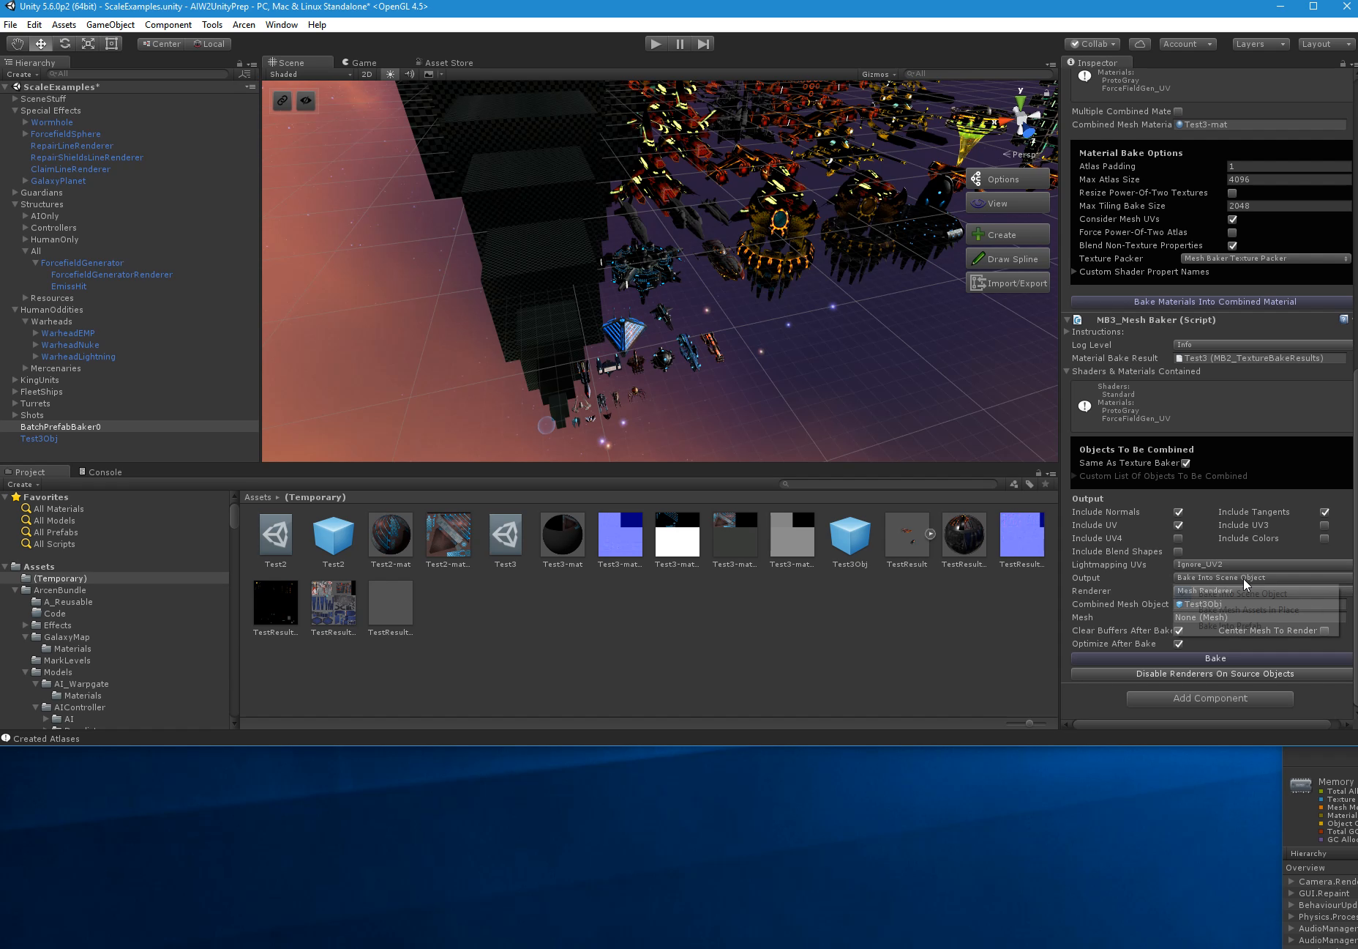
click(1221, 624)
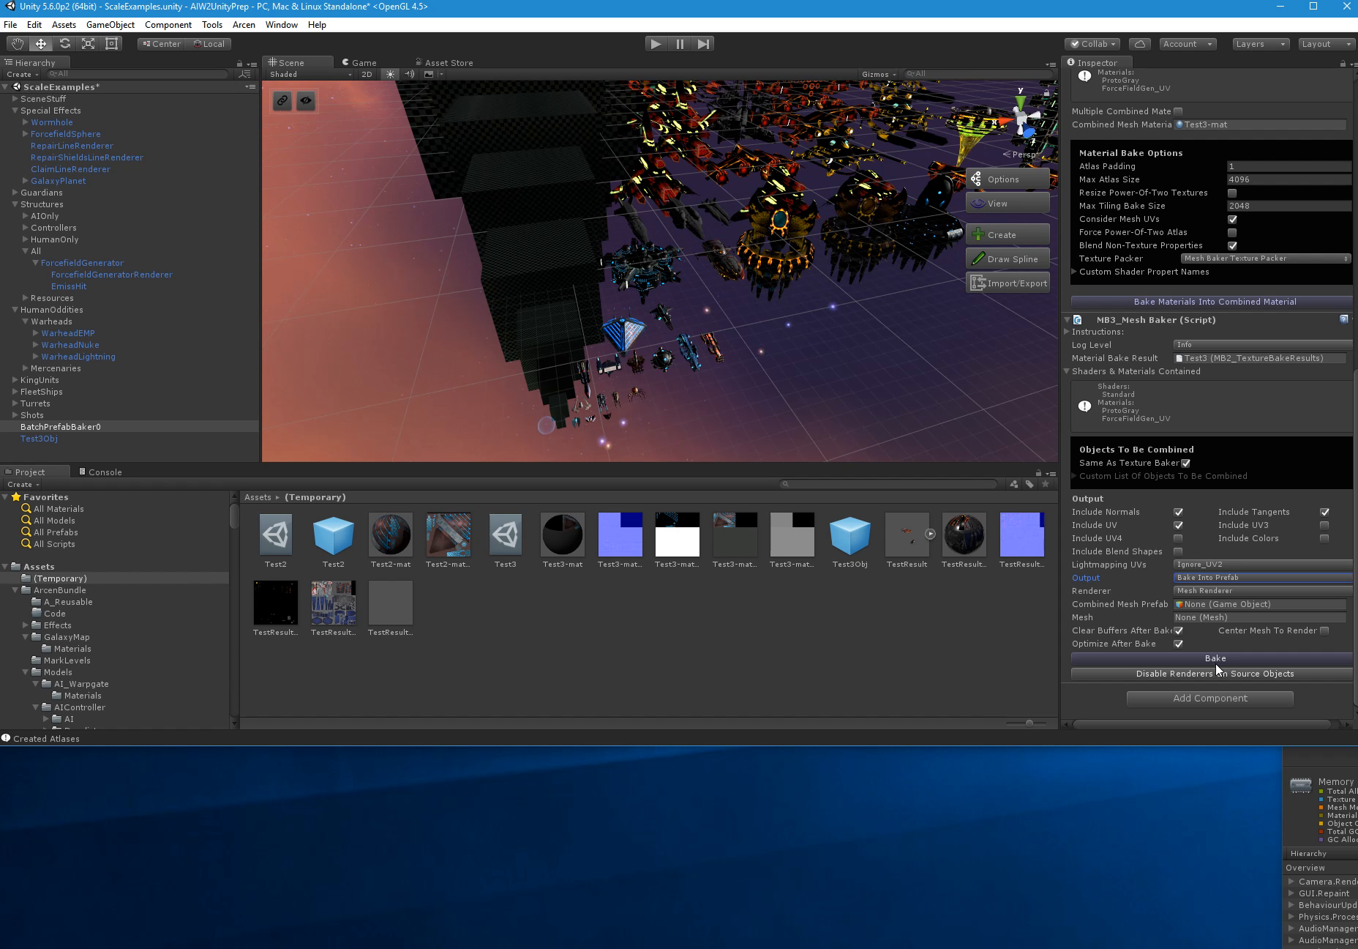
click(1325, 631)
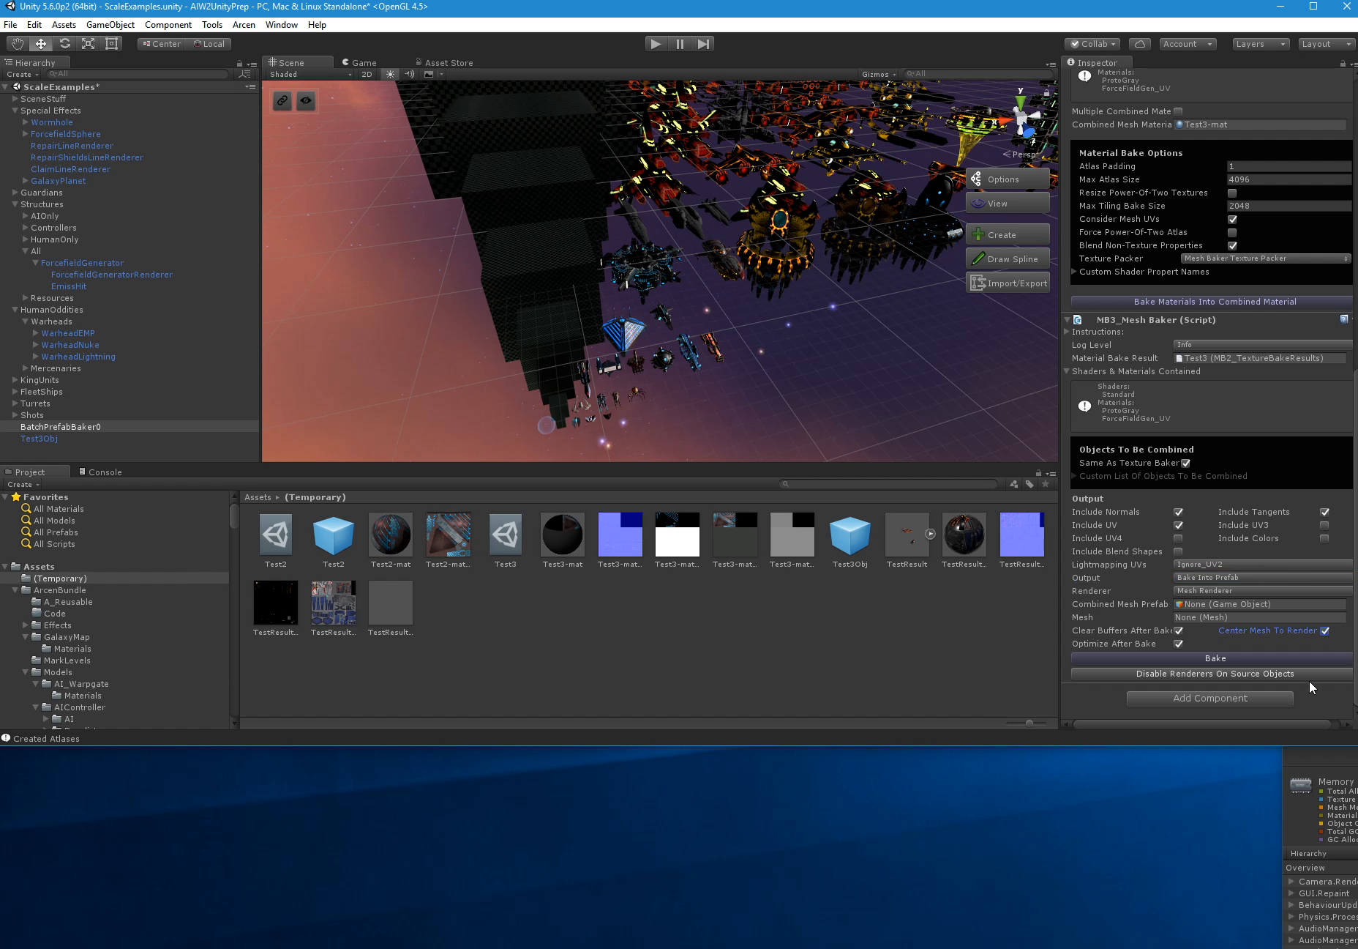
click(1232, 657)
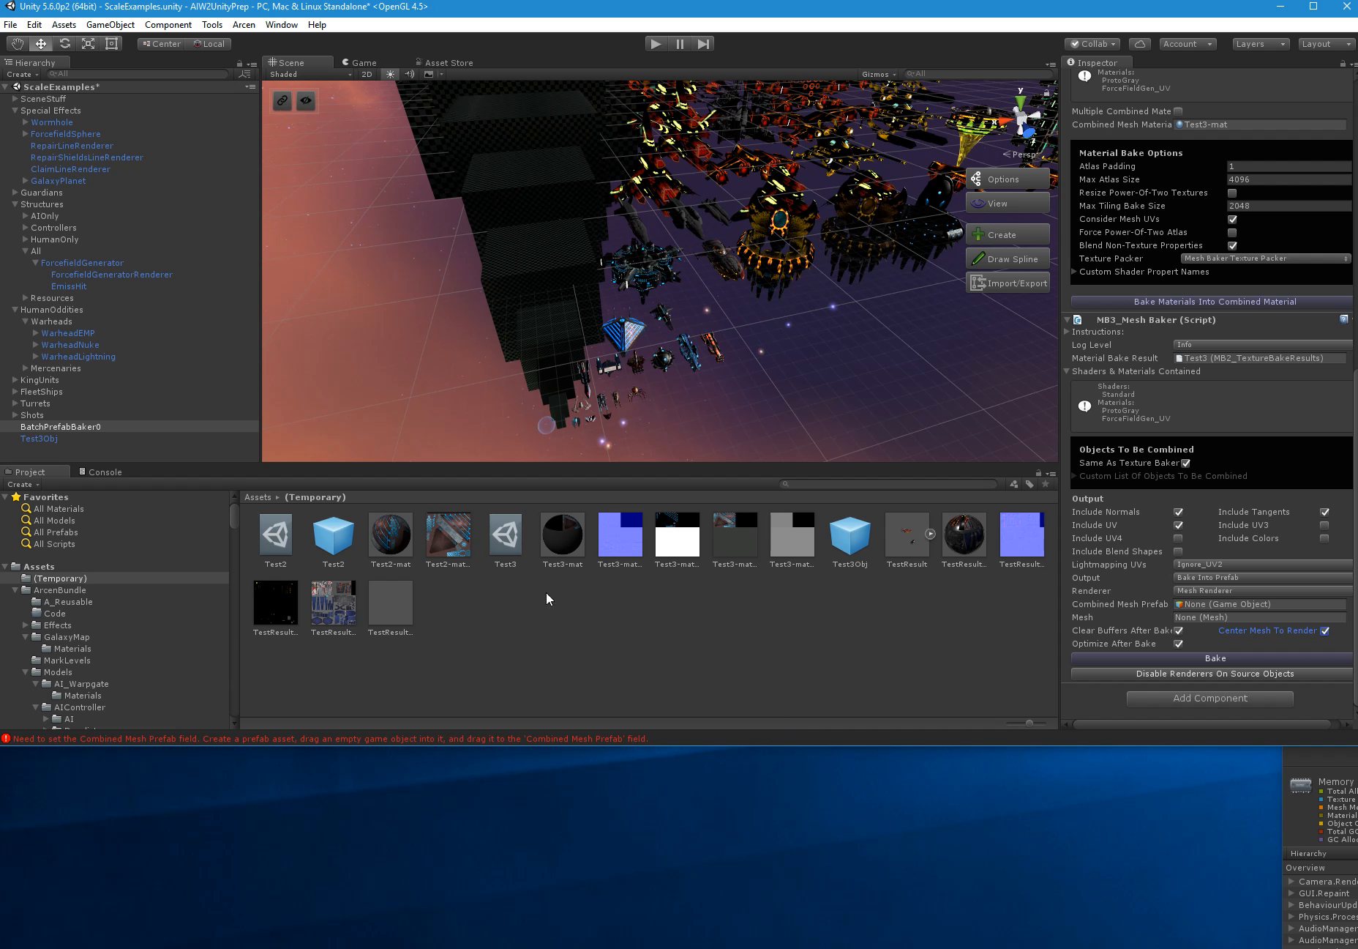
drag(61, 441, 1228, 603)
click(1223, 657)
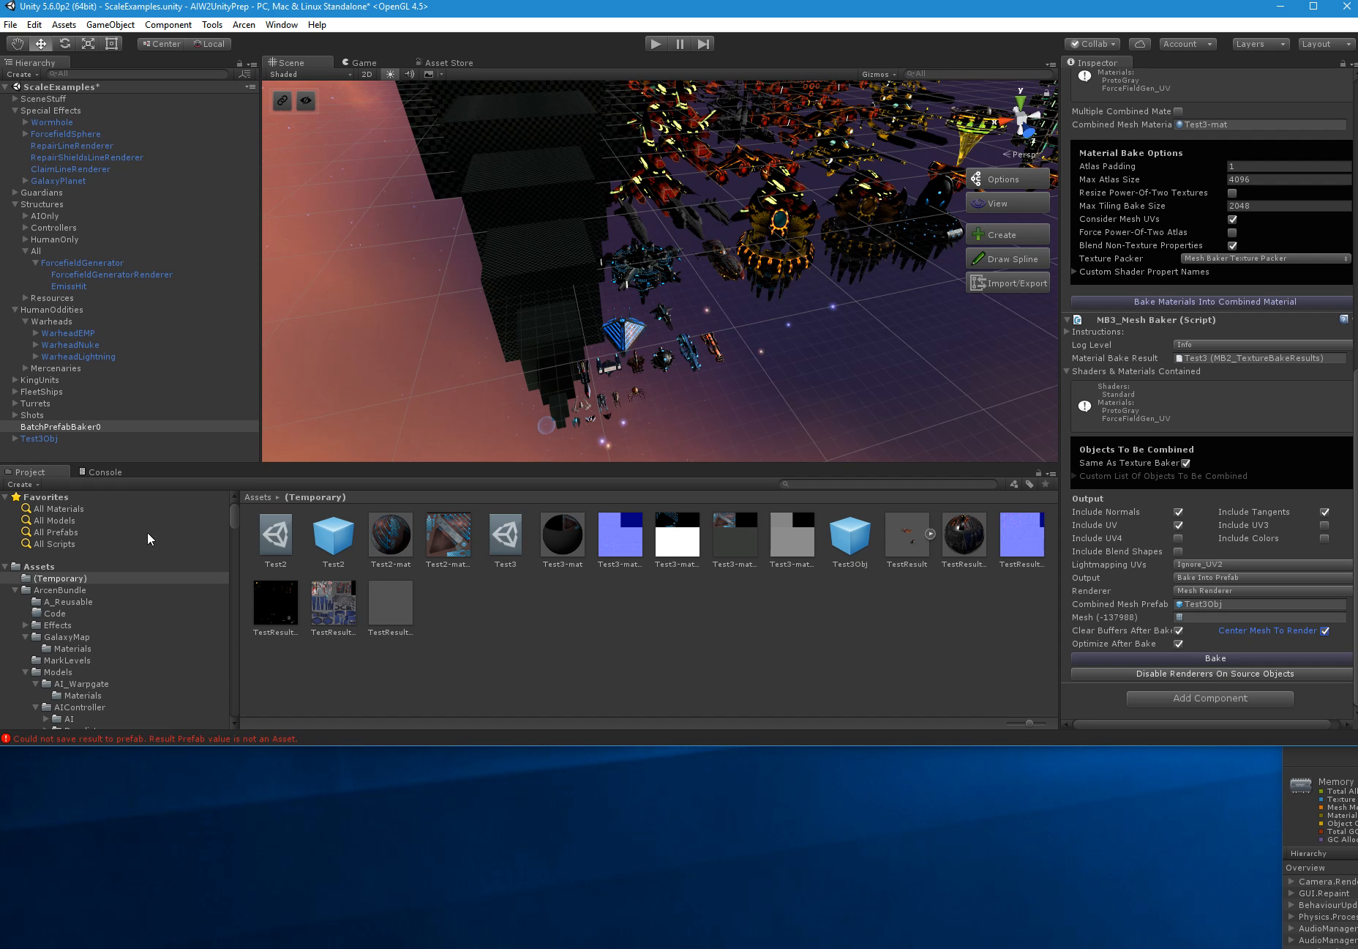
Move Test3Obj along the X axis to about -57.54, clear of the other ships
double_click(48, 438)
right_drag(875, 332, 829, 340)
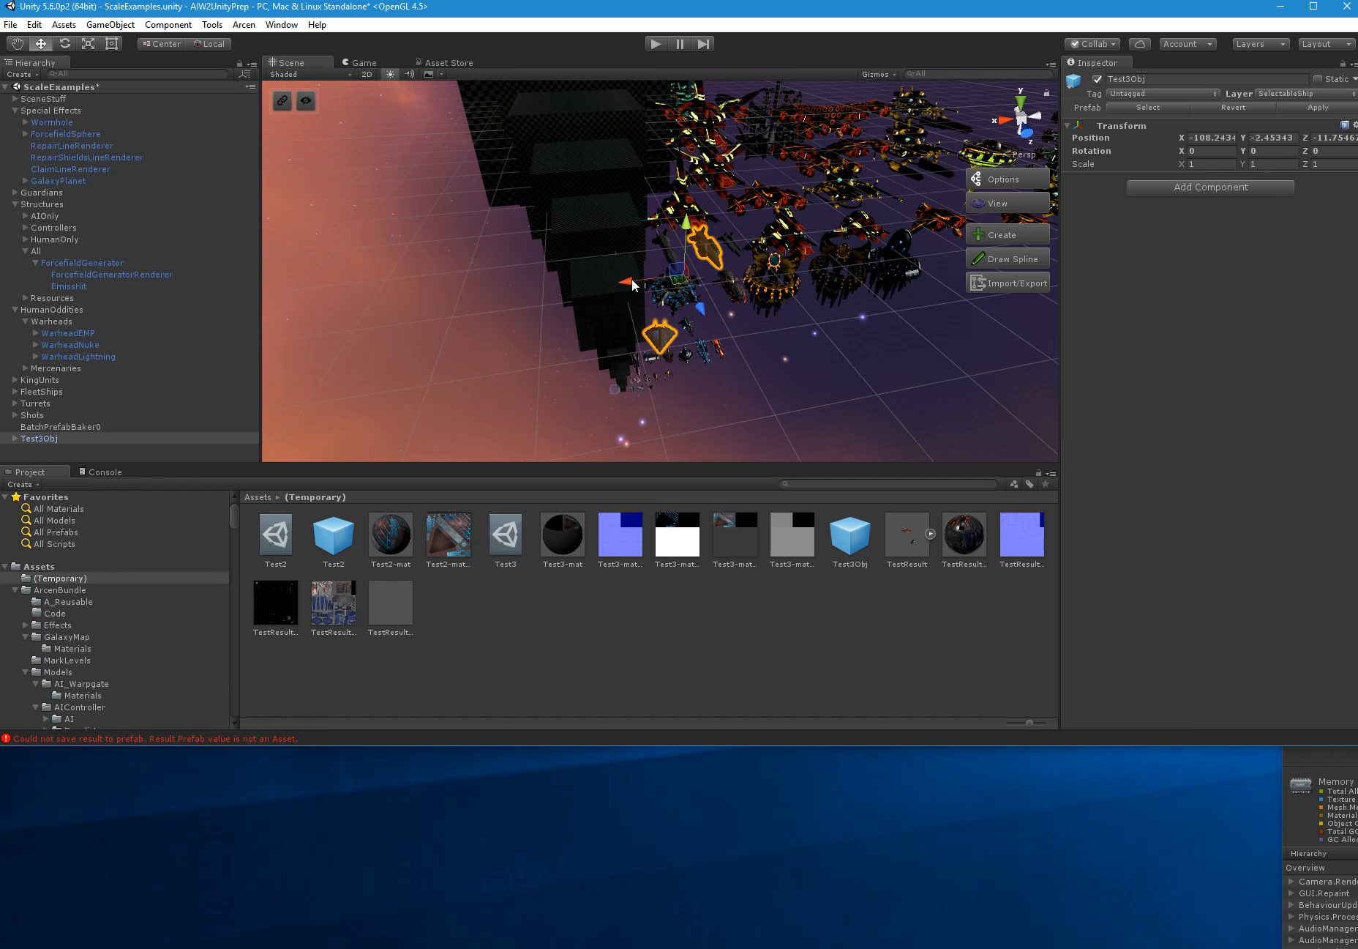
drag(634, 285, 298, 279)
right_drag(298, 279, 443, 304)
key(w)
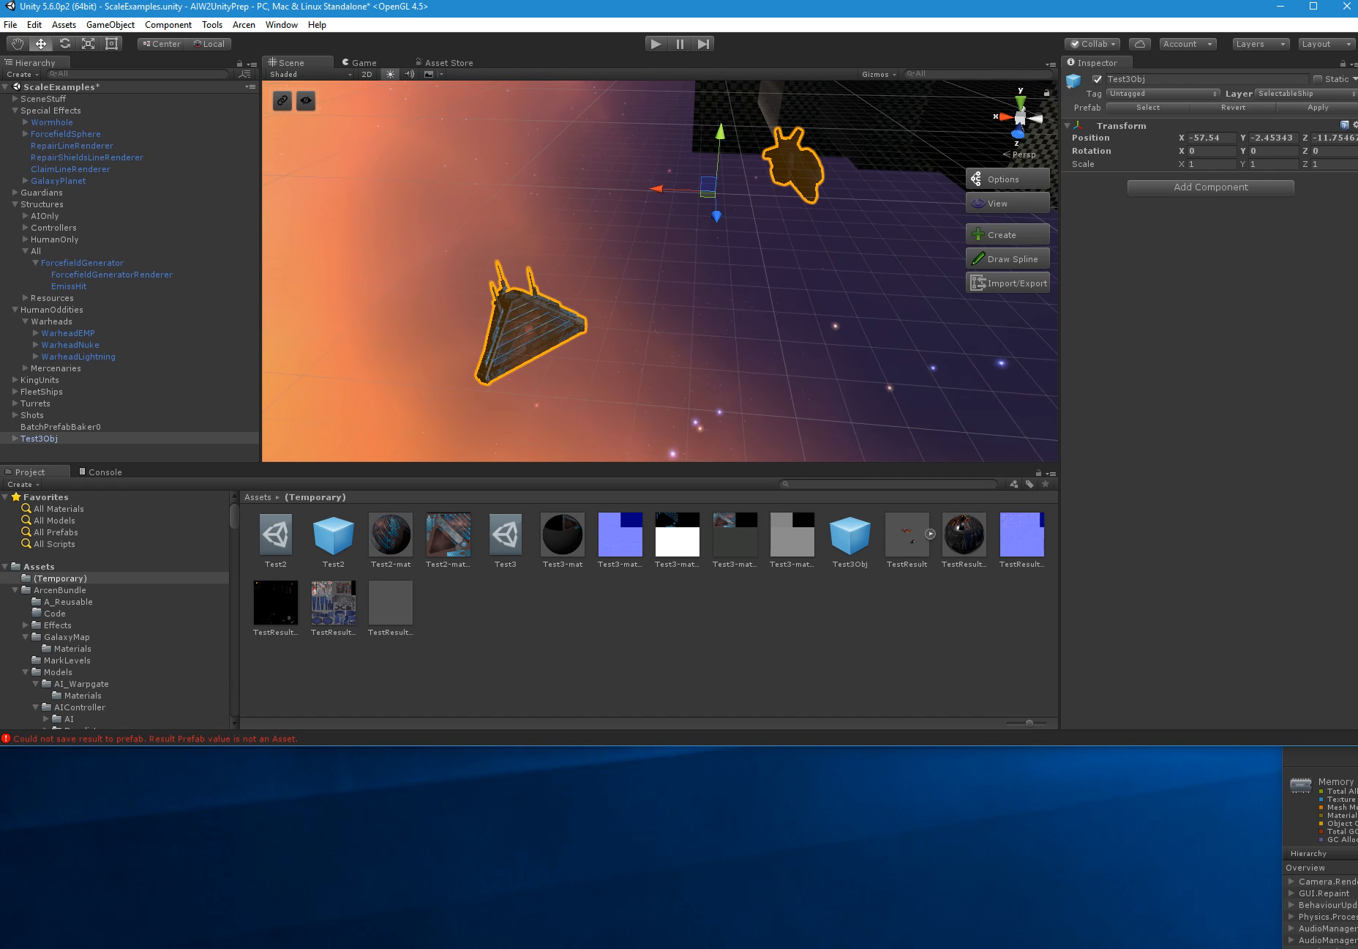
Examine the combined mesh under Test3Obj, checking its material and how both baked ships look in the scene
click(15, 438)
click(65, 450)
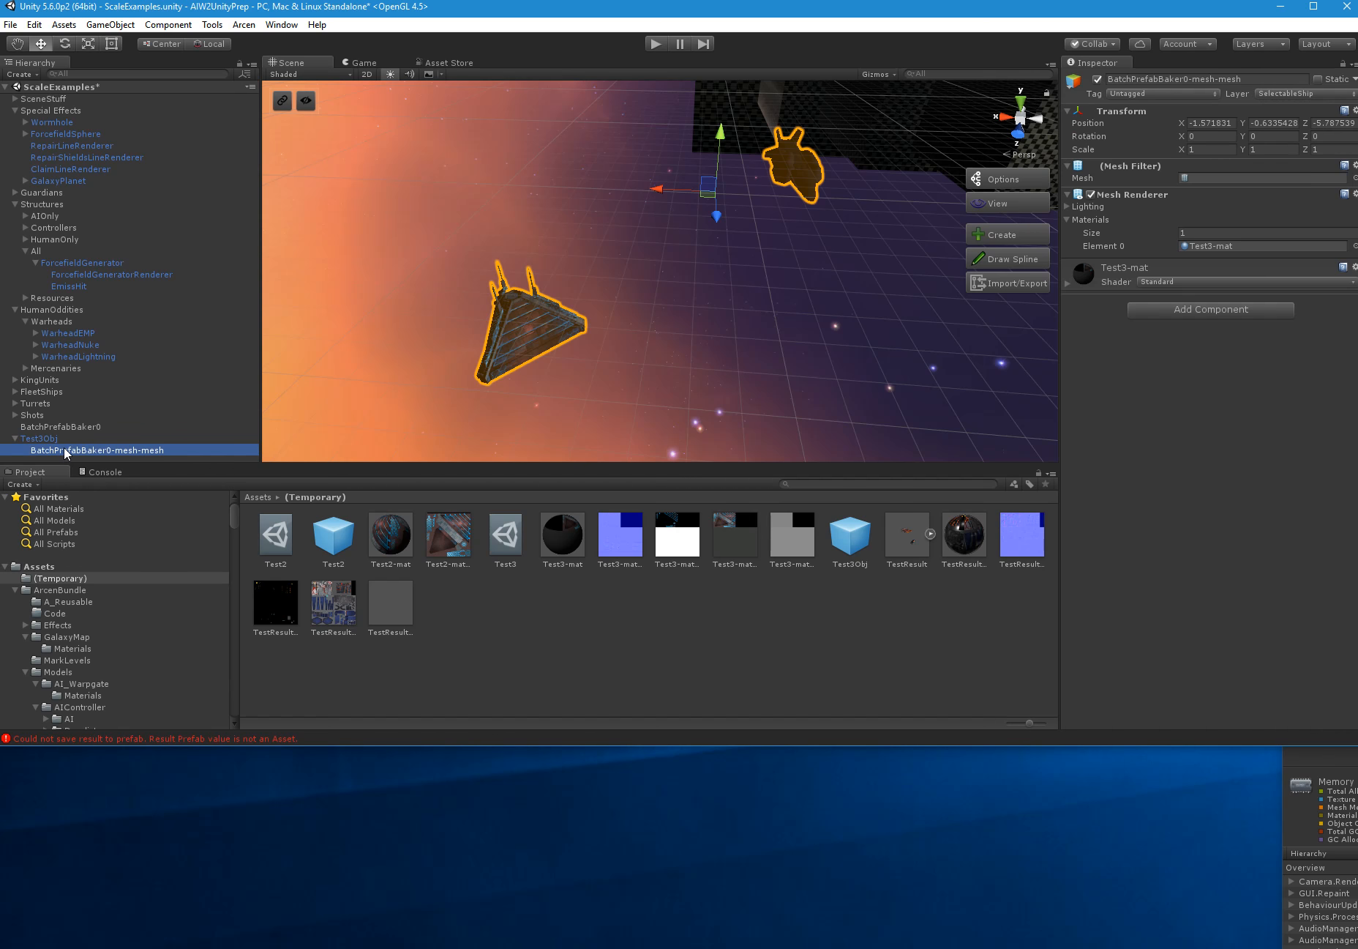
key(f)
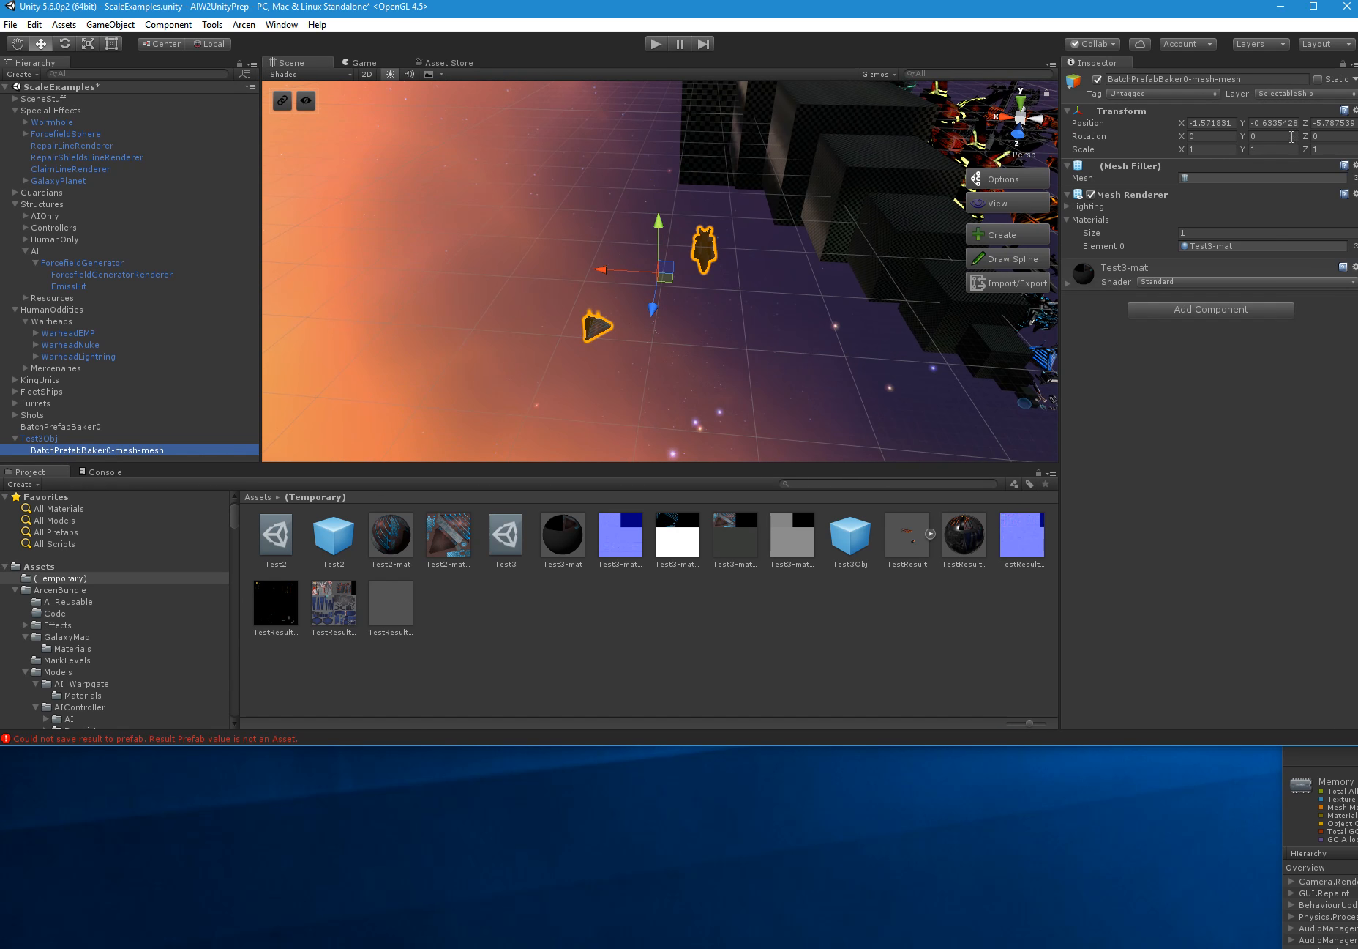
right_drag(665, 304, 665, 303)
click(762, 297)
right_drag(761, 299, 821, 283)
key(s)
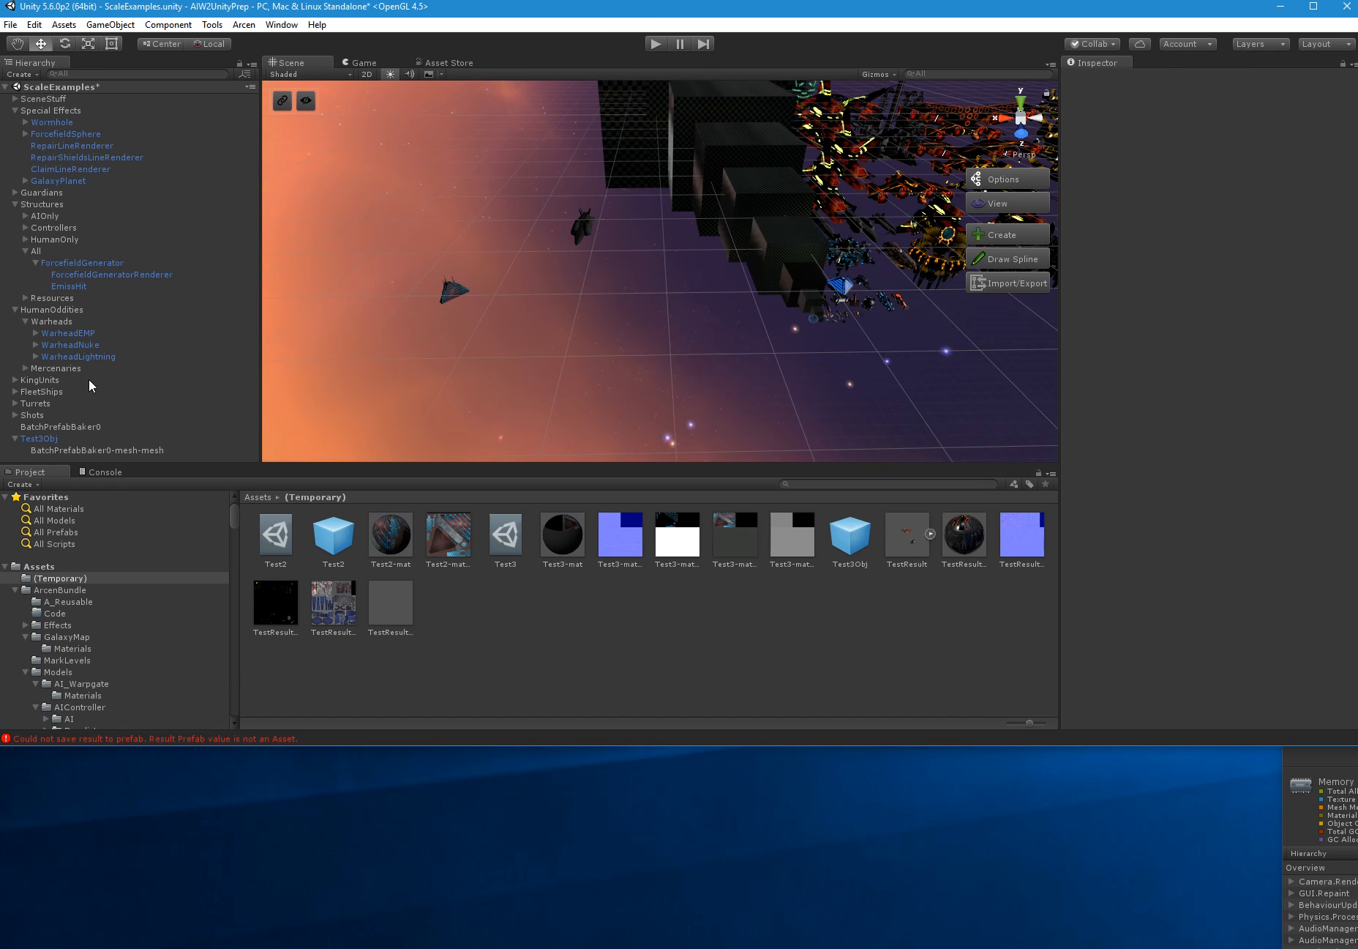
Delete Test3Obj and BatchPrefabBaker0 from the scene hierarchy
click(60, 438)
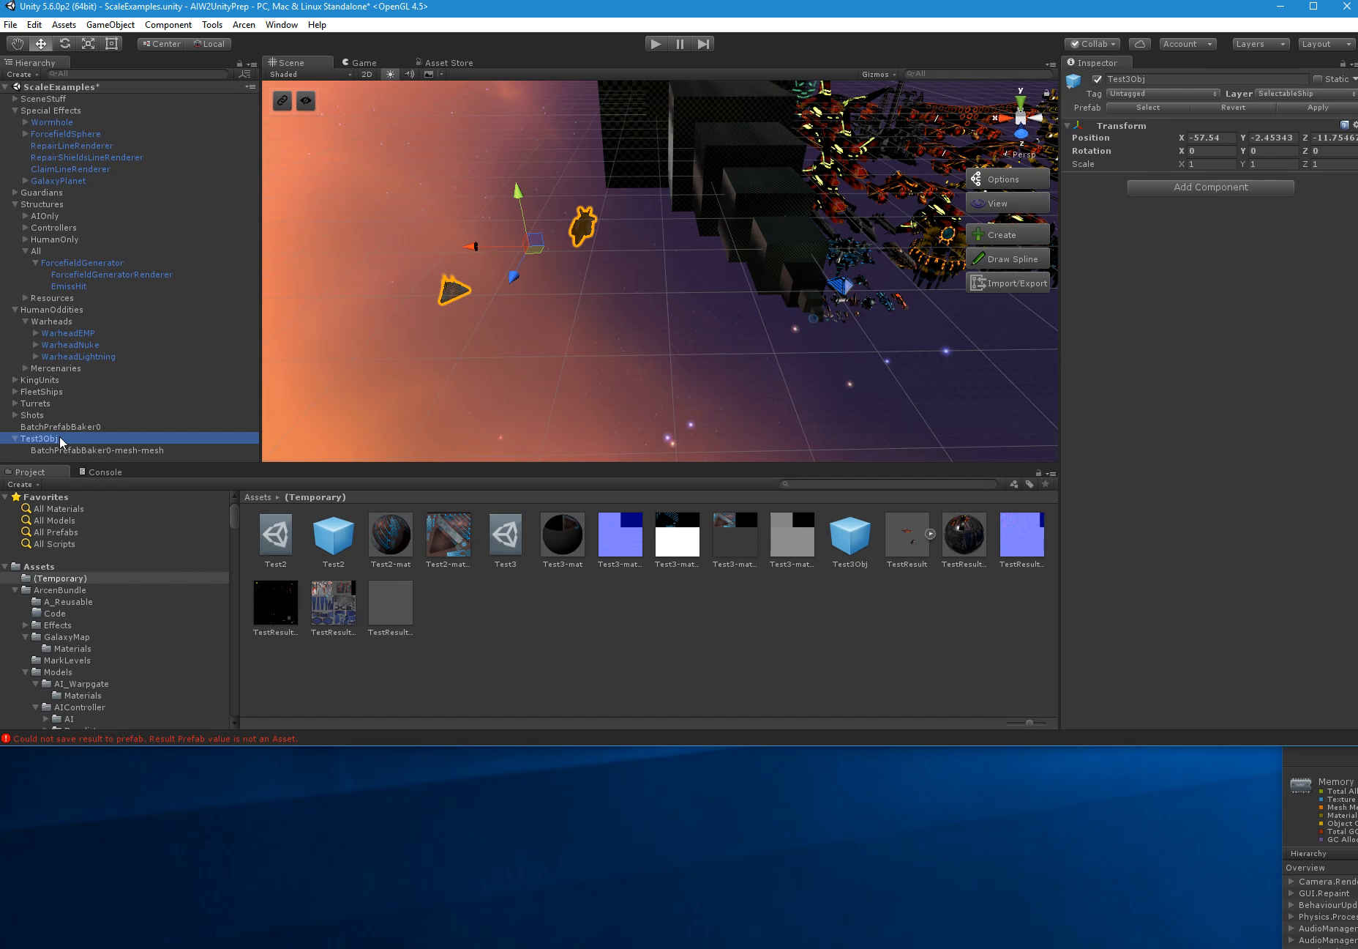
key(Delete)
click(54, 427)
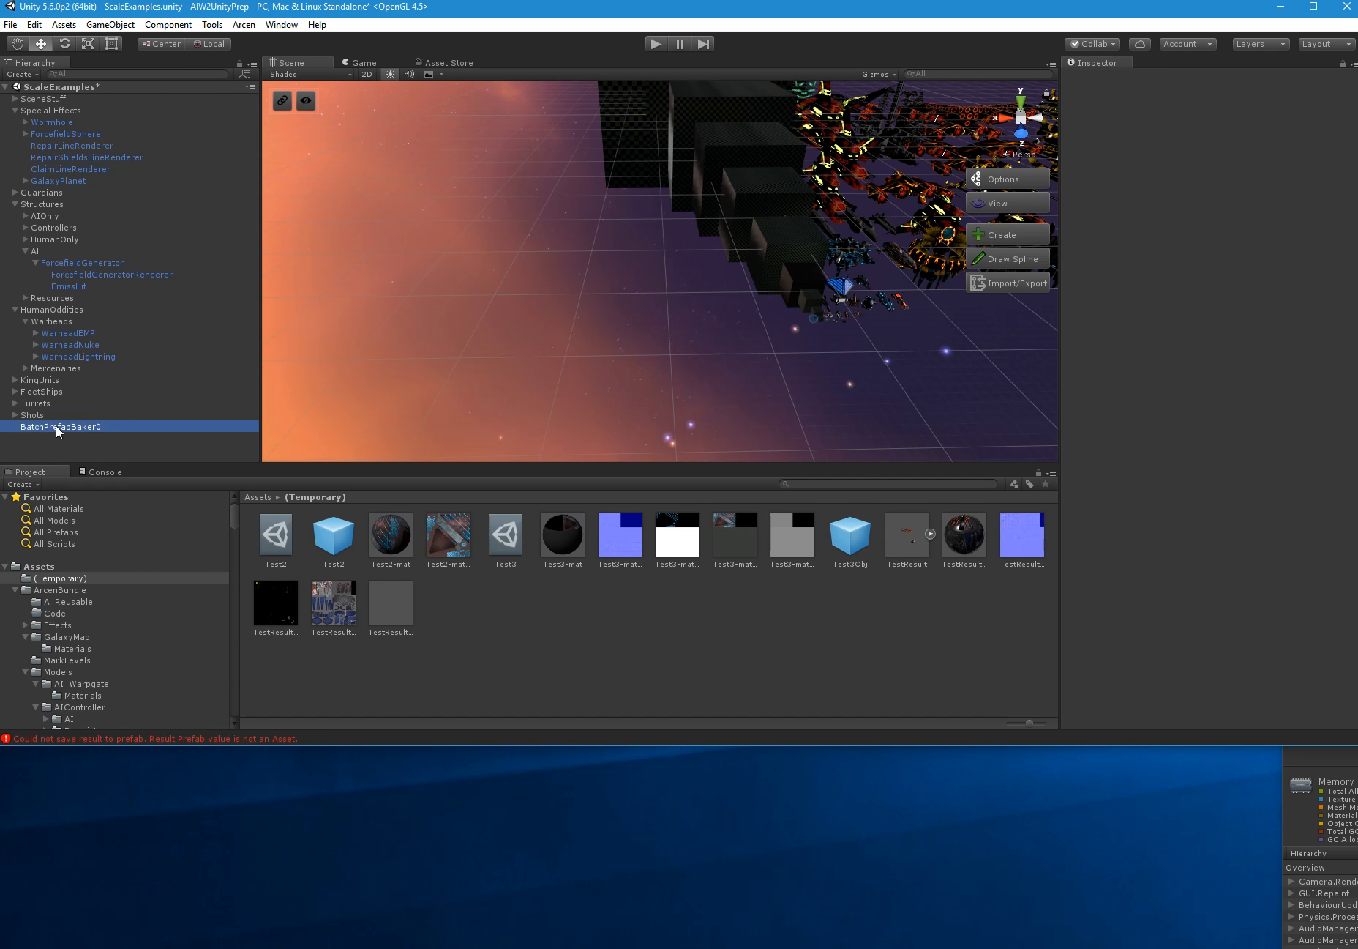
key(Delete)
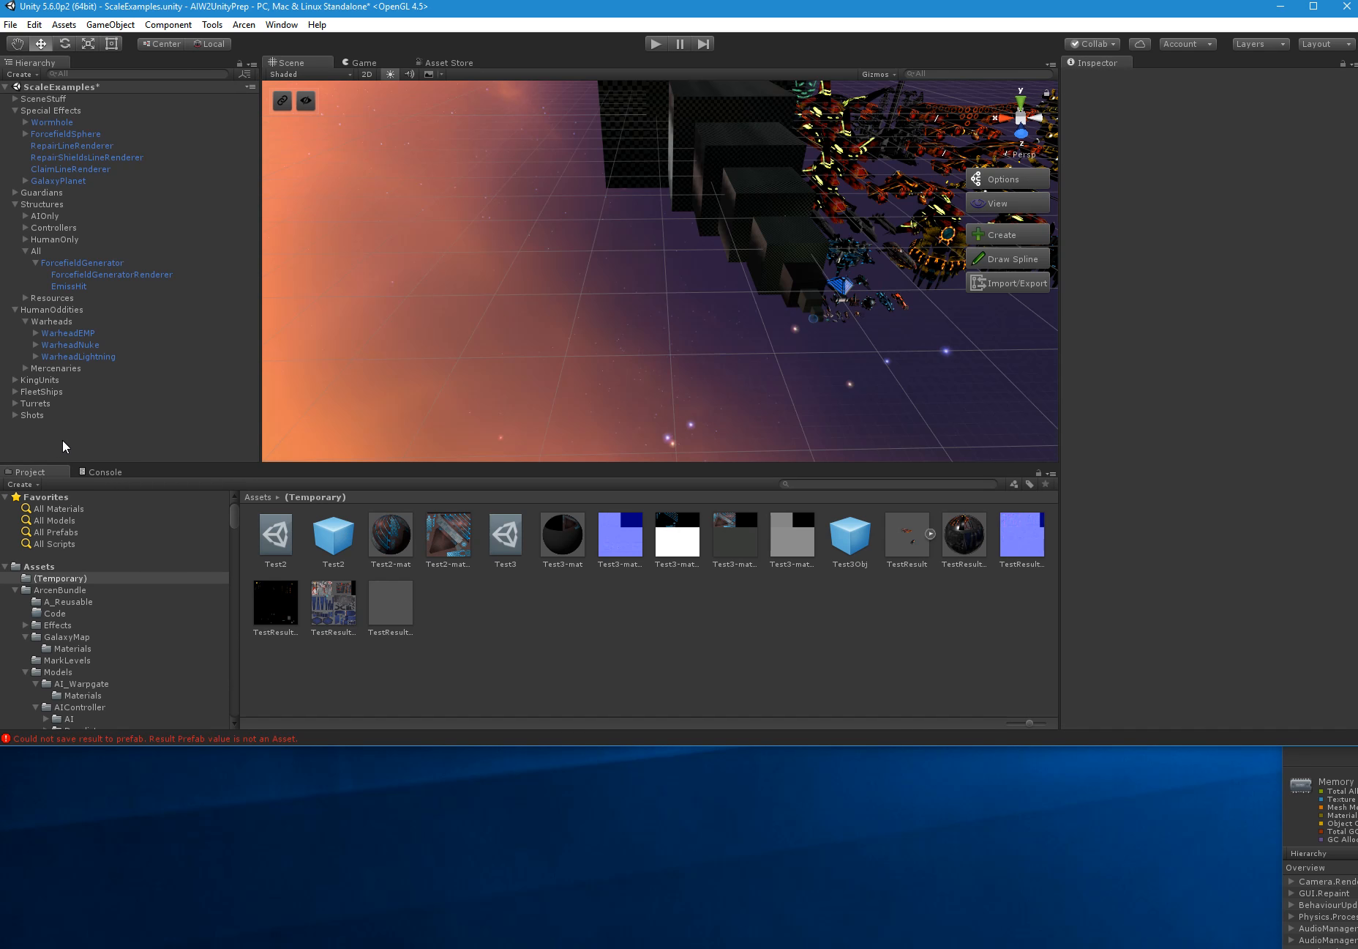
Delete all the Test2, Test3 and TestResult assets from the (Temporary) folder
click(269, 549)
shift+click(398, 594)
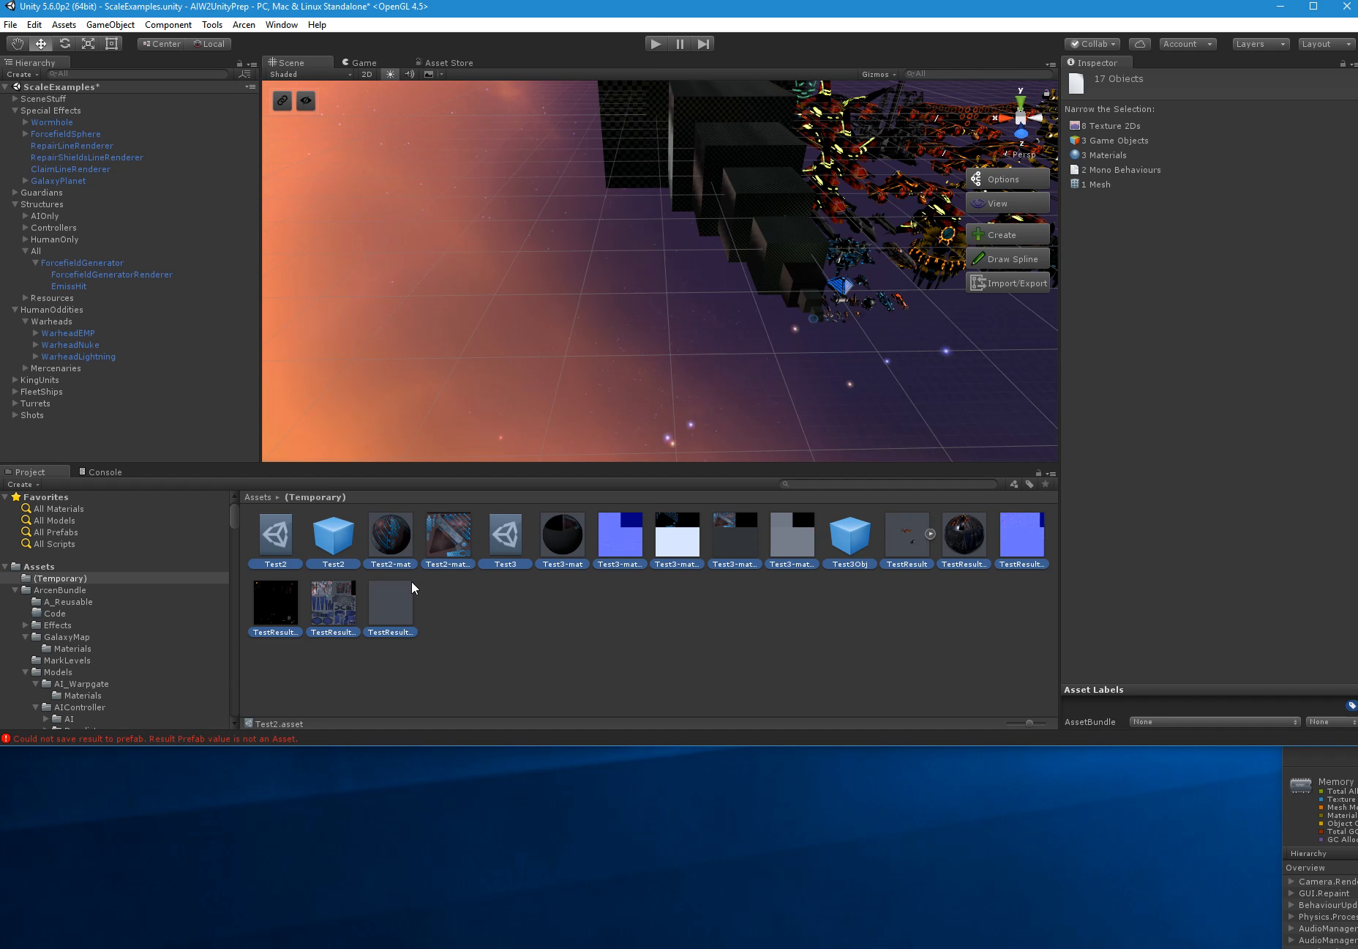
key(Delete)
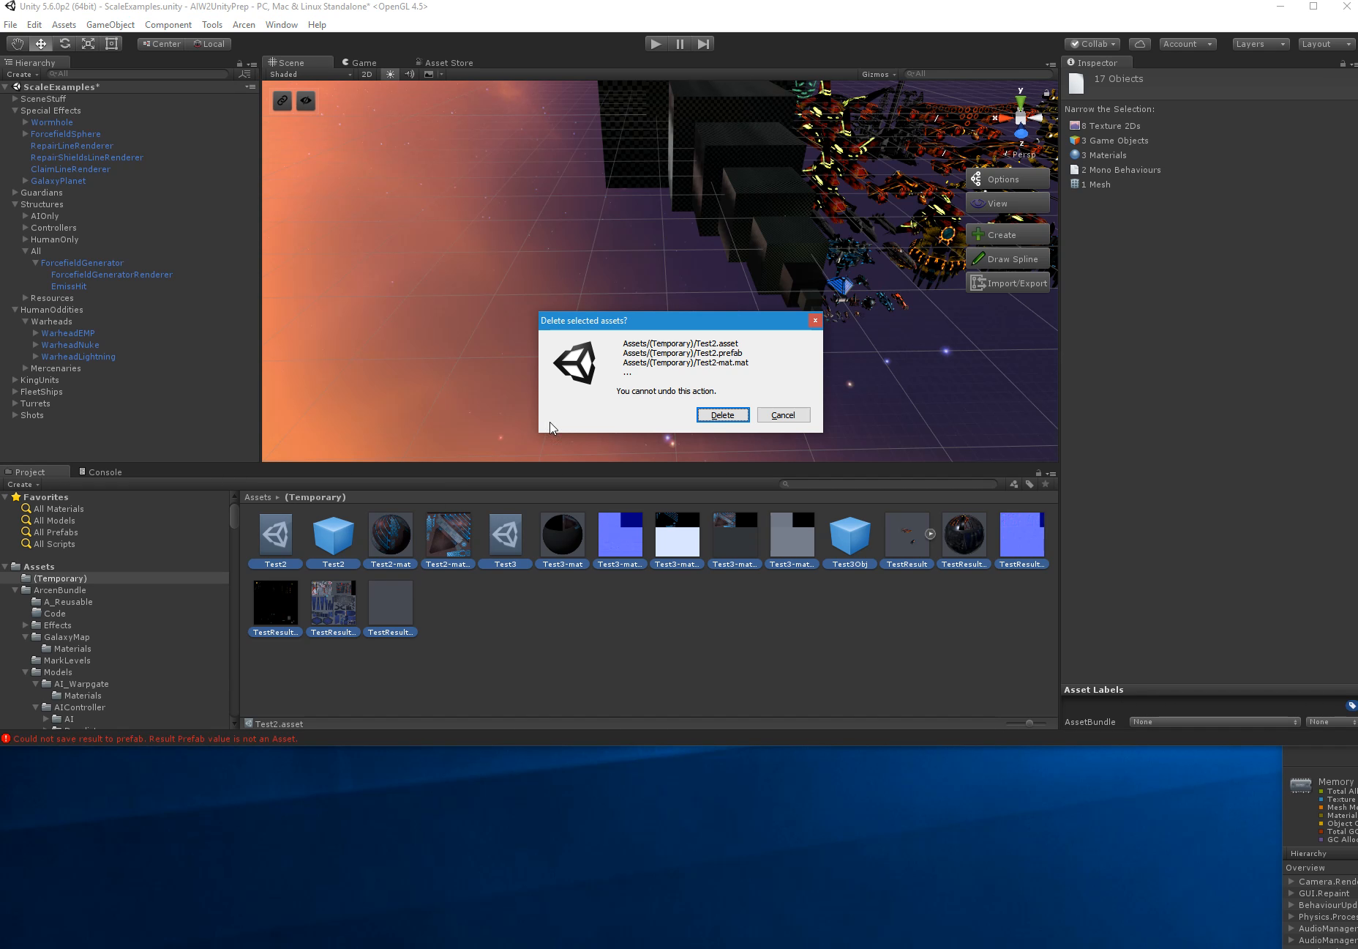
click(719, 415)
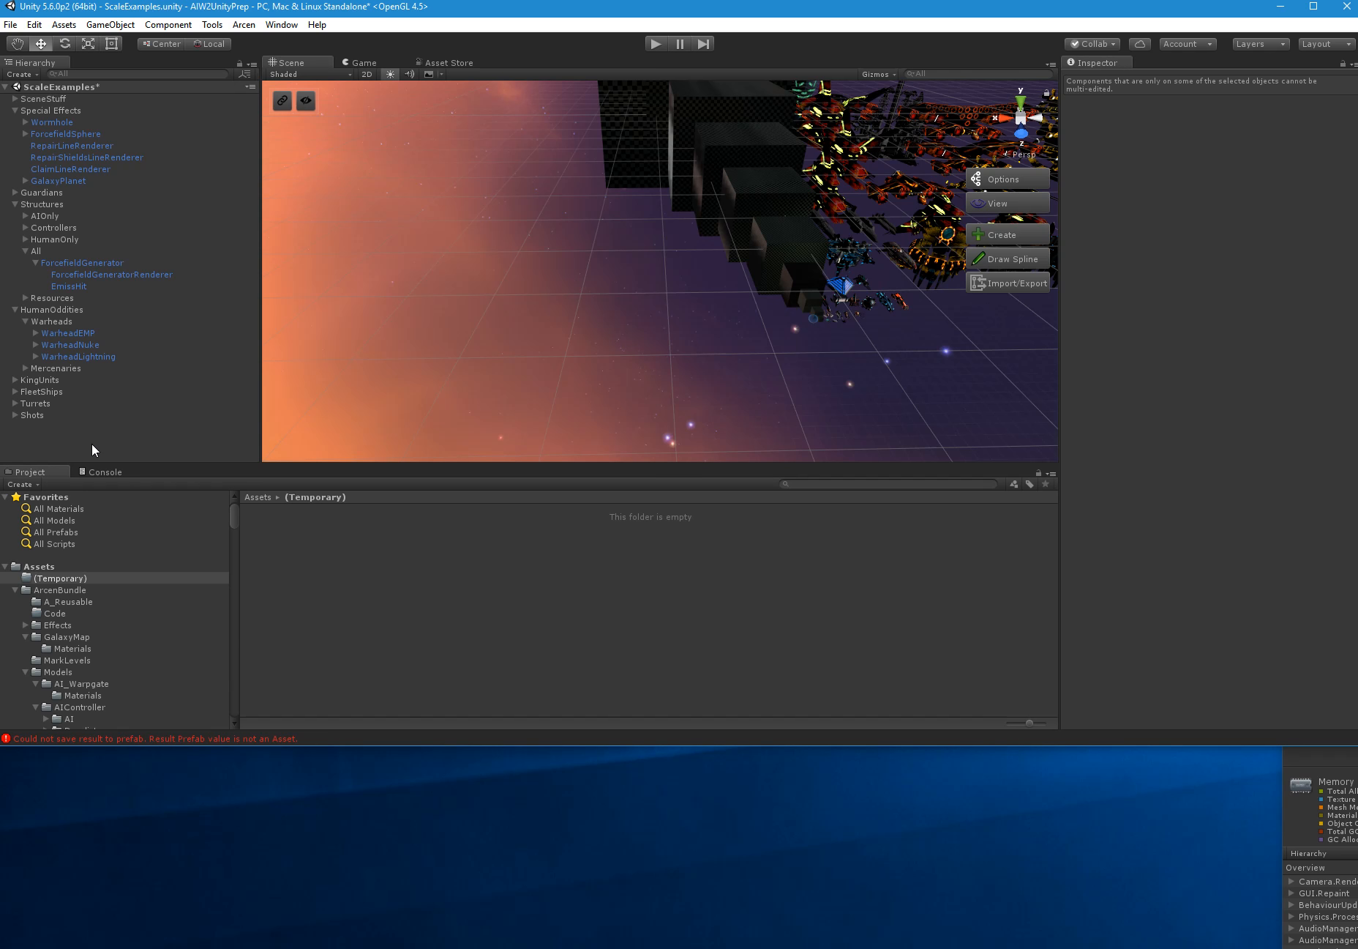
mouse_move(563, 357)
alt+mouse_down()
mouse_move(652, 343)
mouse_move(651, 264)
mouse_move(704, 333)
mouse_move(571, 354)
alt+mouse_up()
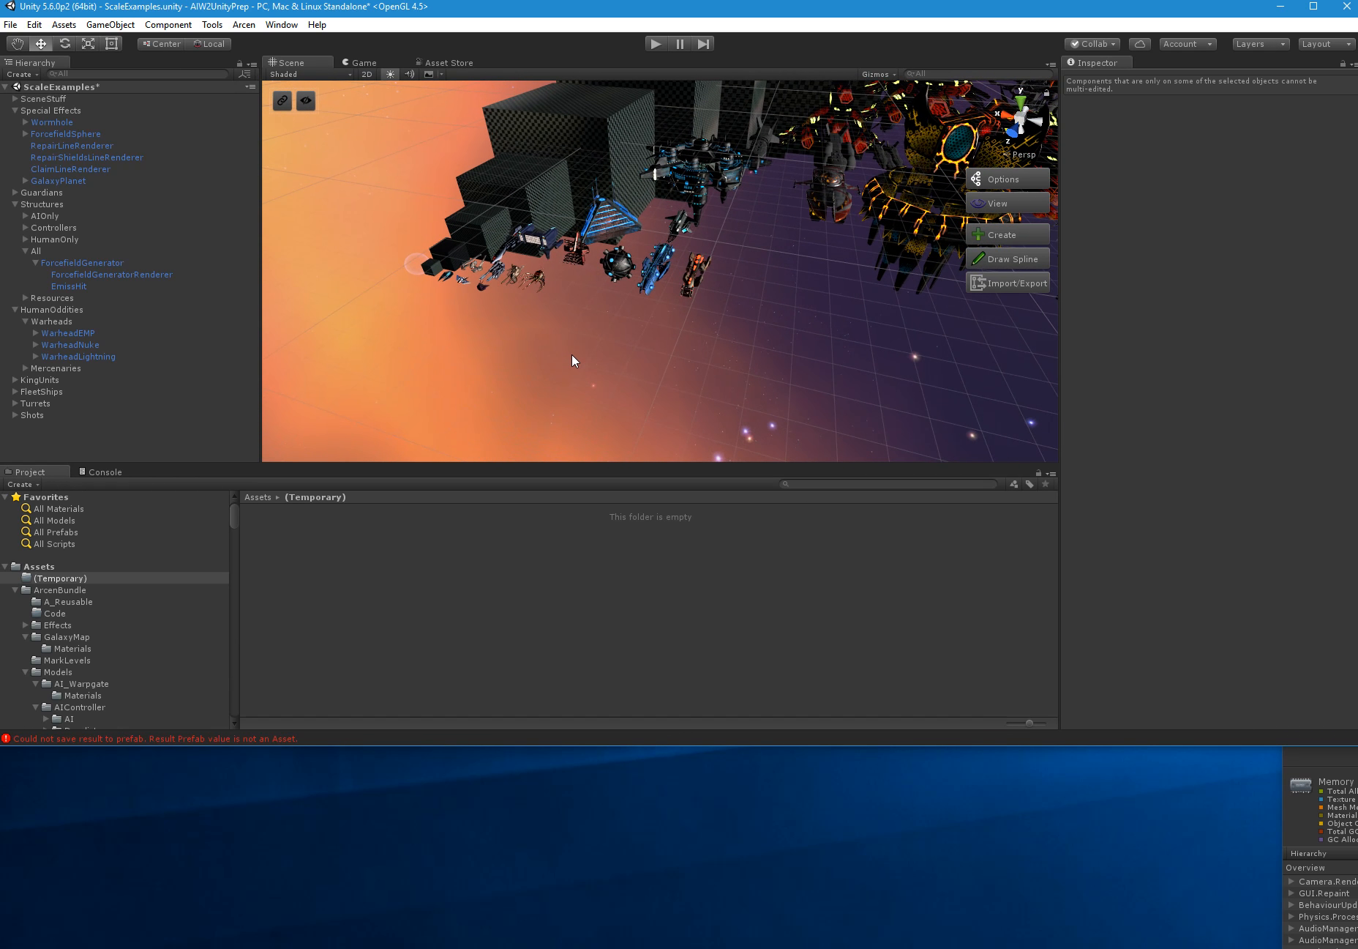